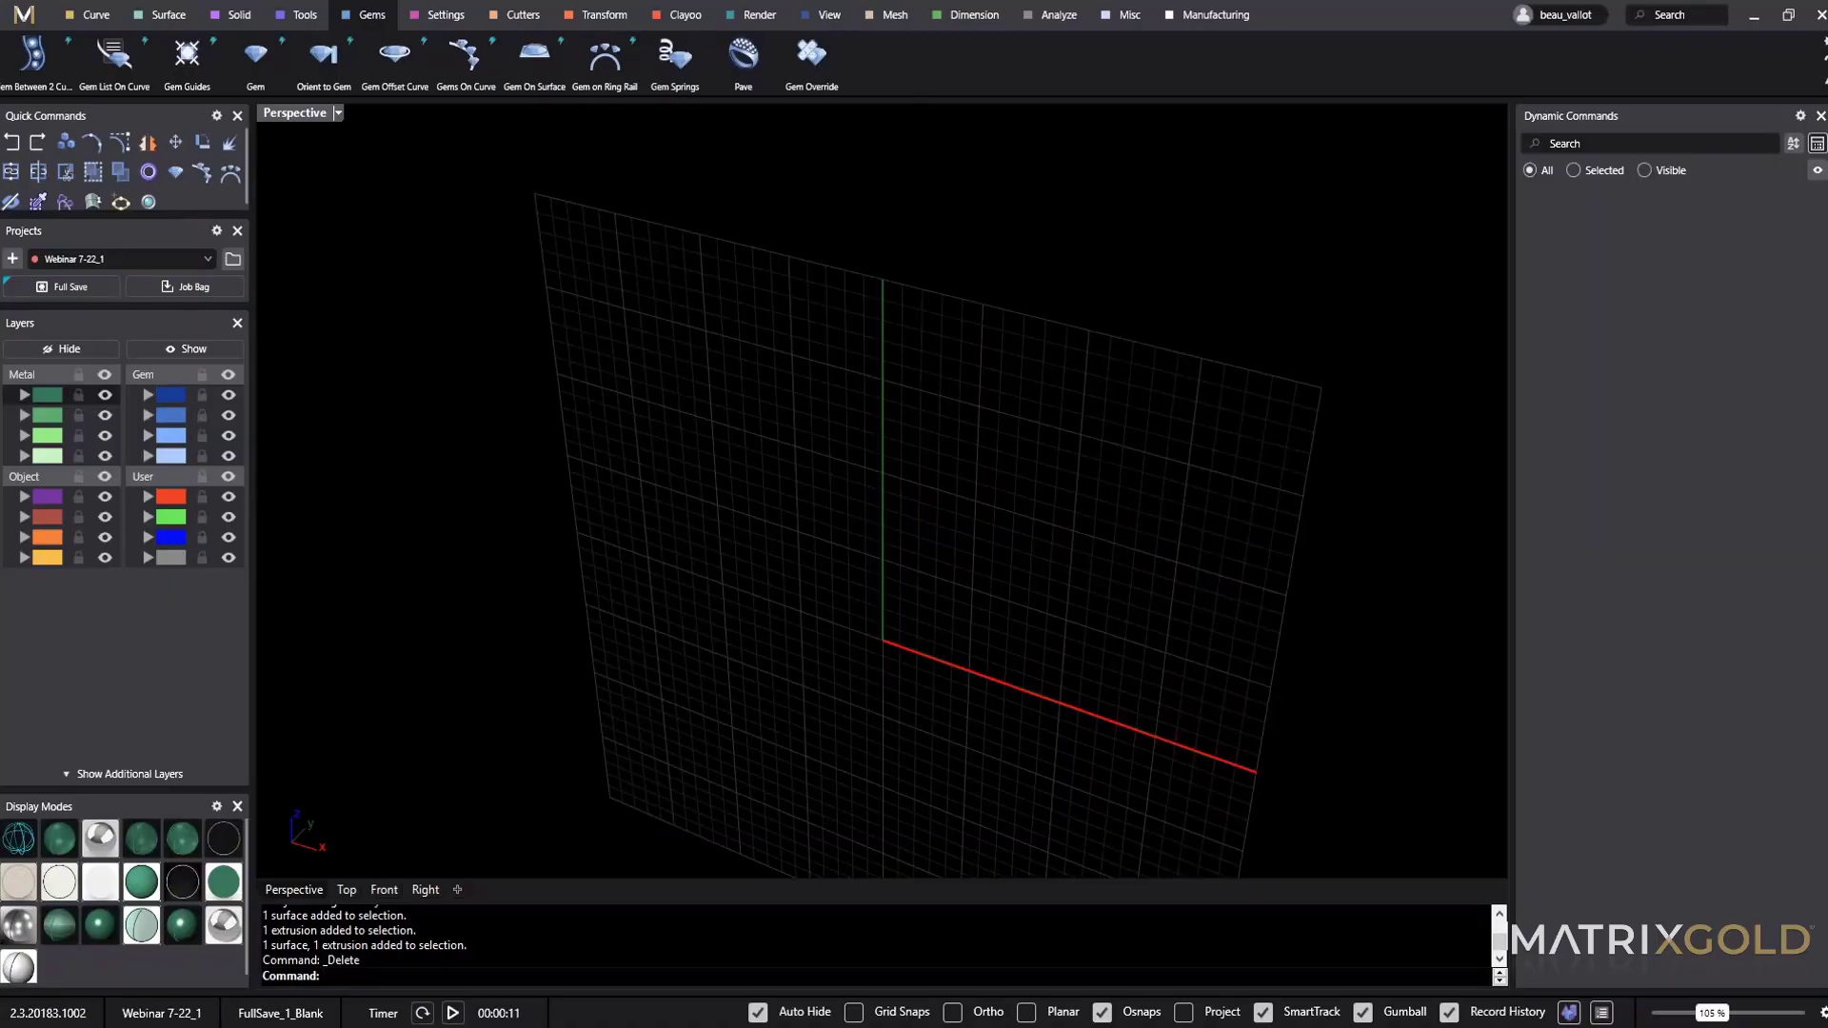
Consult the ring reference picture in Paint, tracing the diamond band and circling the pear-shaped centre stone.
mouse_move(0, 238)
mouse_down()
mouse_move(6, 276)
mouse_move(482, 129)
mouse_up()
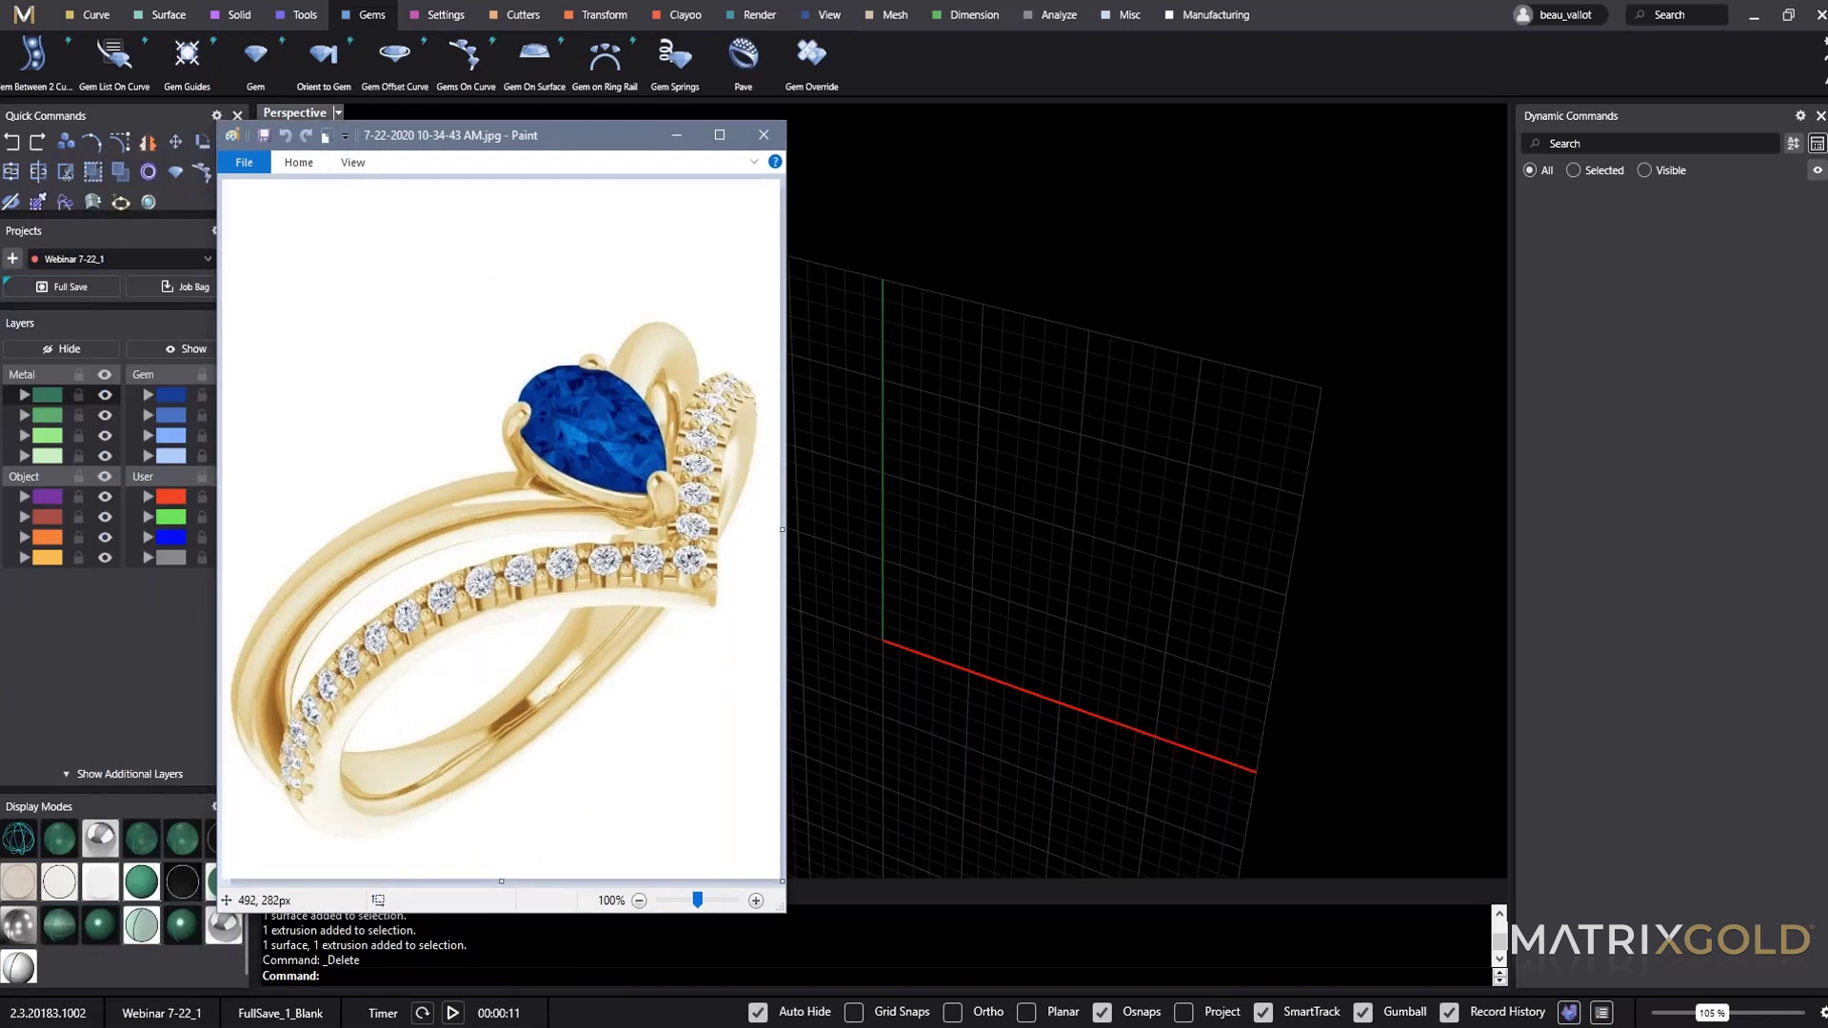
drag(569, 477, 523, 492)
key(ctrl+z)
mouse_move(284, 794)
mouse_down()
mouse_move(327, 716)
mouse_move(532, 559)
mouse_move(690, 580)
mouse_up()
mouse_move(583, 324)
mouse_down()
mouse_move(482, 319)
mouse_move(638, 541)
mouse_move(579, 333)
mouse_up()
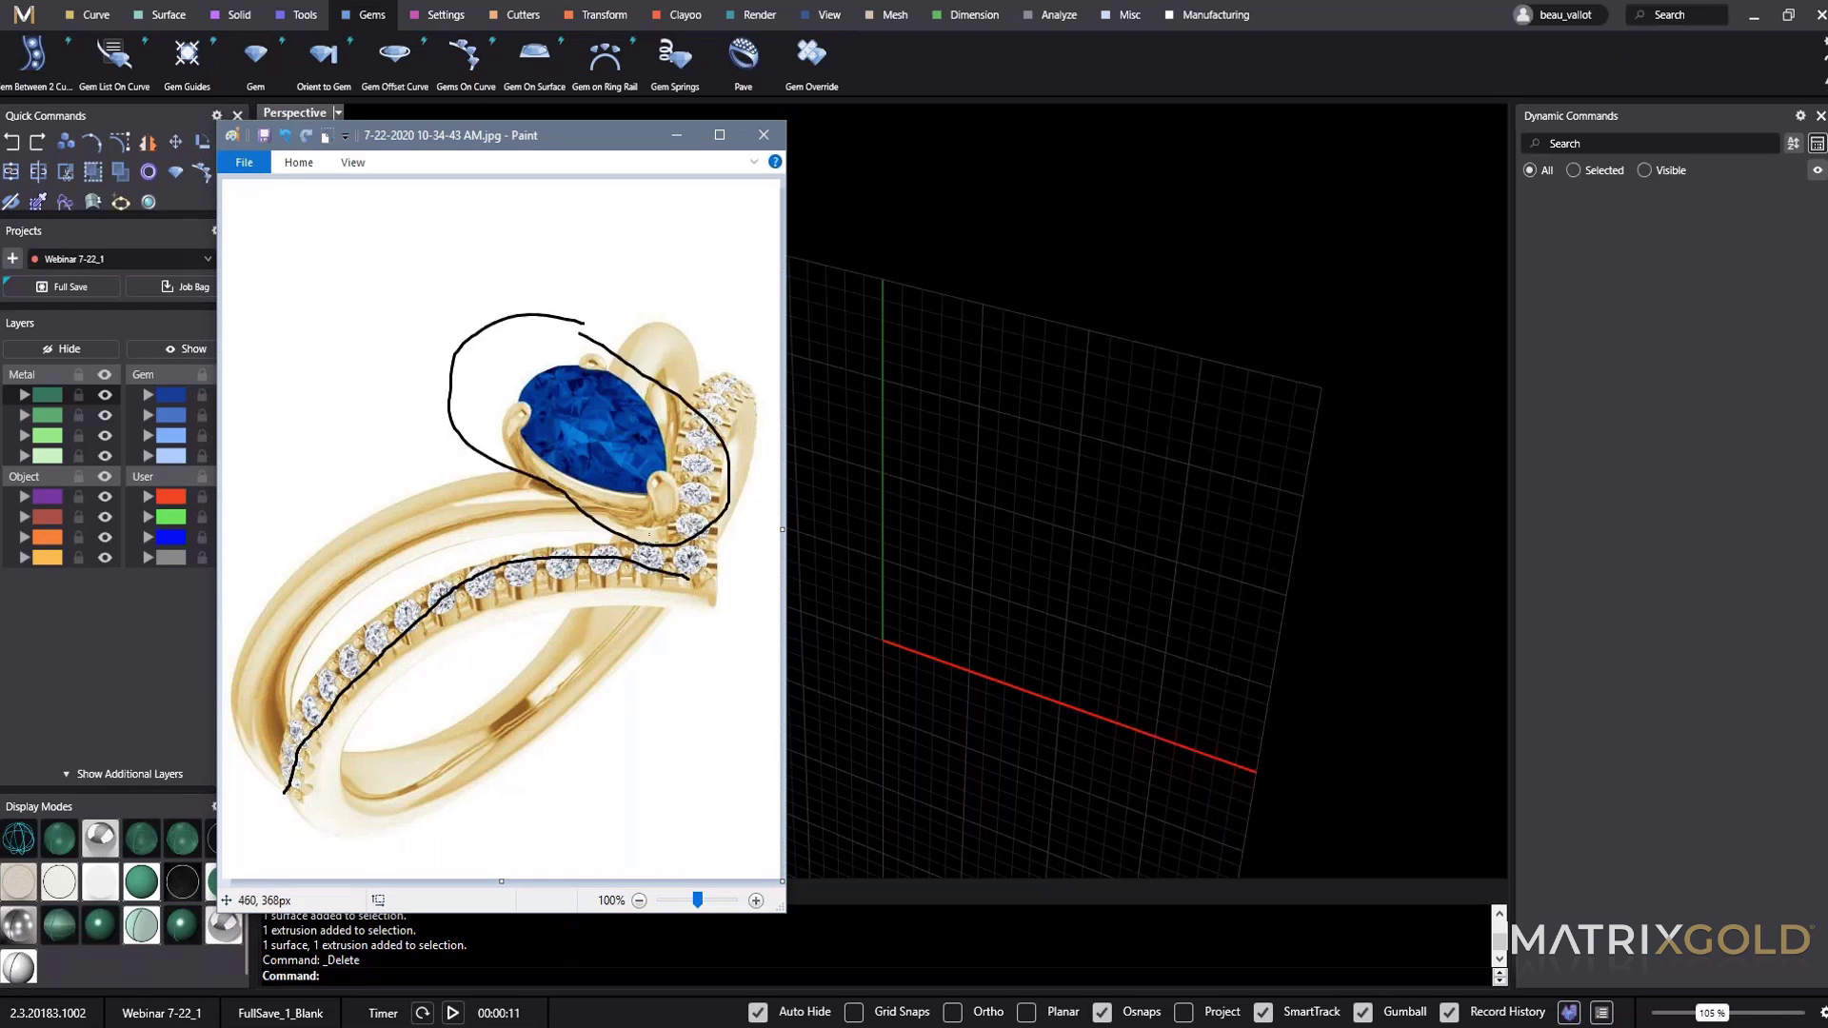
drag(638, 523, 666, 543)
drag(565, 124, 0, 152)
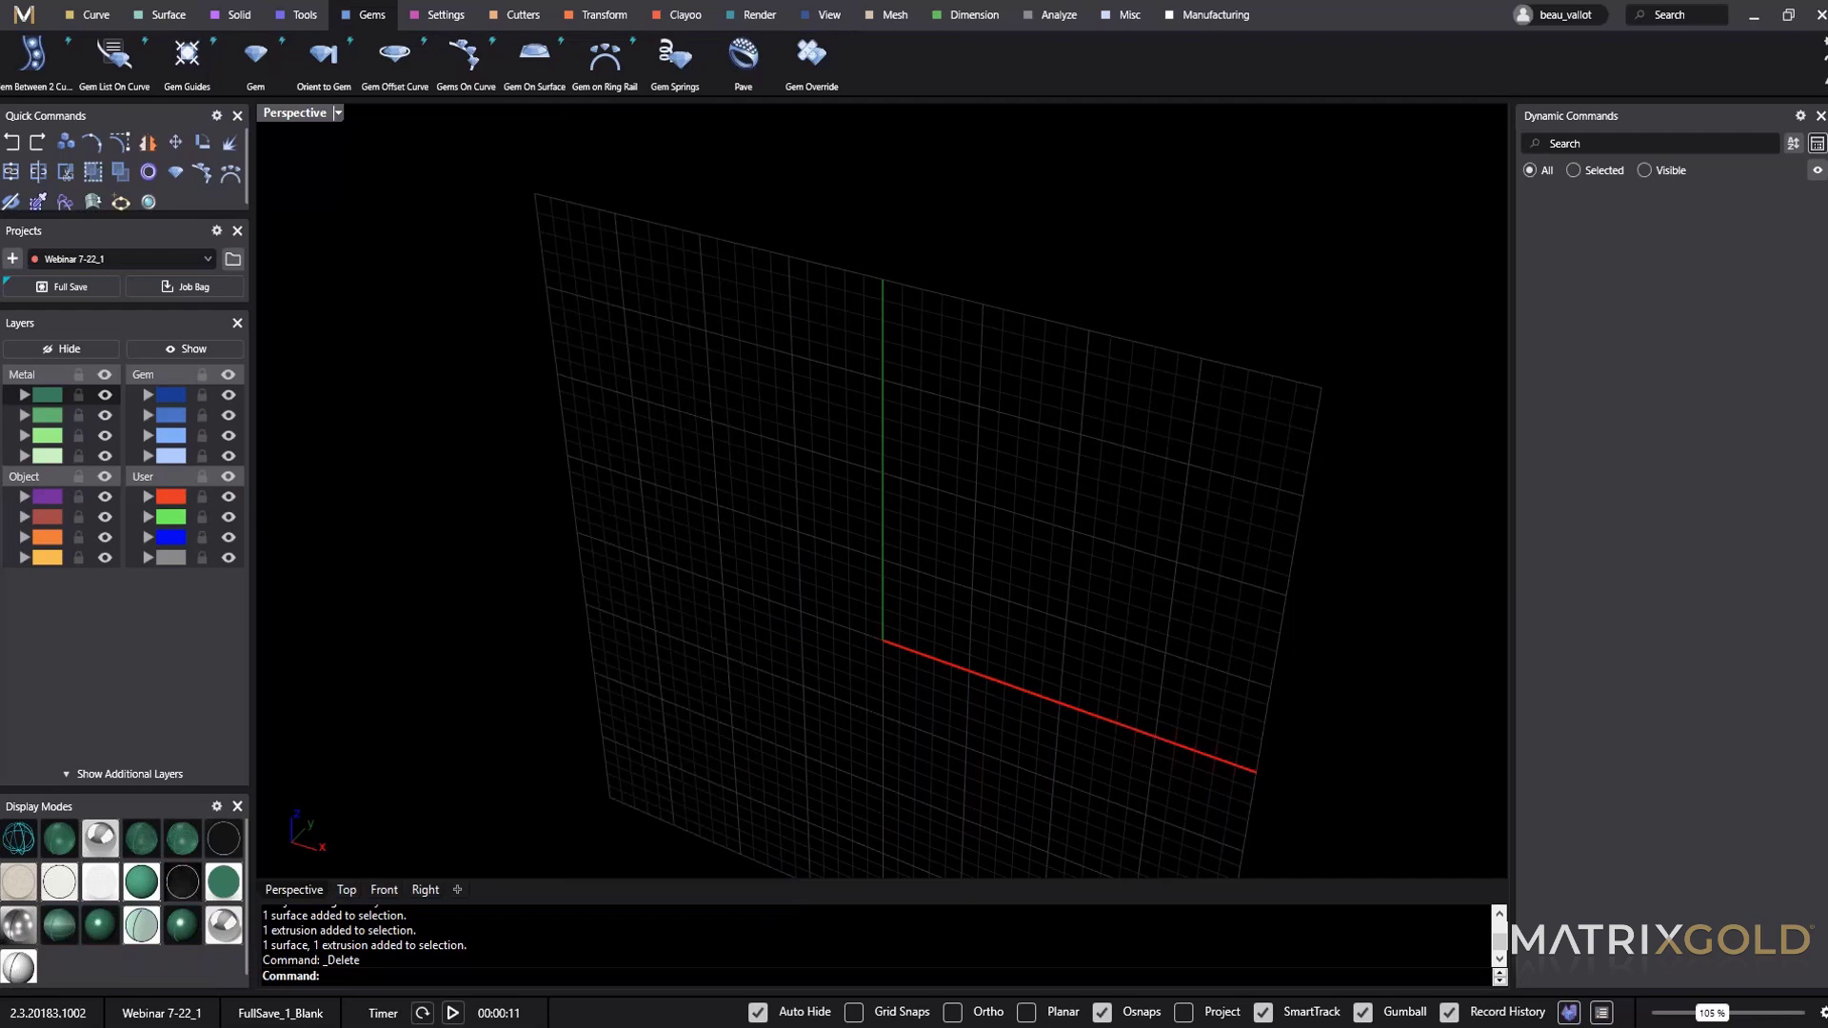
Start a ring rail in the perspective view with US finger size 7.
double_click(288, 117)
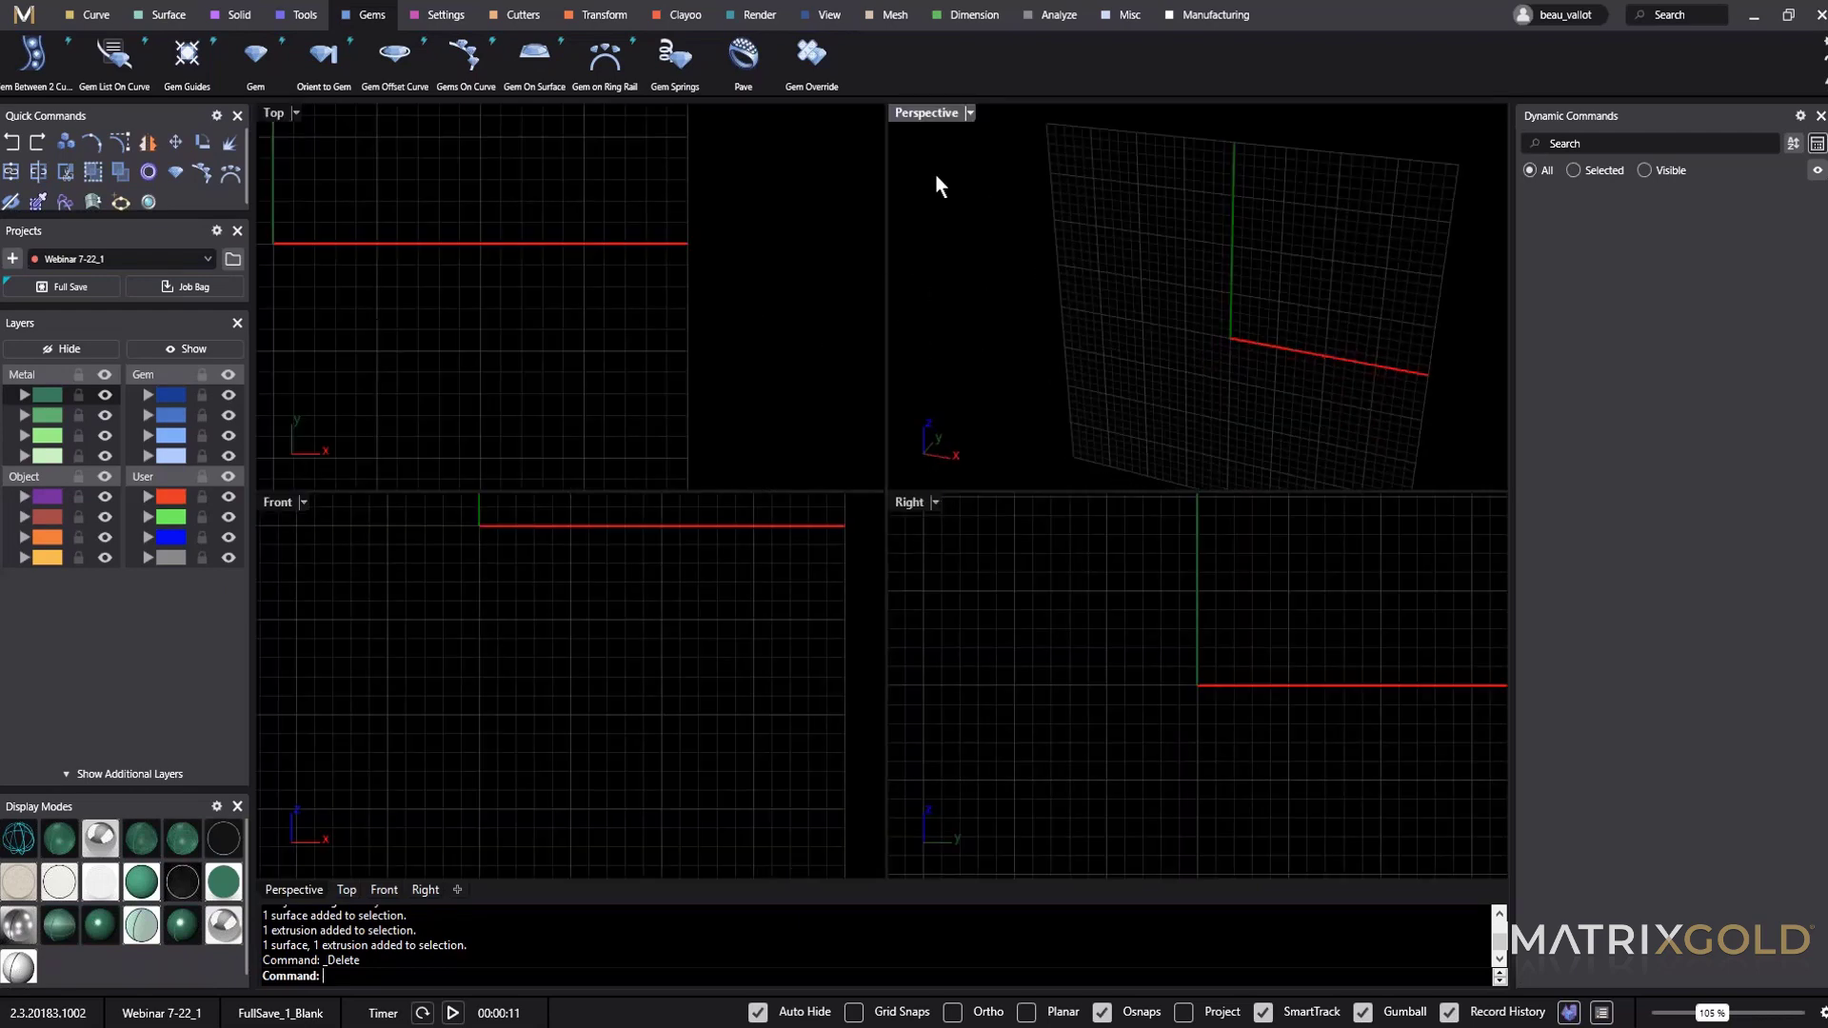
double_click(930, 111)
click(305, 14)
mouse_move(371, 261)
right_down()
mouse_move(442, 260)
mouse_move(409, 262)
right_up()
click(26, 54)
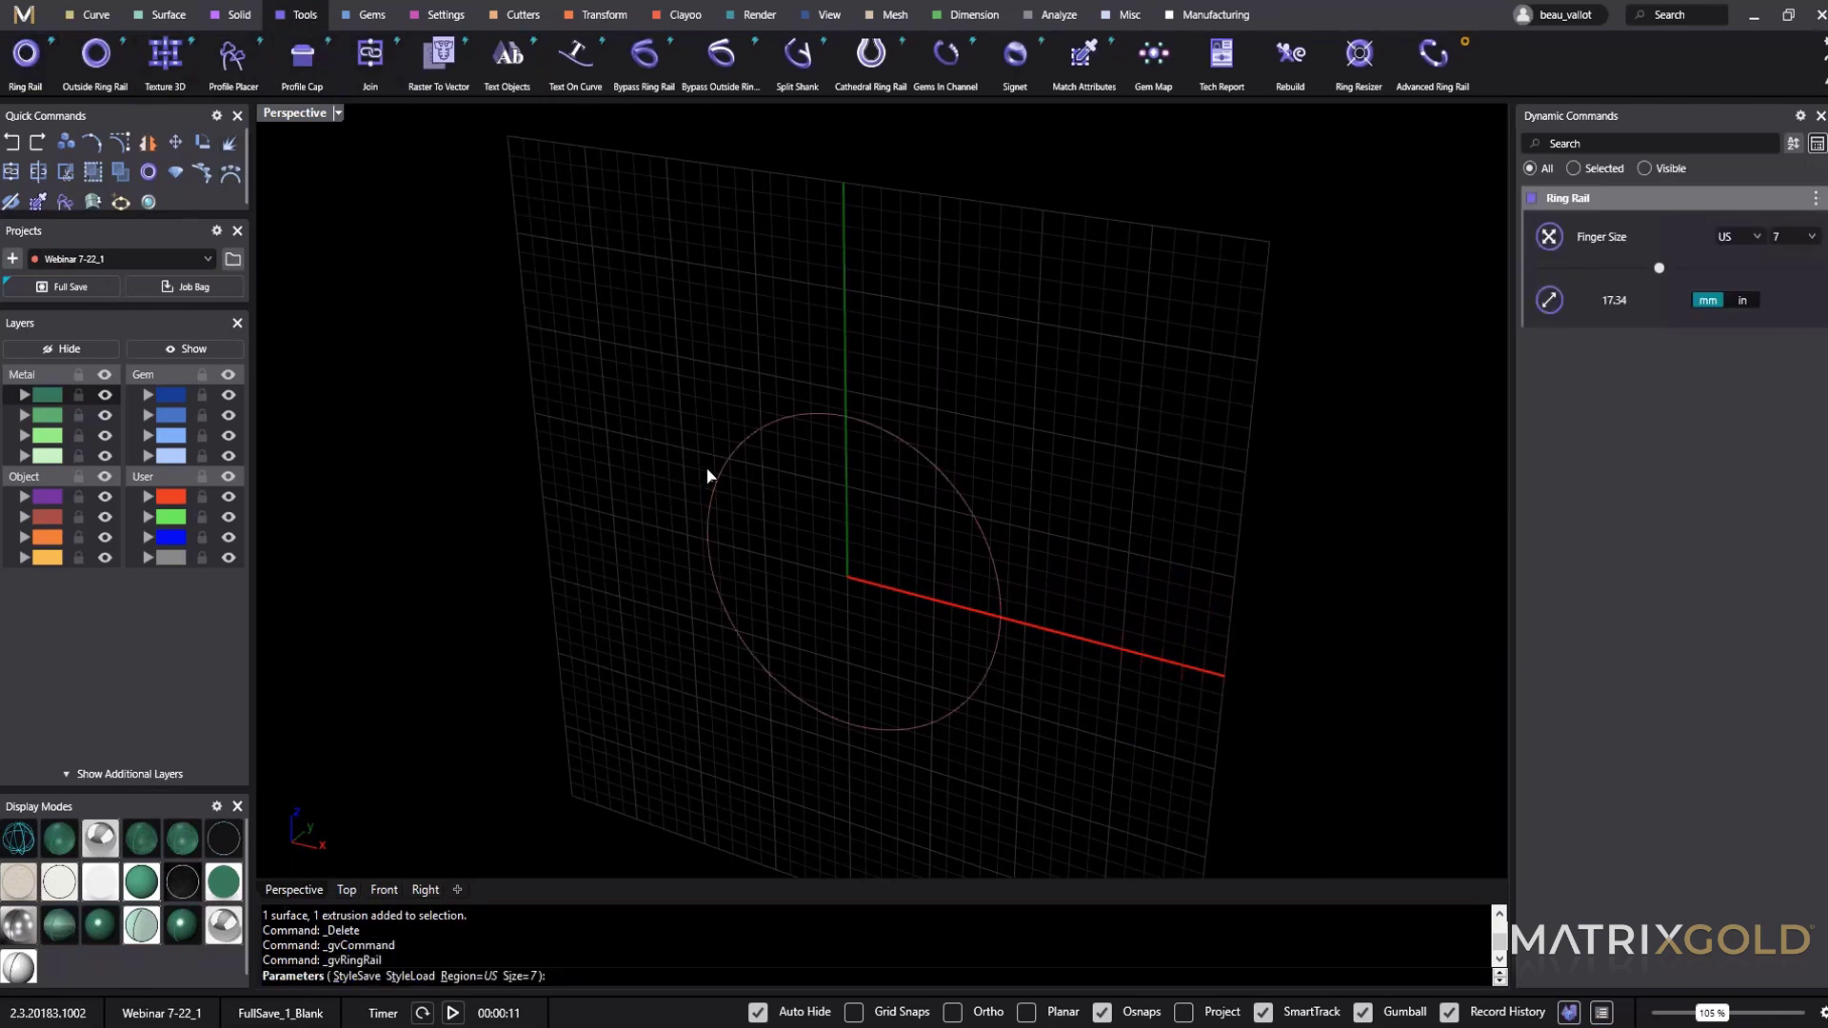
right_drag(939, 518, 985, 480)
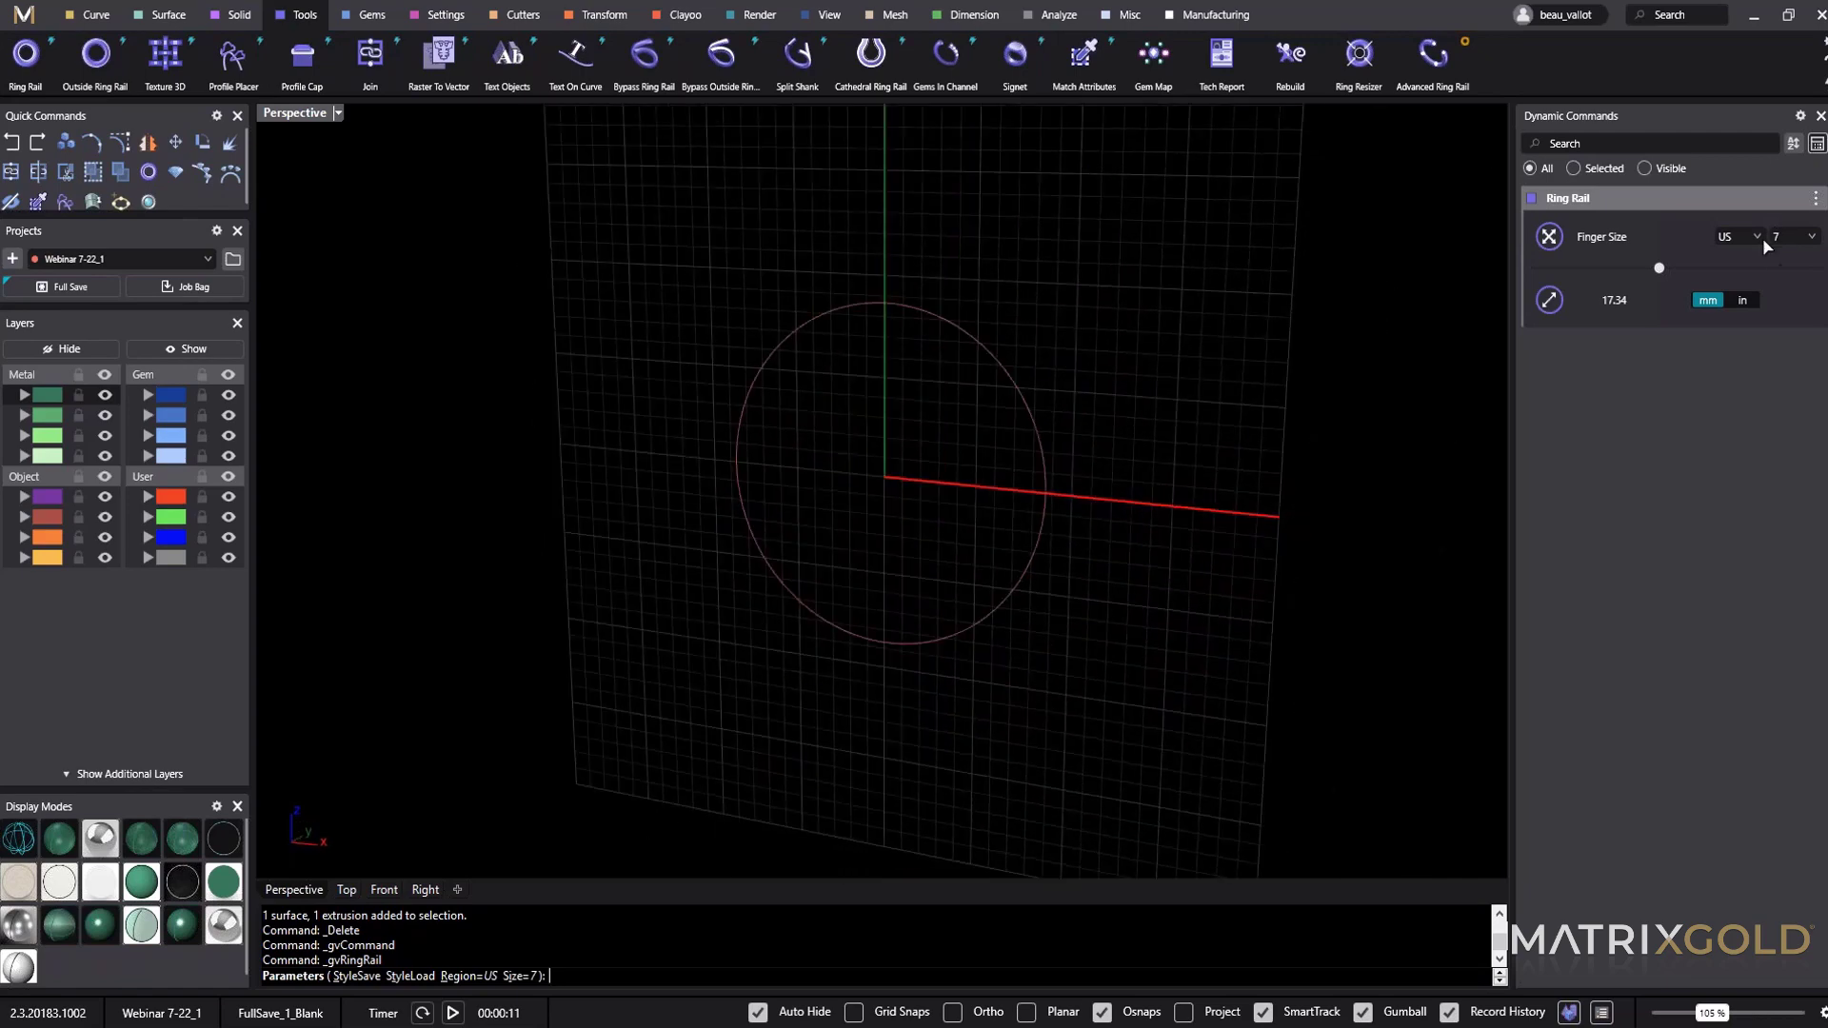
click(1816, 240)
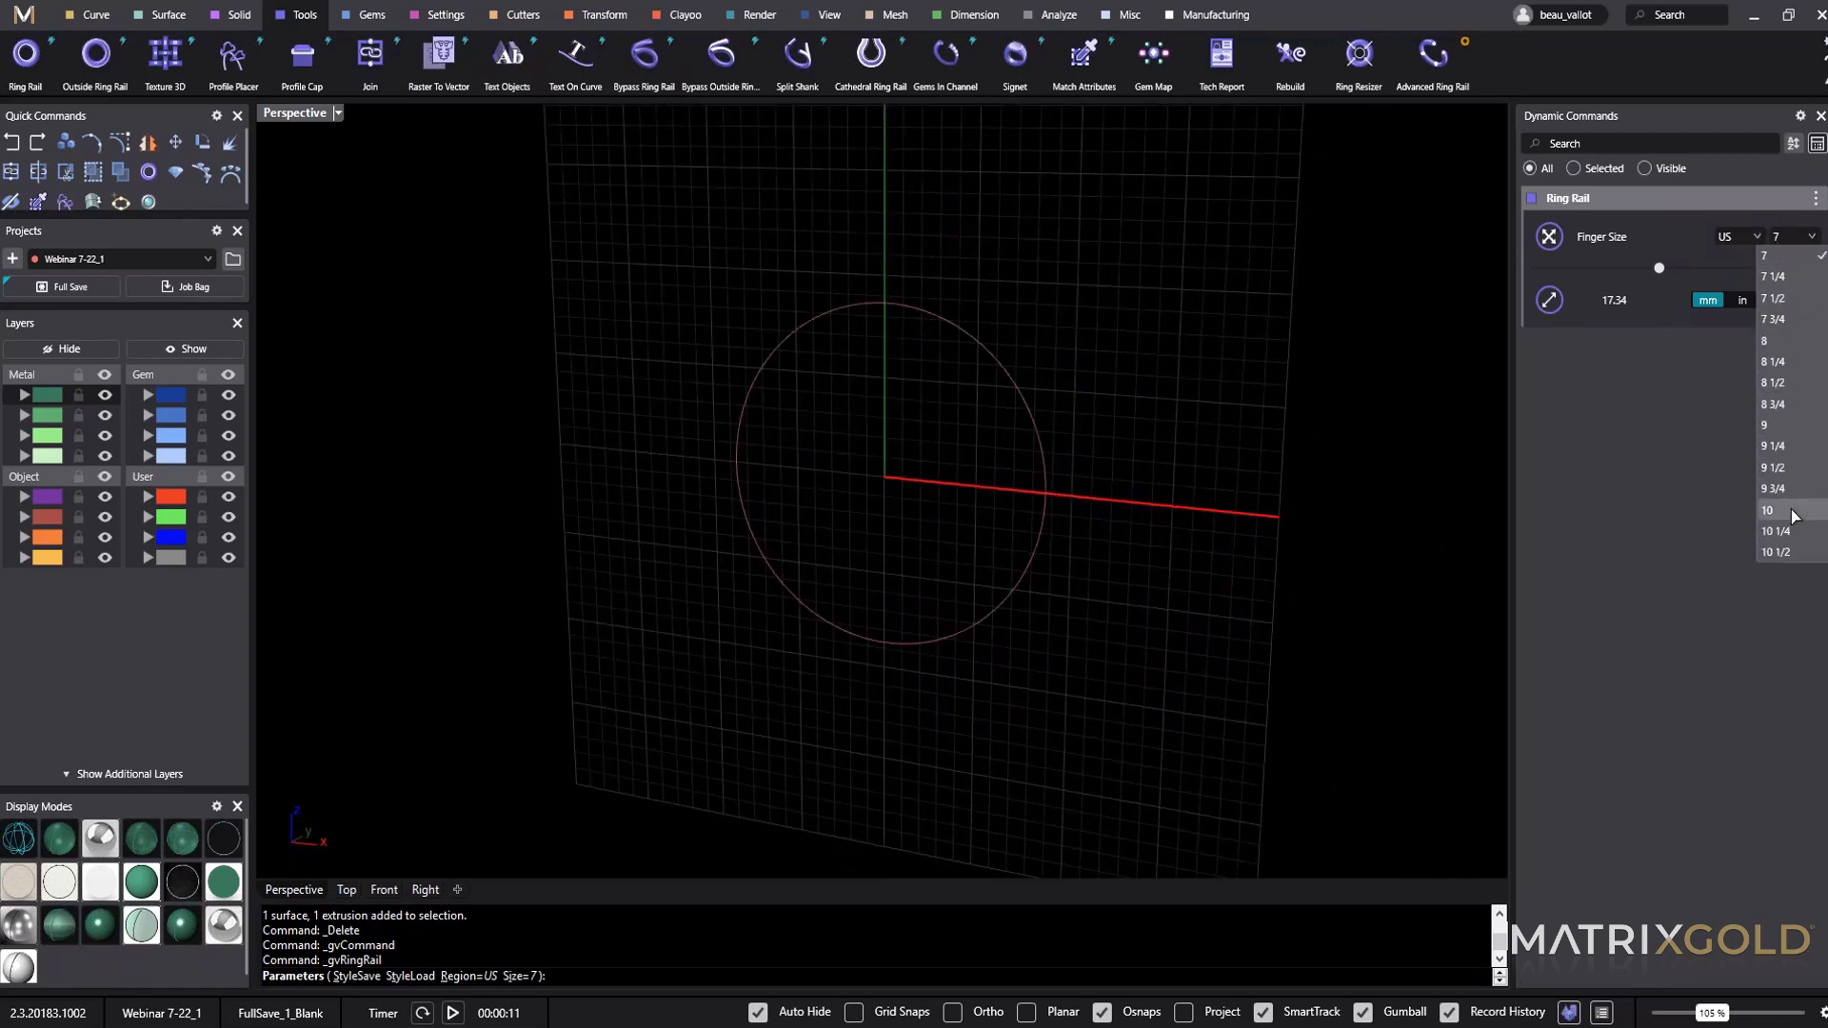
click(1773, 259)
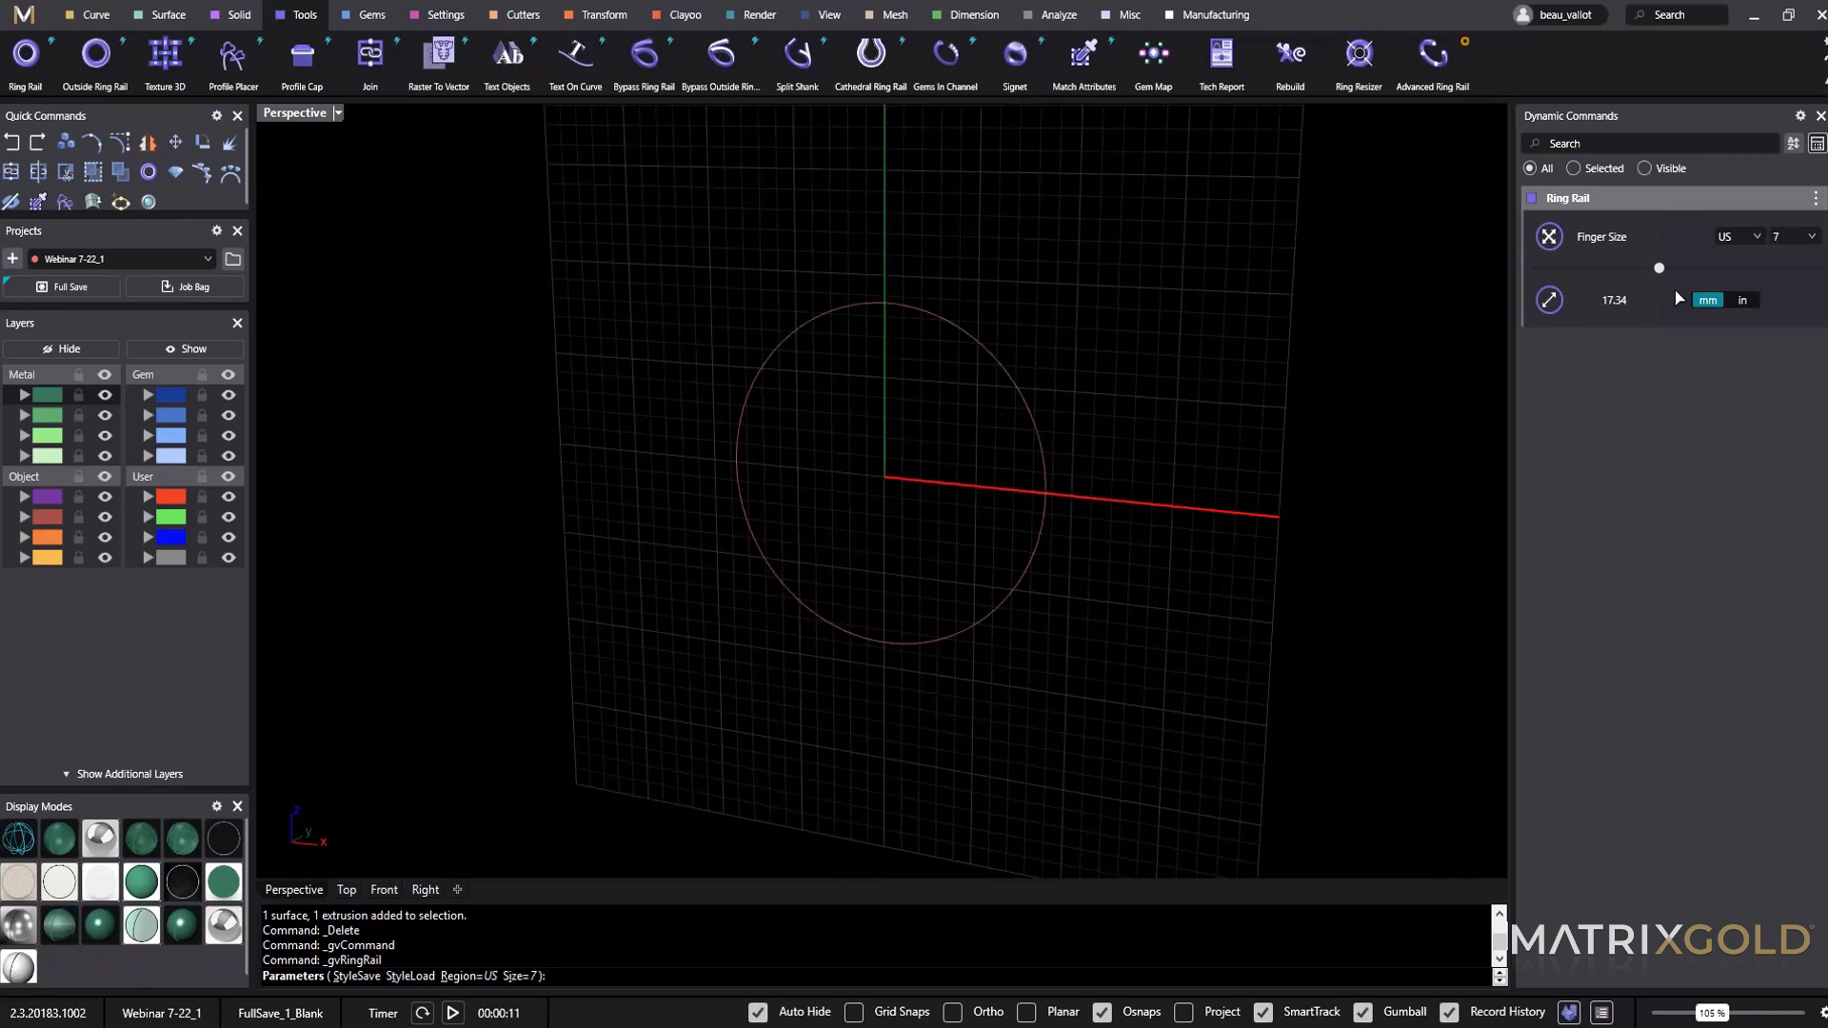
Try US finger size 10 1/2 on the ring rail.
drag(1659, 268, 1720, 267)
right_drag(1264, 404, 1112, 465)
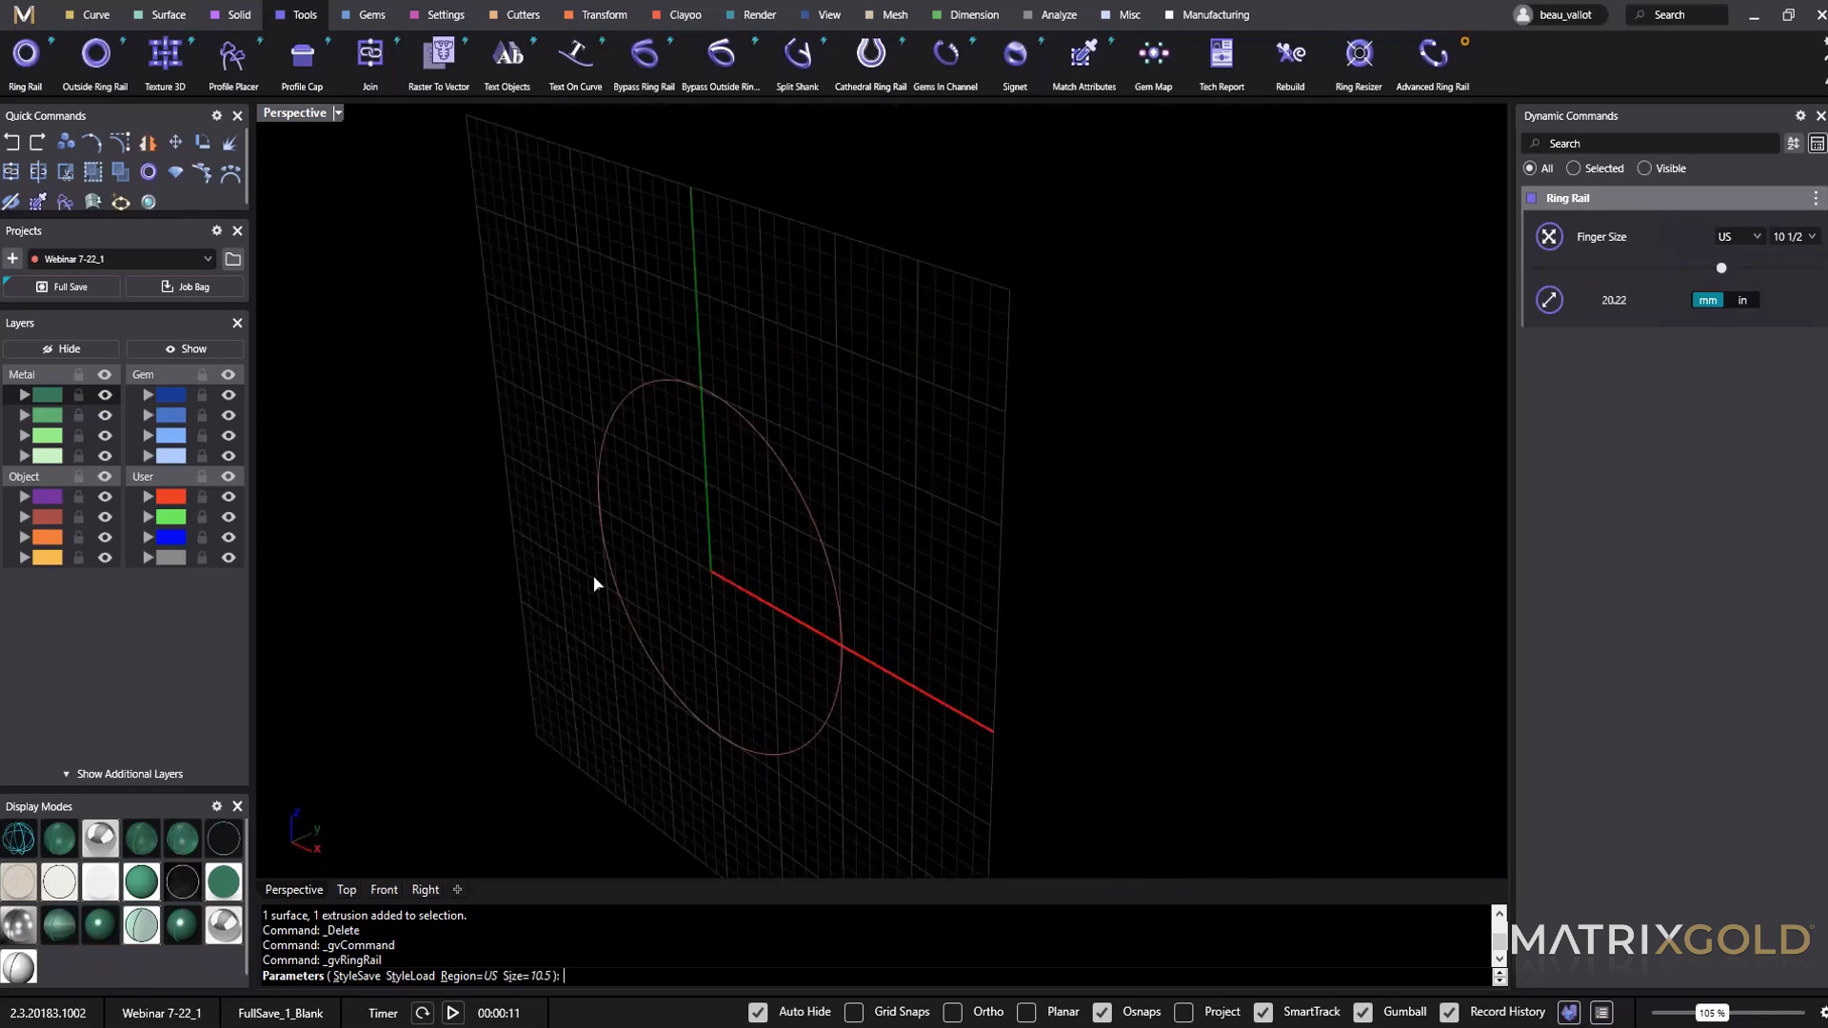
right_drag(657, 517, 863, 526)
right_drag(960, 562, 684, 236)
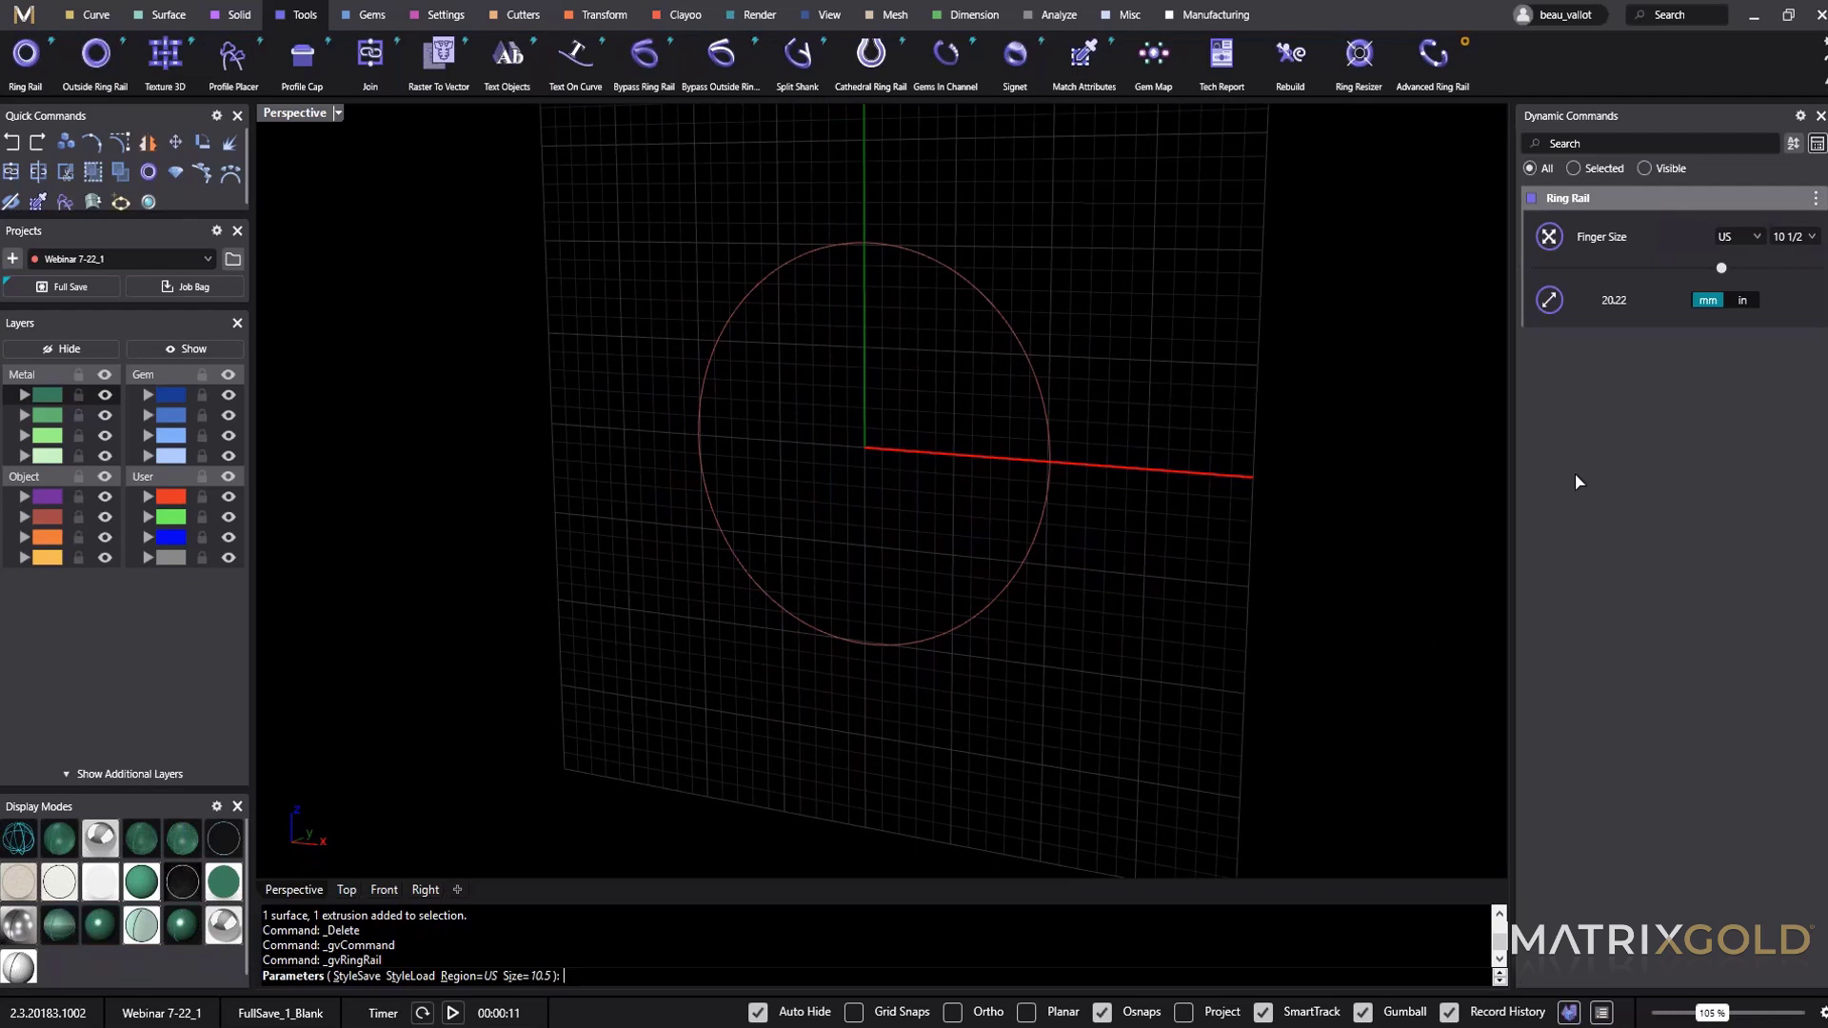
right_drag(805, 327, 651, 413)
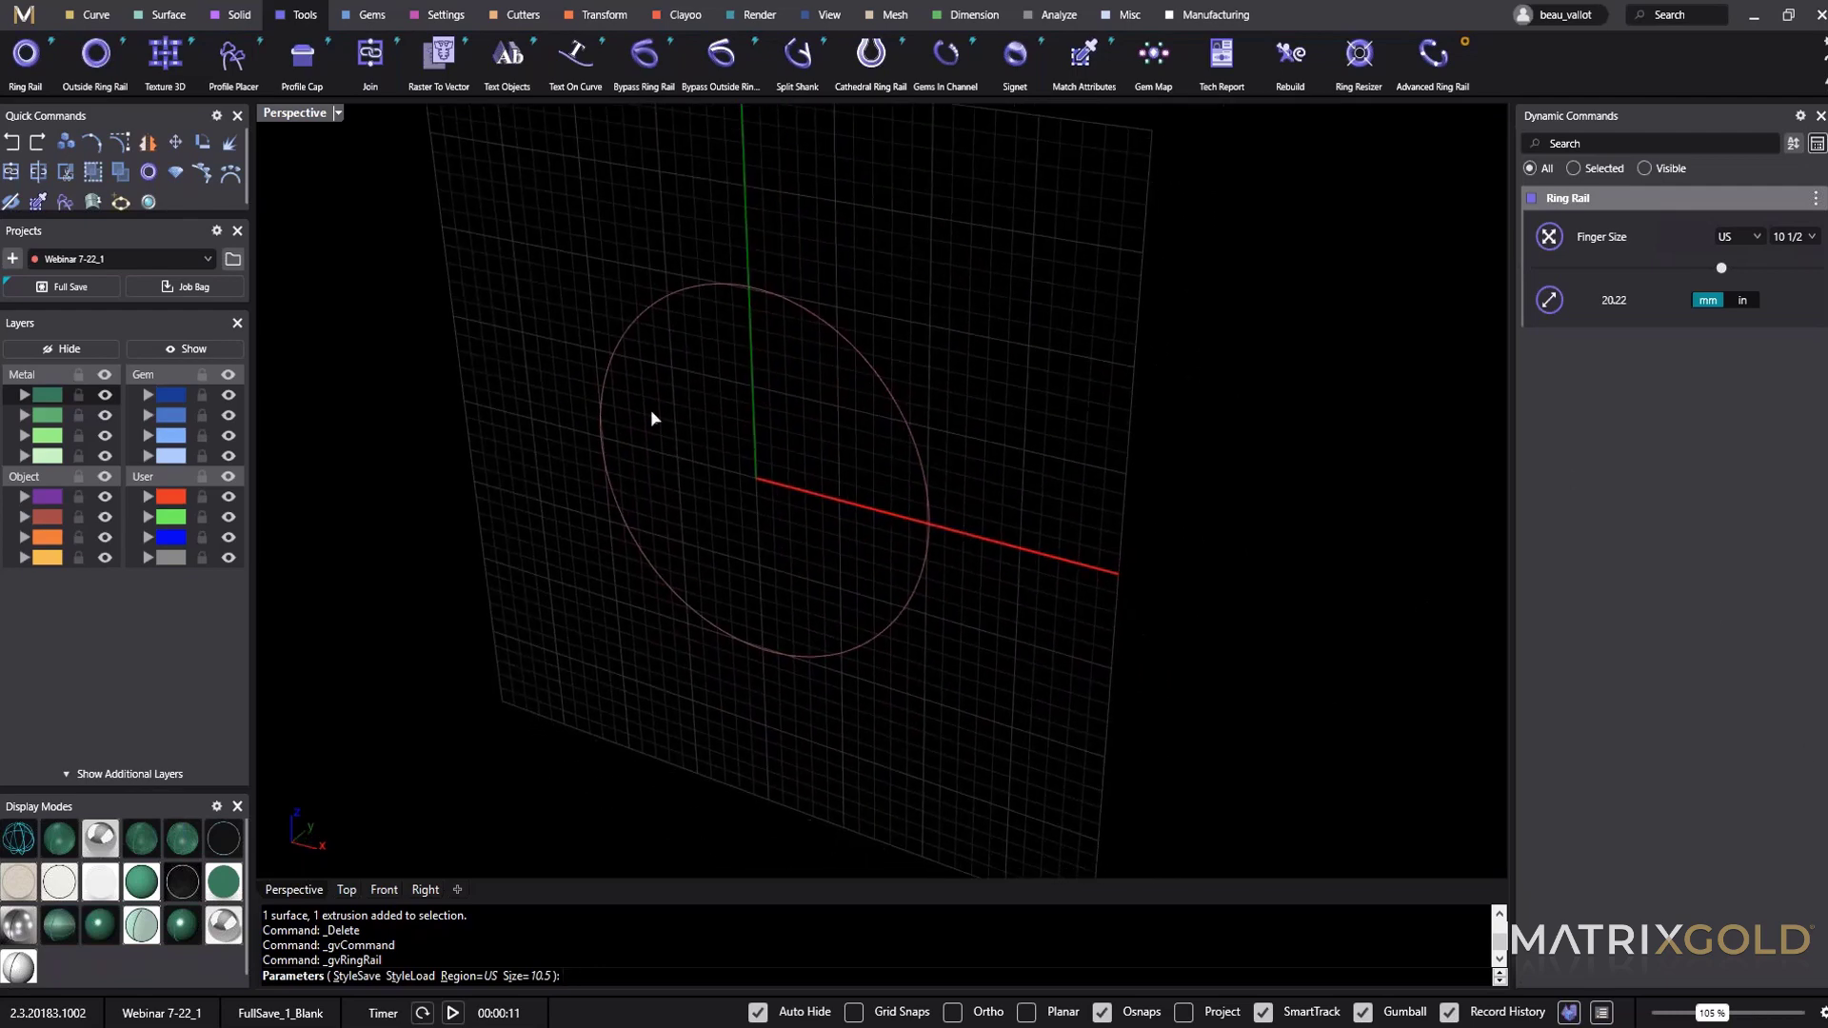
Set the ring rail's finger size to US 7 and accept the rail.
click(1796, 240)
click(1790, 315)
mouse_move(964, 385)
right_down()
mouse_move(894, 384)
mouse_move(940, 386)
right_up()
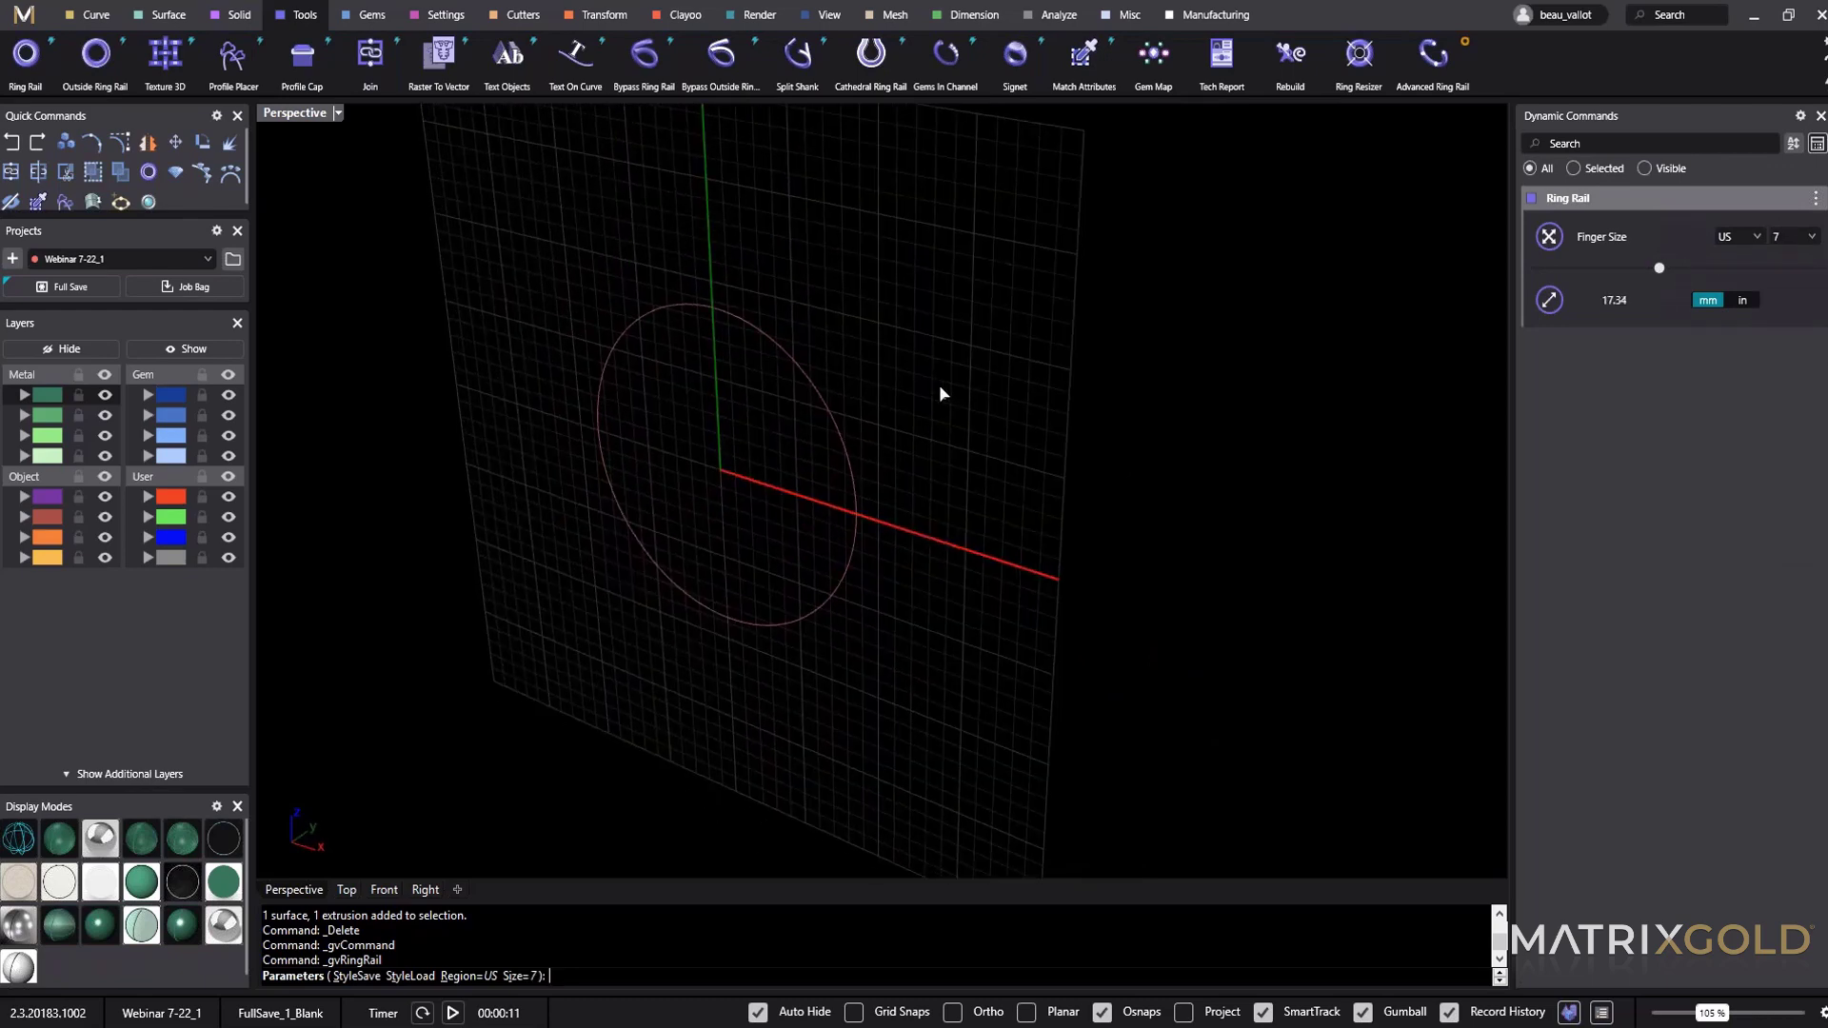
right_click(941, 389)
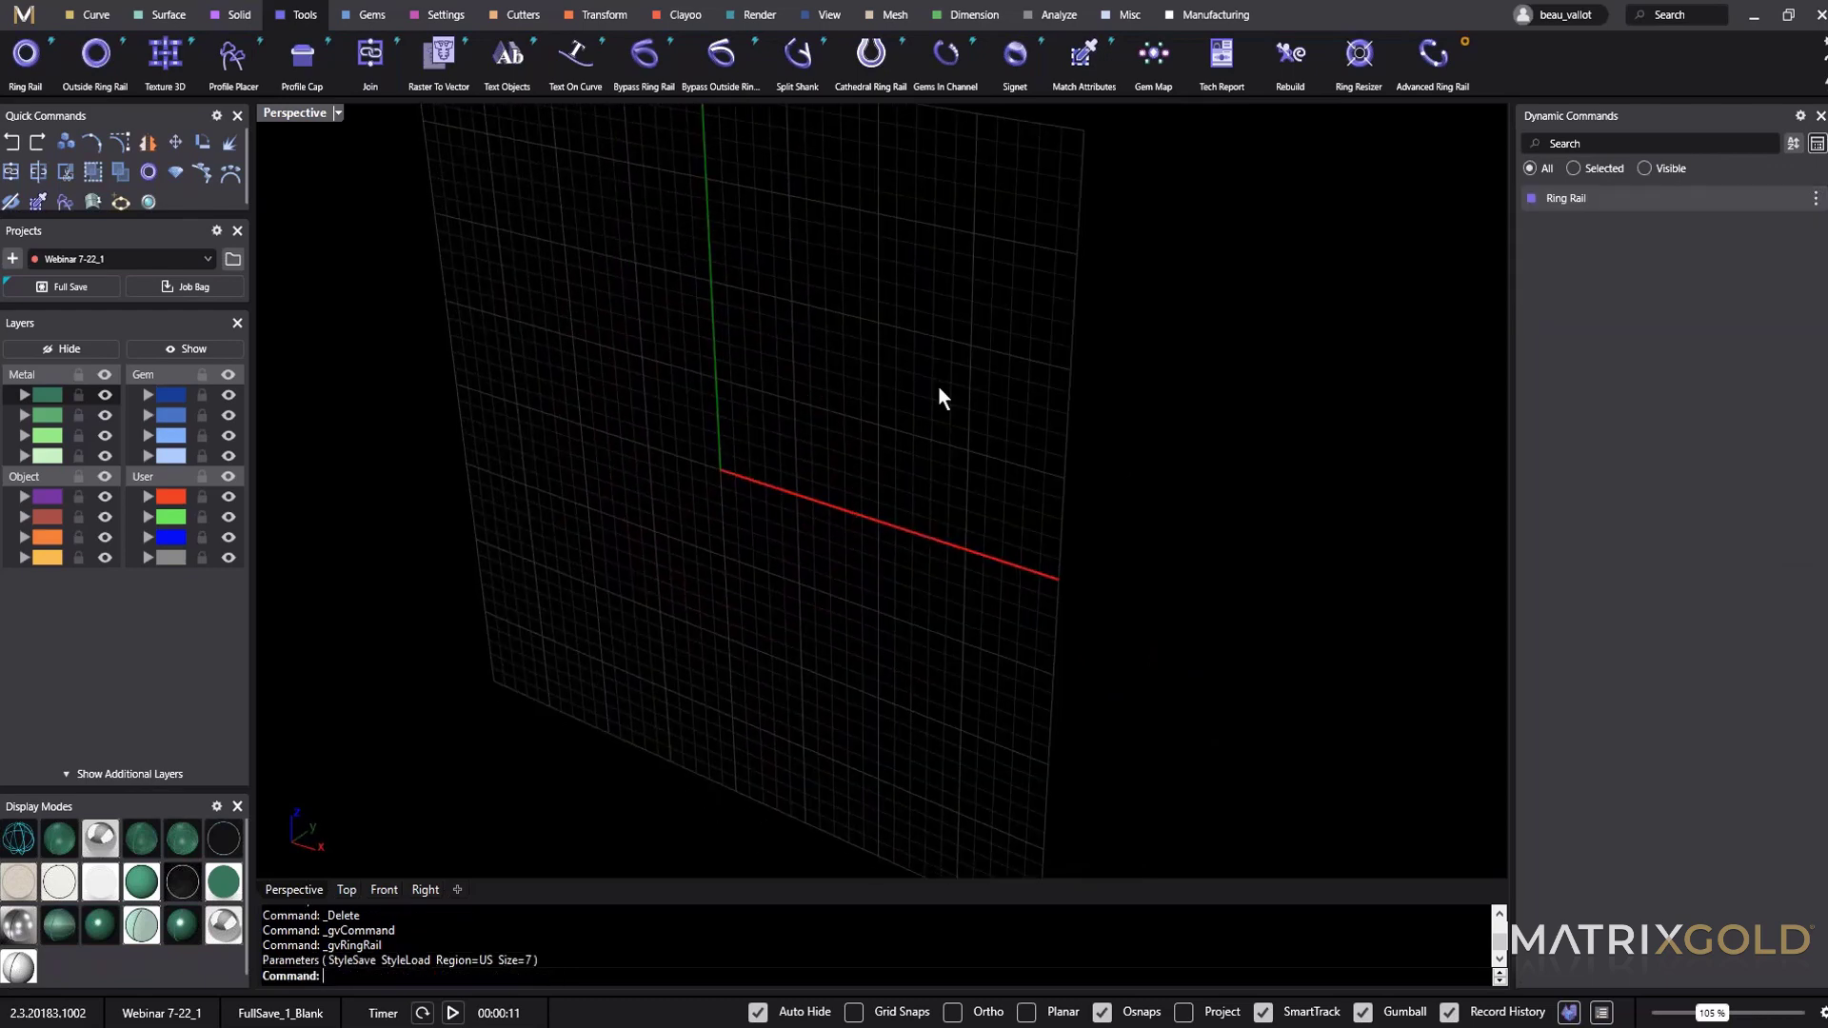
Create an outside ring rail around the finger rail with a top thickness of 2.5 mm.
right_drag(890, 438, 1047, 595)
scroll(922, 515, down, 5)
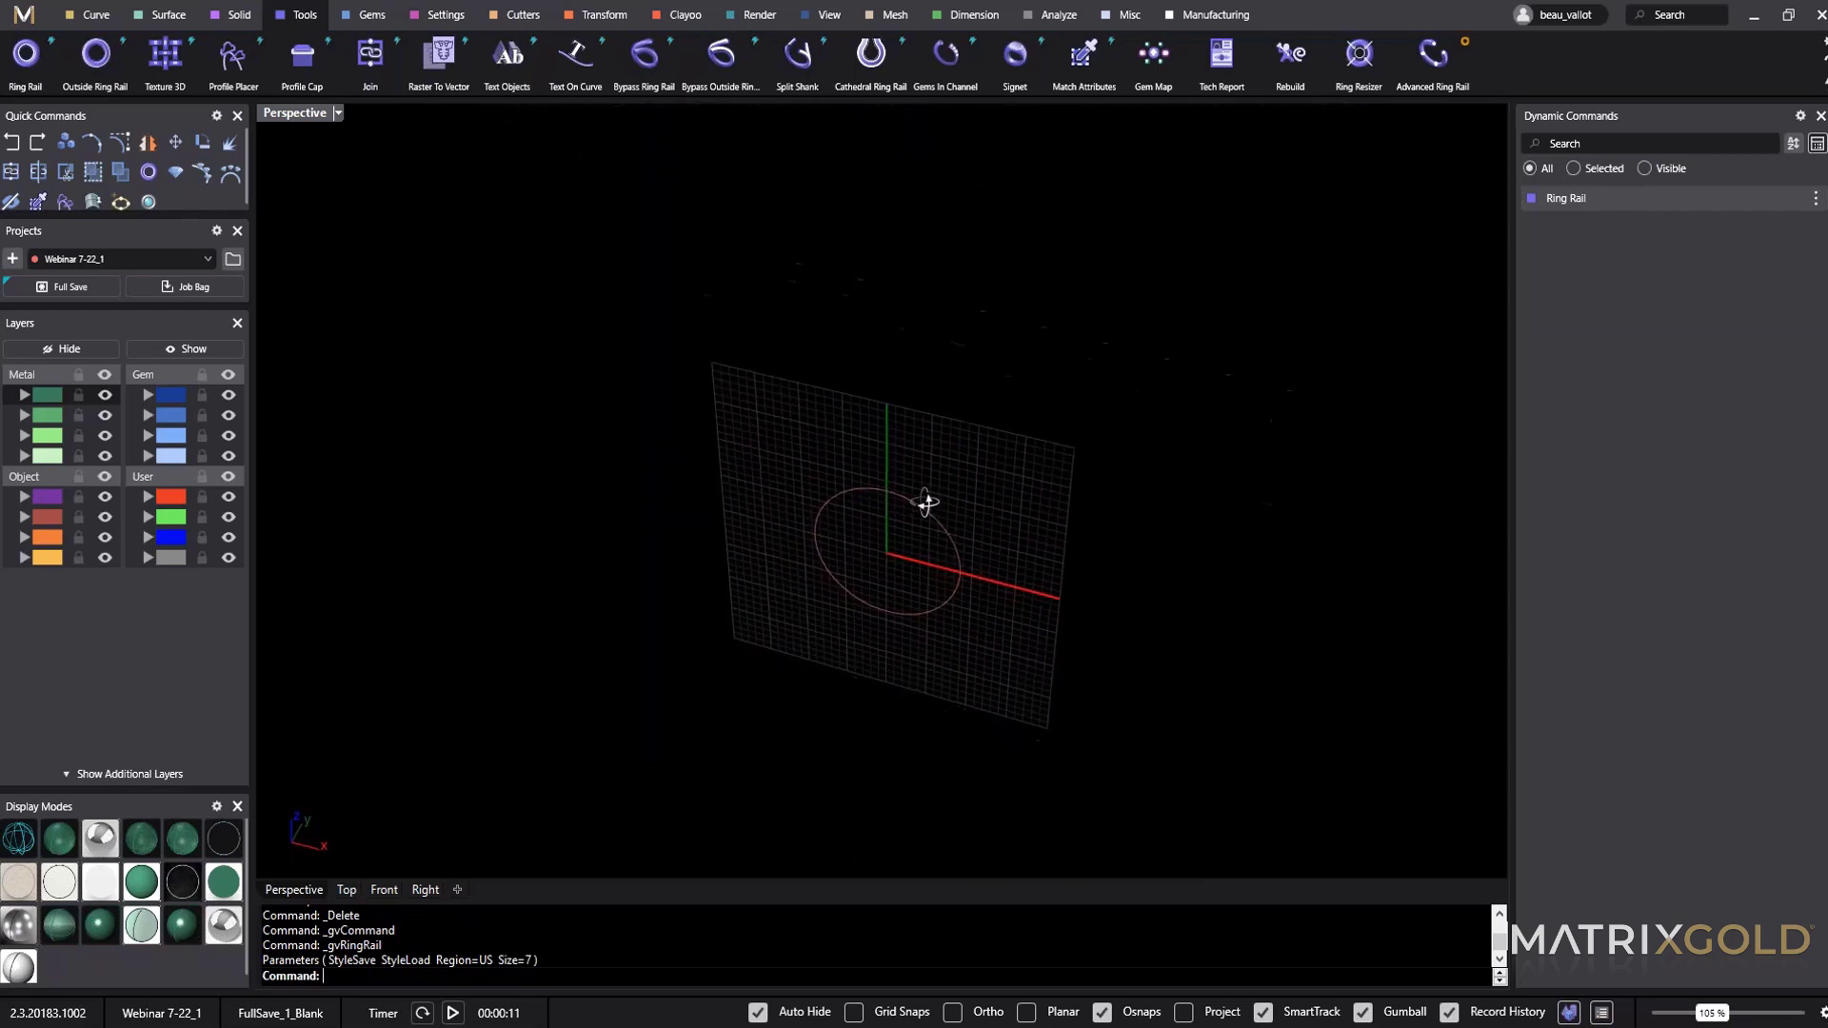
right_drag(957, 455, 857, 333)
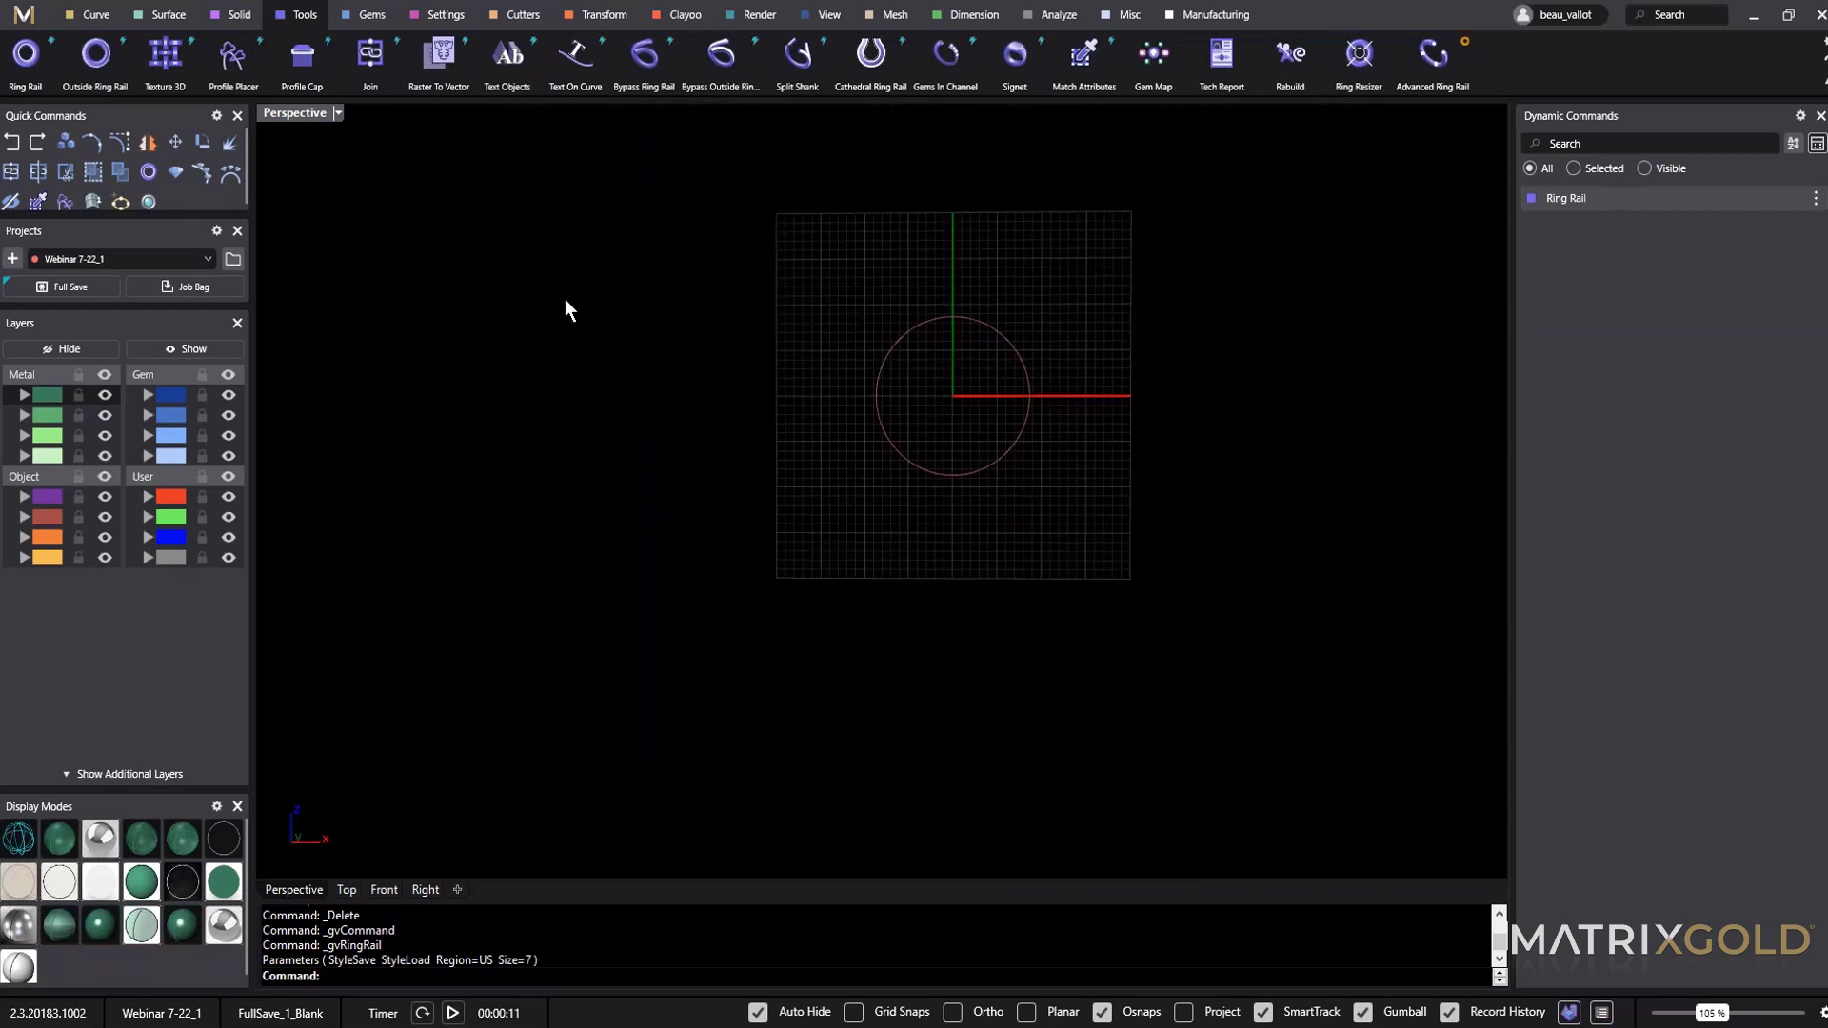
click(95, 54)
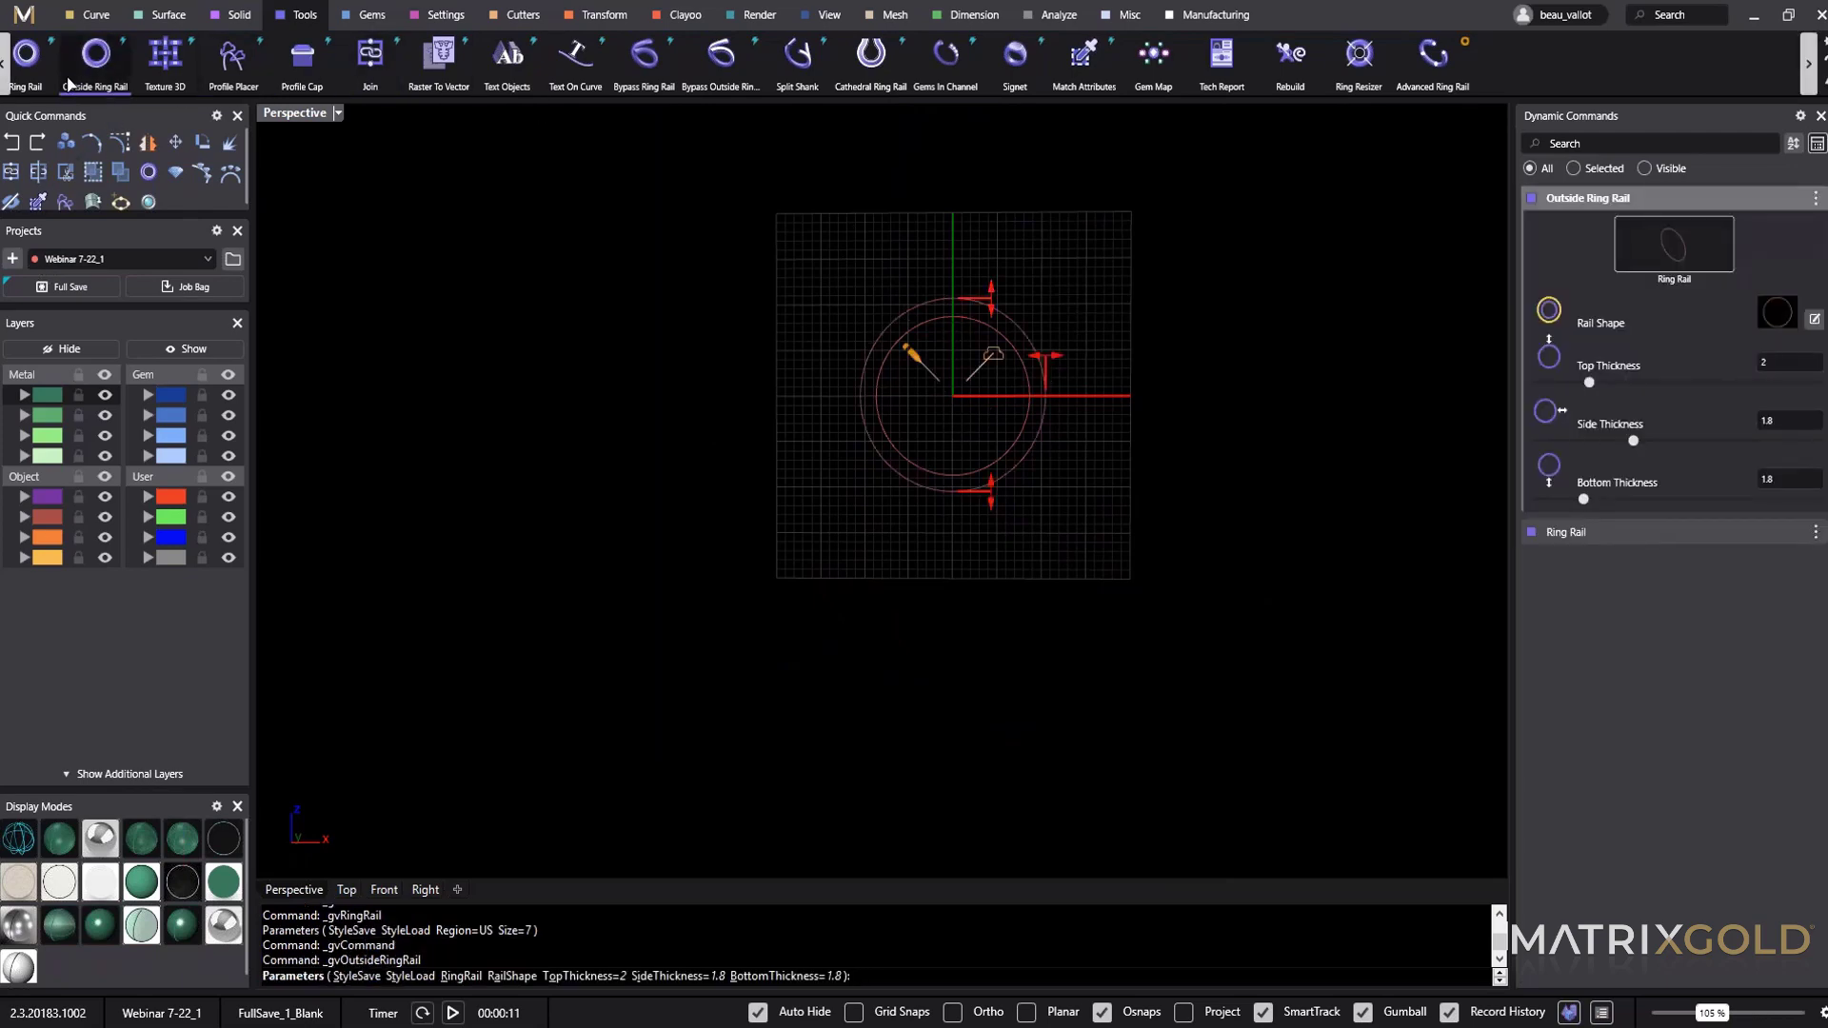
right_drag(1046, 319, 1041, 359)
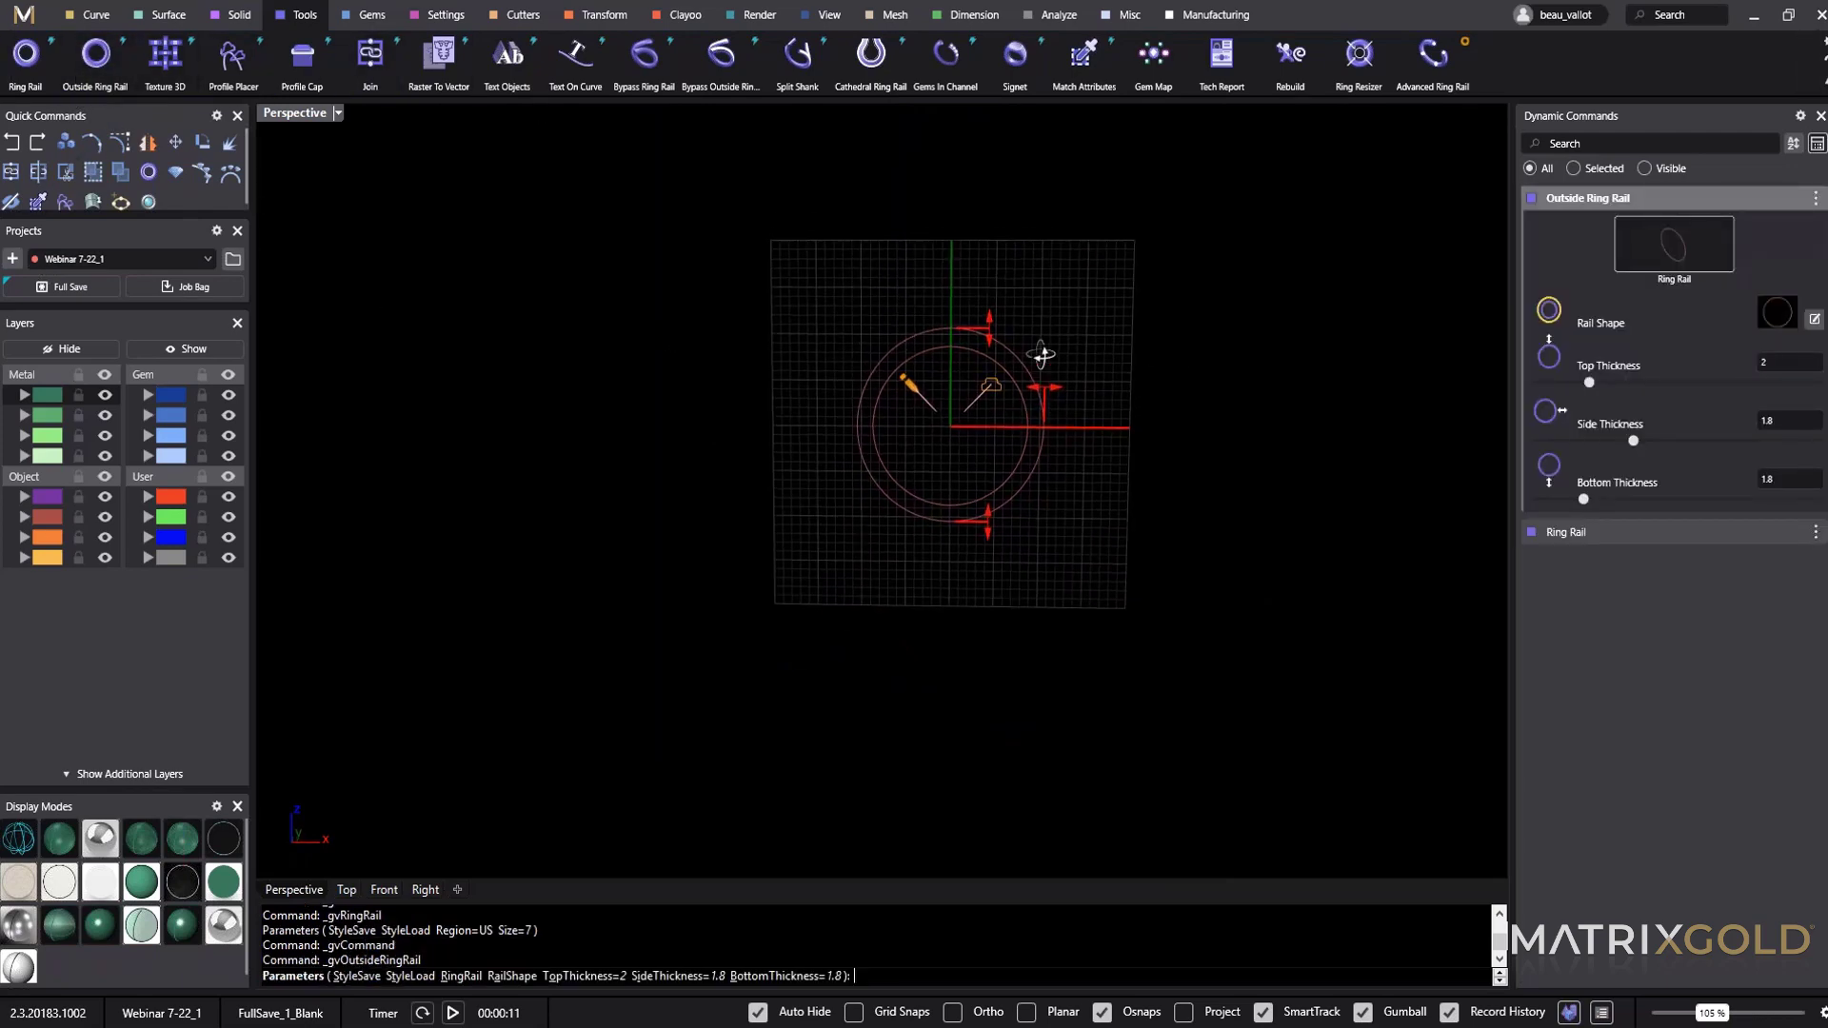
scroll(976, 338, up, 9)
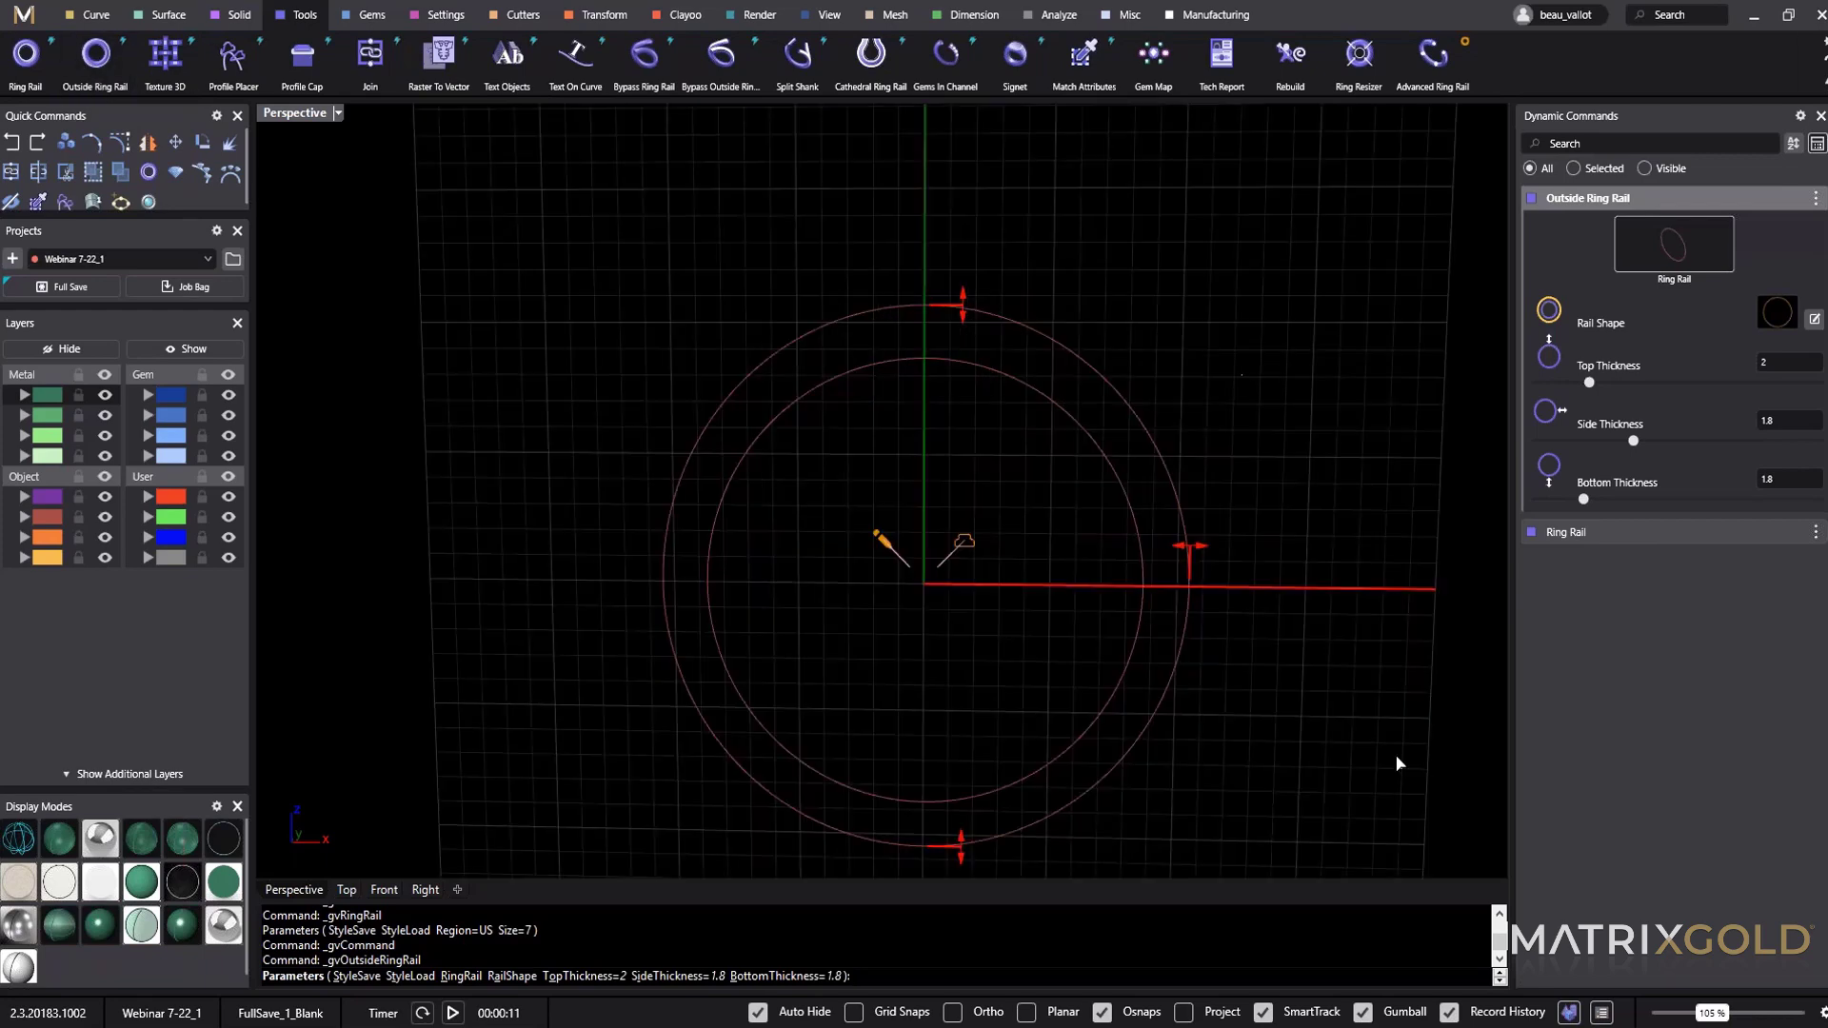
drag(1589, 381, 1605, 441)
drag(963, 270, 967, 316)
Set the outside ring rail's side and bottom thickness to 2 mm each and accept it.
drag(1187, 537, 1195, 555)
shift+right_drag(1196, 657, 1160, 478)
mouse_move(936, 681)
drag(930, 683, 930, 690)
drag(1158, 363, 1163, 372)
shift+right_drag(941, 197, 919, 425)
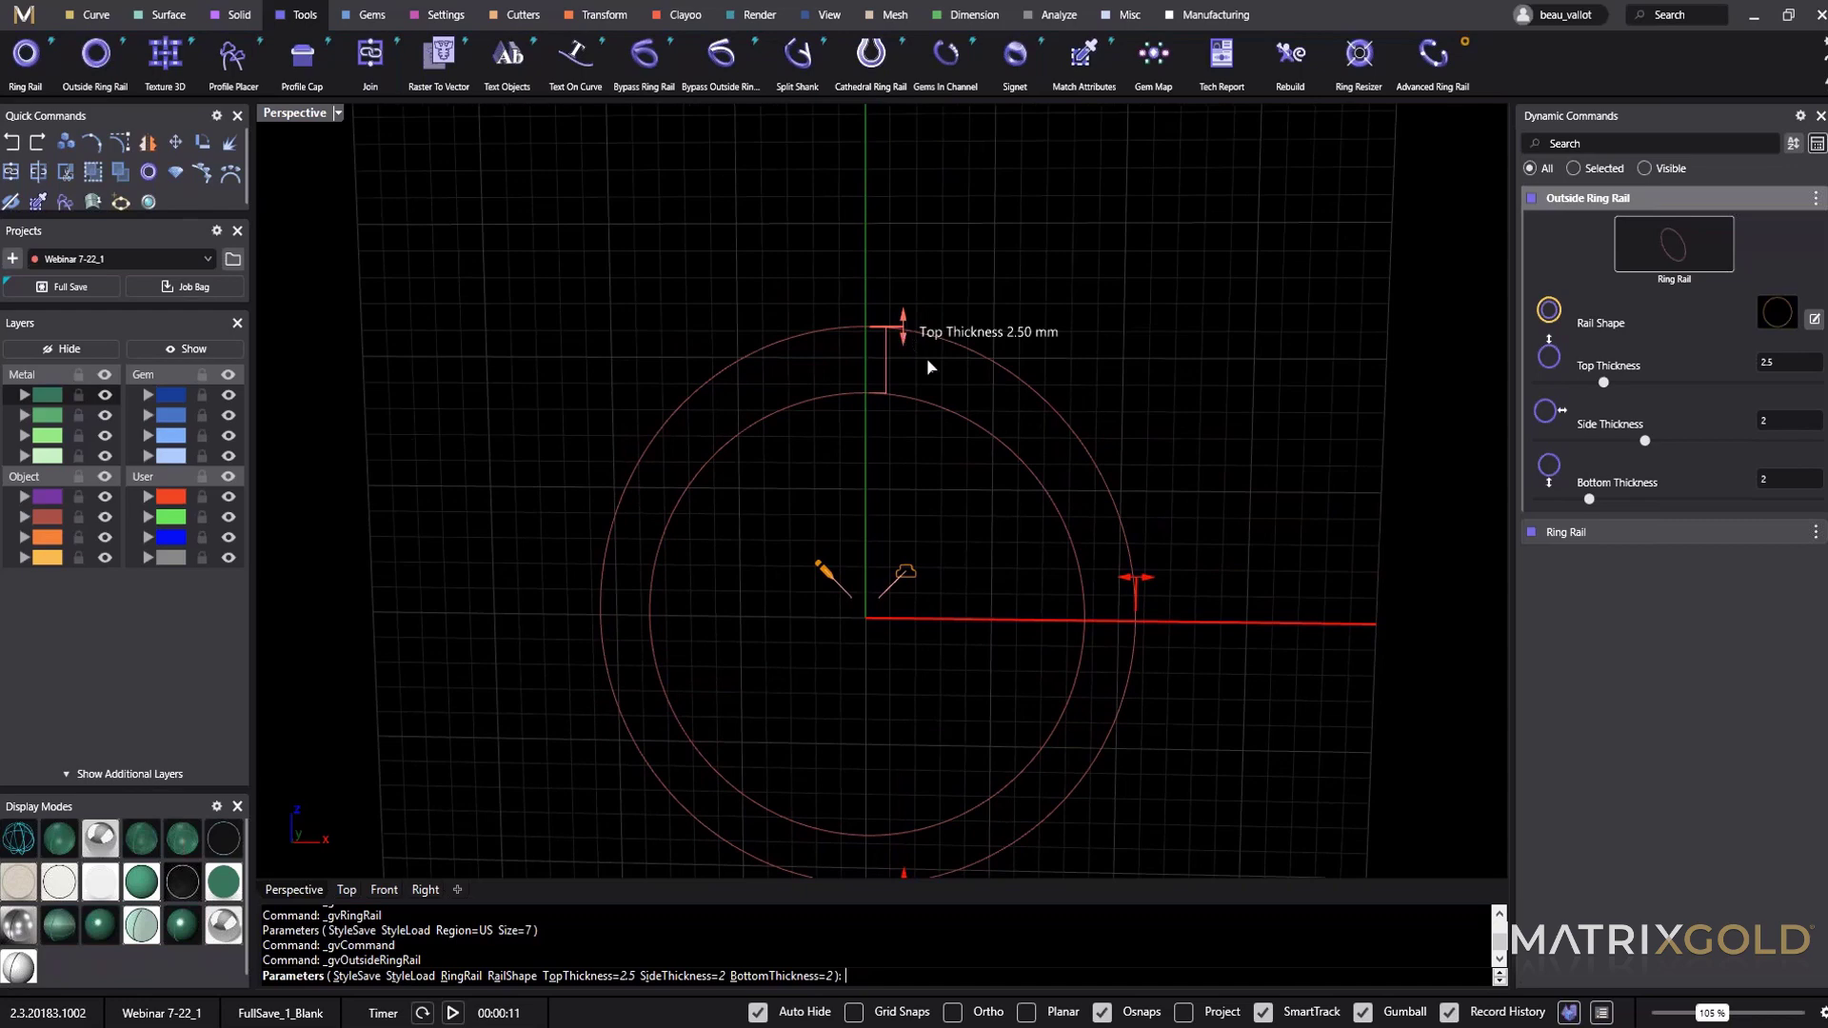
right_drag(1273, 424, 996, 471)
right_click(996, 470)
shift+right_drag(987, 551, 1095, 519)
right_drag(933, 562, 1092, 513)
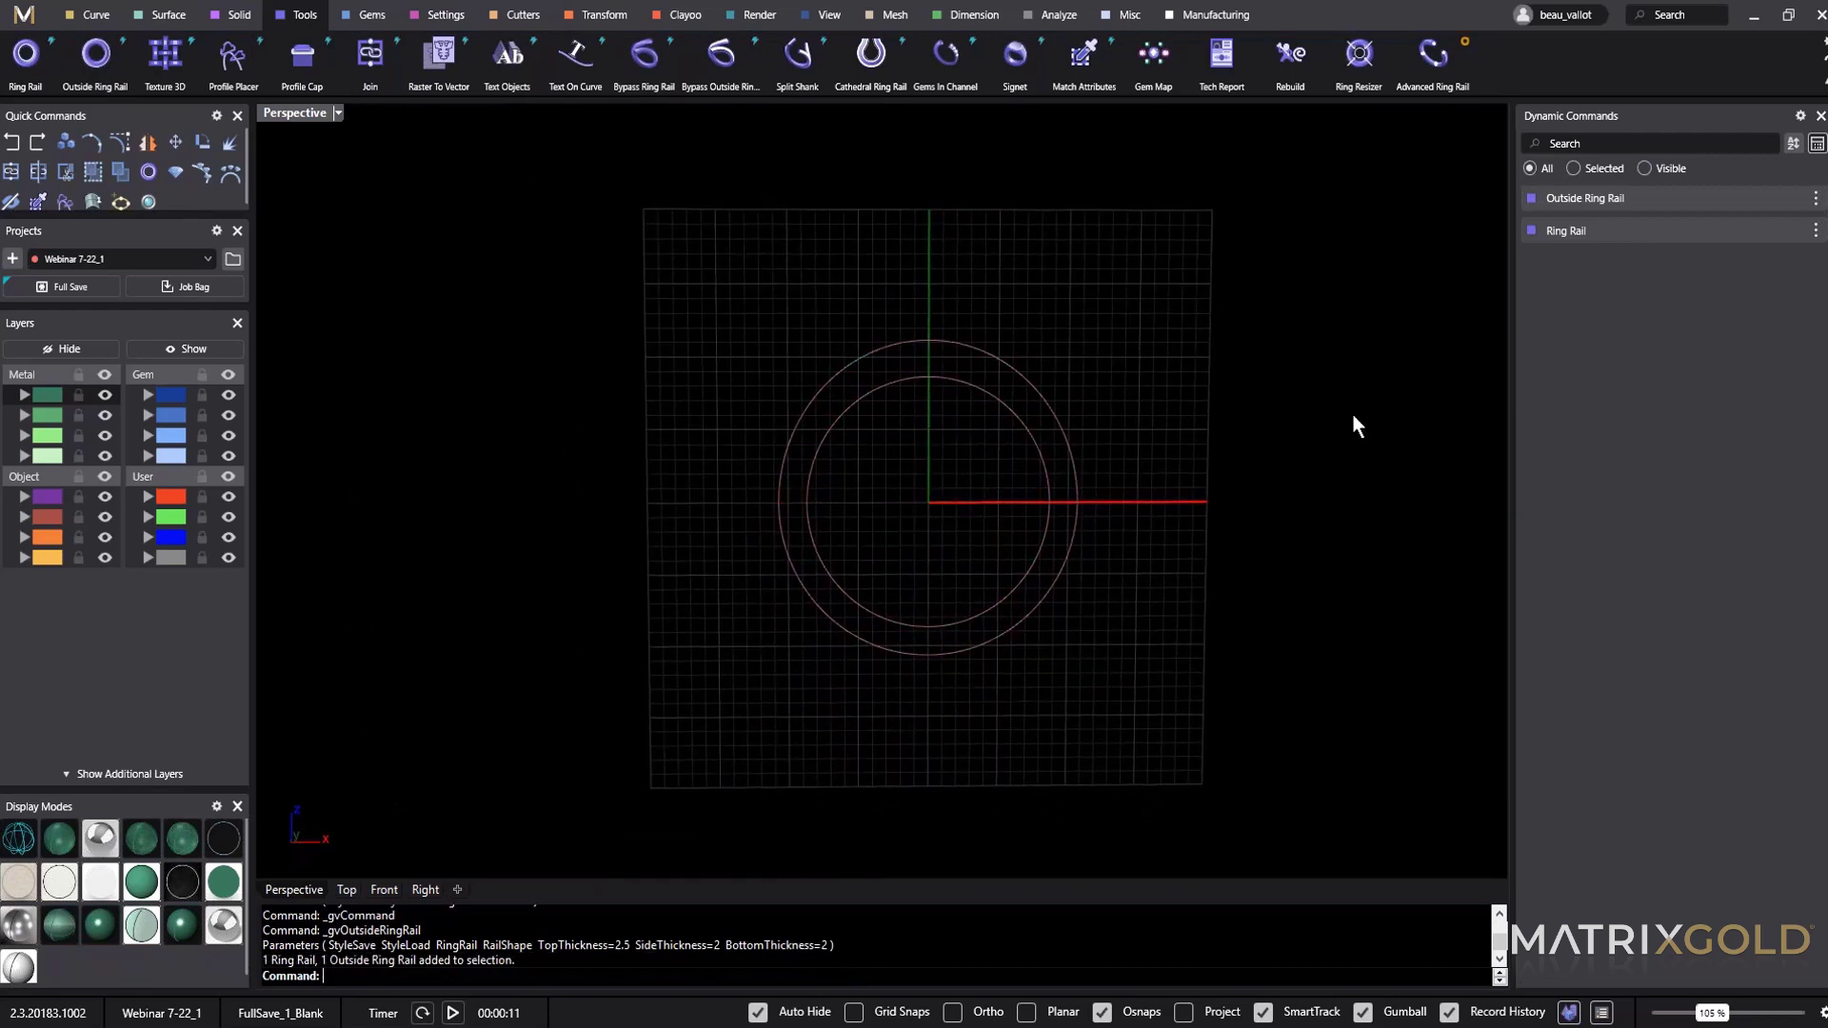
right_drag(735, 220, 469, 212)
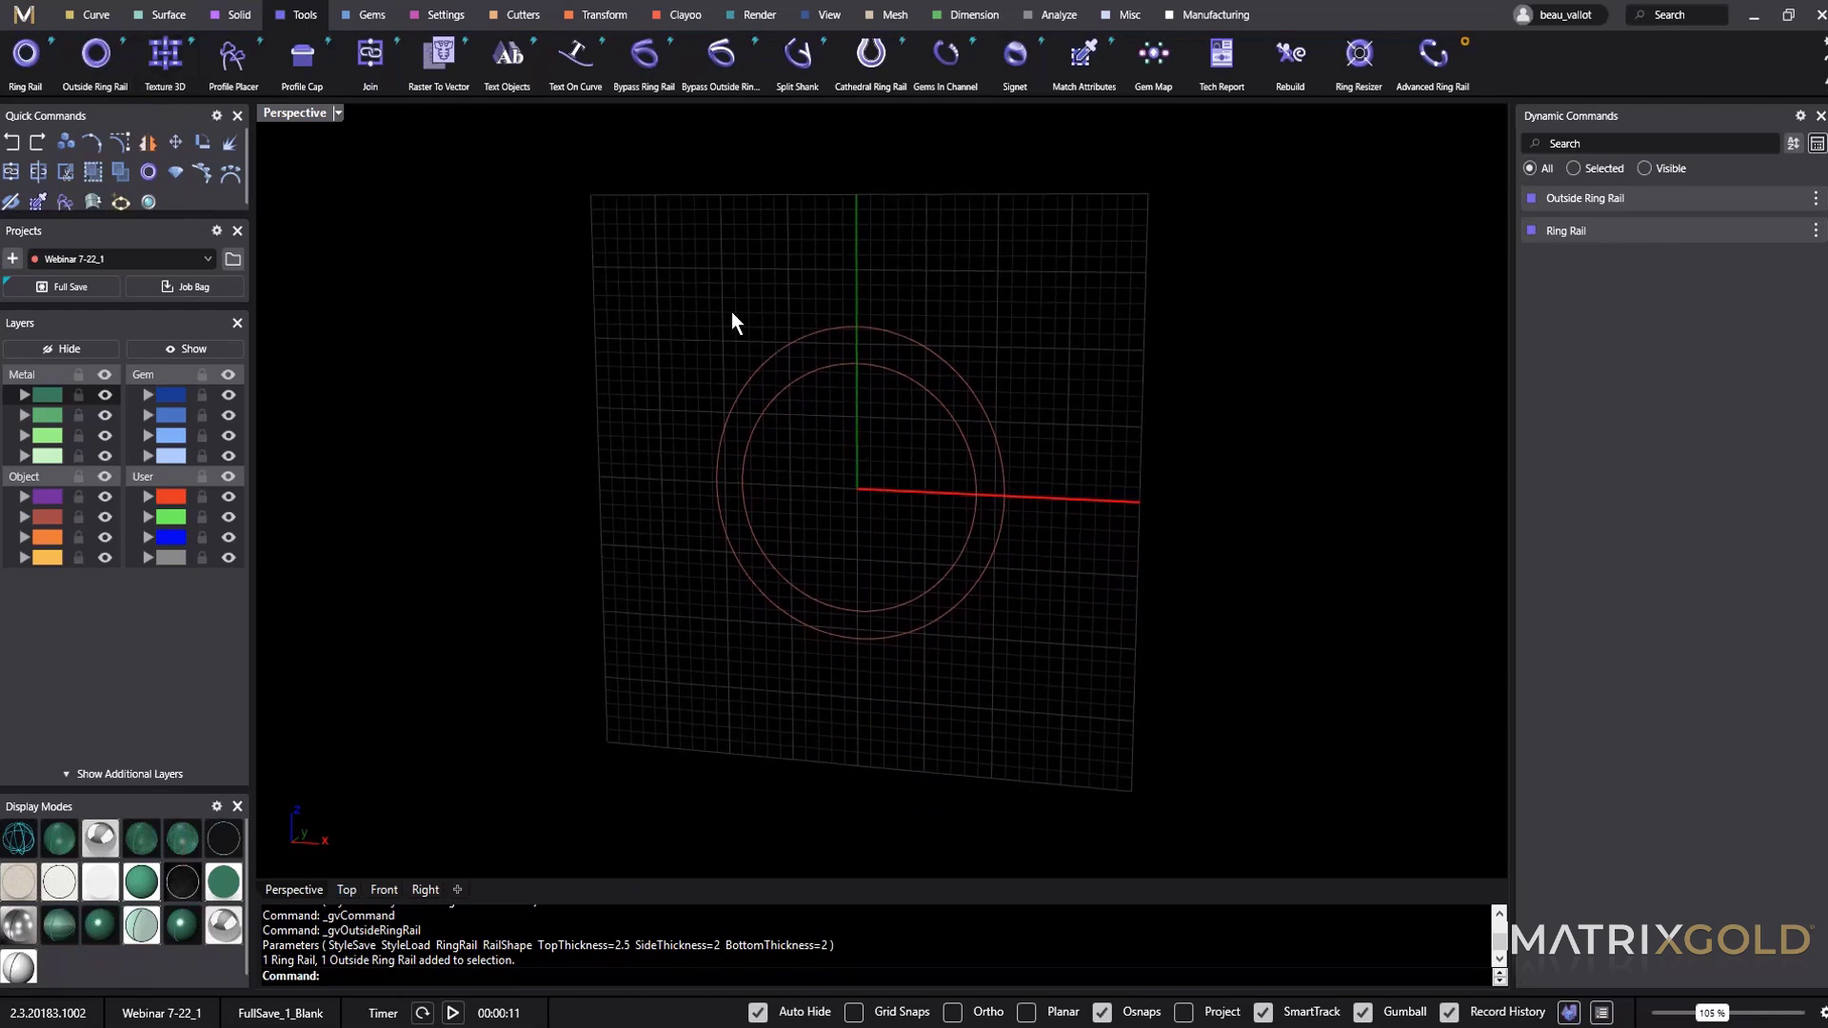
right_drag(916, 372, 731, 492)
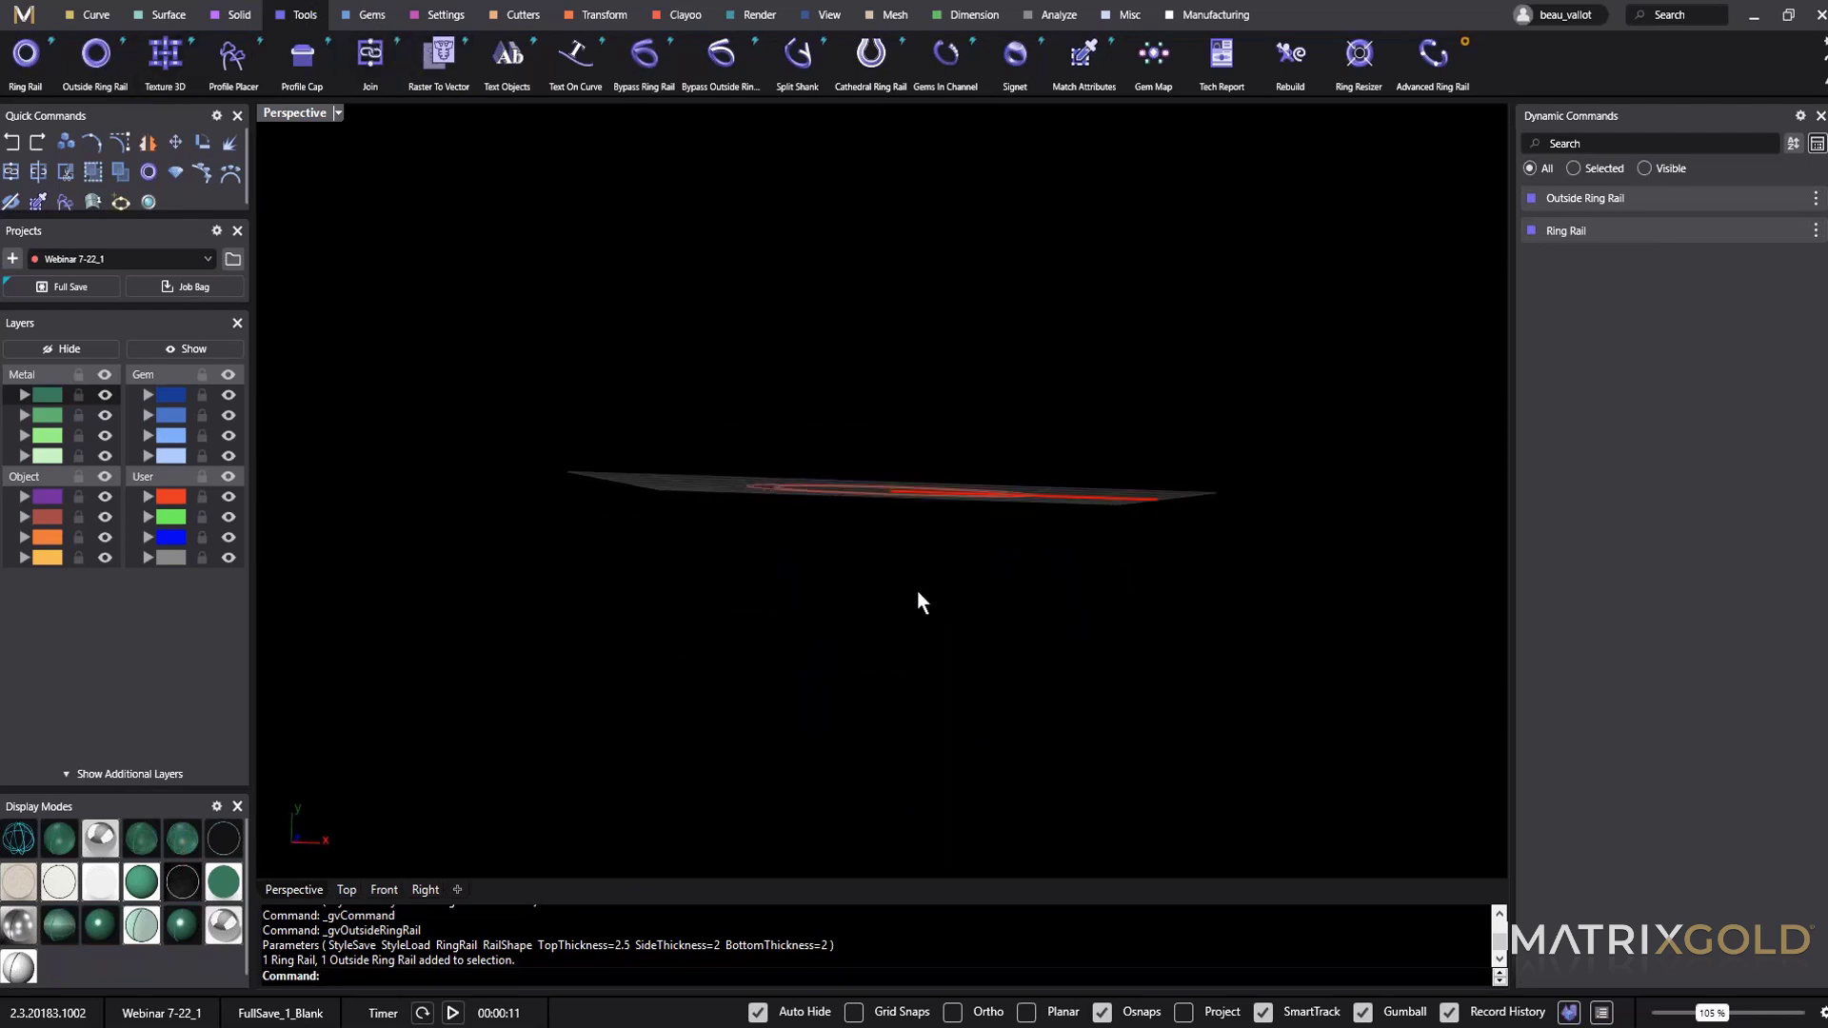
right_drag(955, 593, 819, 324)
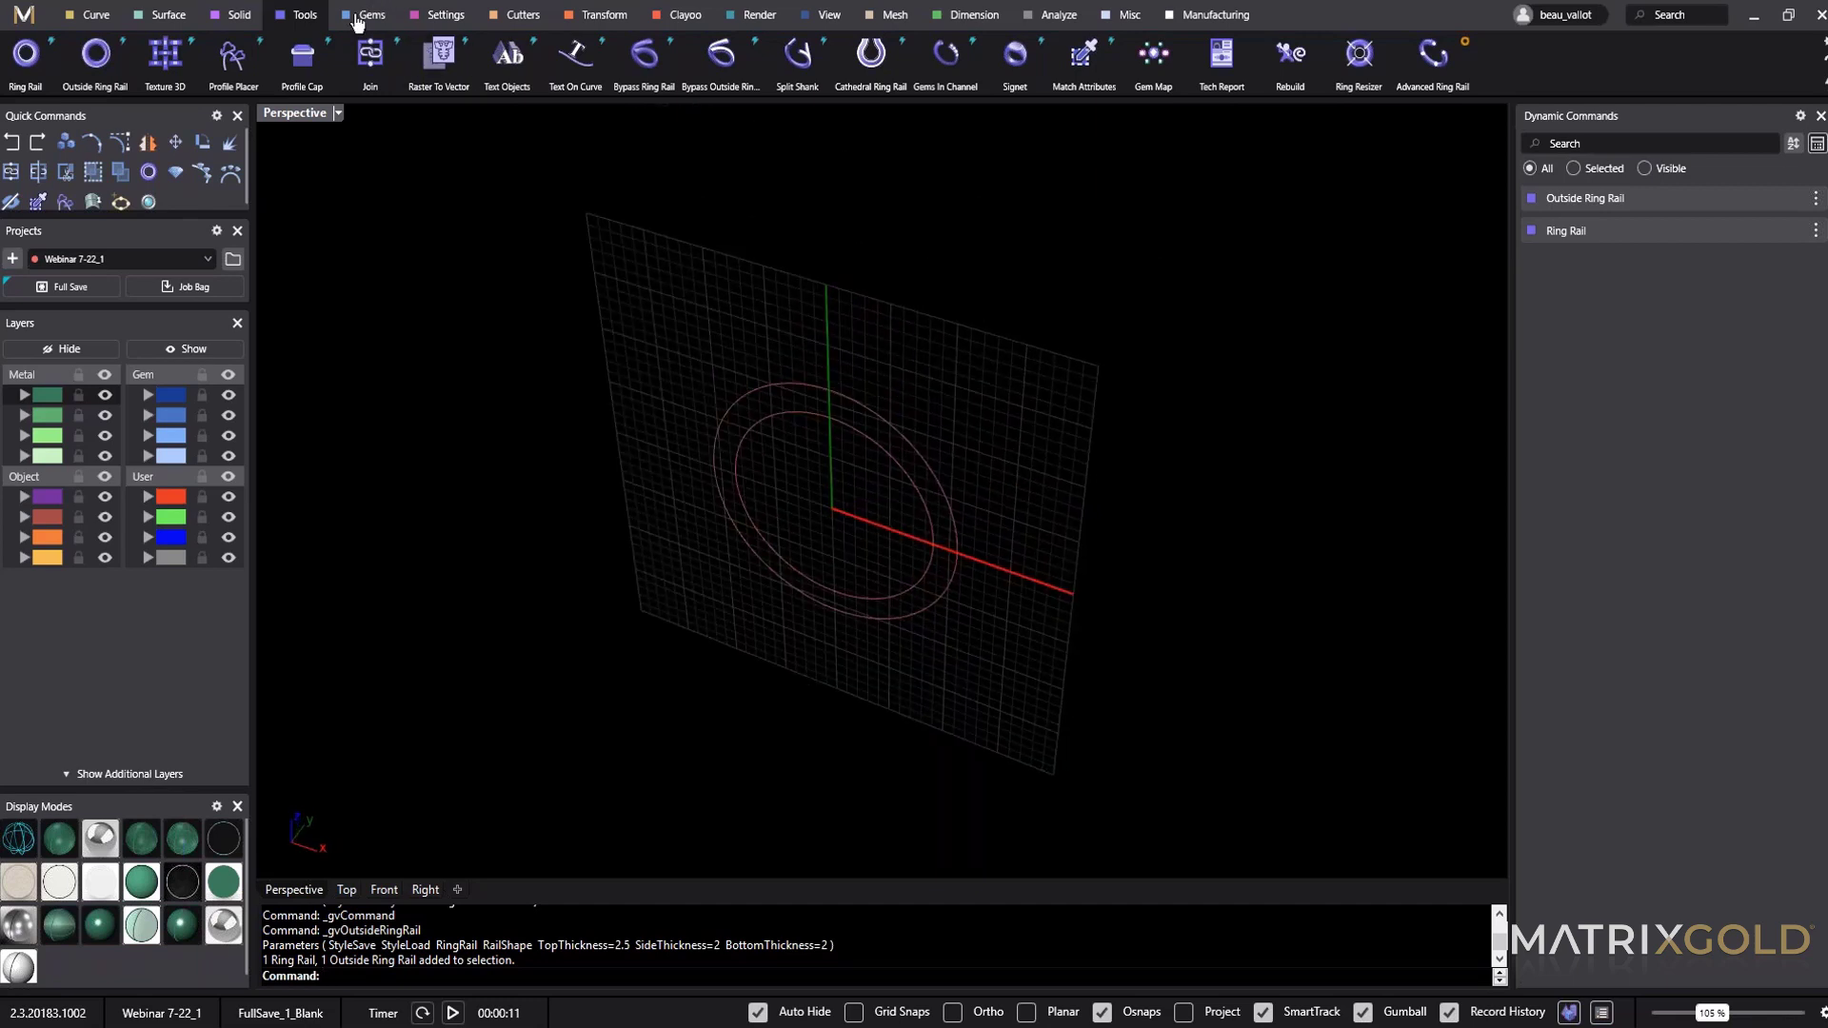
Place a round diamond above the rails with Gem on Ring Rail, using a Z offset of 6.
click(362, 17)
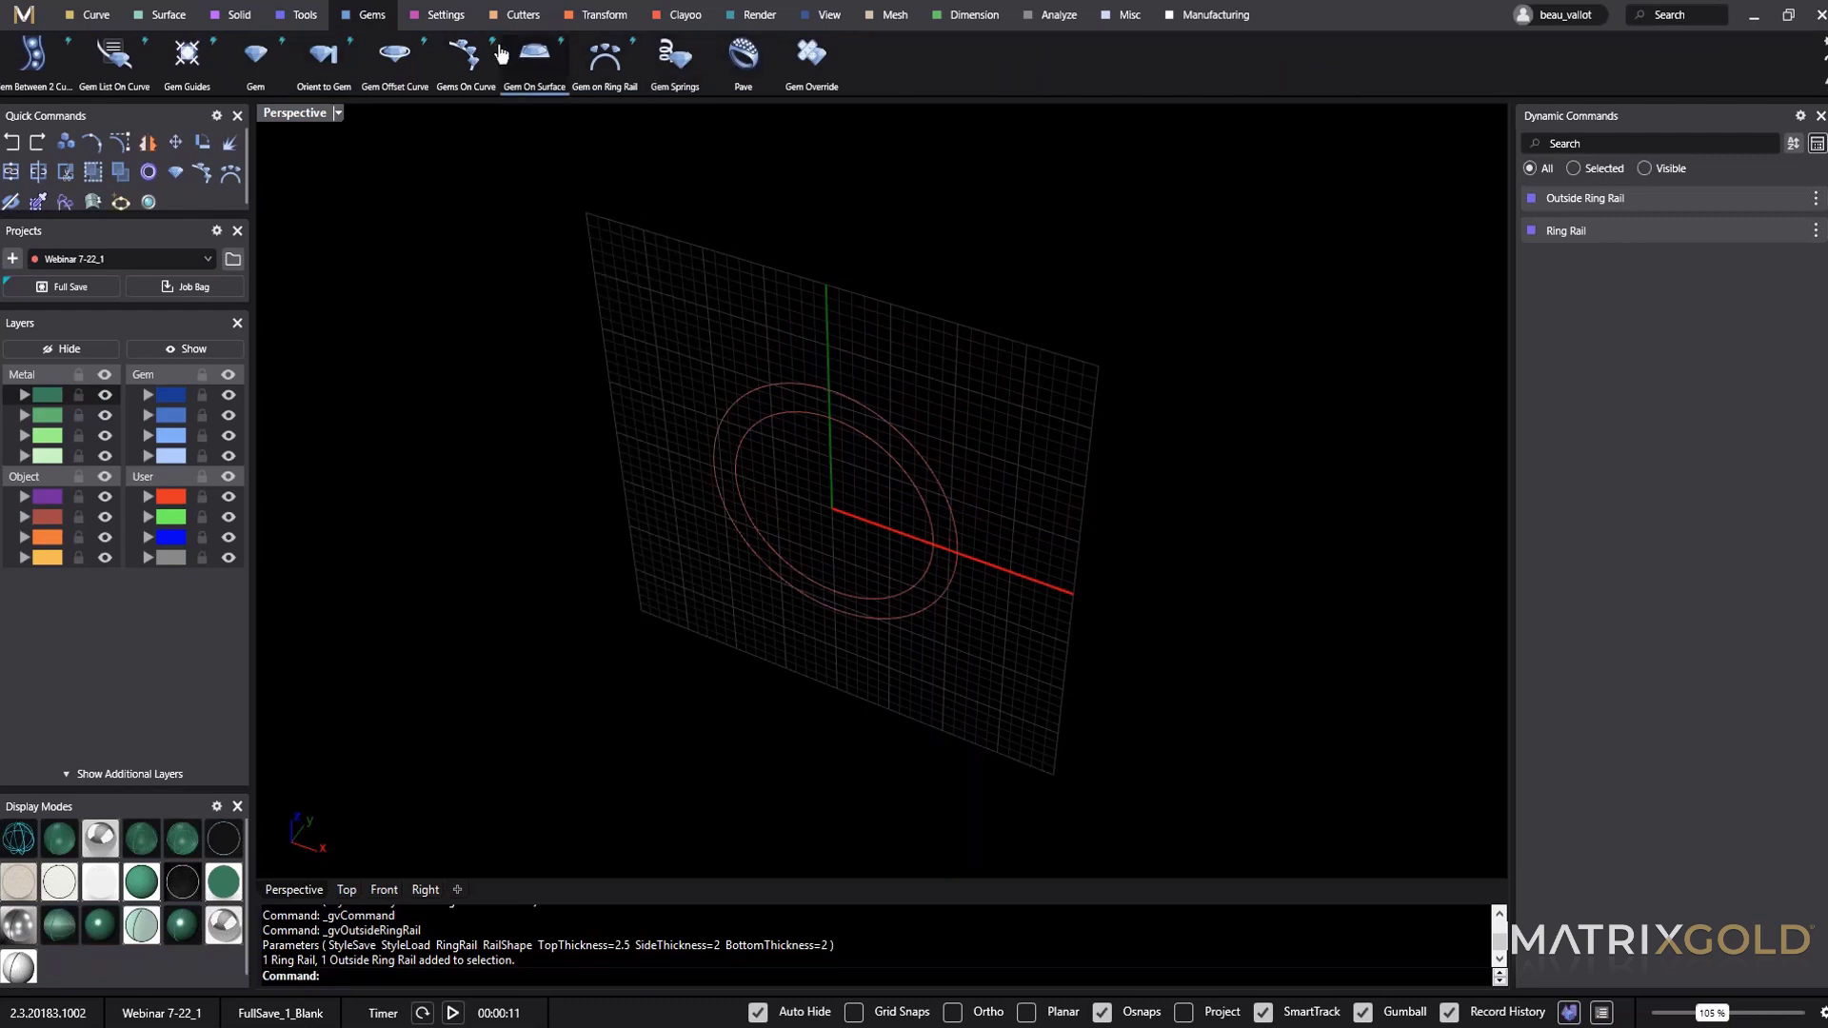
click(604, 59)
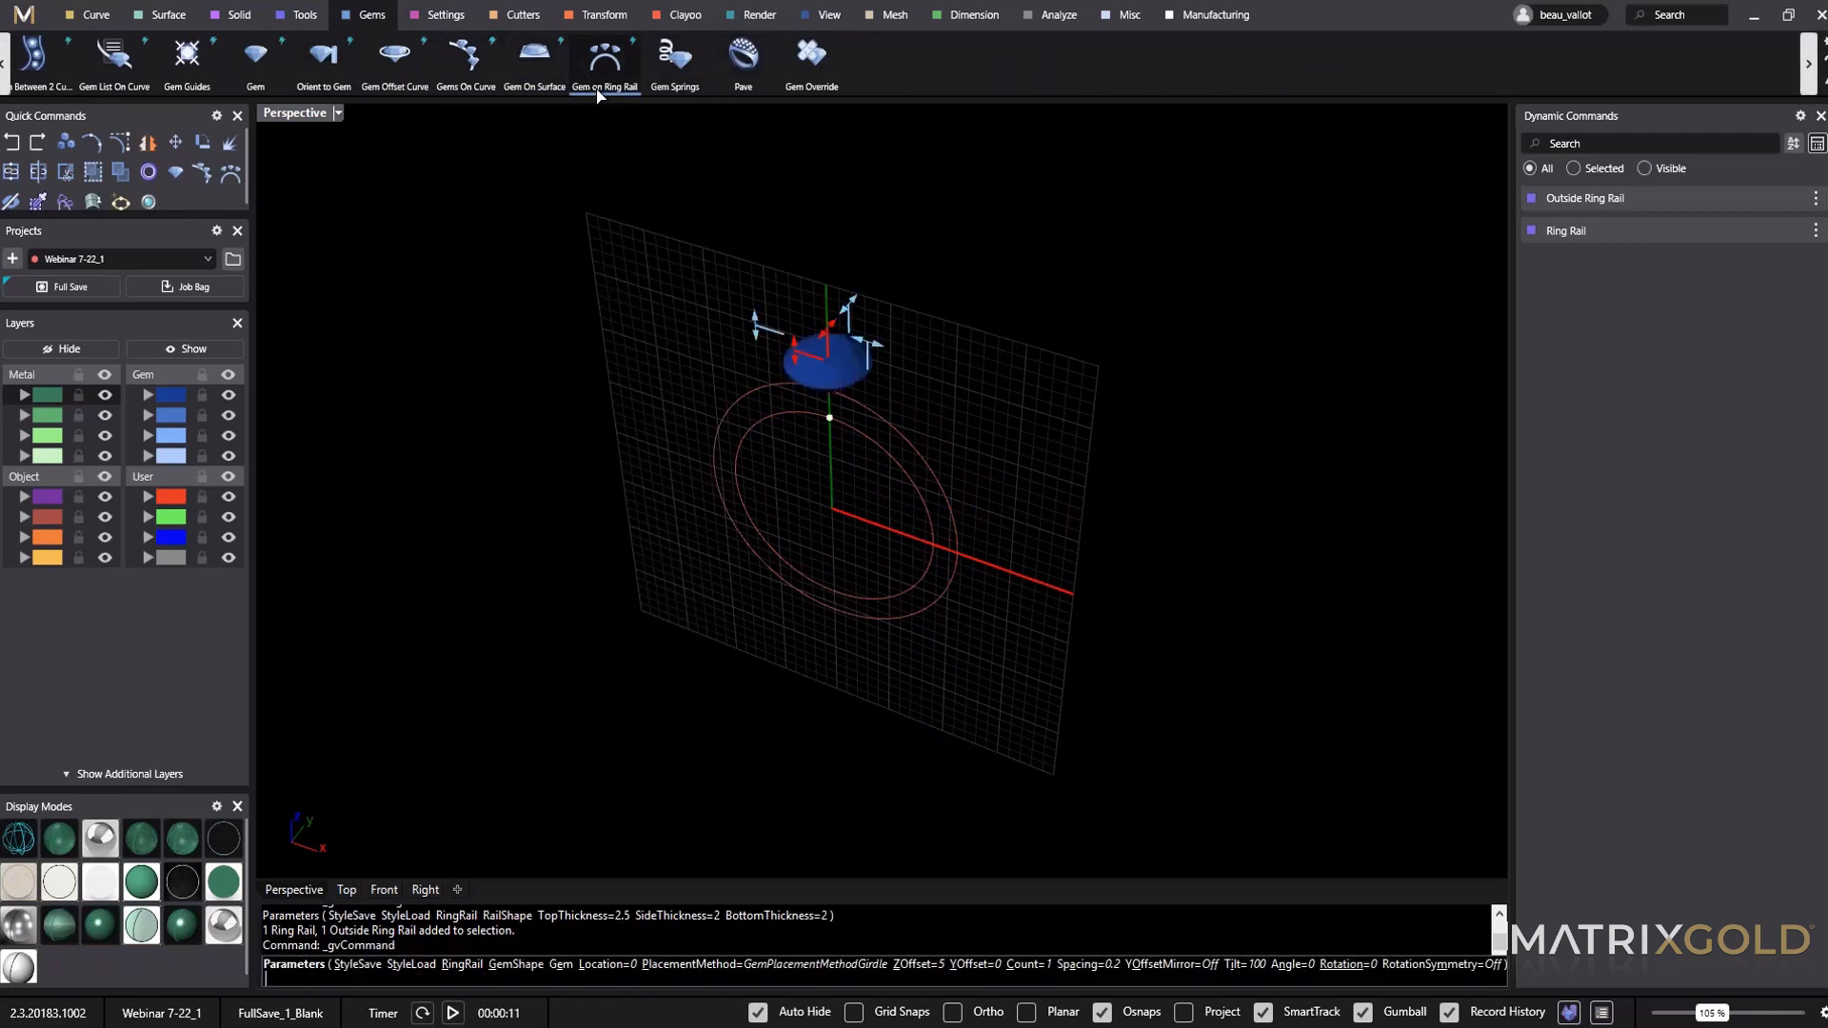
right_drag(751, 458, 1012, 531)
scroll(865, 352, up, 7)
mouse_move(982, 355)
mouse_down()
mouse_move(952, 340)
mouse_move(987, 374)
mouse_up()
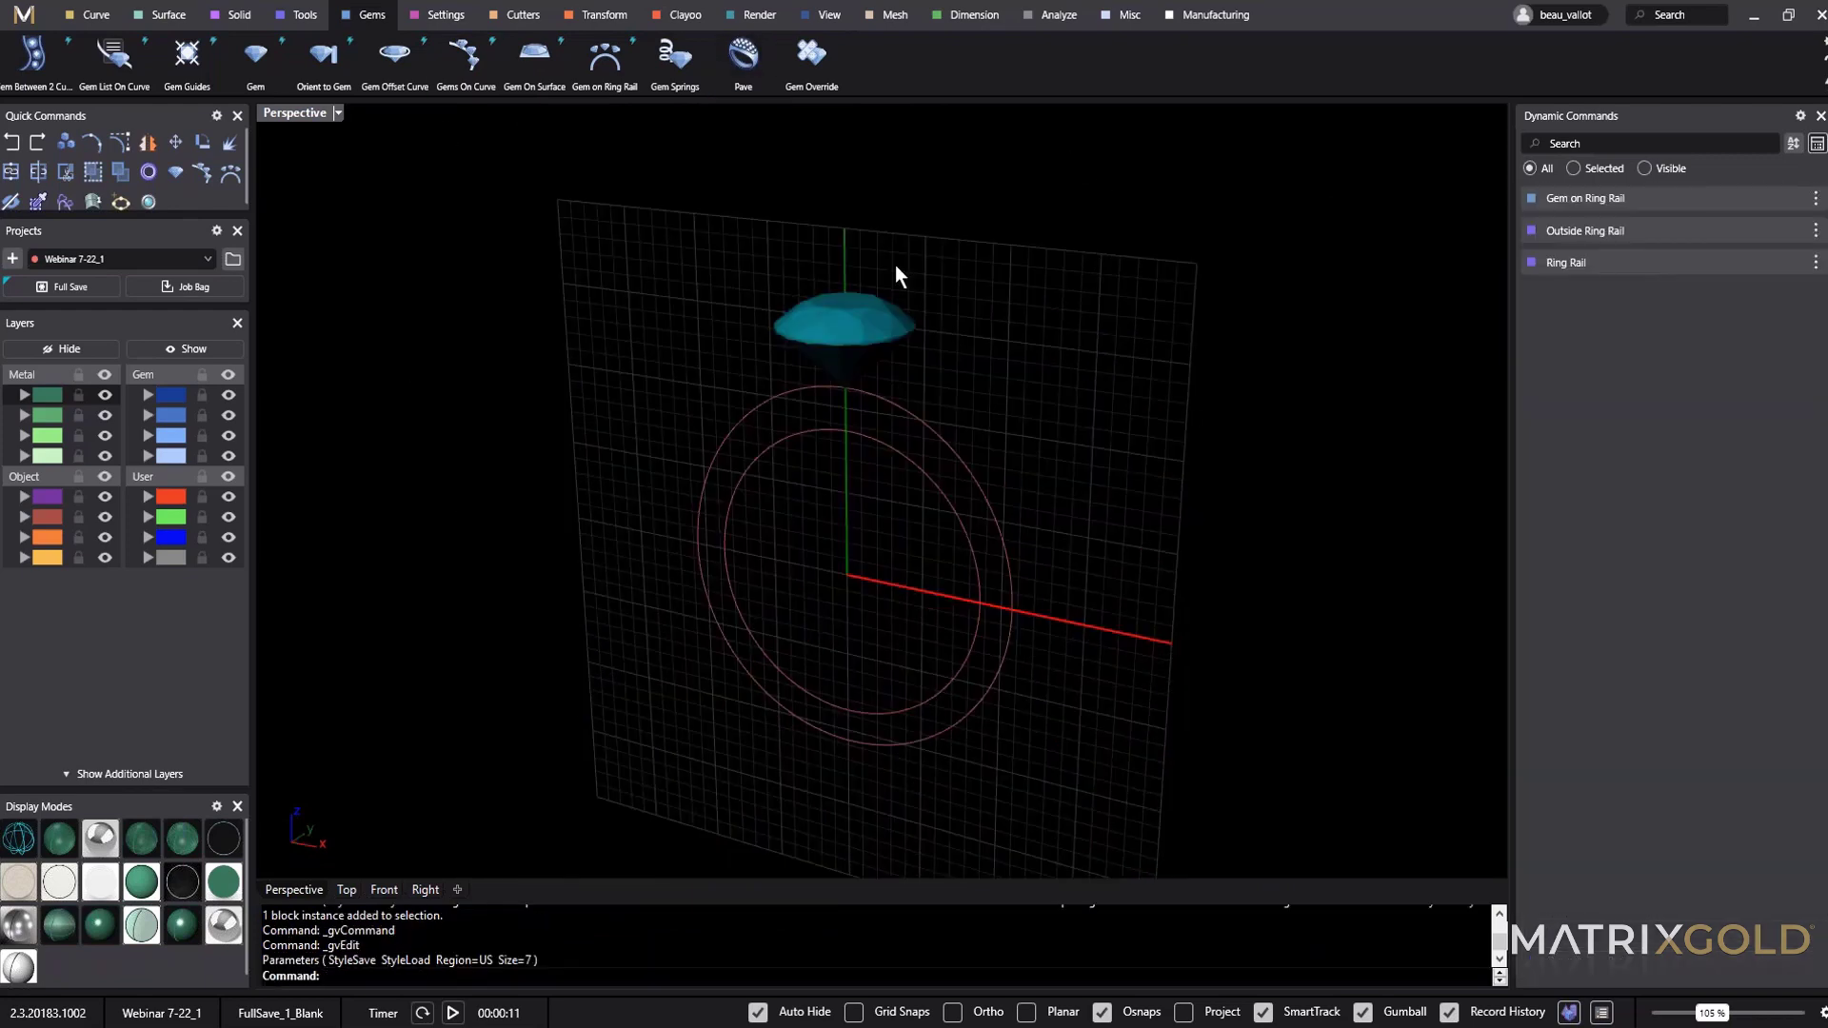
click(895, 266)
Edit the gem on the ring rail and change its shape to Pear.
click(880, 328)
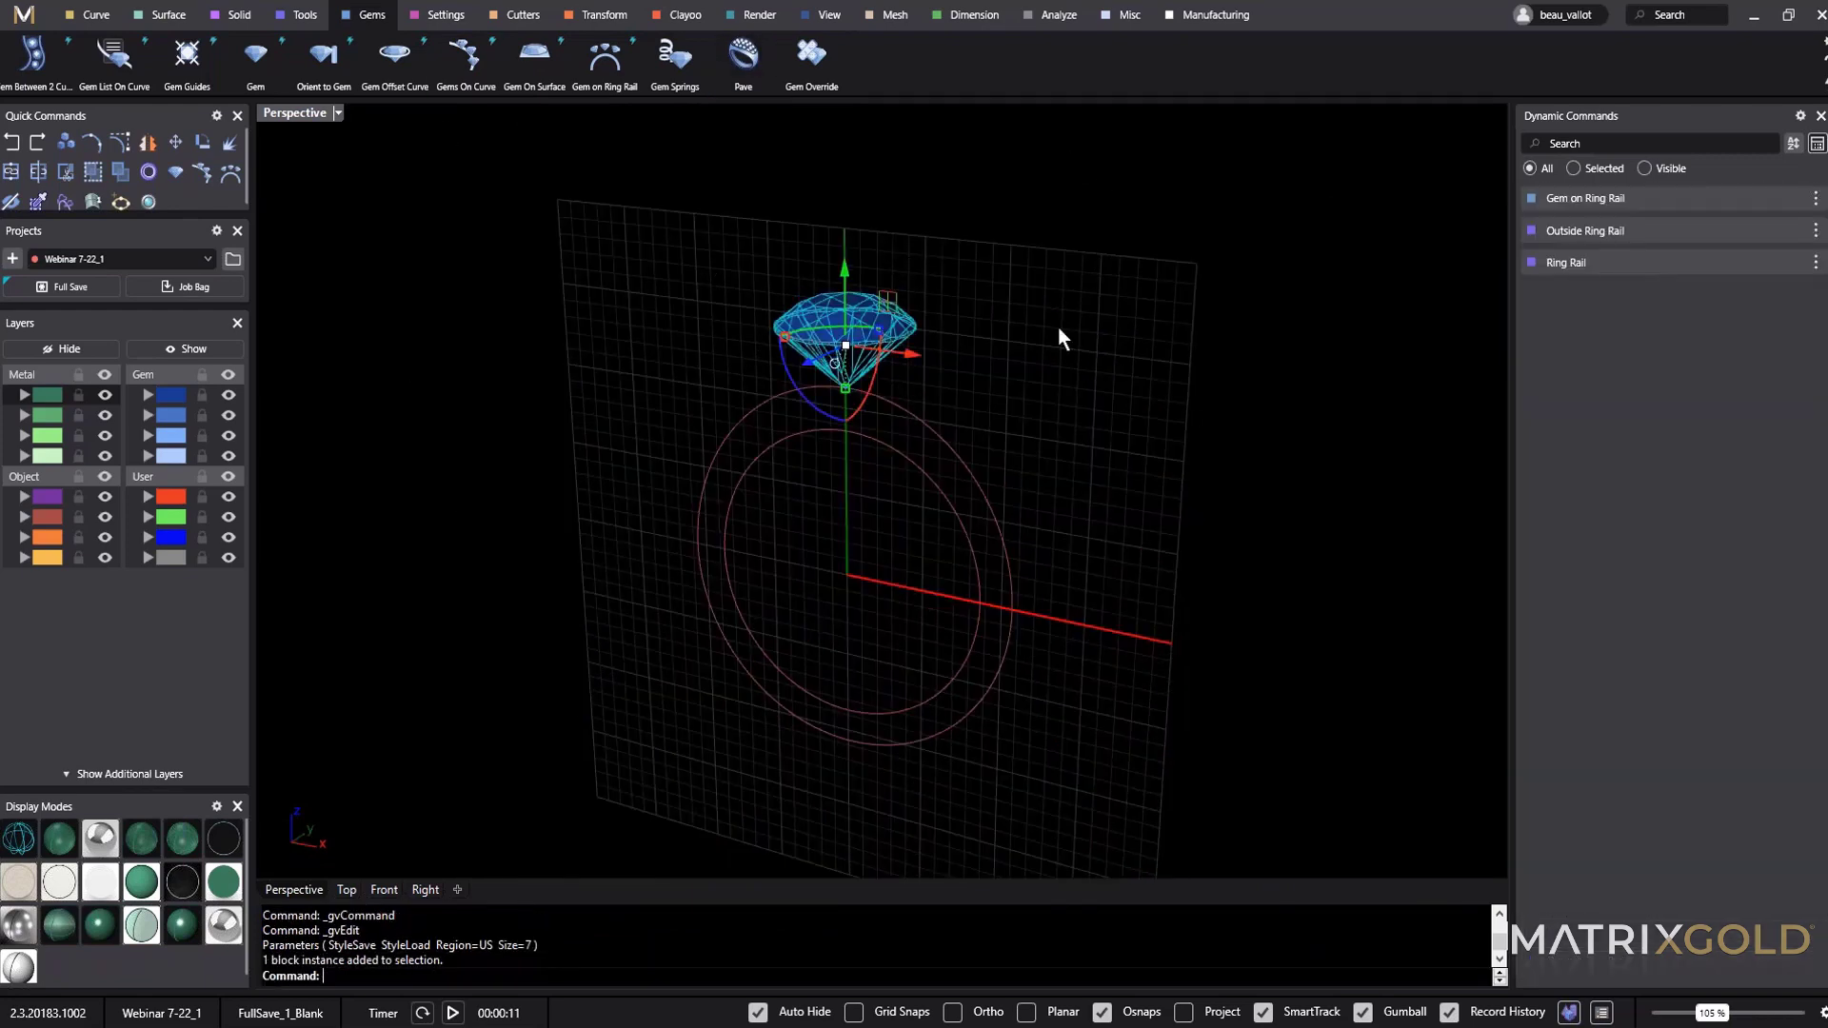
right_drag(1221, 333, 1473, 253)
right_drag(1120, 533, 1143, 162)
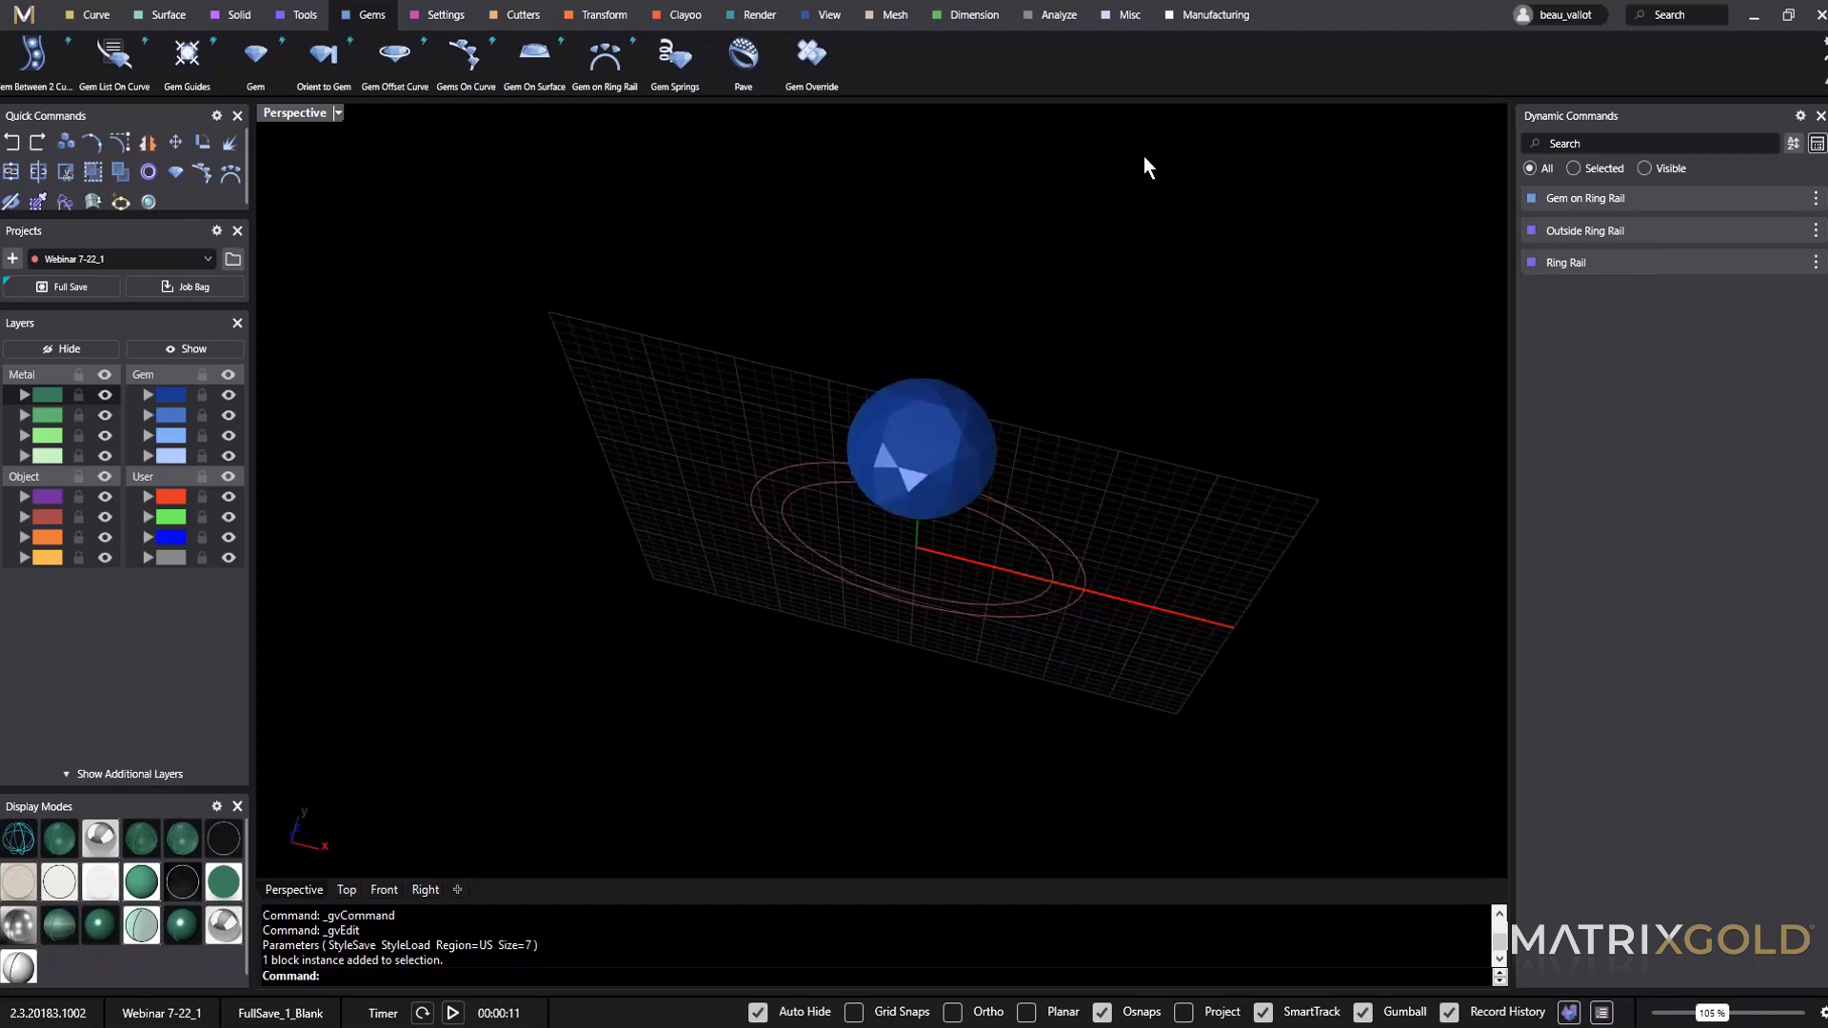
right_drag(1130, 420, 1297, 417)
click(1774, 201)
right_drag(1048, 428, 1140, 414)
click(1722, 352)
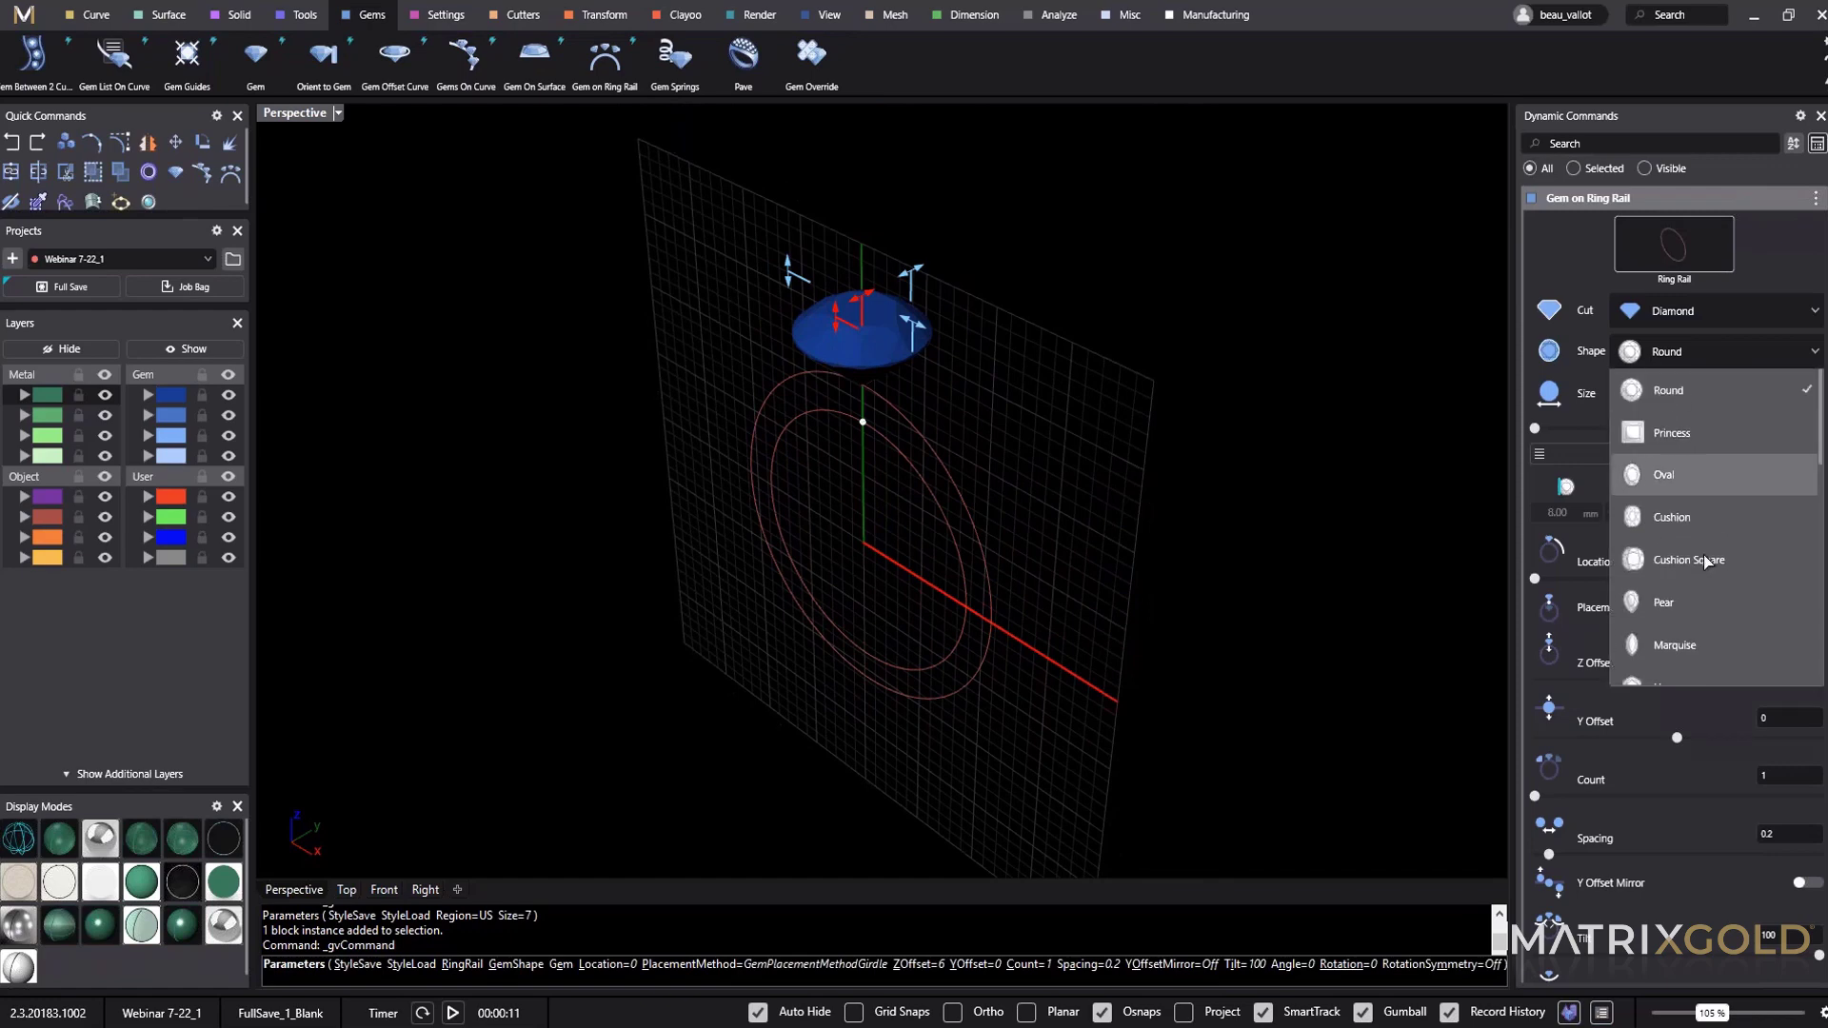
click(1705, 602)
right_drag(1010, 428, 1408, 524)
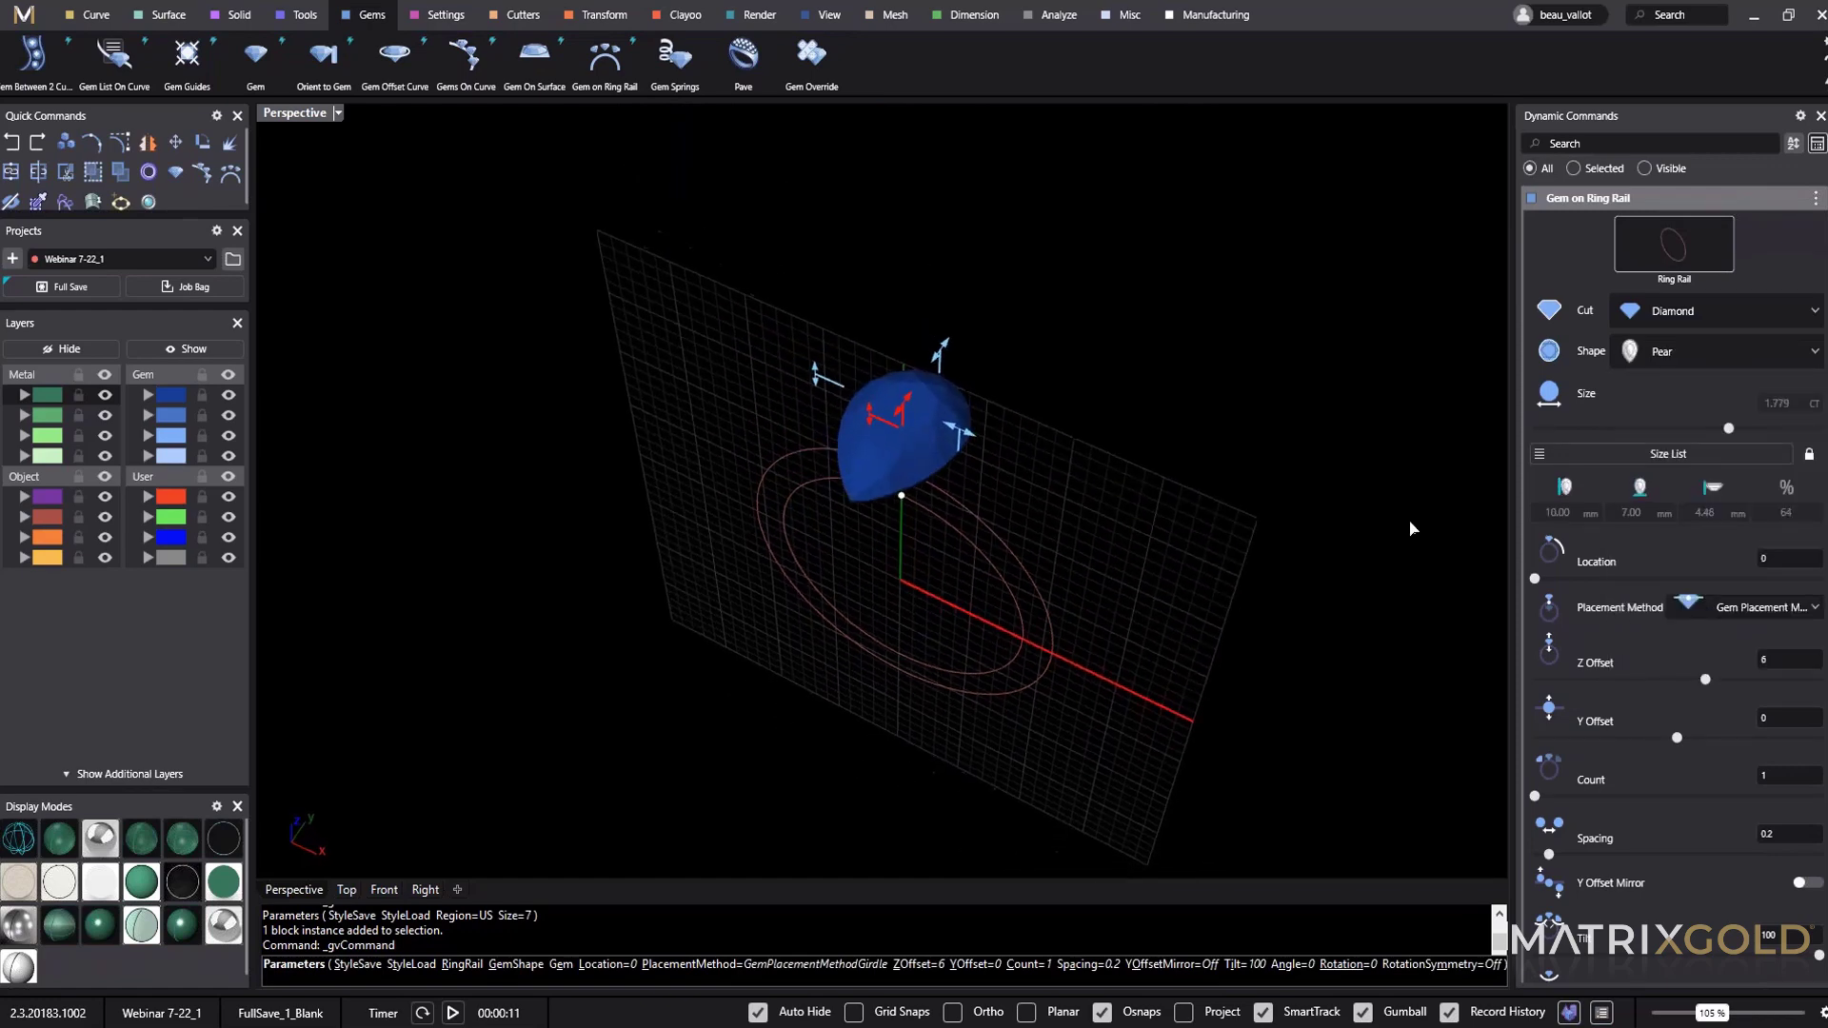
Unlock the pear gem's dimensions and set length 11 mm, width 7 mm and depth 68 percent.
click(1809, 455)
click(1562, 519)
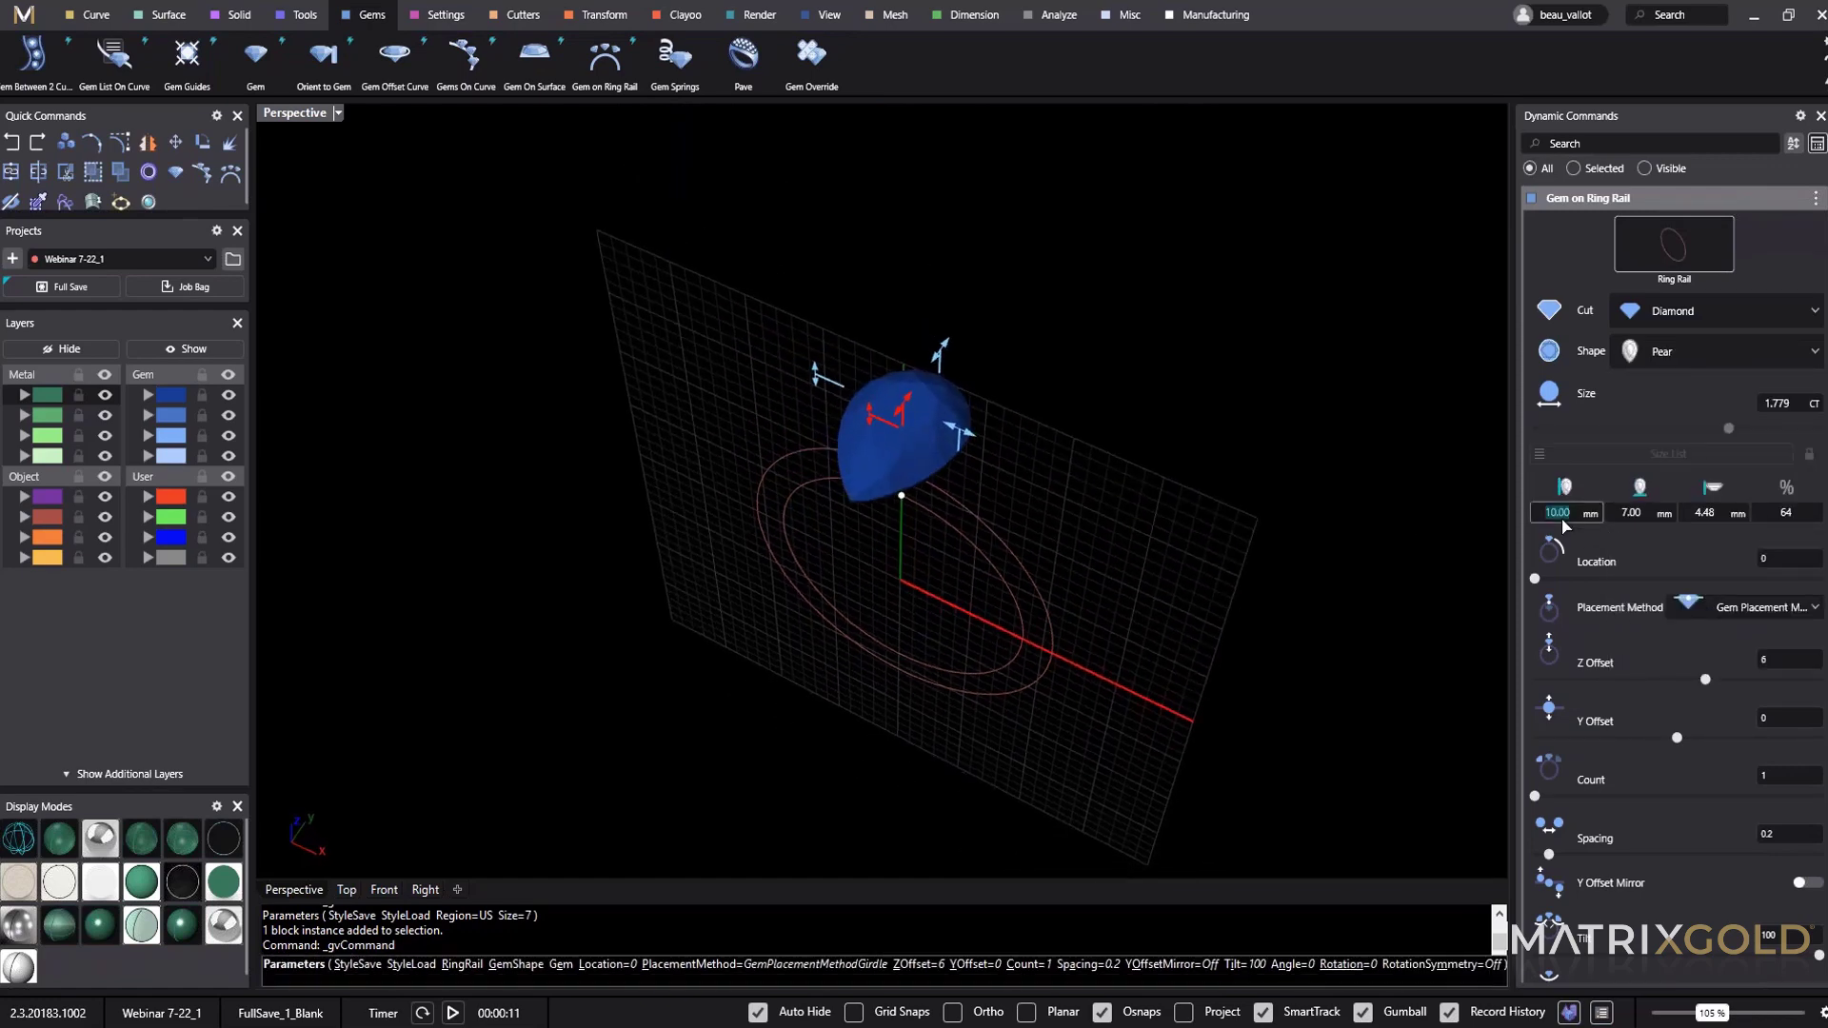
text(11)
key(Tab)
text(4)
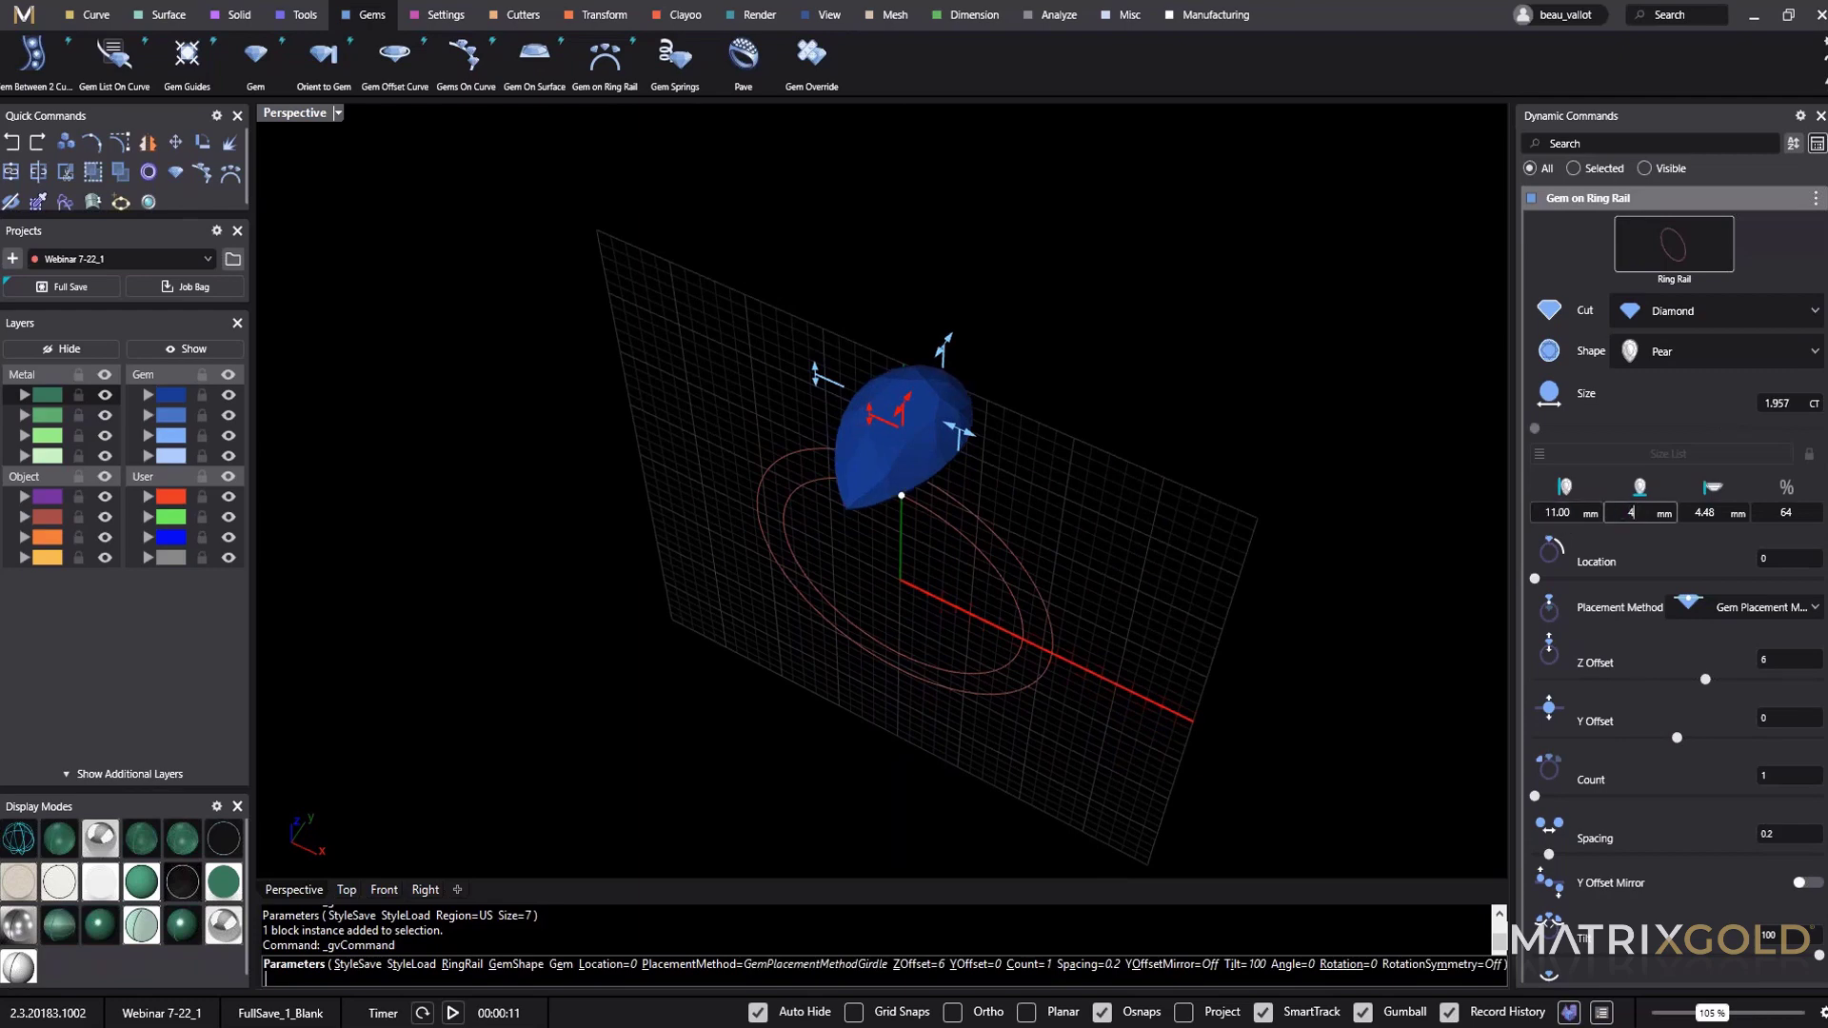
key(Tab)
key(Tab)
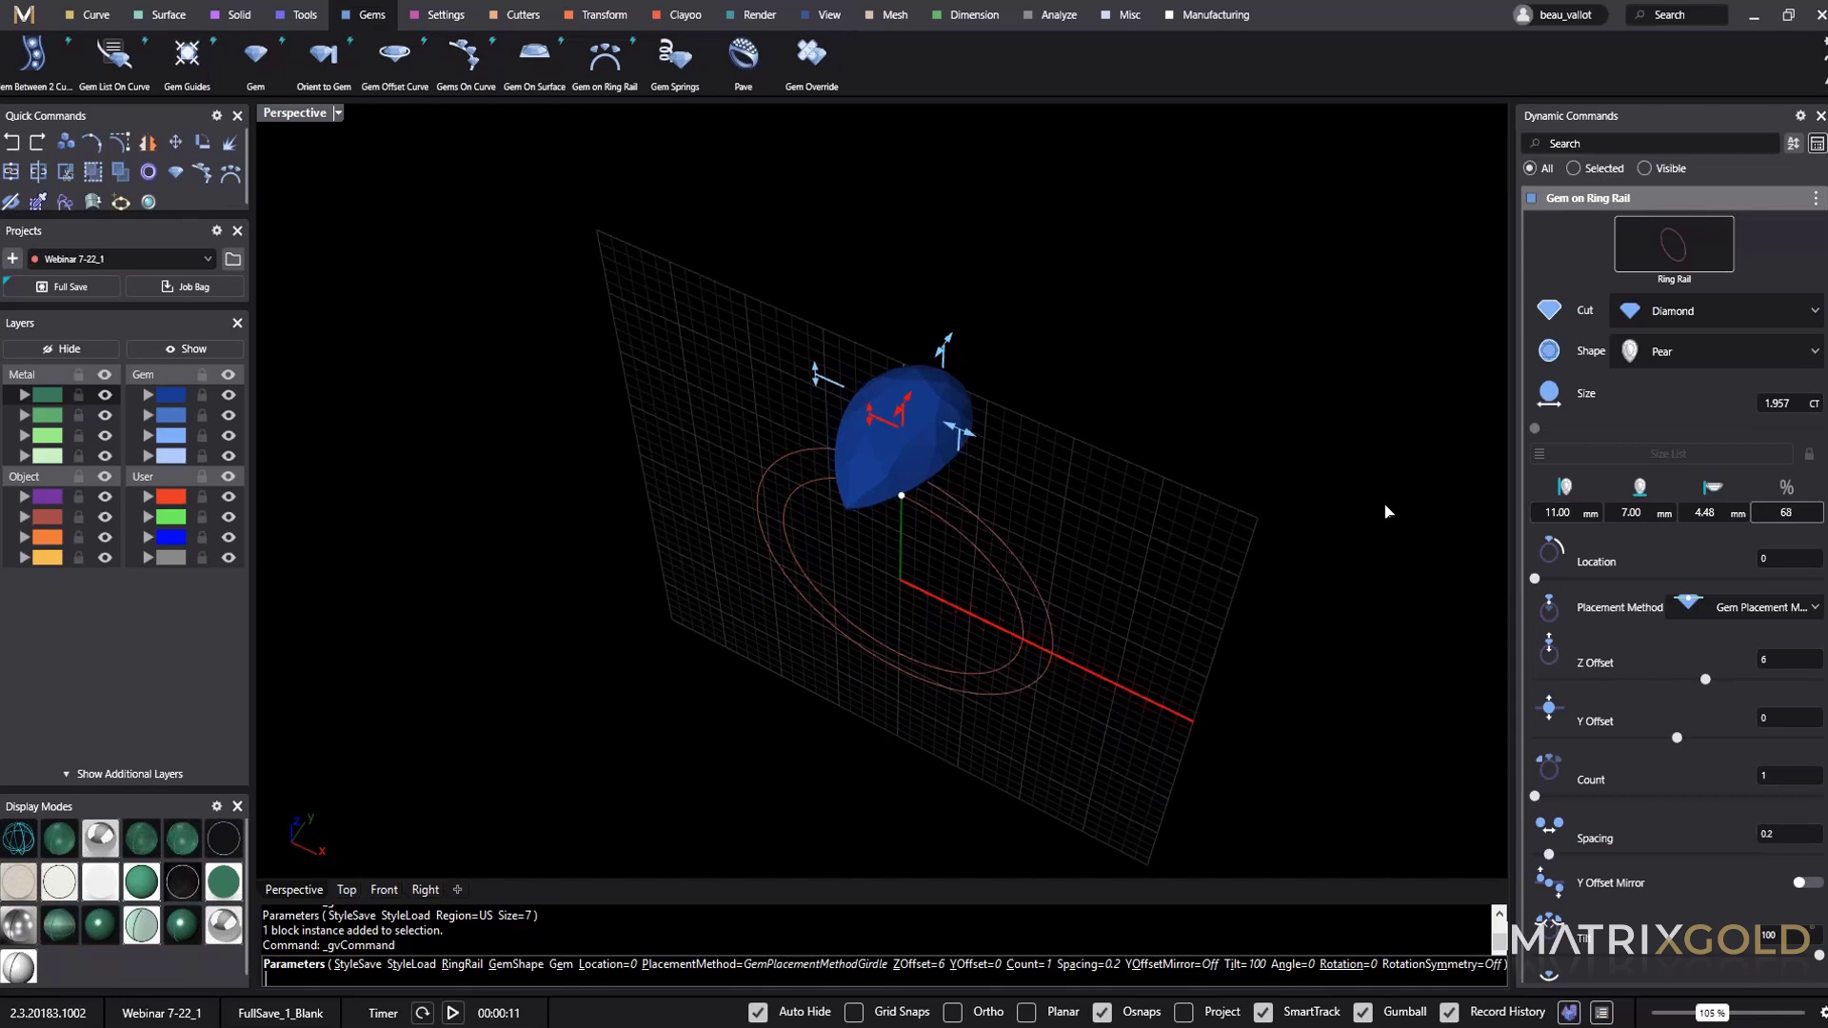
key(Return)
Lower the pear gem towards the rails to a Z offset of 5.2 and accept the edit.
right_drag(1264, 521, 1038, 448)
scroll(914, 381, up, 6)
drag(1198, 296, 1199, 333)
shift+right_drag(1272, 479, 1102, 448)
scroll(1143, 476, down, 2)
mouse_move(1218, 524)
right_down()
mouse_move(1176, 489)
mouse_move(1037, 526)
mouse_move(988, 698)
mouse_move(1192, 511)
right_up()
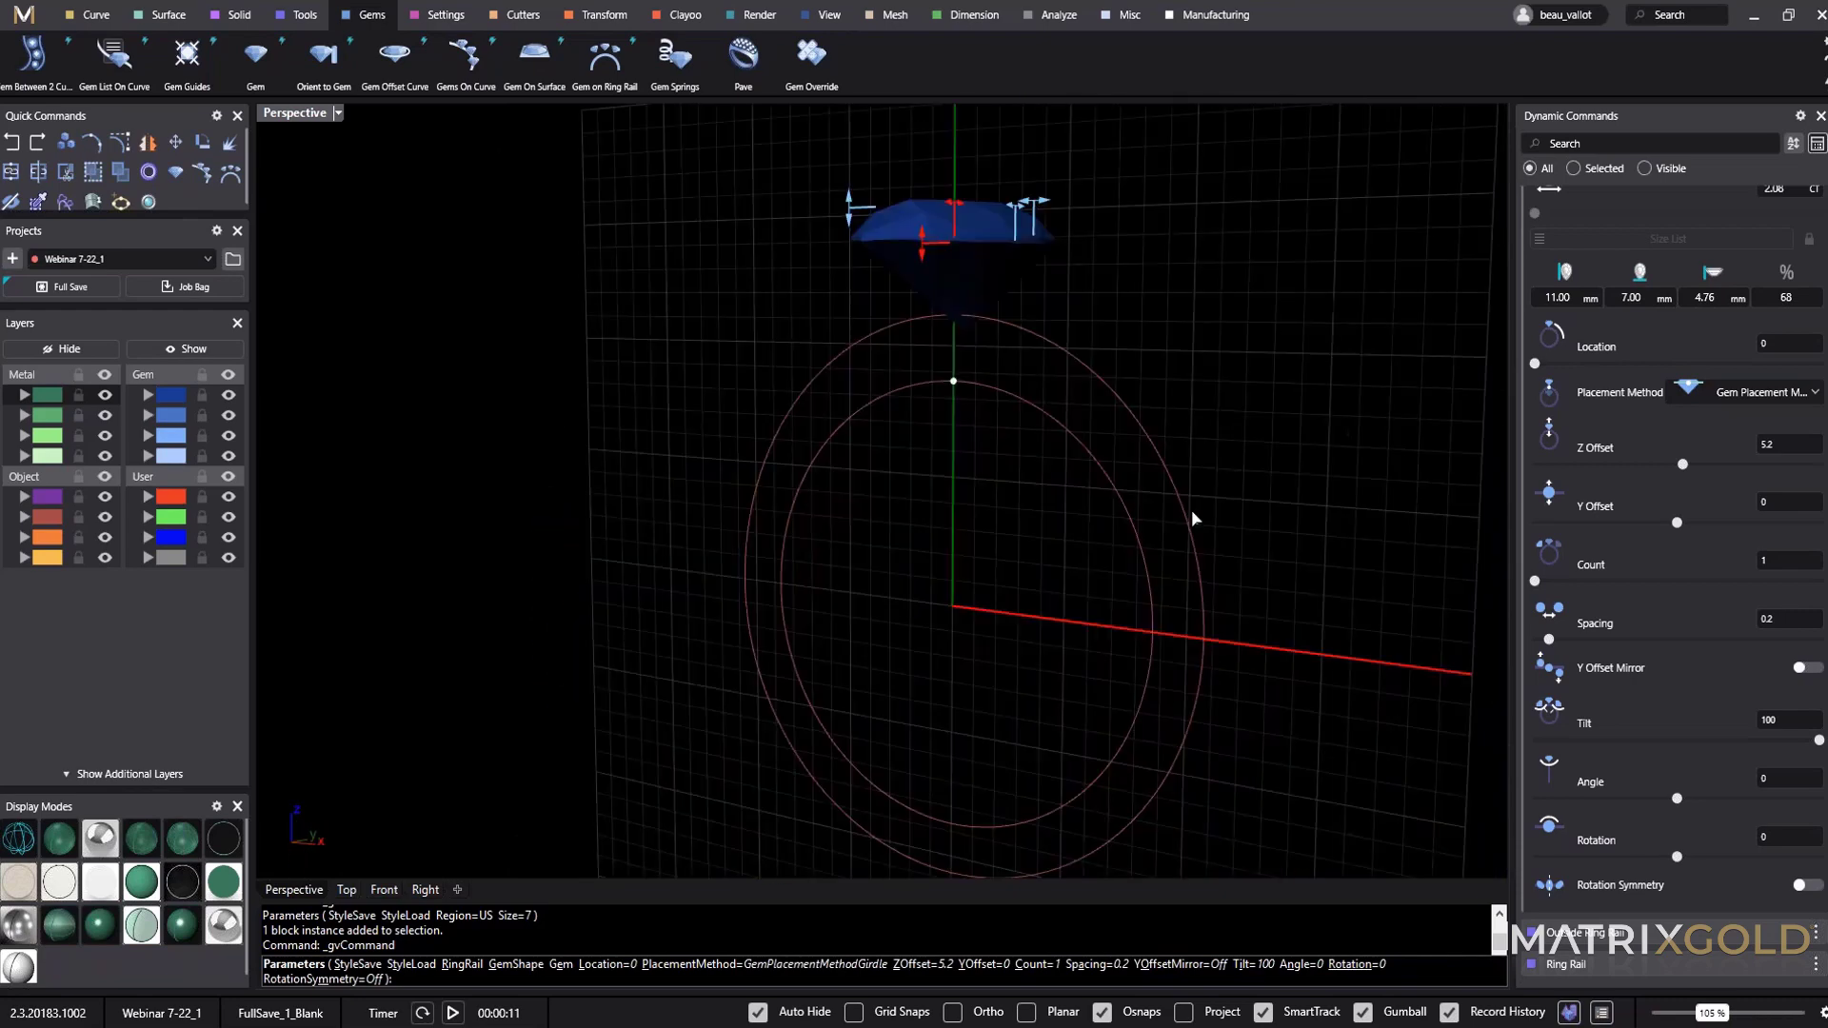
right_click(1191, 507)
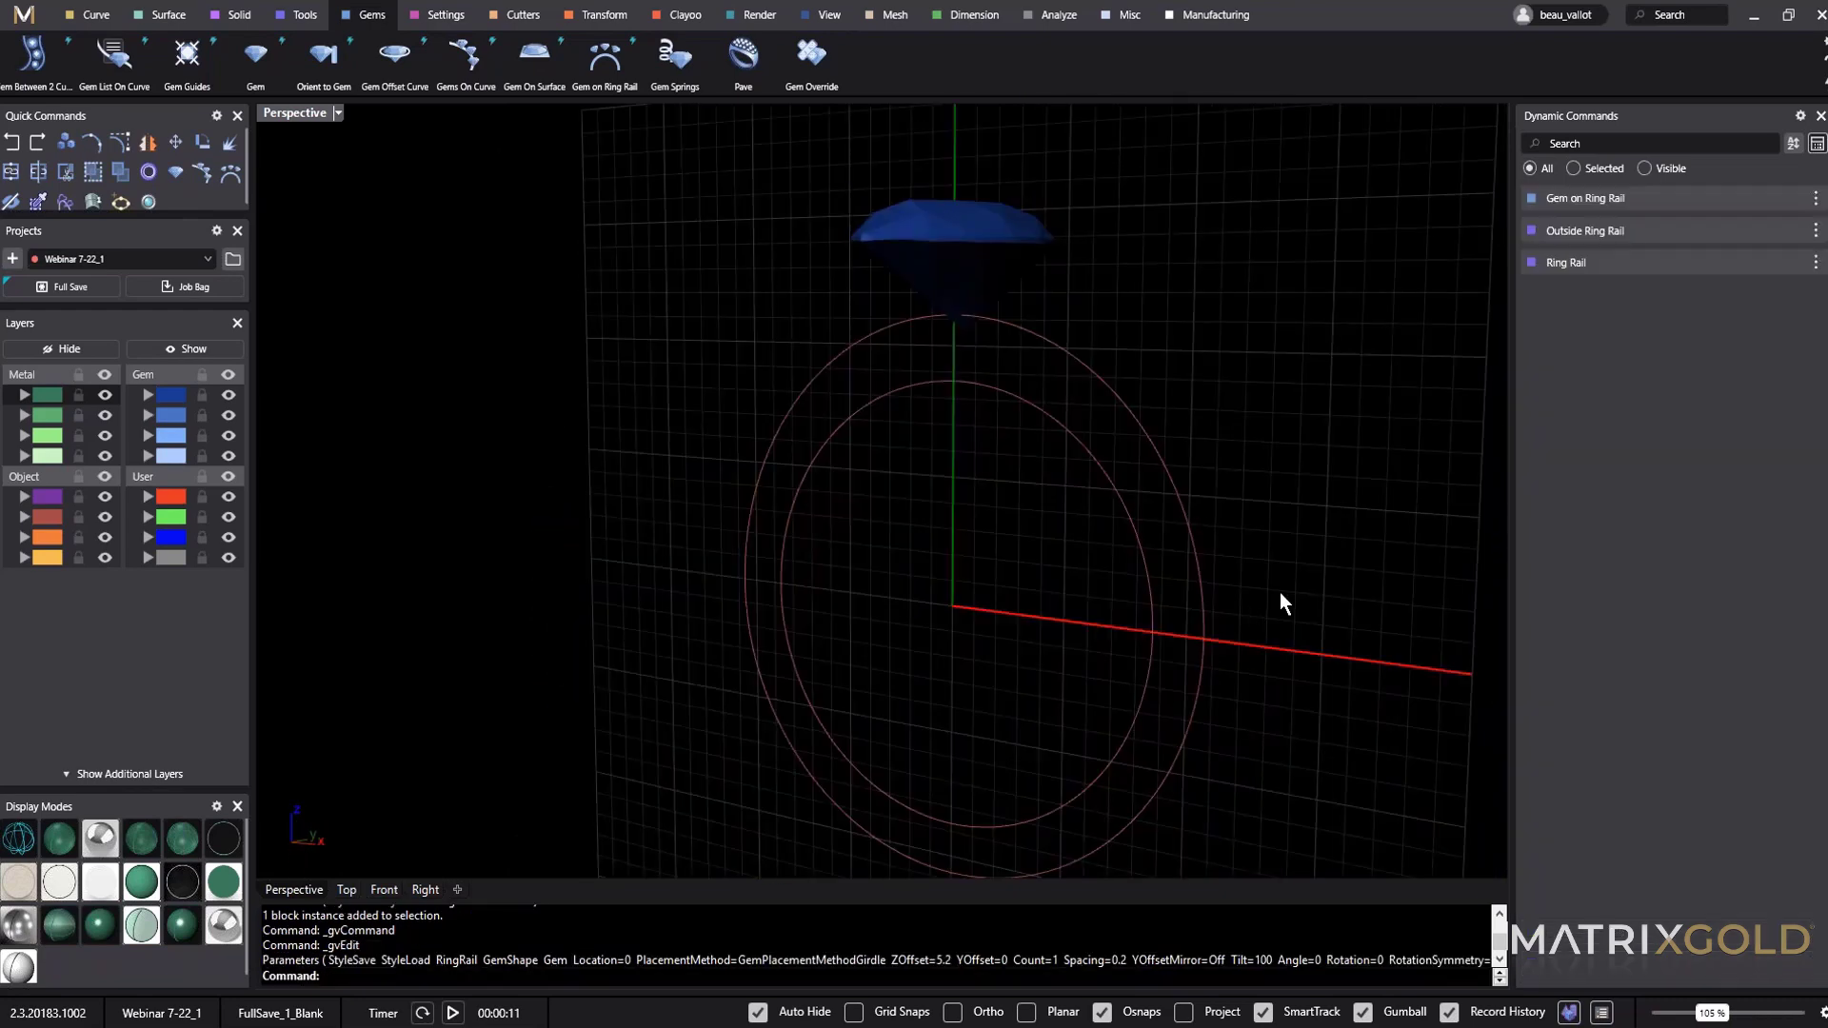
shift+right_drag(1309, 653, 1217, 610)
right_drag(1217, 610, 1311, 596)
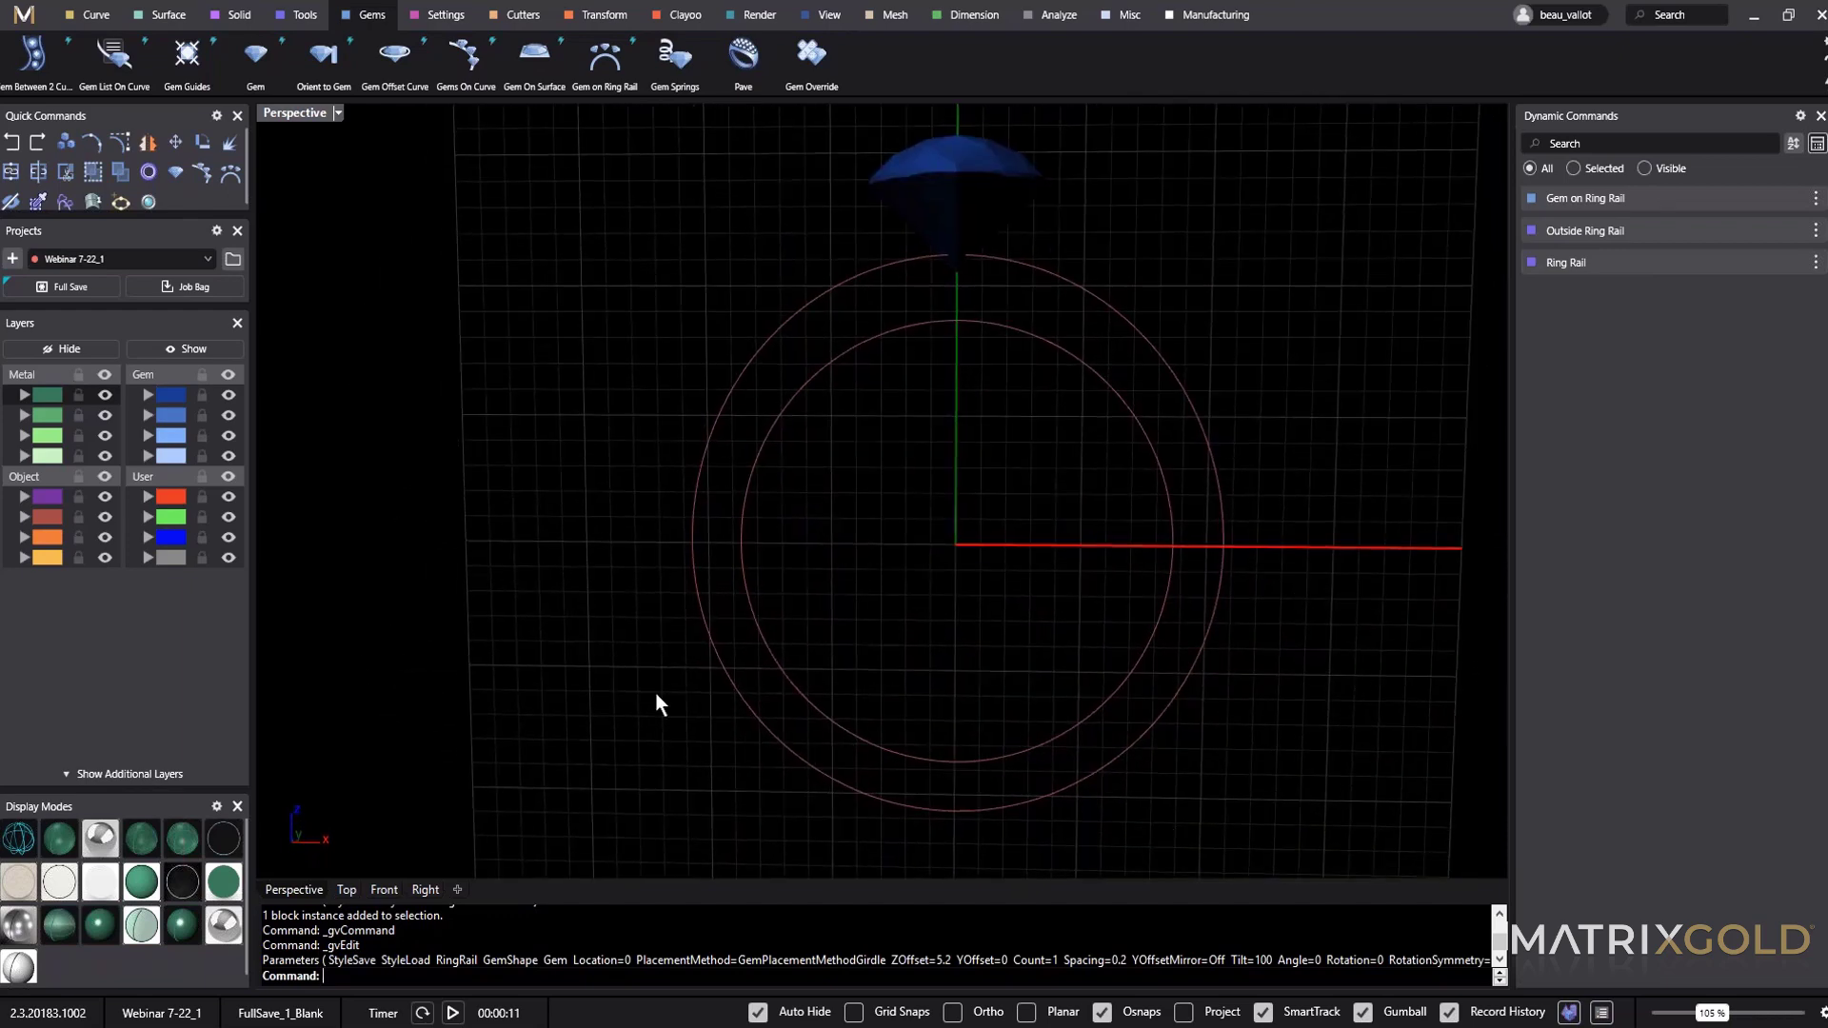
right_drag(832, 566, 969, 432)
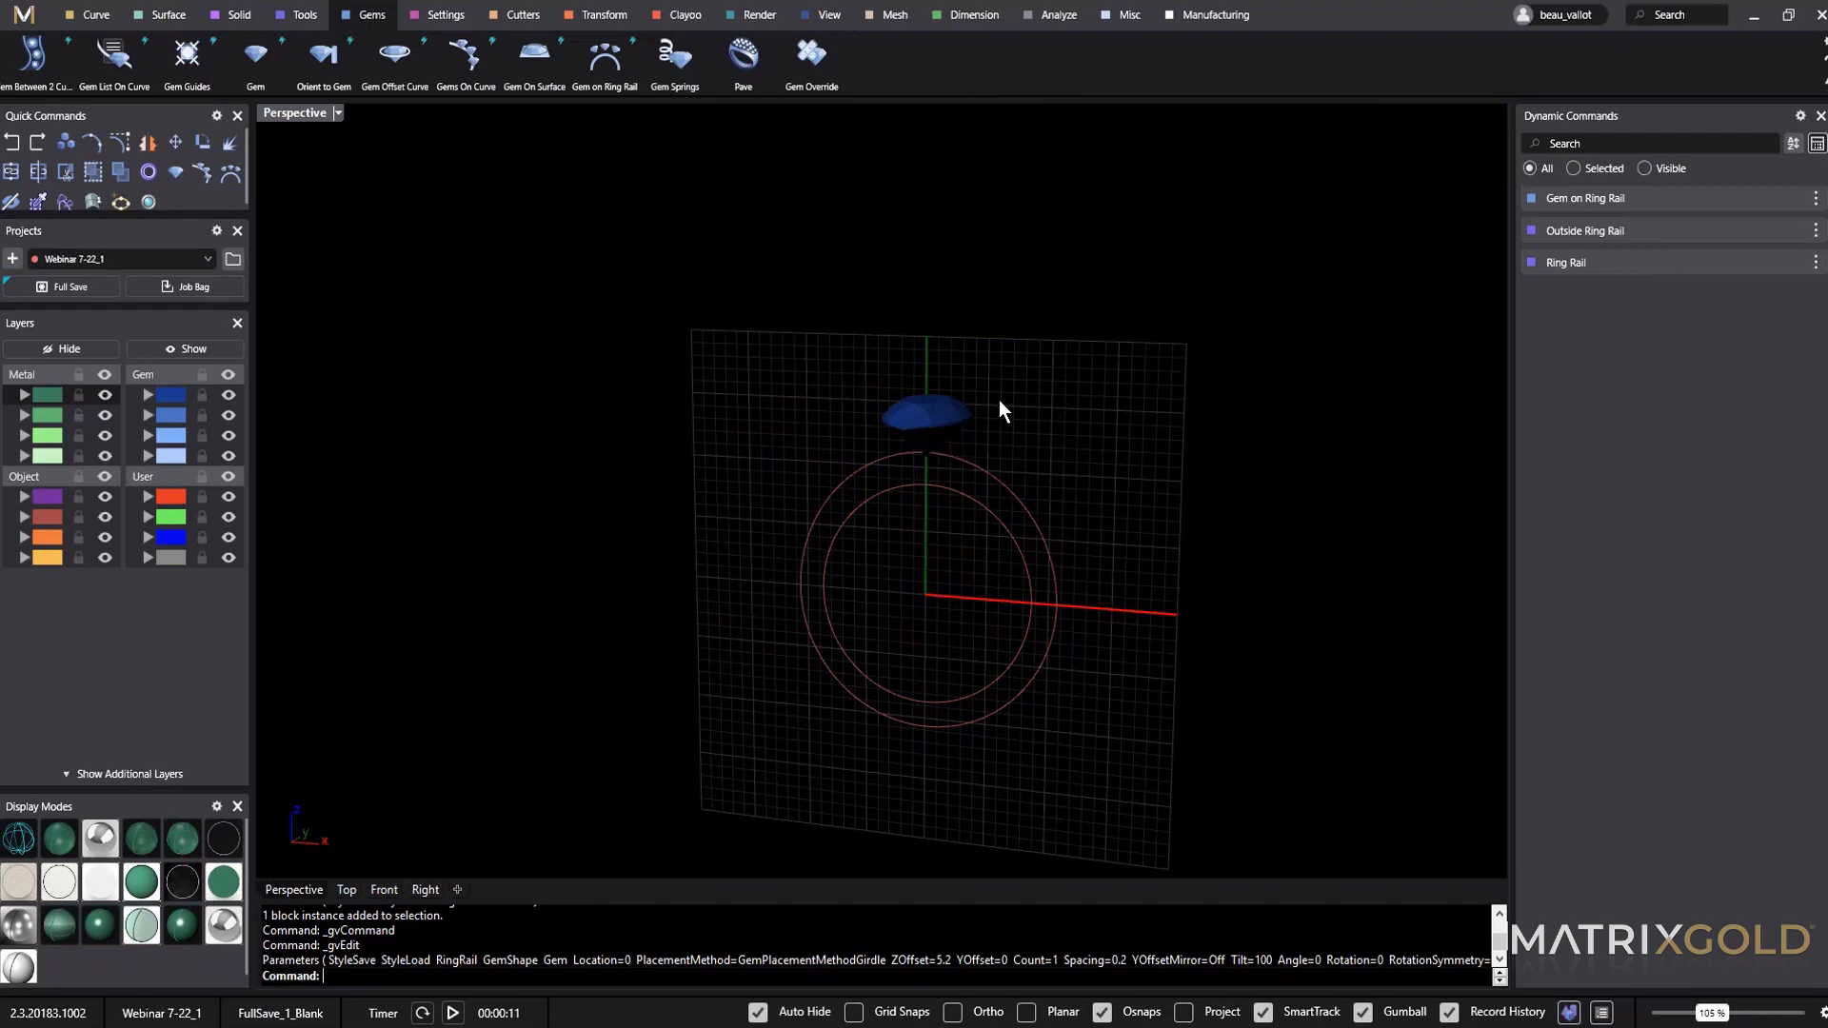
click(920, 419)
right_drag(920, 420, 1167, 740)
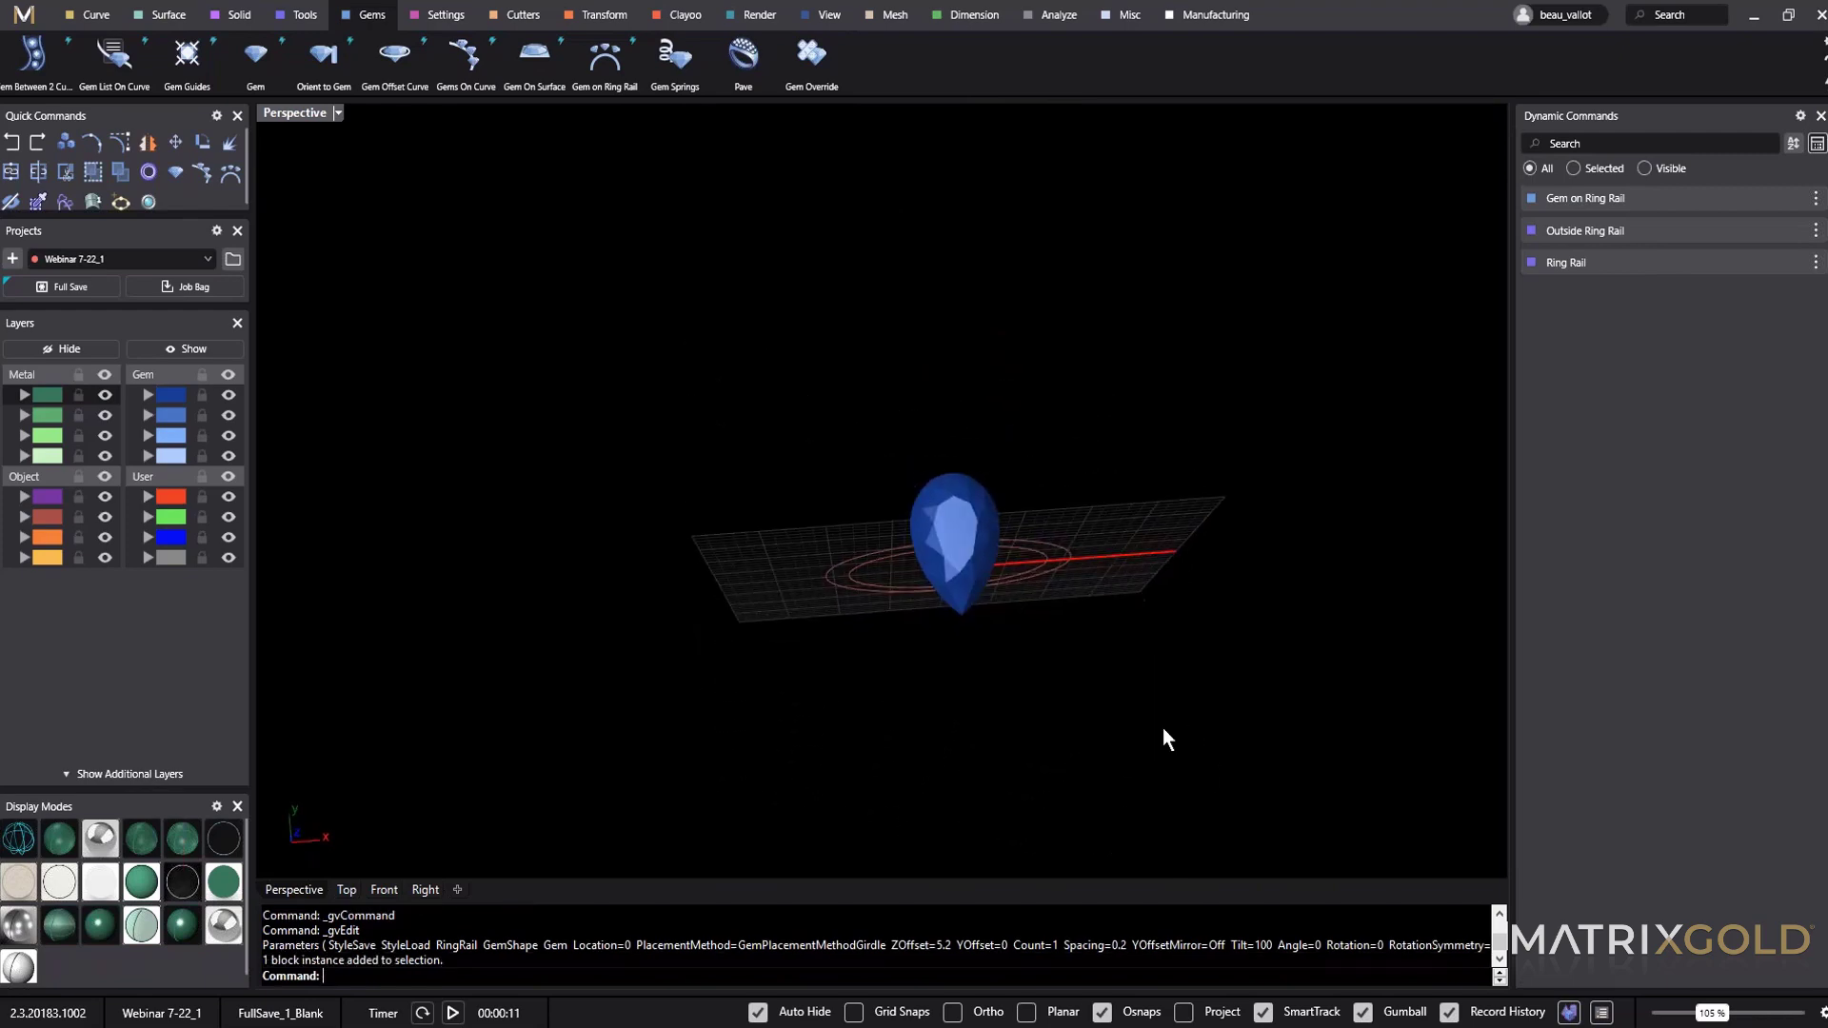
right_drag(827, 610, 812, 639)
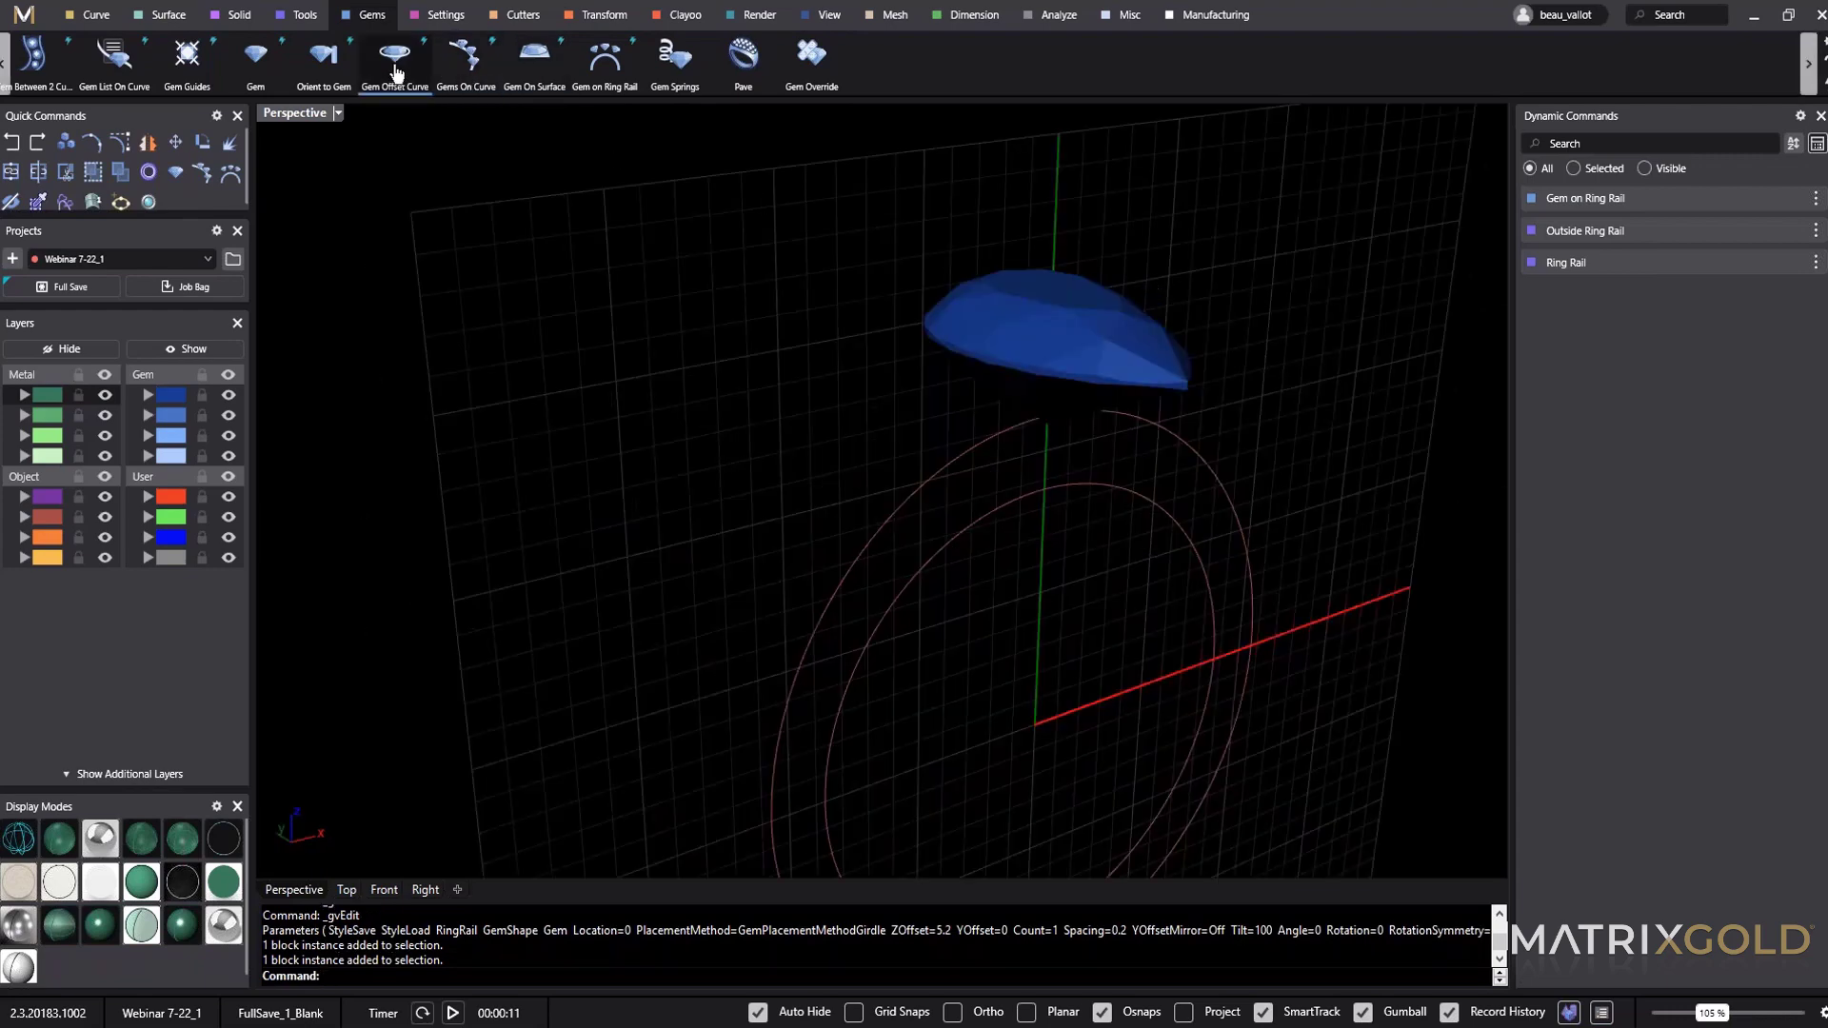
Create a Gem Offset Curve from the pear gem and lower it to a Z offset of -2.6 mm.
click(396, 73)
click(1057, 344)
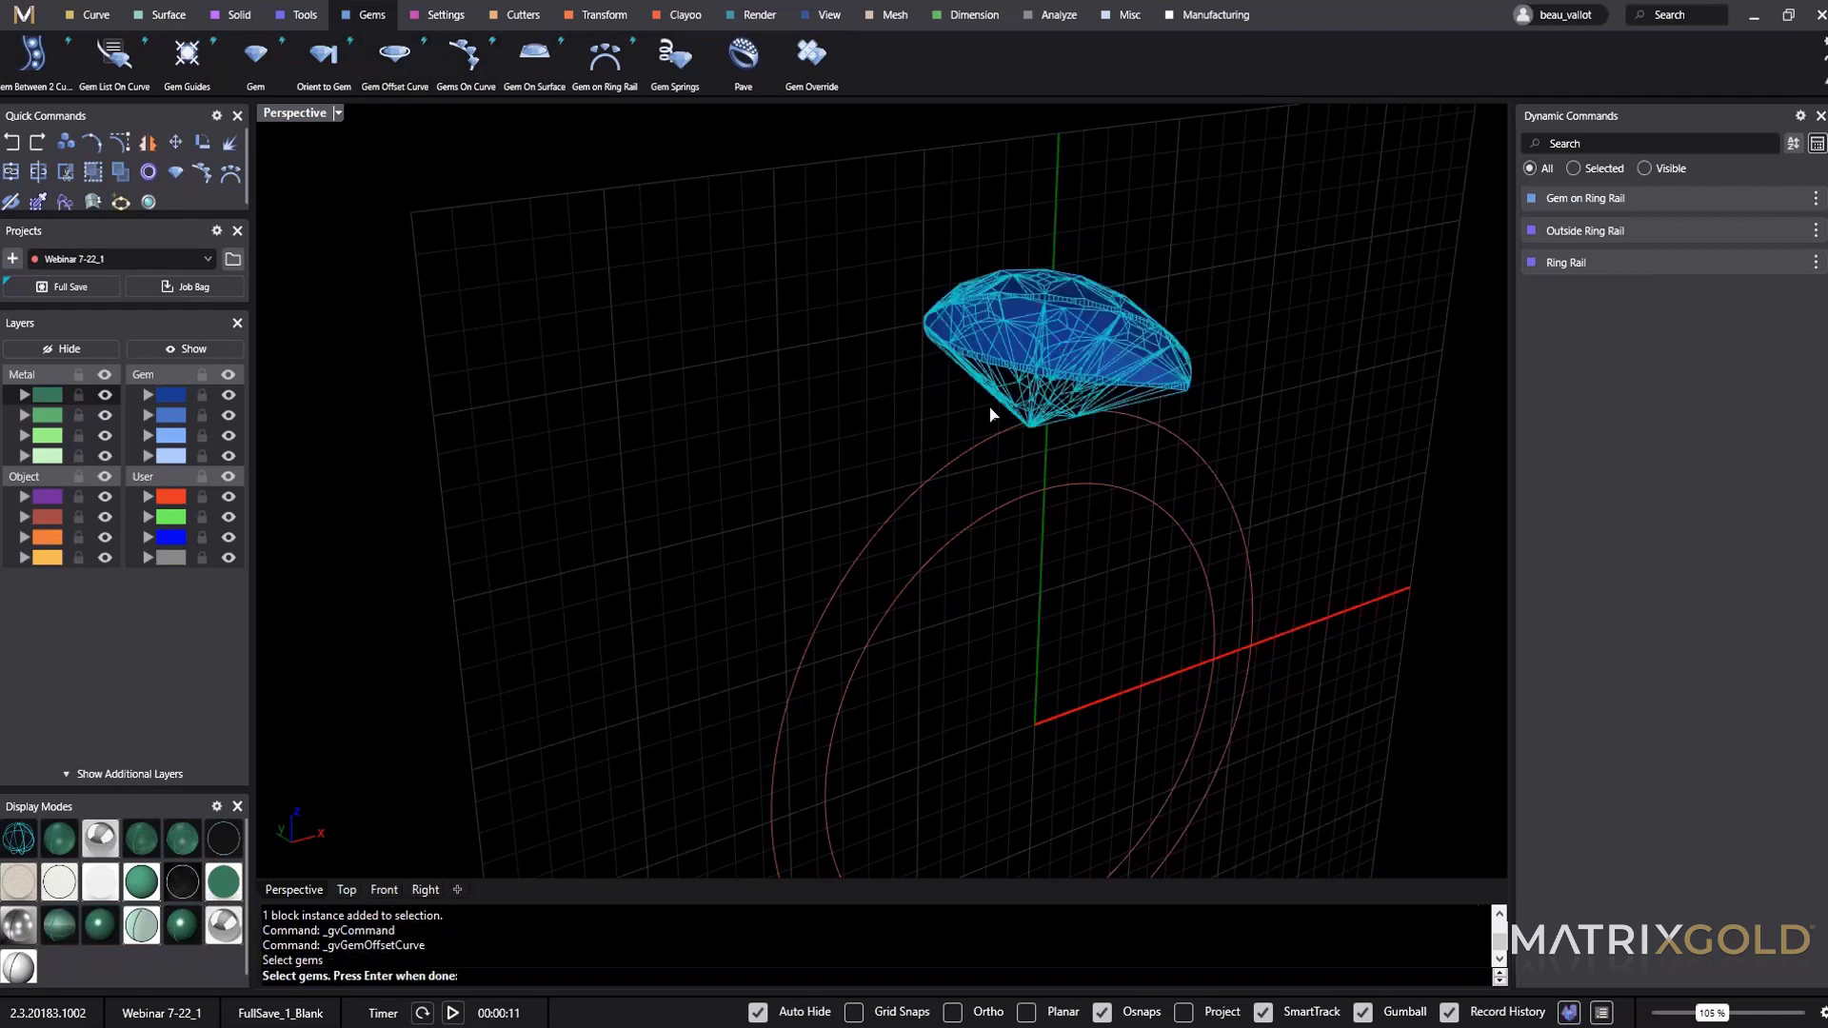
click(394, 59)
click(1089, 392)
drag(940, 371, 921, 434)
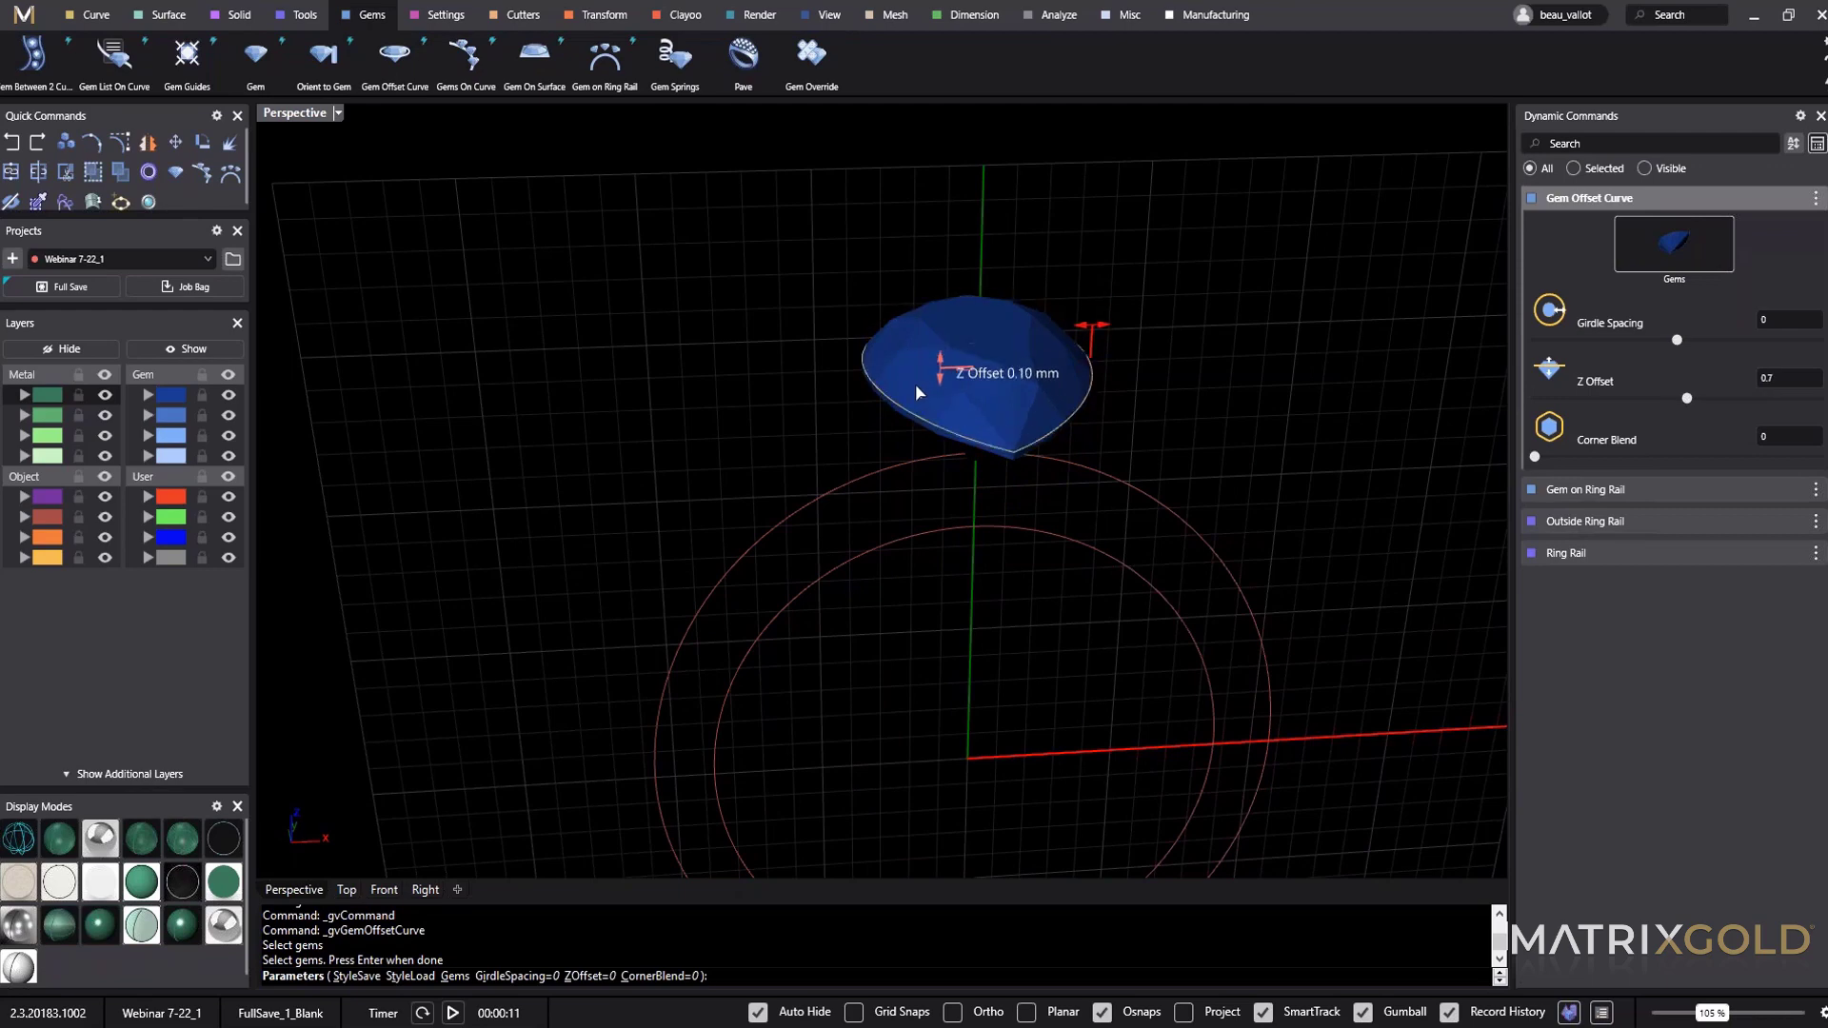
right_drag(954, 566, 929, 482)
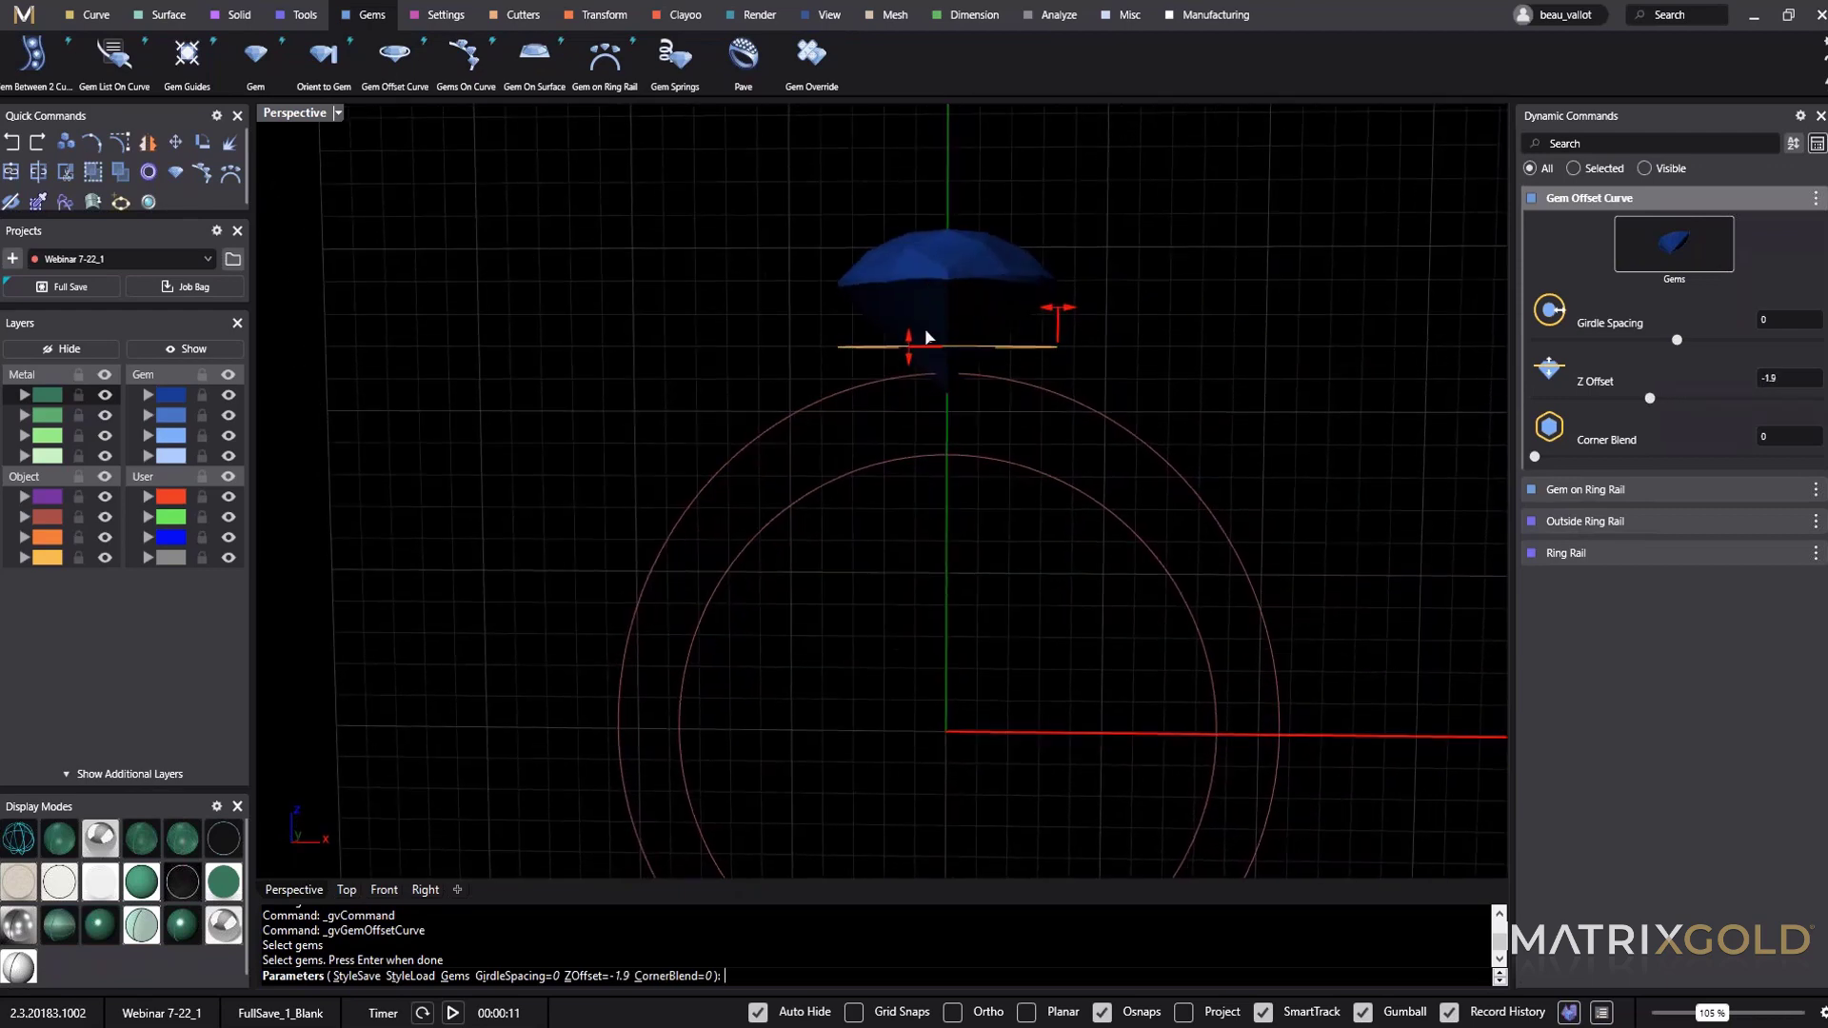
drag(906, 359, 896, 378)
mouse_move(896, 378)
right_down()
mouse_move(836, 393)
mouse_move(874, 406)
right_up()
Widen the gem offset curve to a girdle spacing of 1 mm and accept it.
drag(1077, 345, 1131, 343)
right_drag(1131, 343, 1070, 539)
drag(1061, 543, 1054, 540)
right_drag(1052, 579, 1031, 318)
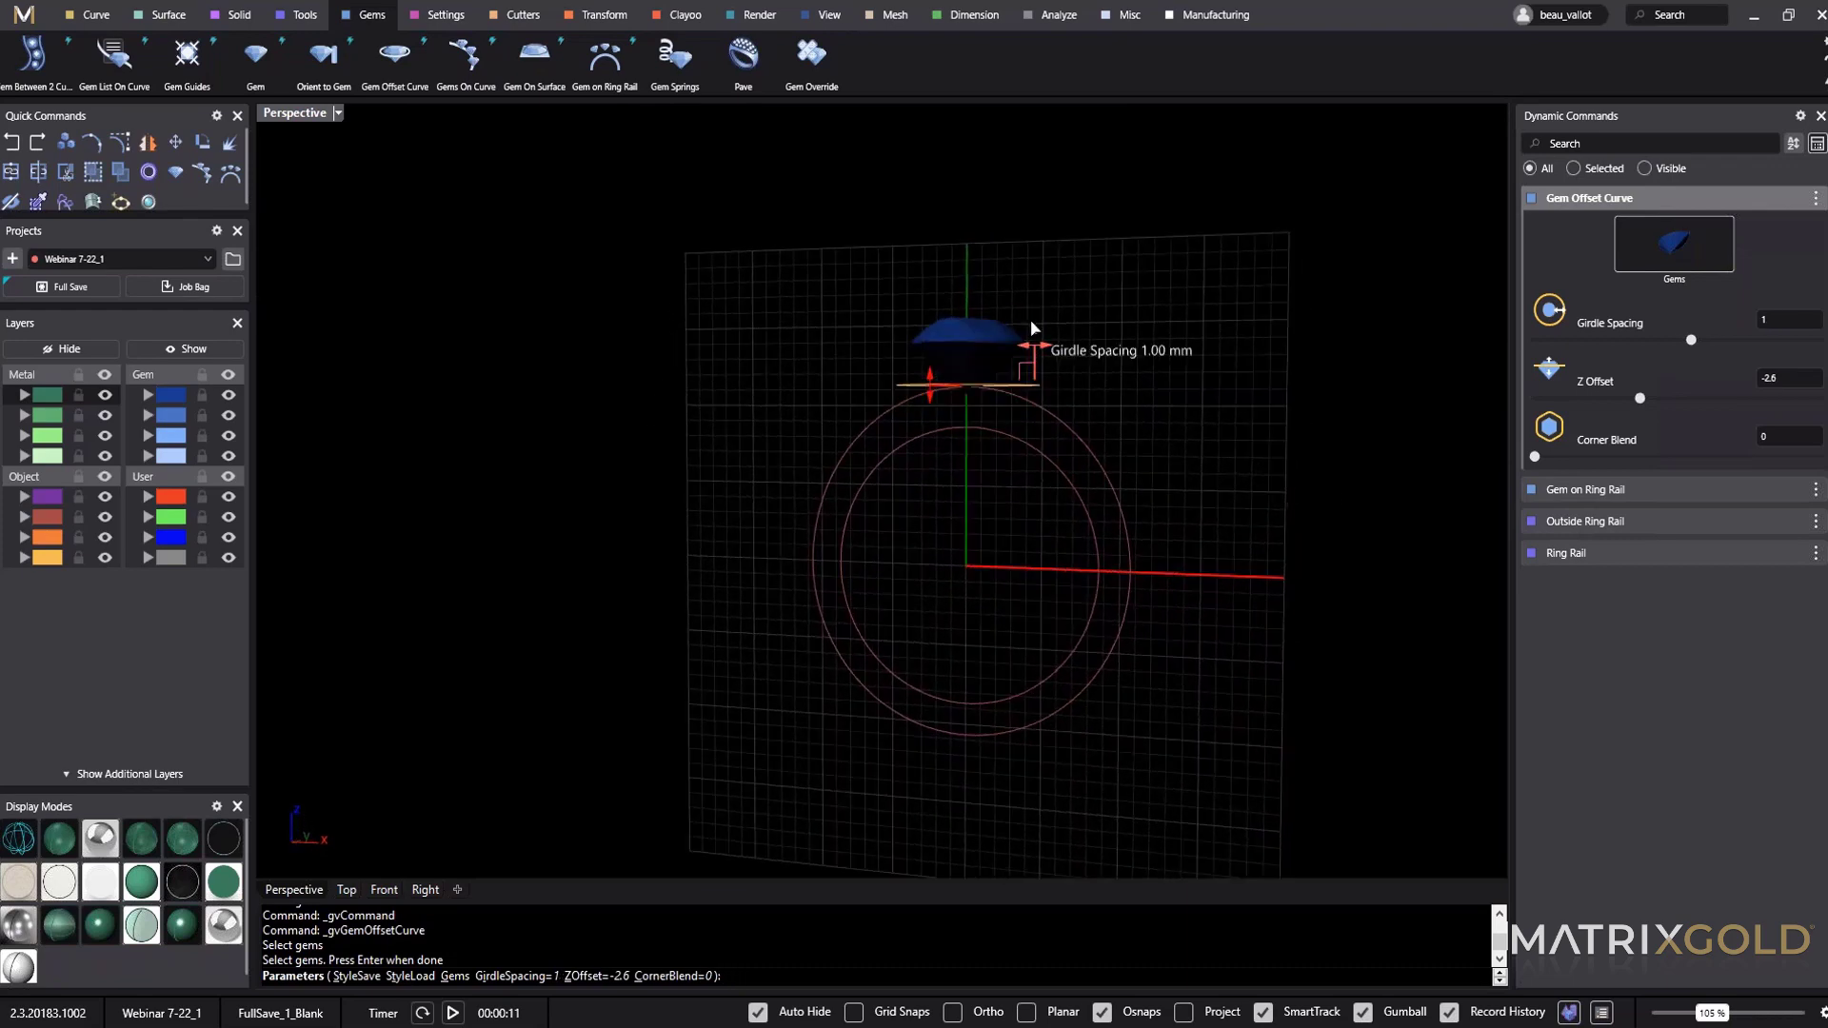
key(Return)
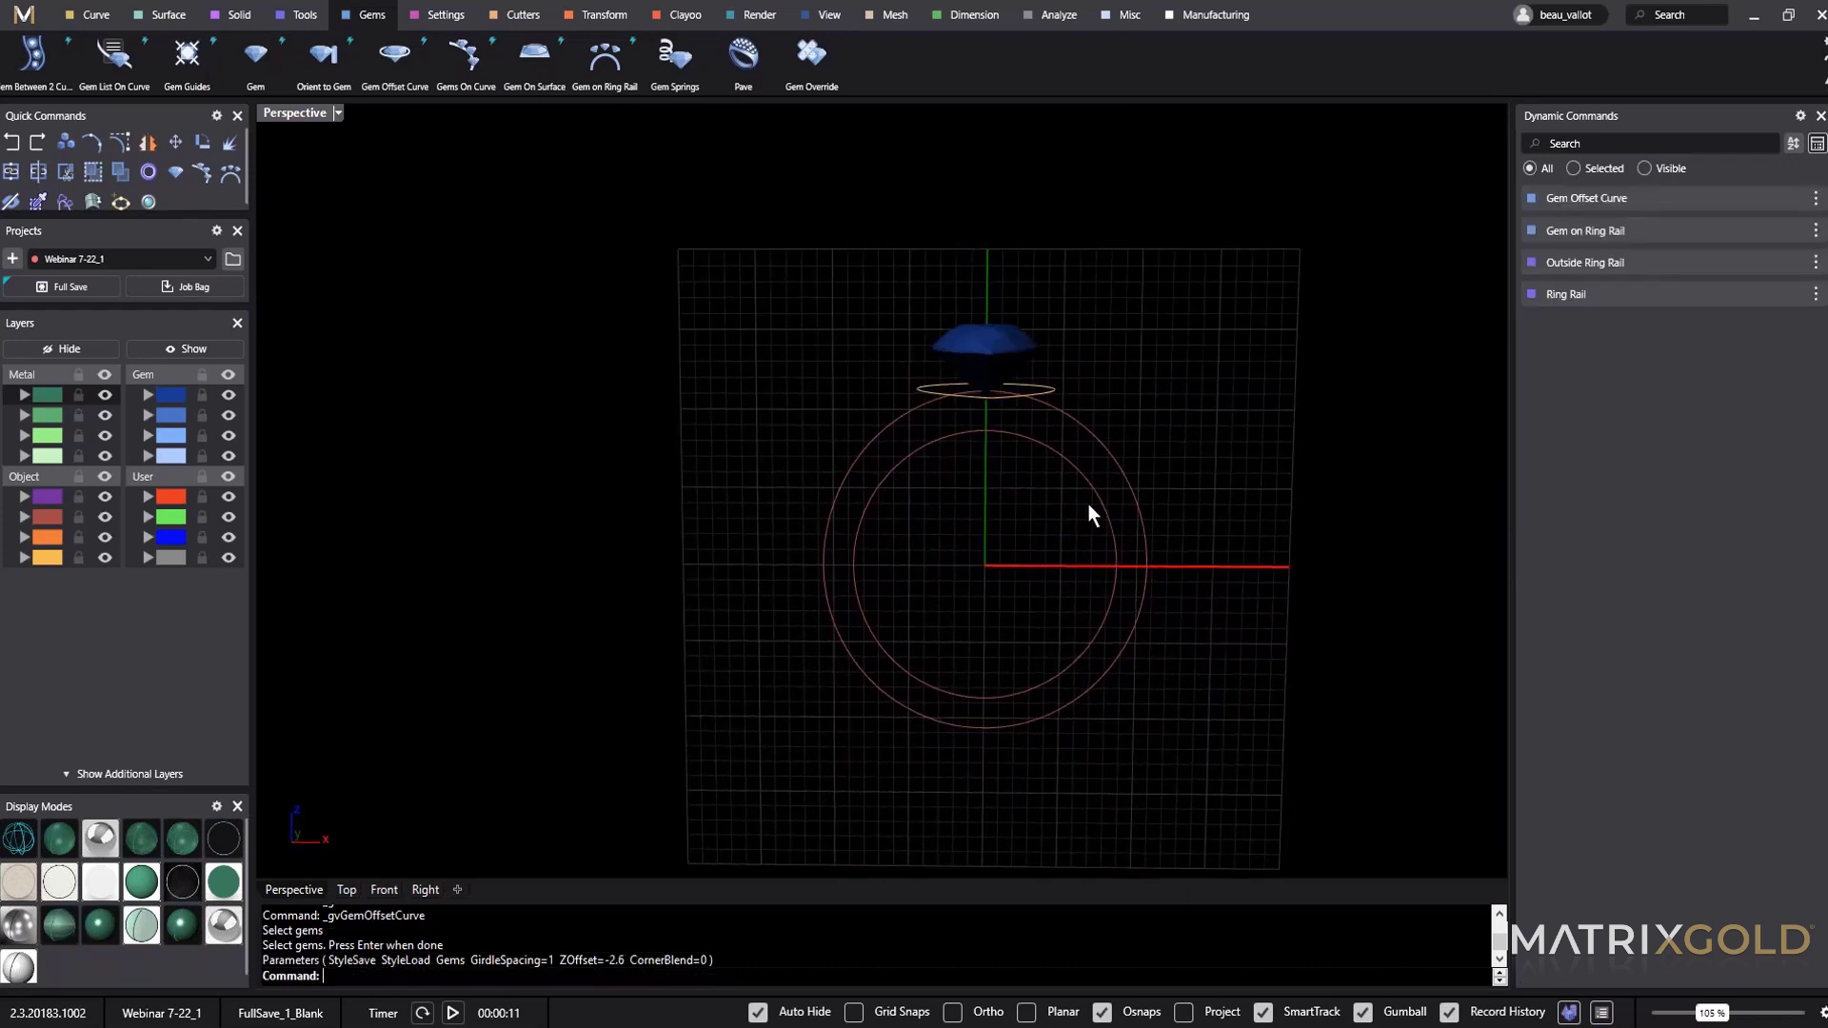
Add a second Gem Offset Curve around the pear gem with girdle spacing 1 mm and a Z offset of -5.2 mm.
scroll(973, 398, up, 5)
click(868, 329)
key(Escape)
right_drag(947, 624, 1056, 615)
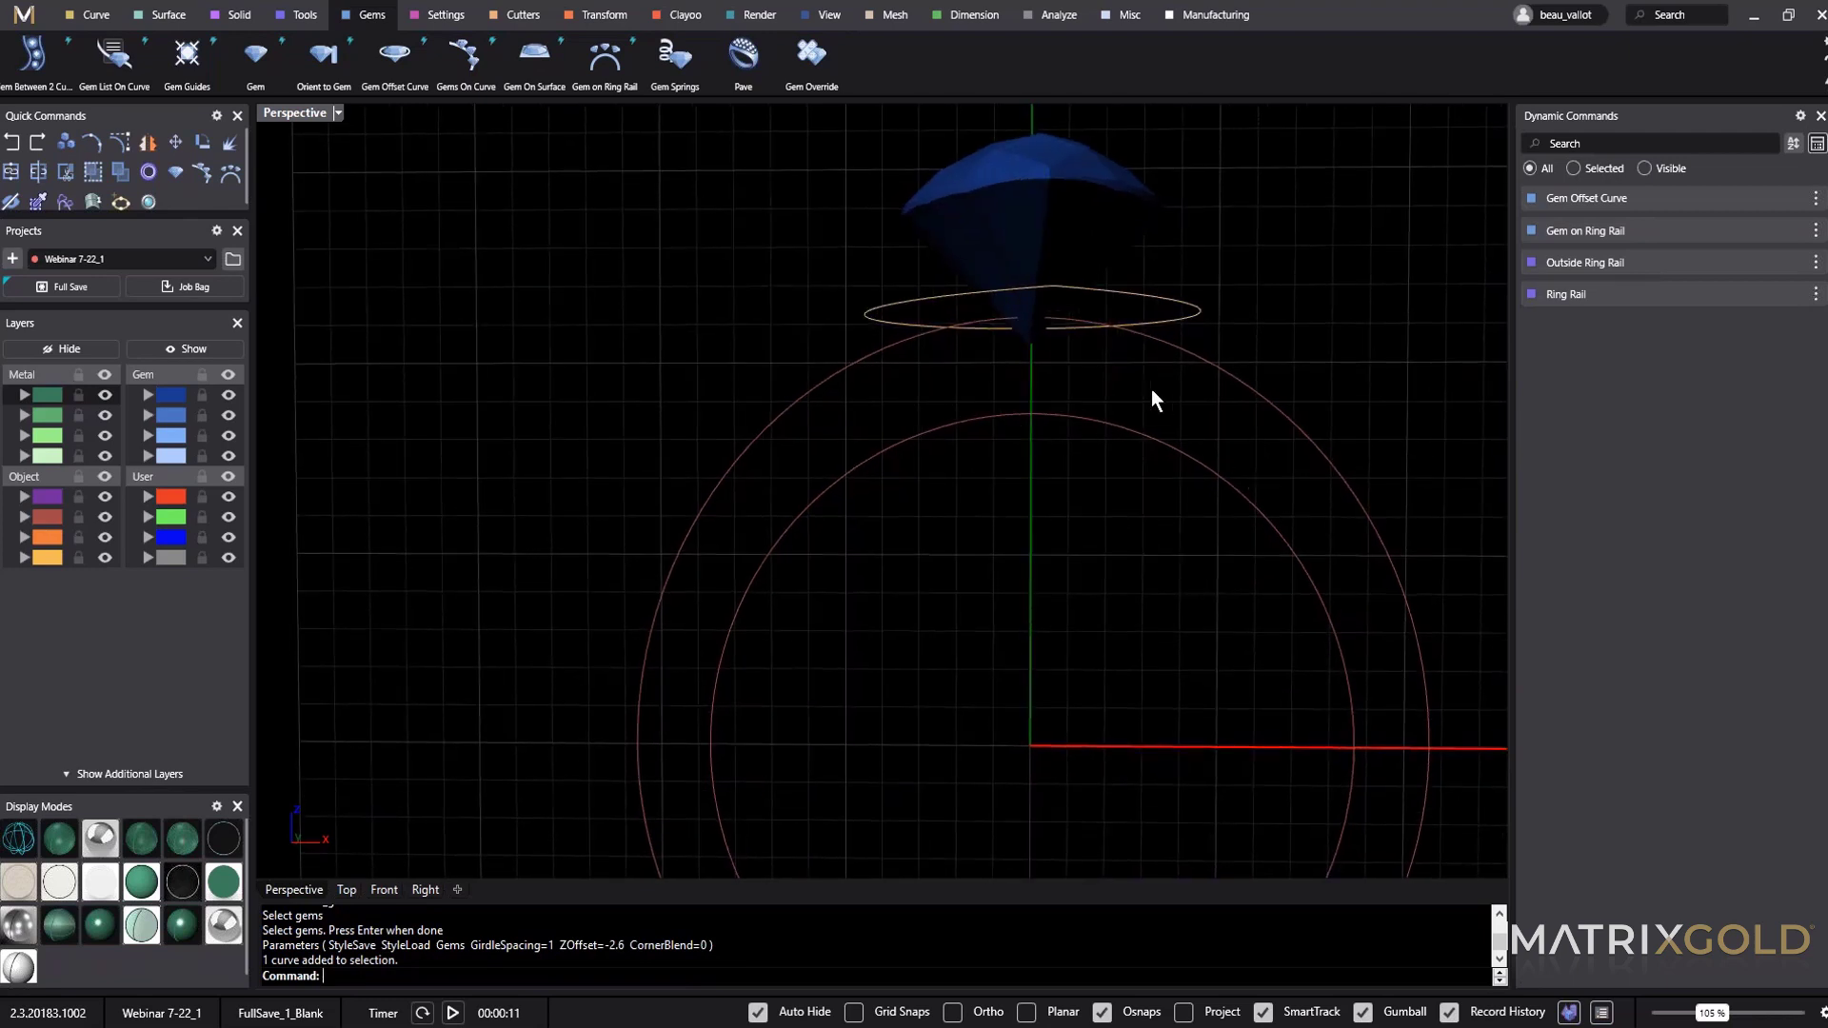
click(1043, 195)
right_click(1042, 195)
drag(997, 213, 1020, 413)
right_drag(1190, 366, 1151, 417)
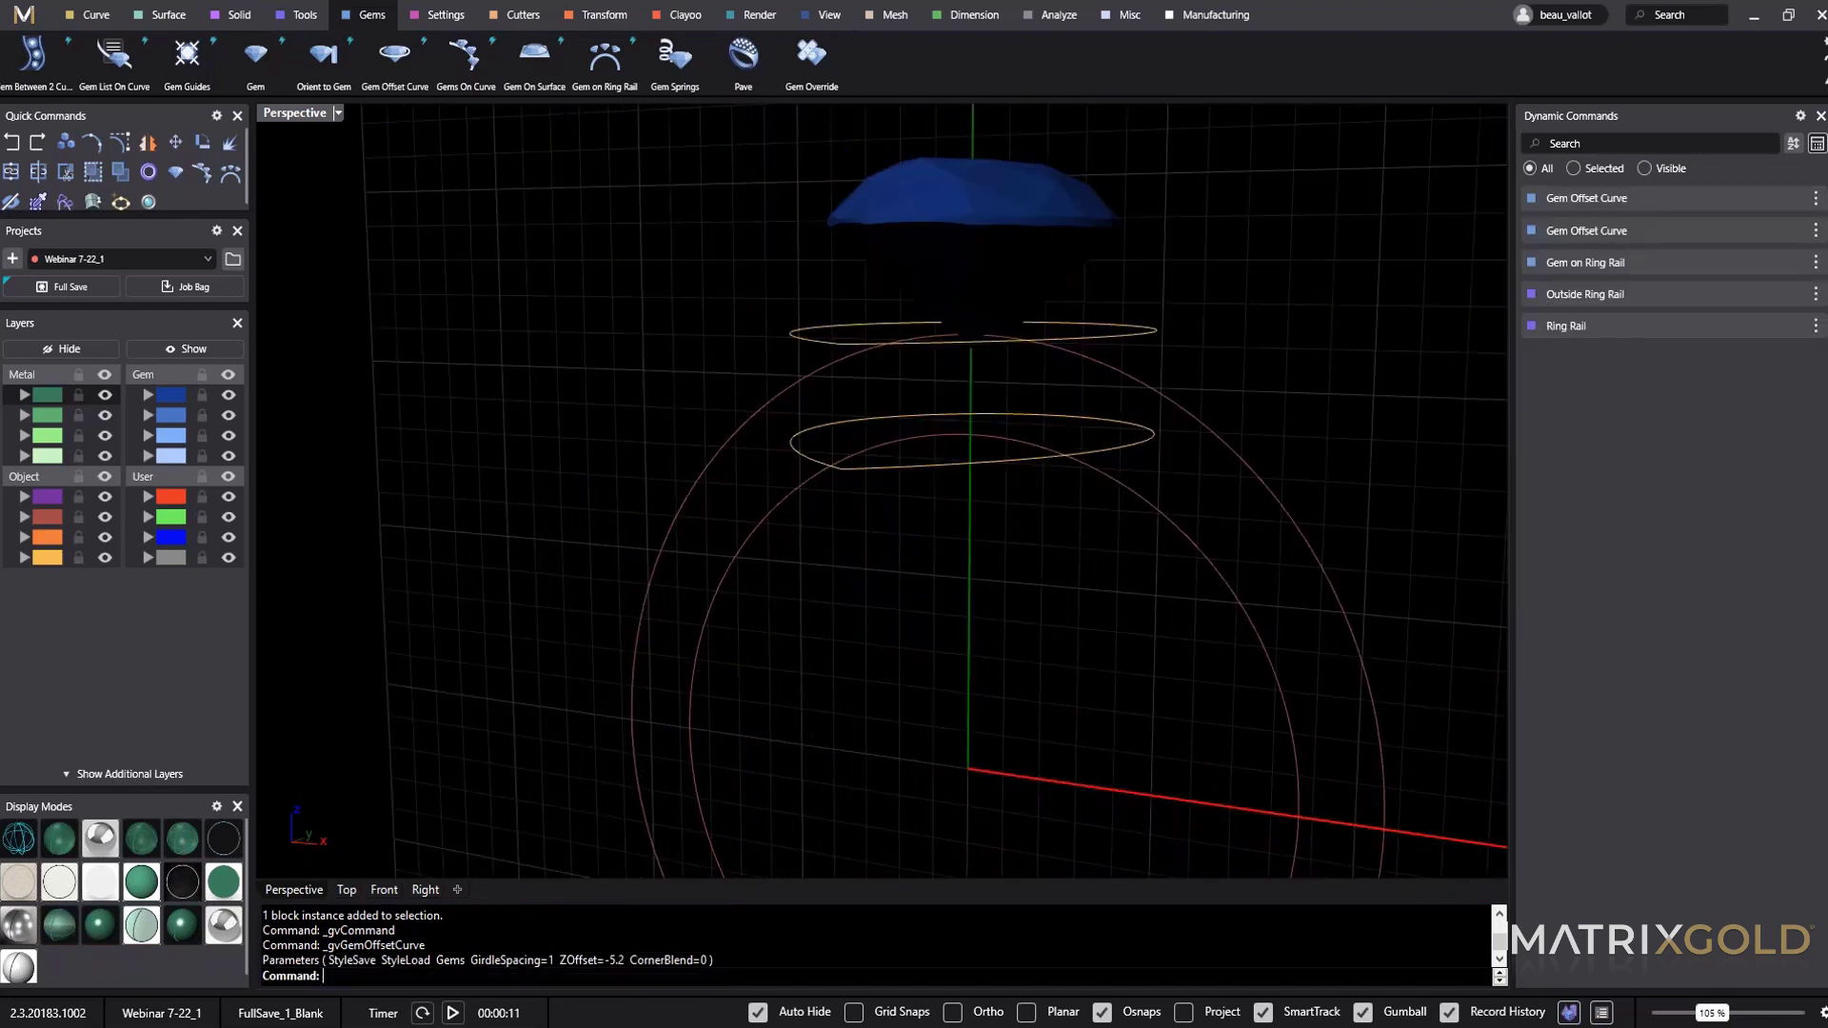
right_drag(1123, 576, 1091, 528)
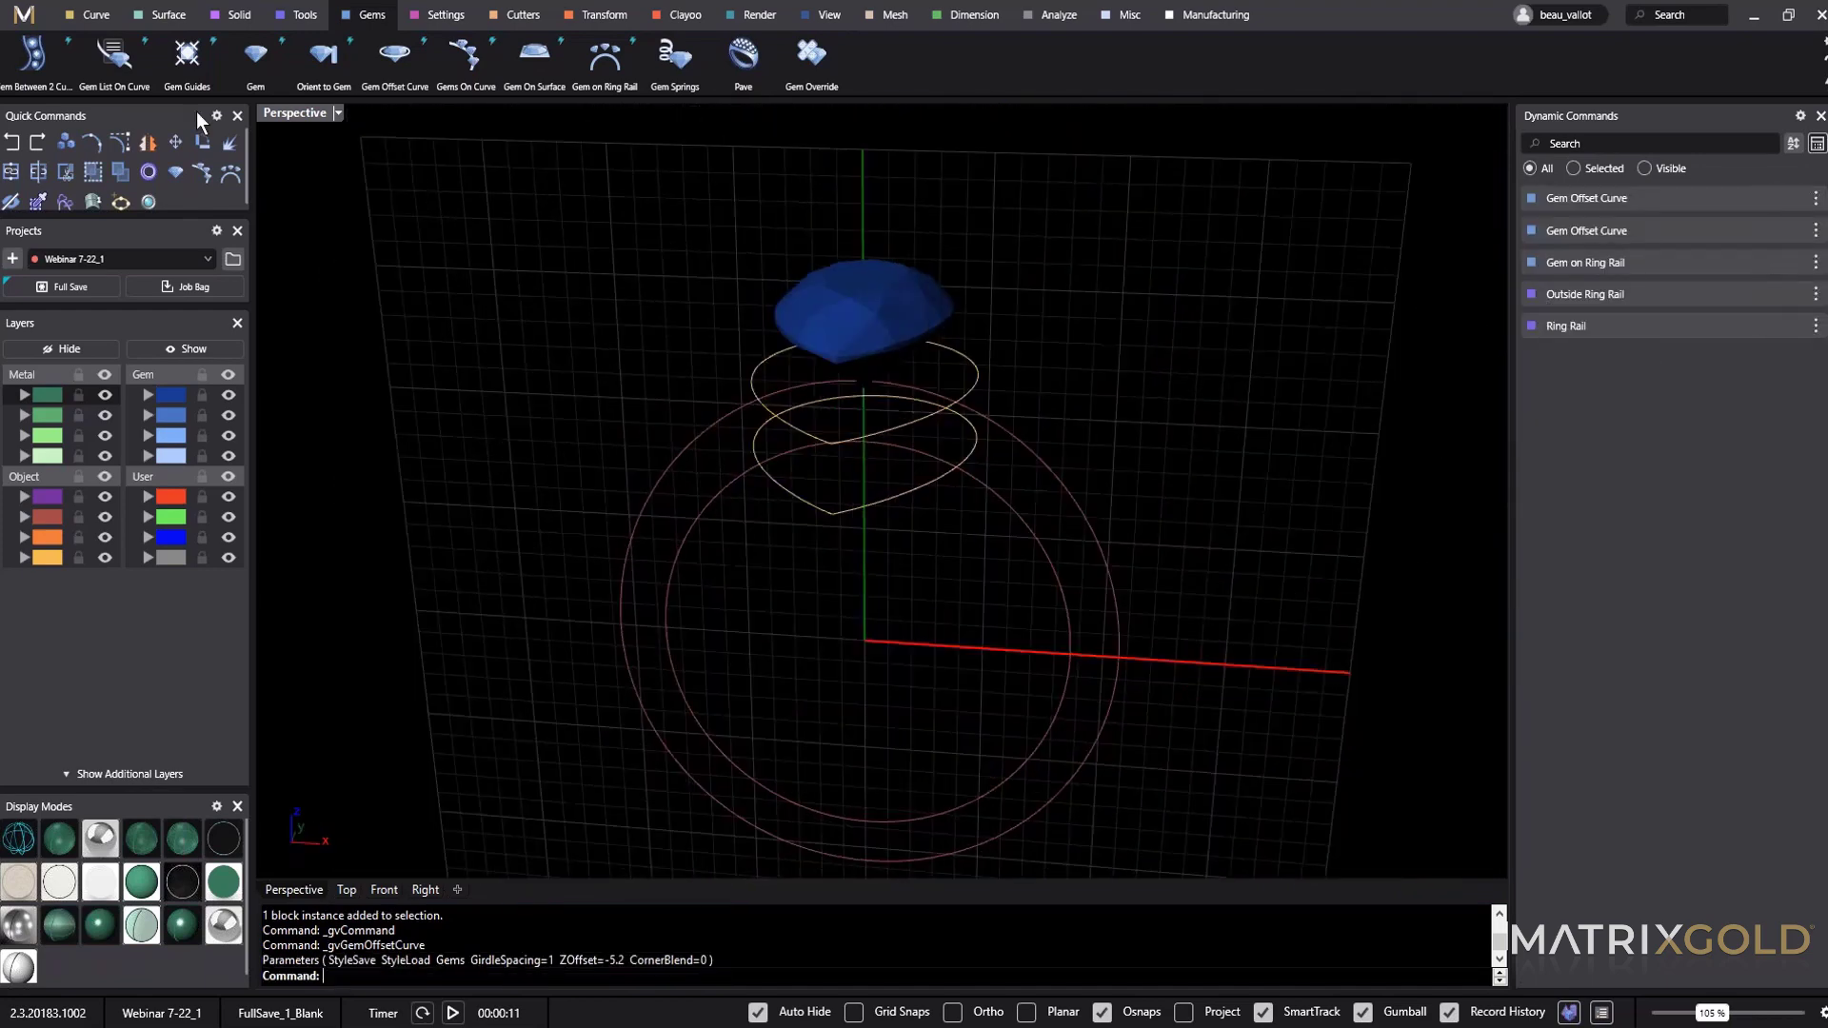
click(92, 15)
right_drag(554, 543, 719, 507)
click(740, 512)
shift+click(893, 420)
key(Delete)
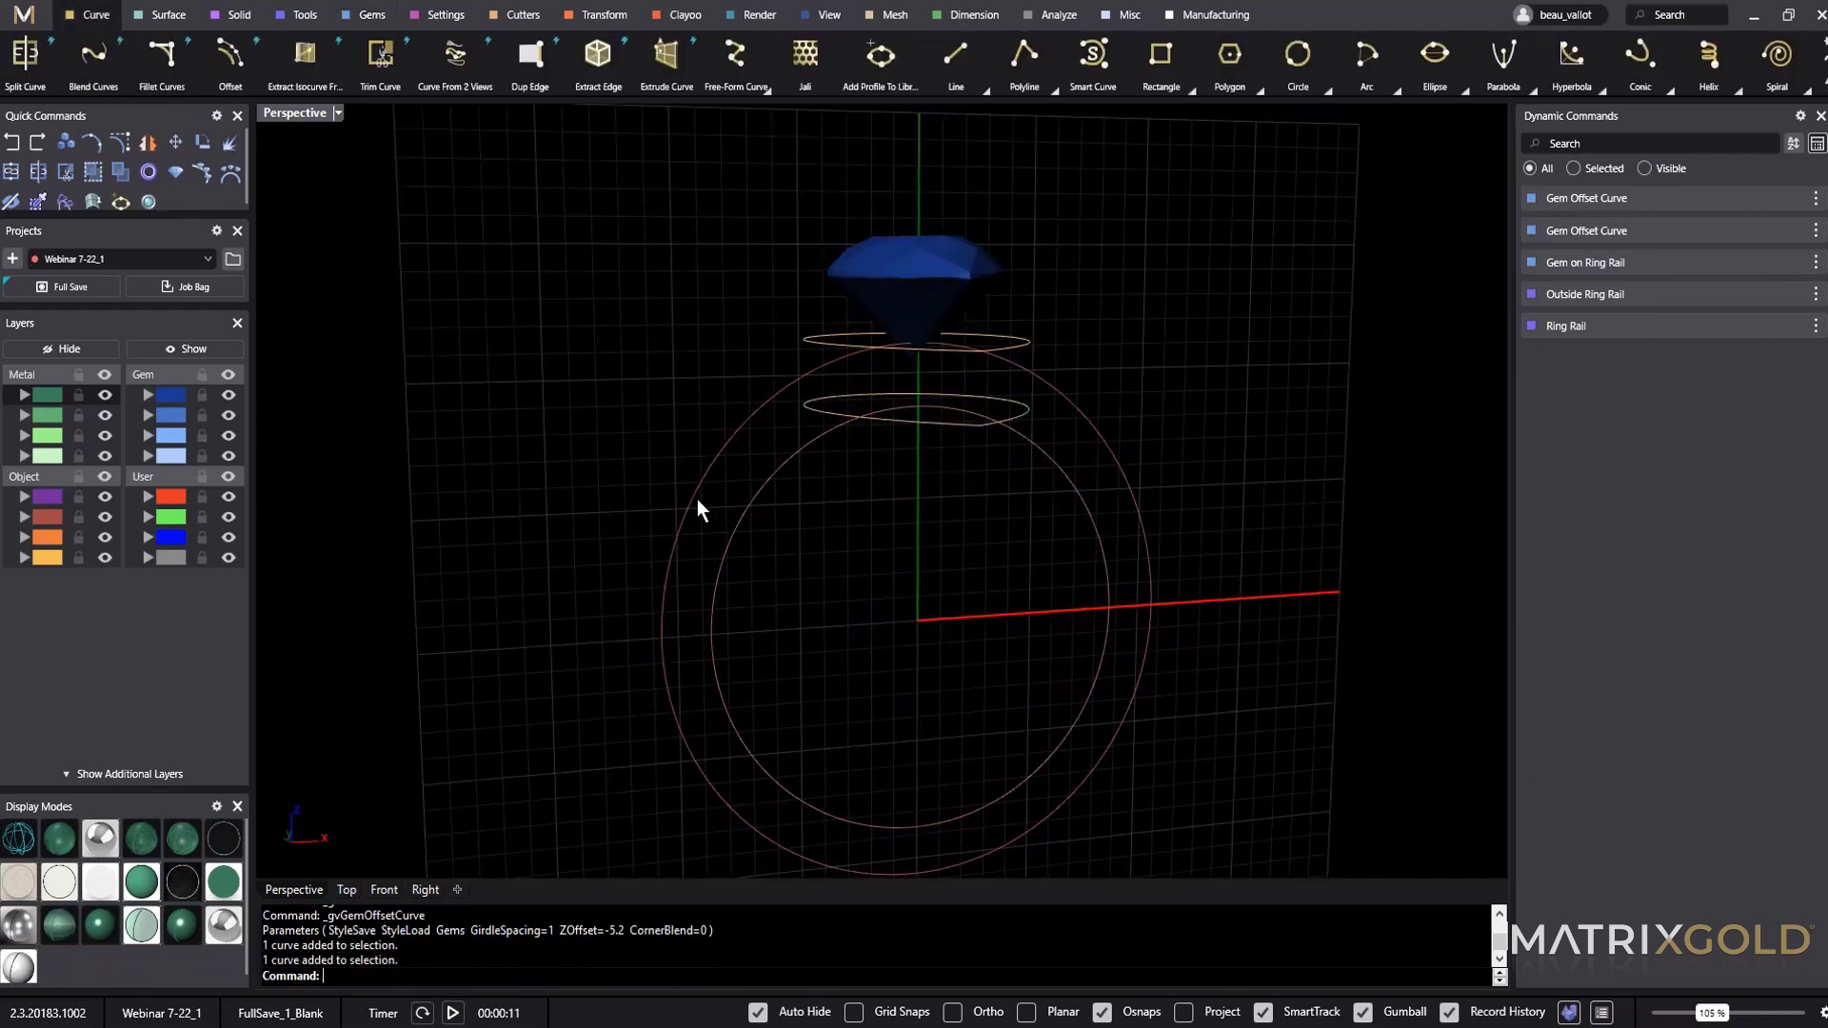
click(750, 414)
shift+click(828, 345)
click(703, 293)
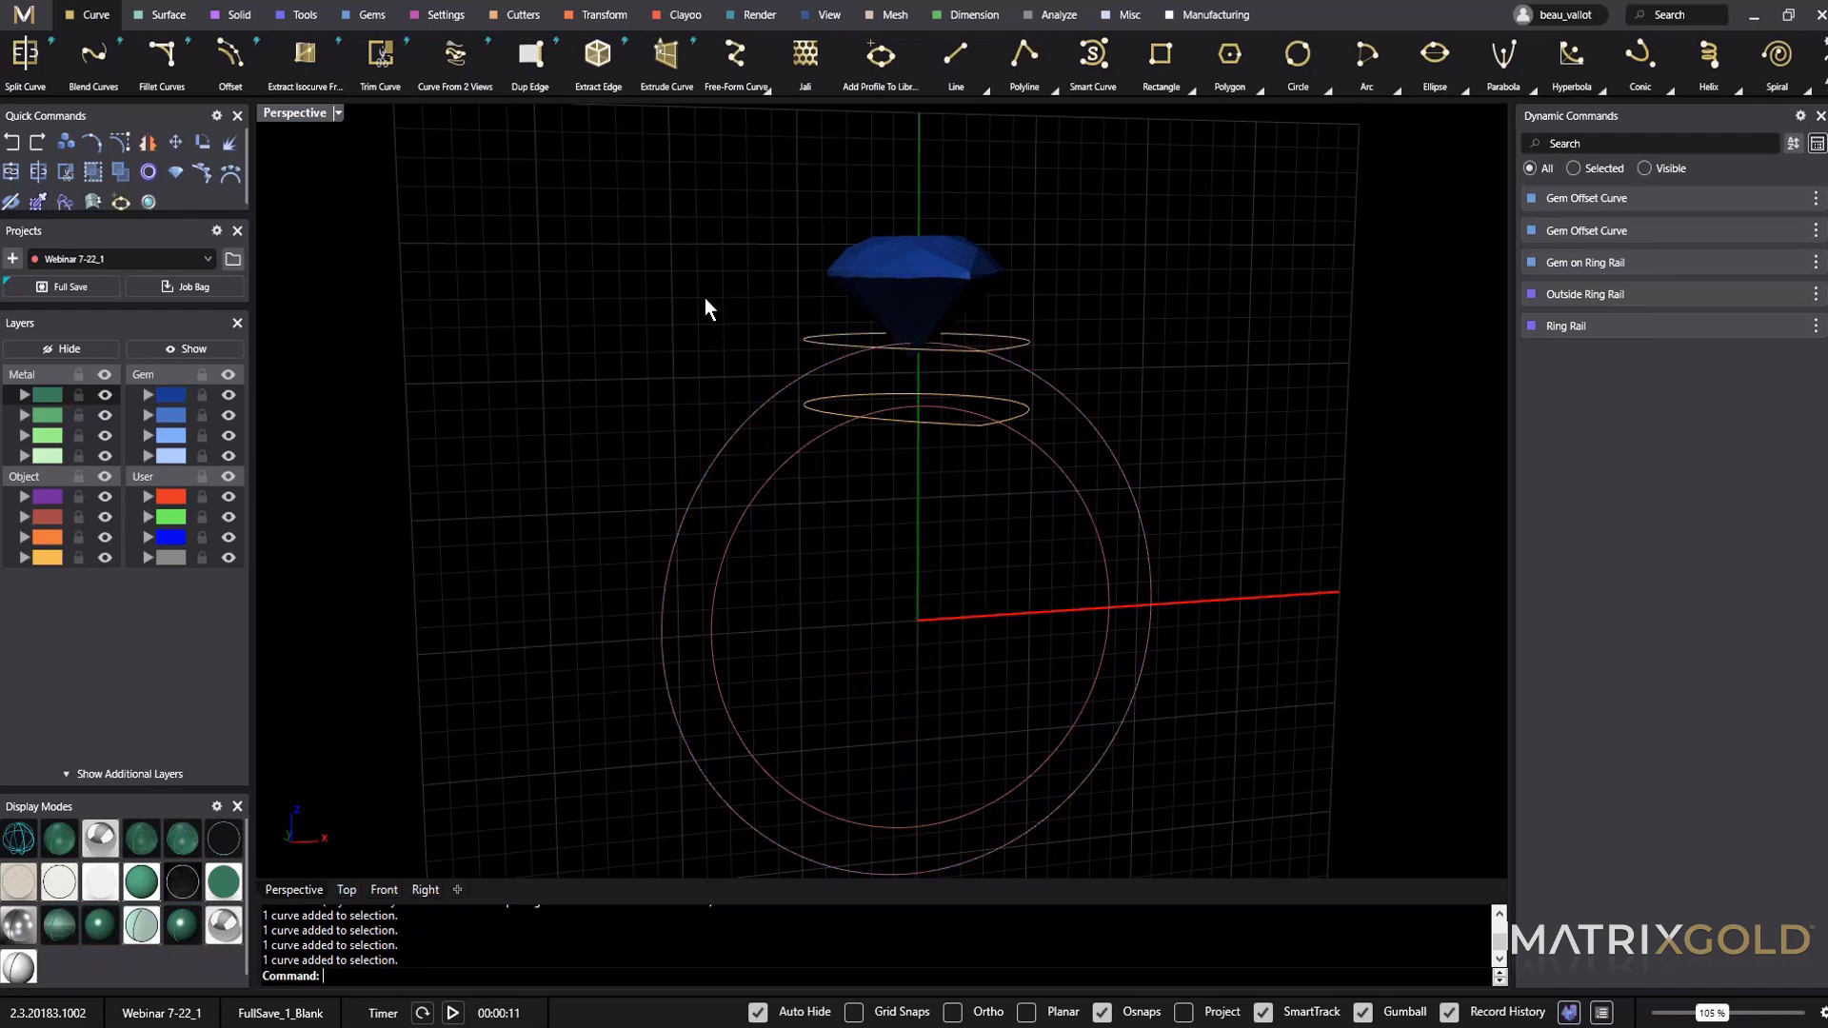
Try to combine the lower gem offset curve with the inner ring rail using Curve From 2 Views.
right_drag(889, 528, 810, 619)
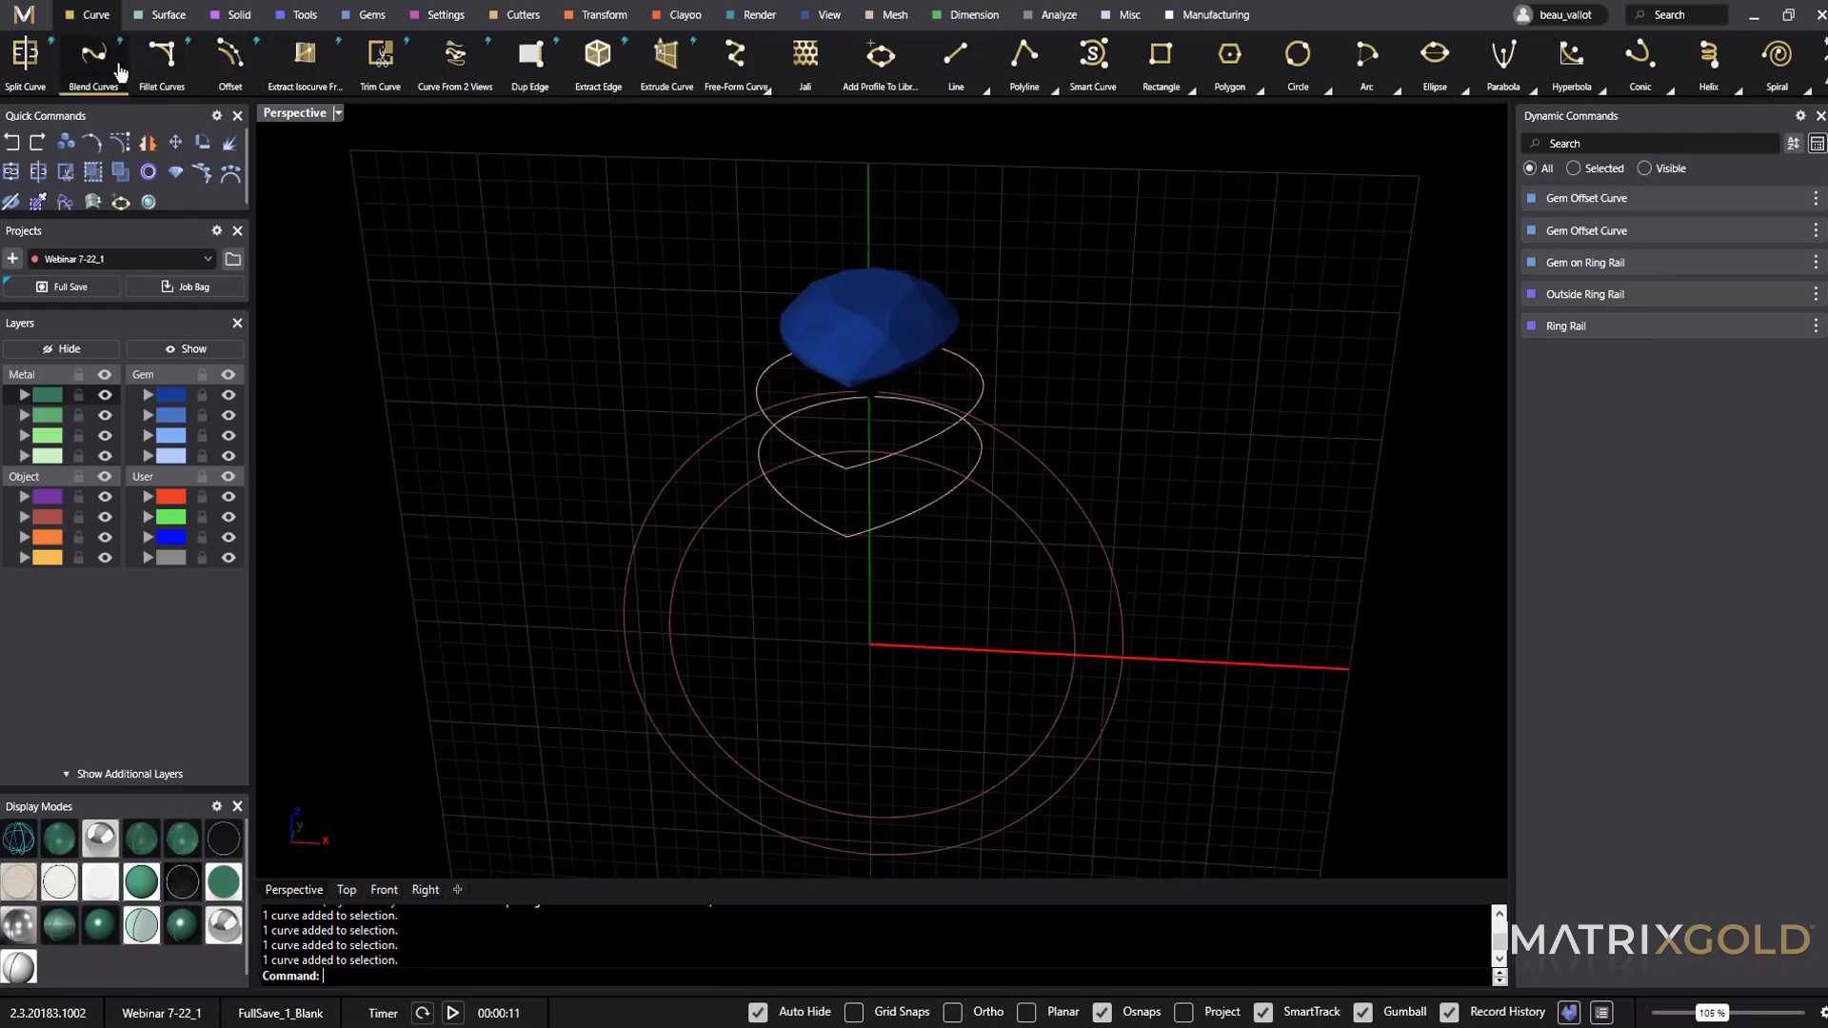
click(443, 81)
right_drag(788, 527, 945, 611)
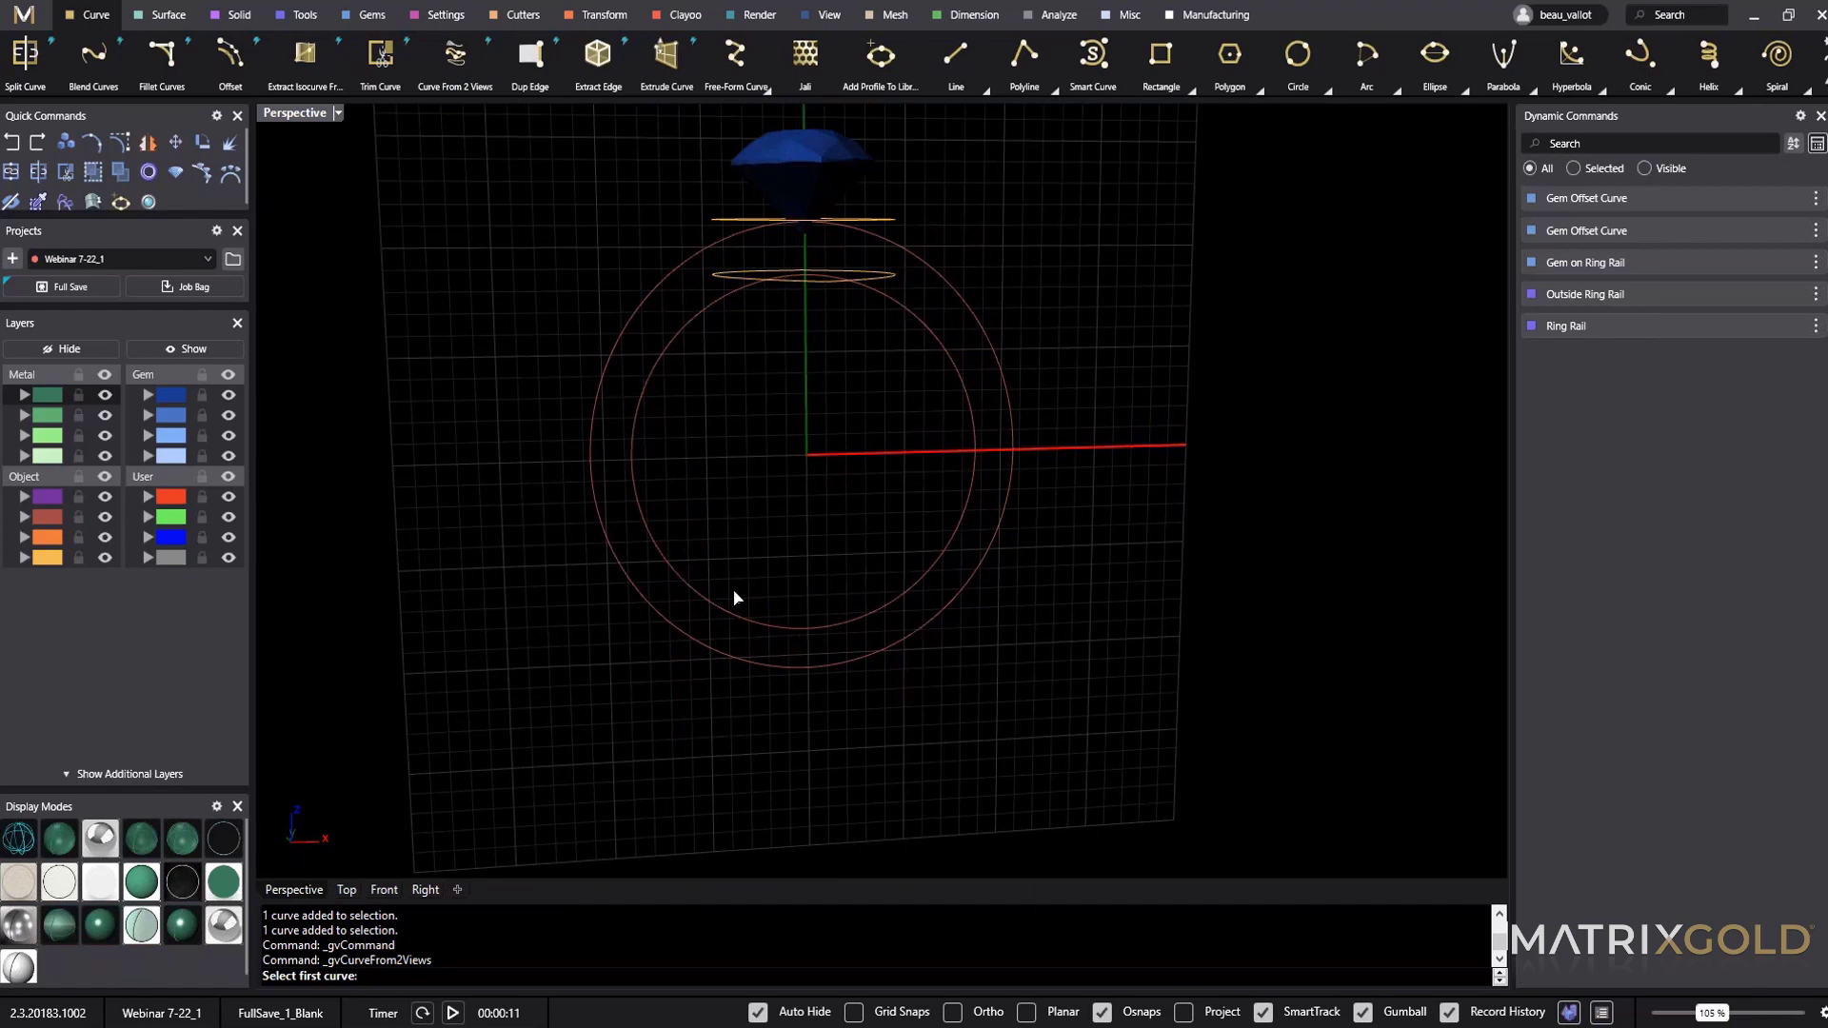
right_drag(831, 517, 800, 407)
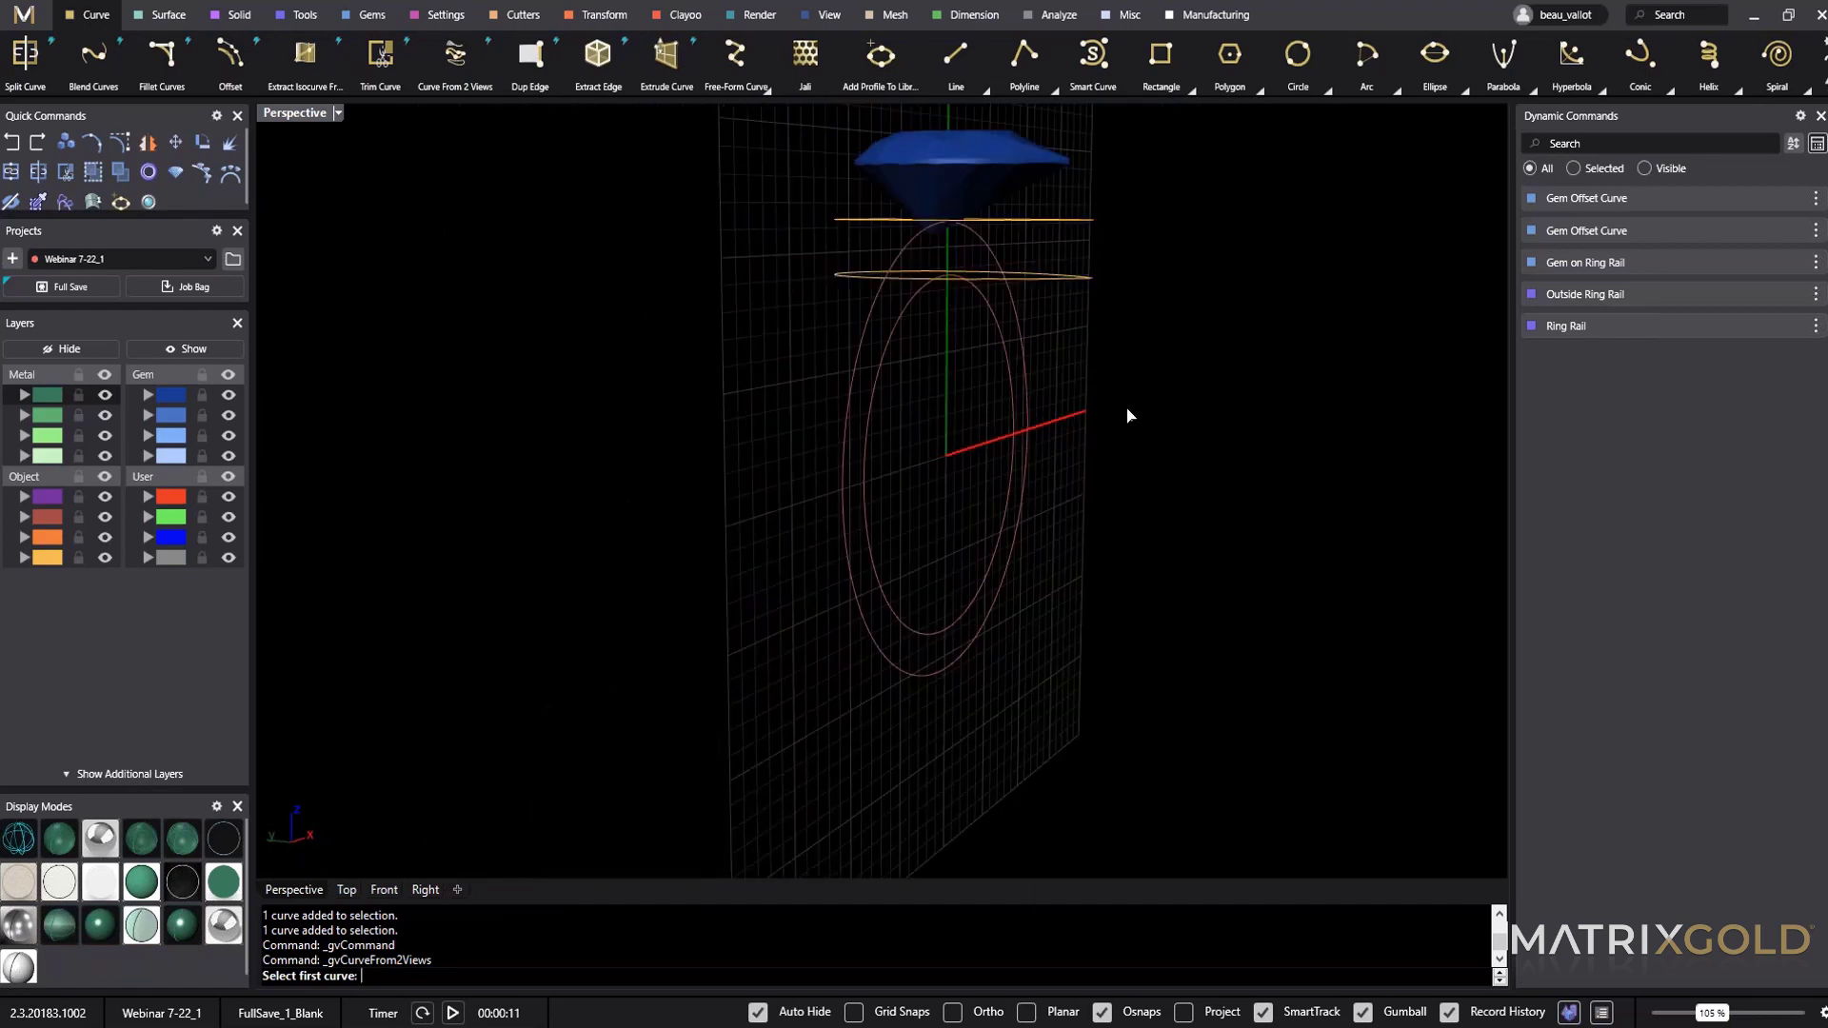
double_click(297, 118)
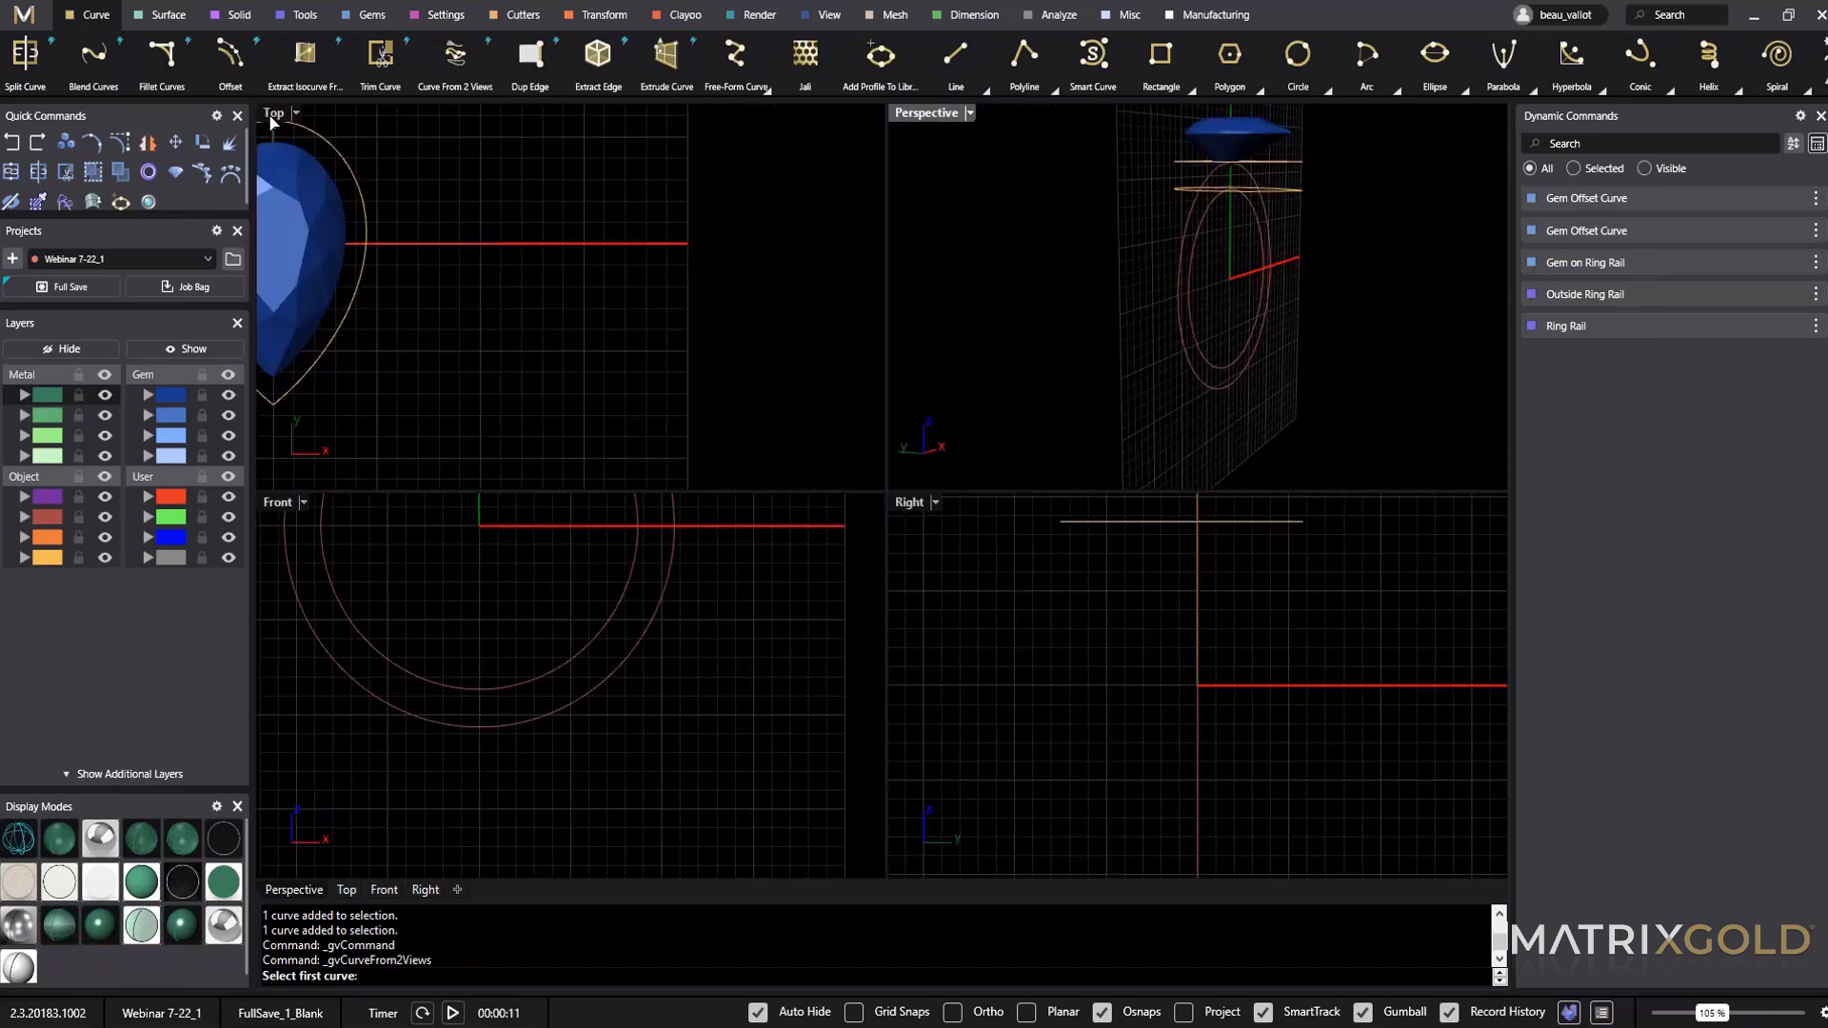
double_click(273, 114)
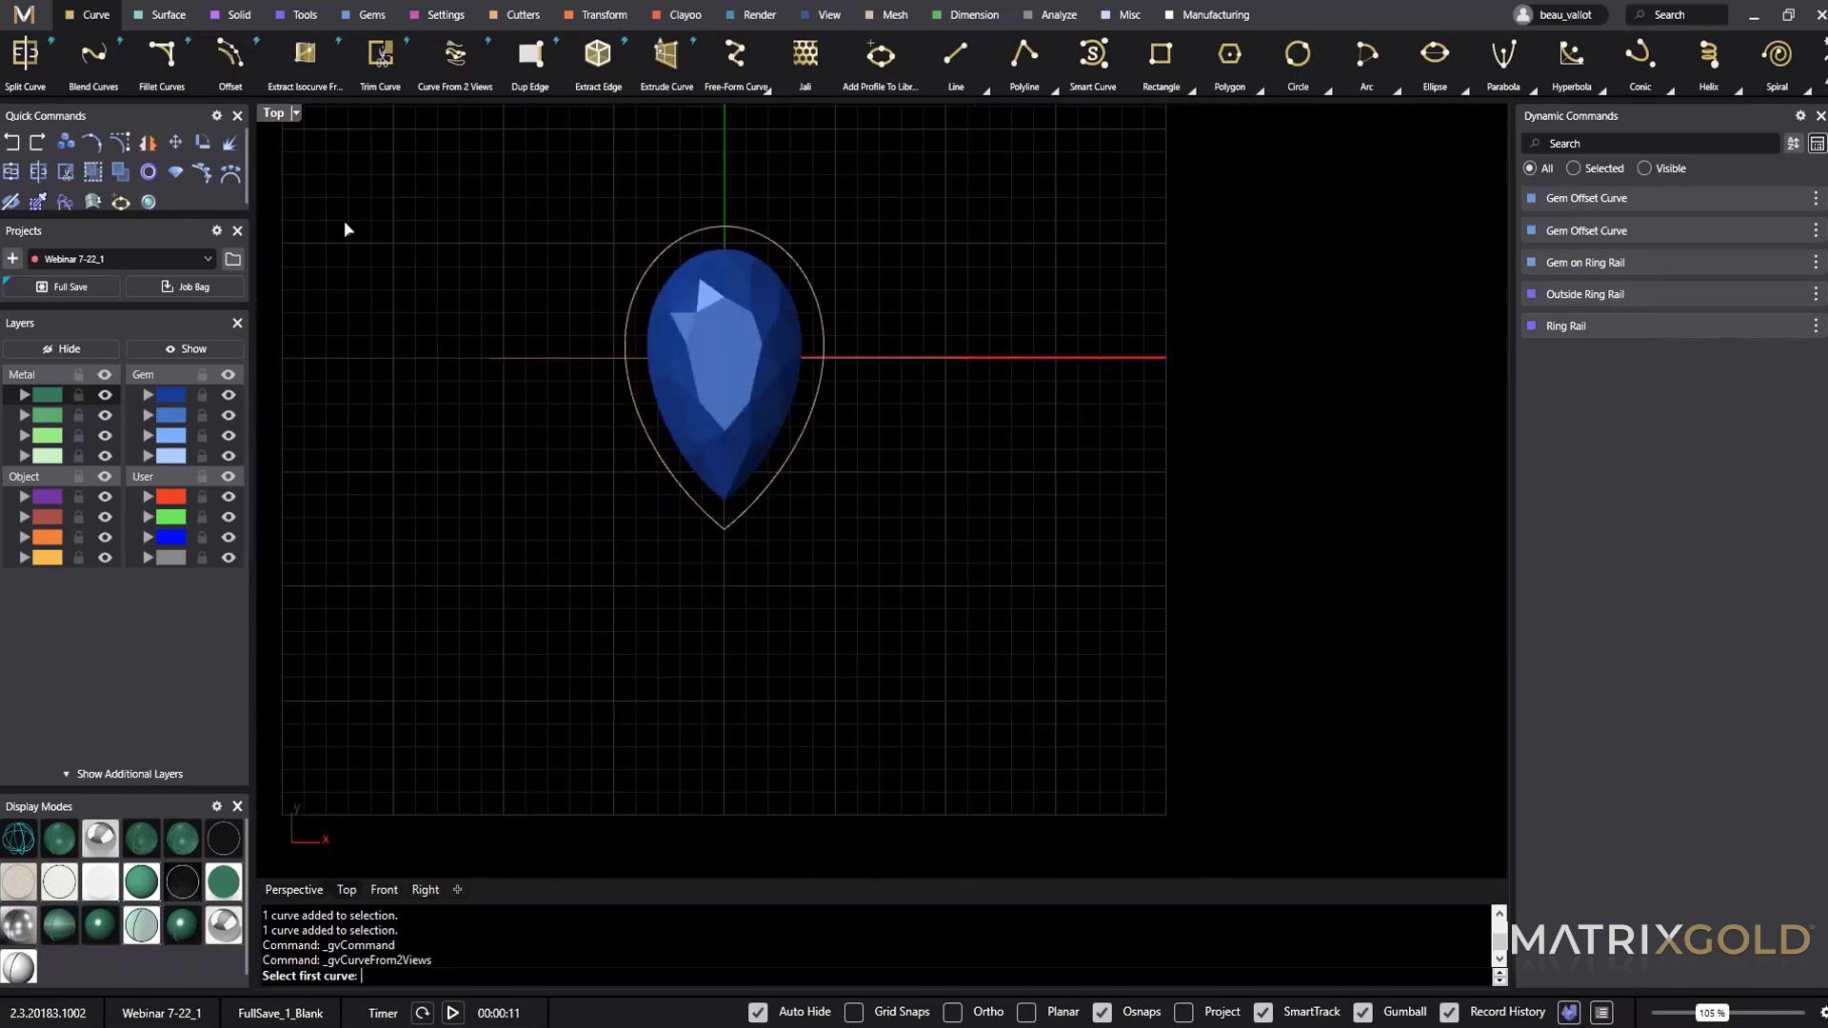
double_click(270, 114)
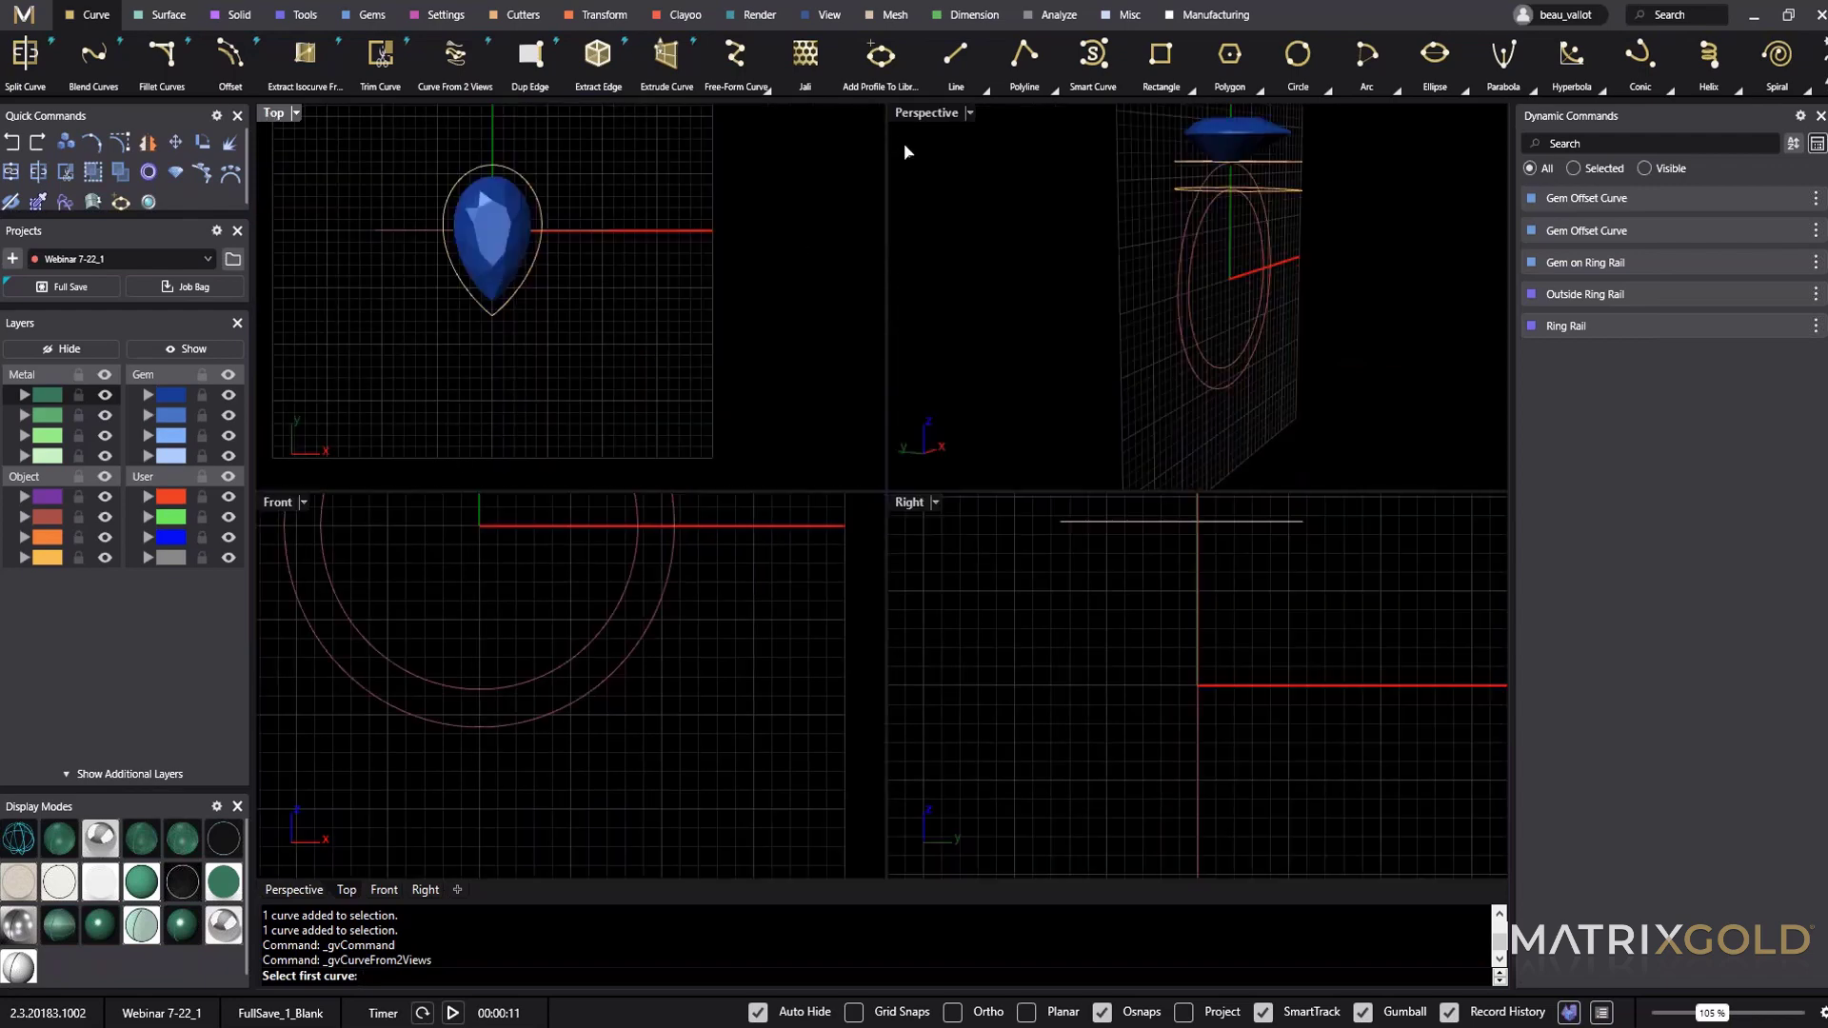
double_click(923, 117)
right_drag(1139, 367, 543, 286)
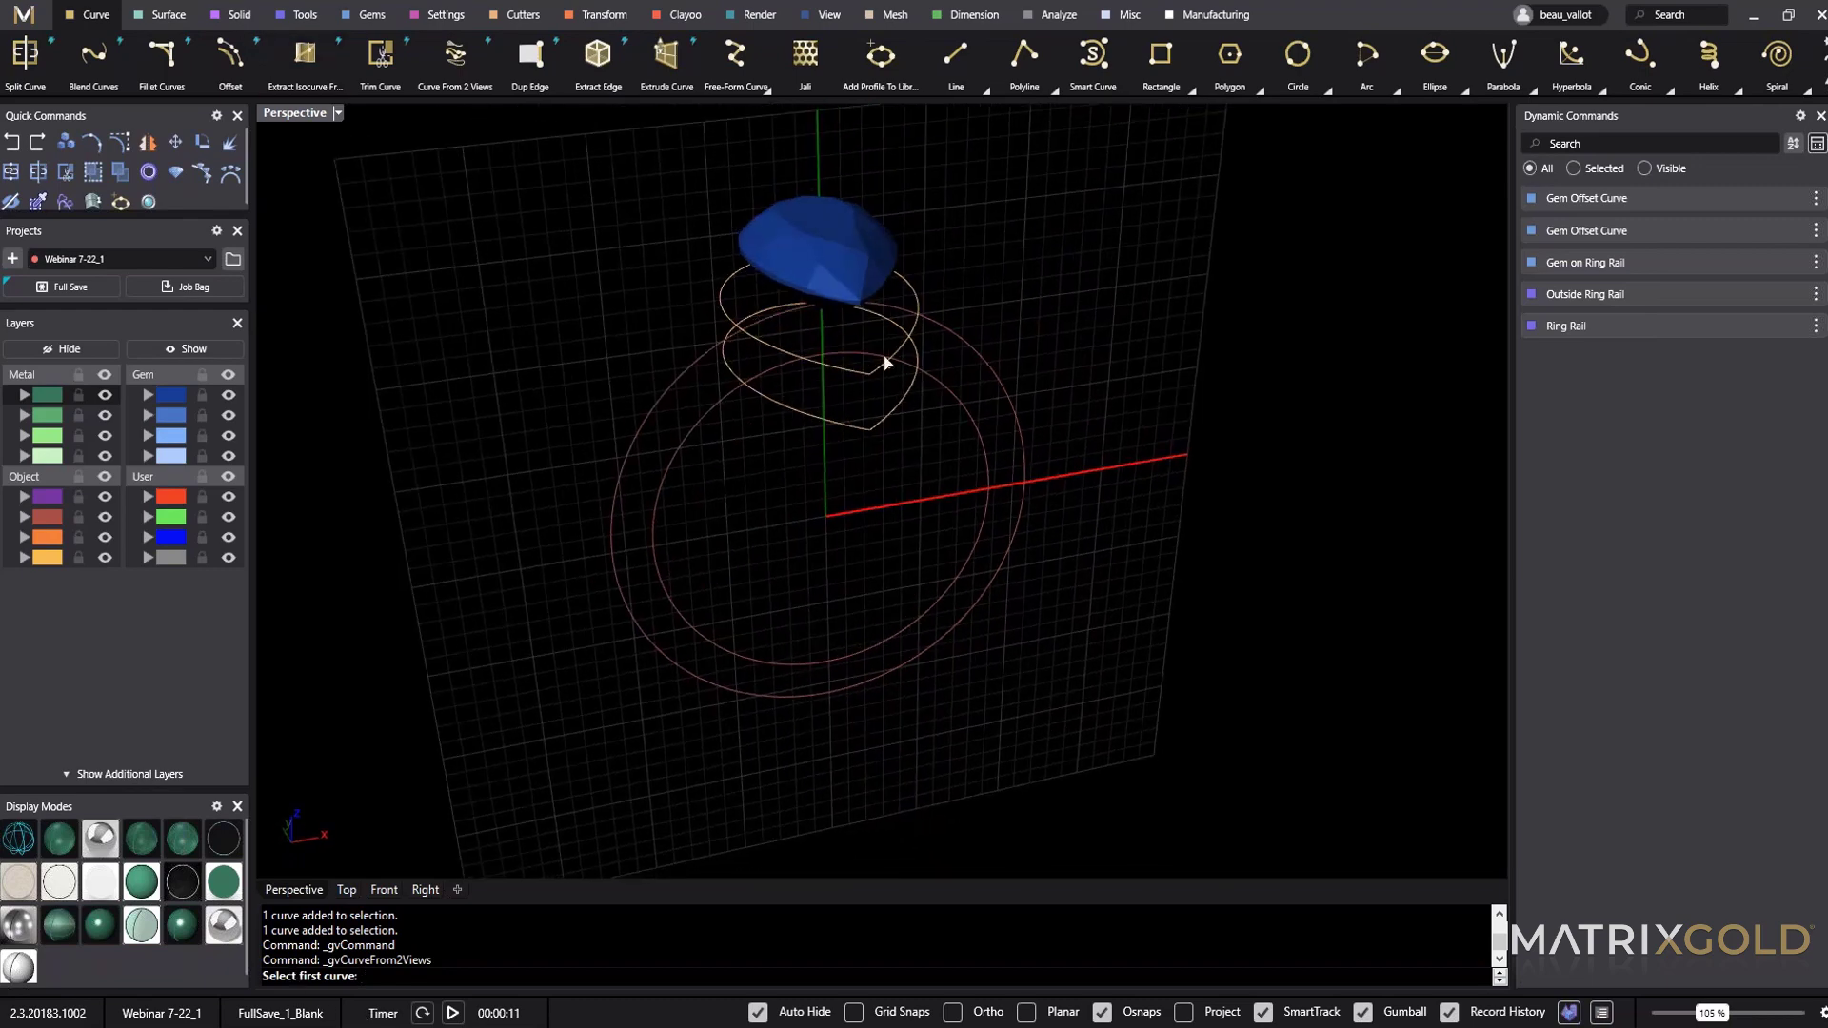
click(772, 406)
click(756, 415)
right_drag(859, 529, 796, 457)
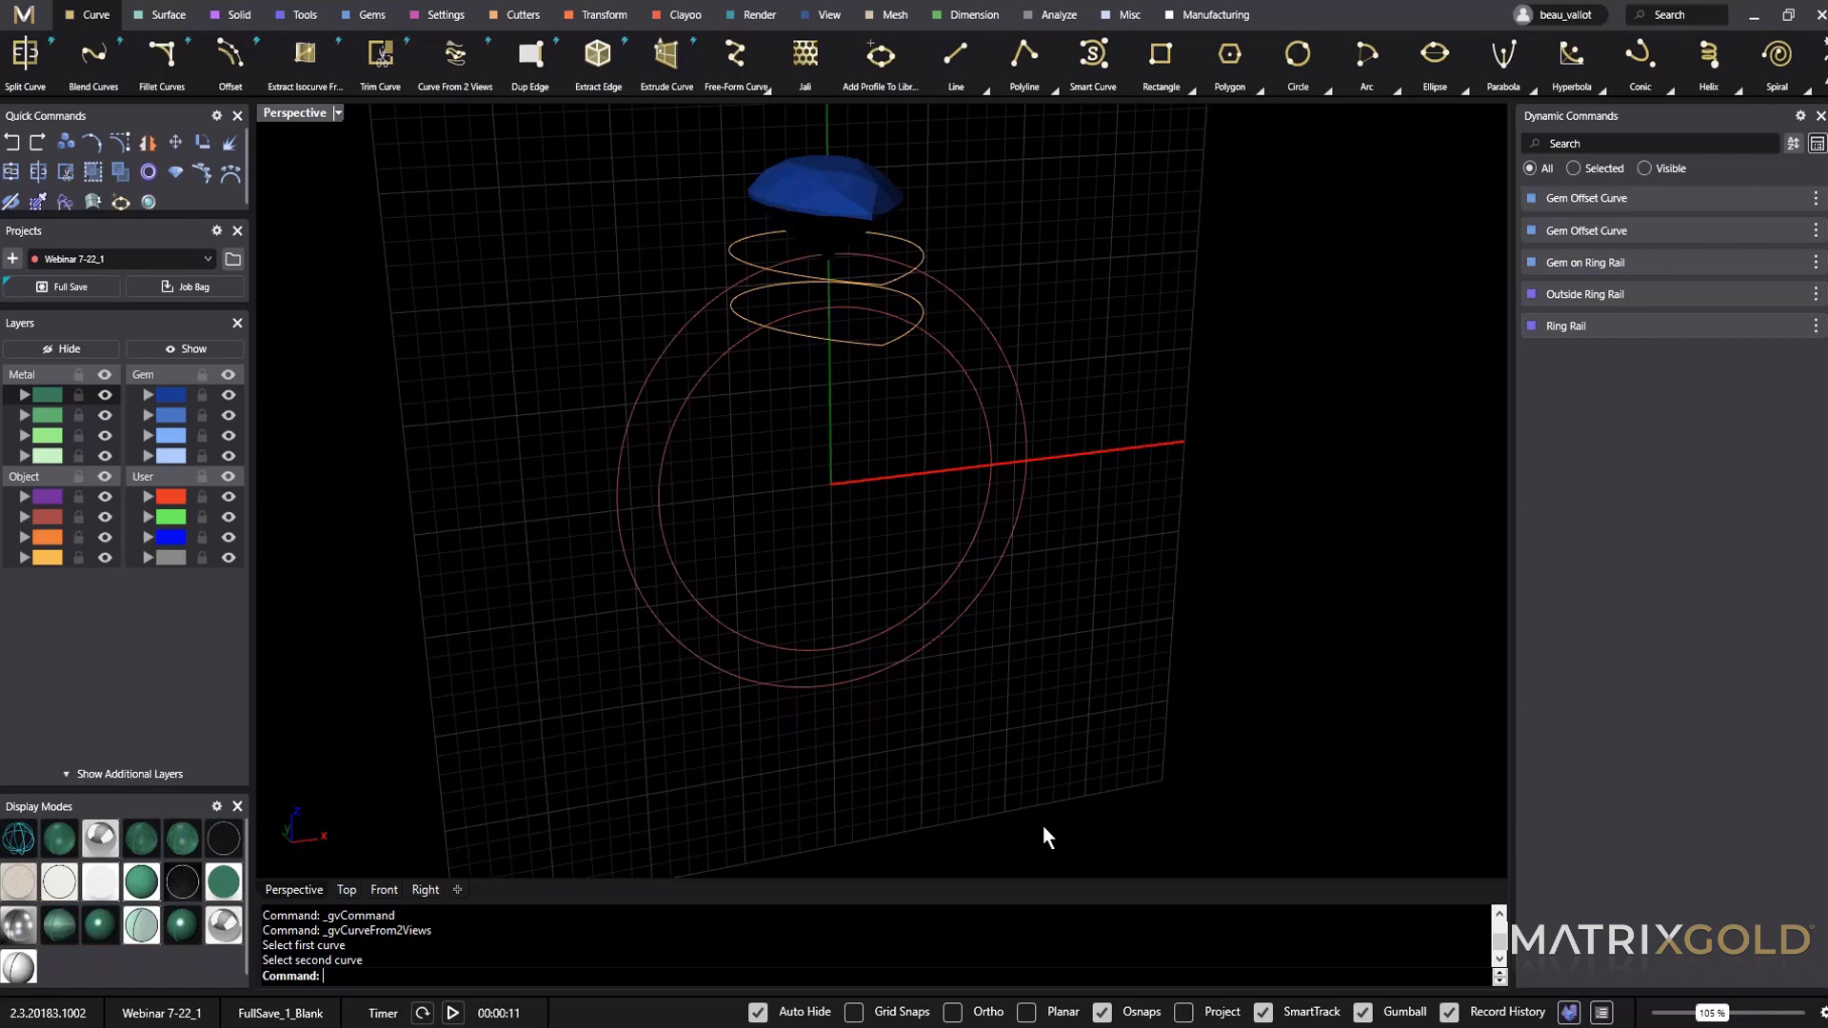
Run Curve From 2 Views on the inner ring rail and the lower gem offset curve, and accept the projected curves.
right_drag(1002, 829, 947, 698)
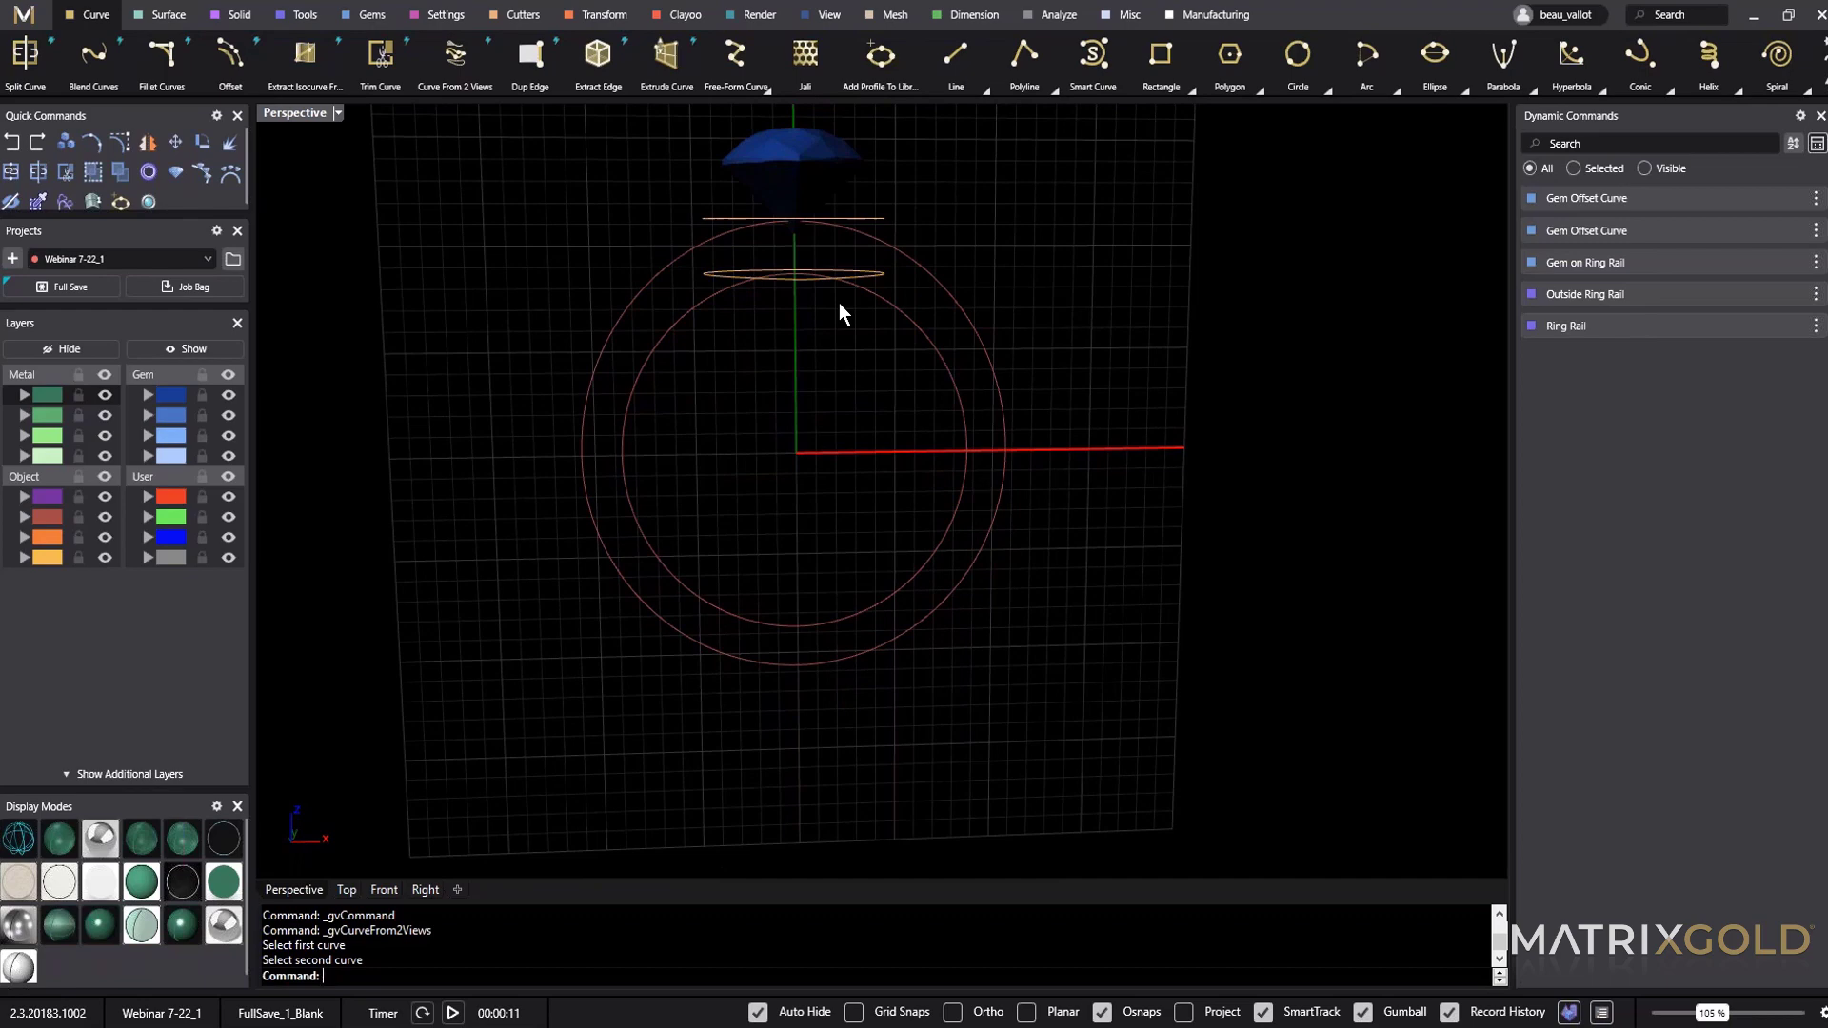
right_drag(838, 303, 866, 351)
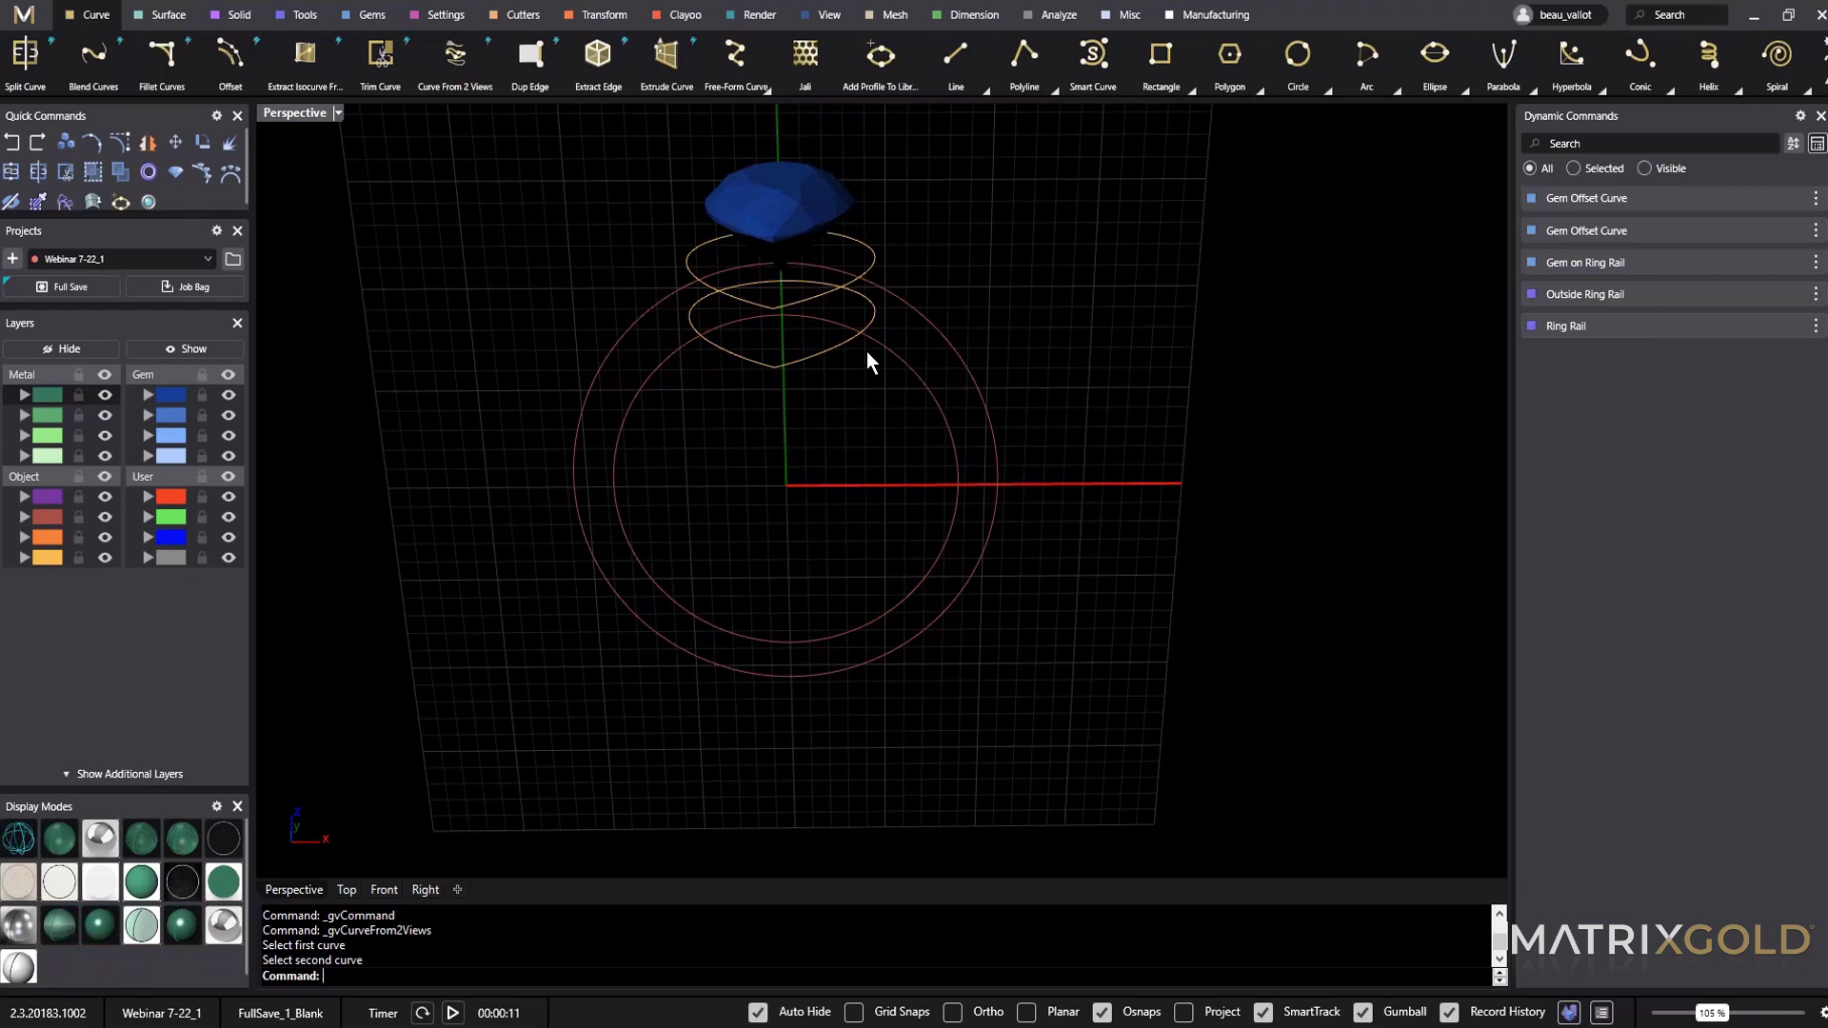
right_drag(859, 381, 853, 412)
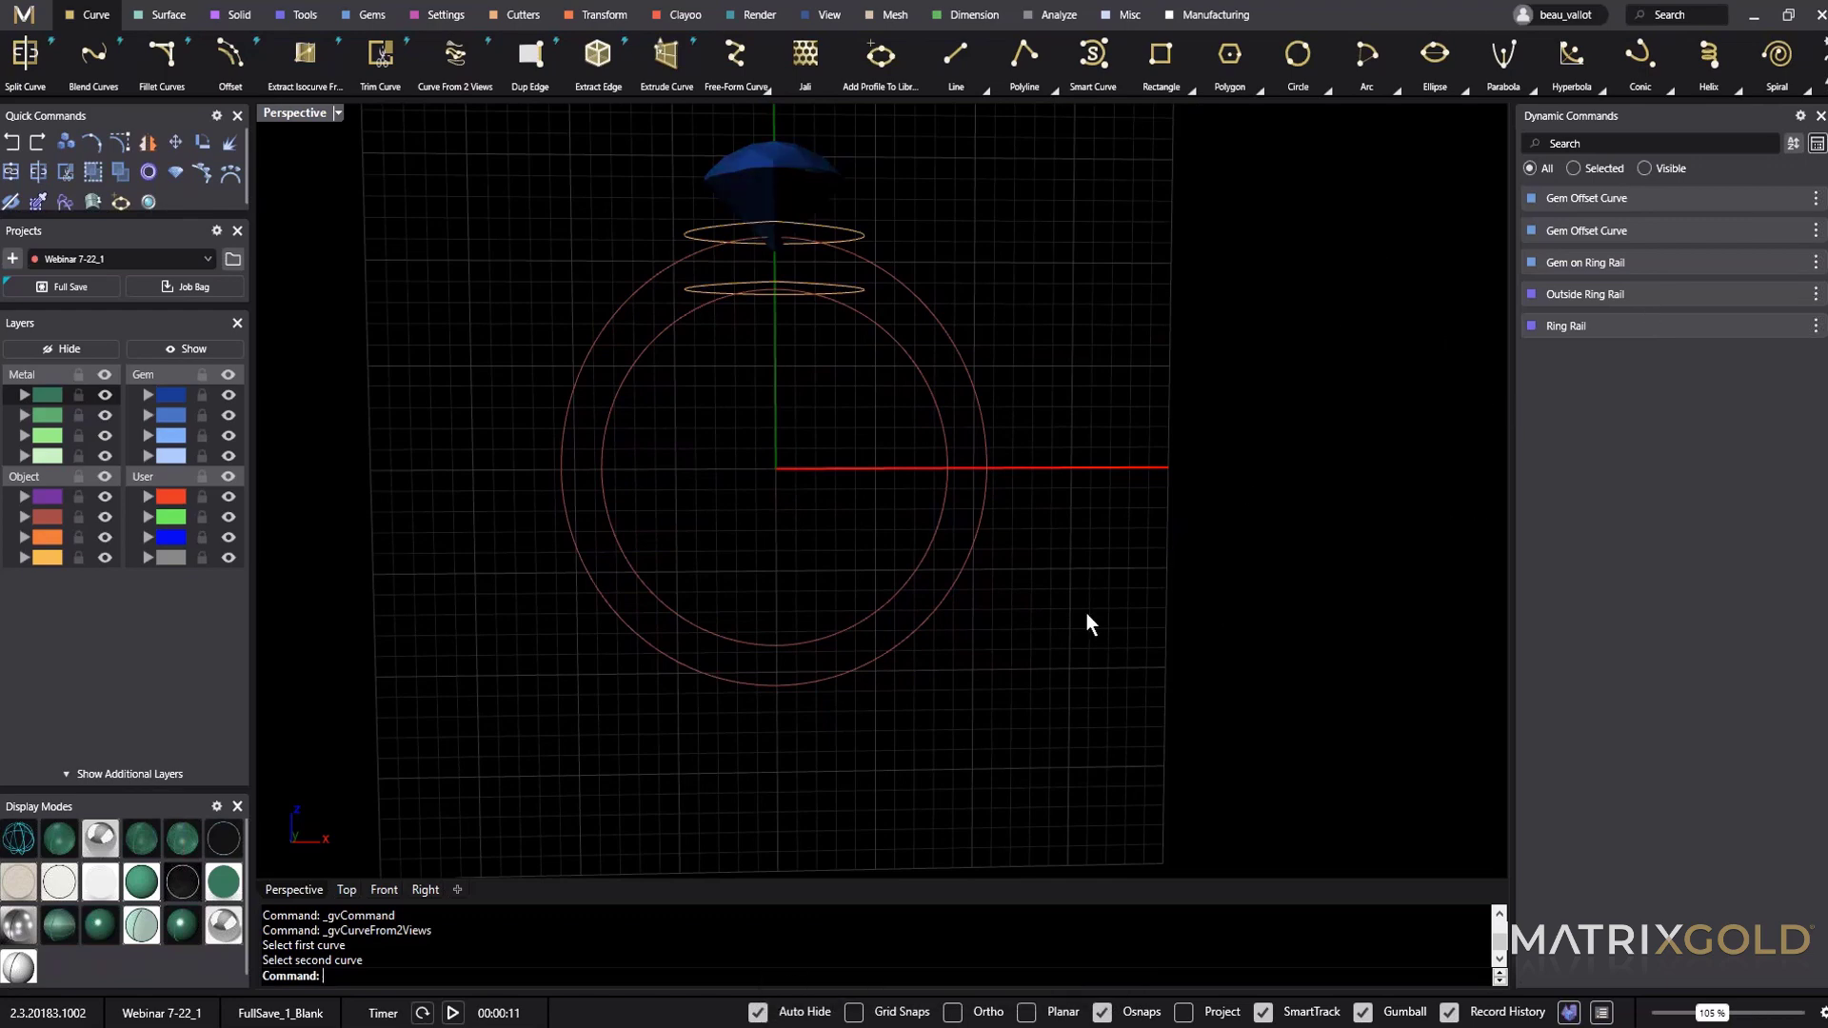
right_drag(817, 621, 848, 703)
right_click(848, 704)
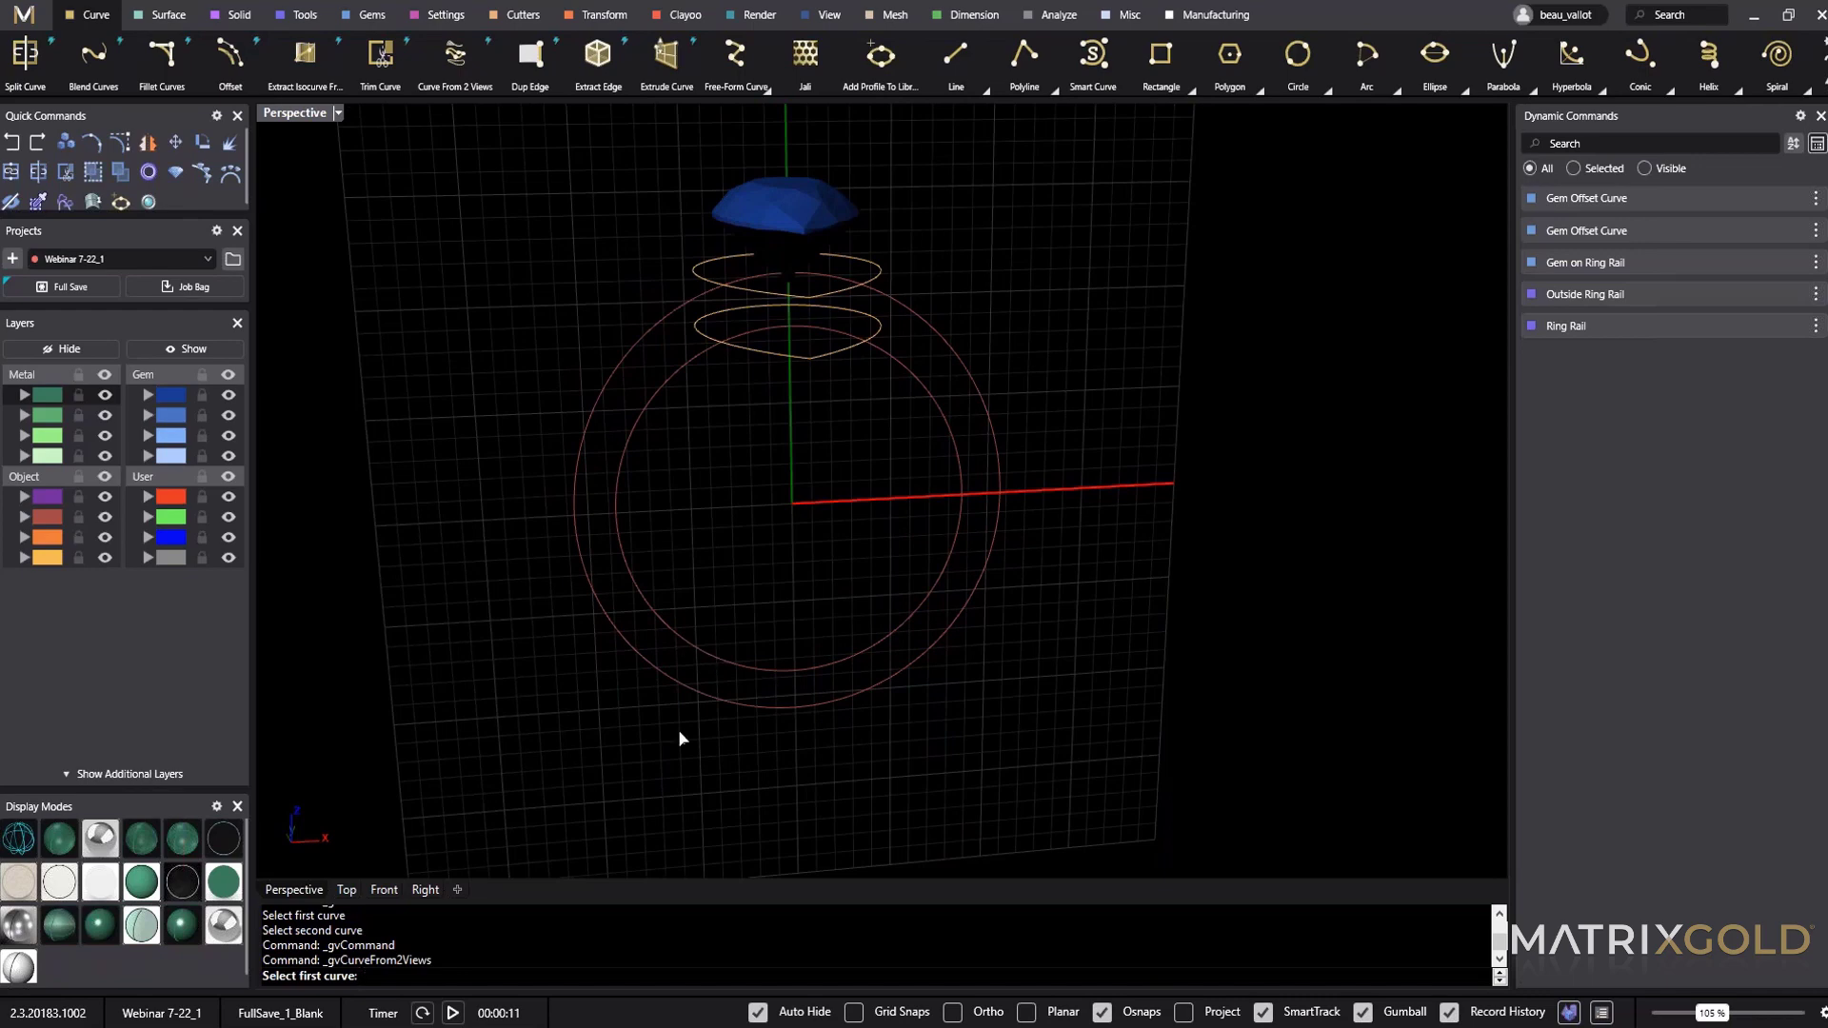
click(681, 633)
click(773, 361)
right_drag(1047, 607, 828, 524)
right_drag(816, 590, 1074, 591)
key(Return)
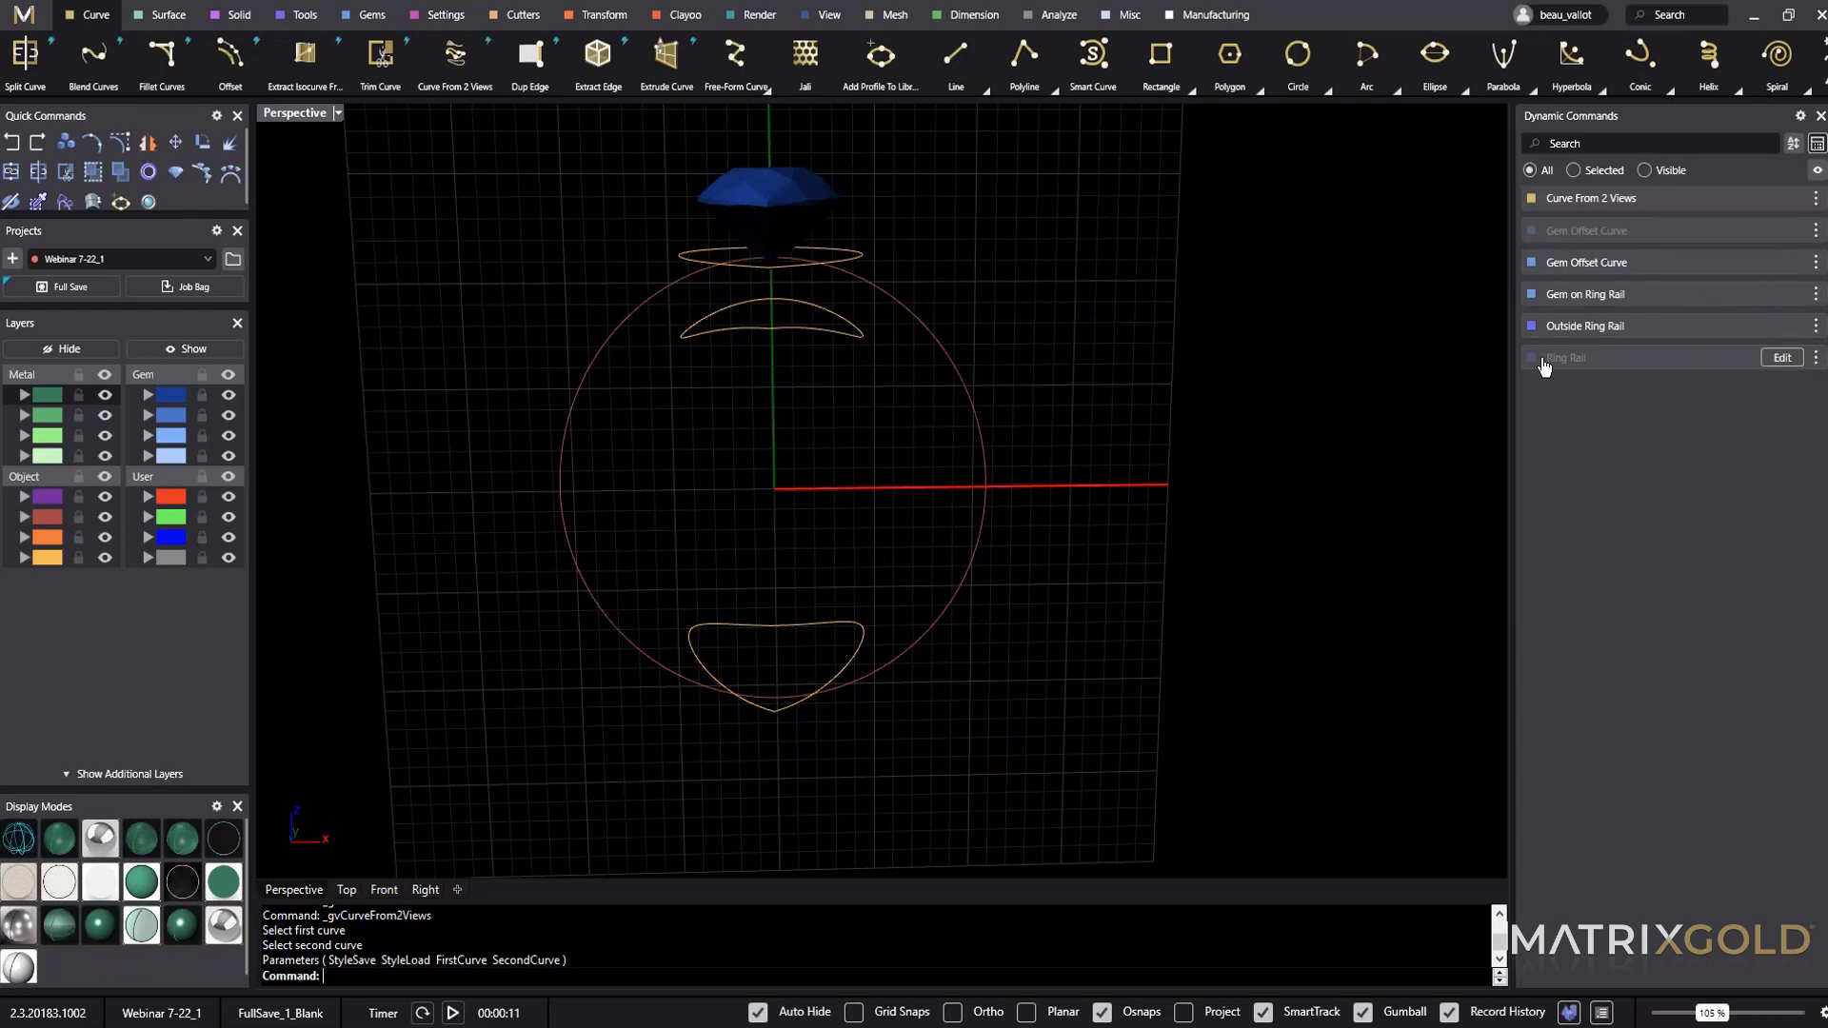
Show the hidden inner Ring Rail again and turn off Auto Hide.
right_drag(1209, 476, 1304, 444)
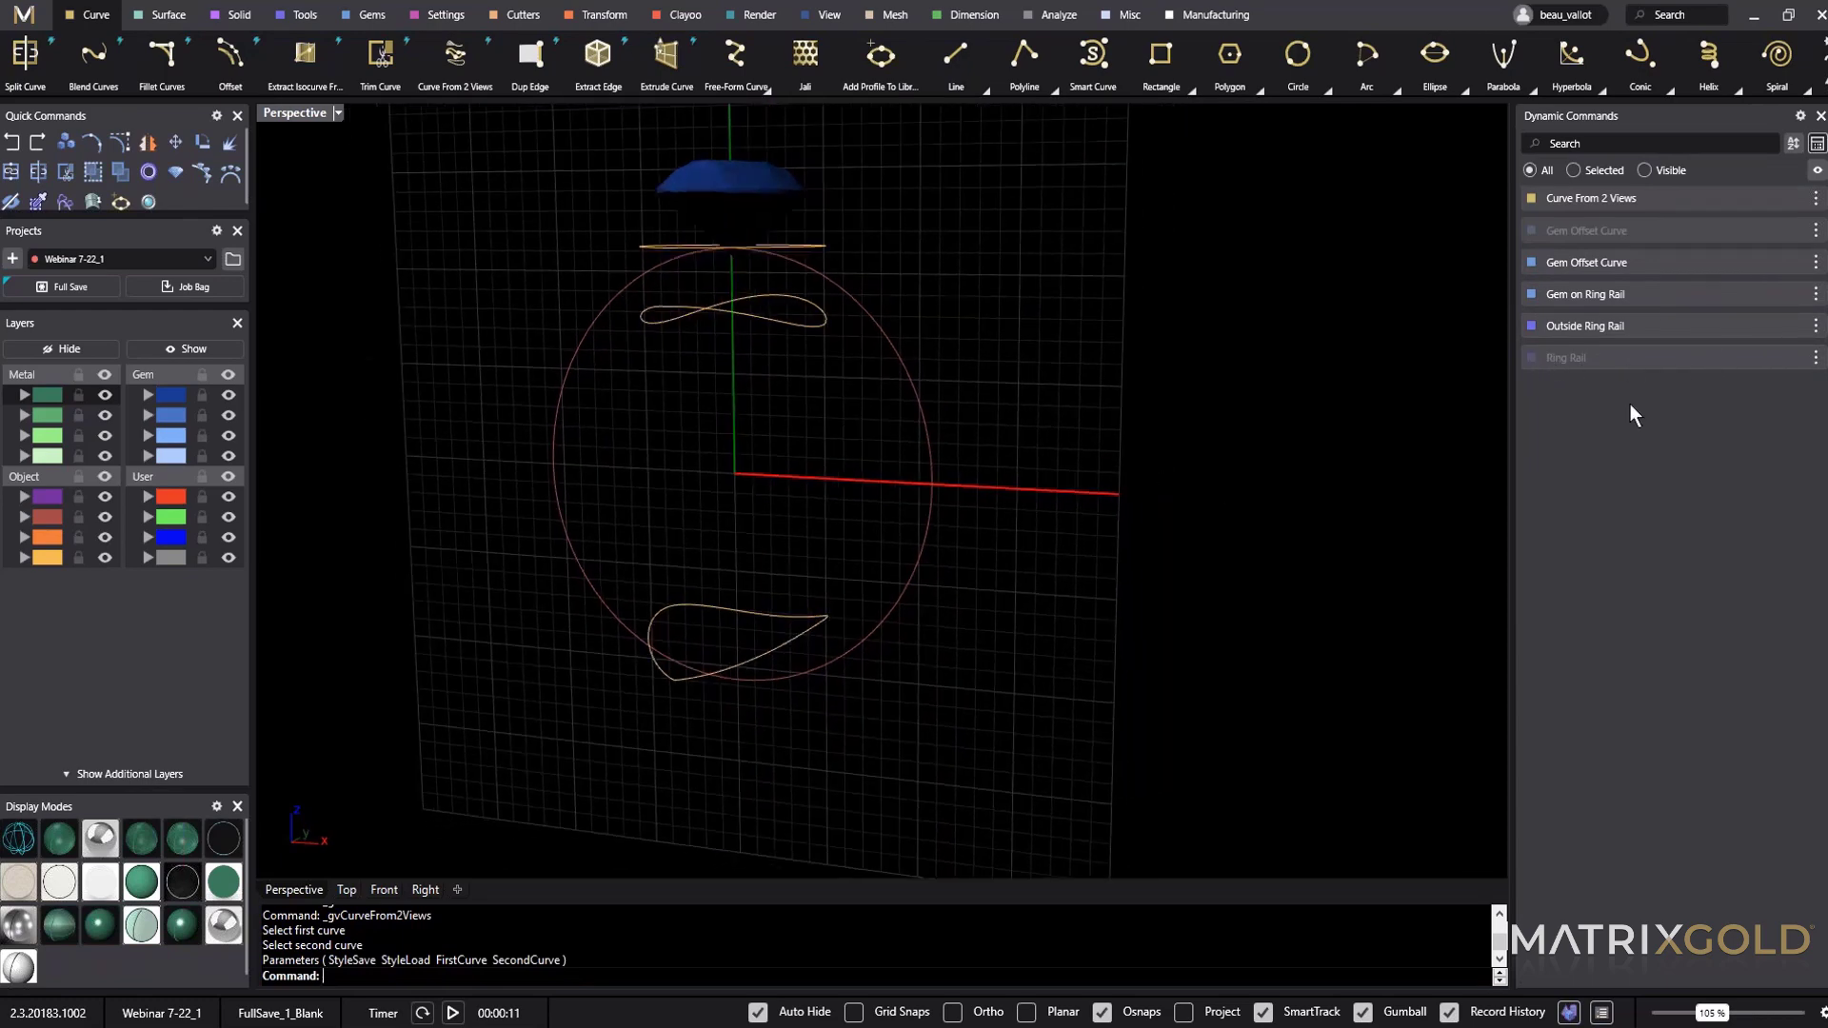
click(1816, 357)
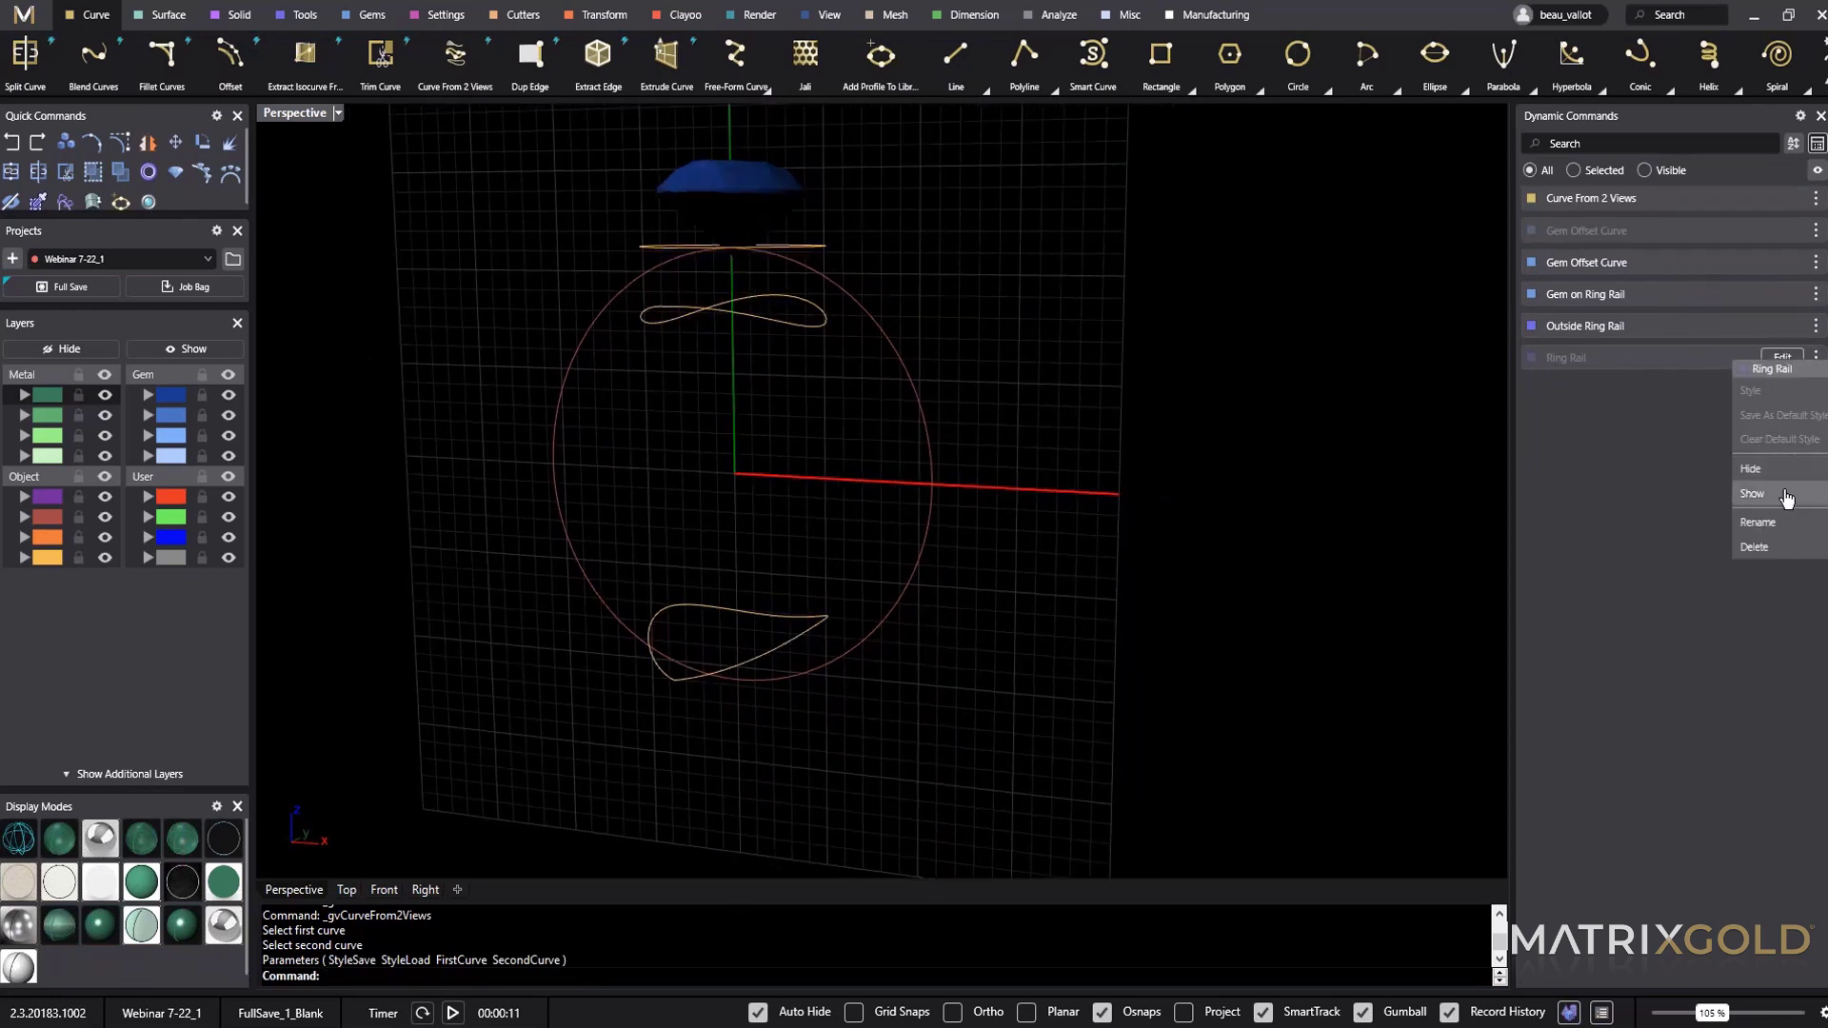
click(1788, 495)
right_drag(1122, 647, 796, 879)
click(760, 1014)
right_drag(809, 610, 718, 273)
scroll(717, 272, up, 4)
shift+right_drag(648, 467, 472, 134)
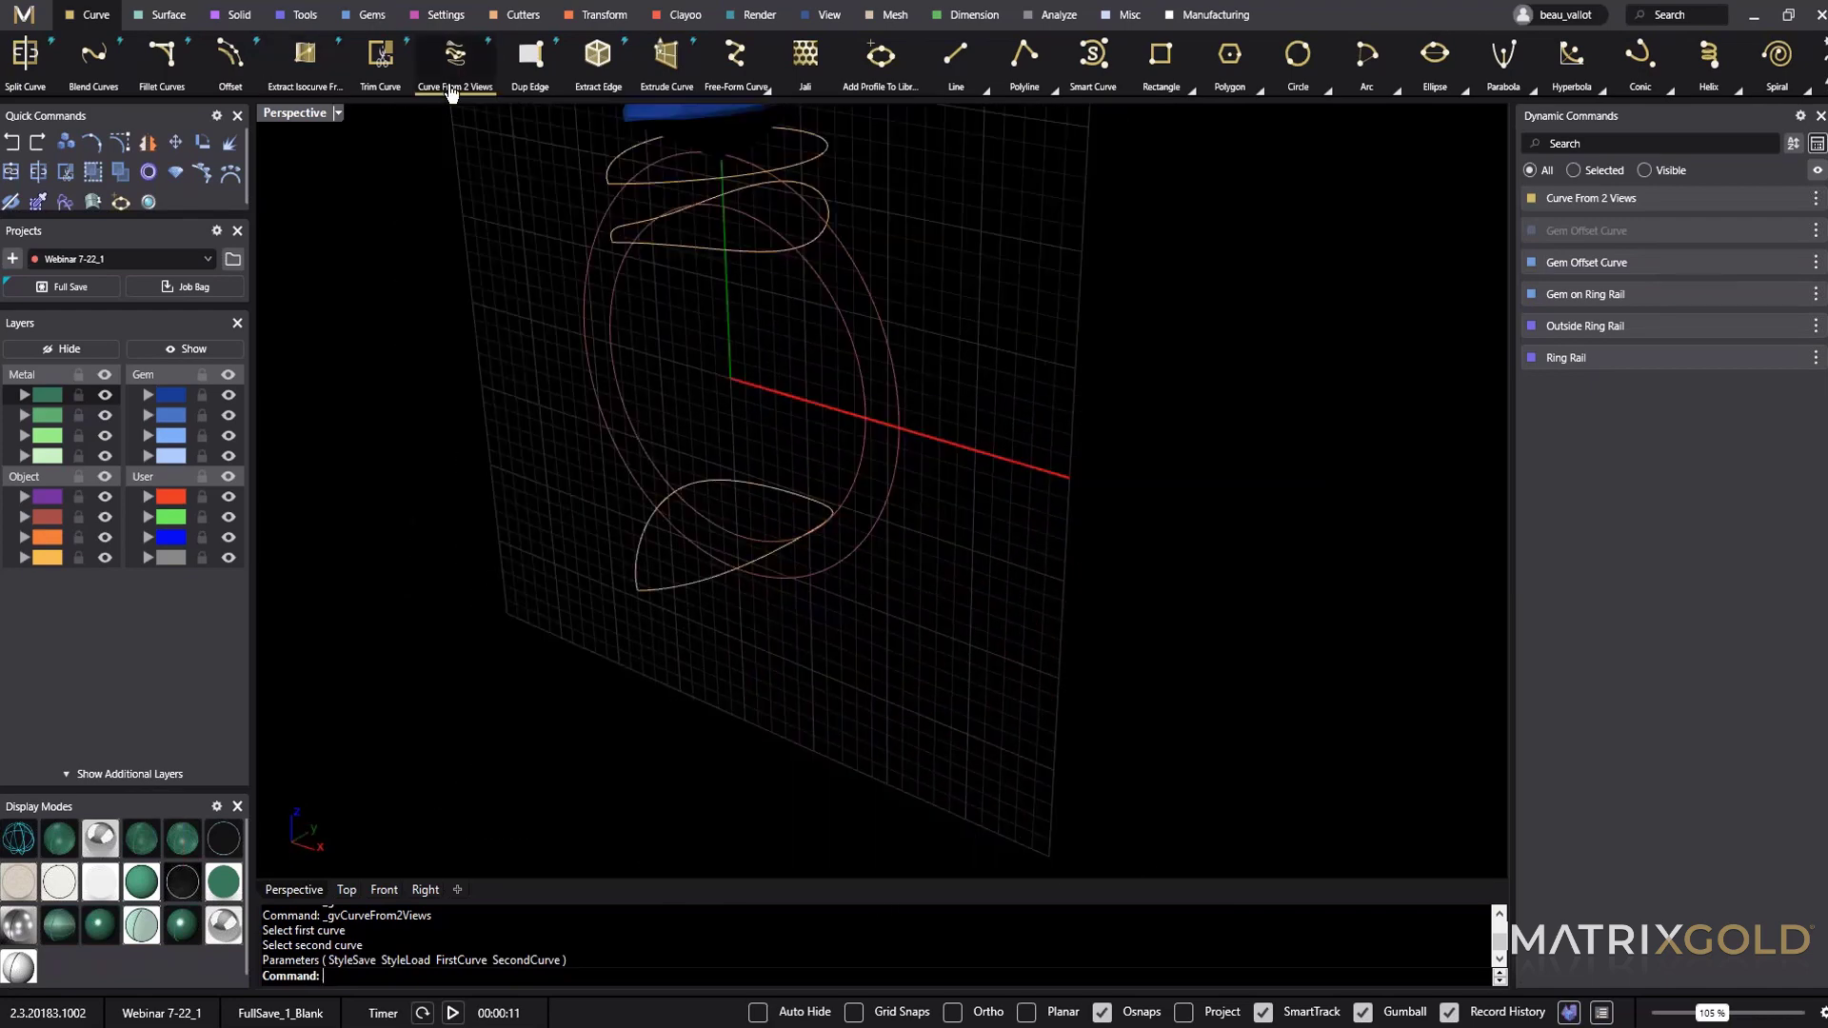
Try Curve From 2 Views on the outside ring rail and the upper gem offset curve, and undo it.
click(445, 86)
click(584, 286)
click(612, 186)
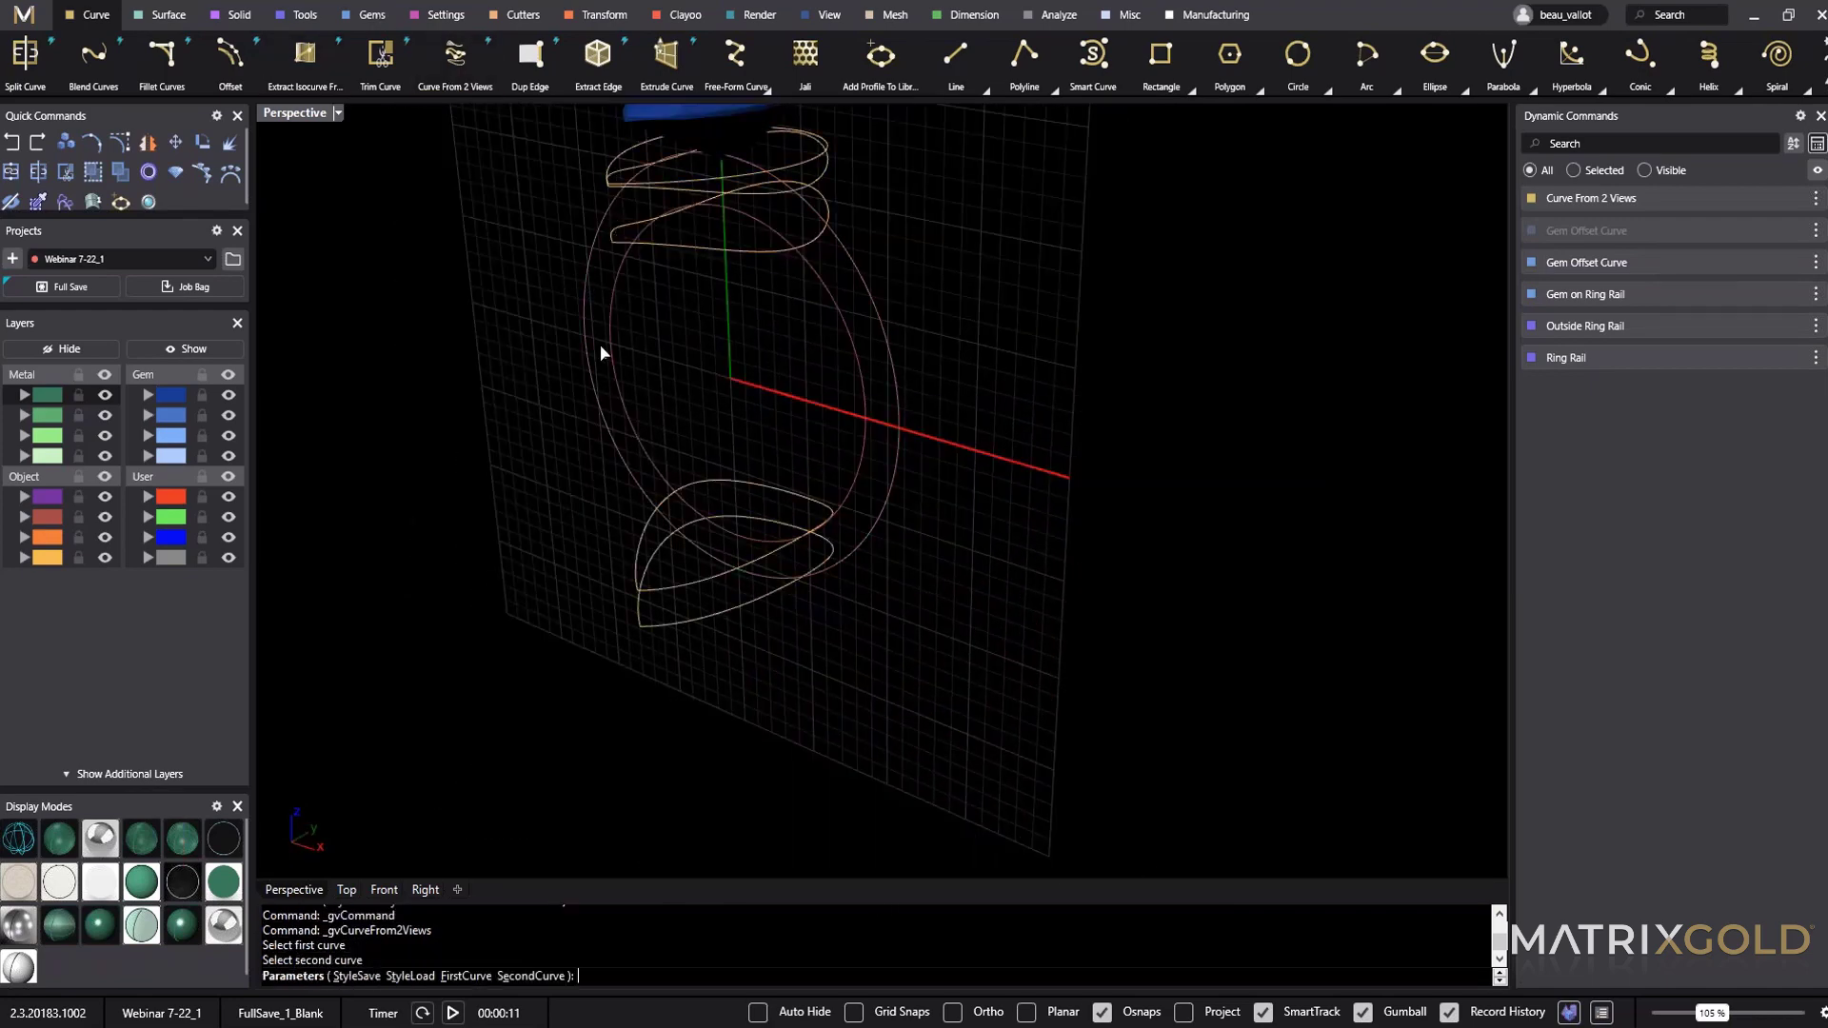
right_drag(619, 225, 935, 214)
click(842, 151)
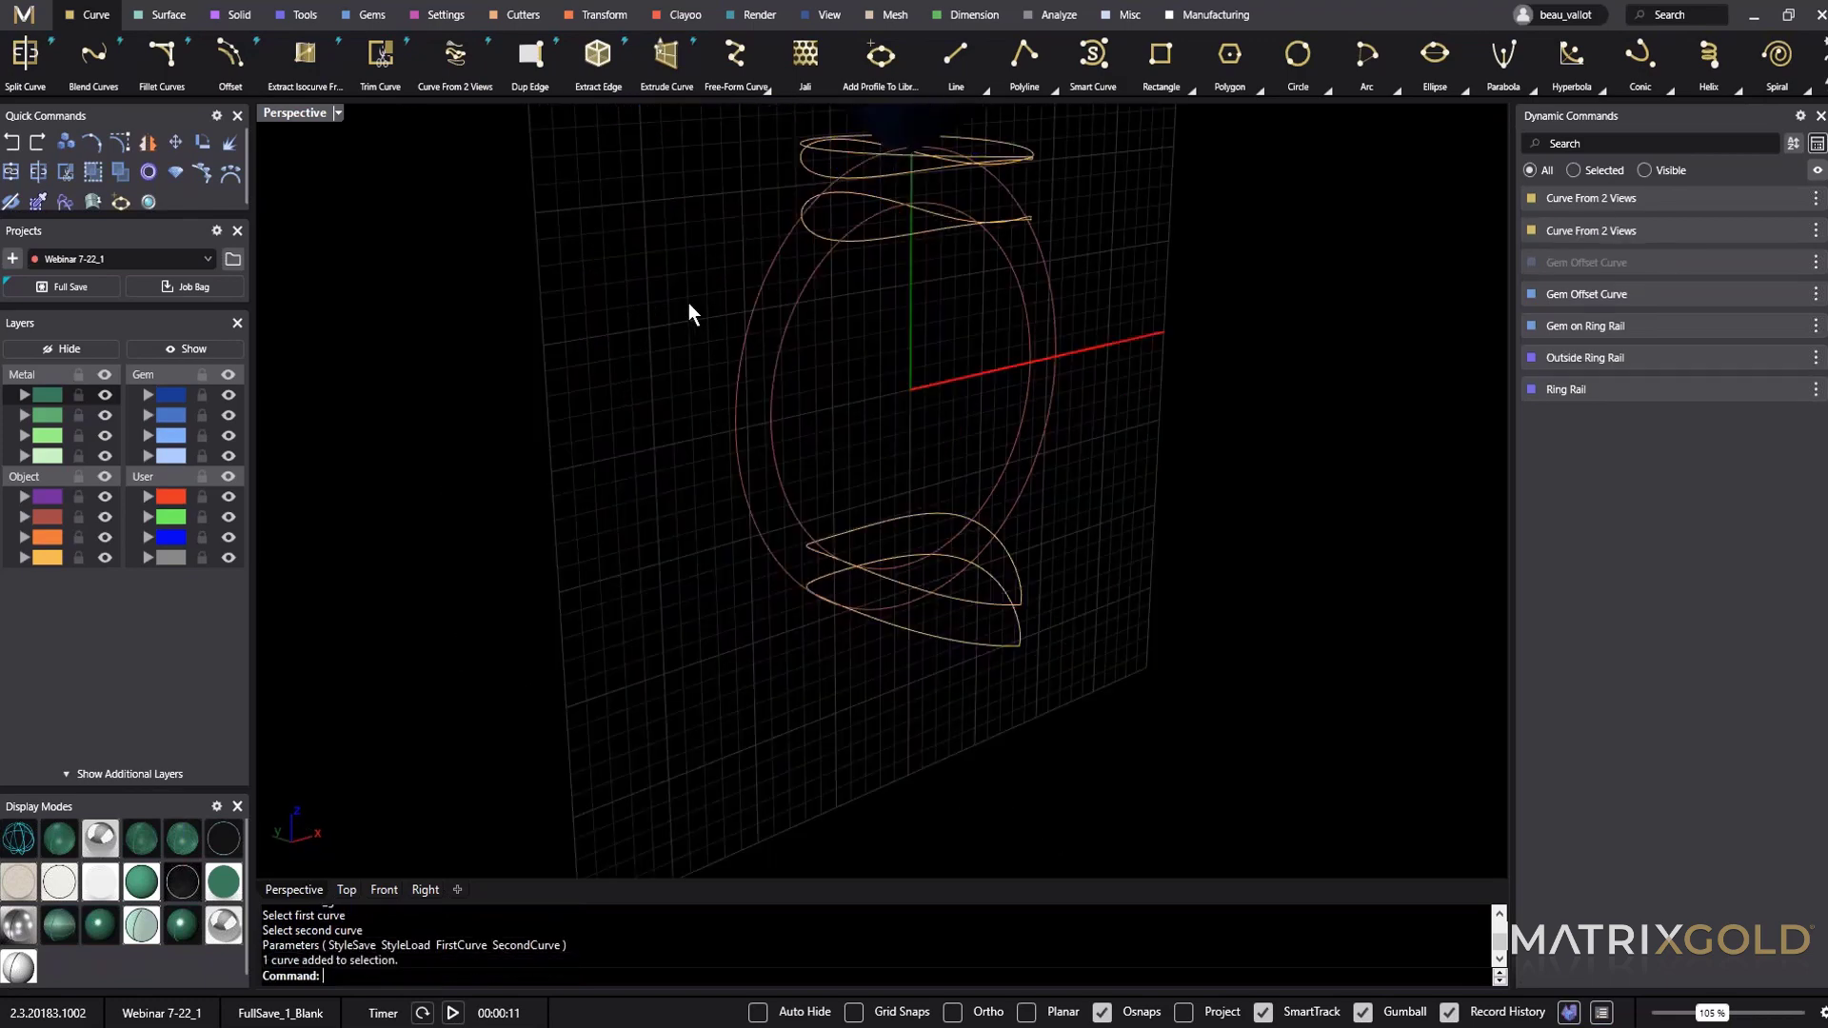
click(830, 170)
key(ctrl+z)
With Auto Hide on, project the upper gem offset curve onto the outside ring rail using Curve From 2 Views.
right_drag(798, 333, 943, 519)
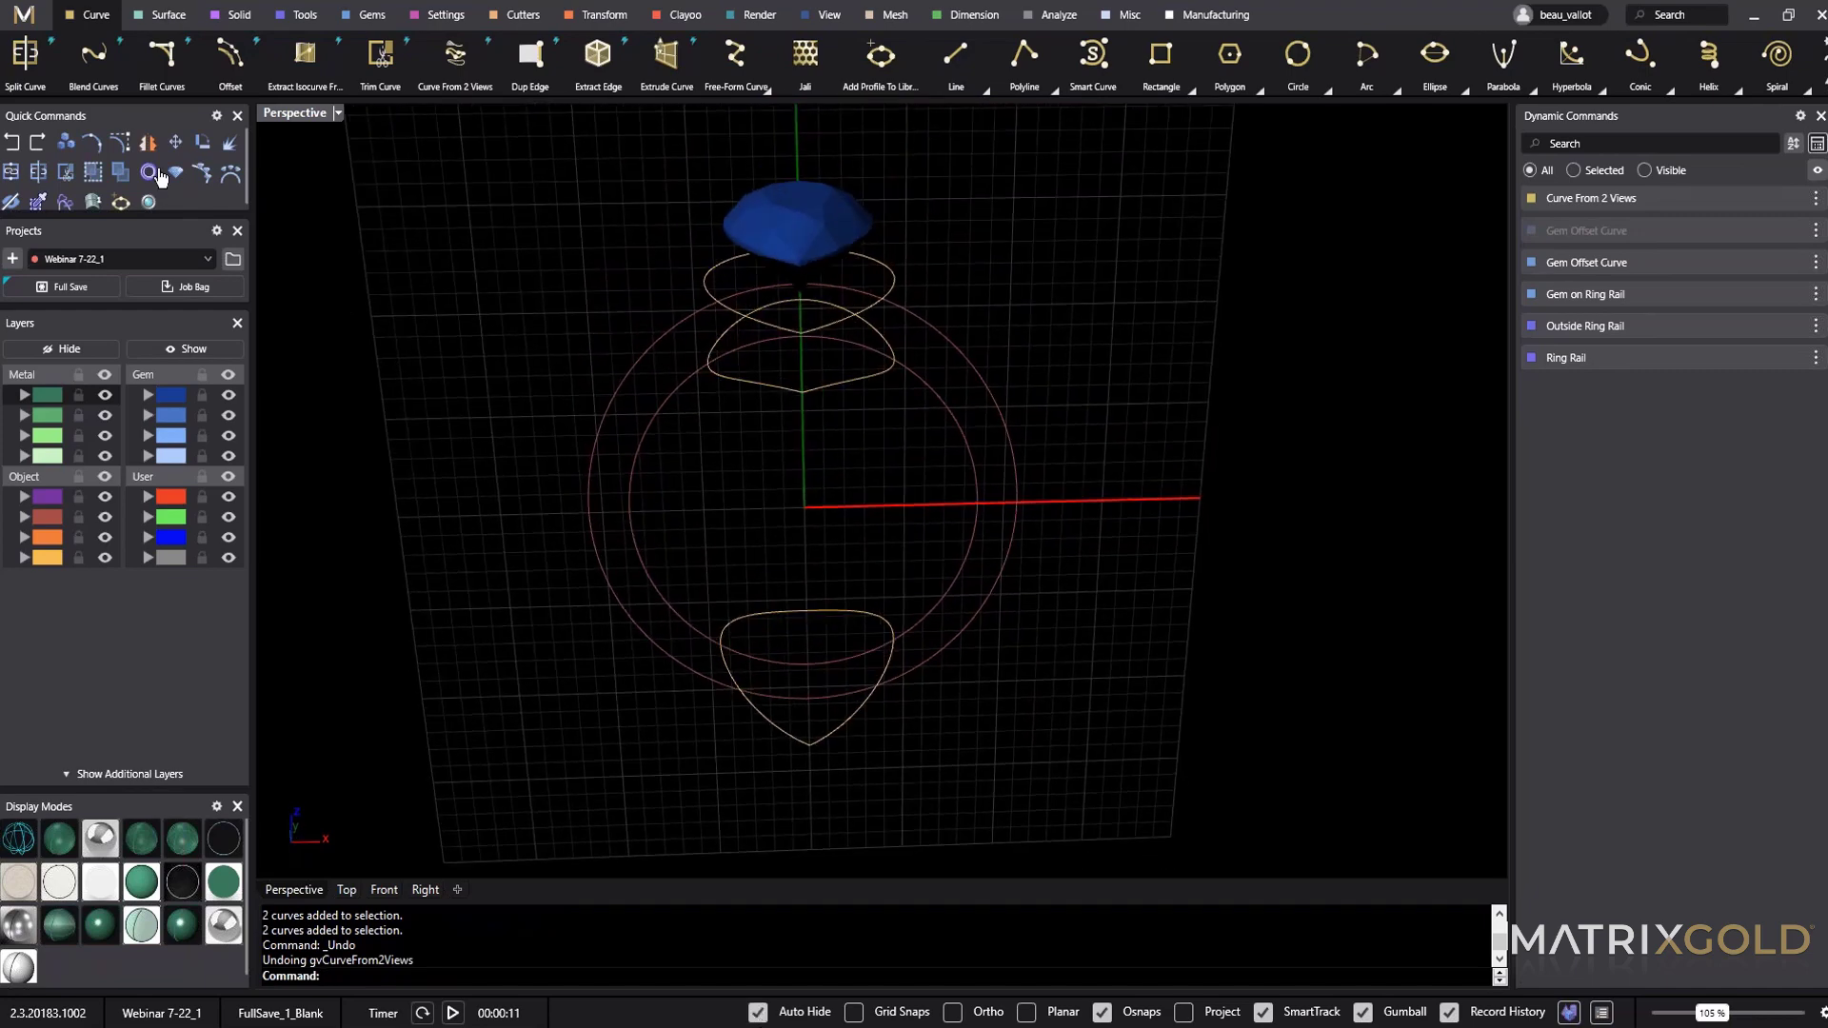
click(459, 59)
click(664, 337)
click(703, 288)
Select the two unwanted projected curves at the bottom of the ring and hide them.
shift+click(712, 716)
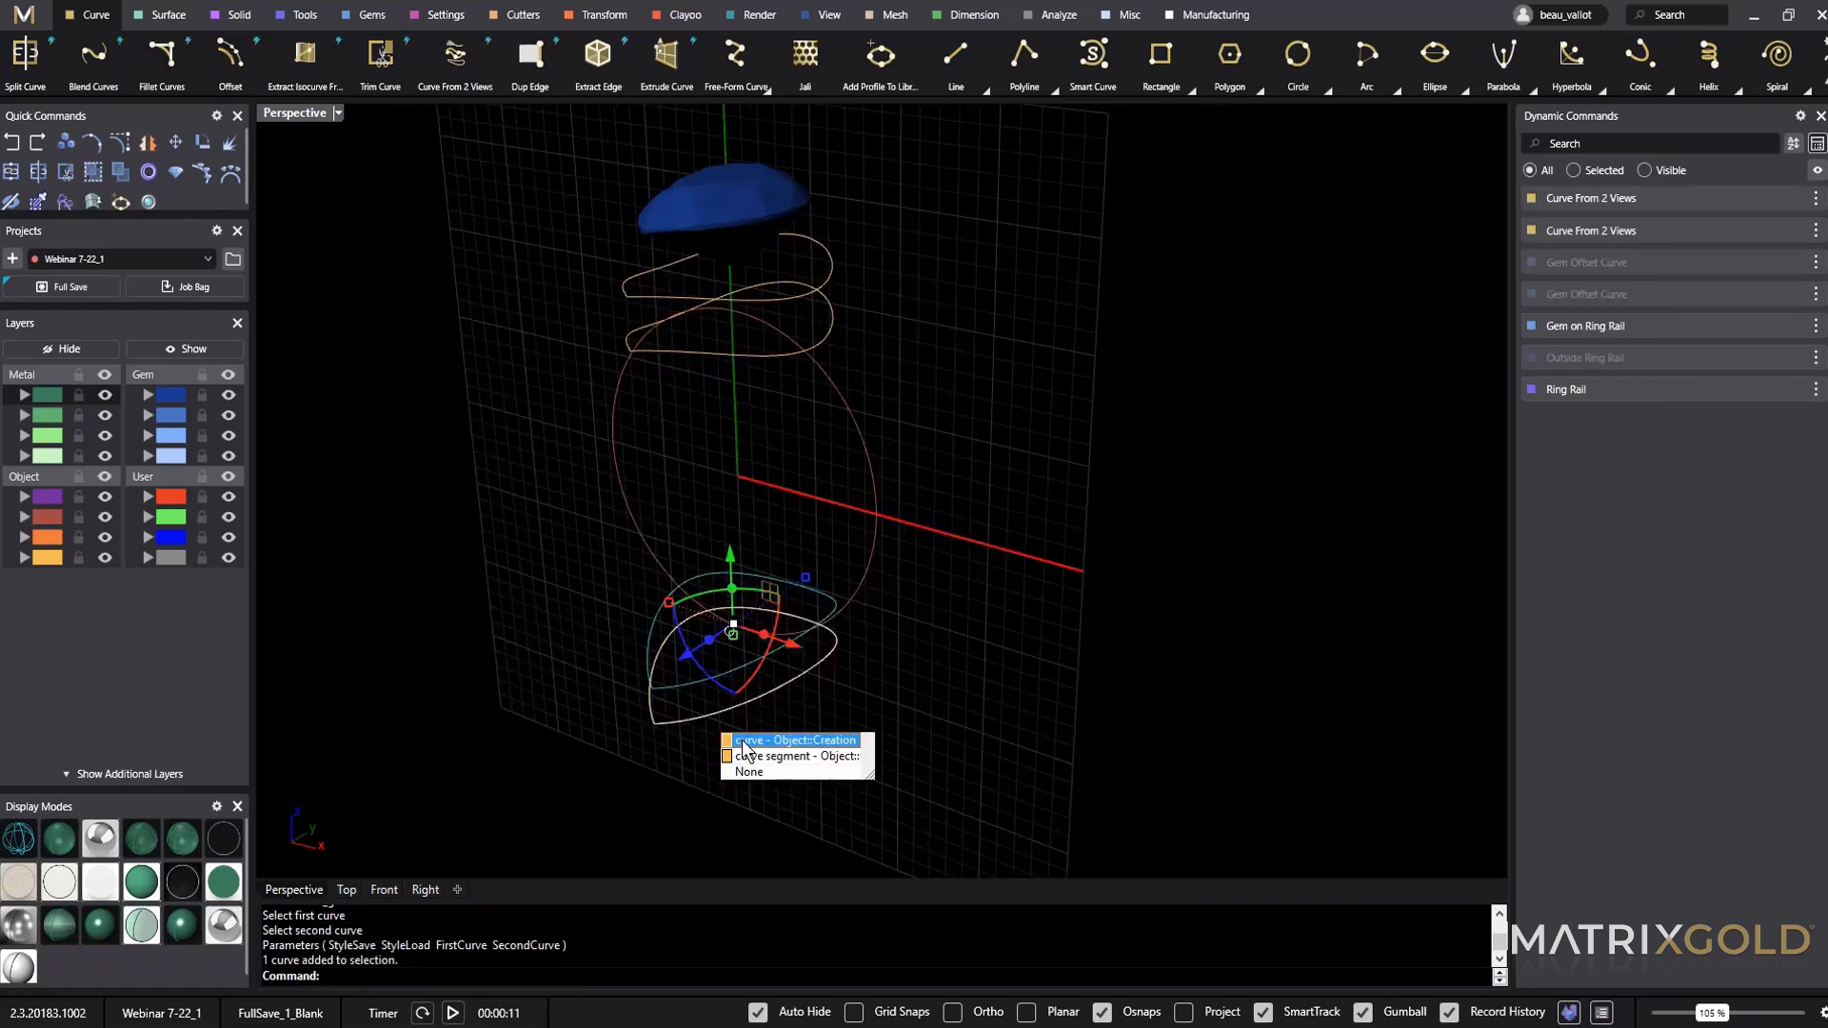
shift+click(834, 735)
text(gvH)
key(Return)
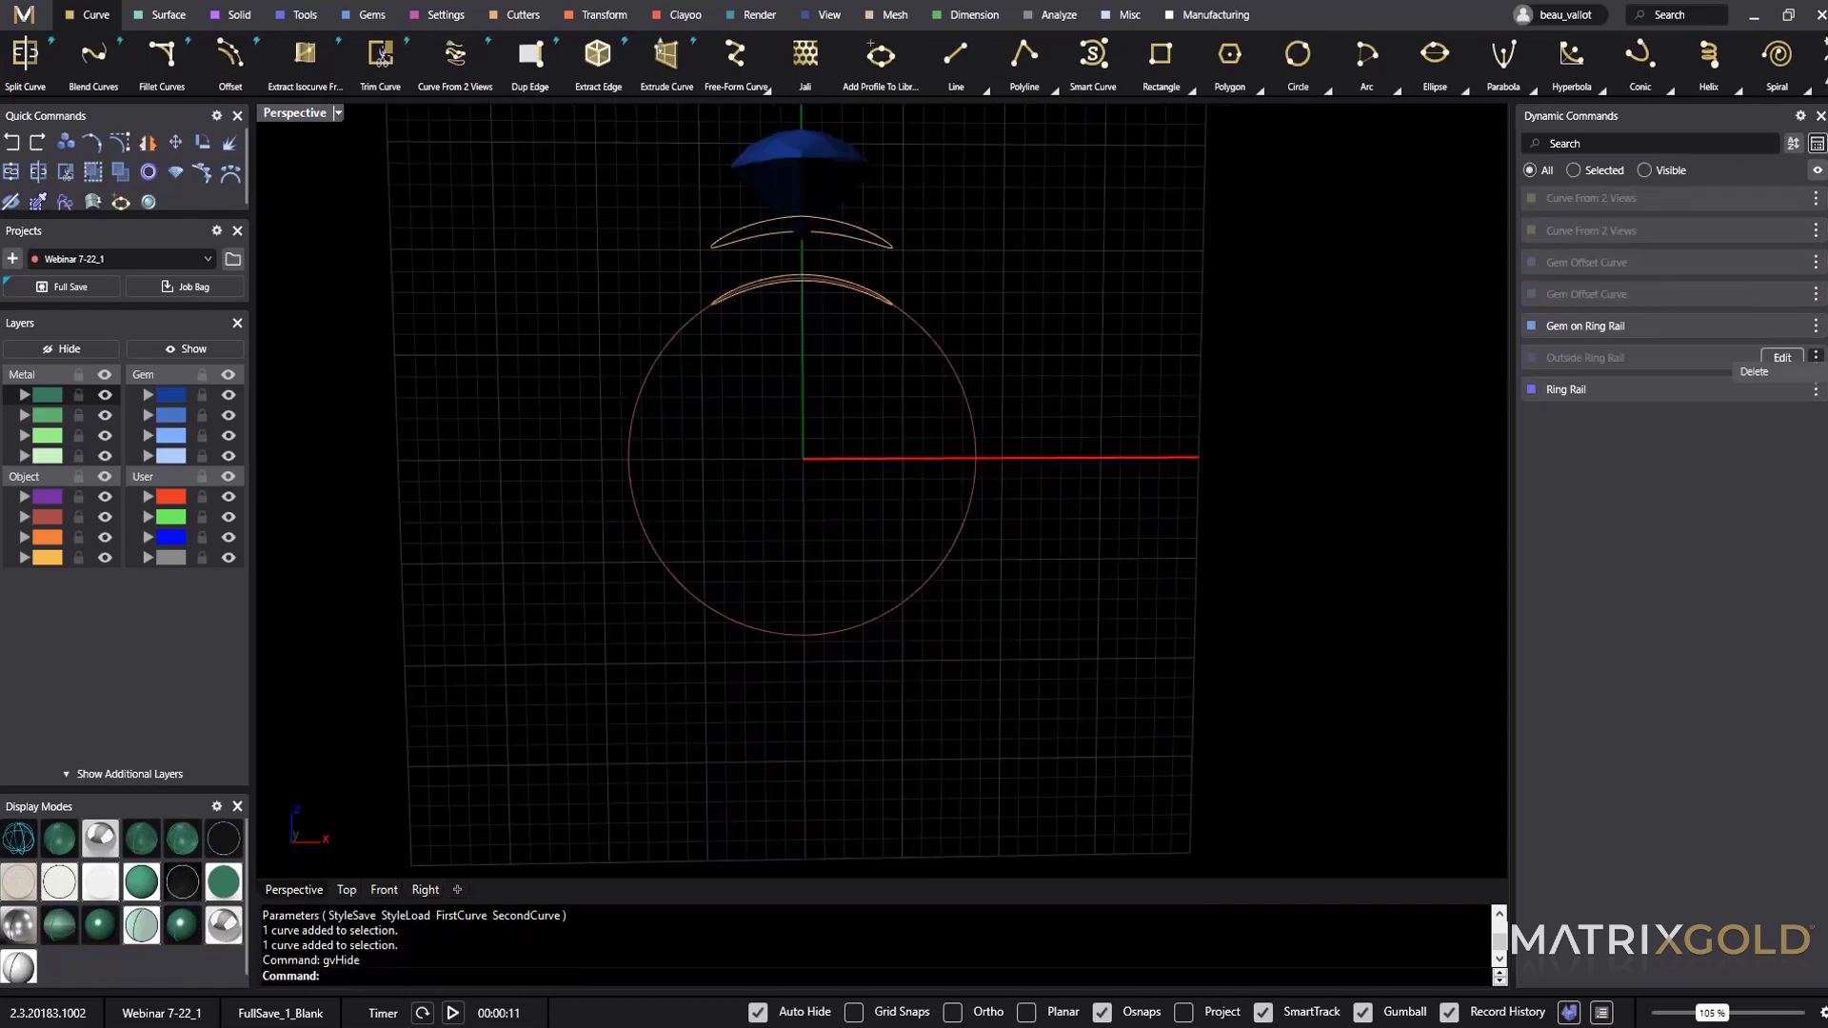
Show the hidden Outside Ring Rail again.
click(1816, 359)
click(1789, 493)
right_drag(1186, 419, 1378, 397)
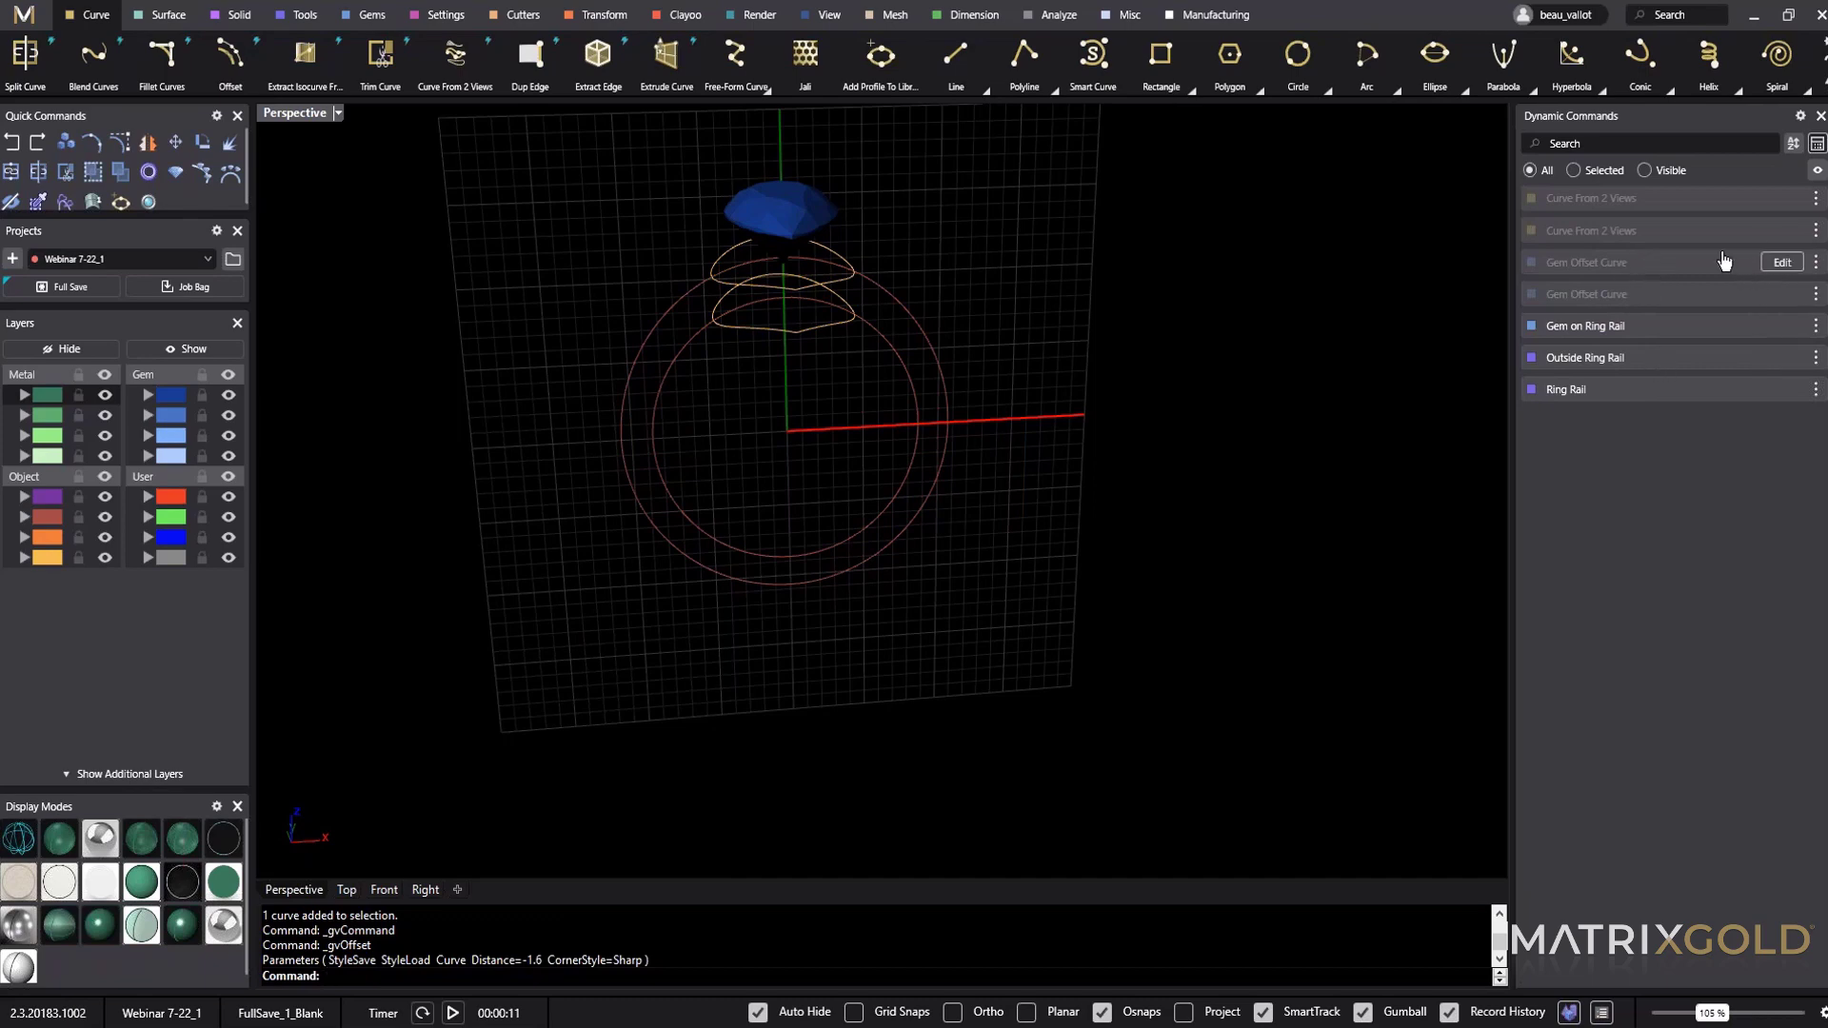
Rename the upper Gem Offset Curve command in the history list as Top V Rail.
click(1815, 264)
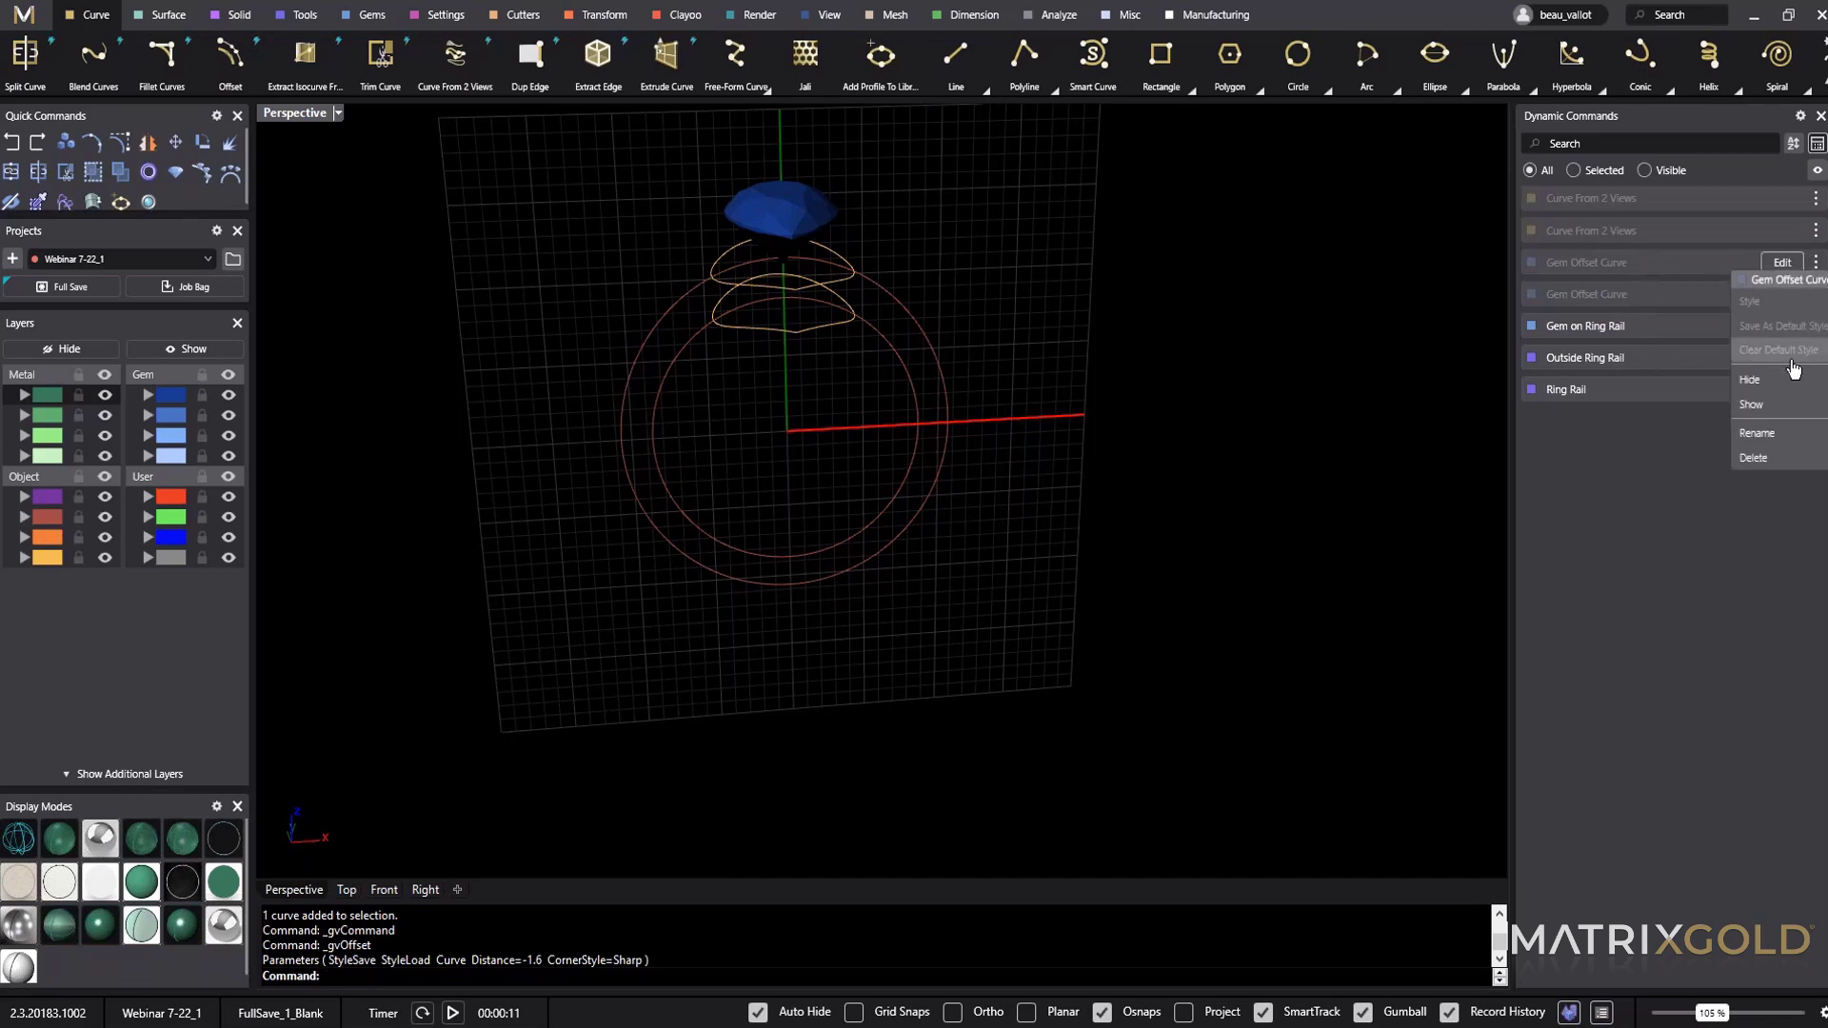
click(1776, 438)
text(Top)
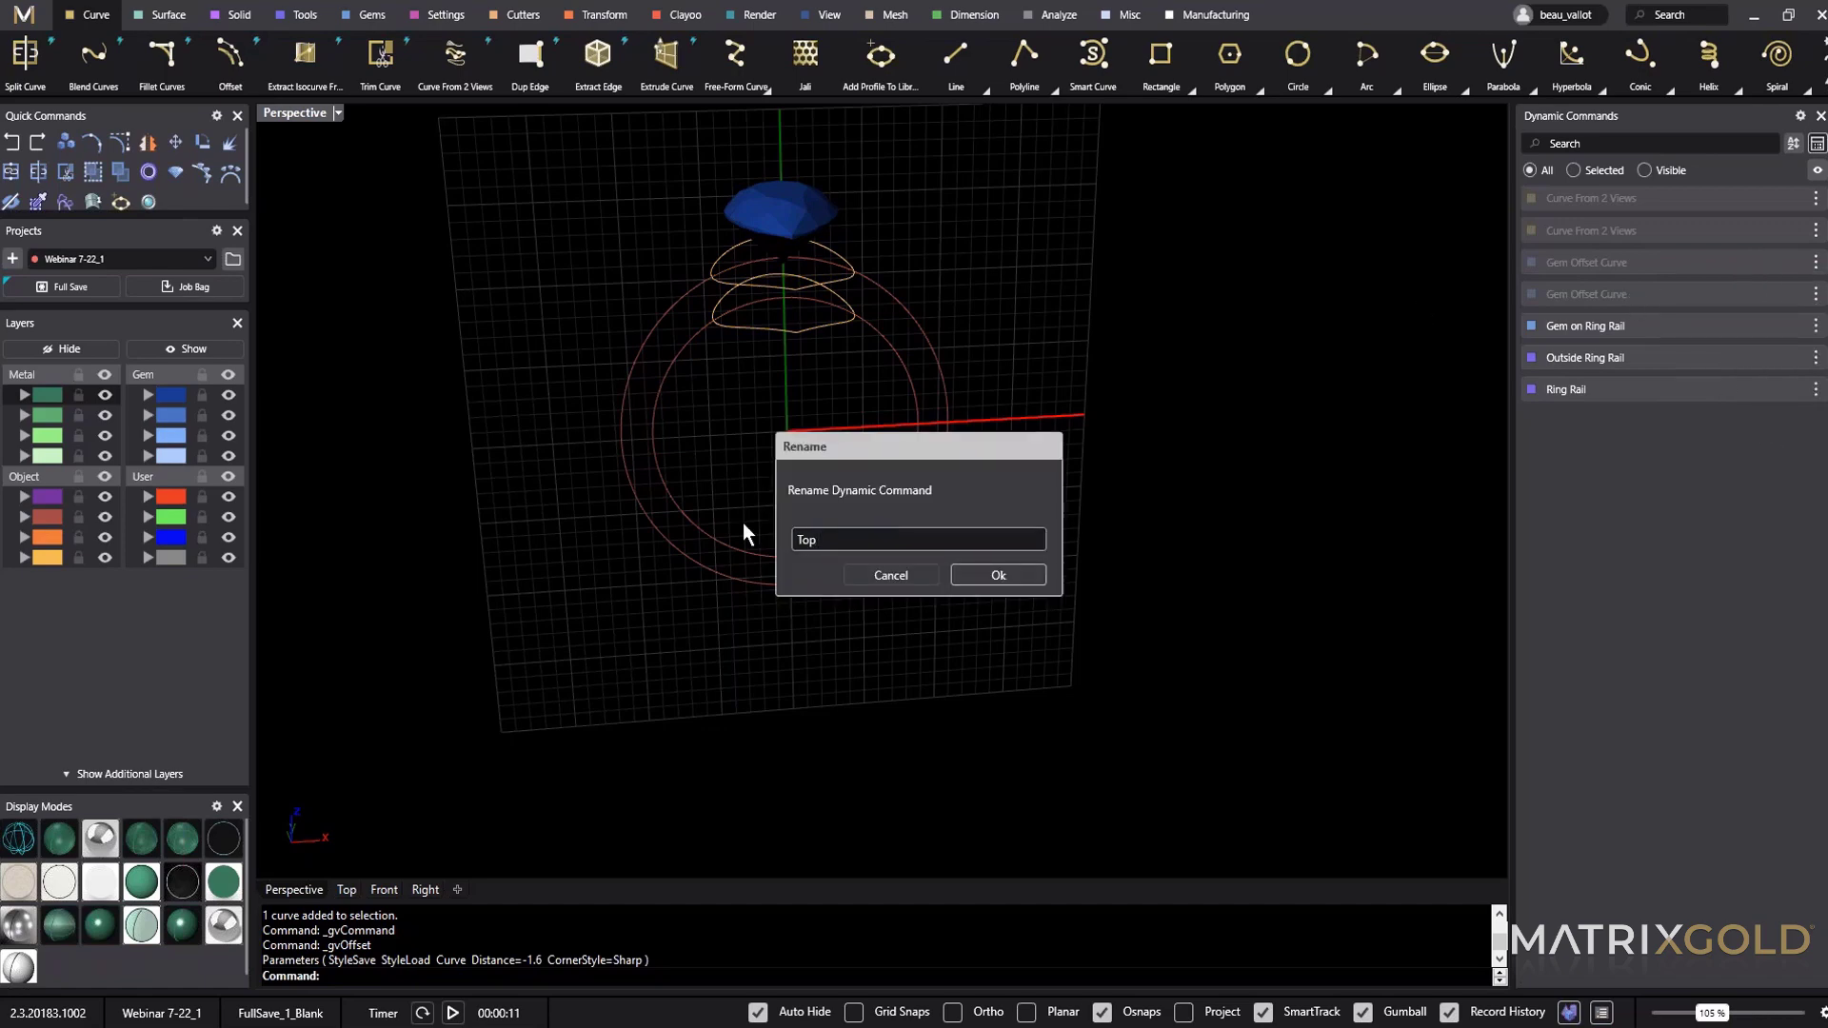
text( V Rail)
key(Return)
Rename the remaining lower Gem Offset Curve command as Bottom V Rail.
click(1815, 294)
click(1757, 461)
text(Bottom V Rail)
click(1017, 588)
right_drag(1116, 585, 1051, 579)
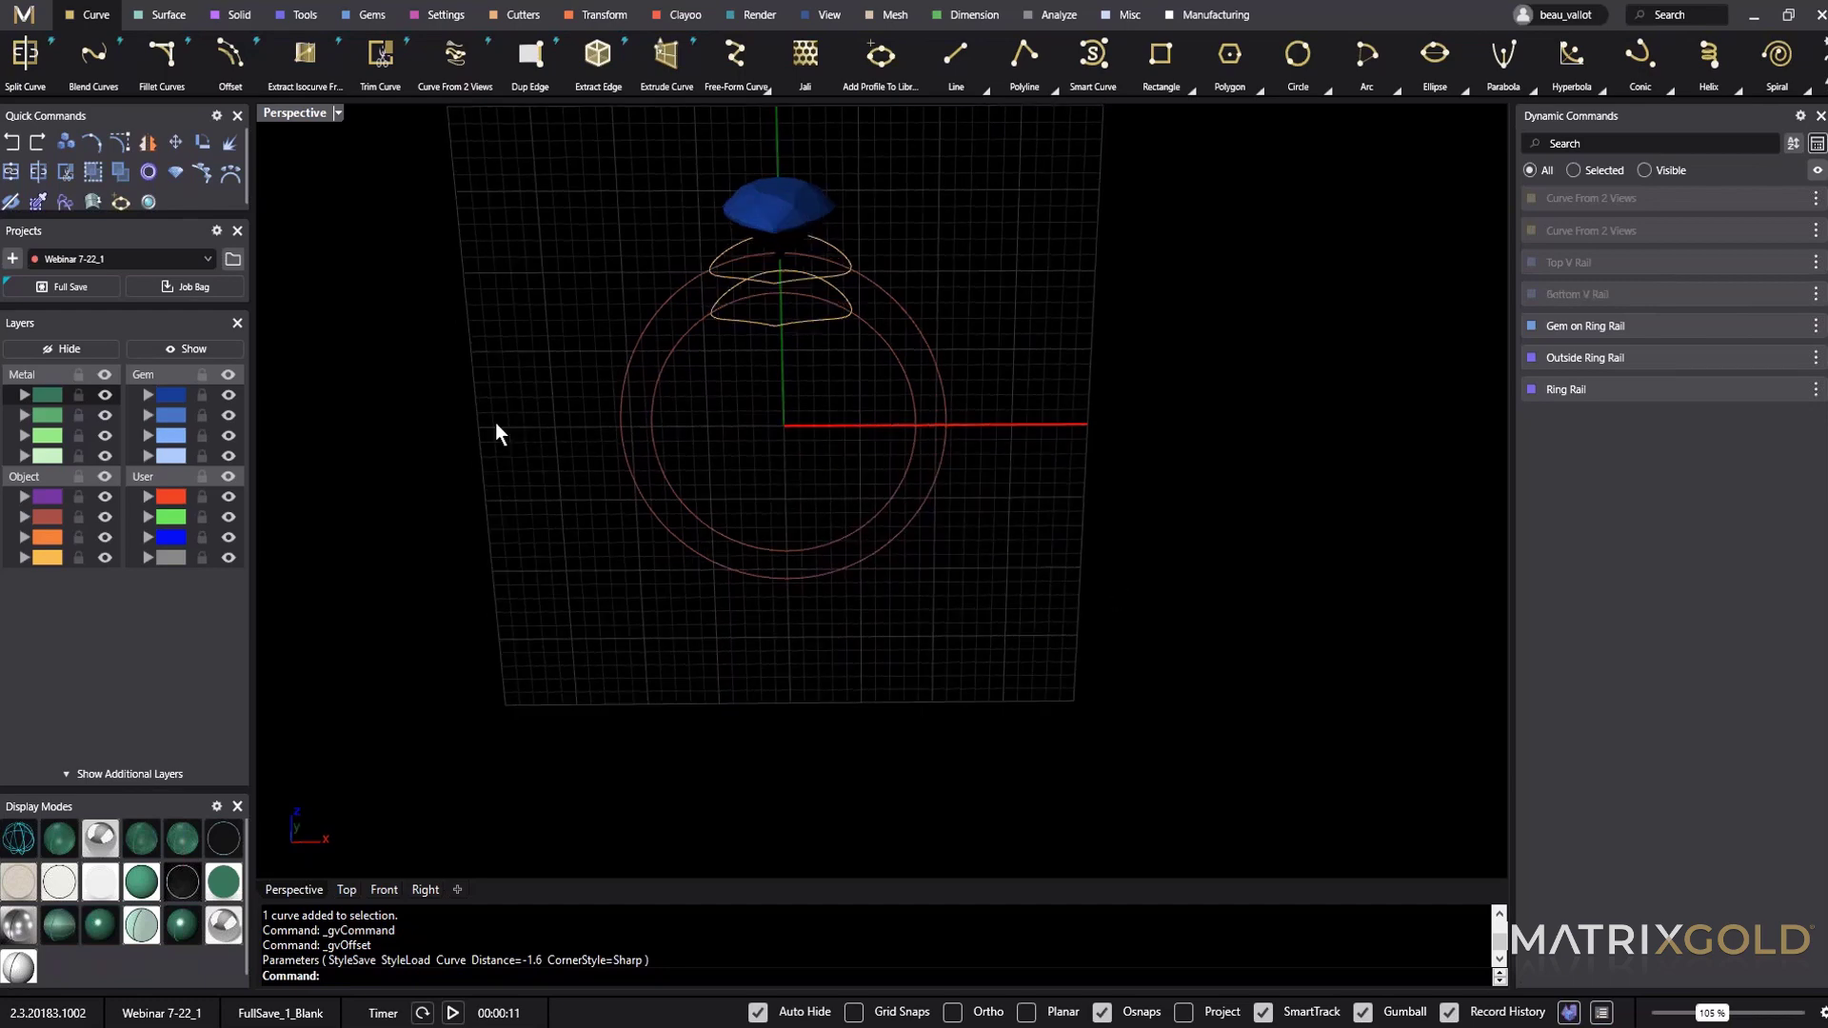
Create a Blend Curves between the outside ring rail and the upper projected pear-shaped curve.
shift+right_drag(1141, 434, 1408, 484)
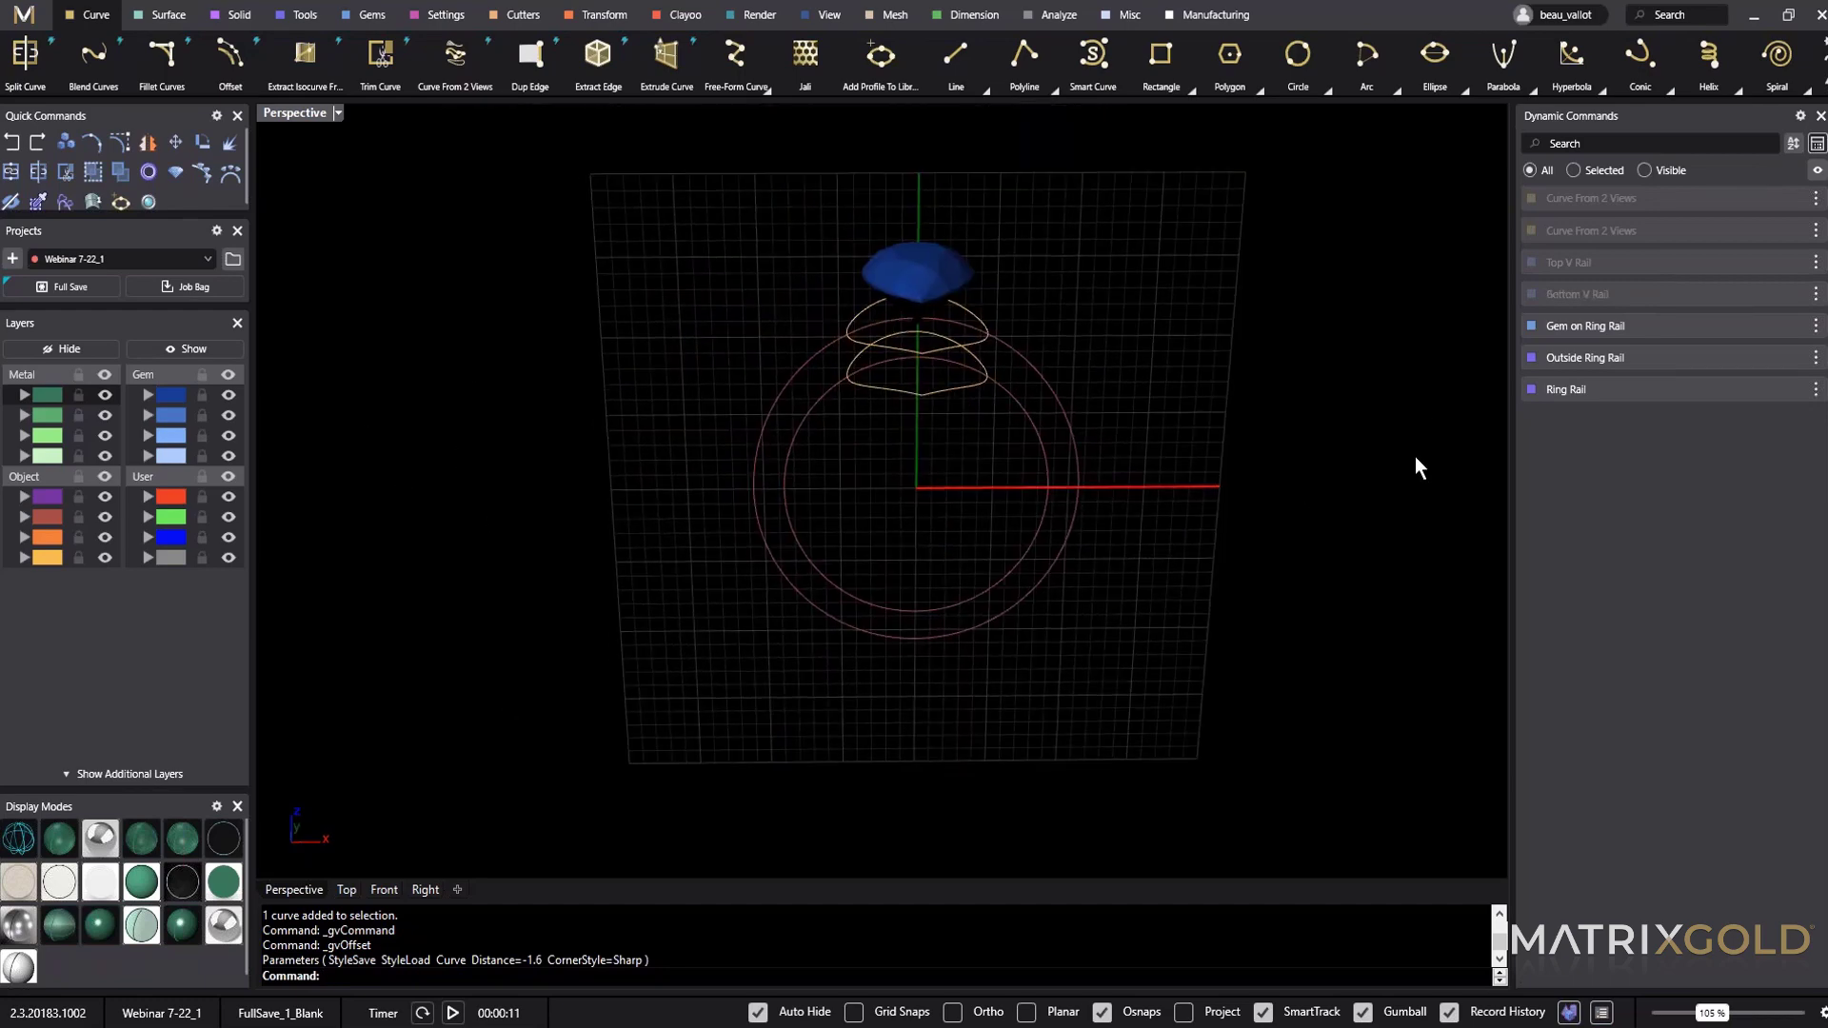
scroll(927, 462, up, 5)
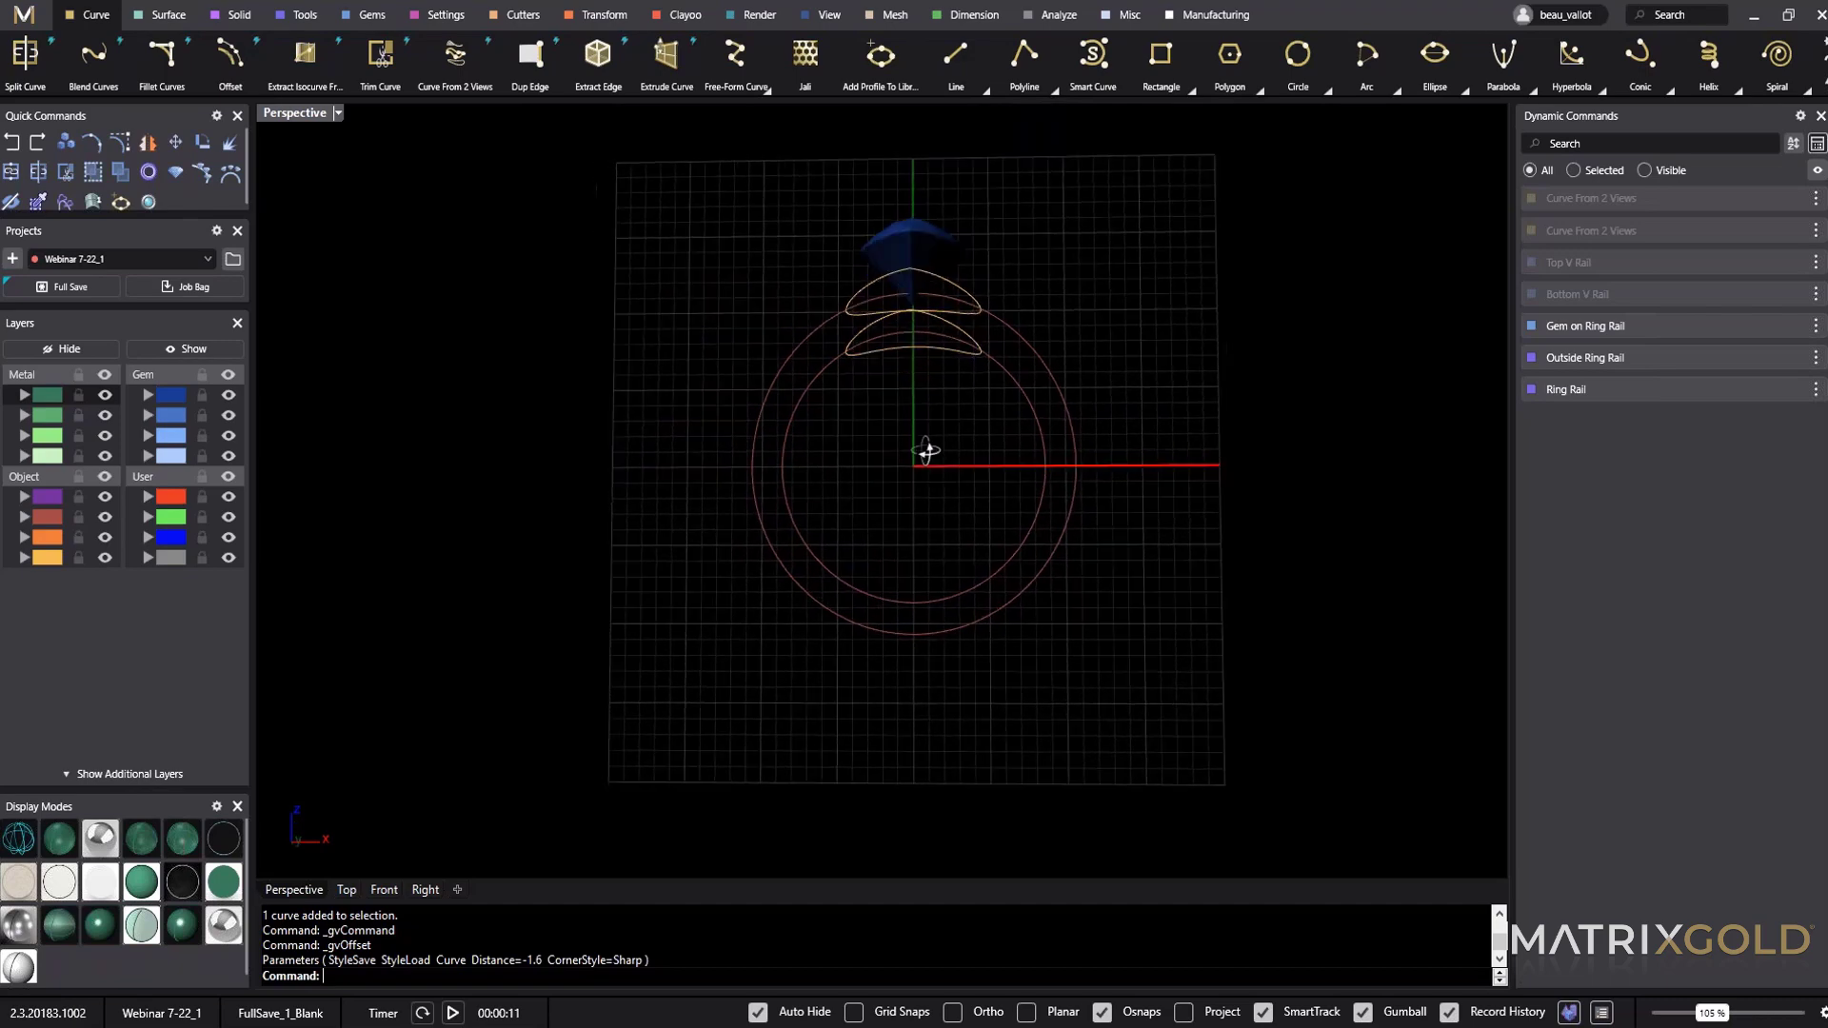
right_drag(925, 475, 835, 515)
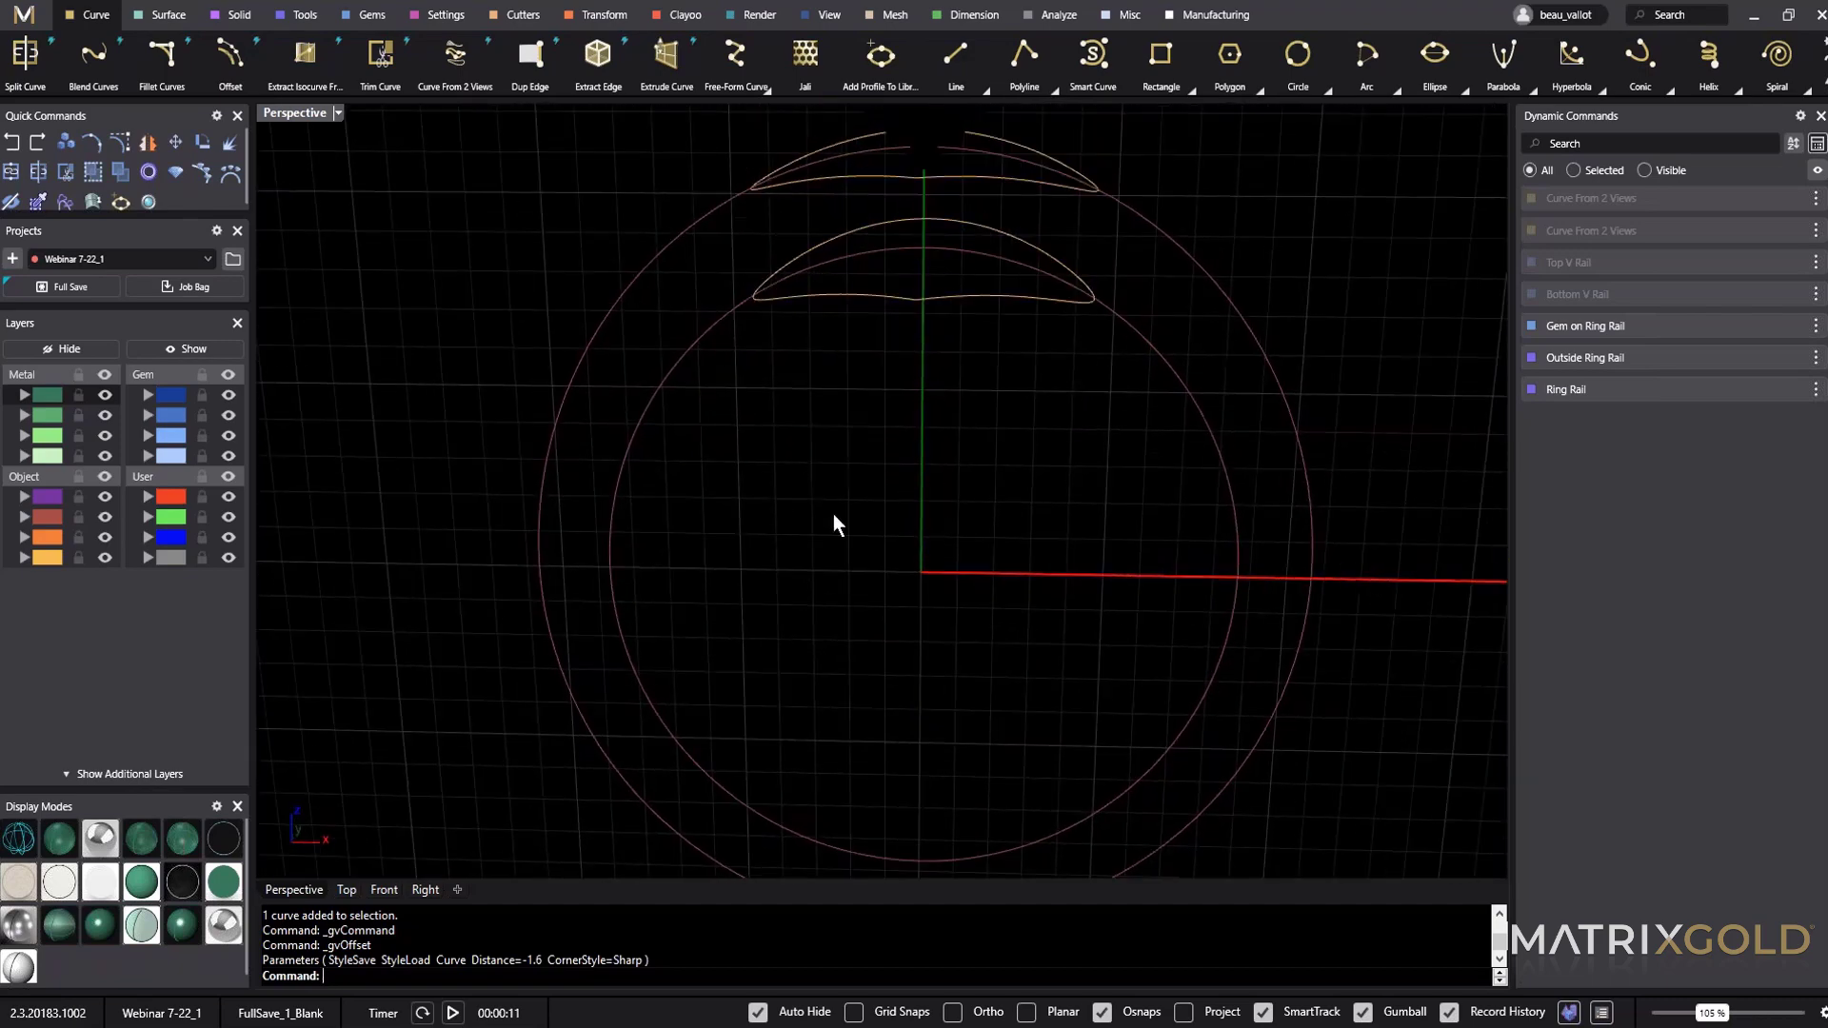
right_drag(958, 490, 962, 282)
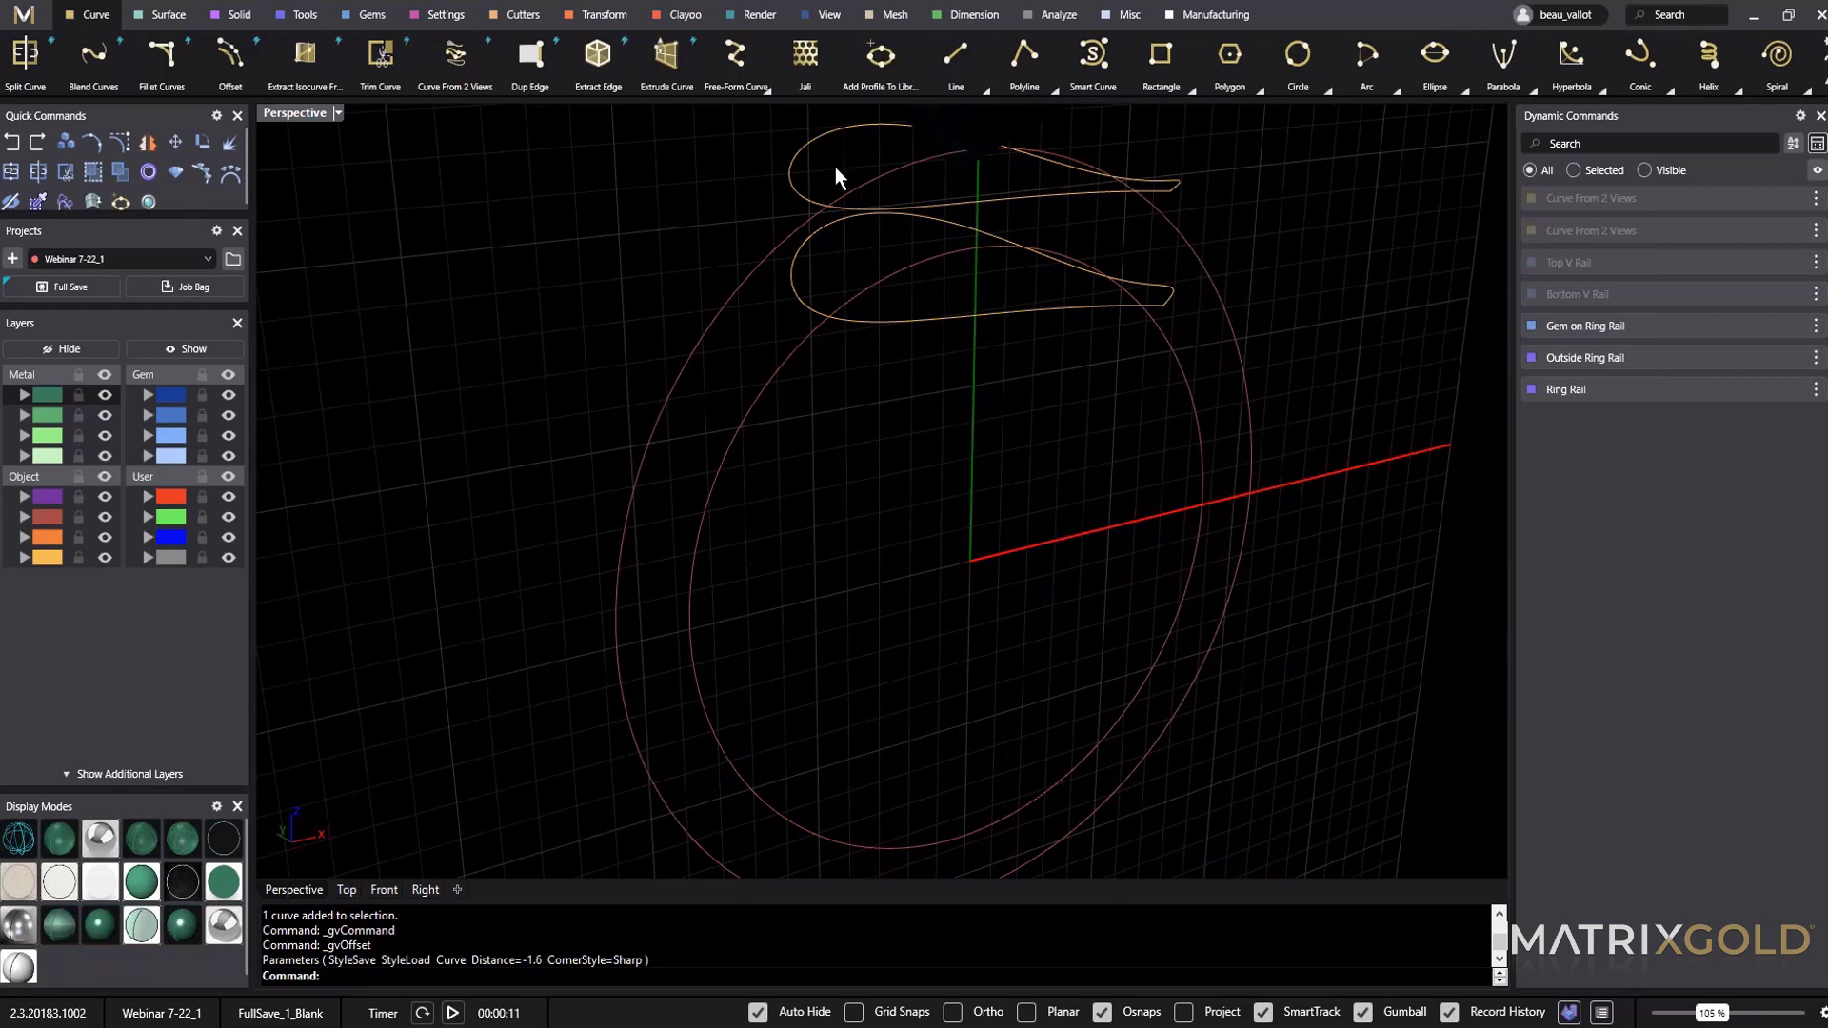
click(93, 57)
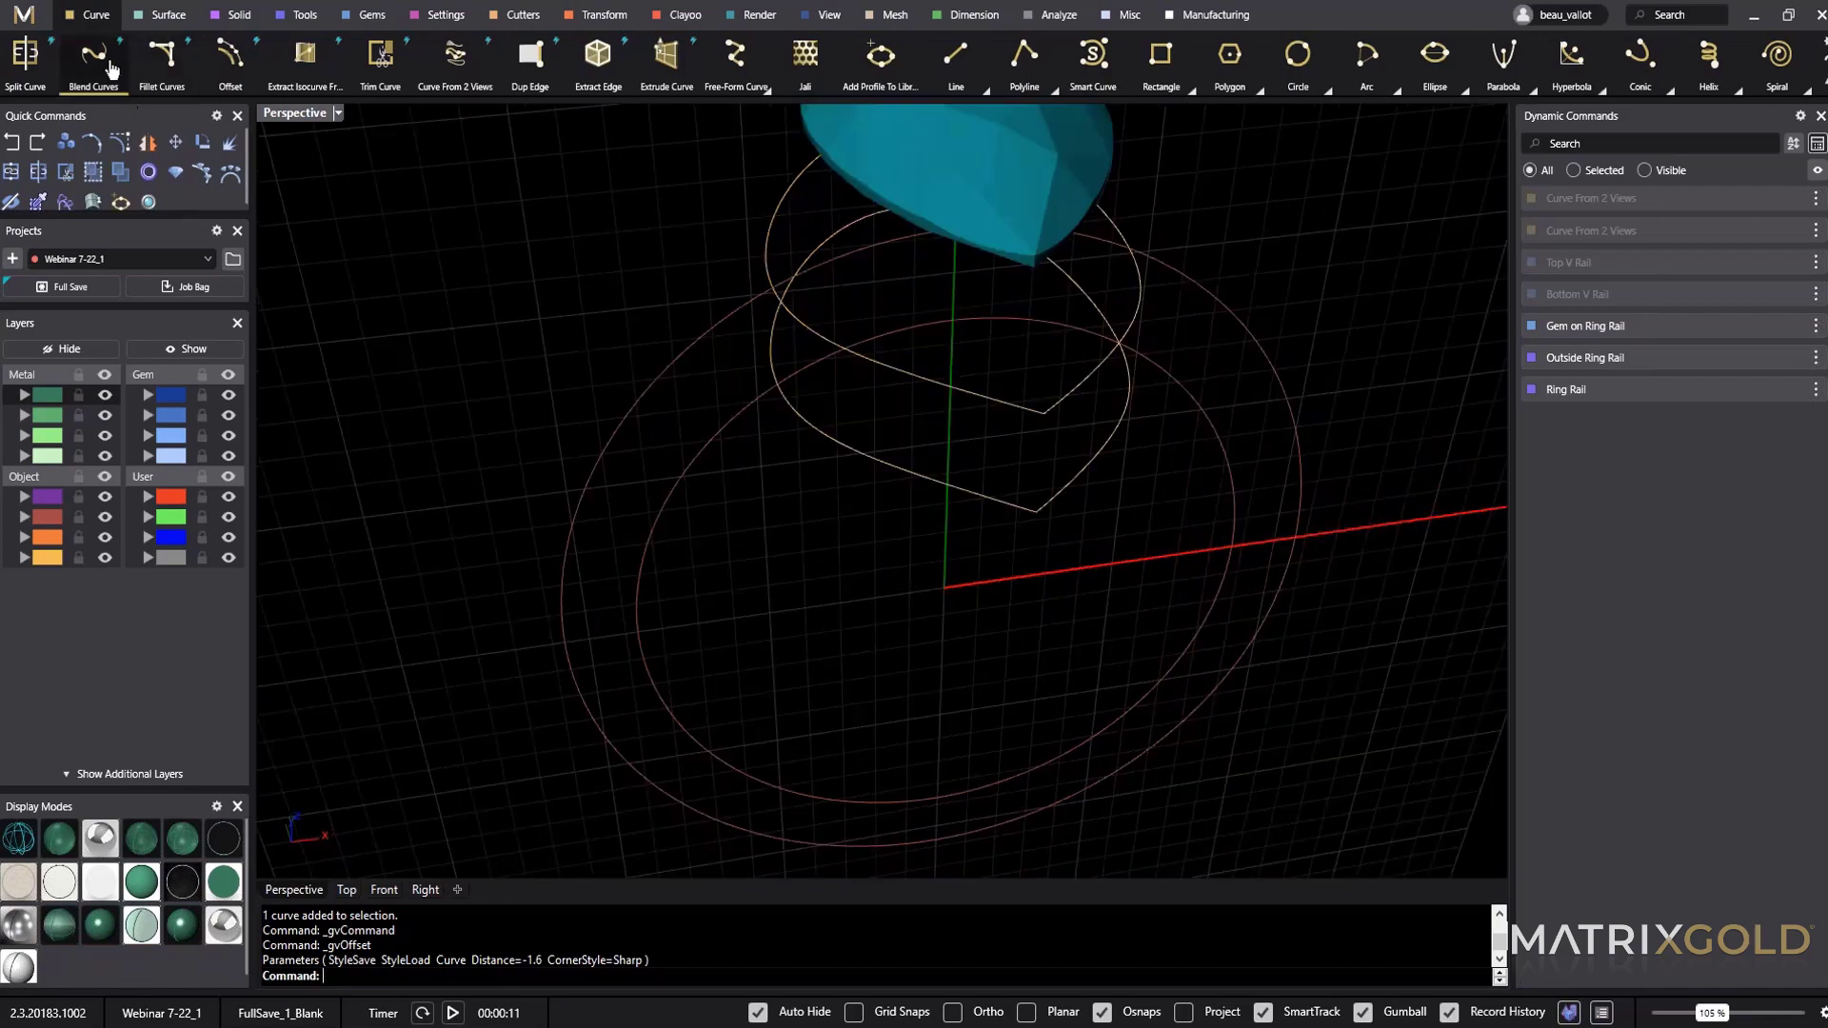
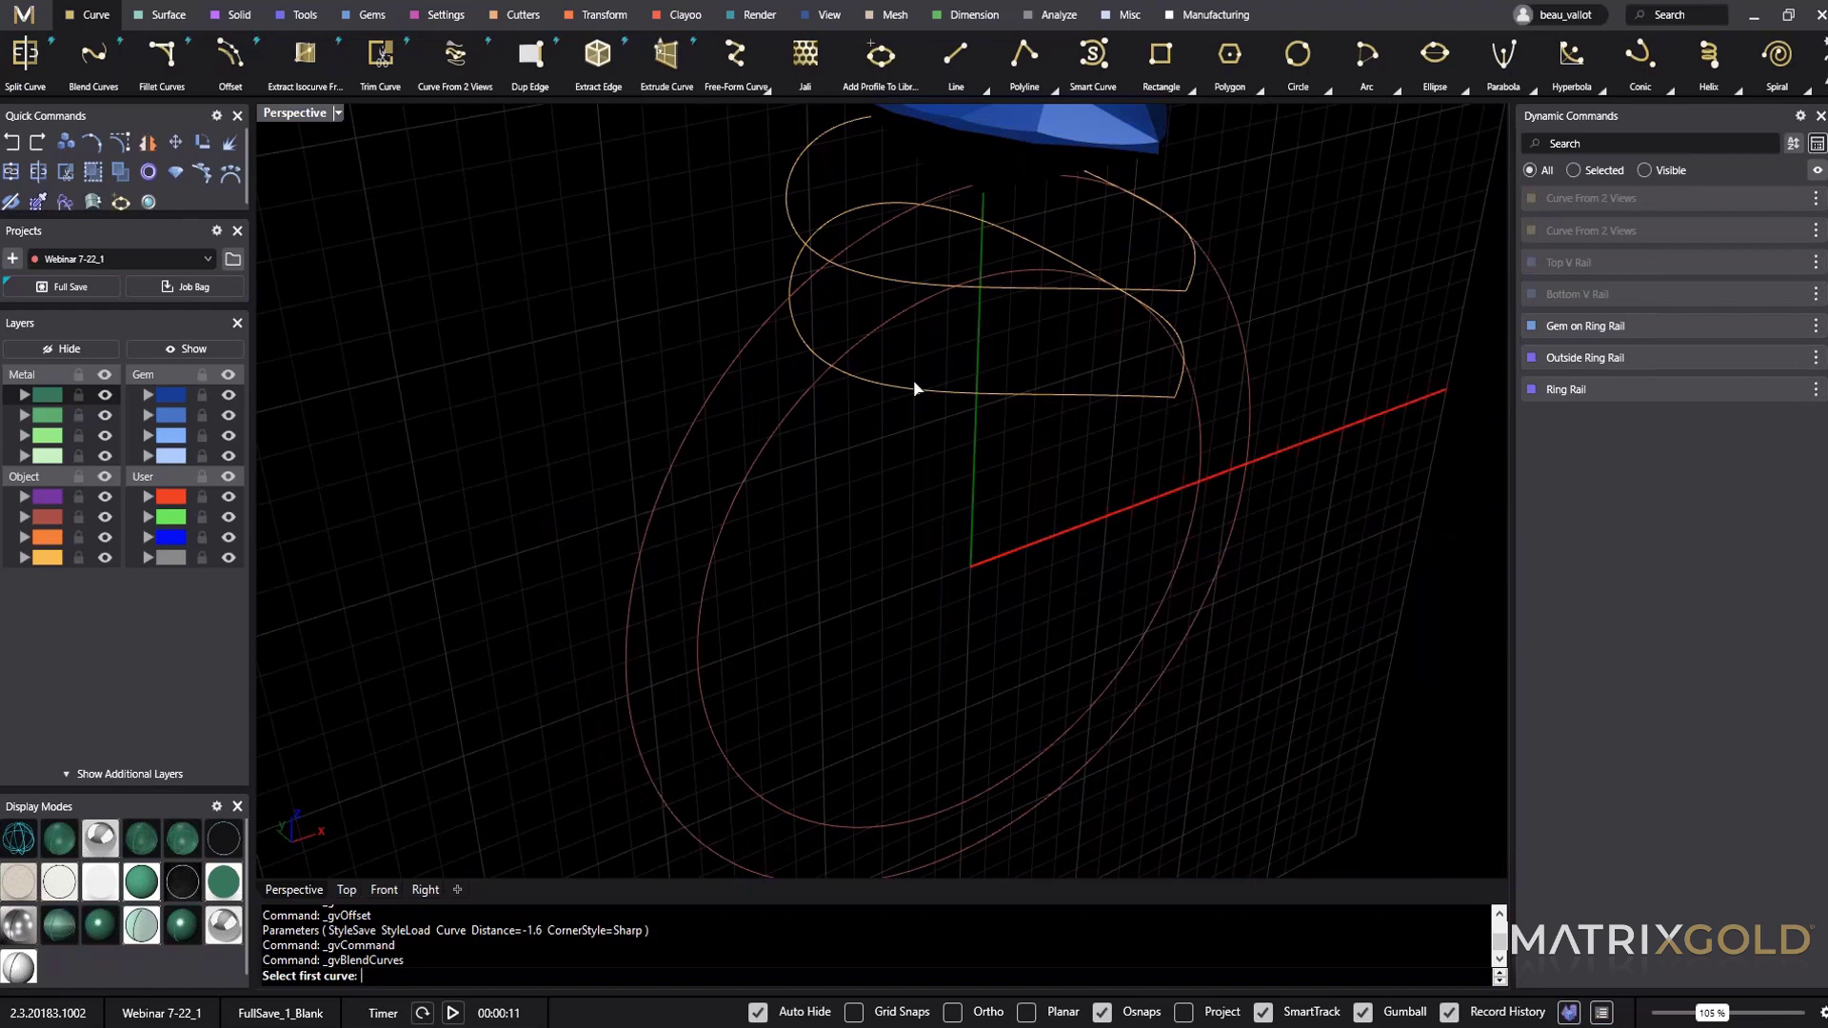
click(689, 309)
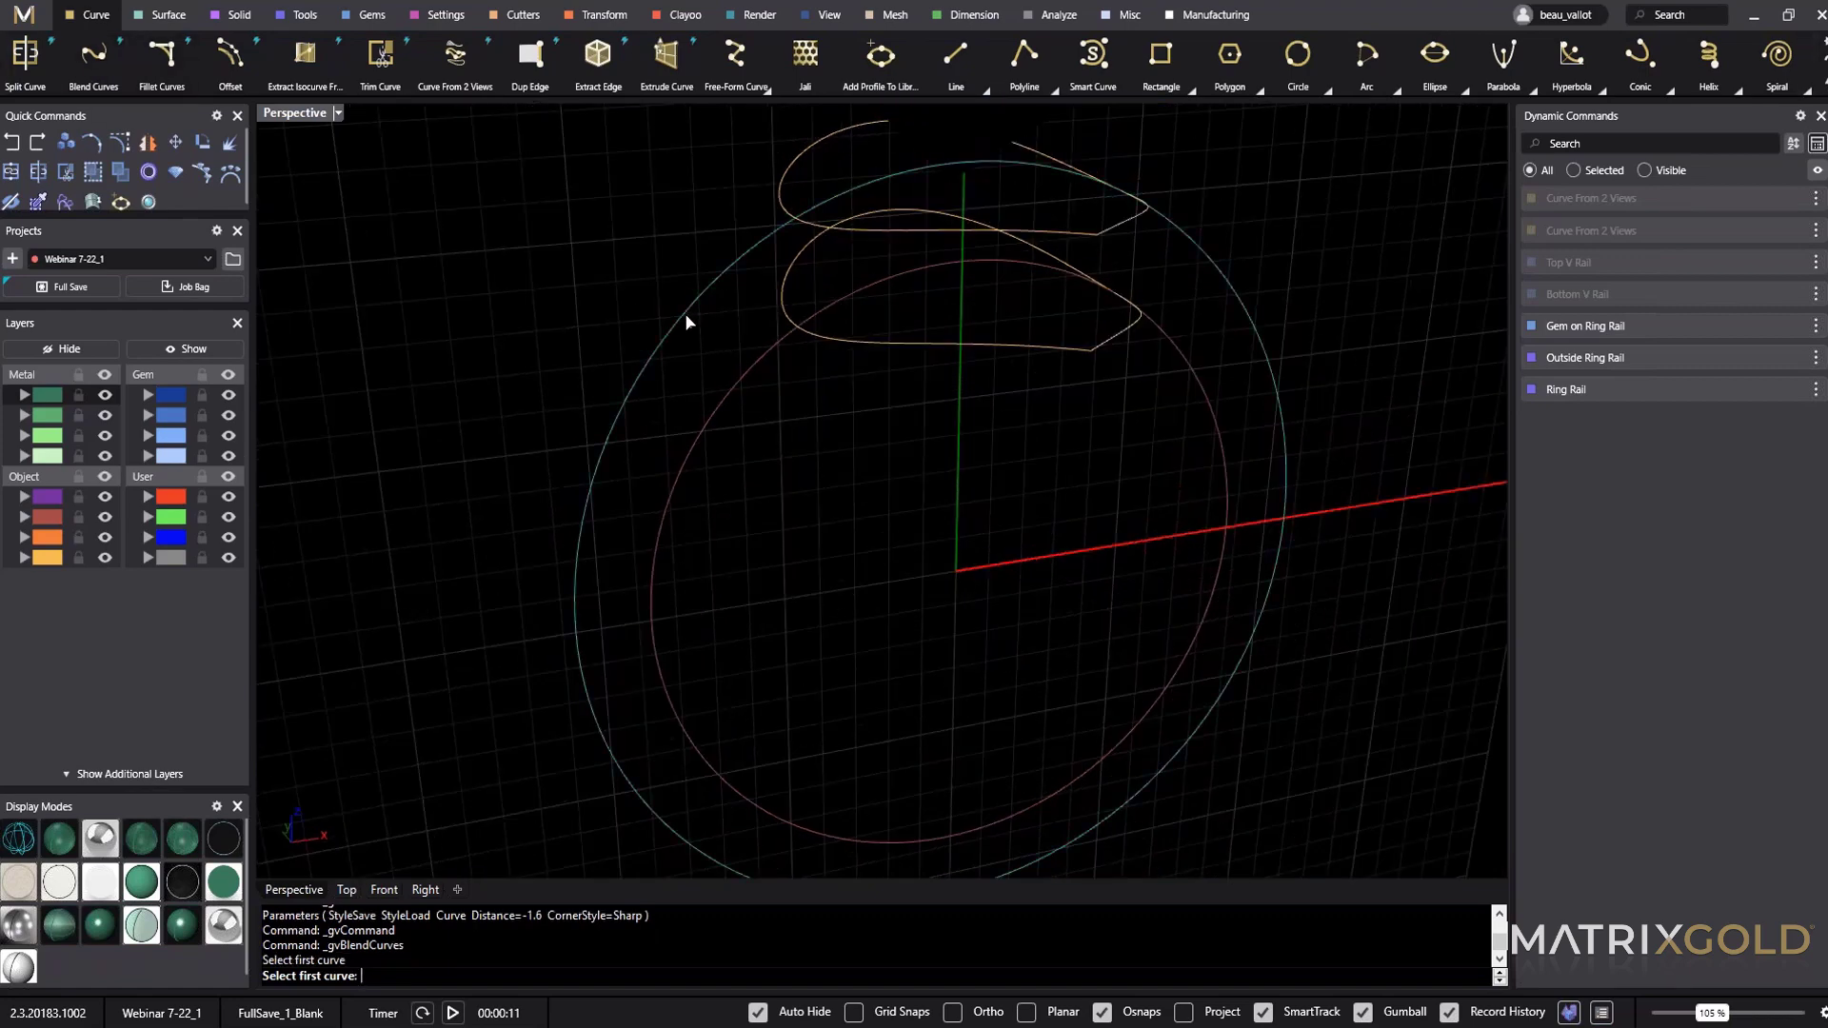
click(1083, 238)
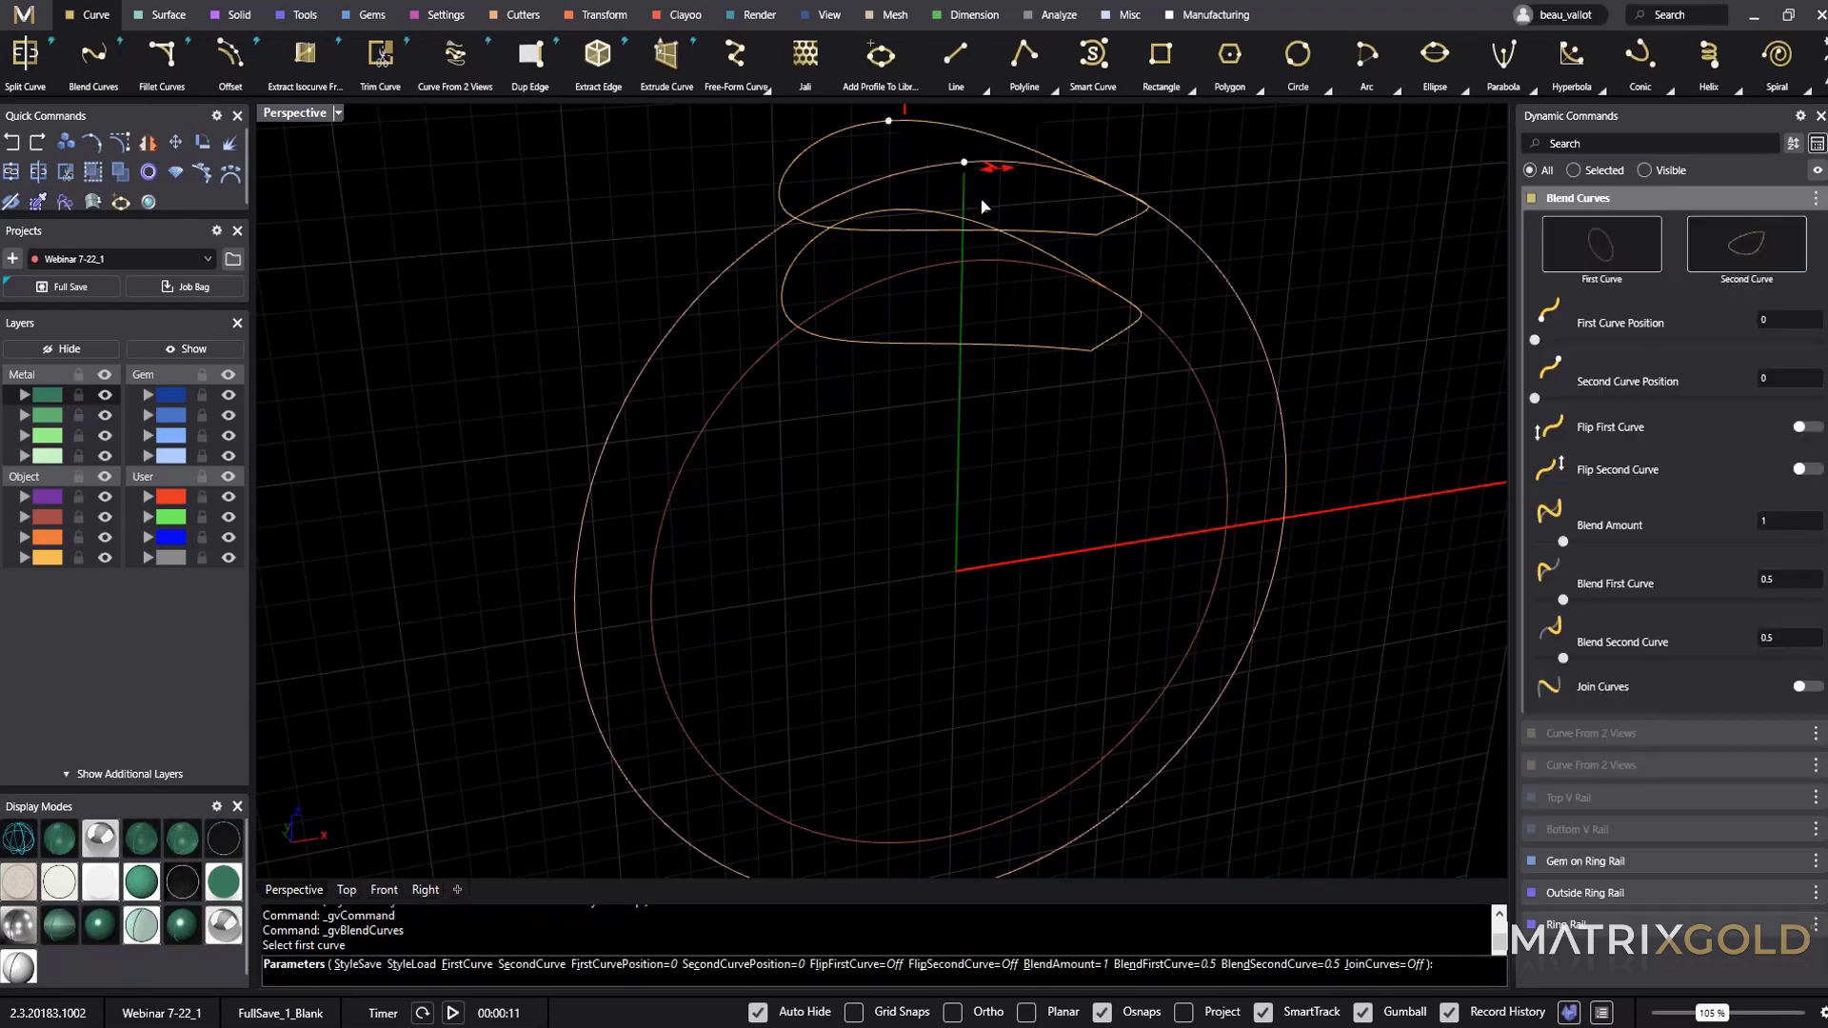
Move the blend's endpoints to first curve position 0.81 on the ring rail and second curve position 0.58 on the pear curve.
drag(965, 168, 594, 473)
drag(894, 133, 1008, 247)
right_drag(962, 286, 1152, 495)
drag(1035, 212, 1053, 229)
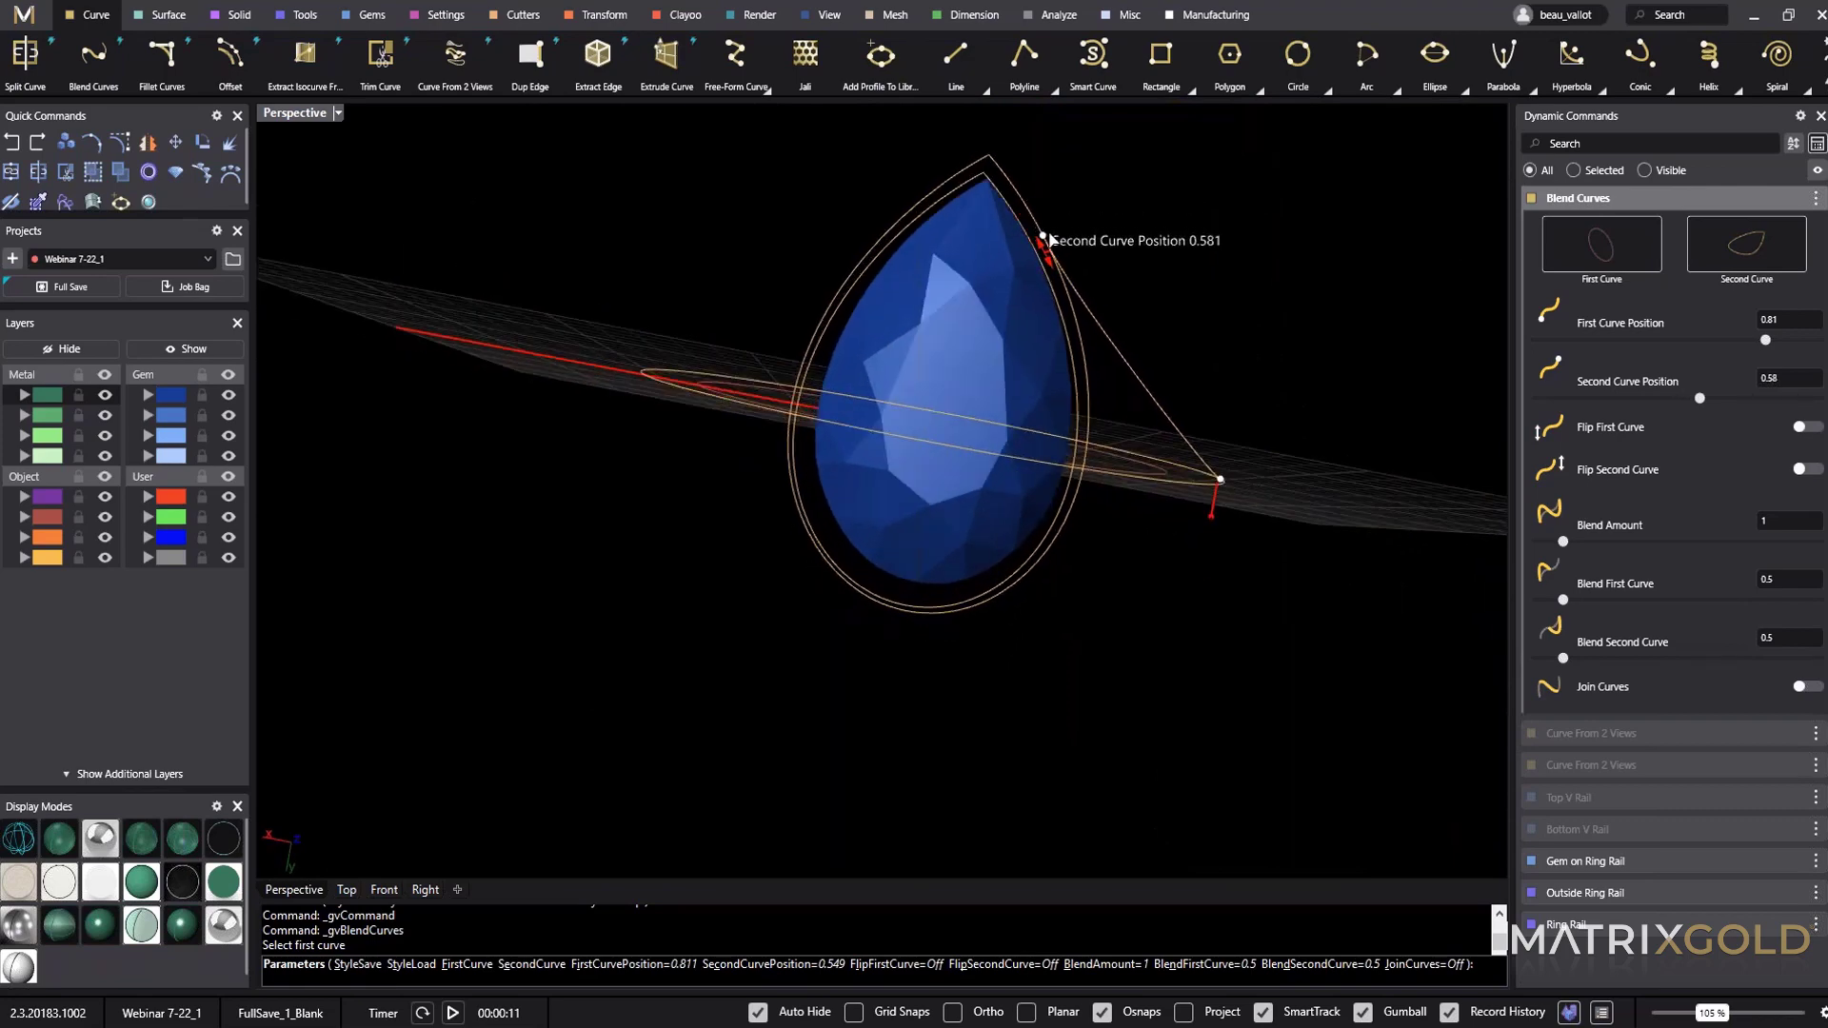
Set the outer blend's Blend Amount to 1.7 and its second curve position to 0.61.
right_drag(1134, 343, 285, 119)
right_drag(862, 463, 801, 429)
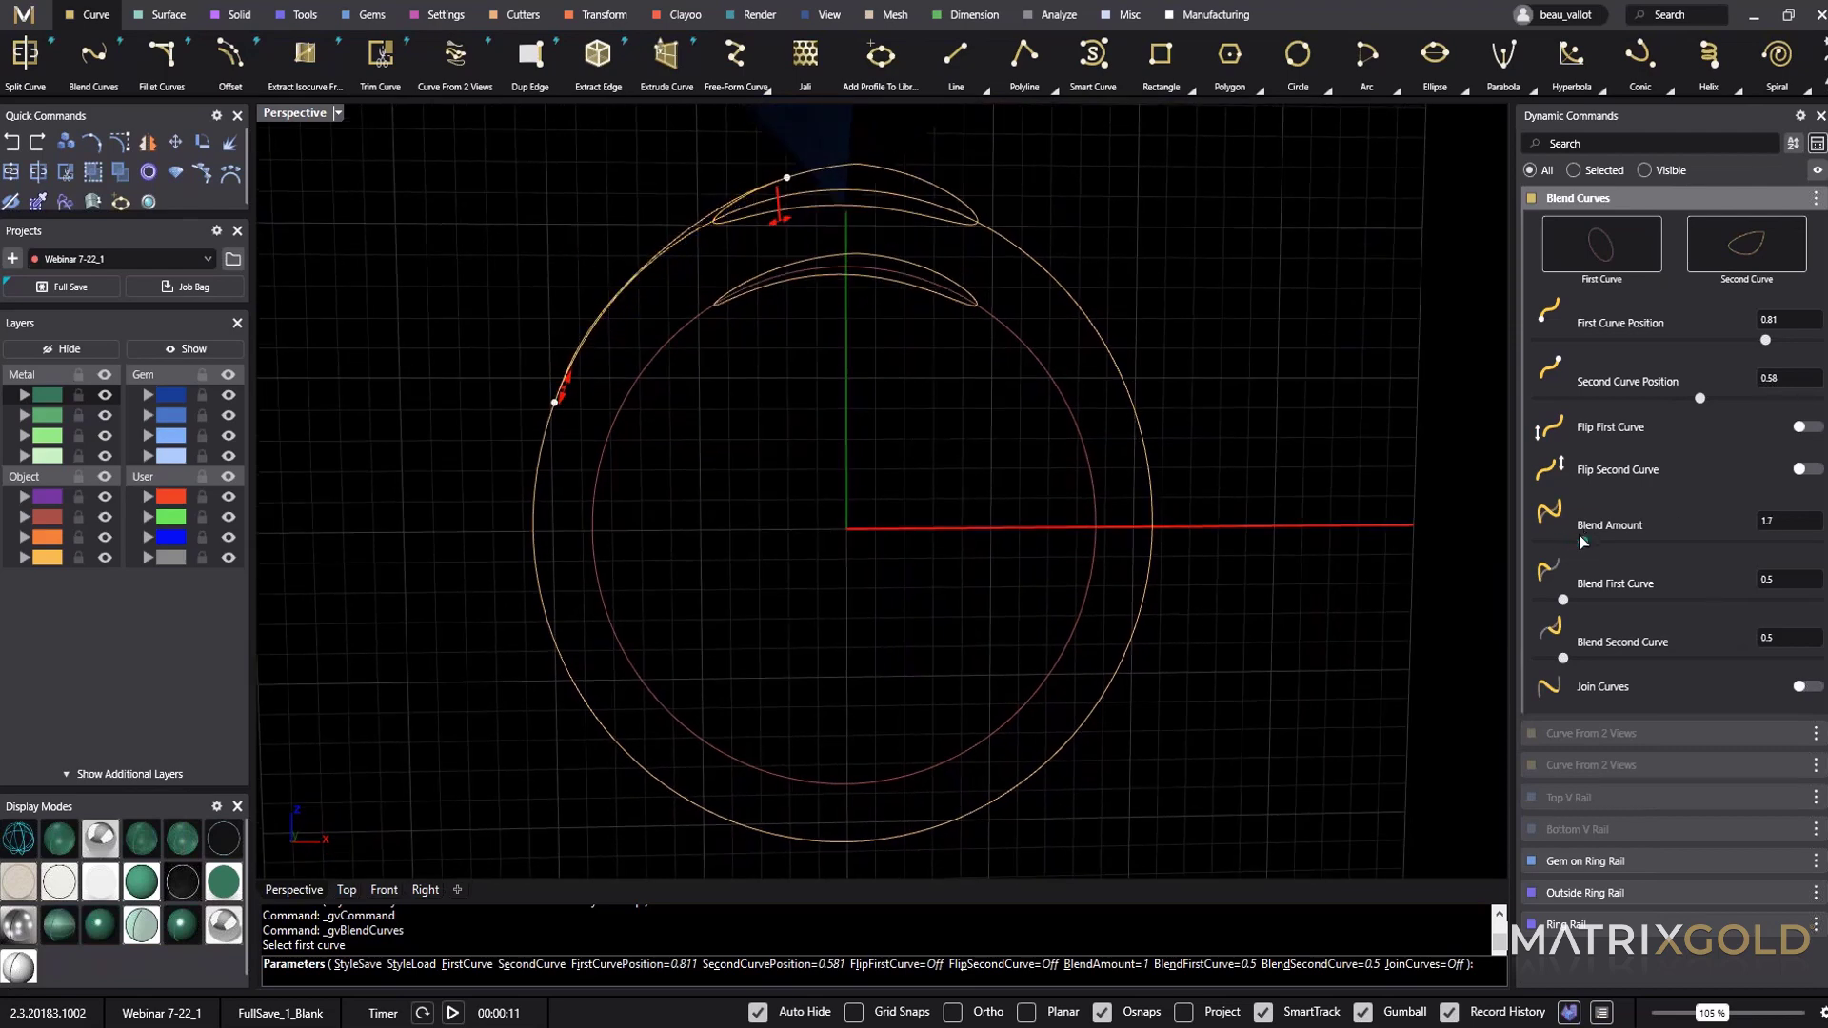
right_drag(800, 620, 632, 477)
double_click(293, 116)
click(276, 118)
mouse_move(859, 381)
right_down()
mouse_move(869, 479)
mouse_move(842, 439)
mouse_move(808, 245)
mouse_move(816, 180)
mouse_move(829, 200)
right_up()
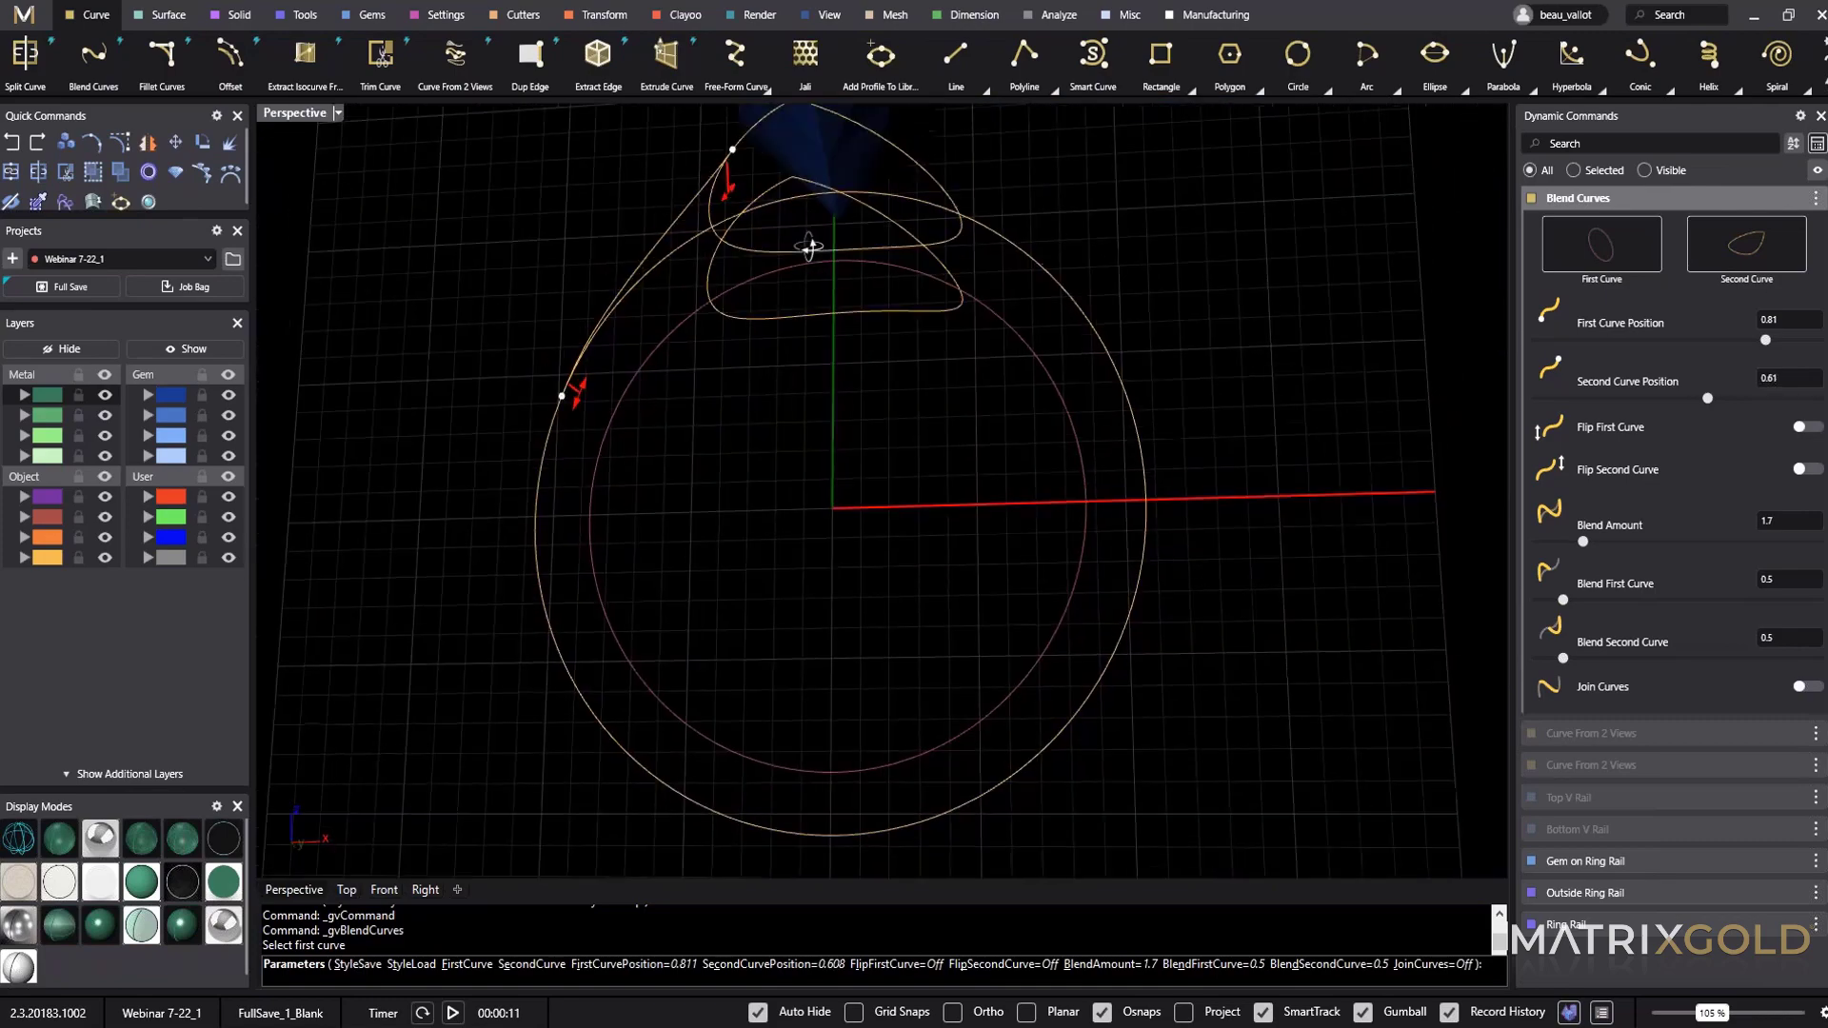
Turn on Join Curves, set Blend Amount 2.6, Blend First Curve 0.4 and Blend Second Curve 0.3, and finish the outer blend.
click(1803, 691)
right_drag(838, 447, 985, 523)
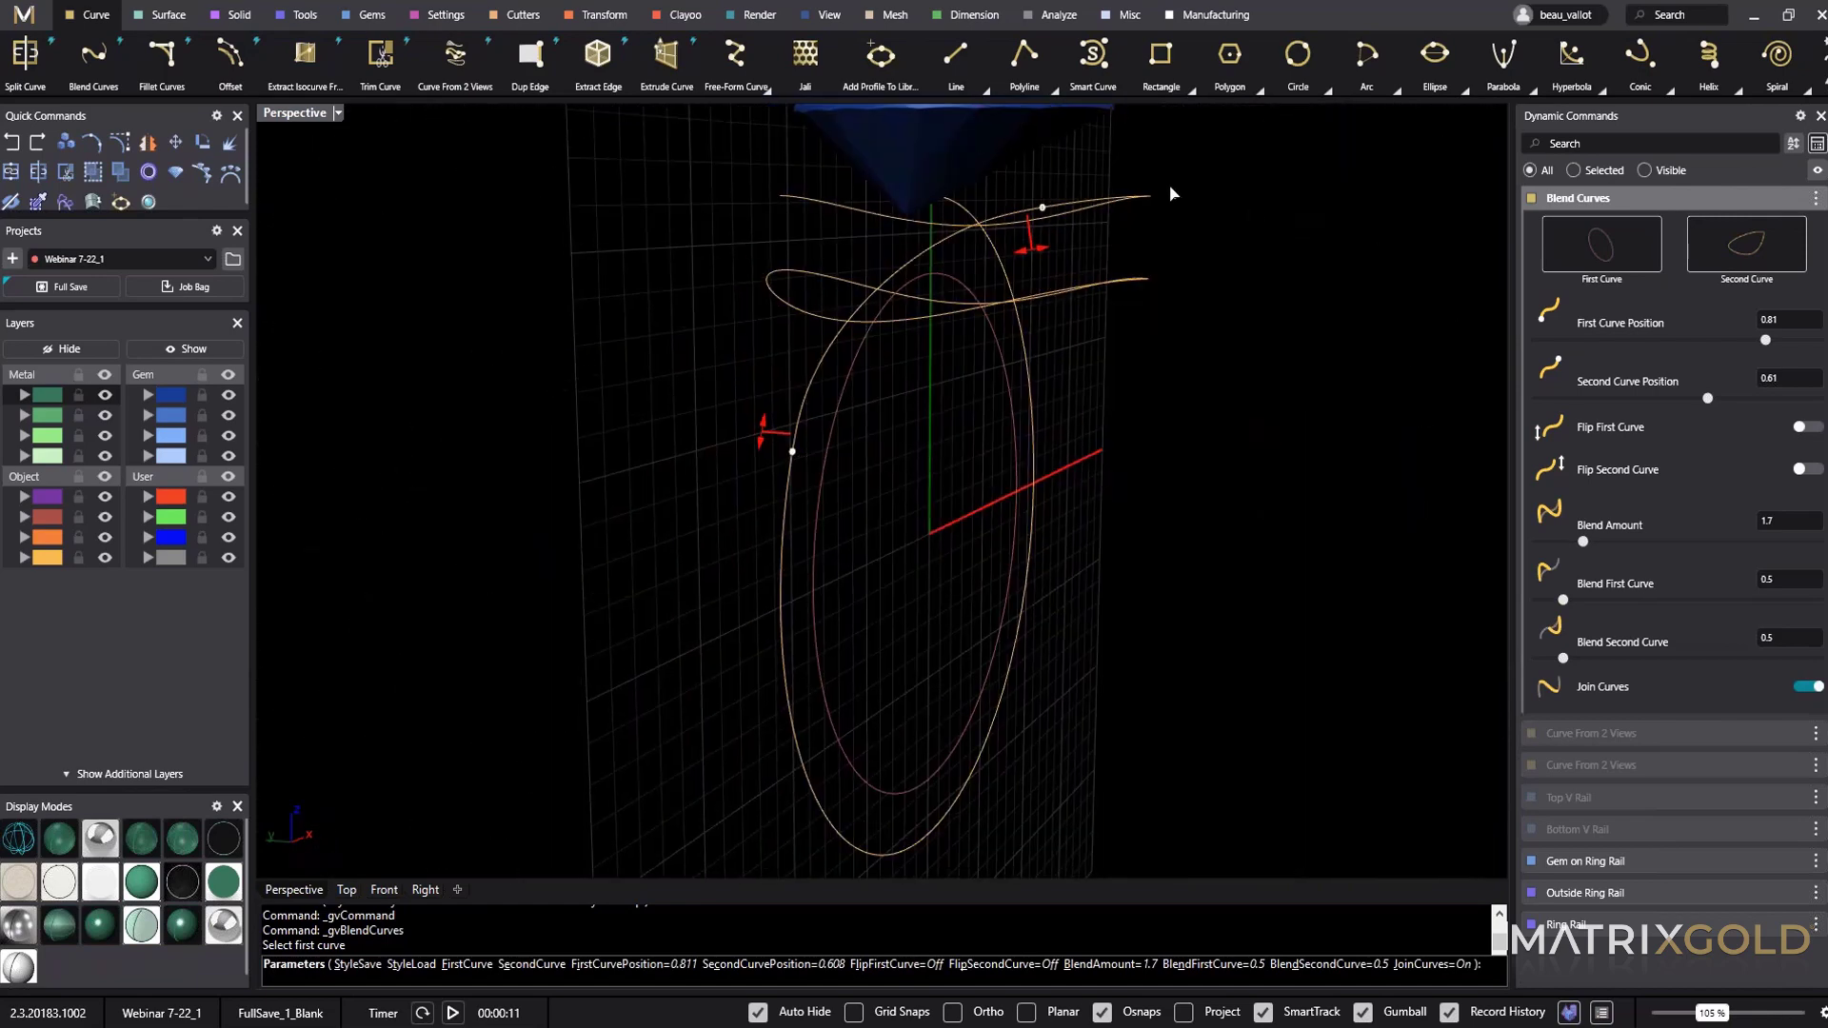
right_drag(1254, 214, 1223, 383)
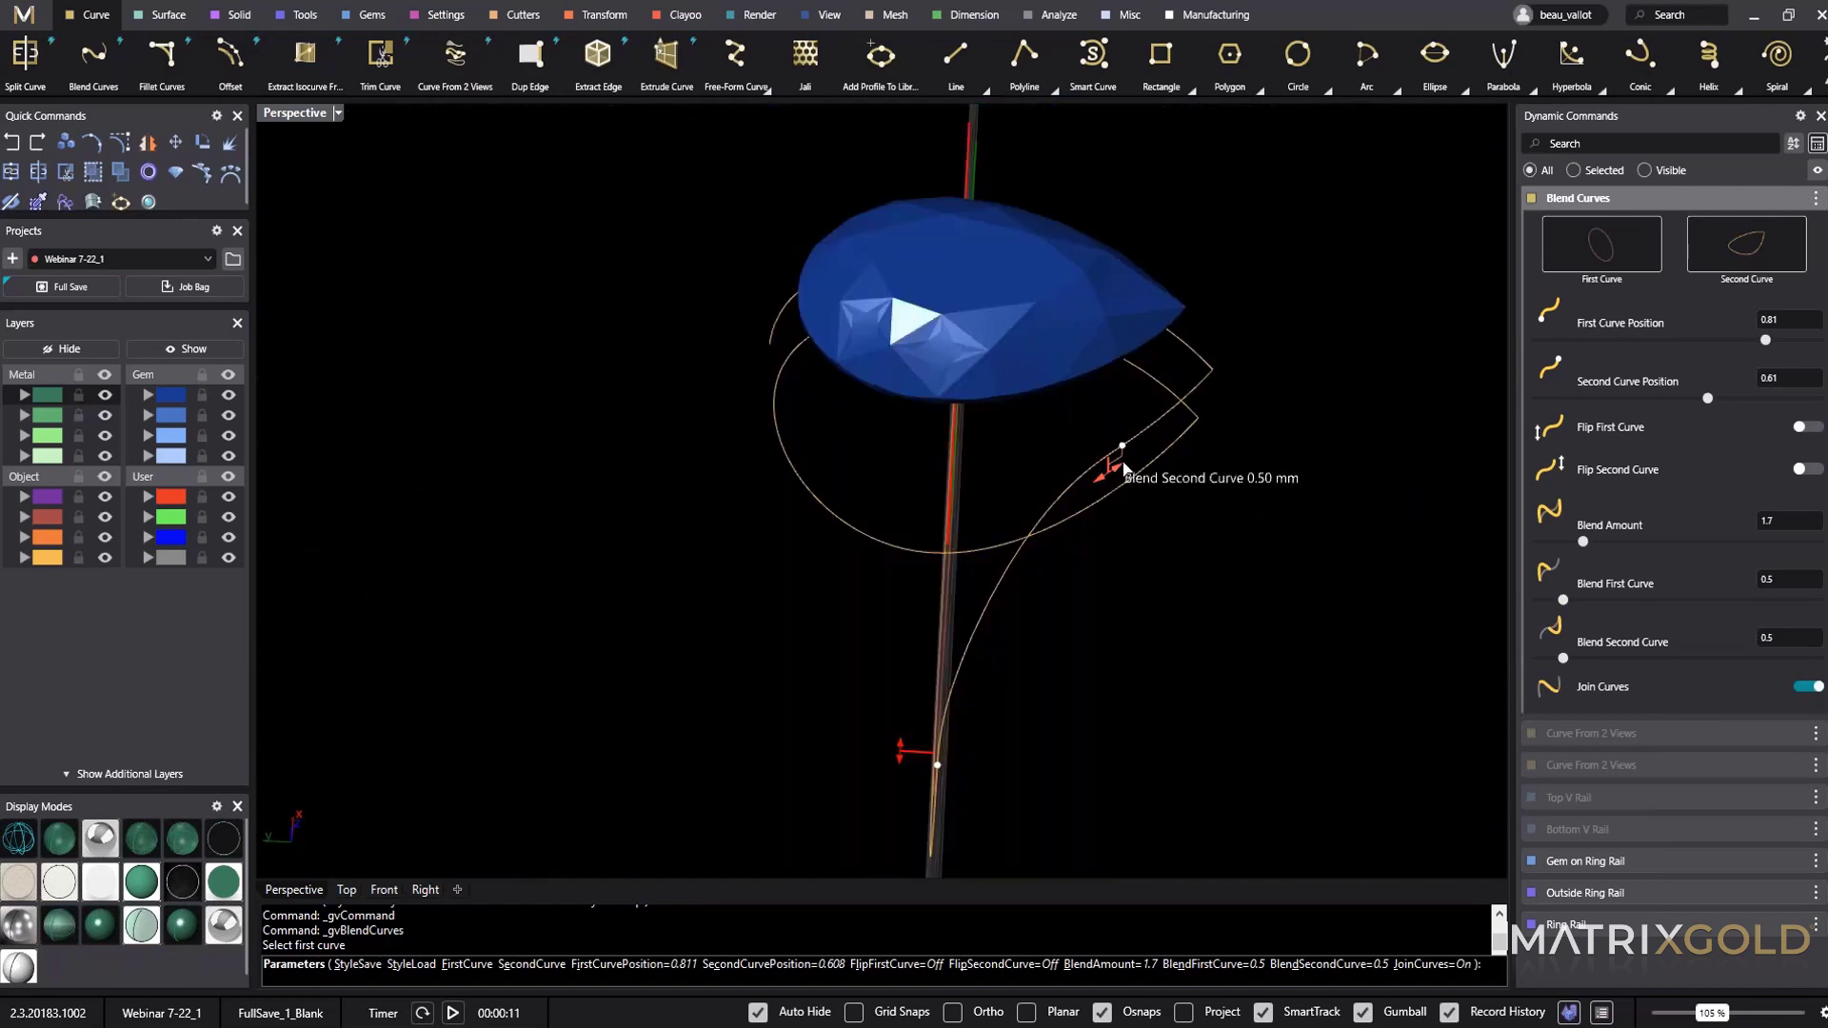
drag(1122, 483, 1118, 487)
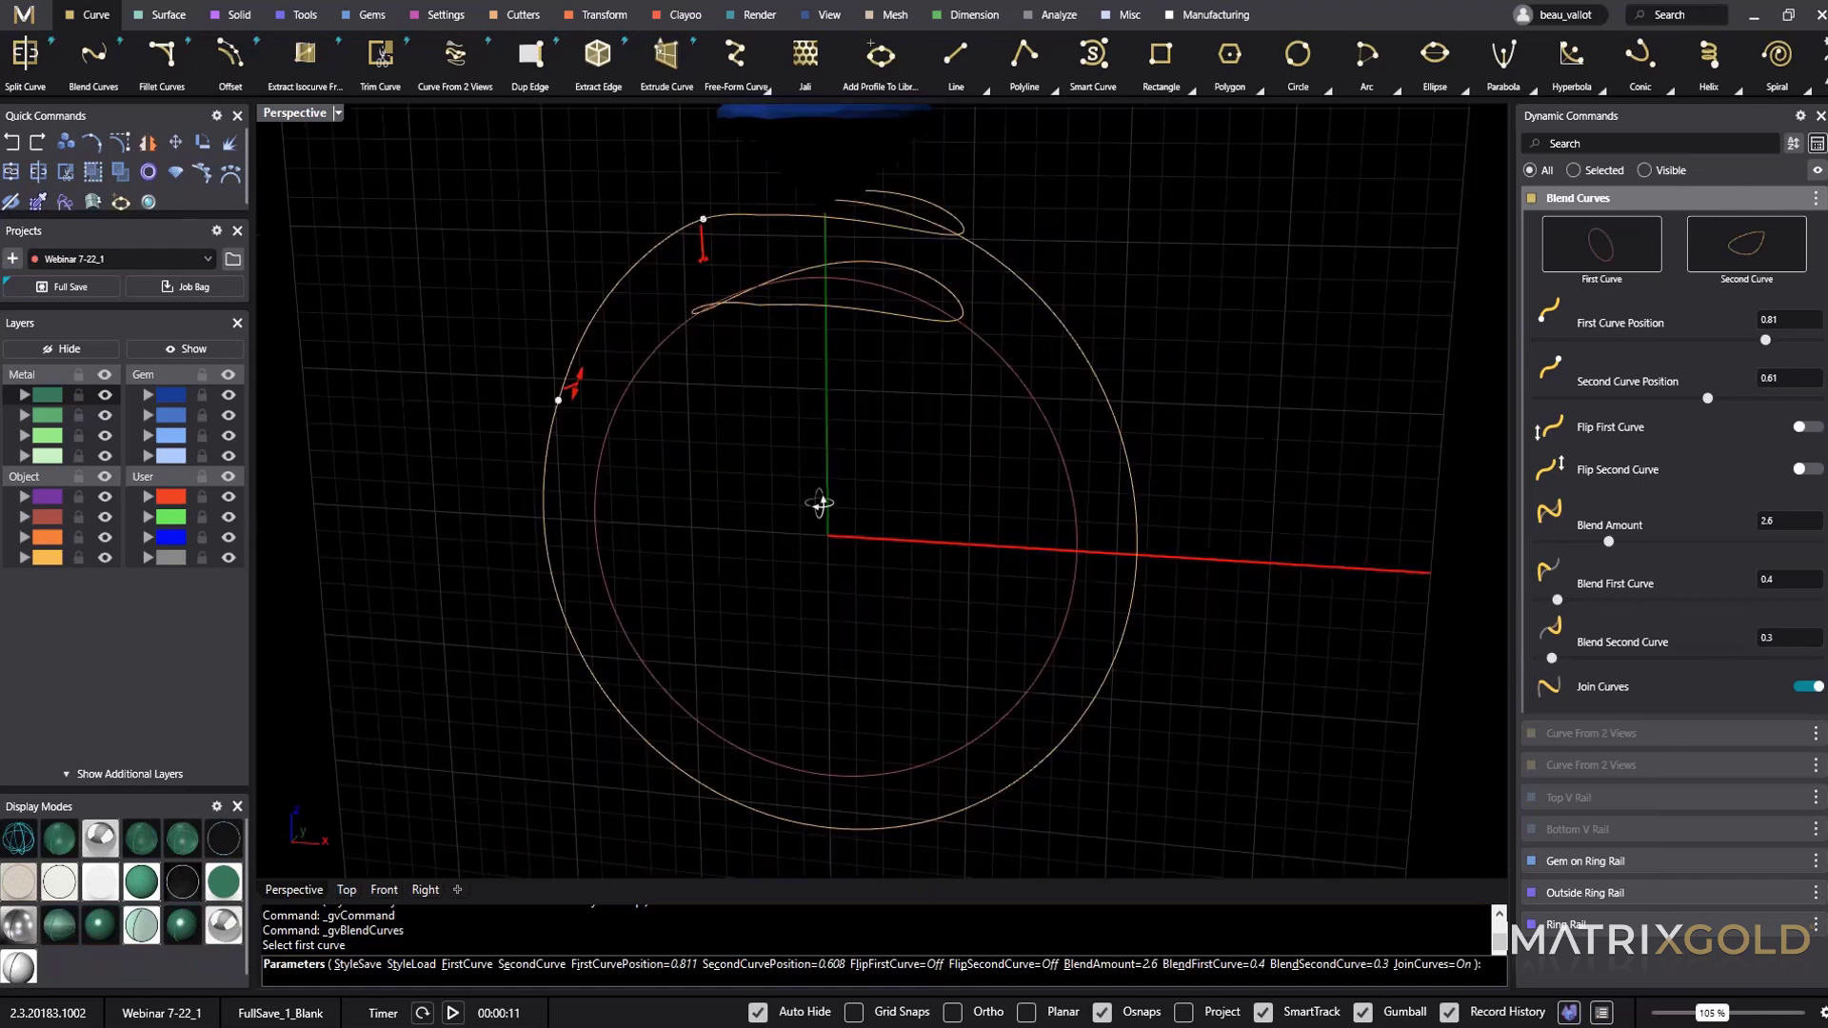
right_drag(820, 506, 1019, 307)
right_click(1246, 375)
right_drag(1234, 373, 1082, 265)
click(1082, 266)
right_drag(1216, 306, 609, 391)
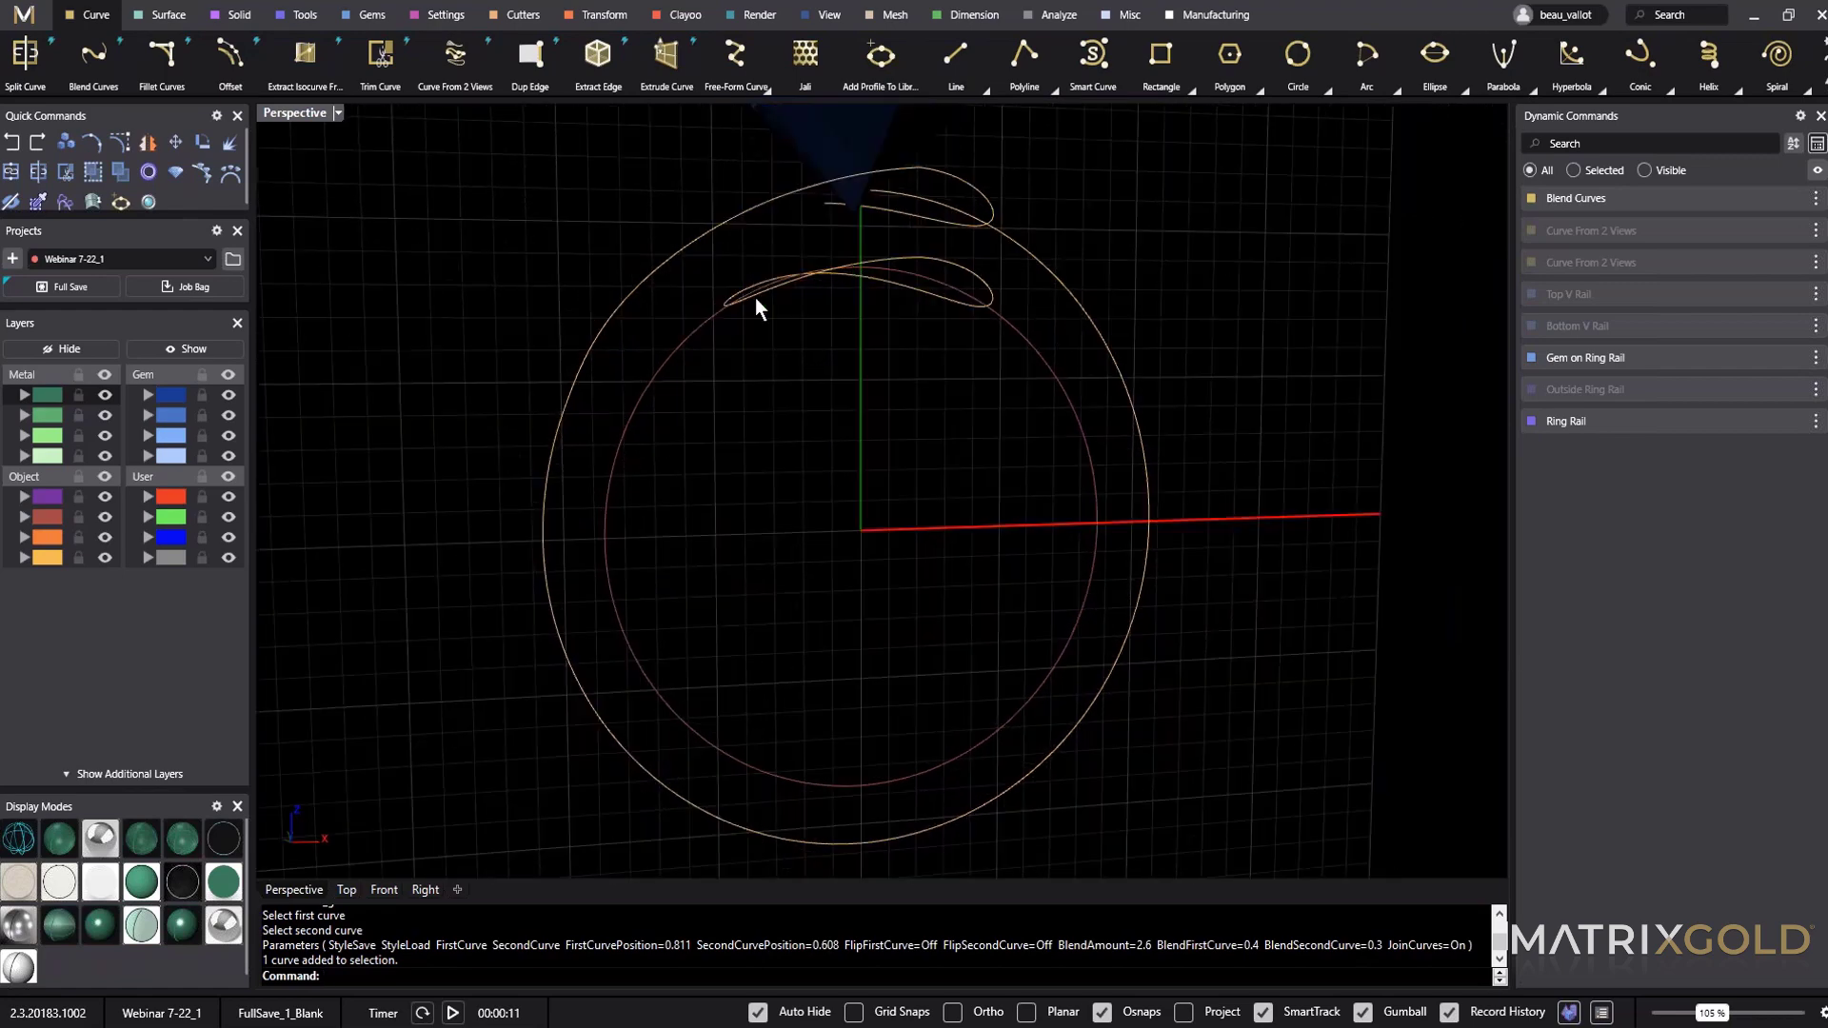
Blend the inner ring rail with the lower pear-shaped curve, placing the endpoints at positions of about 0.8 and 0.61.
click(94, 57)
right_drag(962, 347, 919, 466)
click(824, 385)
right_drag(922, 541, 1048, 545)
drag(884, 335, 659, 576)
drag(803, 263, 887, 440)
Refine the inner blend to curve positions 0.8 and 0.62, Blend Amount 2.1 and Blend First Curve 0.3.
right_drag(900, 444, 343, 187)
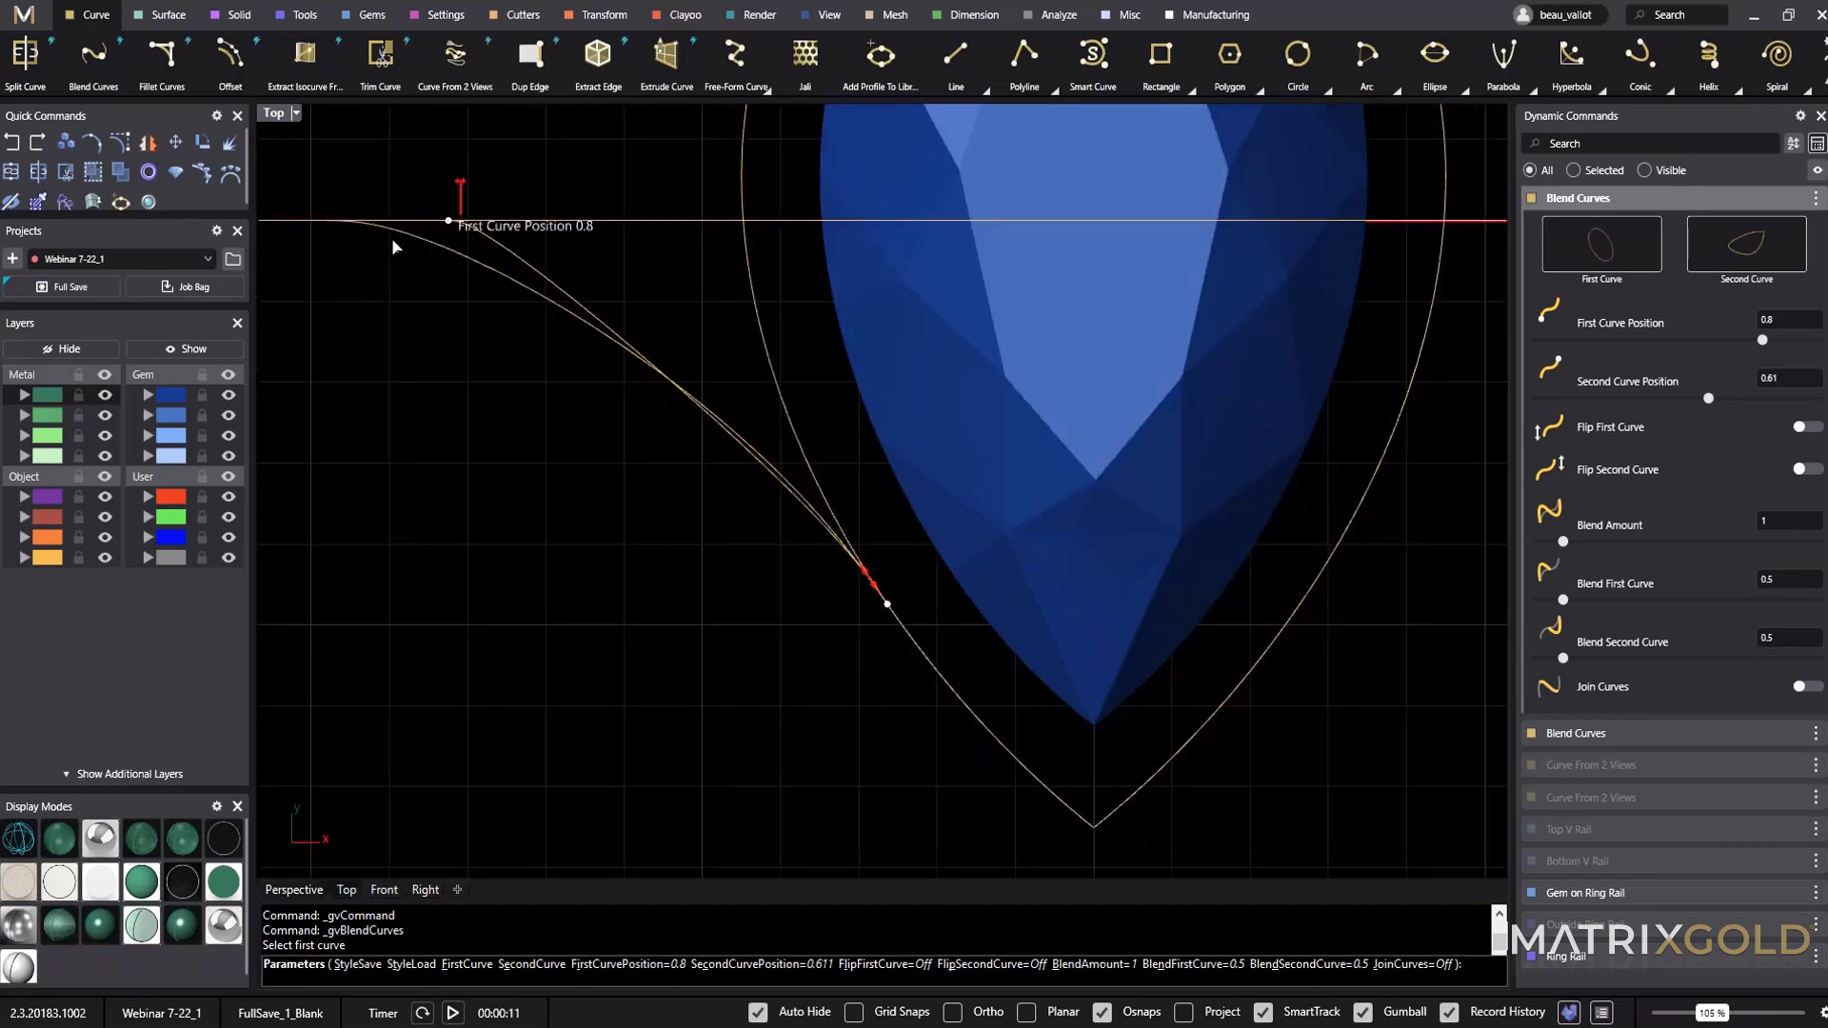
drag(391, 238, 437, 230)
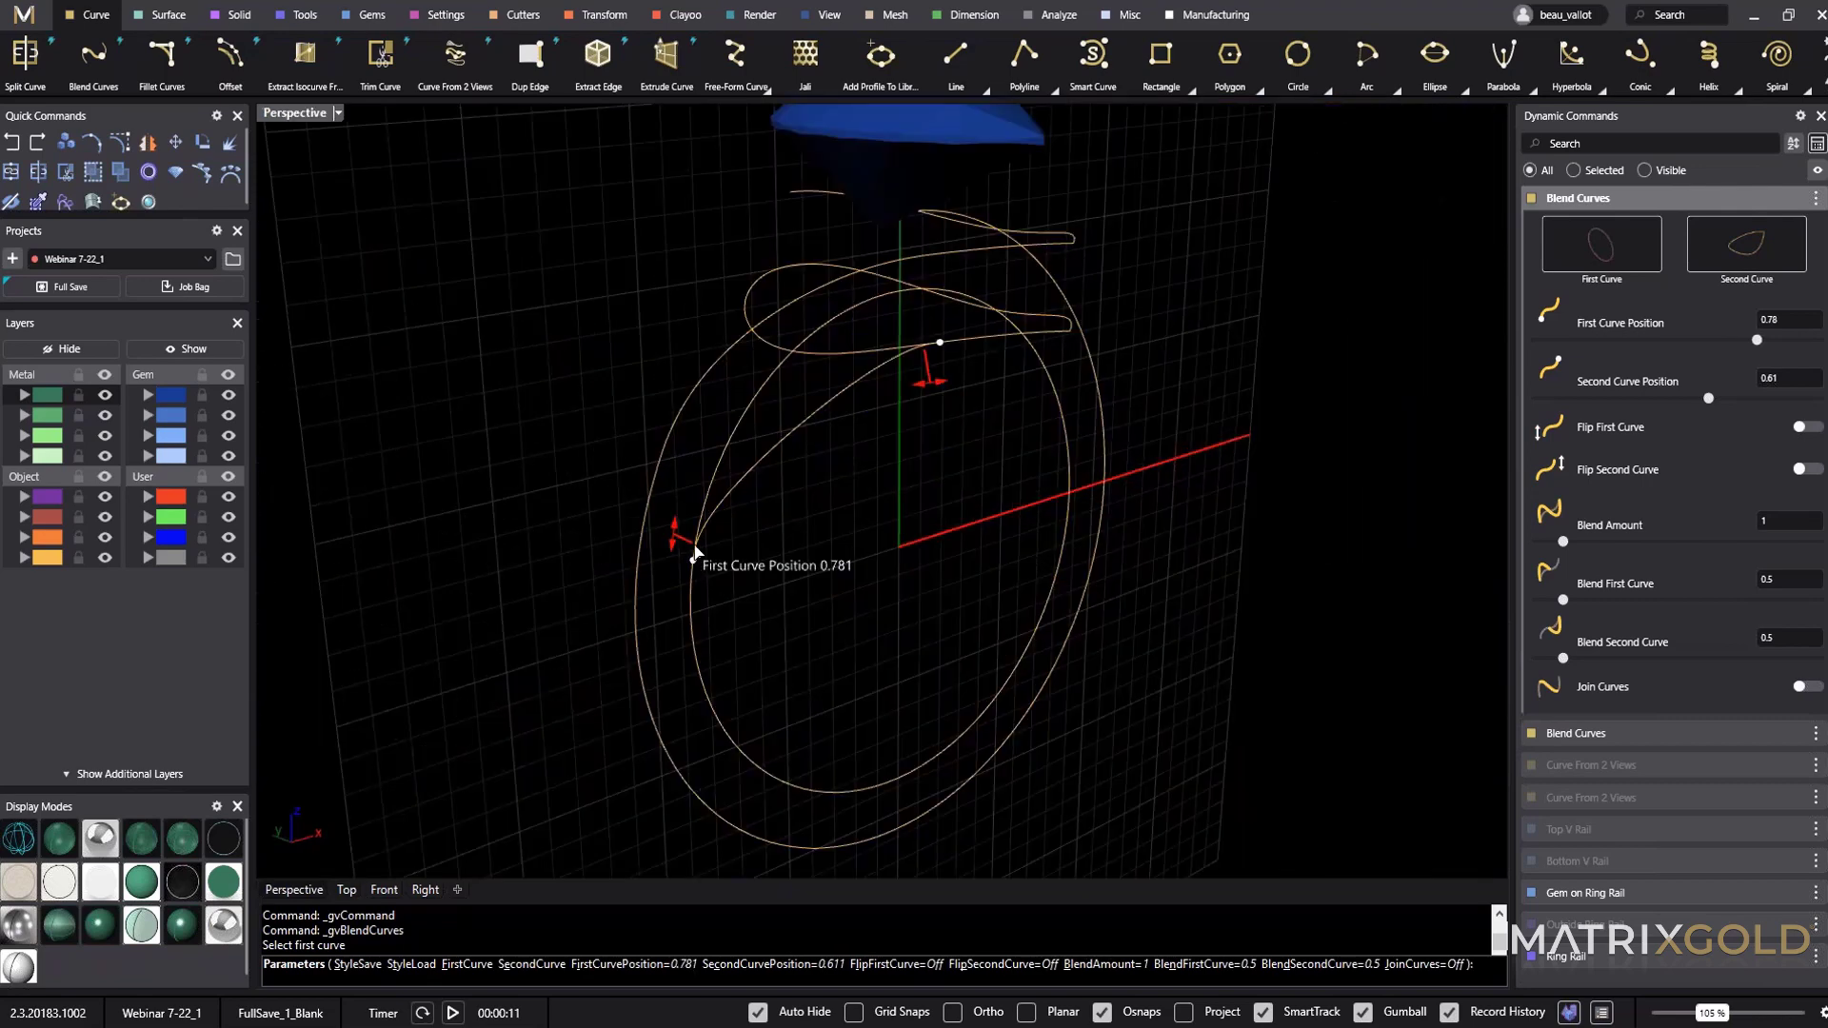
drag(696, 553, 699, 538)
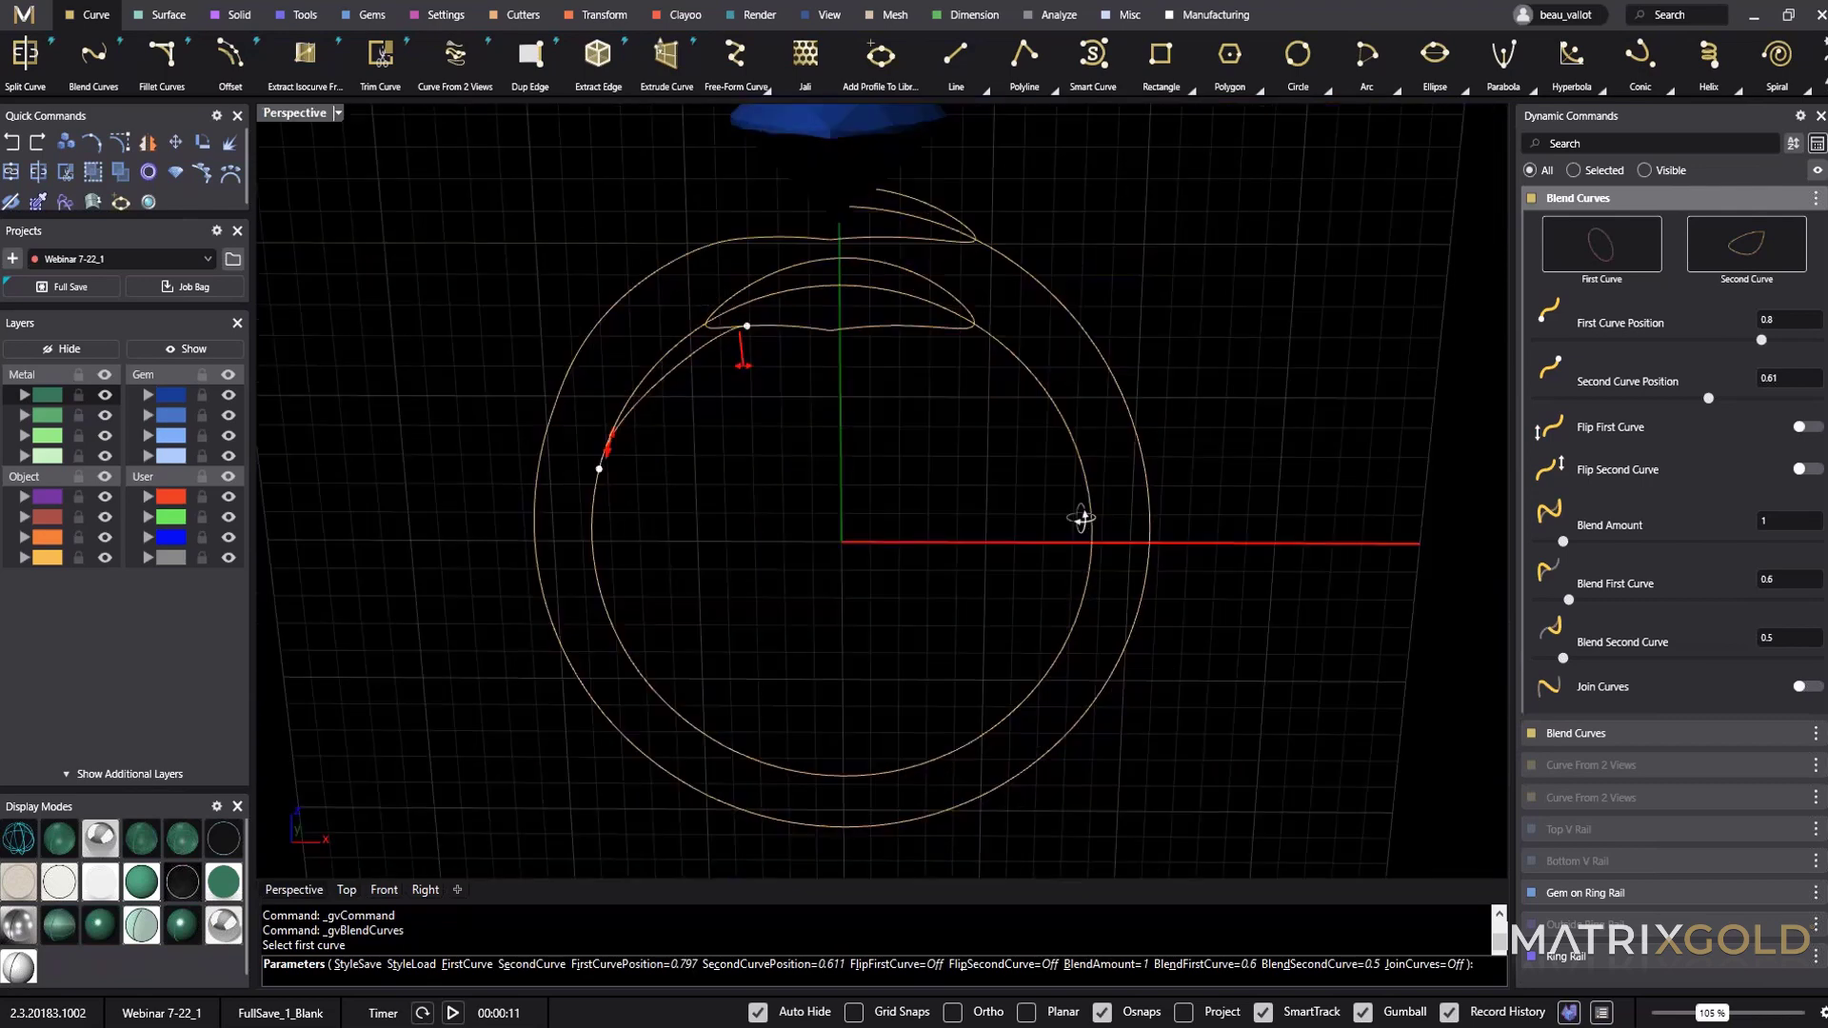
mouse_move(1081, 518)
right_down()
mouse_move(1053, 518)
mouse_move(1077, 506)
right_up()
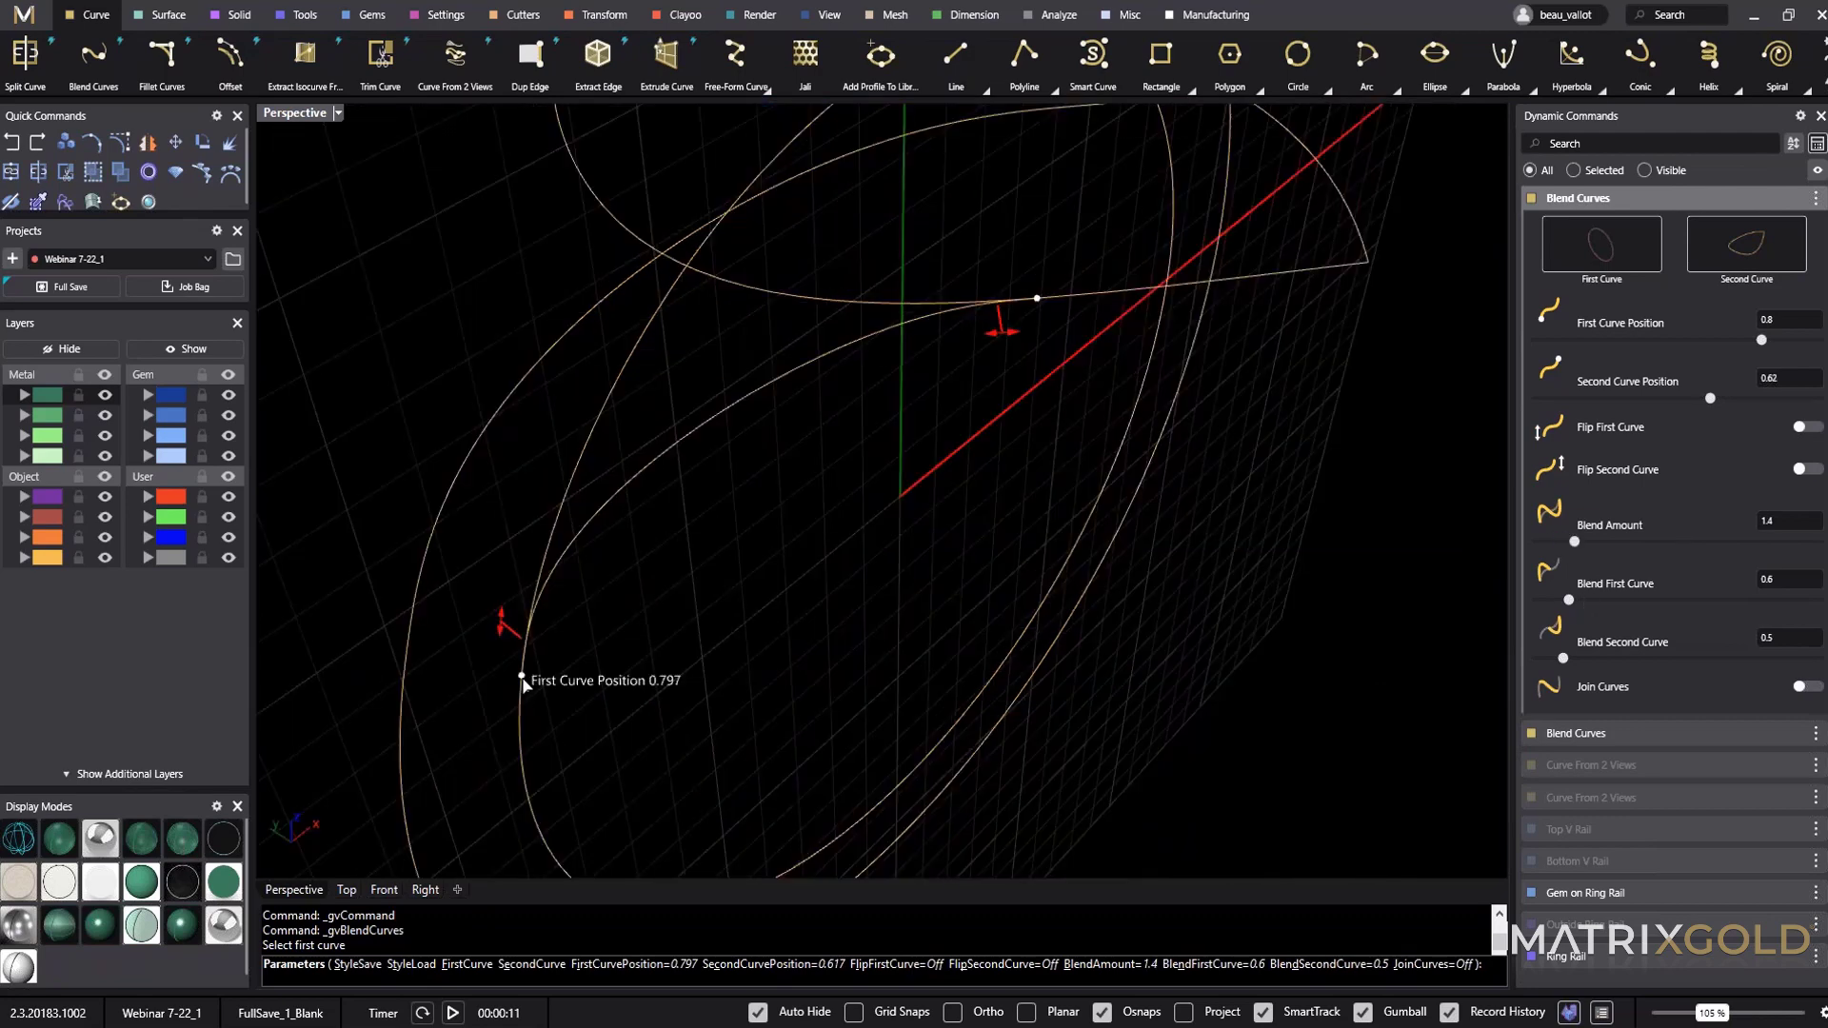
right_drag(804, 437, 657, 275)
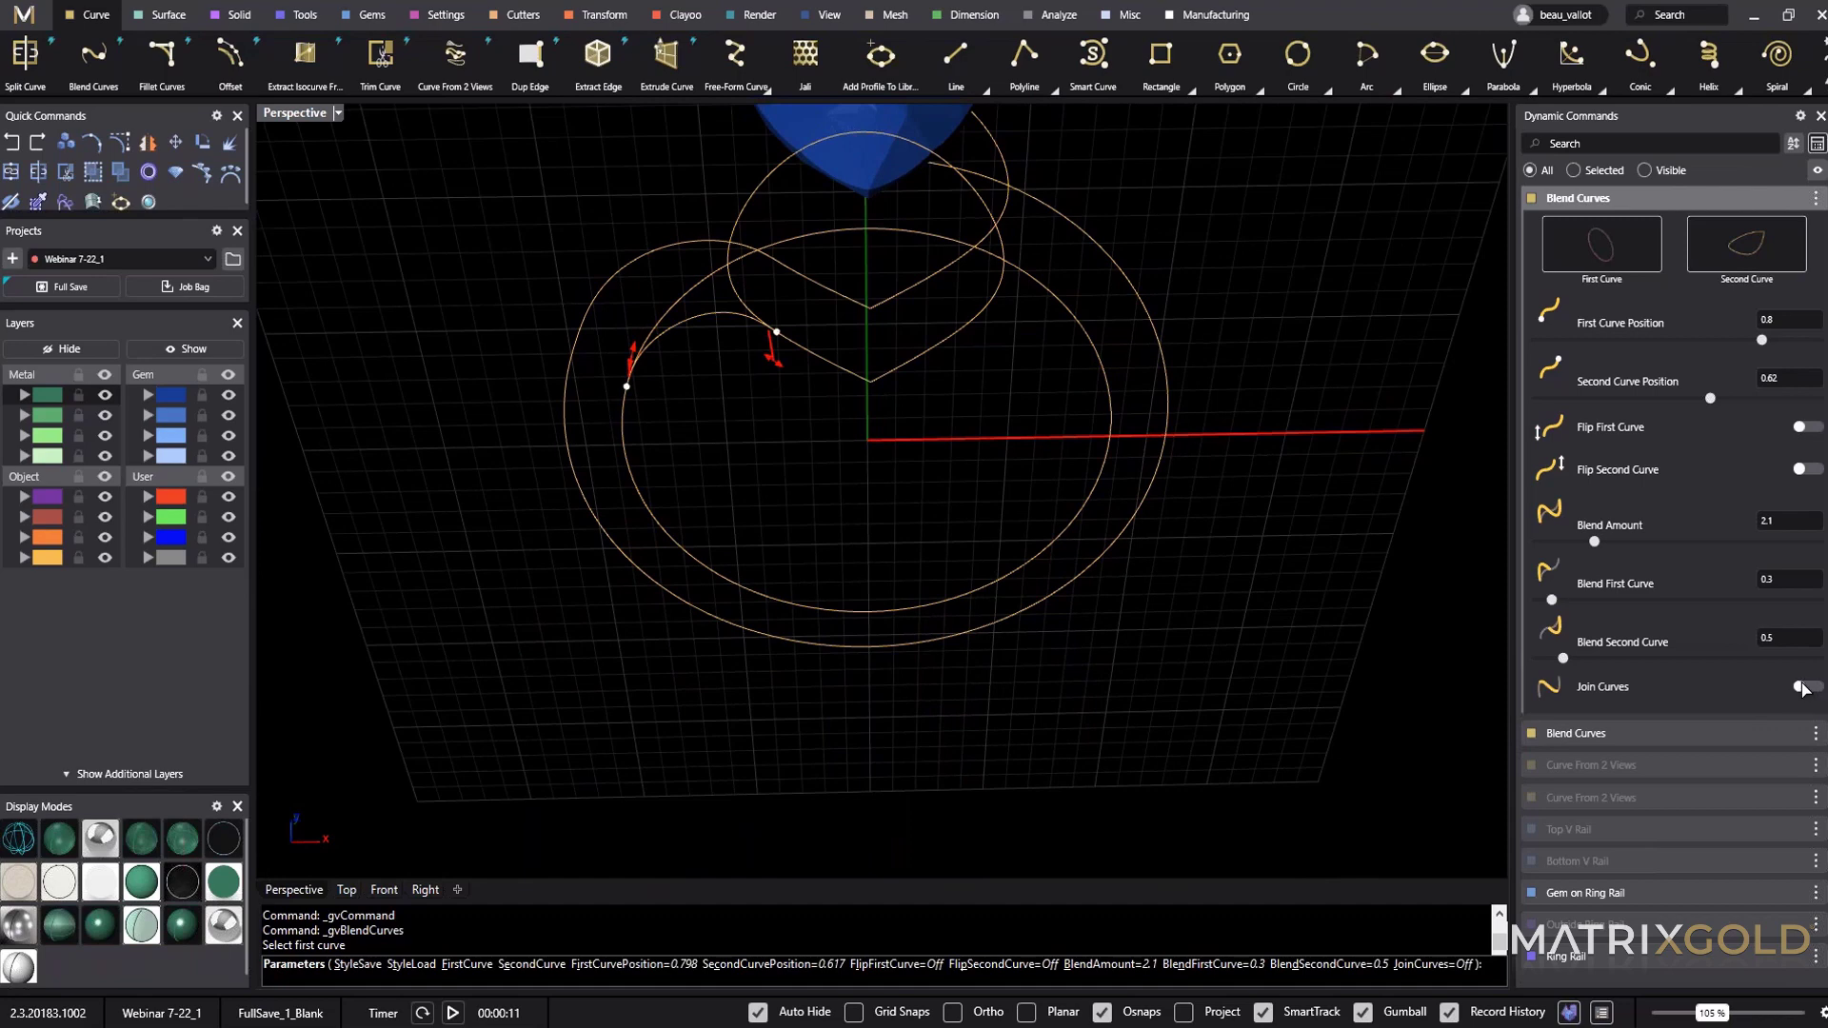
Turn on Join Curves for the inner blend, move its first curve position to 0.804 and finish it.
right_drag(862, 533, 914, 467)
drag(649, 523, 653, 517)
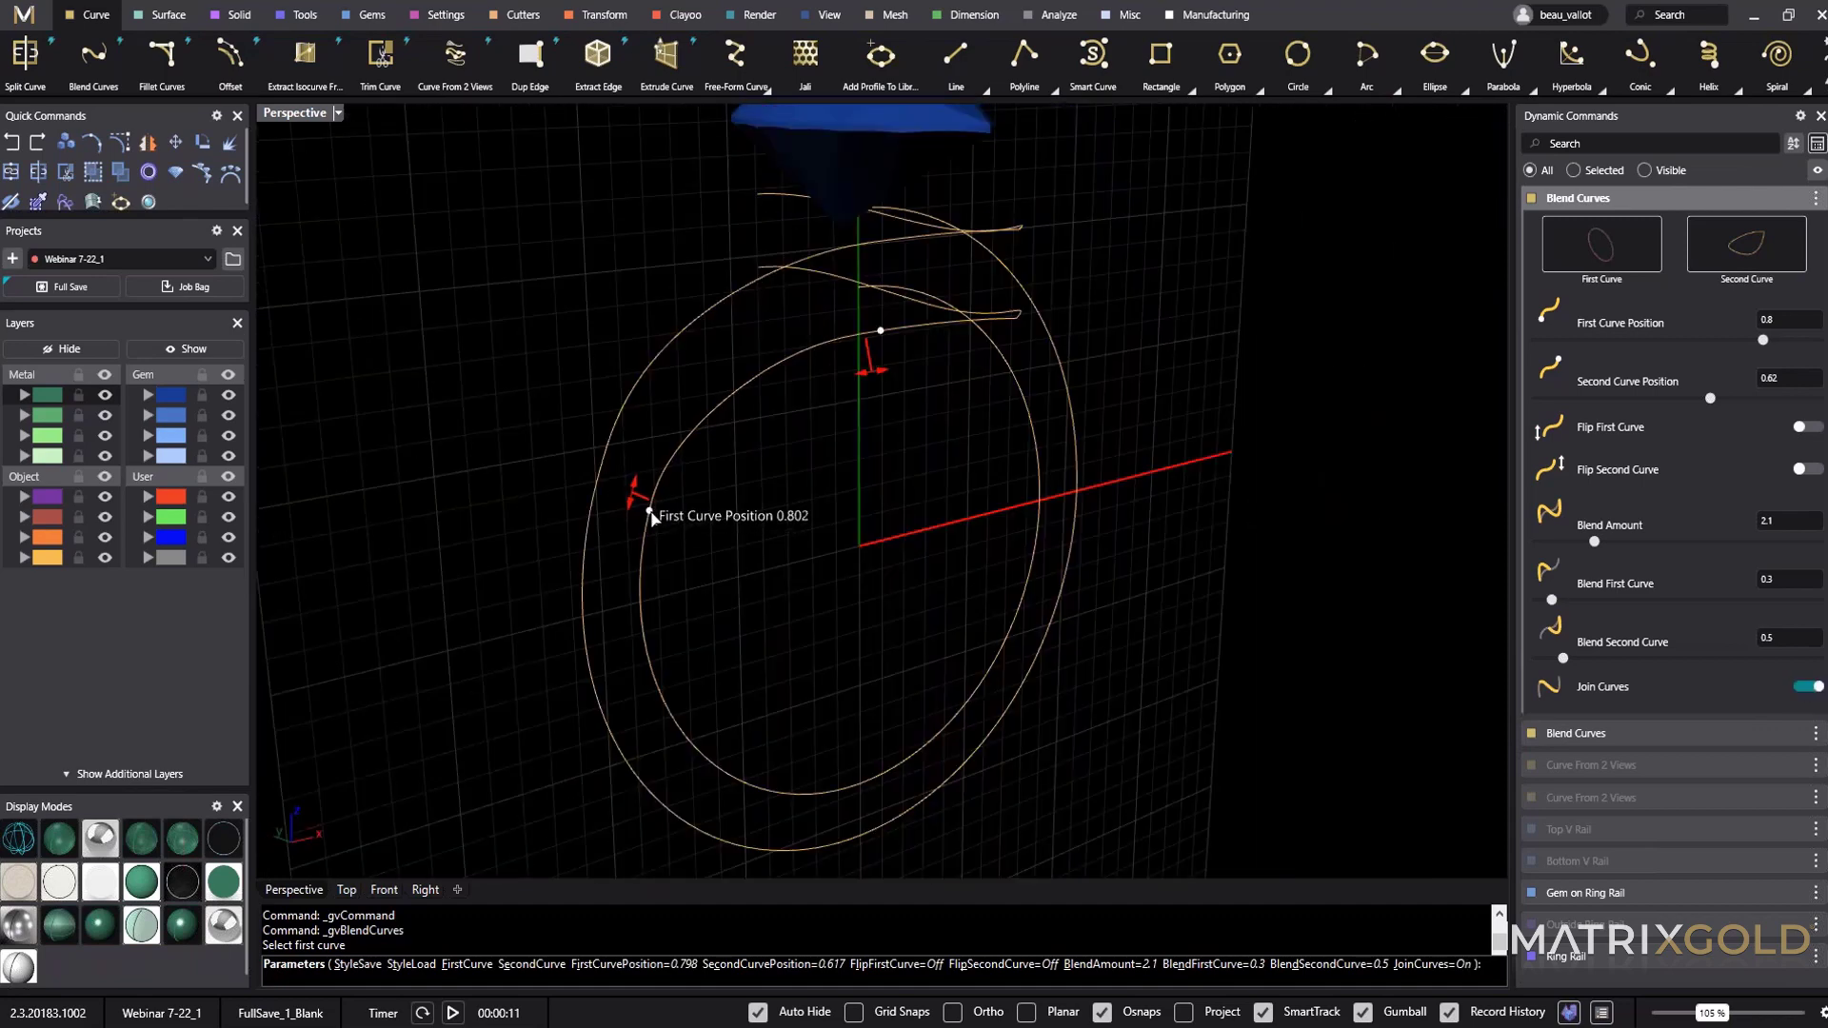
right_drag(886, 595, 773, 553)
key(Return)
Examine the two joined ring rails from several angles.
scroll(773, 553, down, 6)
right_drag(916, 449, 943, 579)
right_drag(982, 660, 923, 662)
drag(841, 624, 790, 649)
right_drag(1114, 667, 955, 637)
click(1053, 767)
shift+right_drag(798, 570, 884, 486)
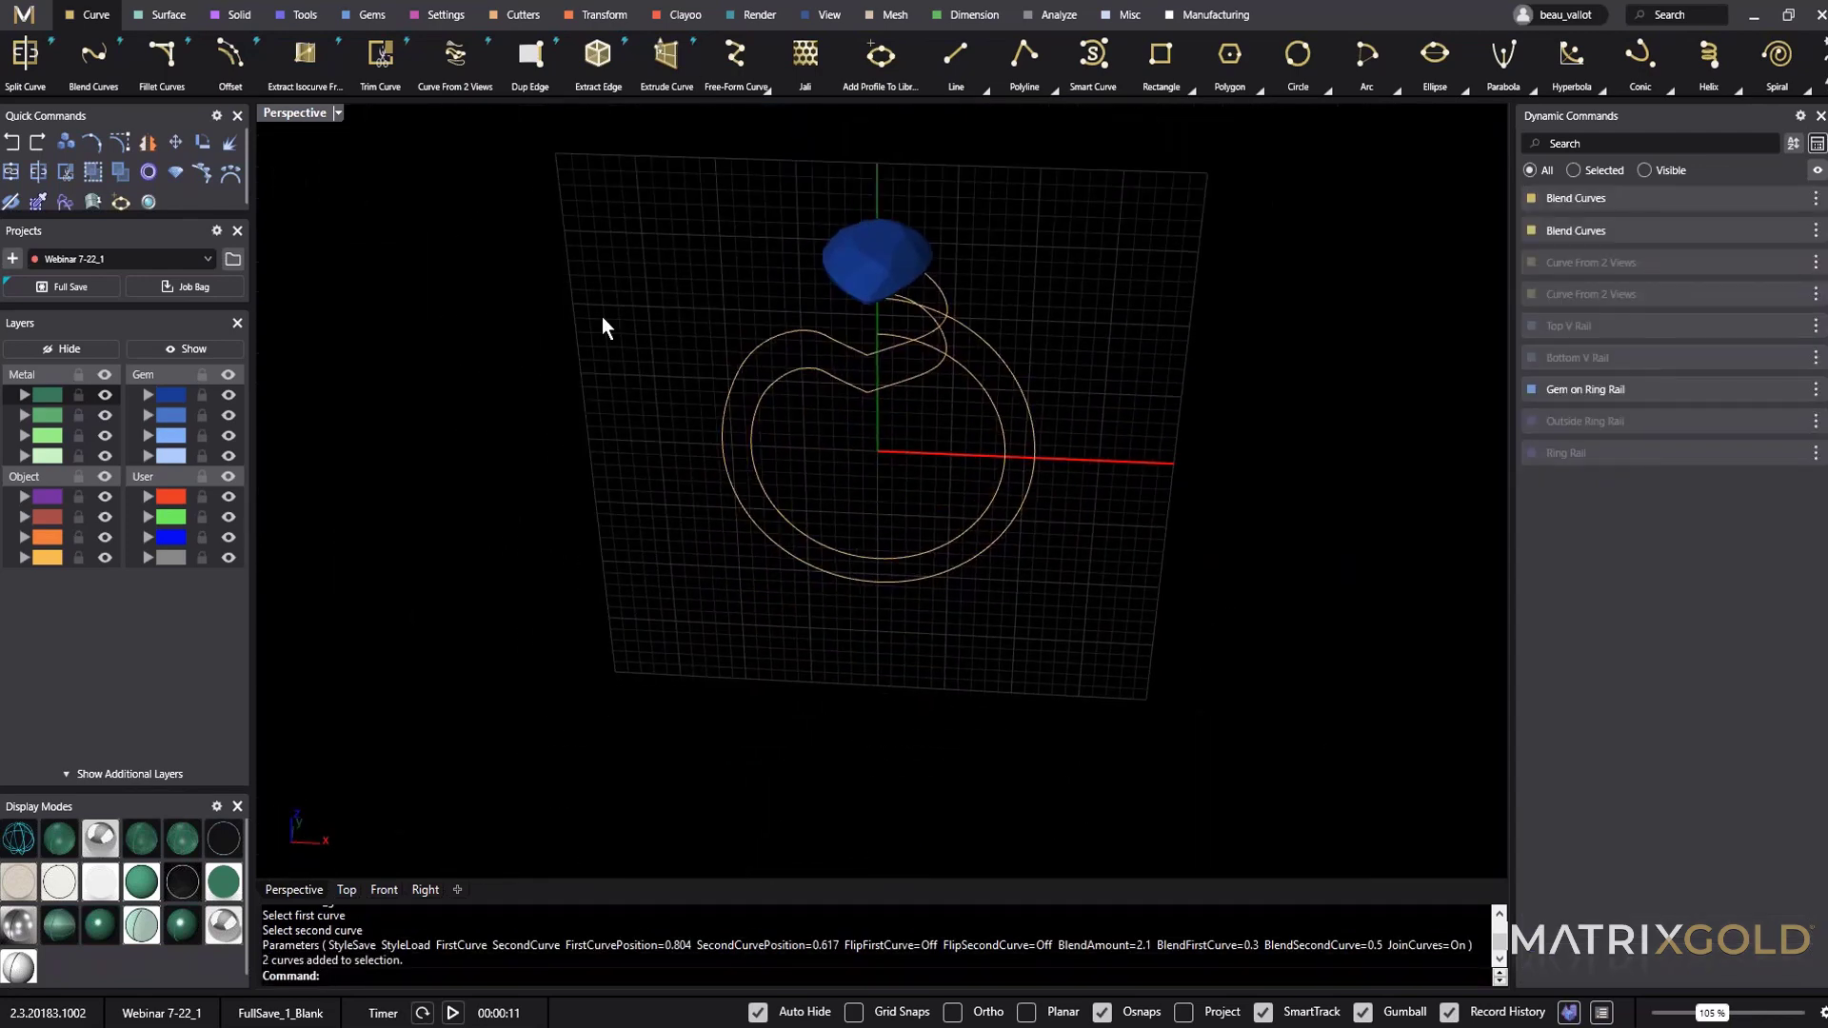
Start a Profile Placer on the inner joined ring rail.
click(303, 16)
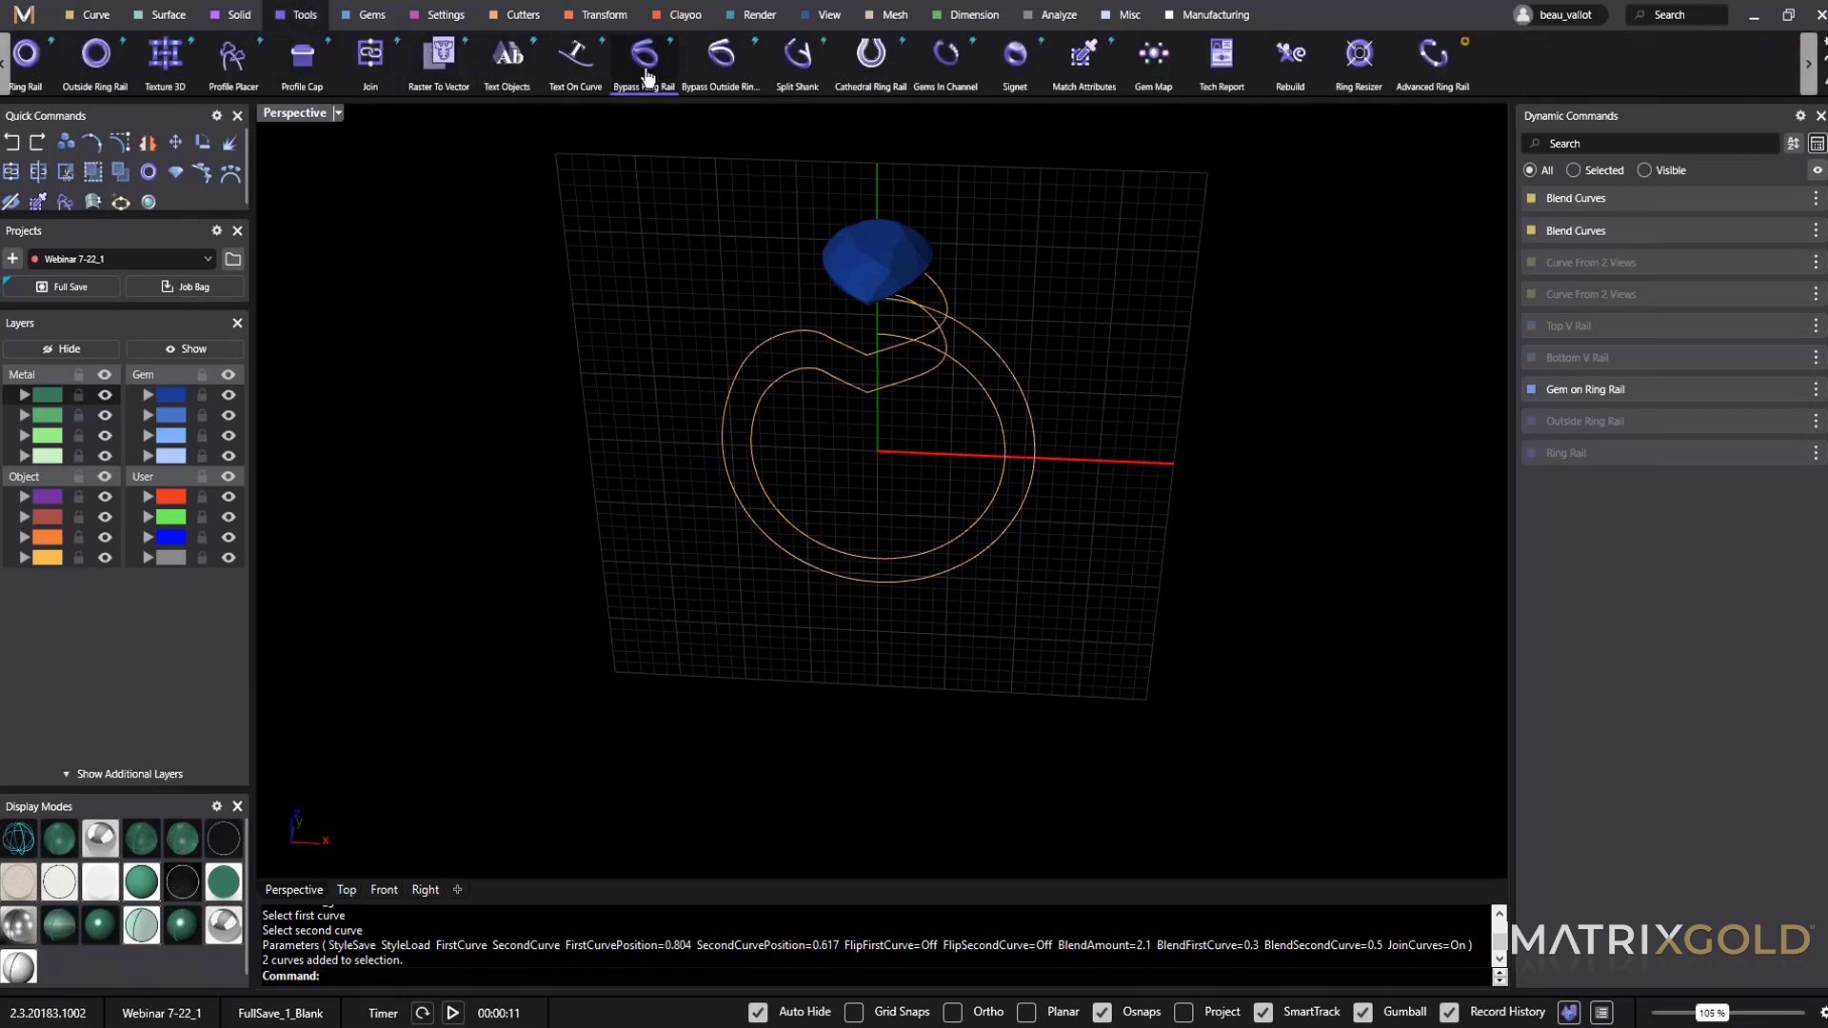
click(232, 59)
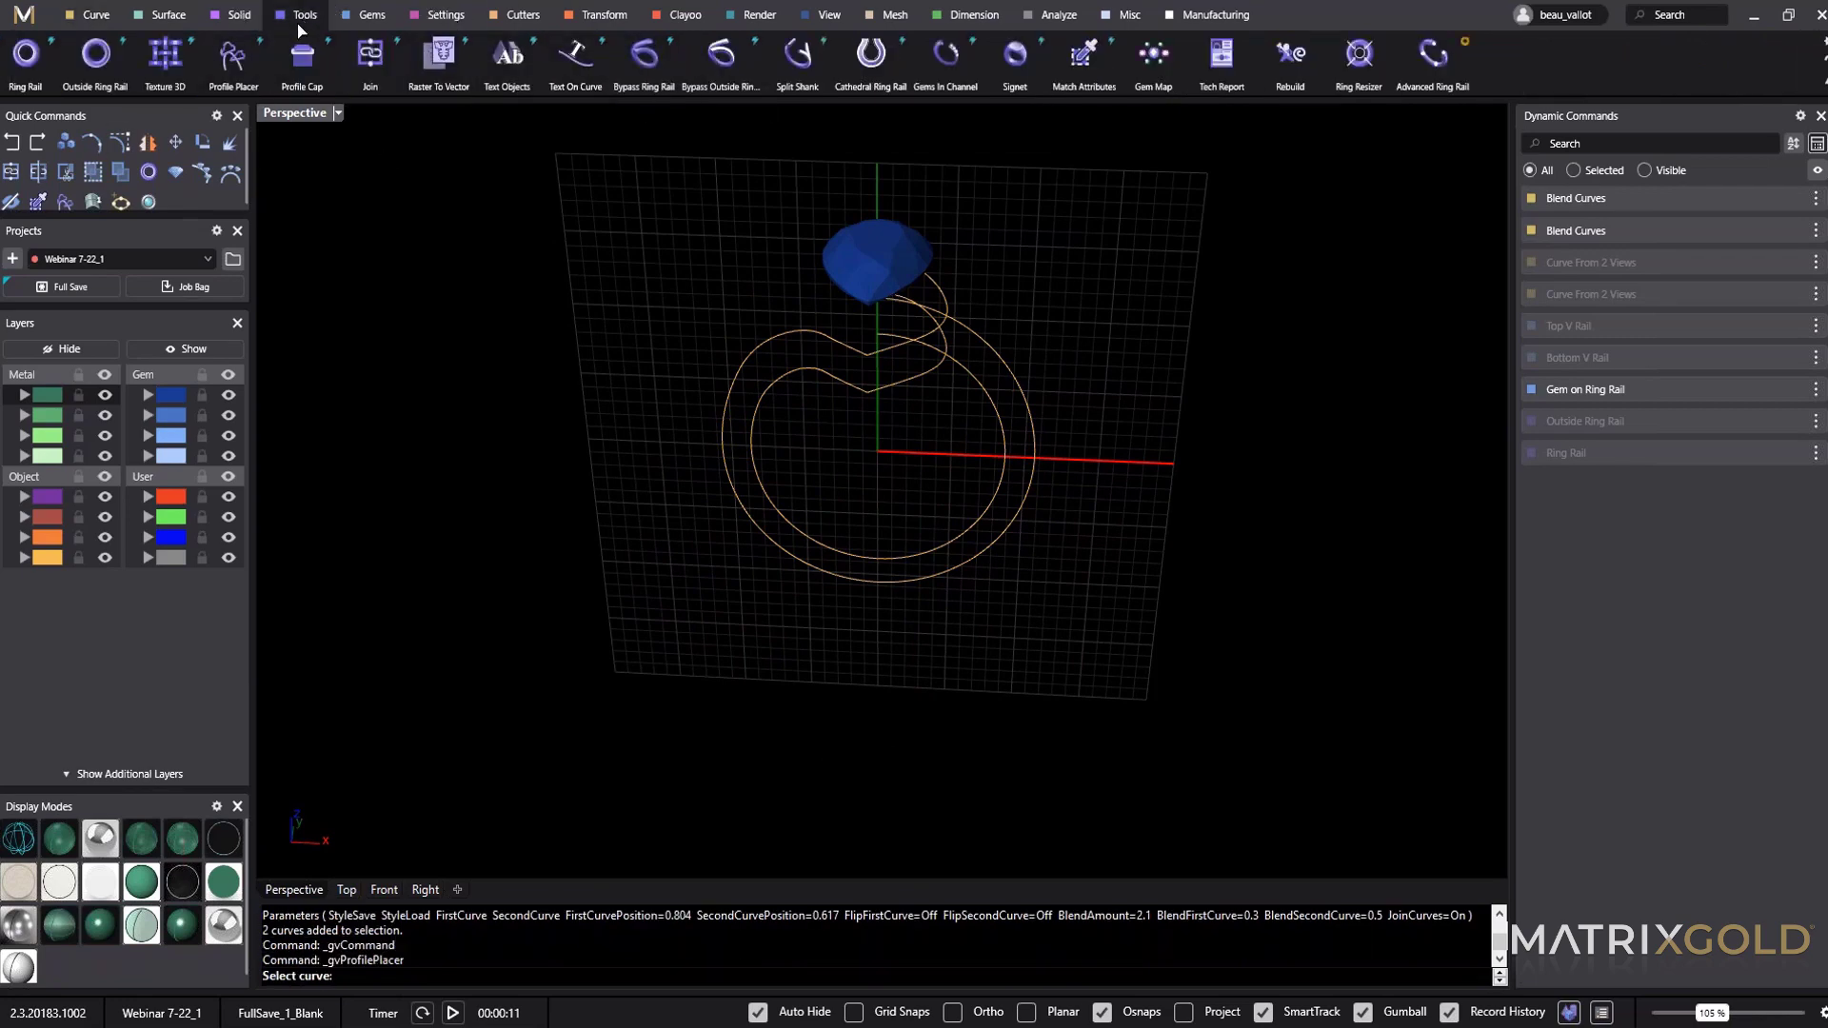
click(756, 440)
right_drag(1091, 700, 1214, 662)
scroll(879, 353, up, 2)
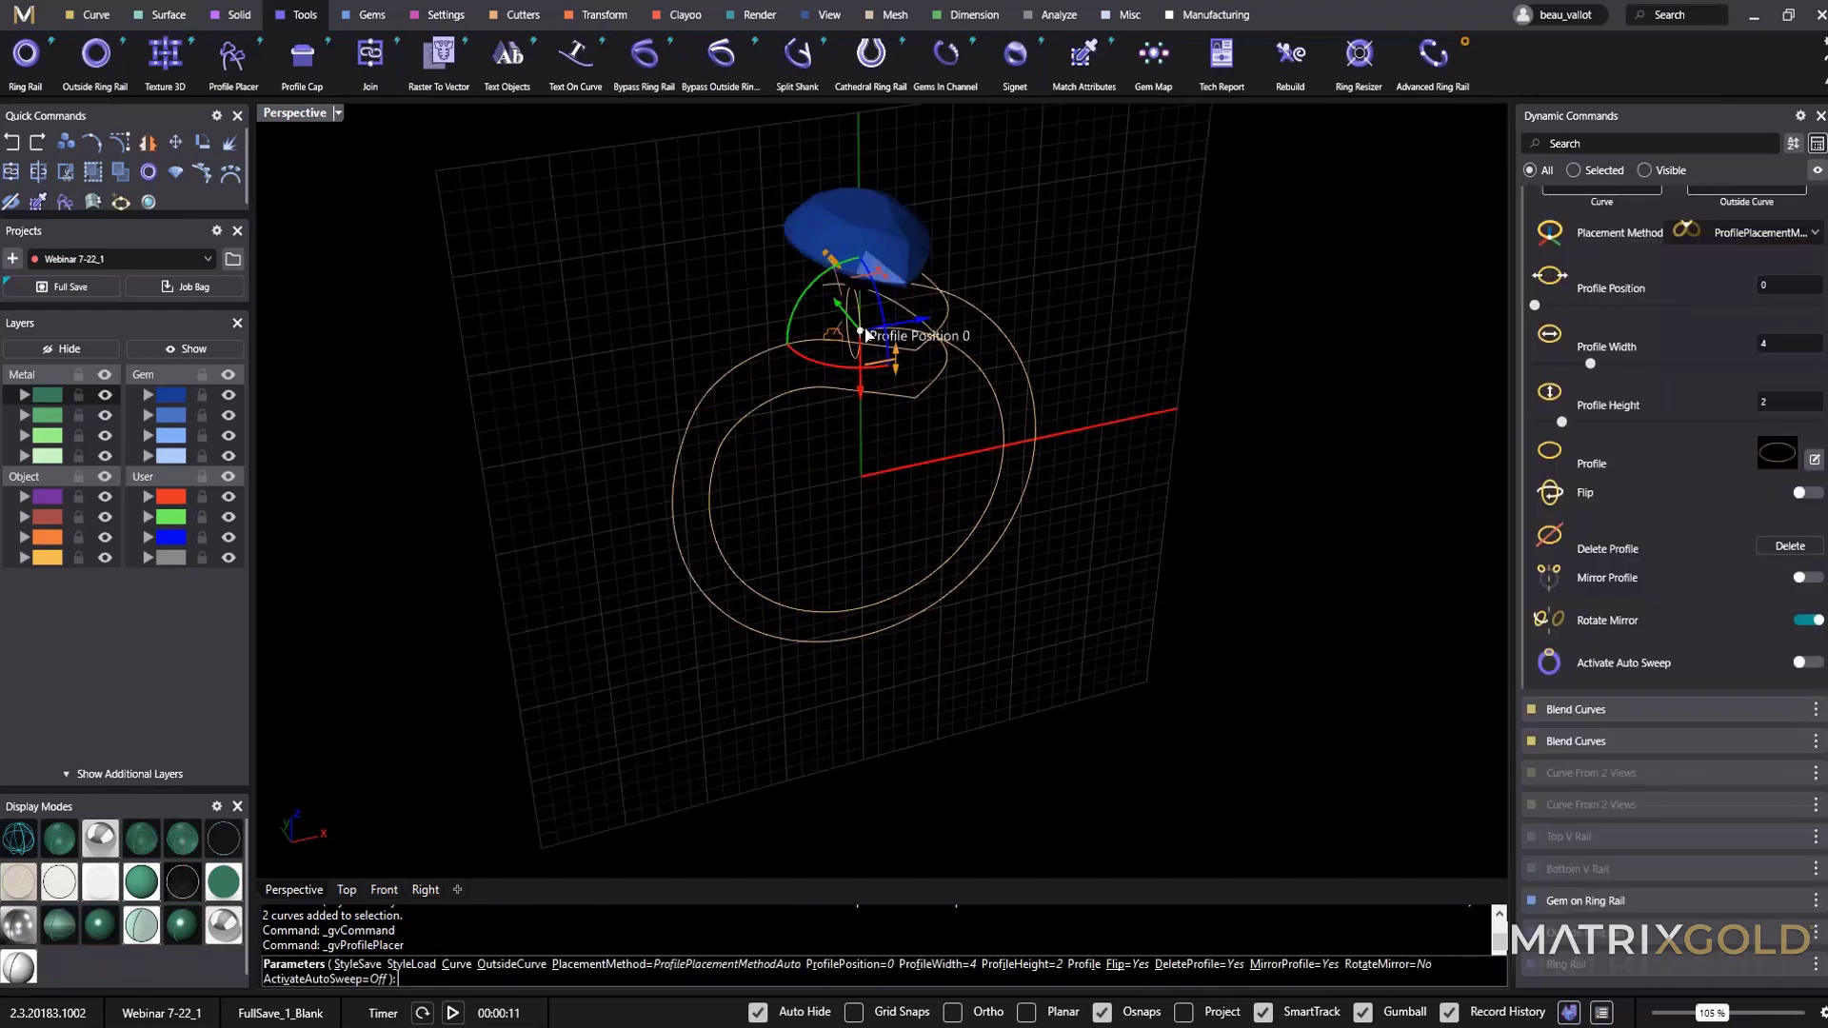
Move the placed profile along the inner rail to position 0.45 near the bottom of the ring.
drag(880, 350, 762, 607)
right_drag(953, 621, 931, 710)
drag(909, 701, 914, 598)
right_drag(1069, 707, 1143, 607)
right_drag(696, 572, 931, 667)
right_drag(760, 579, 785, 733)
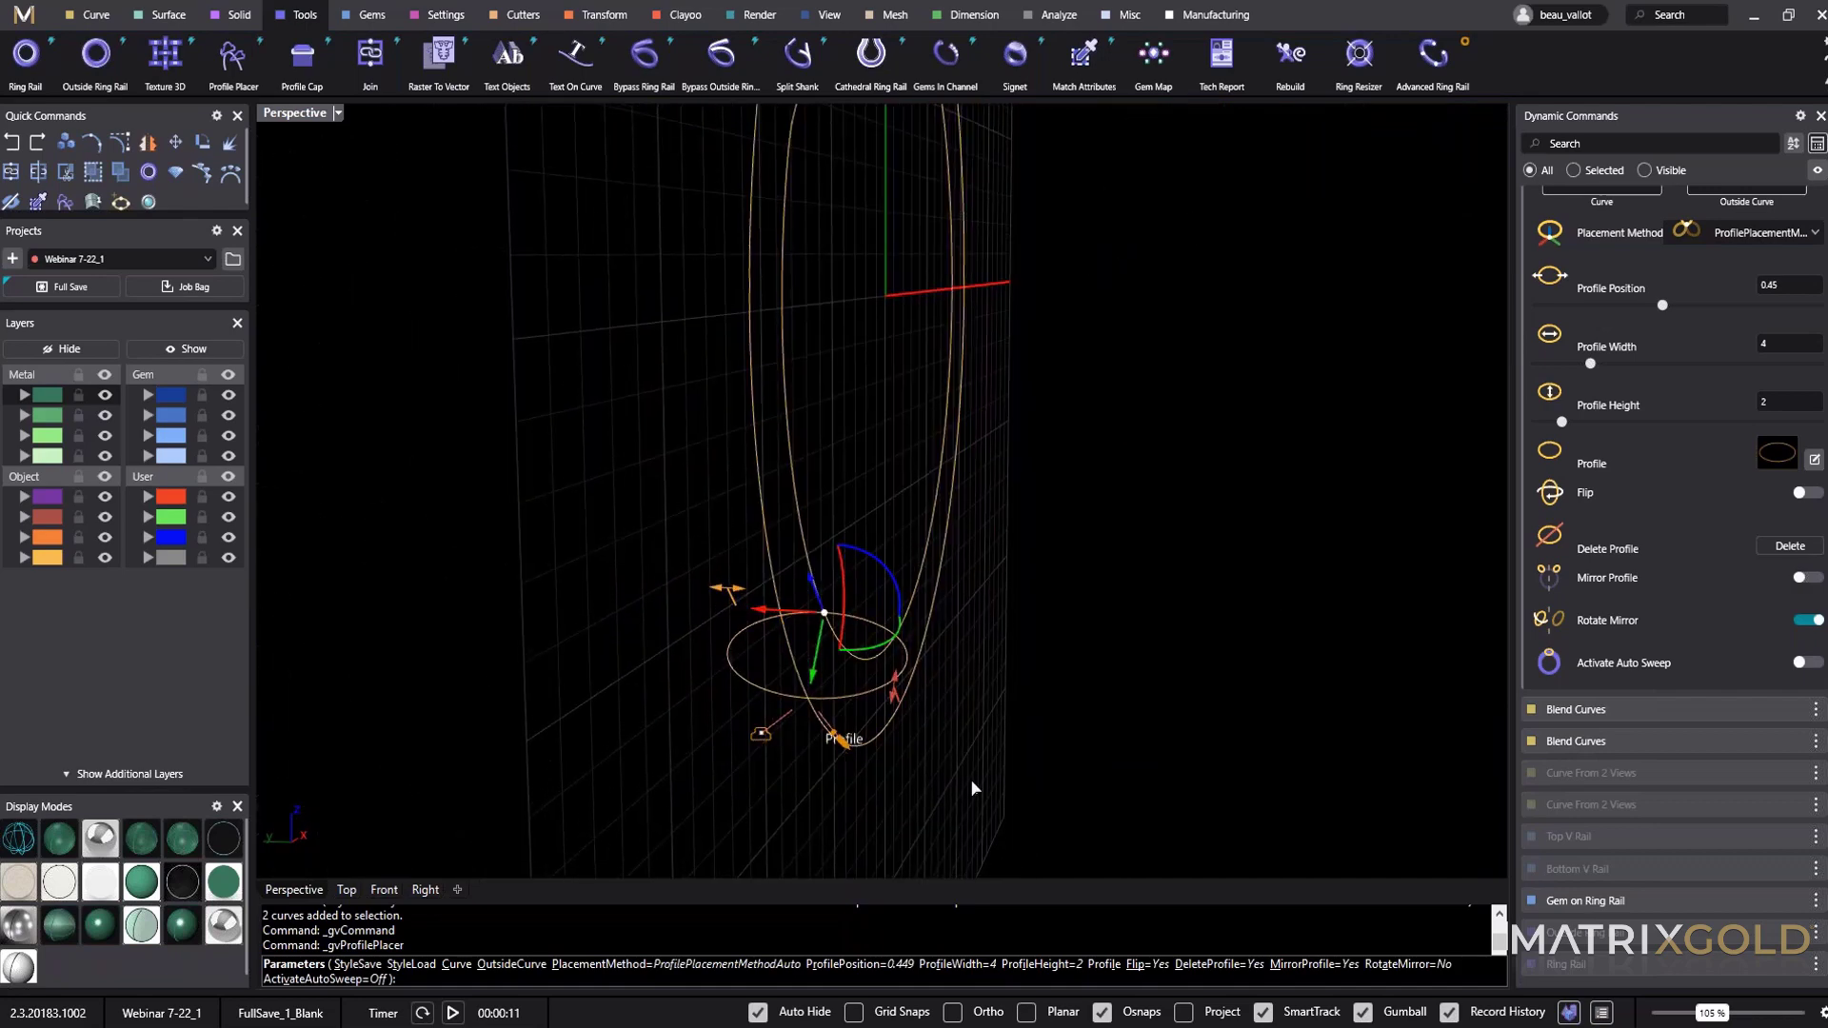
right_drag(1037, 355, 895, 354)
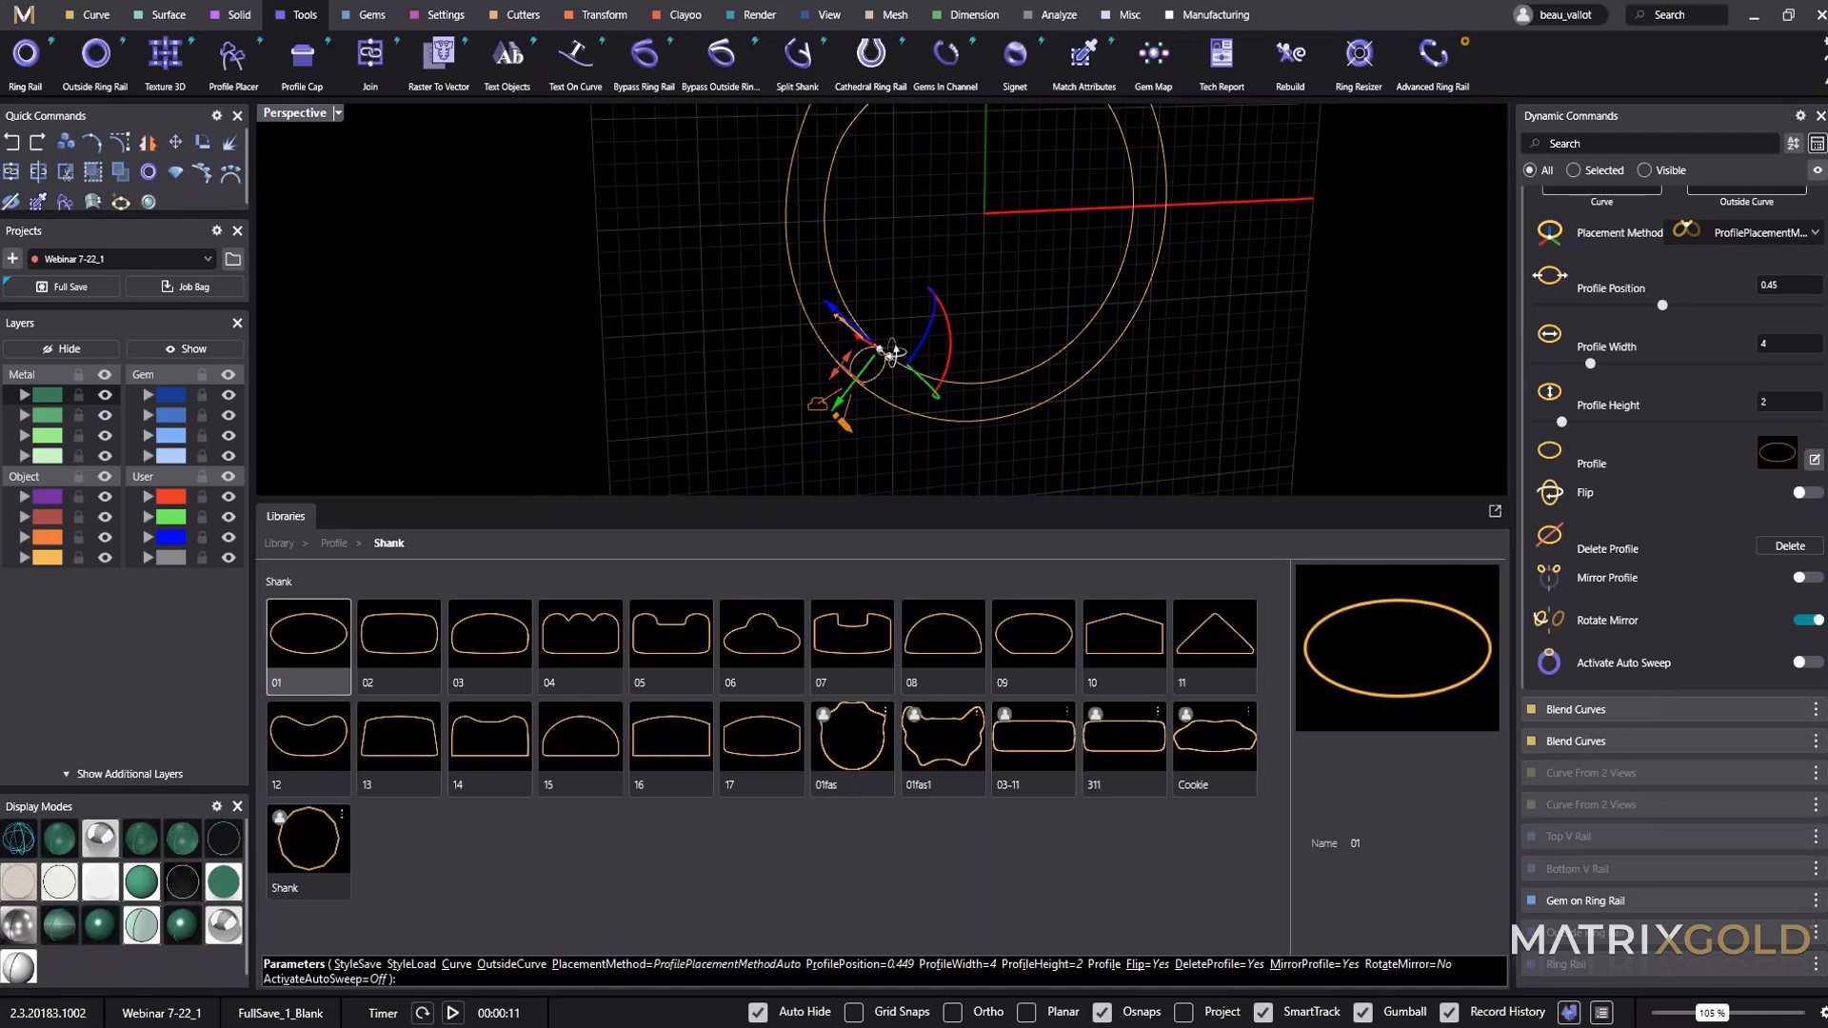
Assign Shank library profile 02 to the placed profile and set its width to 3.
click(389, 657)
right_drag(1143, 581, 900, 357)
scroll(893, 348, up, 8)
drag(861, 393, 912, 404)
scroll(895, 402, down, 6)
Add a second profile at position 0.64 on the inner rail, on the shoulder below the pear-shaped bend.
right_drag(895, 419, 826, 505)
scroll(706, 473, down, 3)
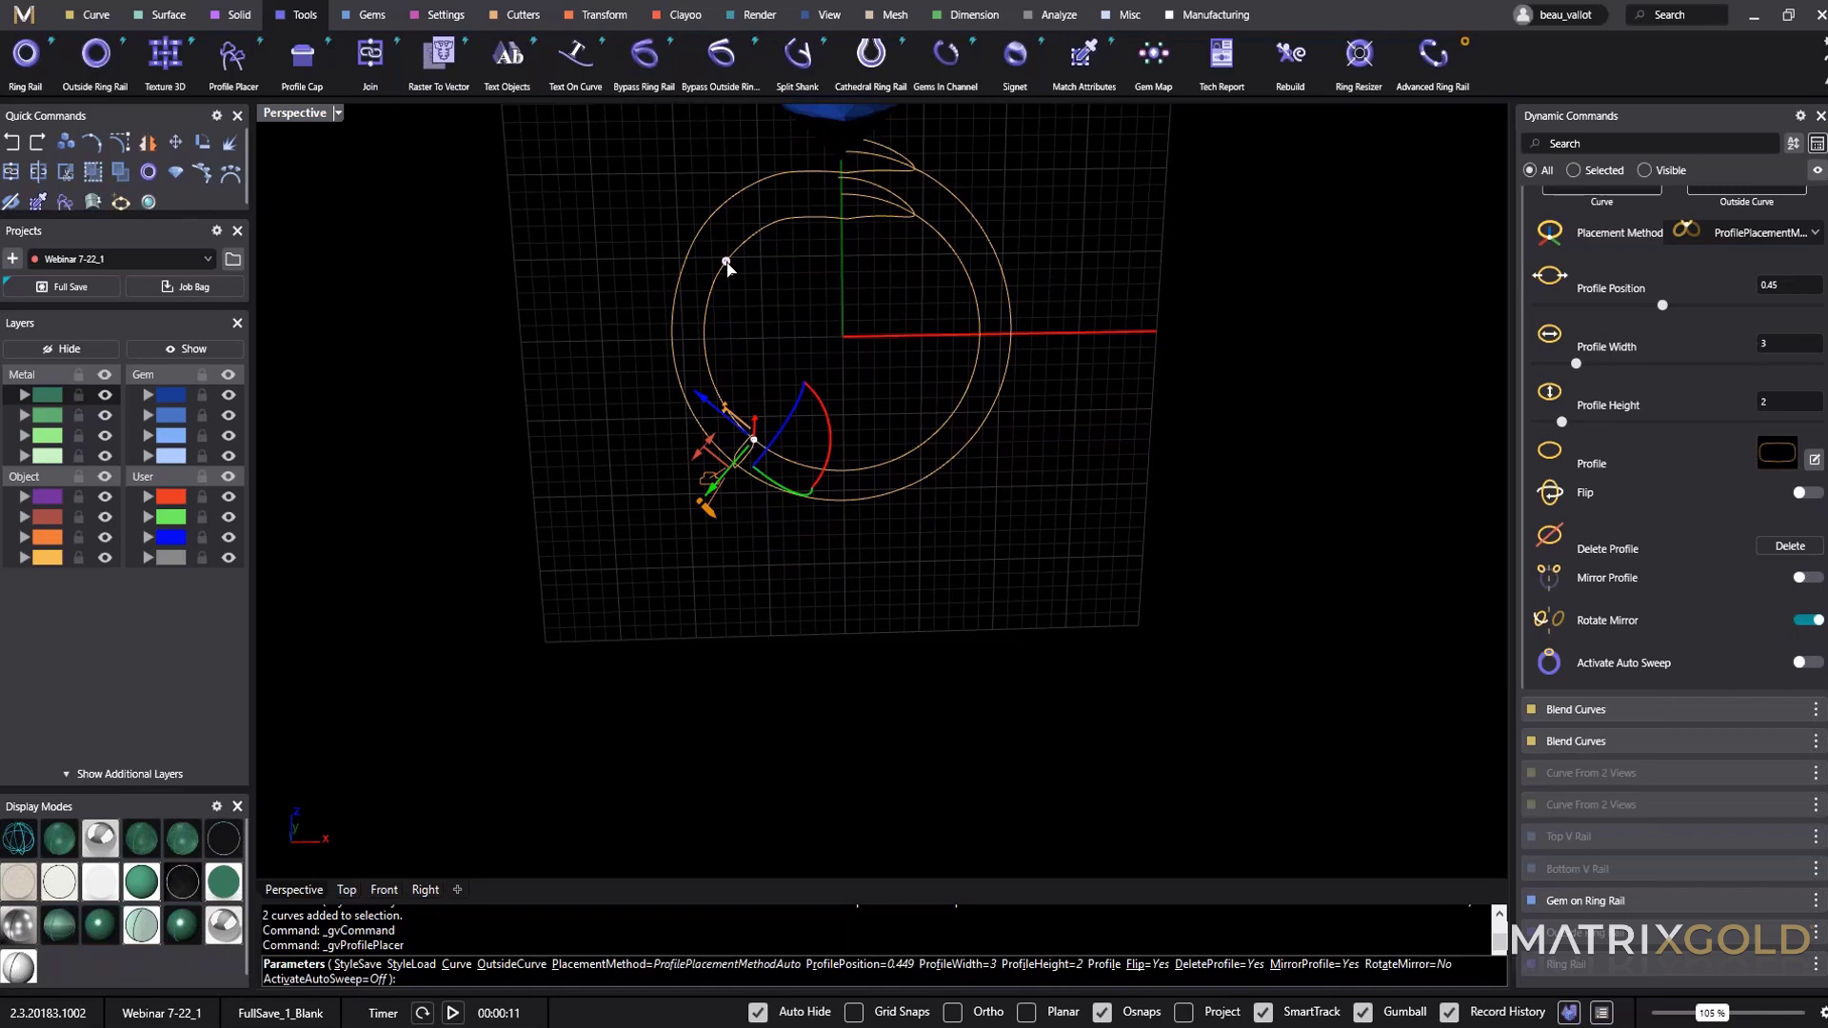
click(742, 248)
right_drag(742, 249, 671, 303)
drag(650, 268, 740, 492)
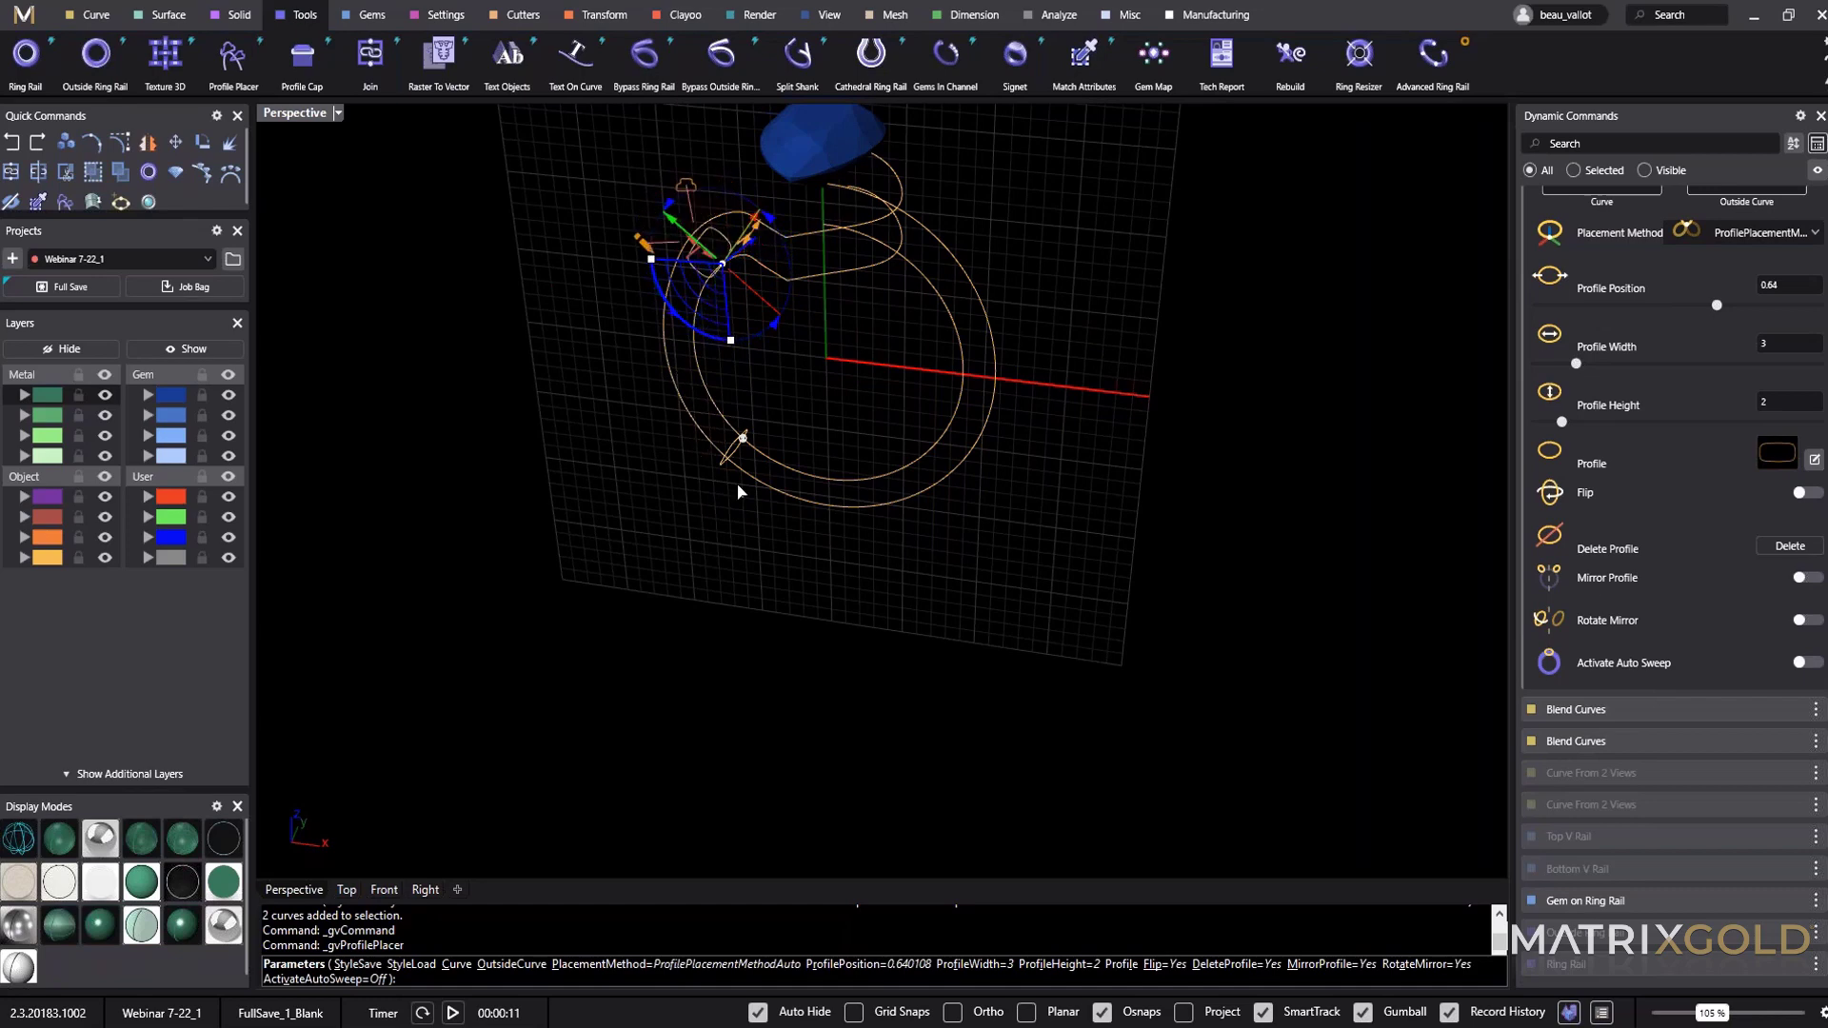
right_drag(862, 534, 1114, 433)
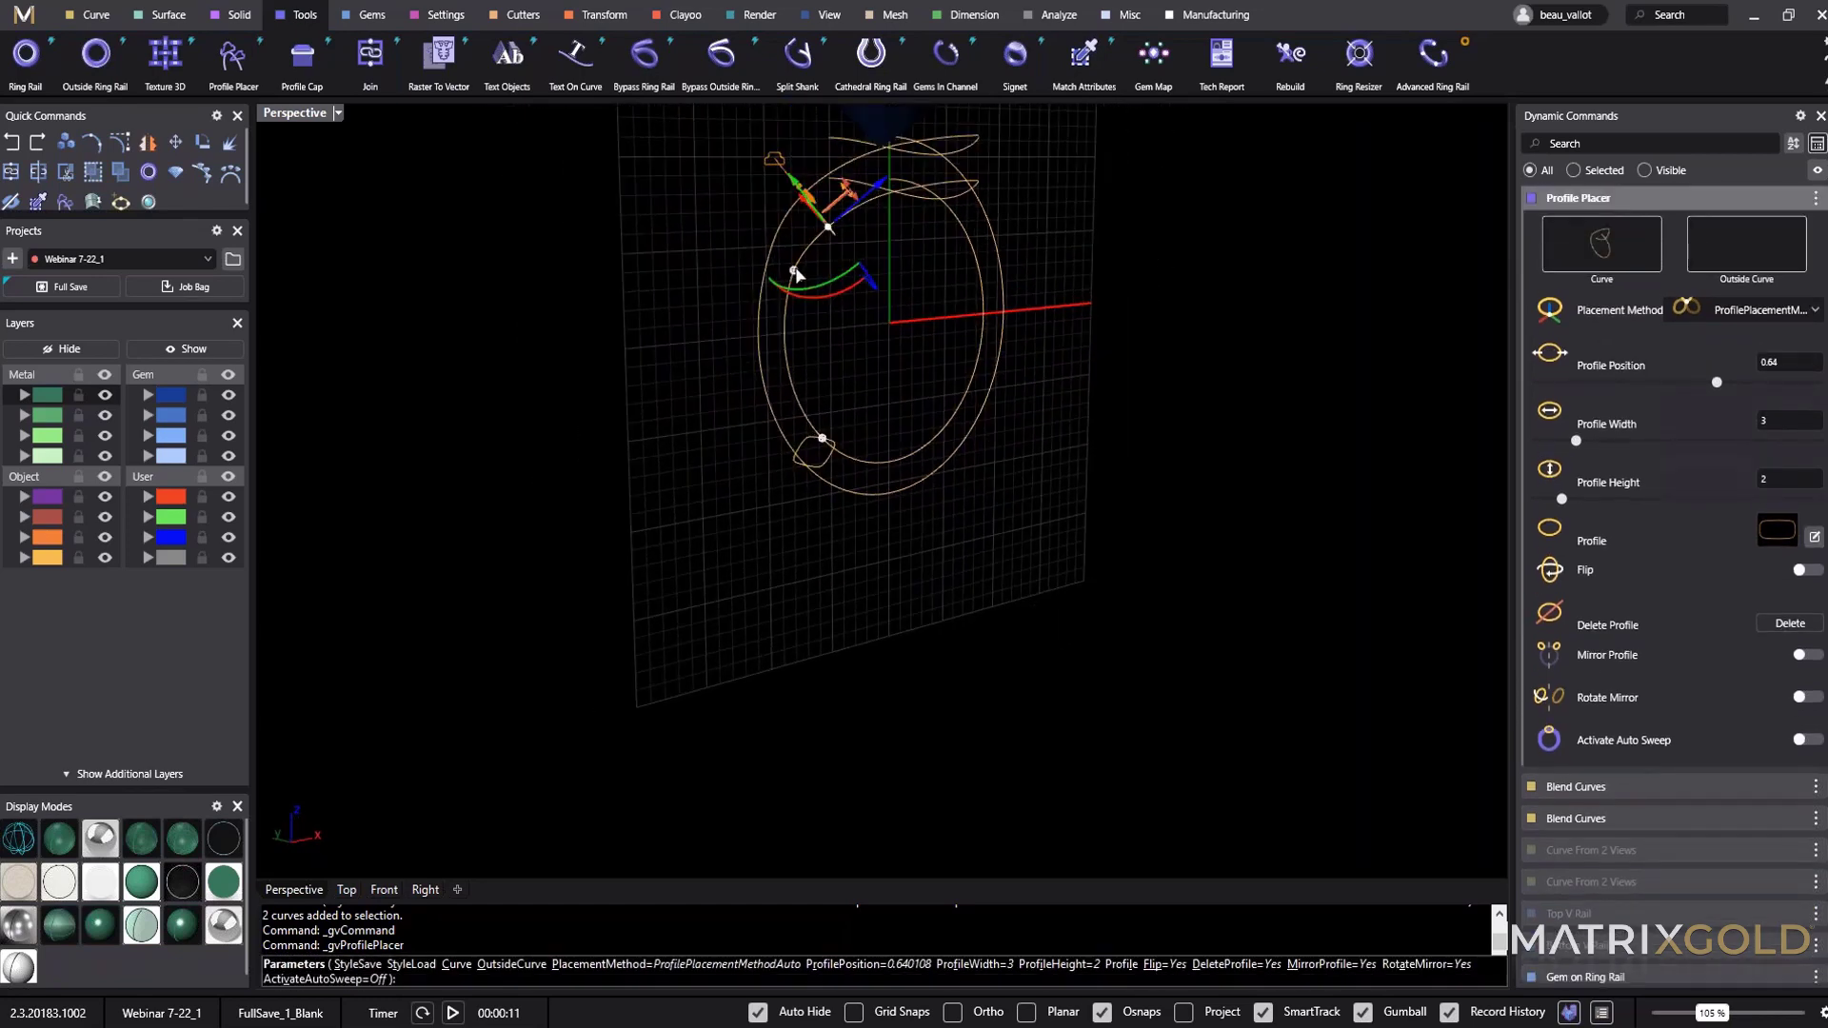
right_drag(810, 207, 800, 303)
right_drag(873, 510, 759, 385)
scroll(759, 385, up, 5)
scroll(788, 254, down, 5)
shift+right_drag(789, 259, 792, 474)
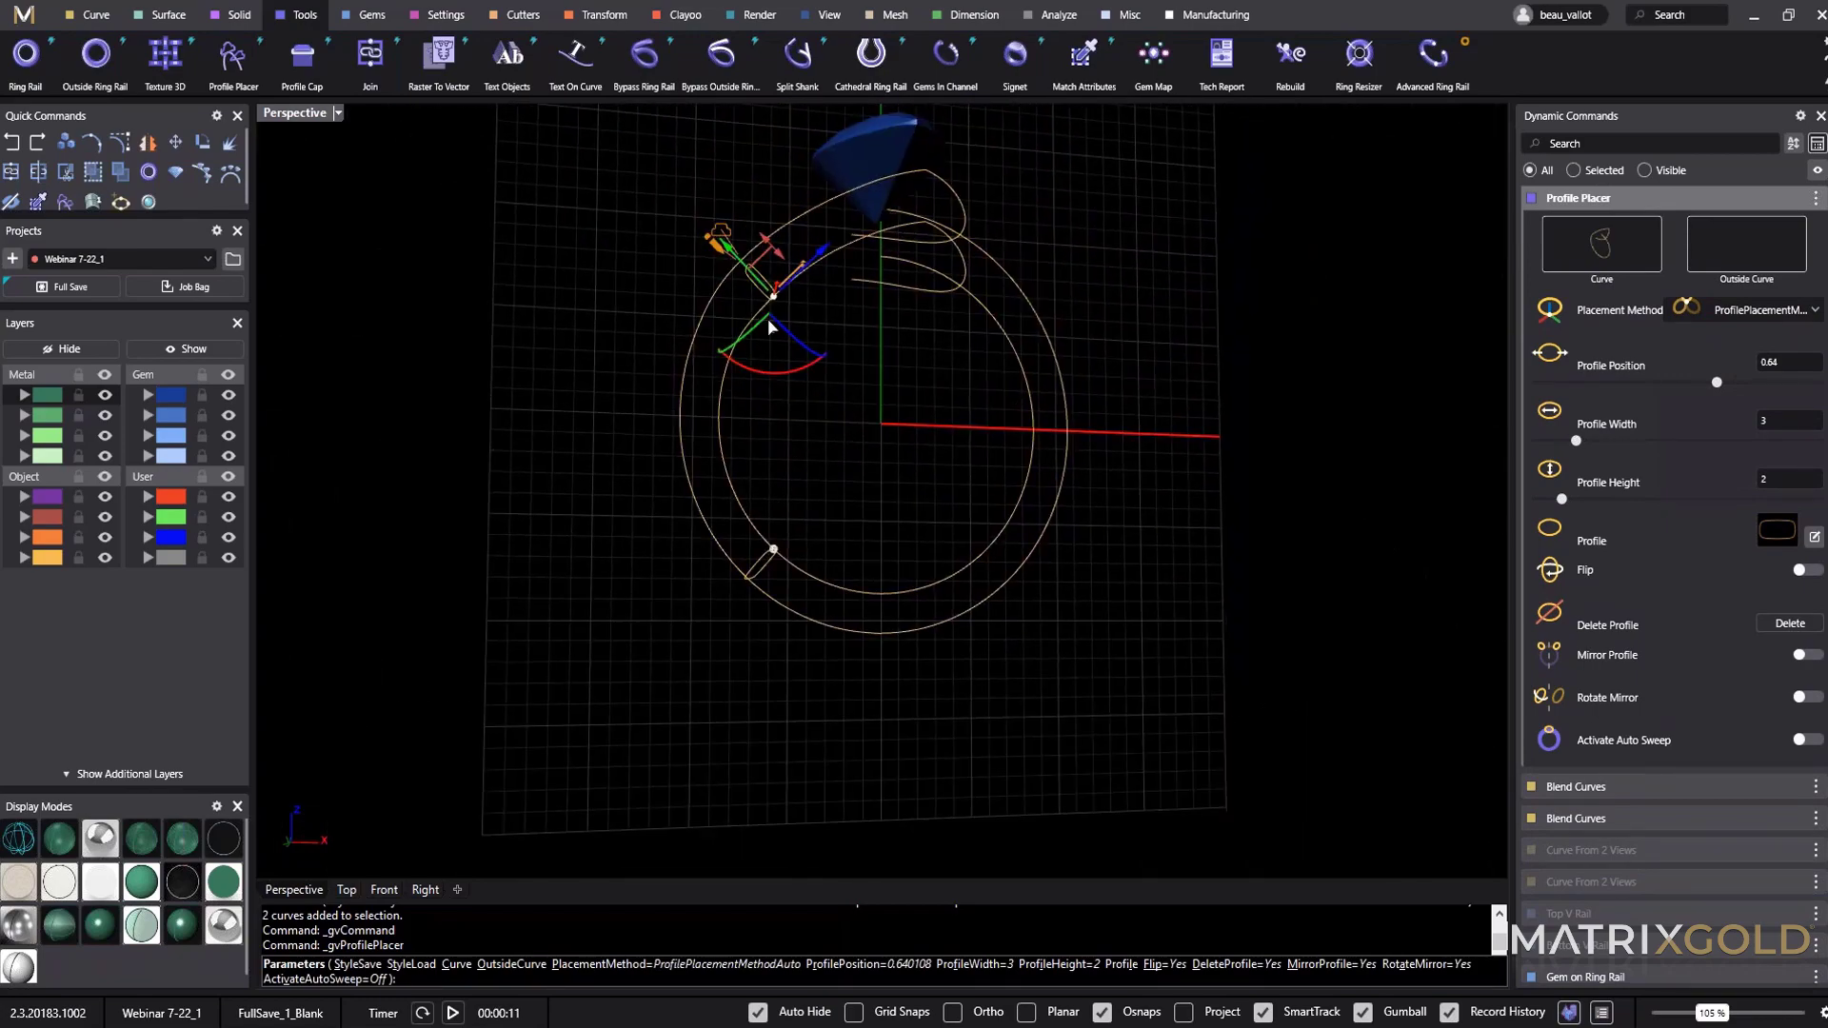
Raise the second profile's height to 4.4 to reach towards the outer rail.
scroll(771, 327, up, 5)
drag(646, 362, 616, 319)
right_drag(616, 319, 1100, 343)
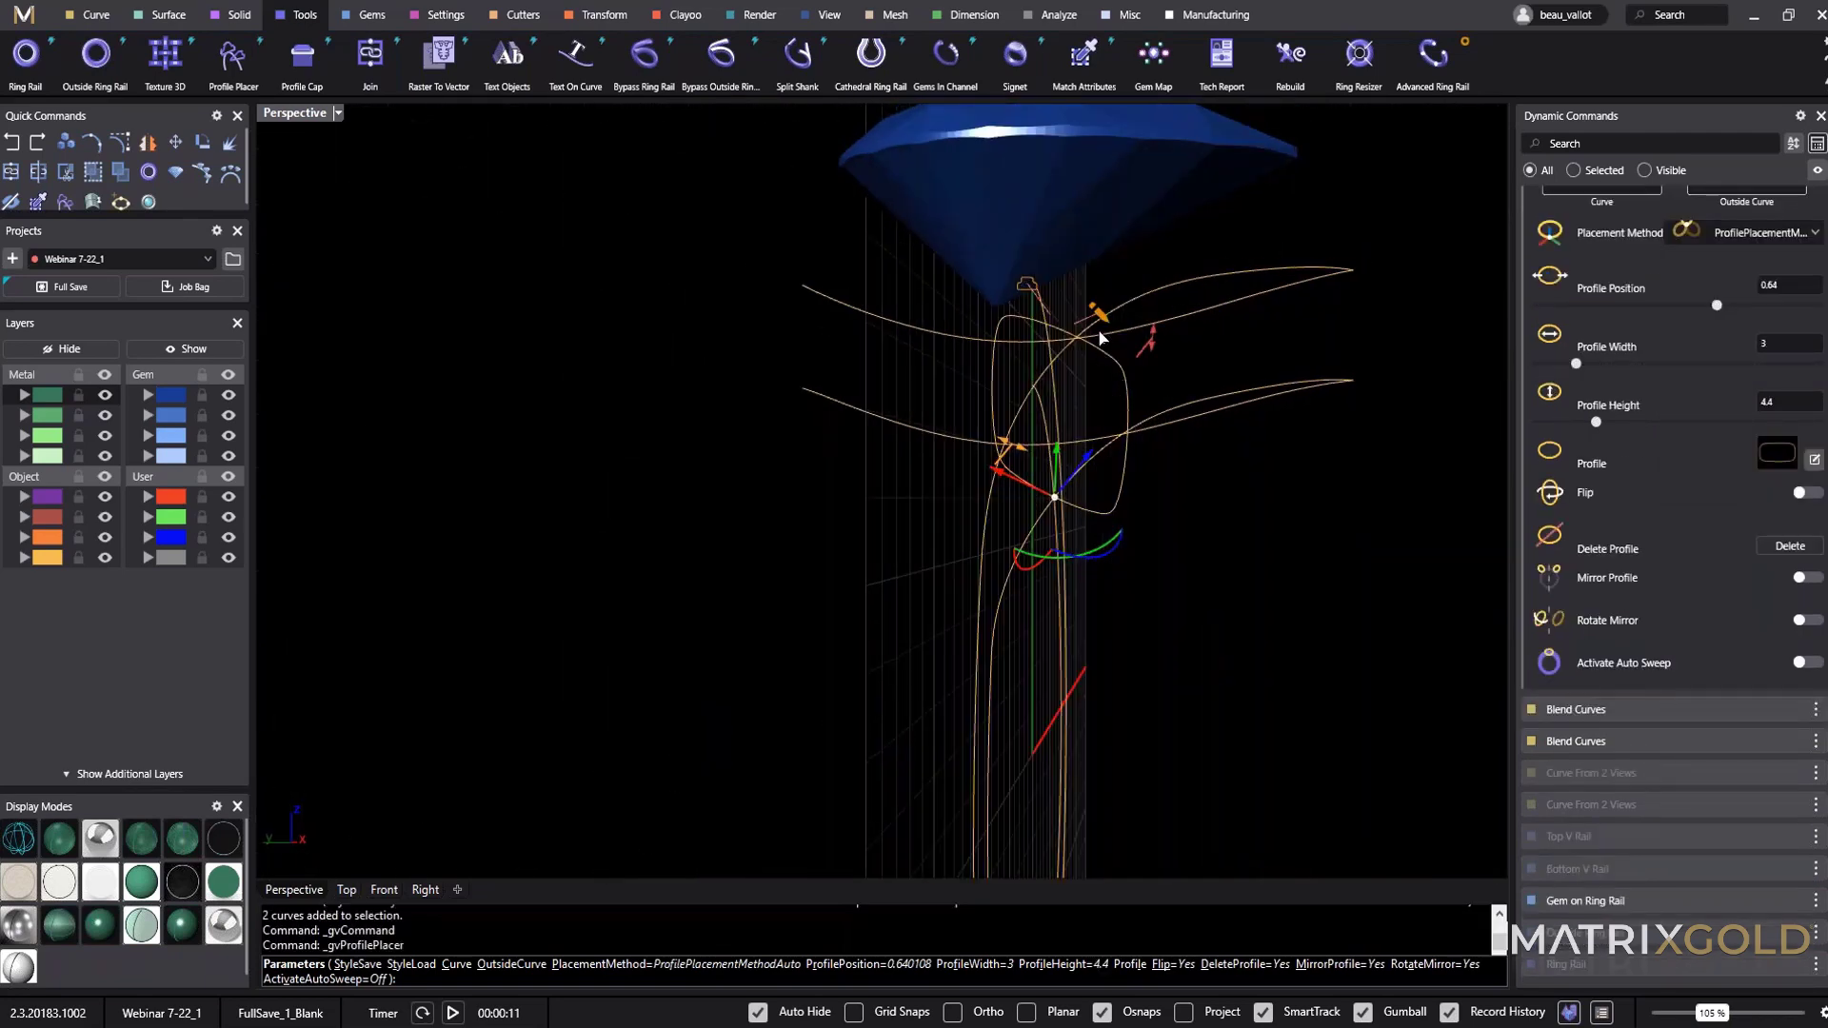
right_drag(1223, 394, 1204, 435)
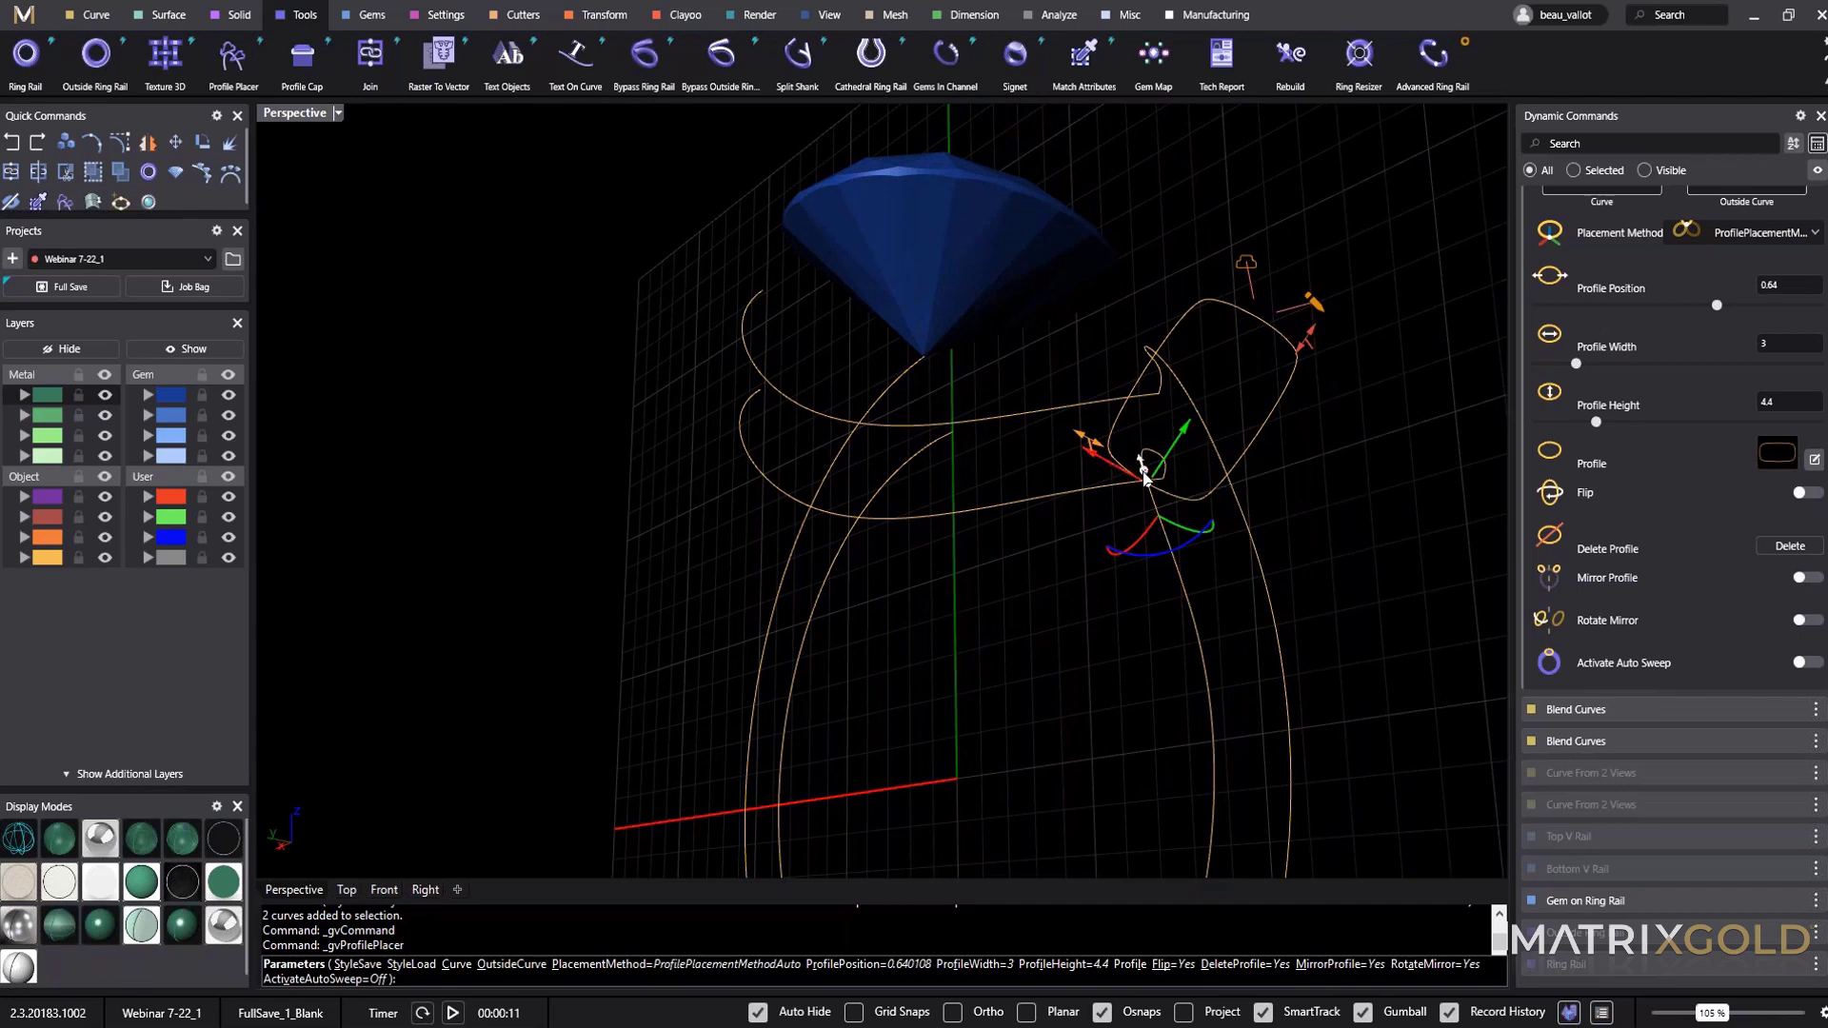
mouse_move(1141, 462)
mouse_down()
mouse_move(1173, 520)
mouse_move(1175, 588)
mouse_move(1118, 431)
mouse_move(1174, 586)
mouse_move(1120, 476)
mouse_up()
Delete the shoulder profile and assign the outer joined ring rail as the Profile Placer's outside curve.
click(1787, 546)
right_drag(1067, 609, 836, 726)
scroll(836, 727, up, 3)
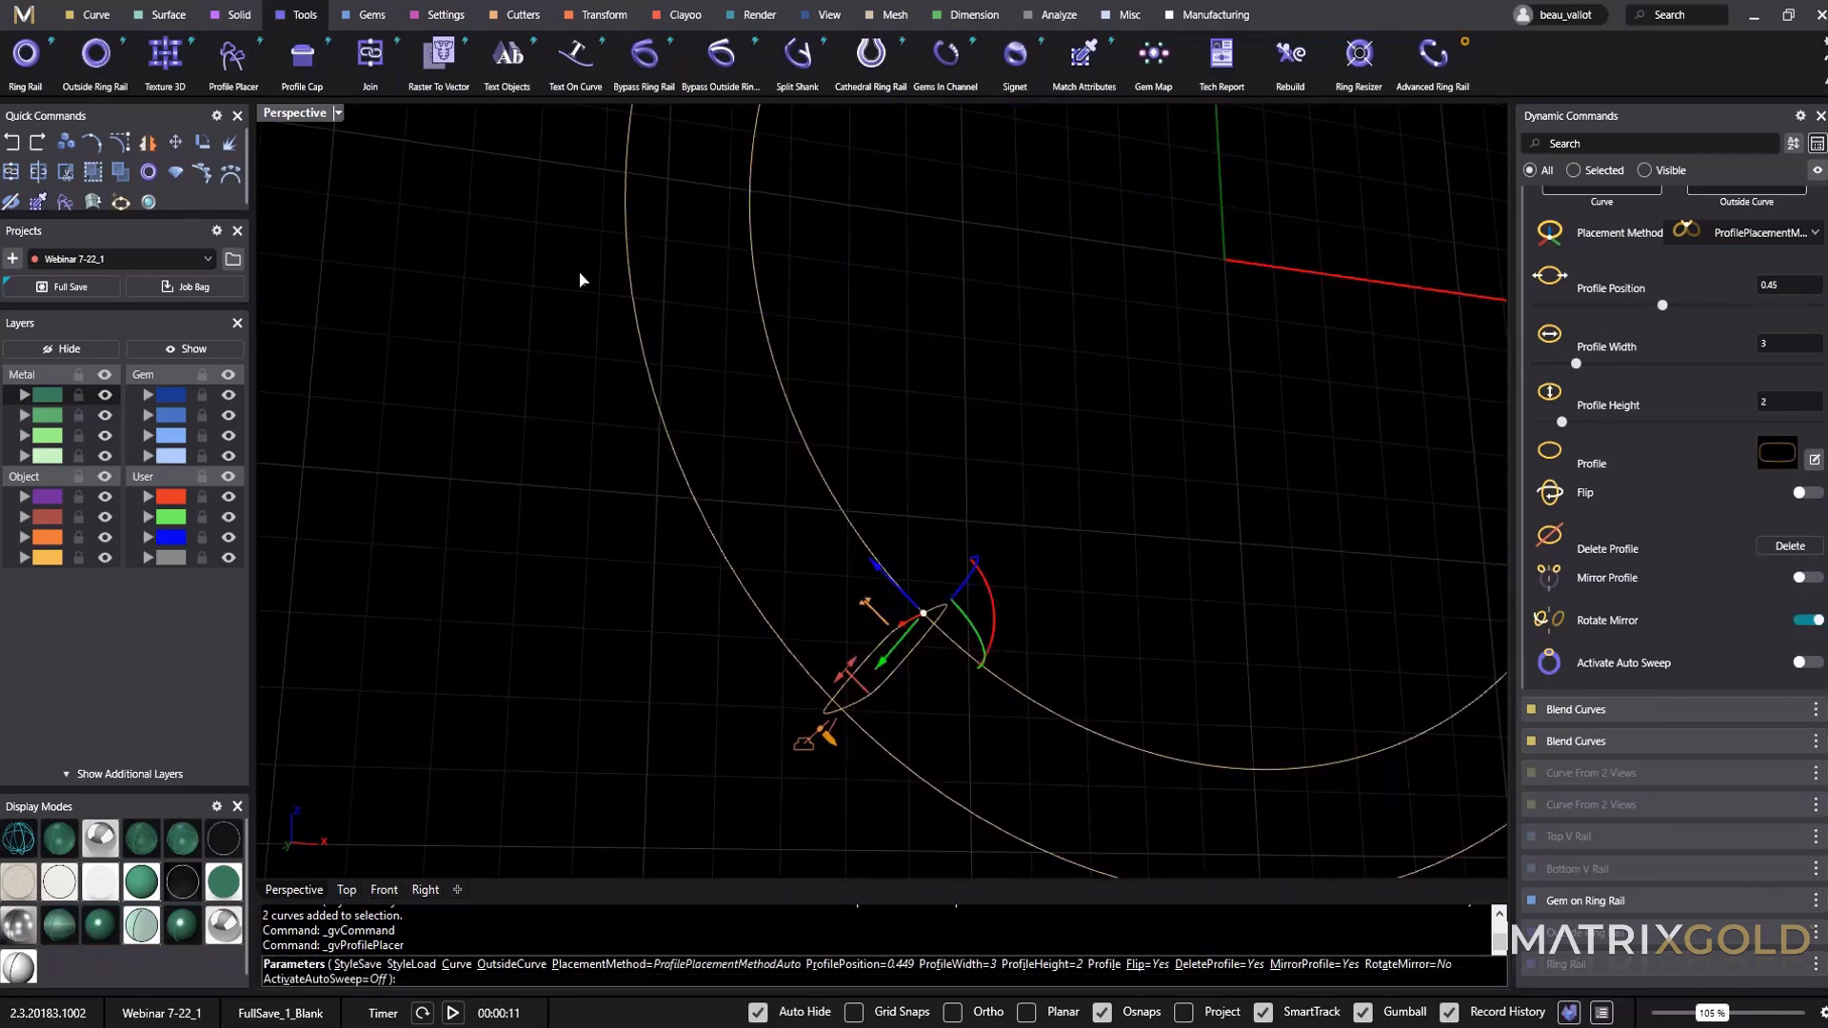
scroll(657, 309, down, 7)
right_drag(896, 381, 1114, 452)
scroll(1672, 438, up, 1)
scroll(1822, 285, up, 1)
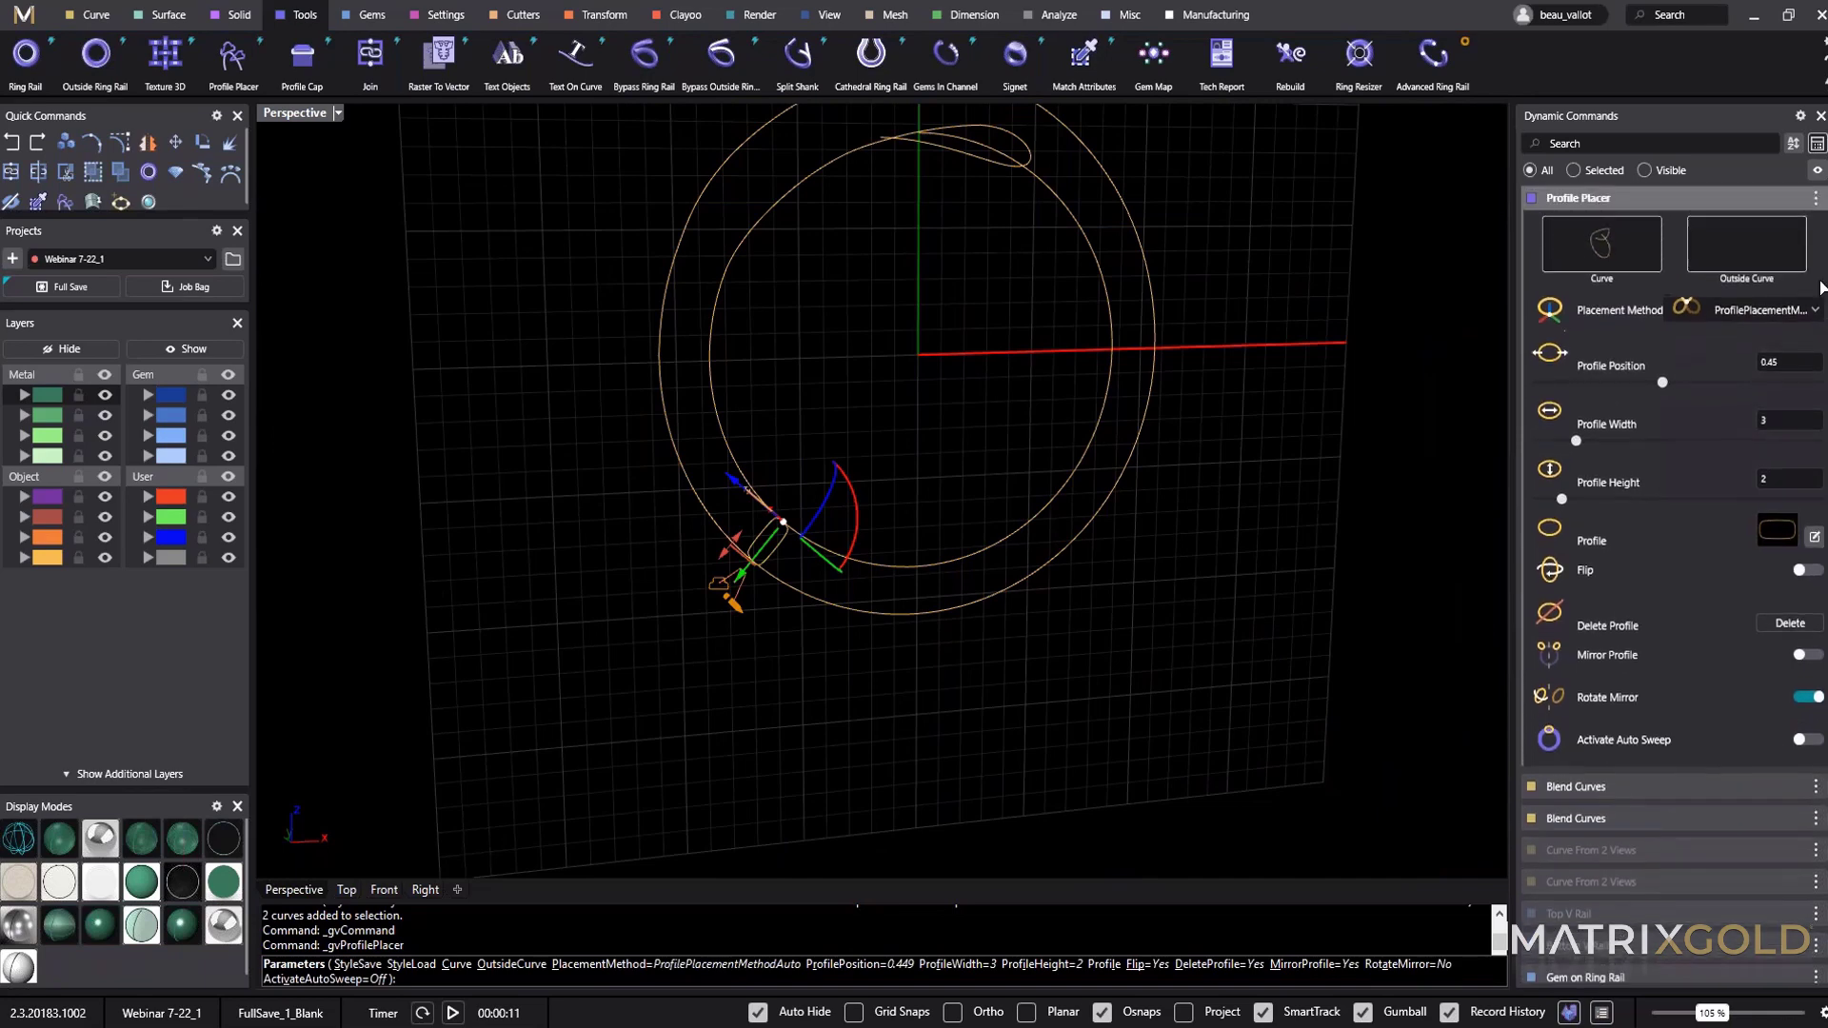
click(1753, 252)
click(742, 149)
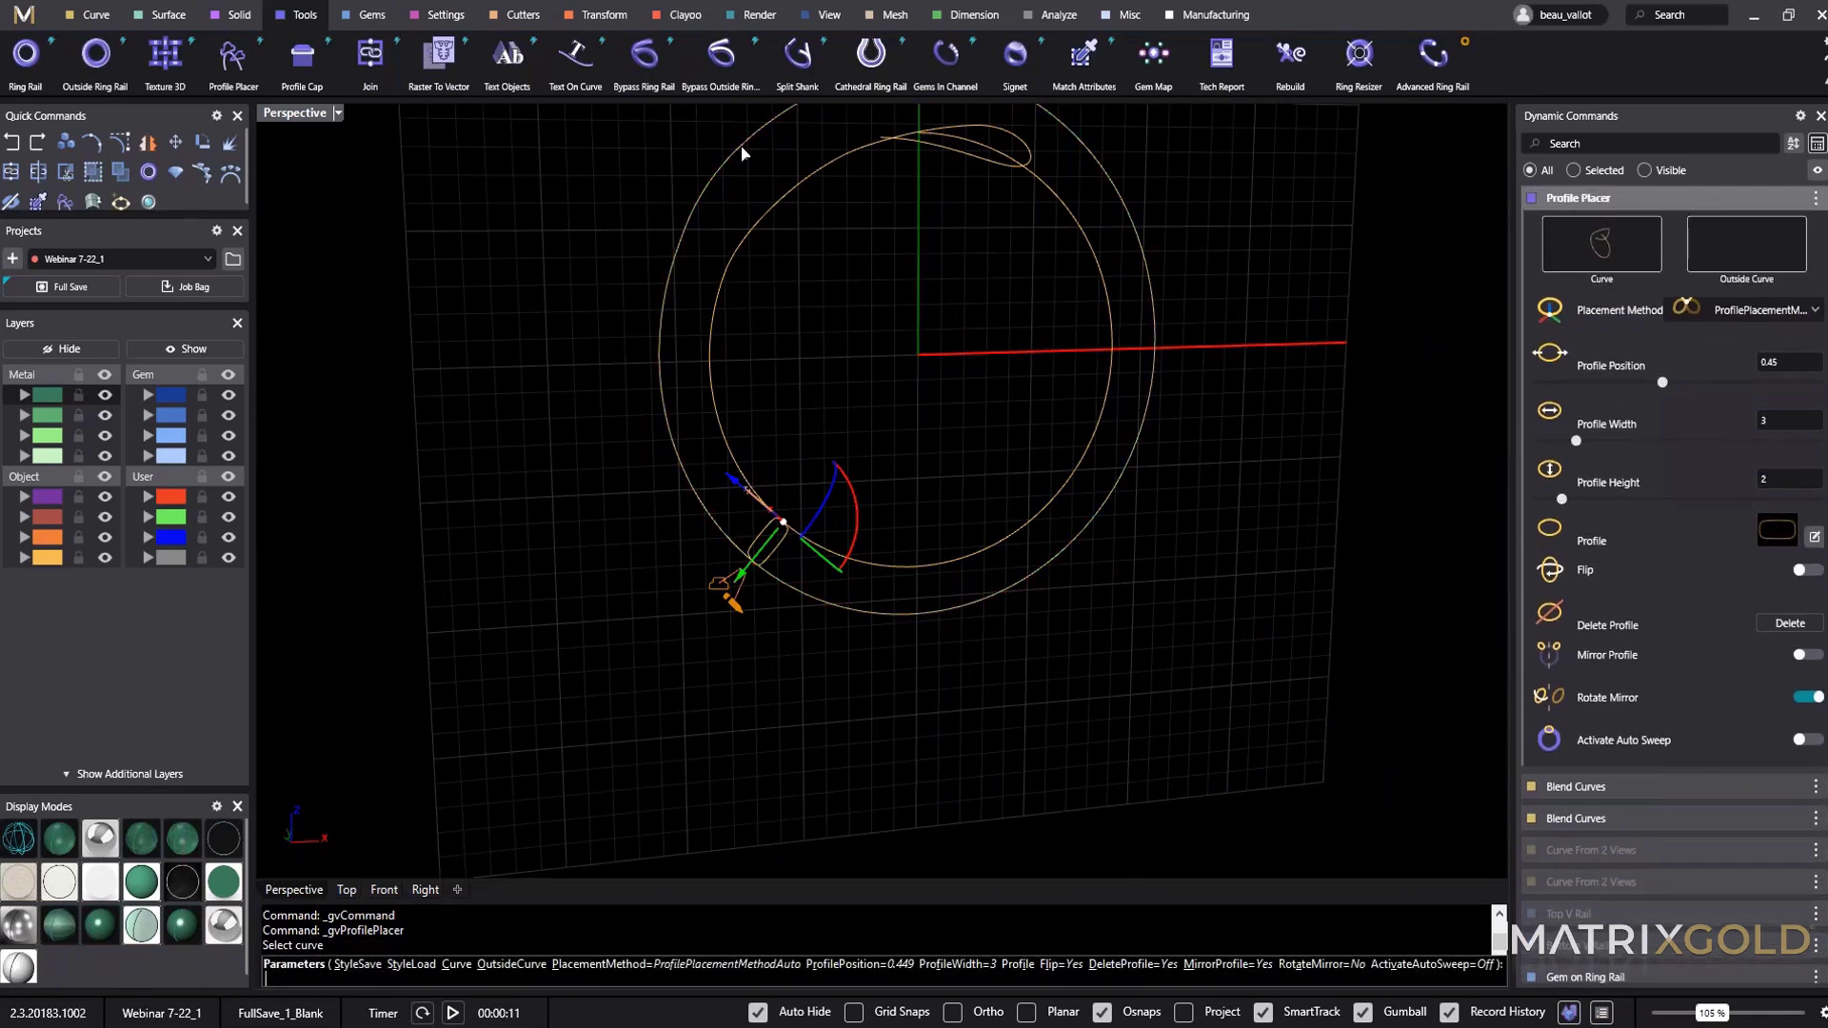
right_drag(816, 428, 894, 491)
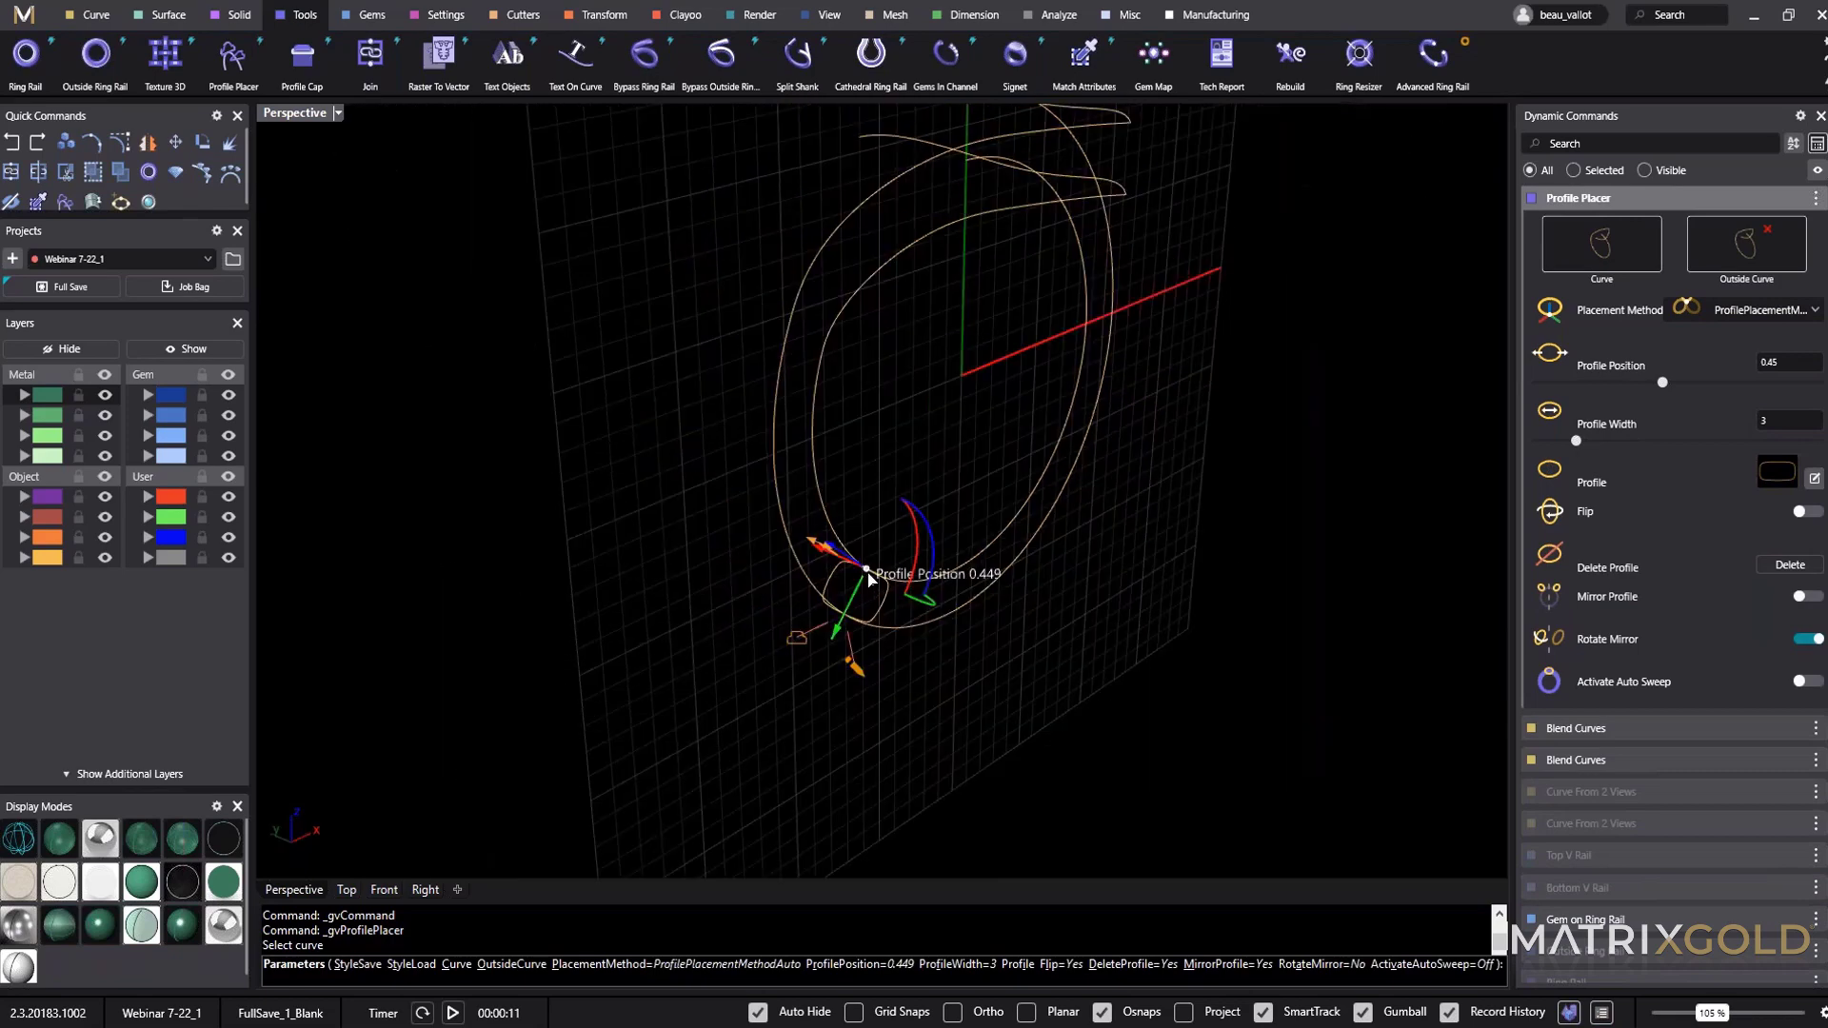
Move the bottom profile along the inner rail to about position 0.41 and adjust its width.
mouse_move(868, 575)
mouse_down()
mouse_move(833, 528)
mouse_move(853, 304)
mouse_move(1095, 186)
mouse_move(952, 243)
mouse_move(851, 378)
mouse_move(847, 561)
mouse_move(891, 591)
mouse_up()
right_drag(890, 591, 938, 555)
drag(840, 587, 786, 571)
right_drag(776, 598, 973, 644)
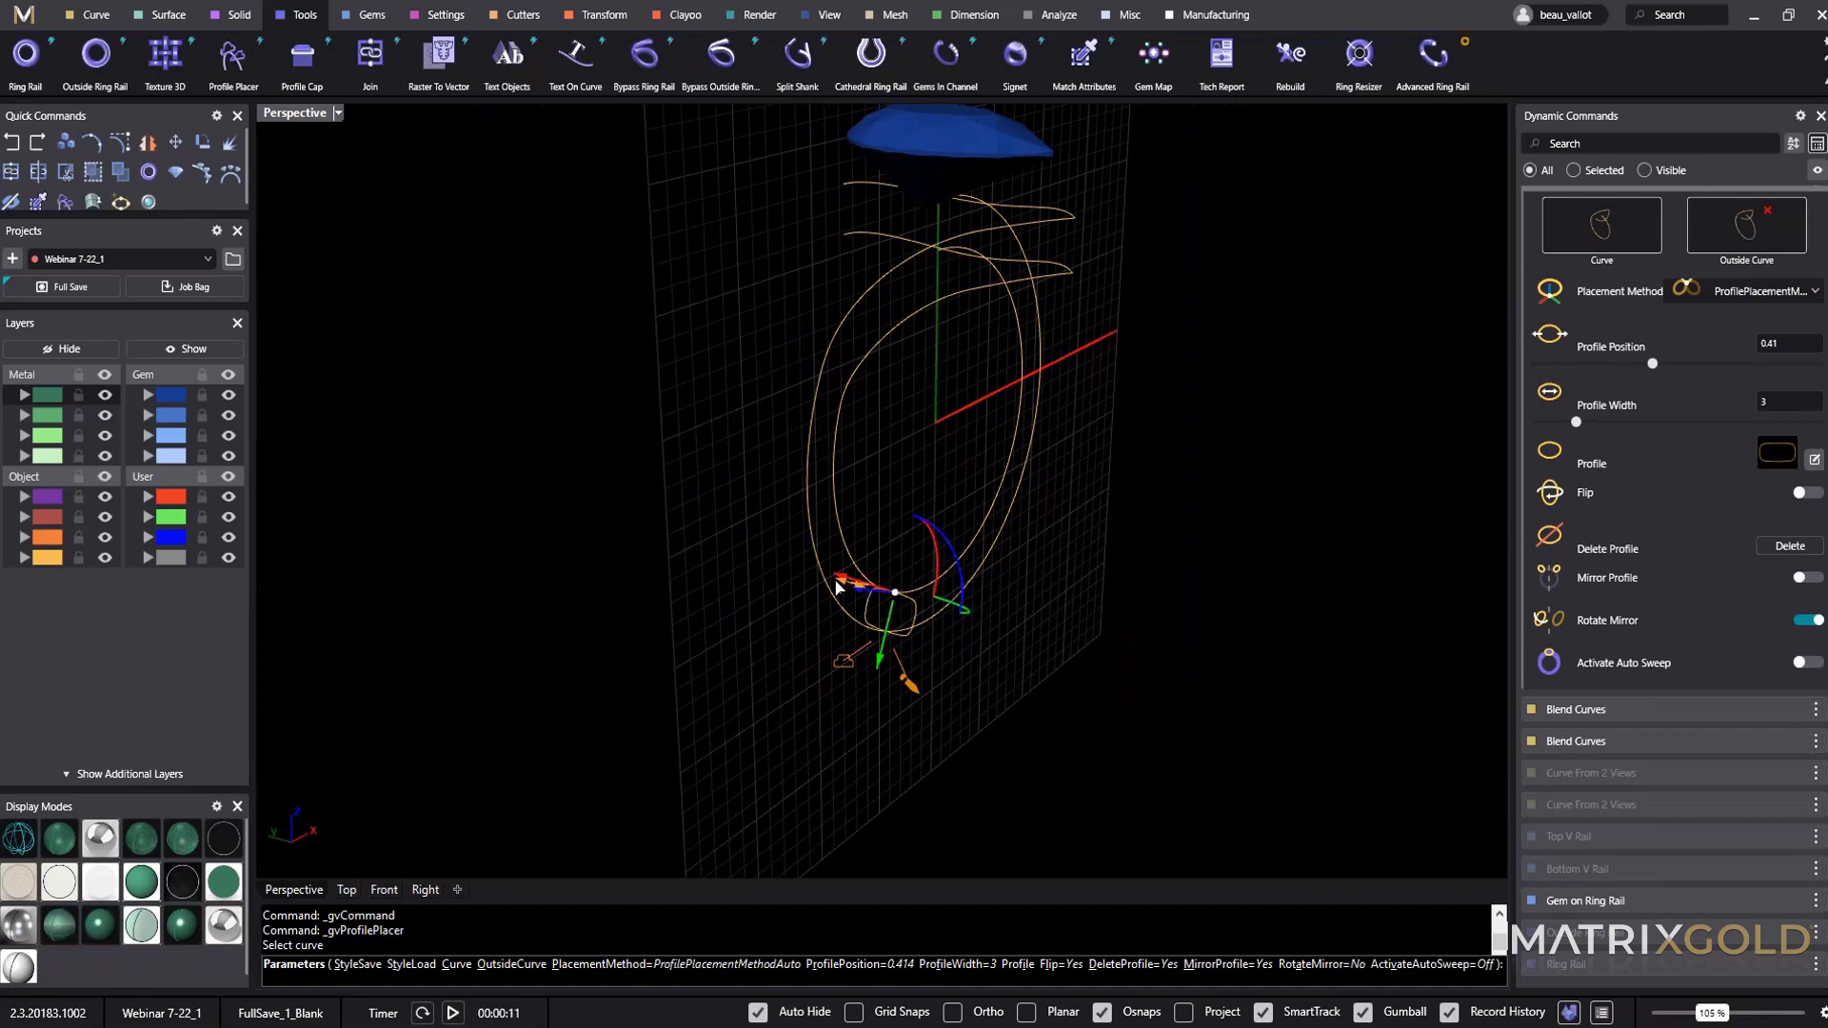
right_drag(851, 592, 1136, 389)
Add a second profile on the shoulder of the ring rails and adjust its position and width.
click(853, 515)
drag(1148, 371, 1143, 586)
right_drag(1136, 563, 1162, 373)
scroll(1162, 373, up, 4)
drag(1152, 384, 1184, 387)
right_drag(1180, 437, 667, 600)
Add a third profile near the pointed end of the rails at position 0.74 and set its width to 2.1.
click(963, 612)
scroll(963, 612, down, 6)
scroll(1097, 651, up, 4)
drag(643, 583, 607, 580)
right_drag(607, 584, 870, 627)
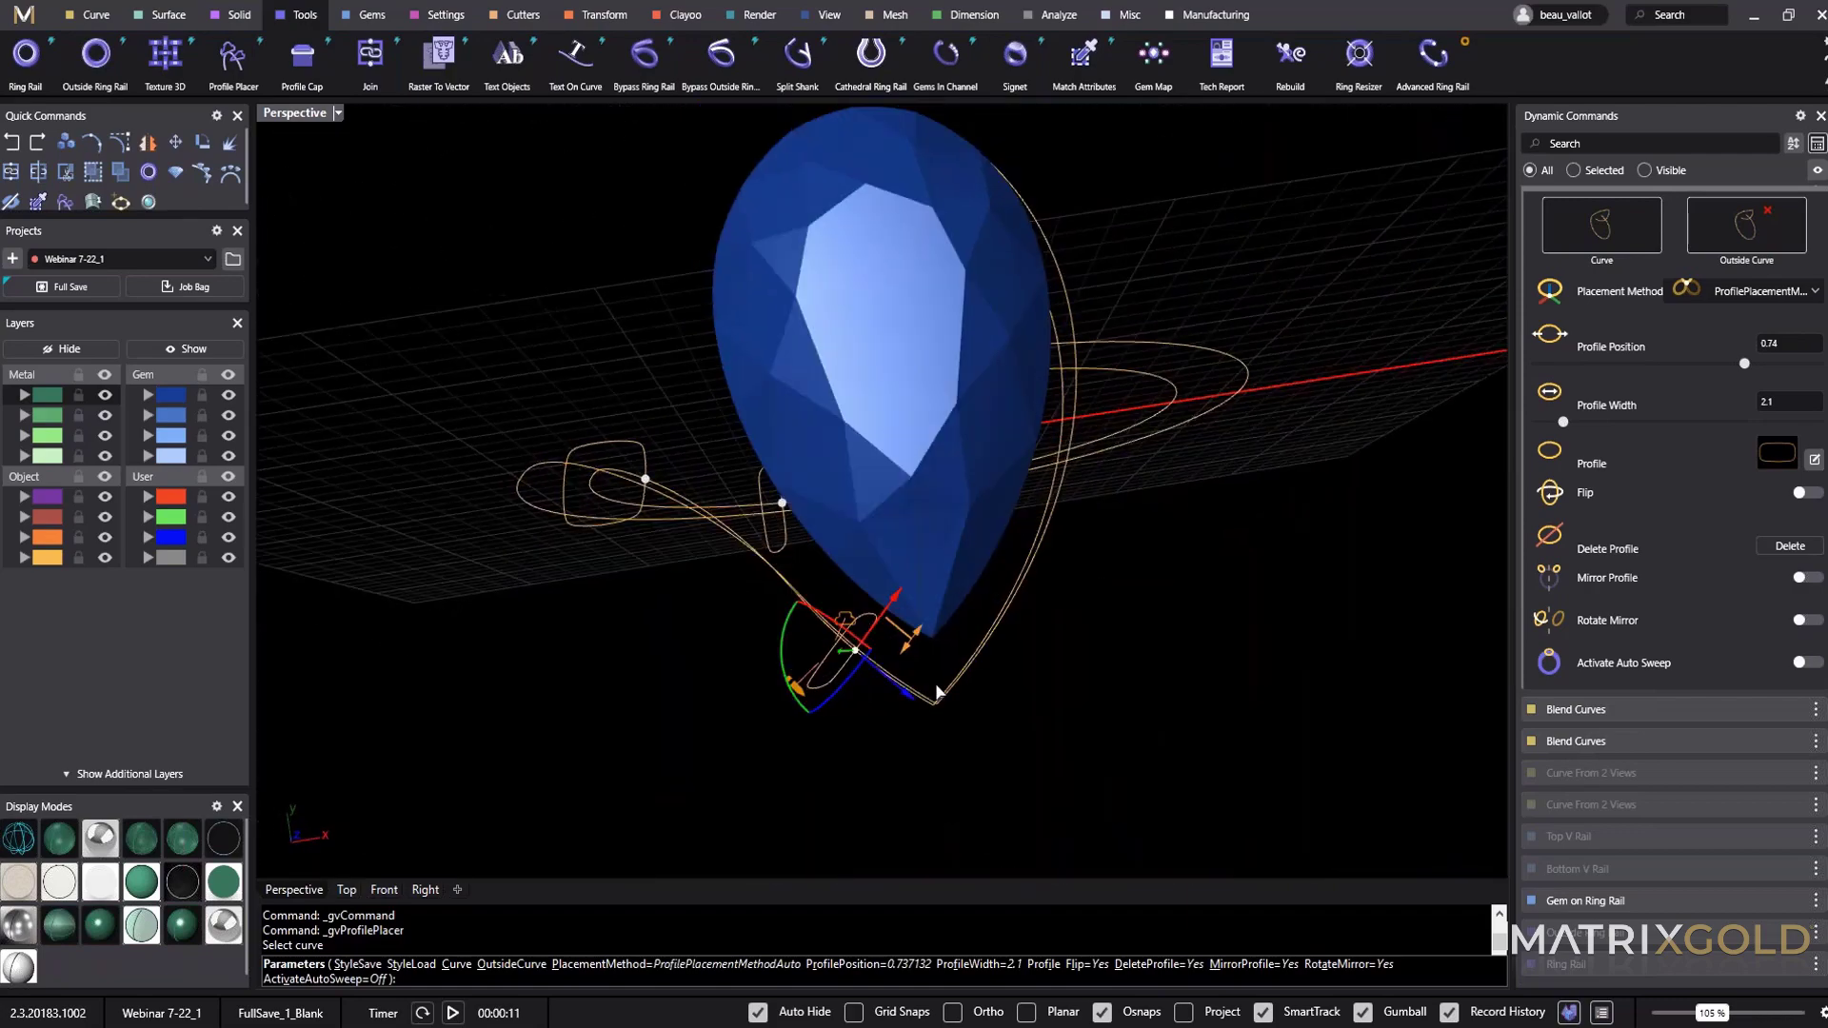
Shift the profile near the rails' point to position 0.742 and reduce its width to 1.9.
right_drag(996, 774, 927, 619)
scroll(979, 755, down, 6)
scroll(920, 620, up, 5)
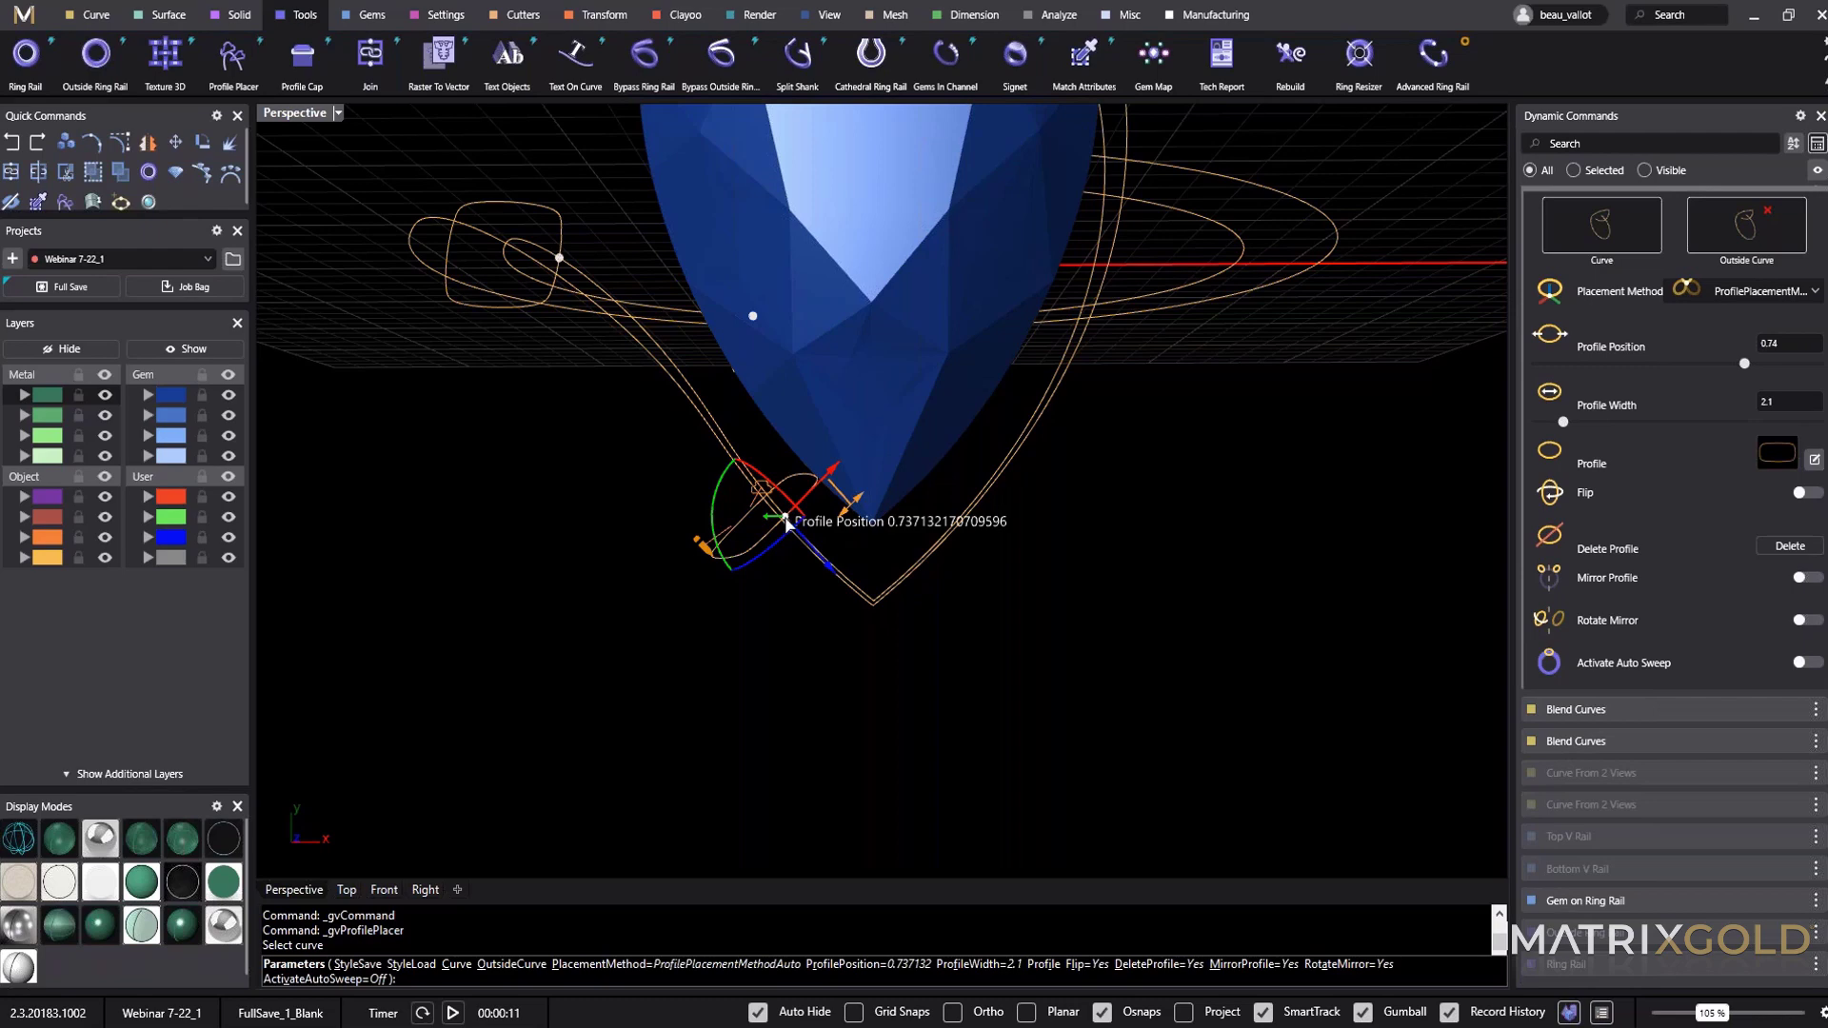
drag(790, 527, 802, 540)
right_drag(828, 545, 722, 449)
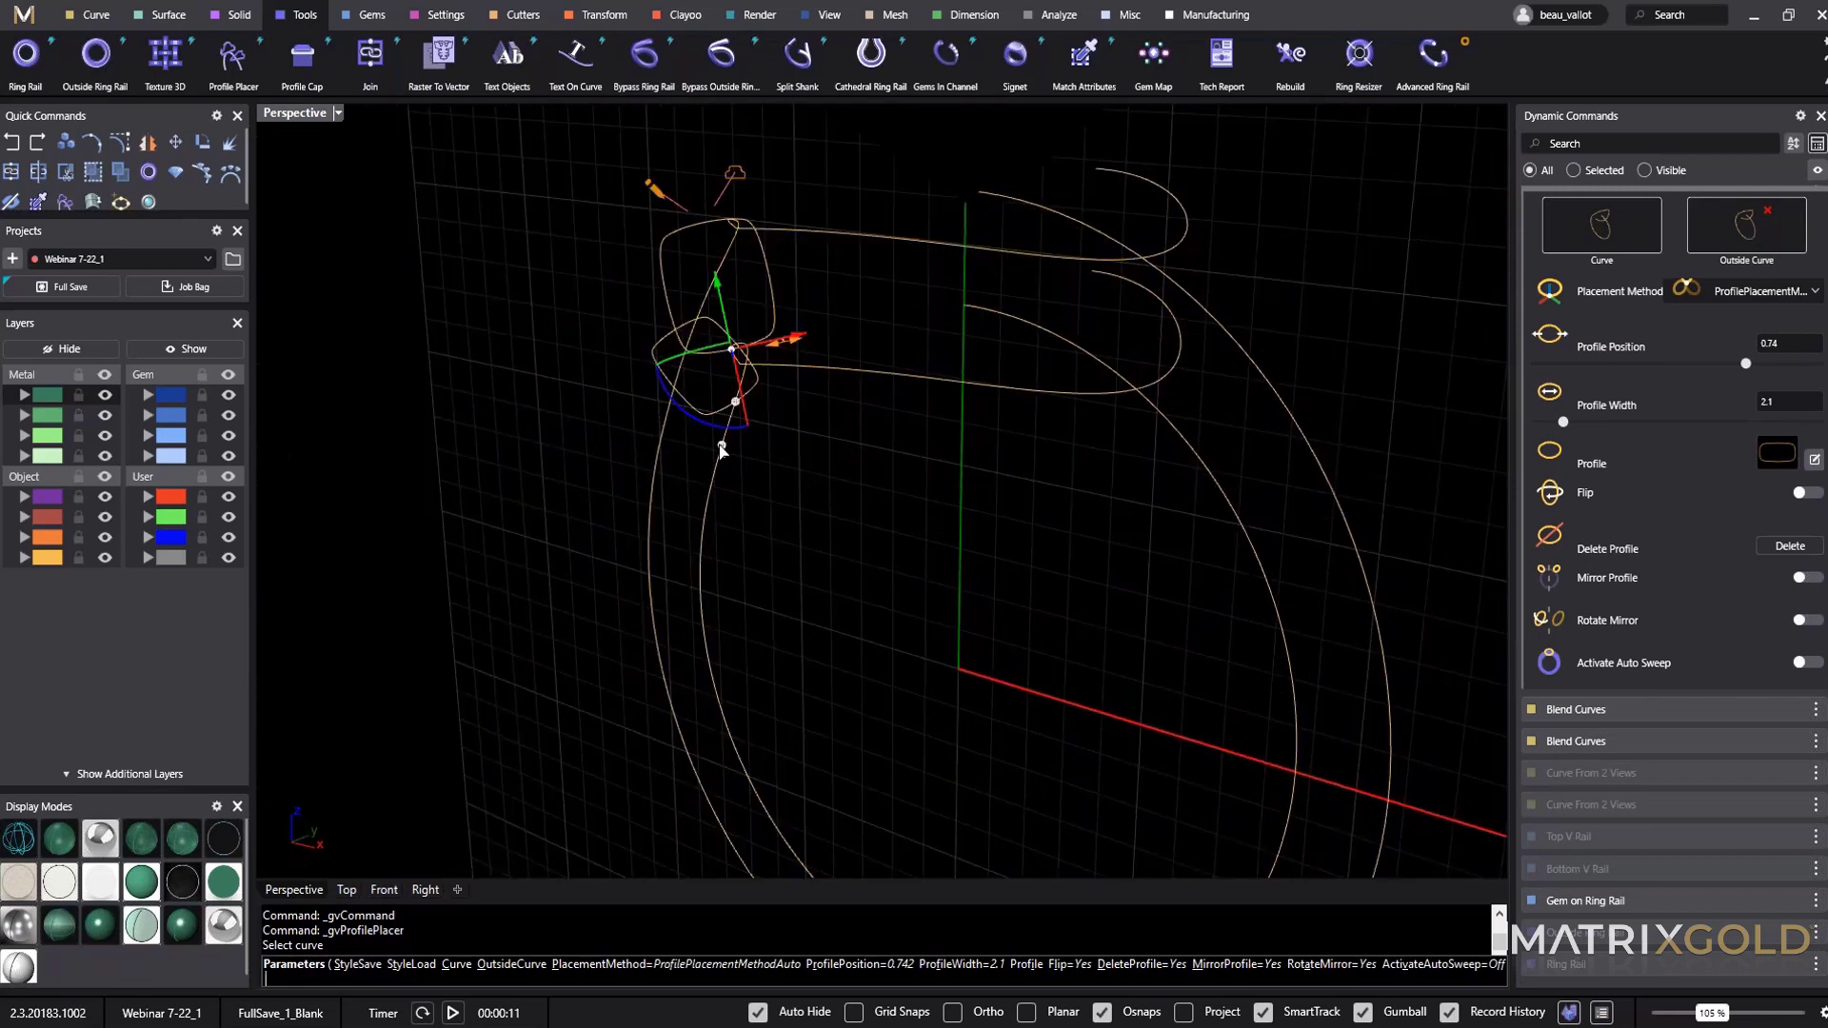
drag(705, 429, 702, 430)
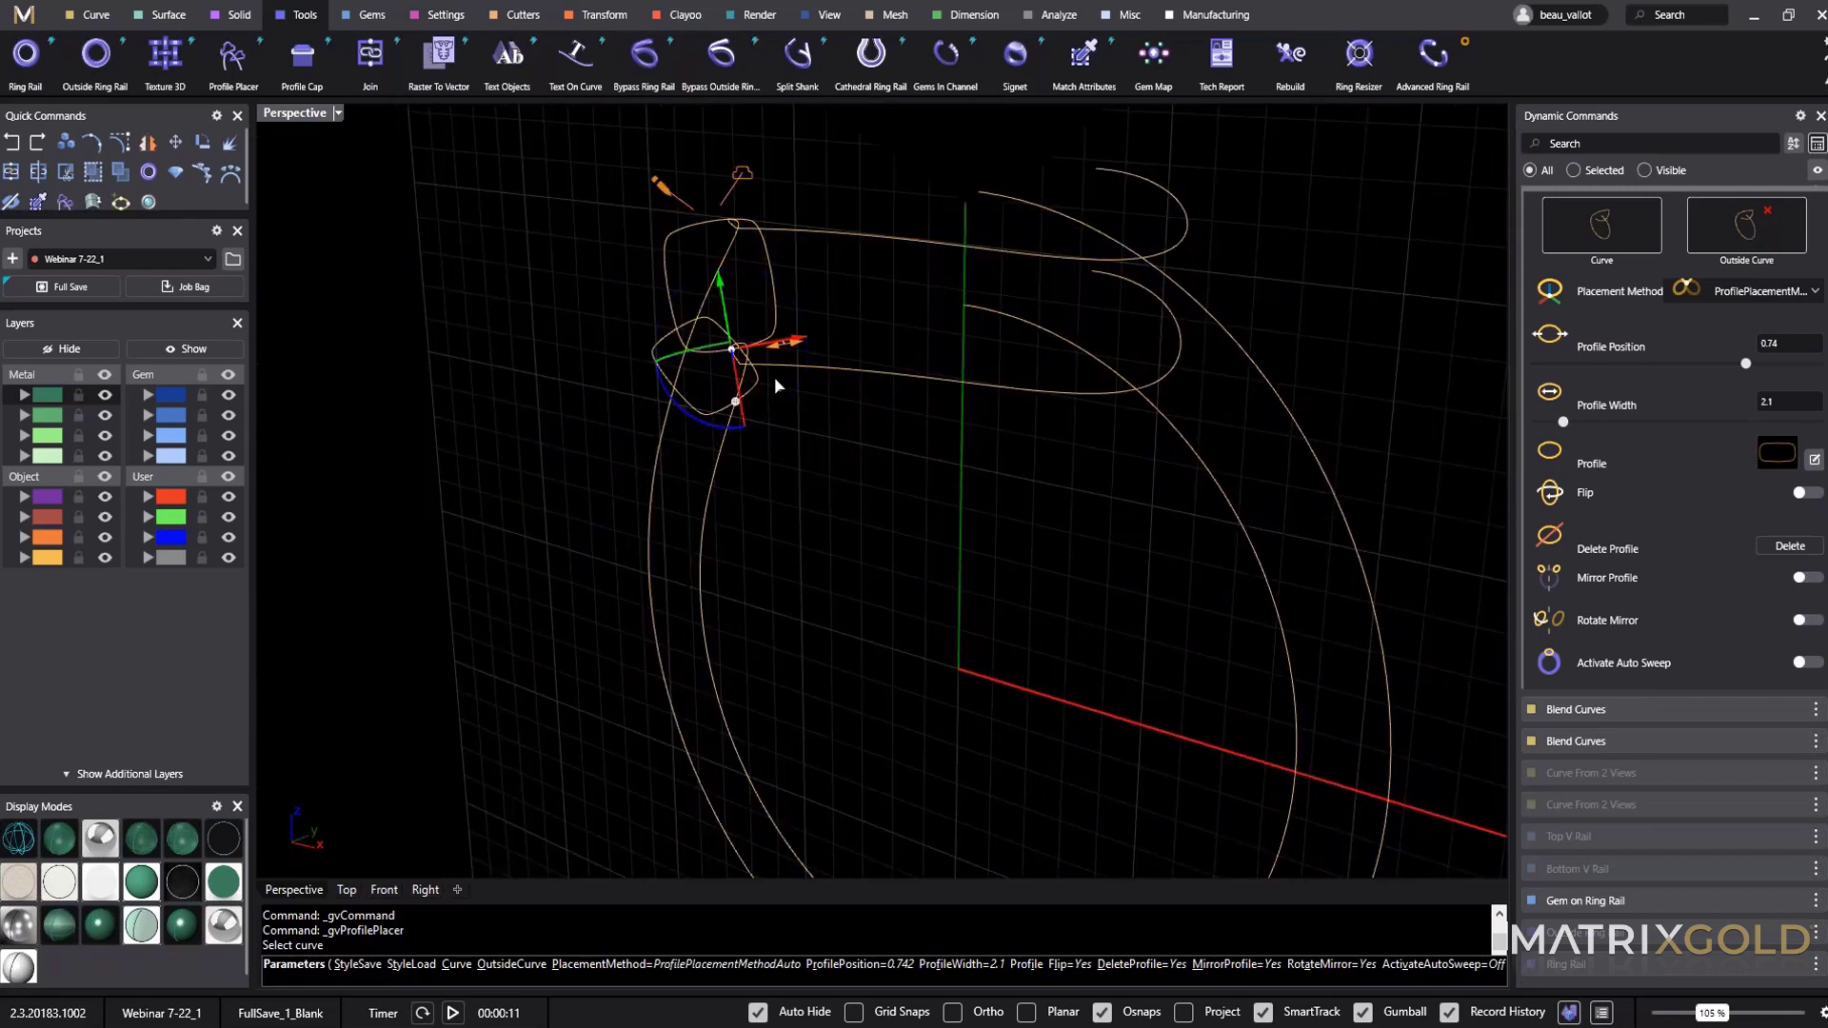
drag(786, 352, 779, 364)
scroll(775, 360, down, 5)
right_drag(814, 576, 971, 619)
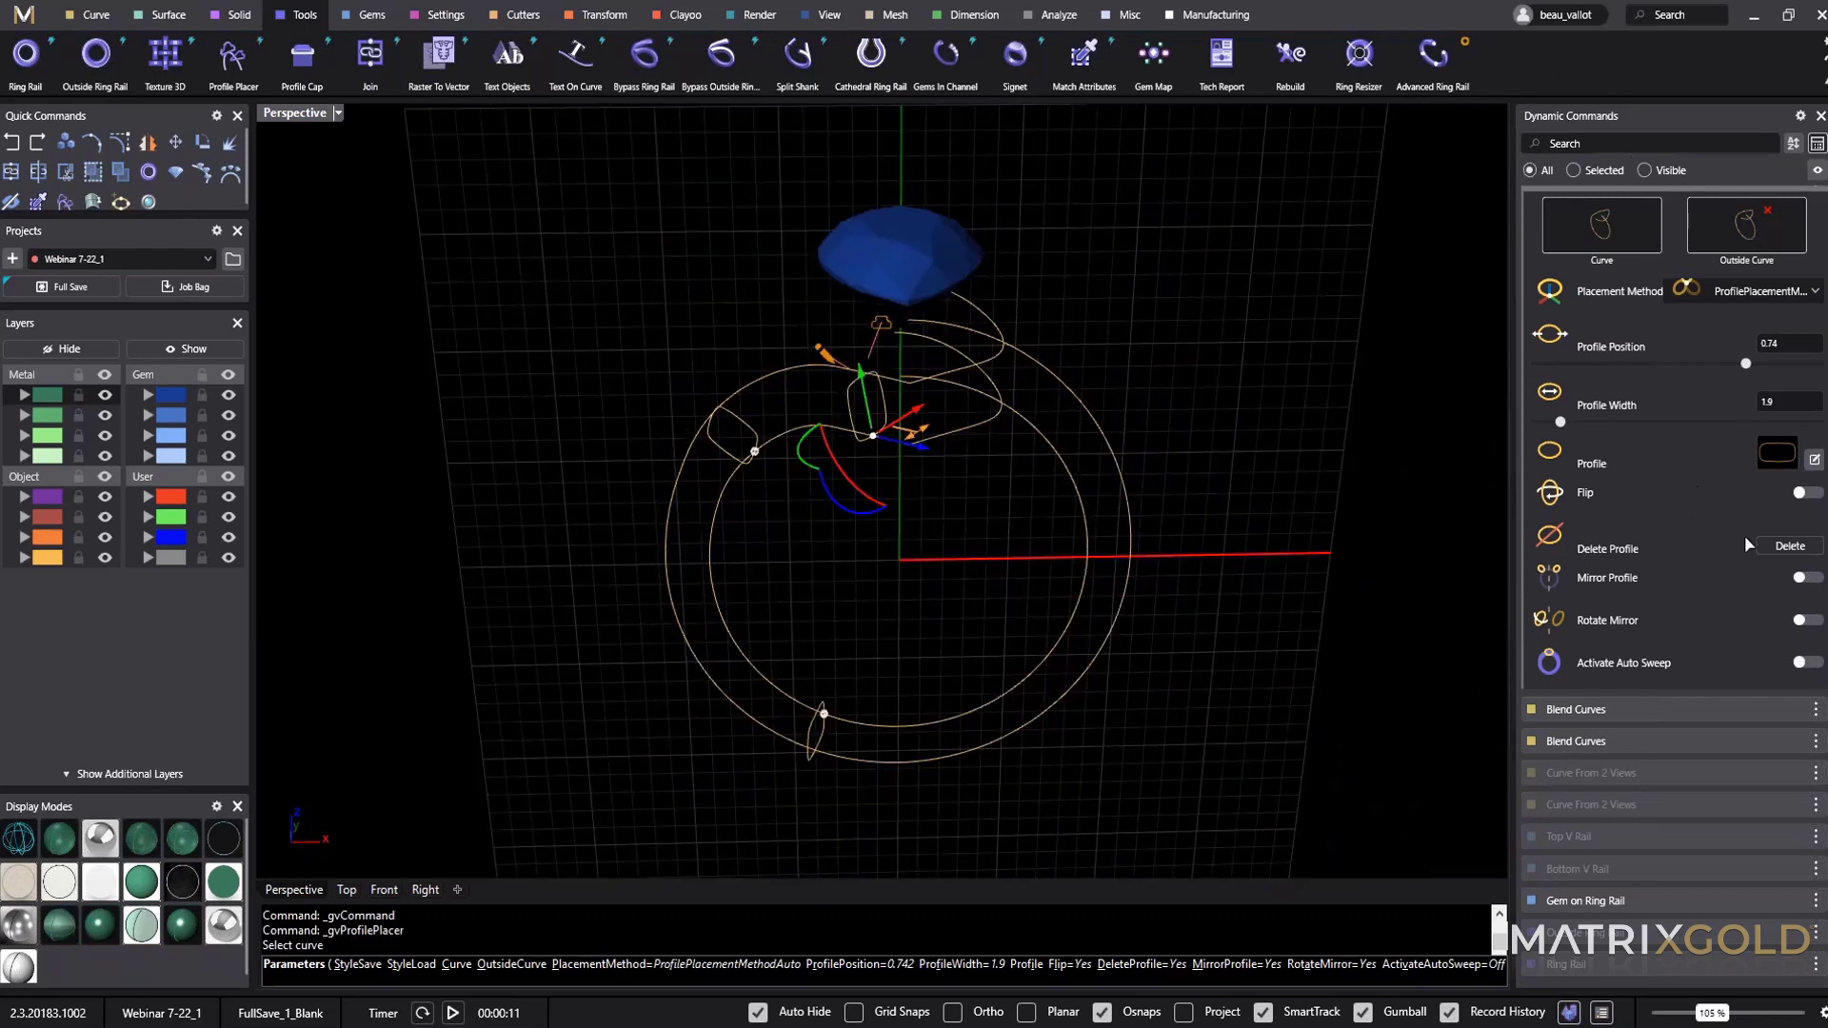
Activate Auto Sweep and move the profile near the rails' point to about position 0.75.
click(1801, 663)
right_drag(1271, 666, 1134, 533)
scroll(921, 576, up, 7)
drag(940, 531, 989, 554)
right_drag(1043, 629, 688, 568)
Fine-tune the placed shank profiles along the rails to smooth the swept half-shank.
click(687, 566)
shift+right_drag(792, 653, 1094, 640)
drag(840, 524, 805, 519)
right_drag(805, 519, 884, 617)
drag(860, 621, 831, 628)
mouse_move(834, 631)
right_down()
mouse_move(971, 441)
mouse_move(962, 603)
mouse_move(1090, 726)
mouse_move(918, 387)
mouse_move(862, 624)
right_up()
click(932, 579)
drag(635, 663, 634, 668)
right_drag(734, 611, 914, 428)
Examine the swept half-shank's shape and its fit beneath the pear-shaped stone from several angles.
scroll(827, 670, down, 8)
right_click(1040, 656)
scroll(981, 474, up, 7)
right_drag(914, 428, 923, 475)
scroll(895, 443, down, 8)
shift+right_drag(858, 542, 733, 502)
right_drag(987, 532, 1090, 629)
scroll(878, 568, up, 9)
Mirror the swept half-shank to the other side of the ring with Y Mirror on.
click(991, 528)
right_drag(1144, 696, 814, 499)
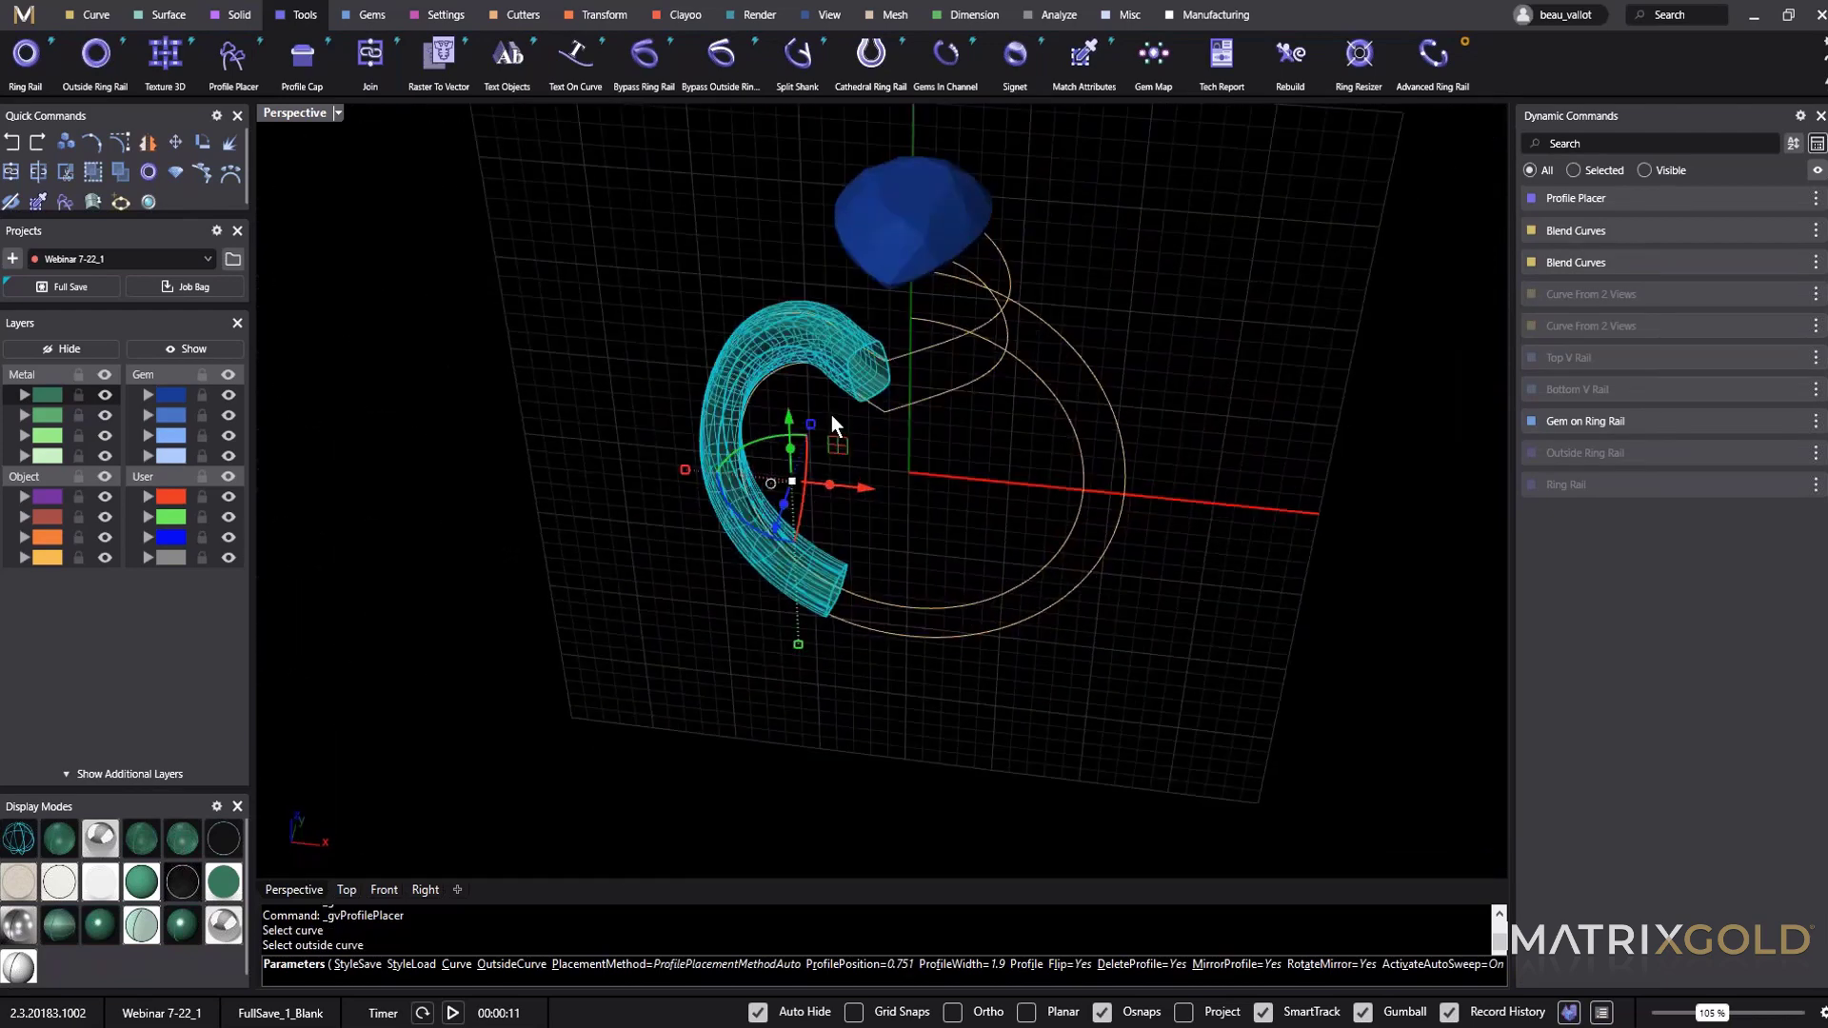
drag(921, 333, 920, 327)
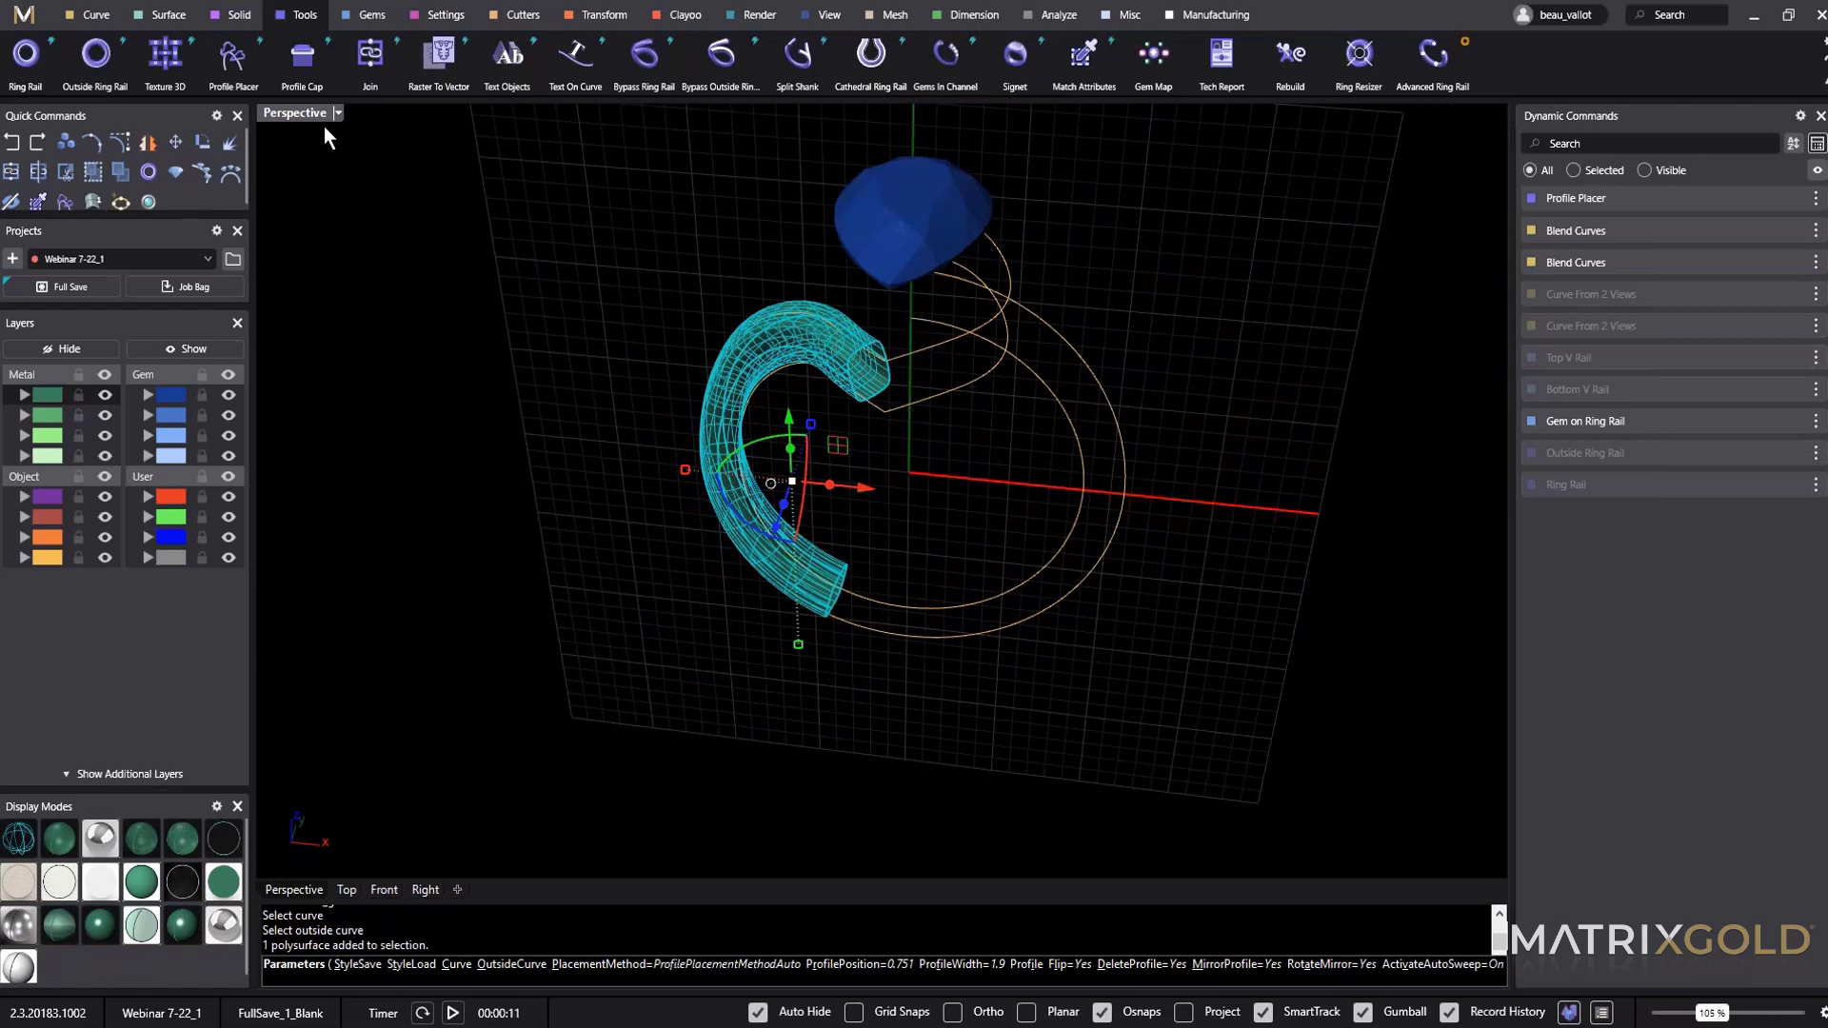
click(598, 15)
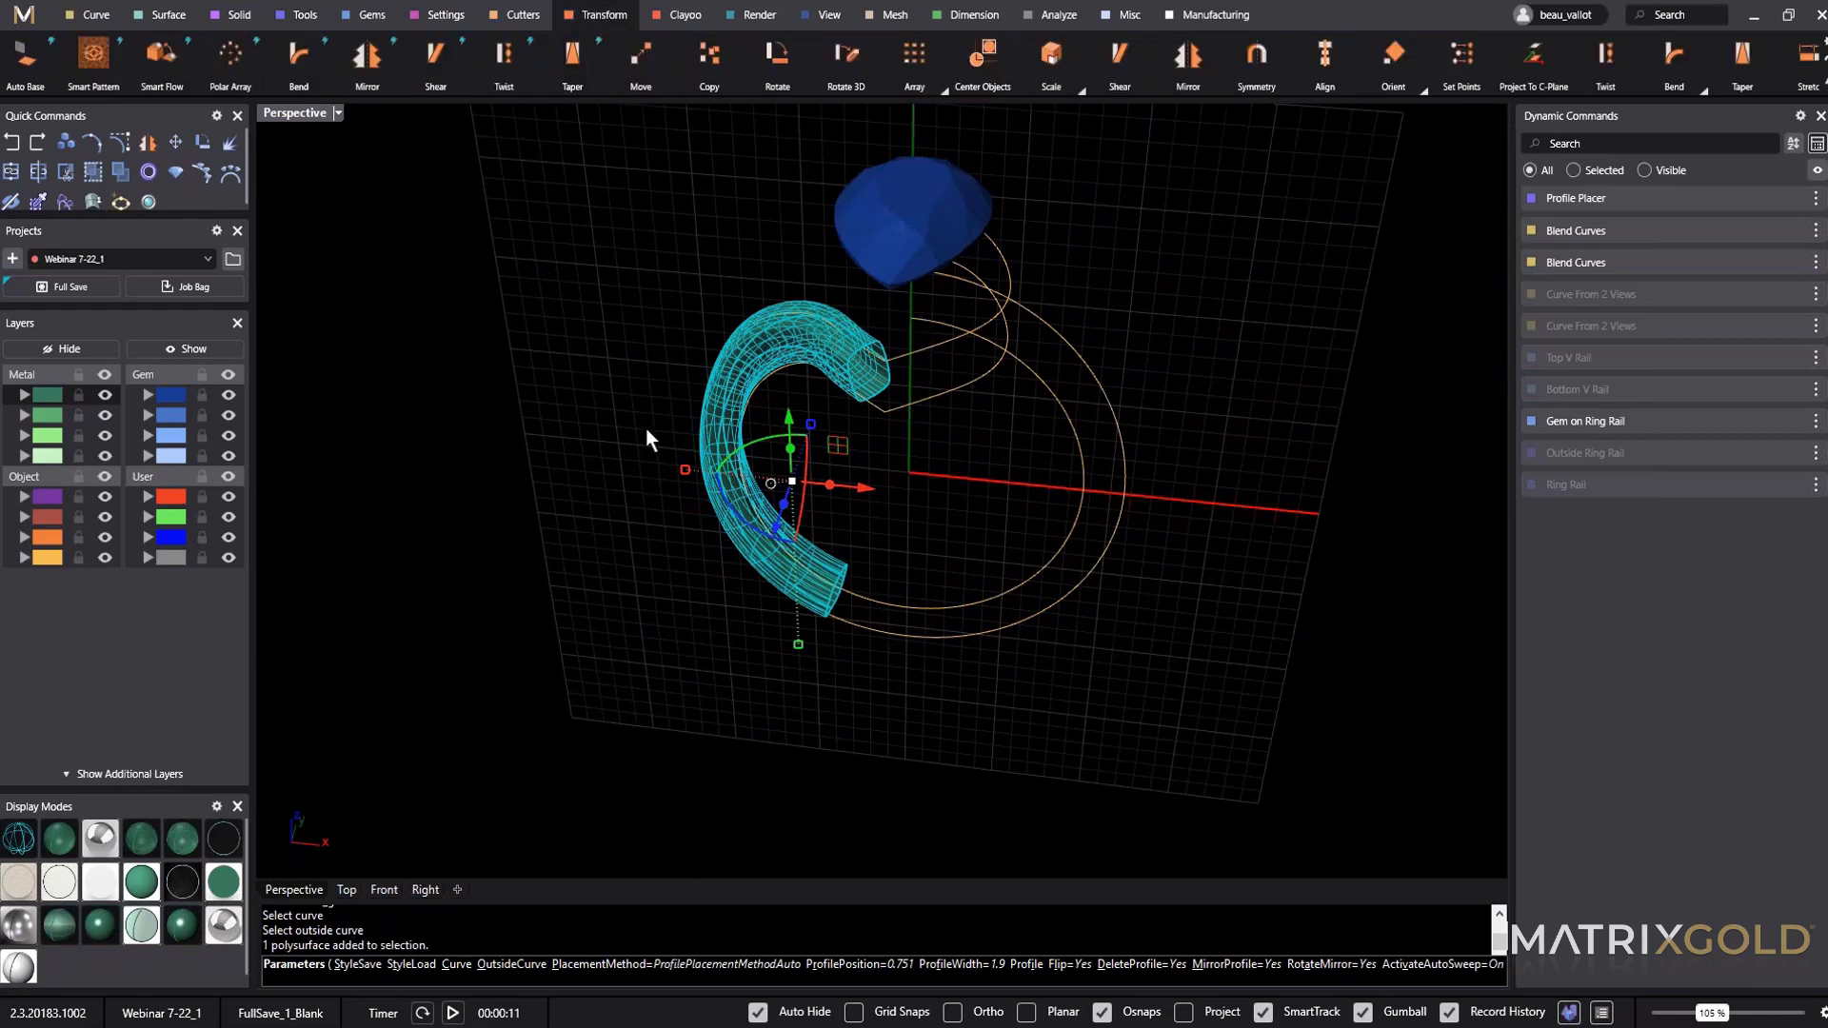
click(367, 57)
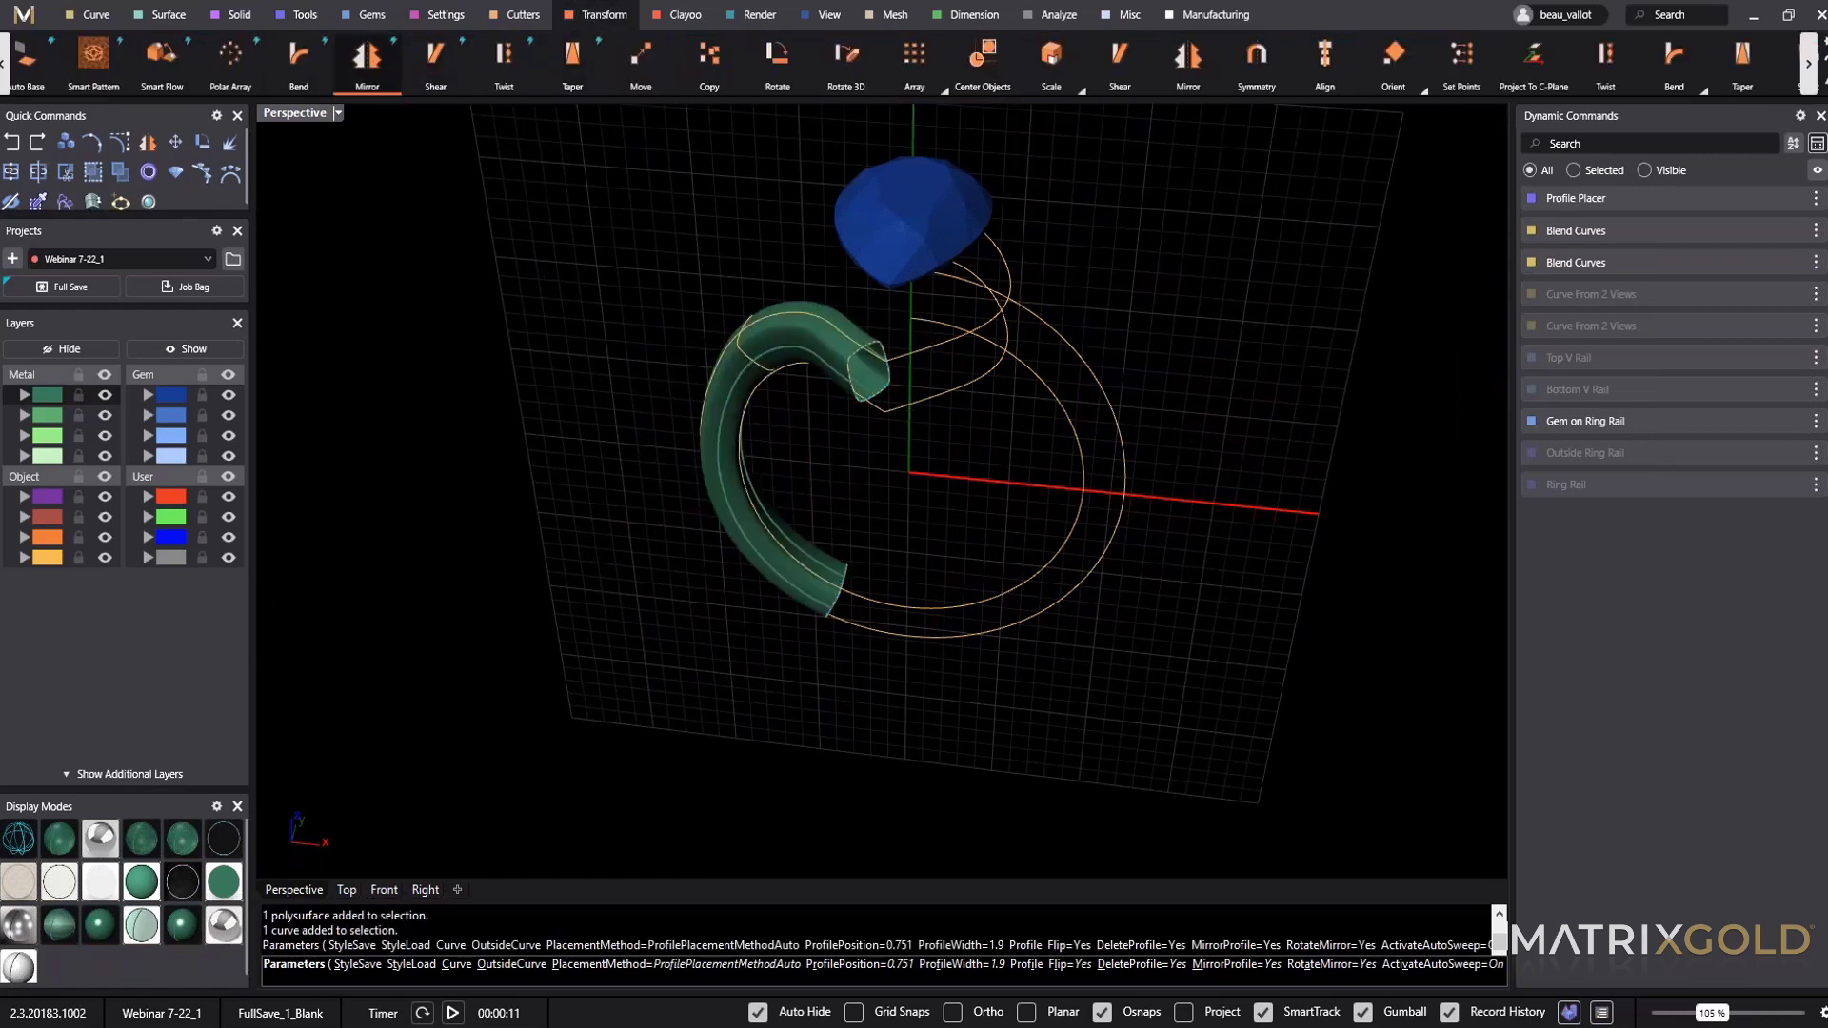
right_drag(1063, 551, 1114, 732)
right_drag(1246, 792, 1257, 710)
right_click(1261, 759)
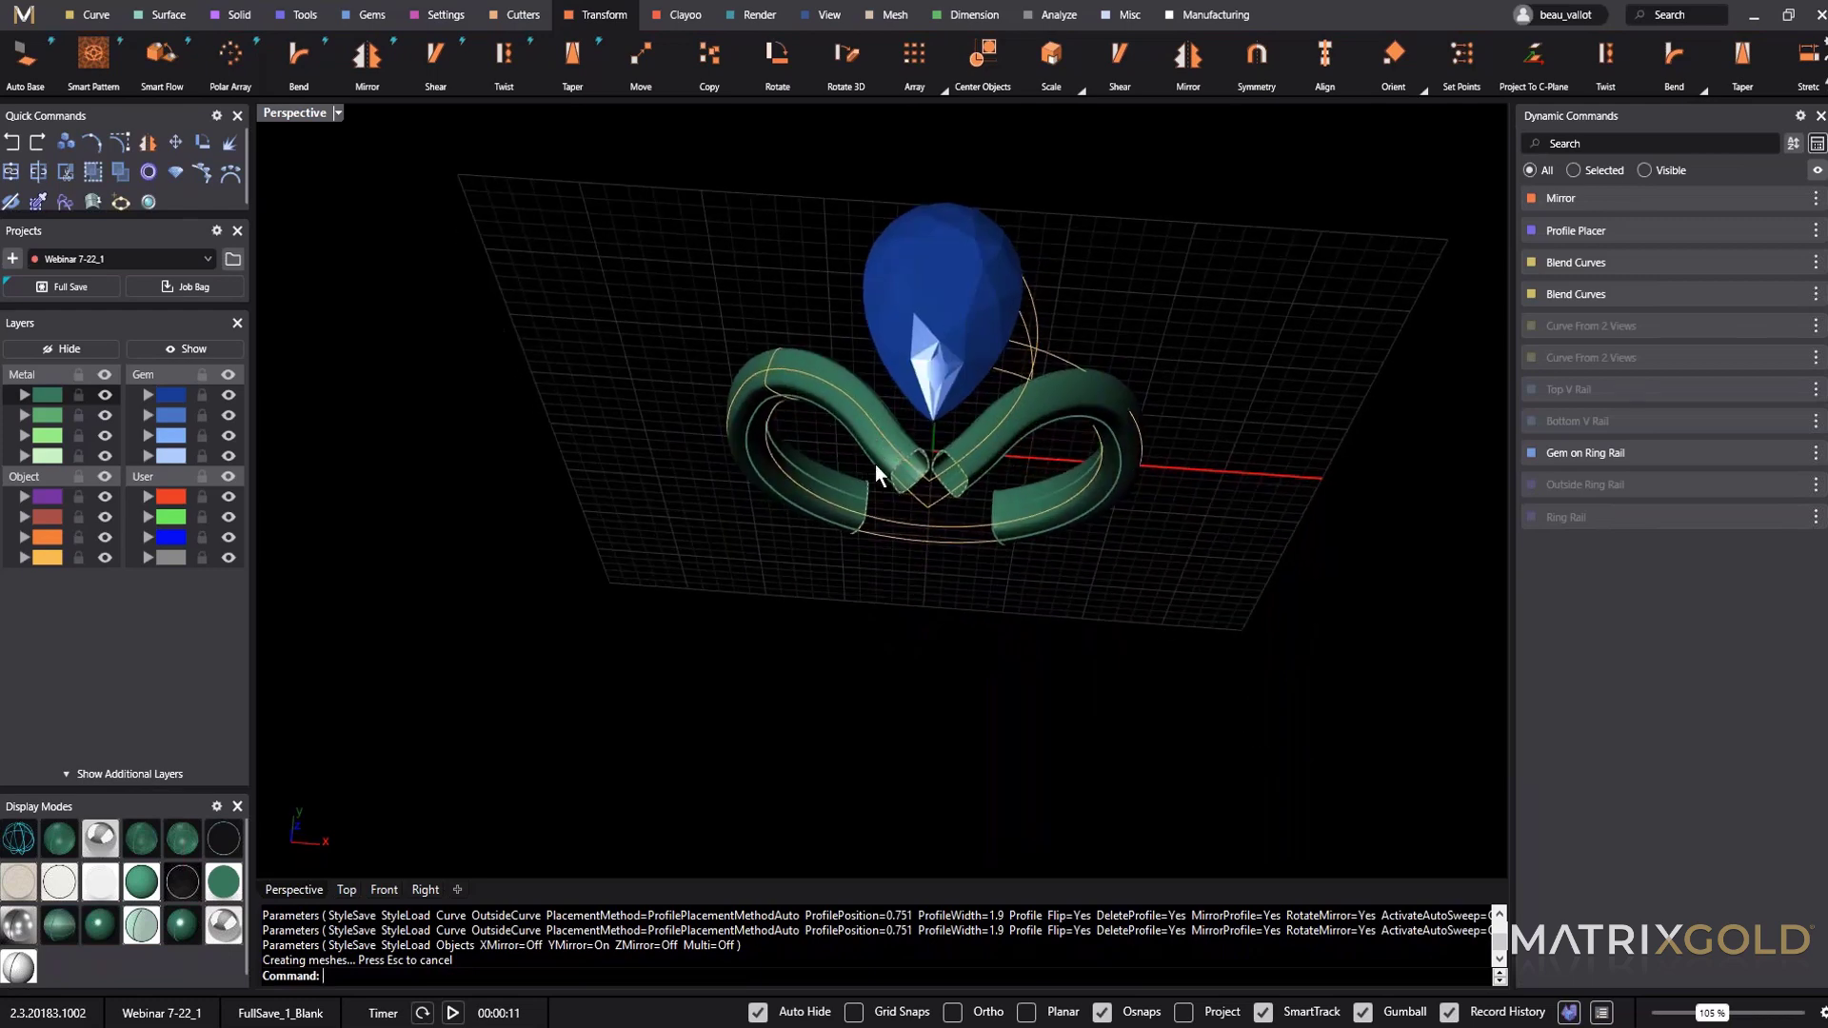
Edit the first rail blend, setting the second curve position to 0.55 and the blend amount to 2.7.
right_drag(897, 476, 936, 503)
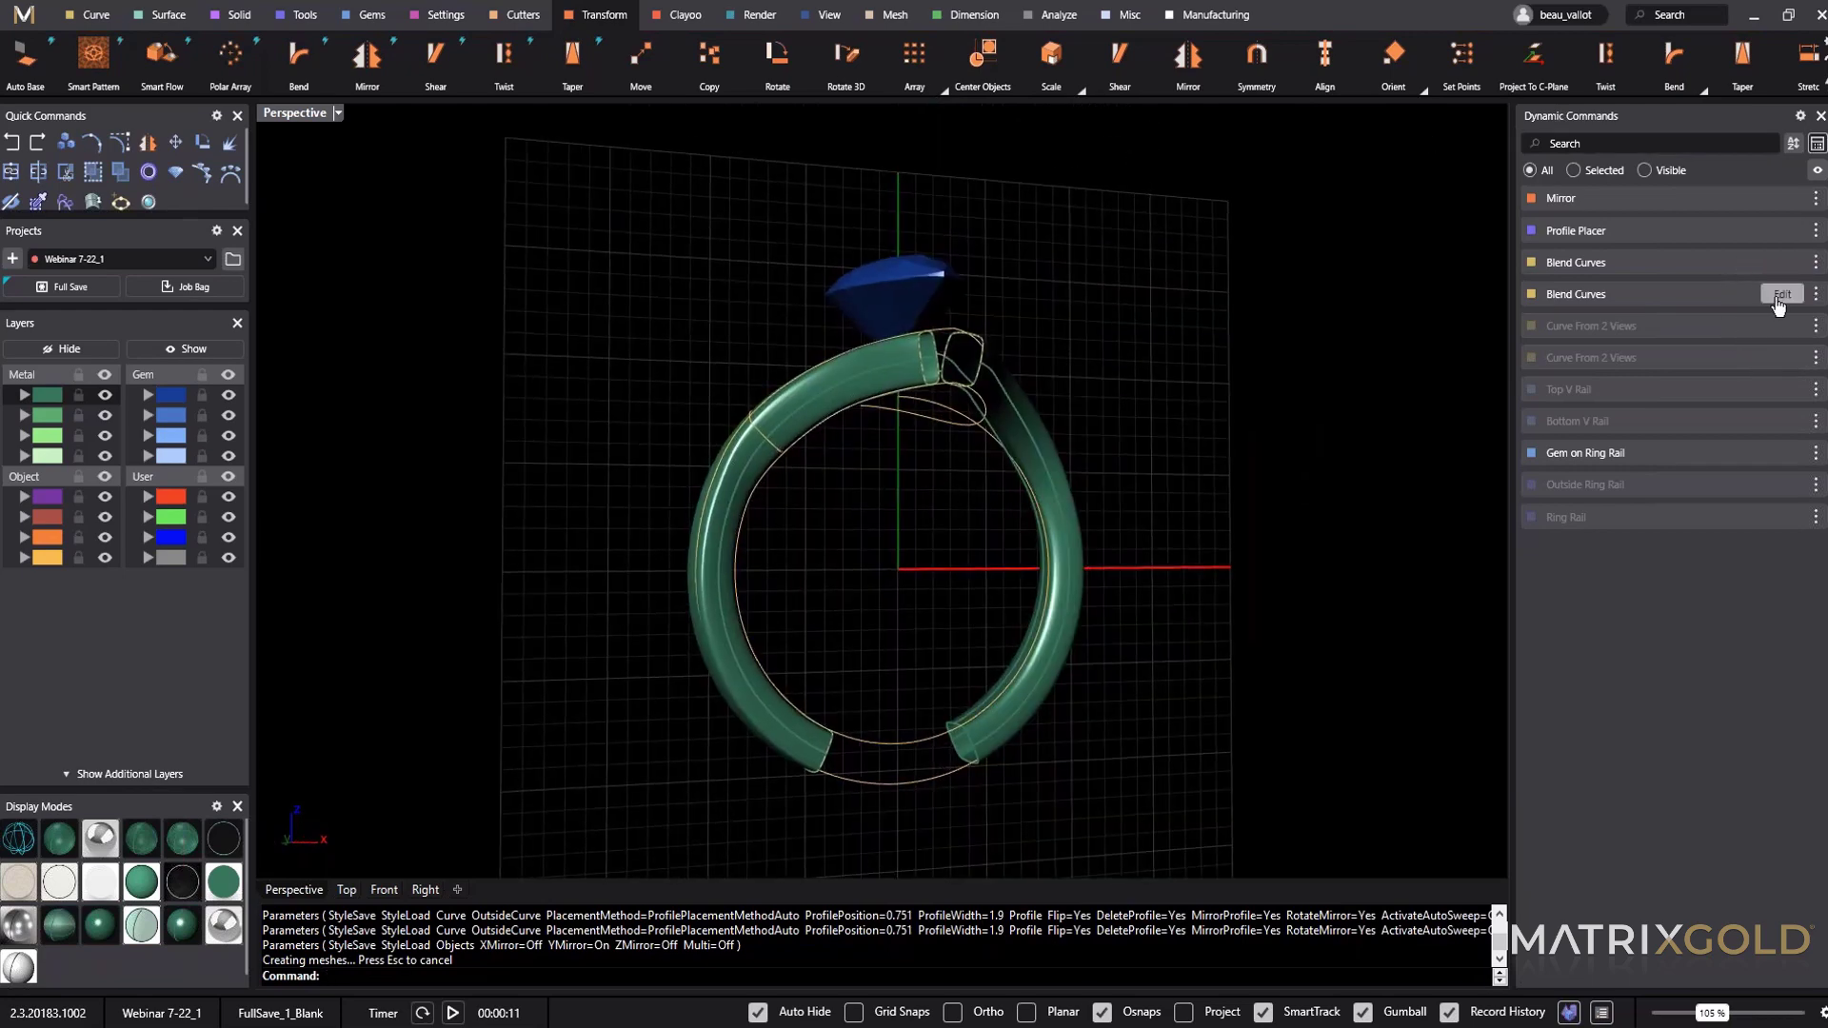
click(1778, 298)
right_drag(881, 457, 991, 536)
scroll(986, 538, up, 8)
drag(748, 315, 786, 321)
drag(796, 314, 796, 314)
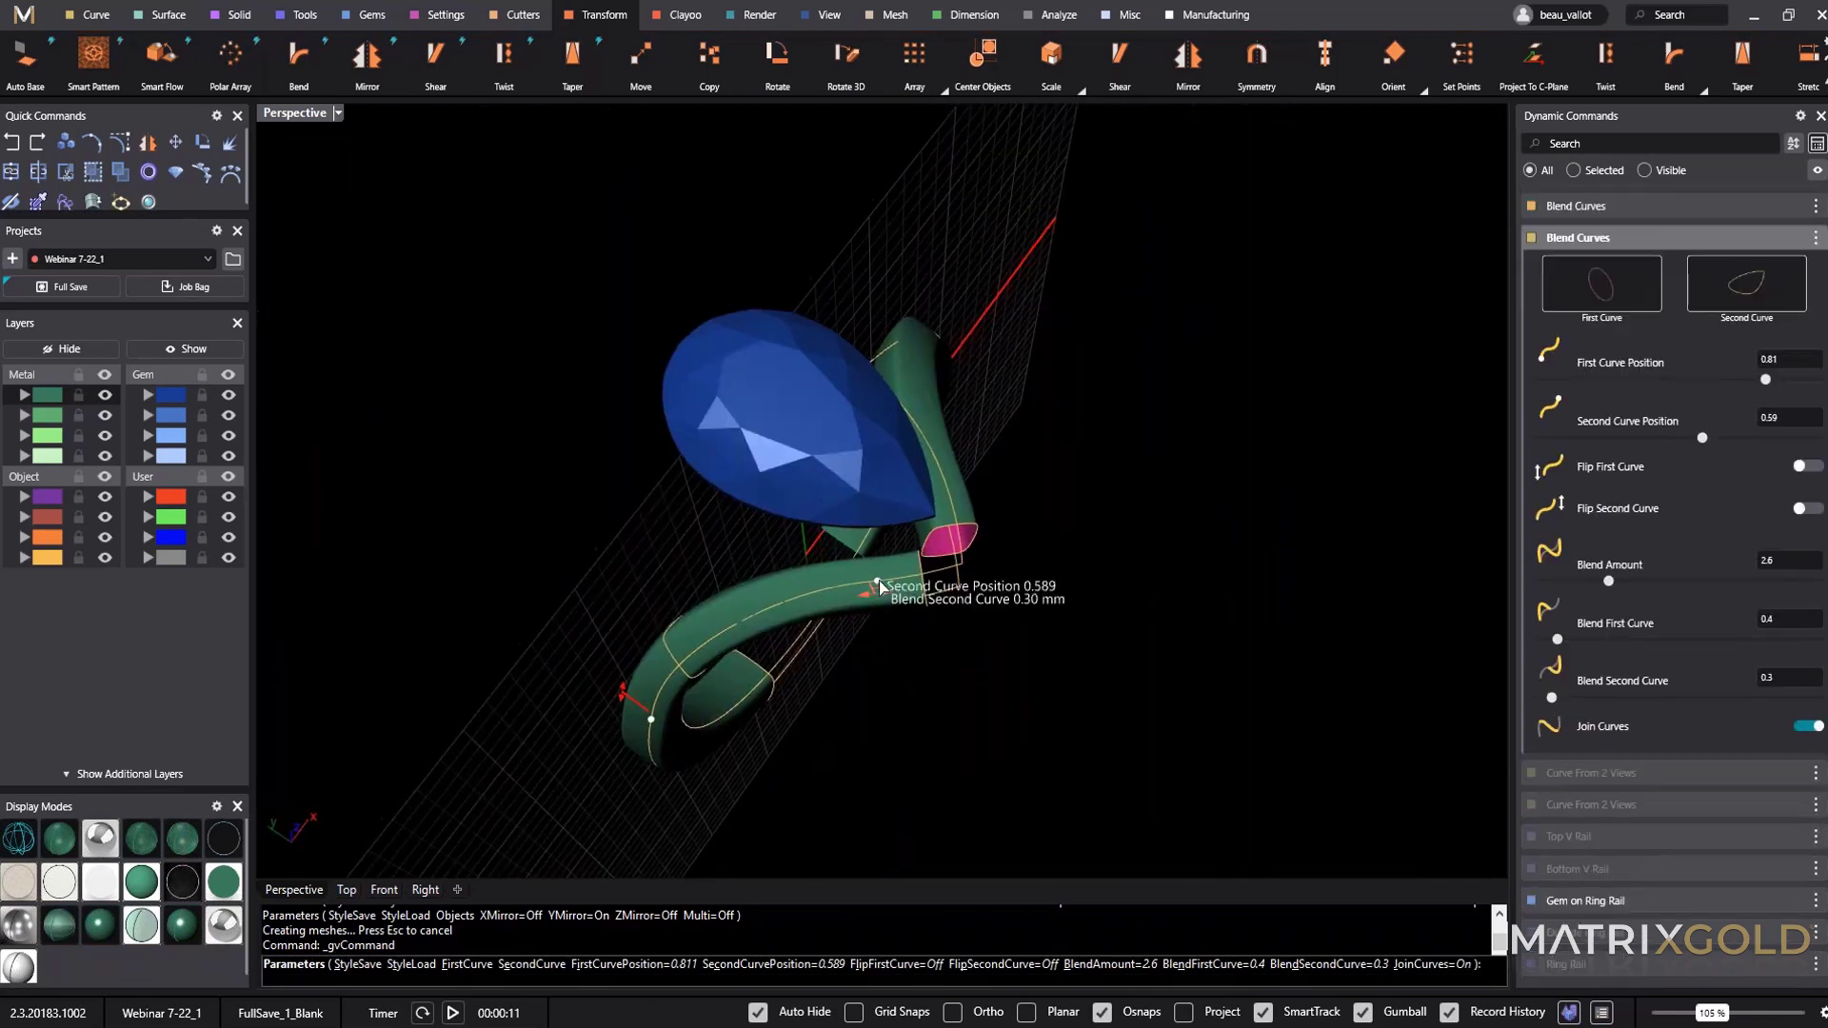
mouse_move(886, 586)
mouse_down()
mouse_move(789, 584)
mouse_move(916, 590)
mouse_up()
right_drag(916, 591, 1285, 454)
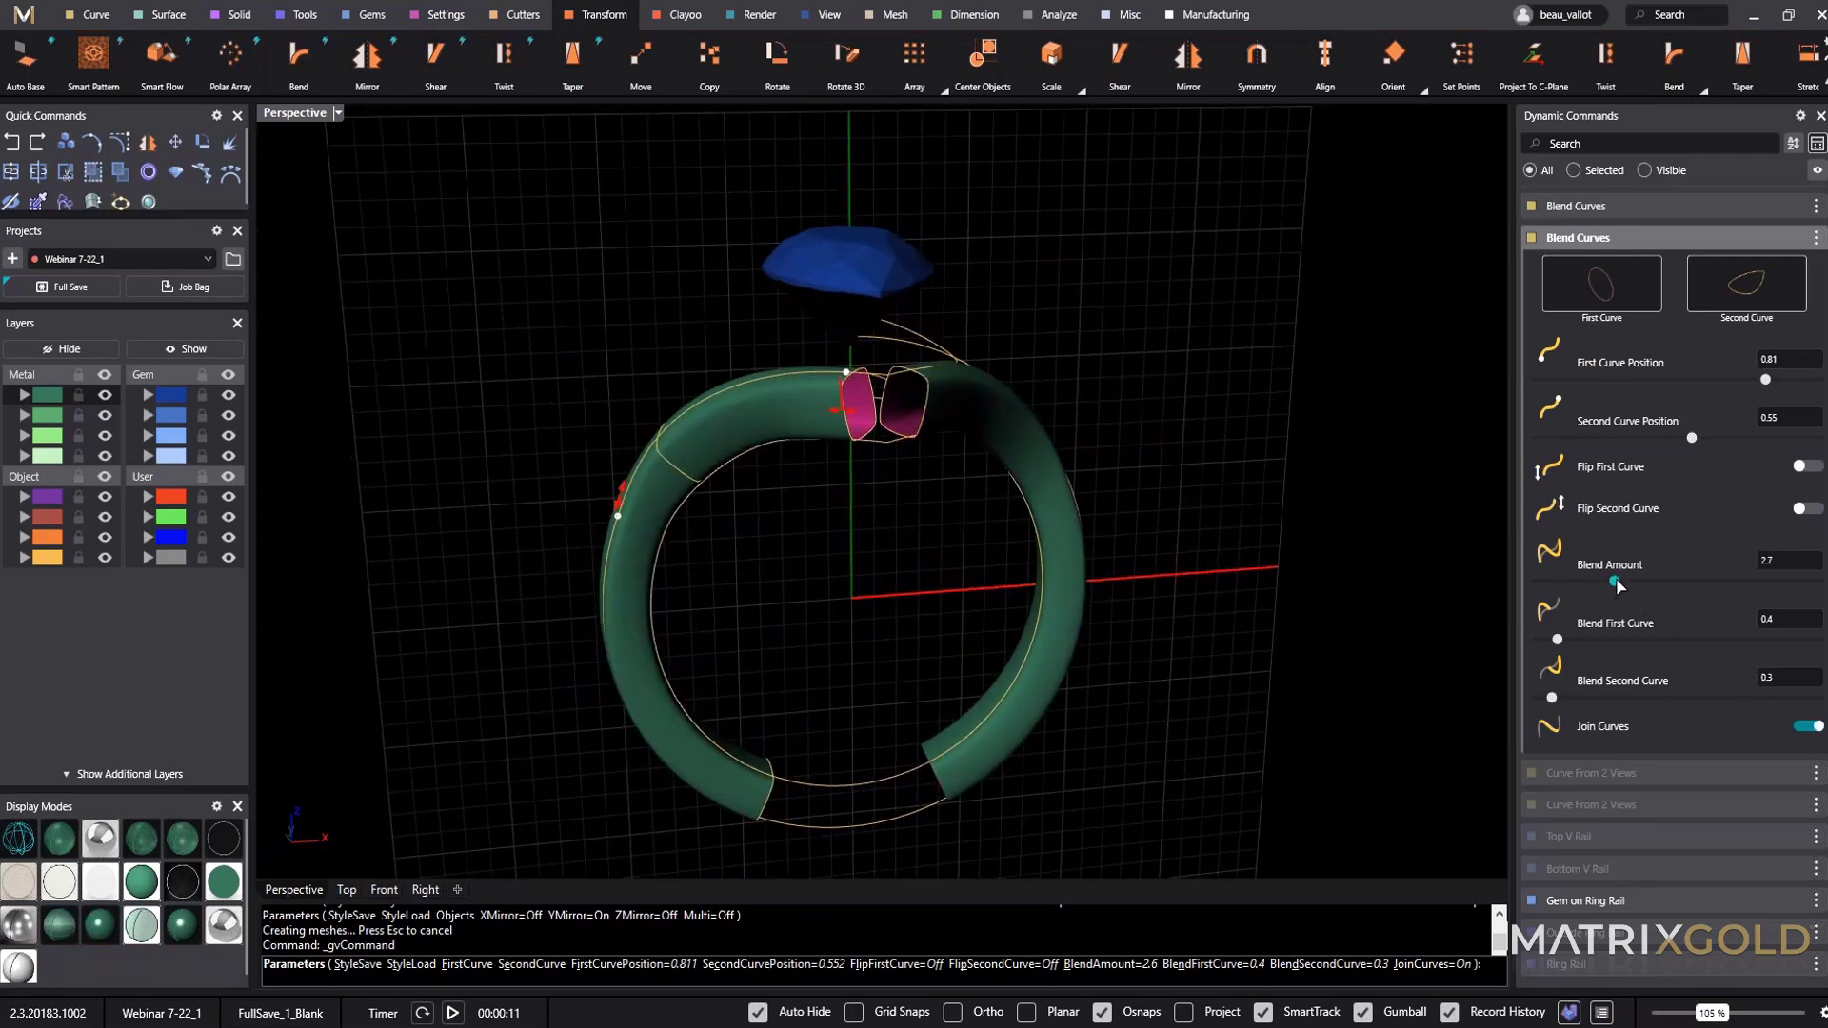
key(Return)
Edit the other rail blend and refit the Profile Placer's auto-swept shank to the revised rails.
click(1778, 265)
scroll(867, 430, up, 4)
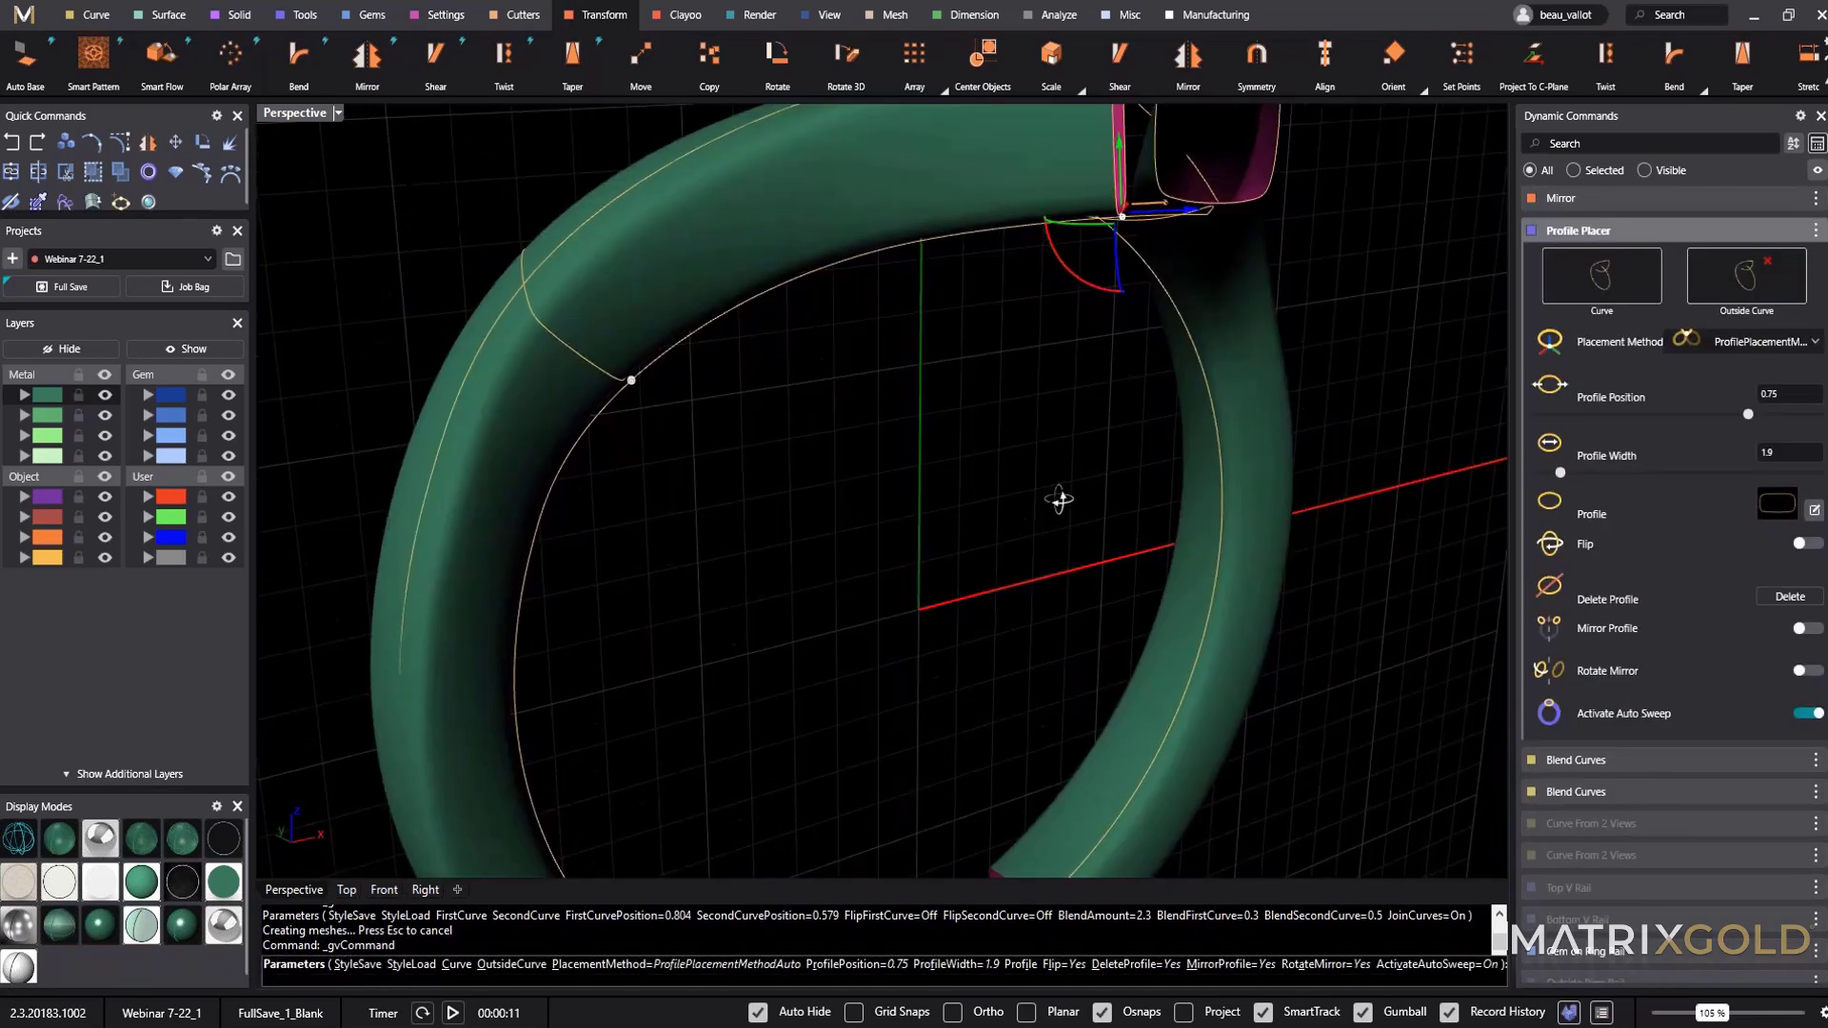
right_click(1059, 500)
scroll(1056, 505, down, 4)
right_drag(1056, 504, 675, 308)
click(966, 519)
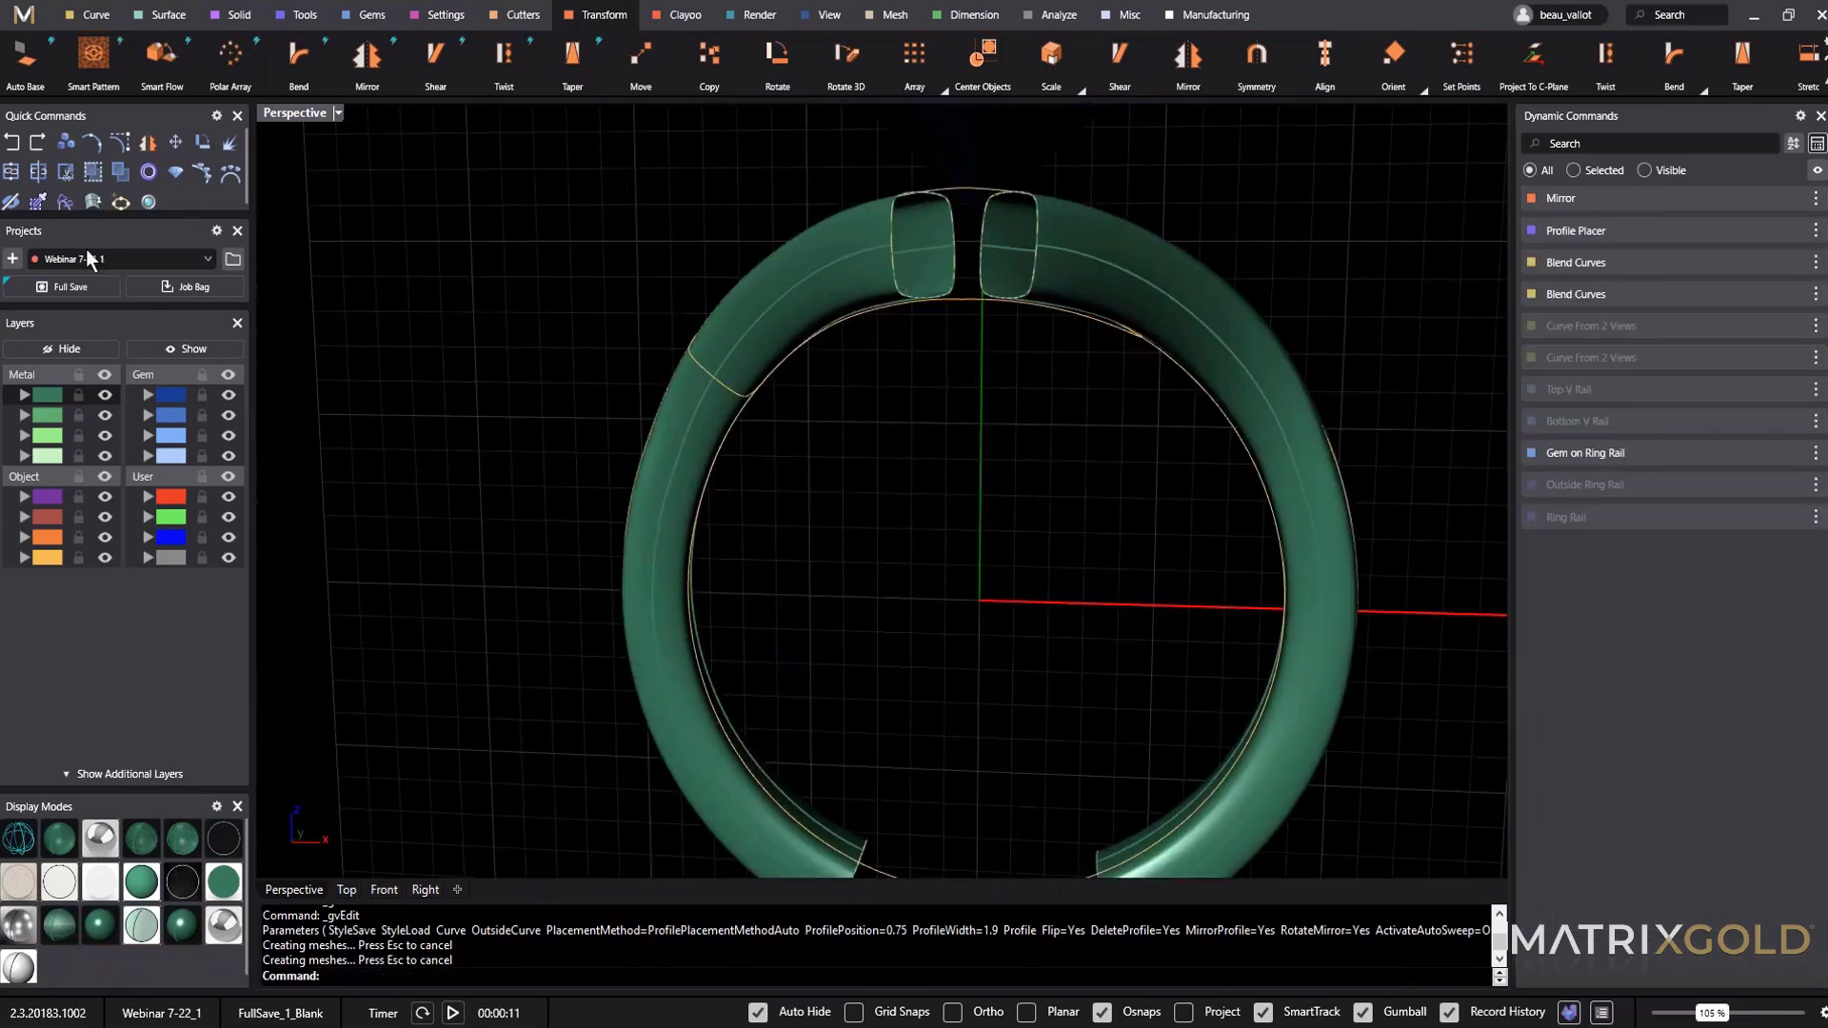
Bridge the gap at the band's point with a Profile Sweep, using start blend -0.9 and end blend 1.4.
click(171, 26)
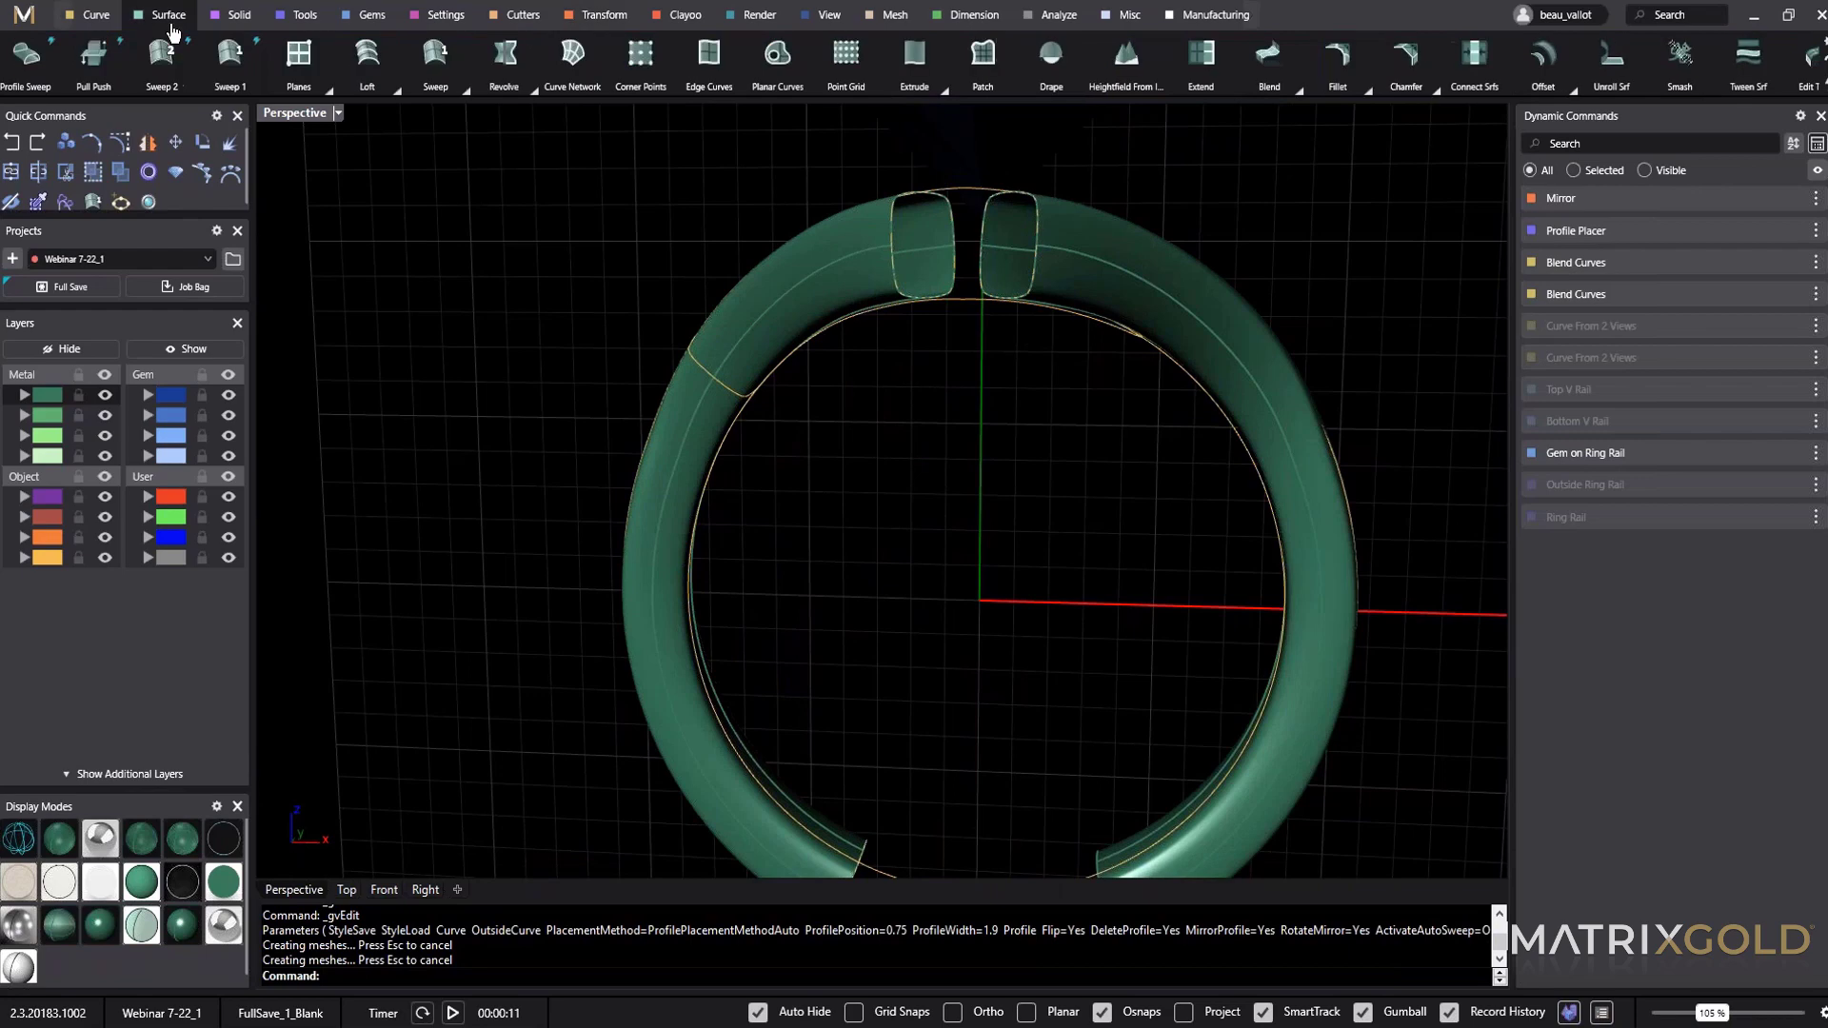
click(54, 76)
right_drag(666, 335, 843, 438)
click(843, 443)
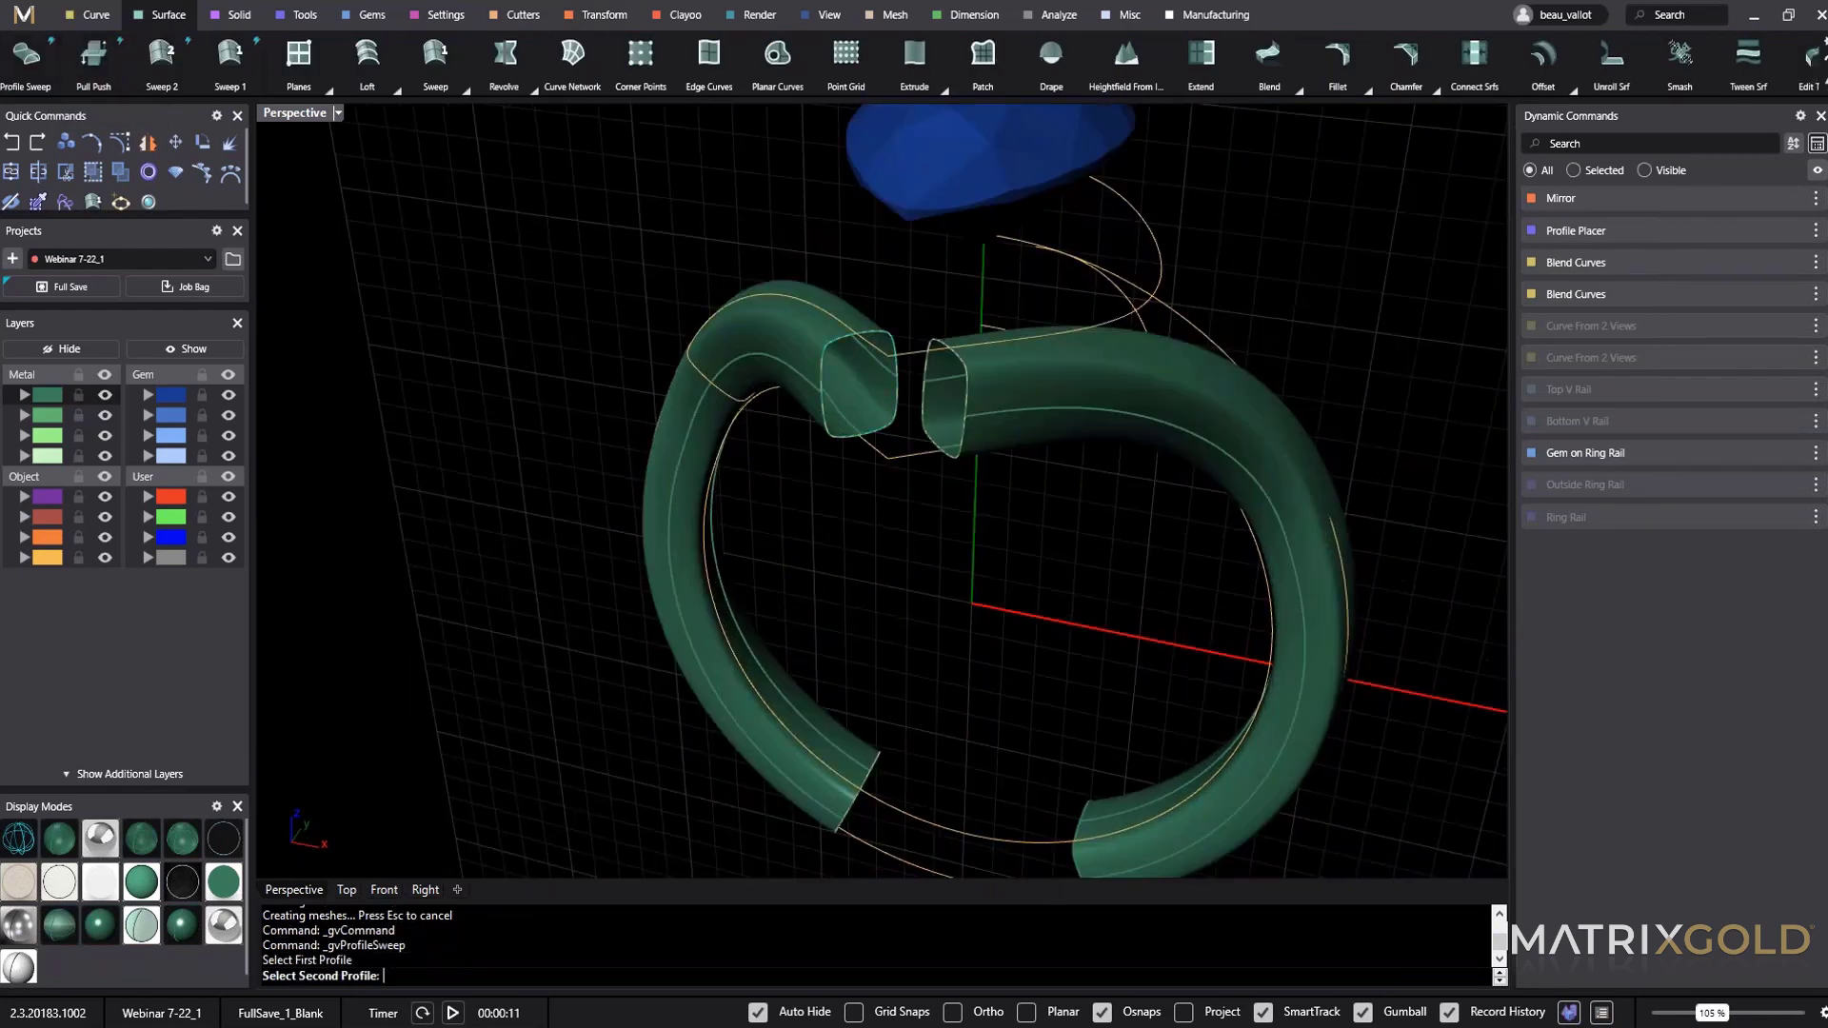
click(945, 461)
mouse_move(988, 640)
right_down()
mouse_move(991, 682)
mouse_move(1020, 658)
right_up()
scroll(962, 381, up, 3)
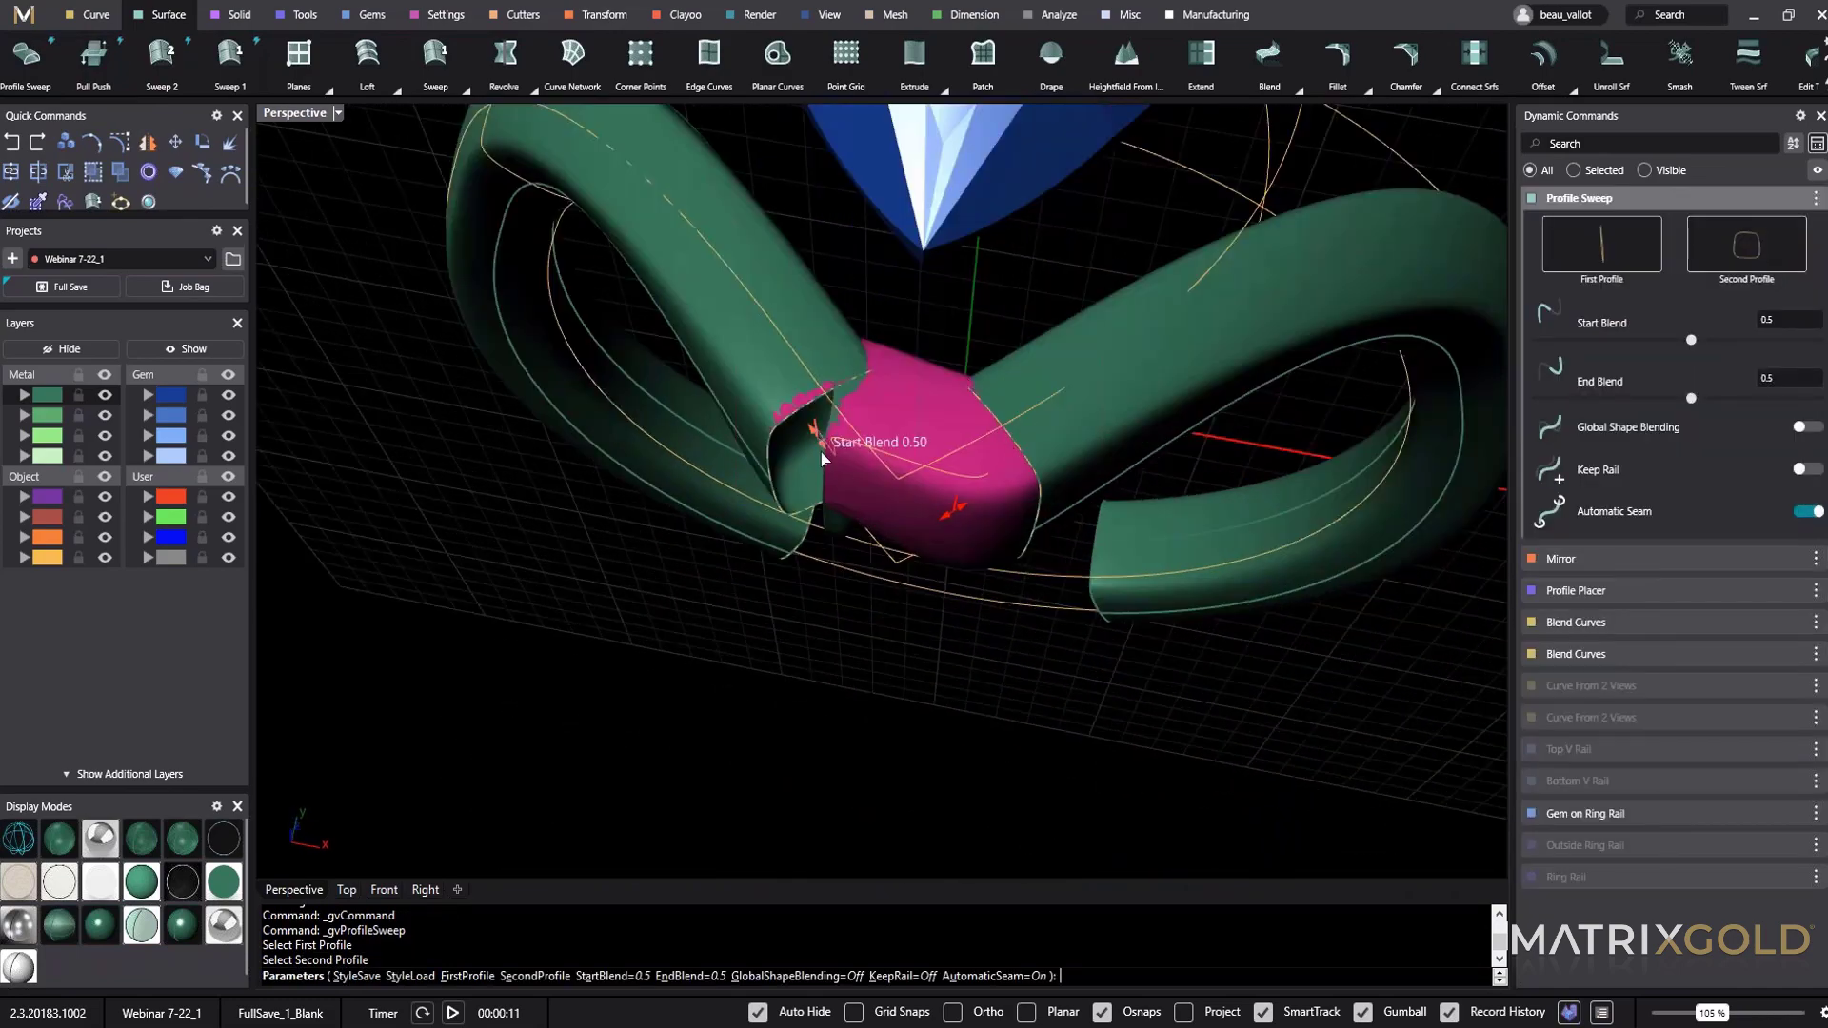
drag(824, 459, 849, 485)
drag(945, 524, 873, 533)
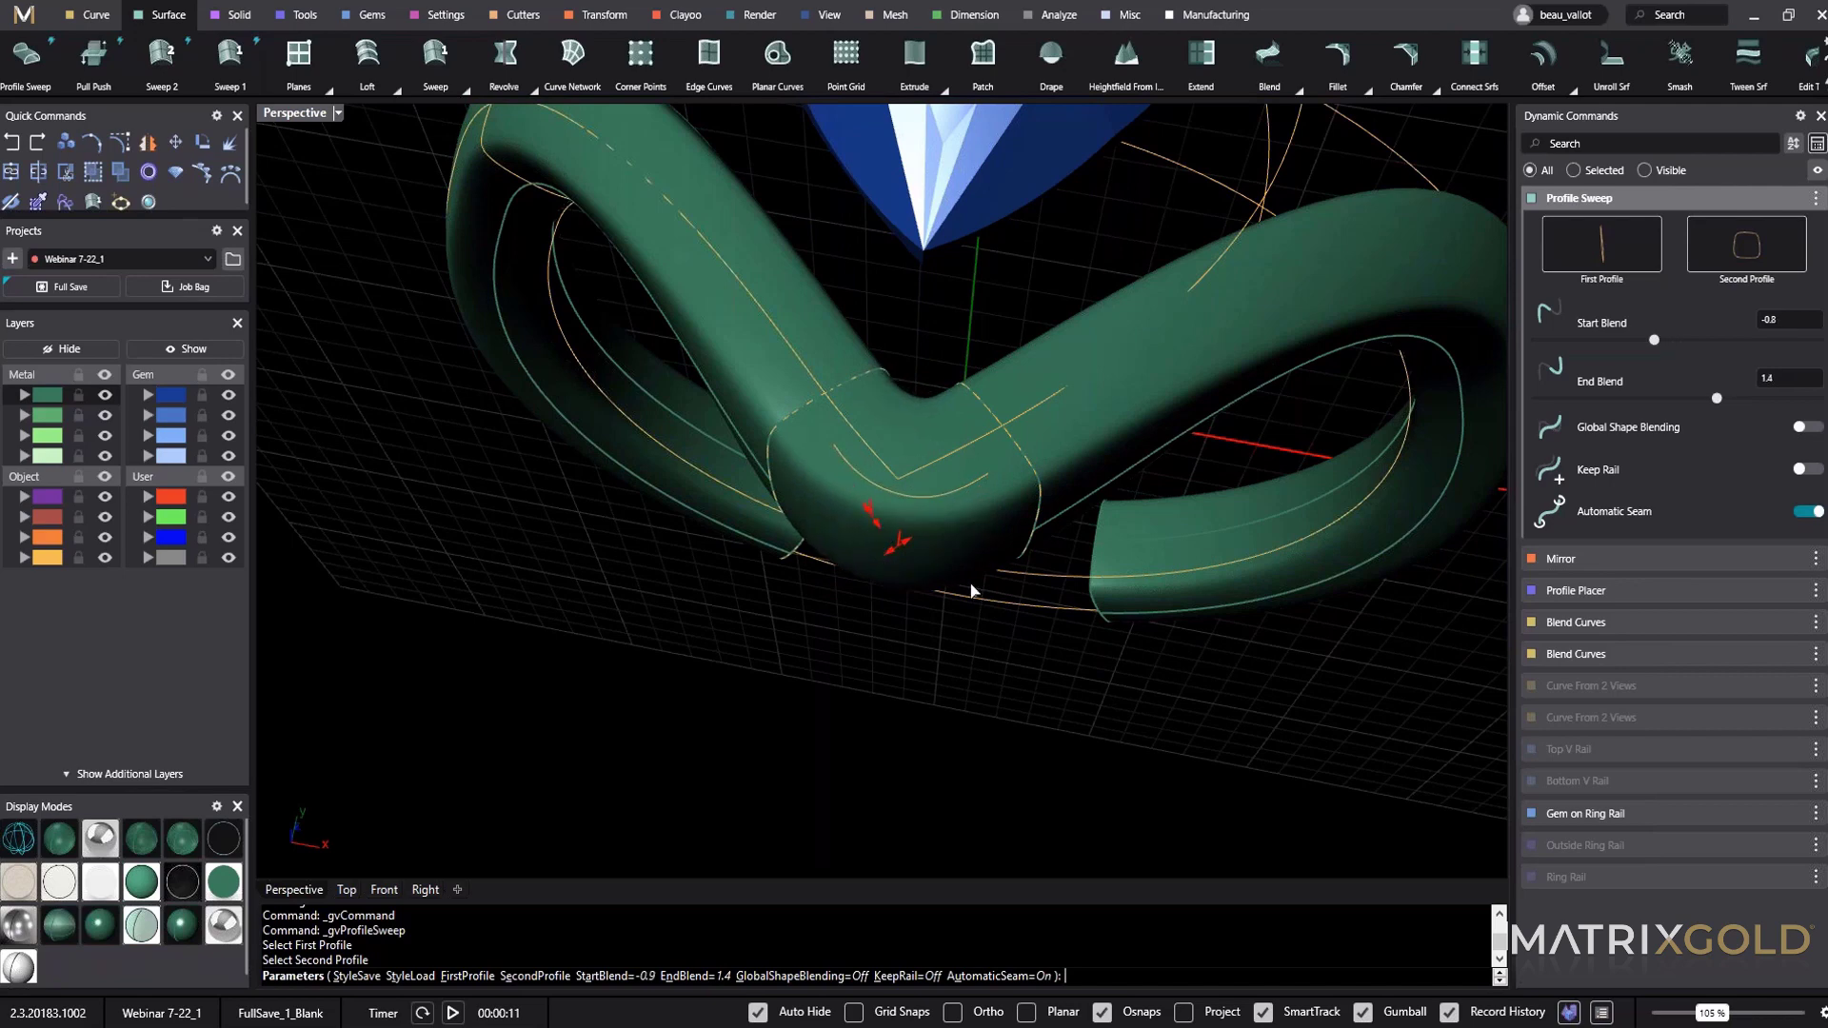
Turn off Automatic Seam for the Profile Sweep and set the first seam to 1.
click(1815, 513)
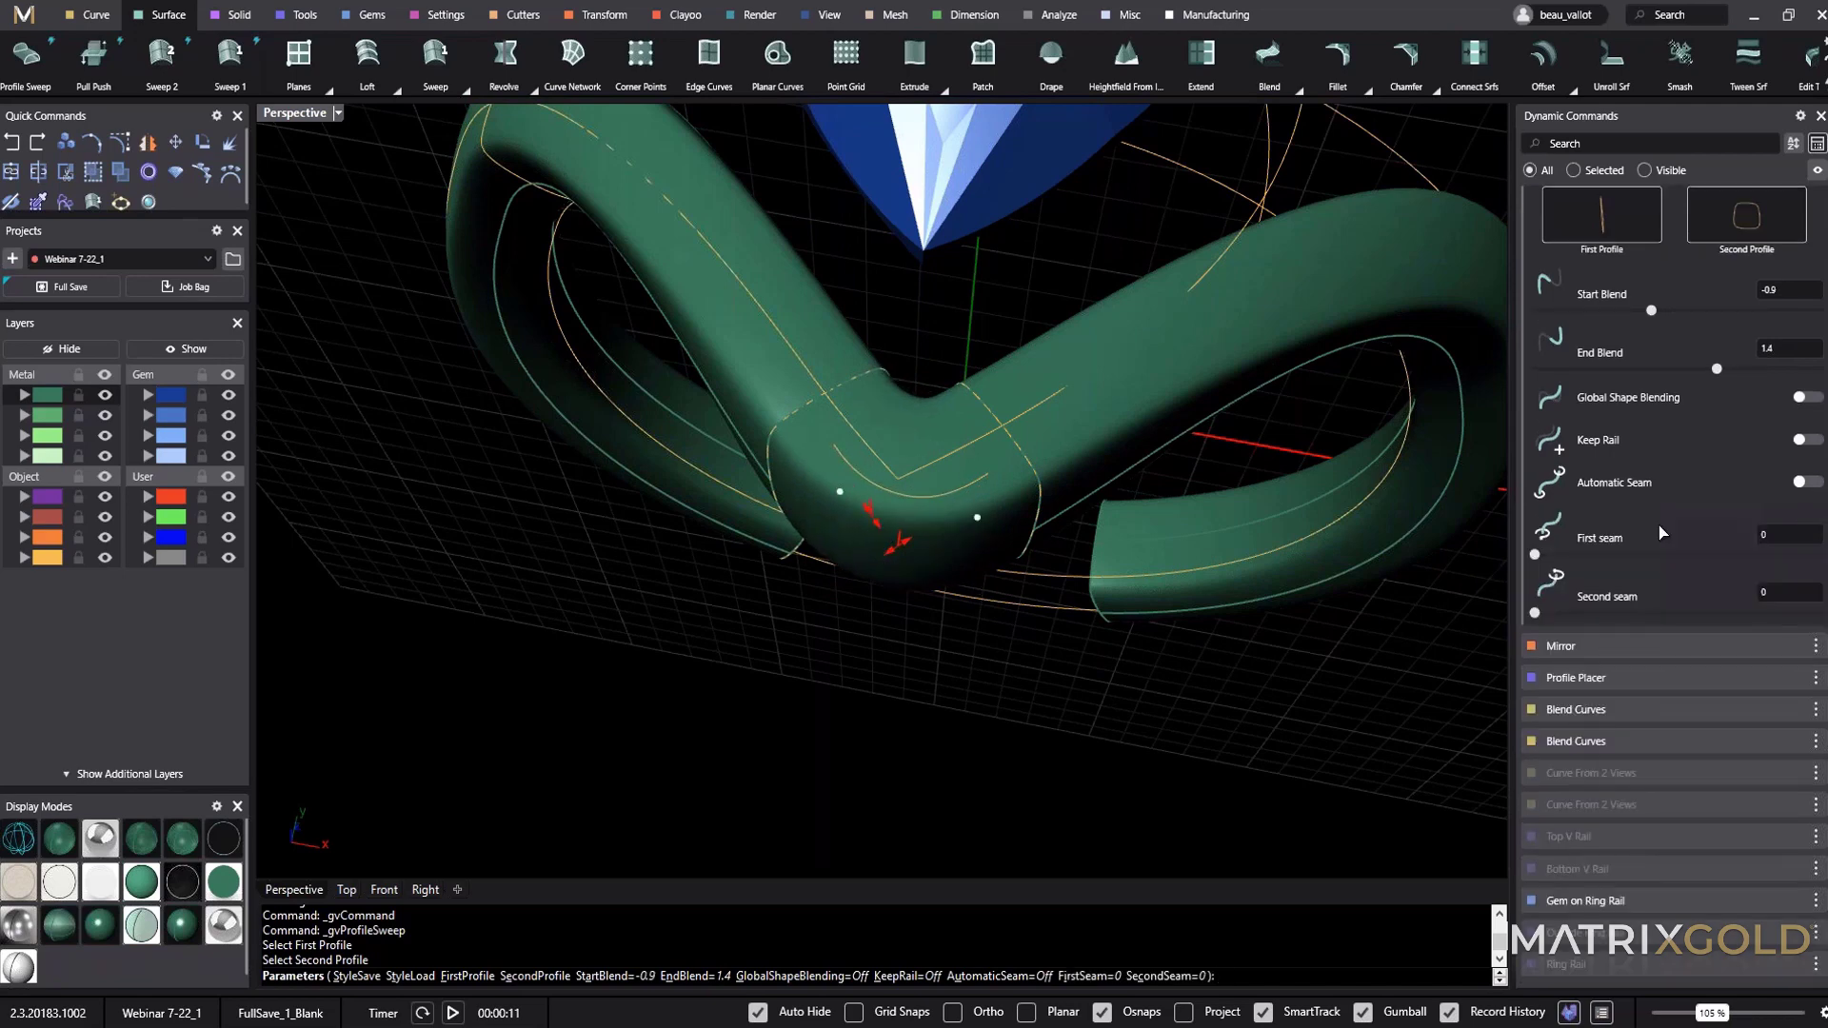
scroll(972, 641, down, 4)
scroll(900, 606, down, 4)
right_drag(900, 606, 721, 252)
scroll(900, 274, up, 7)
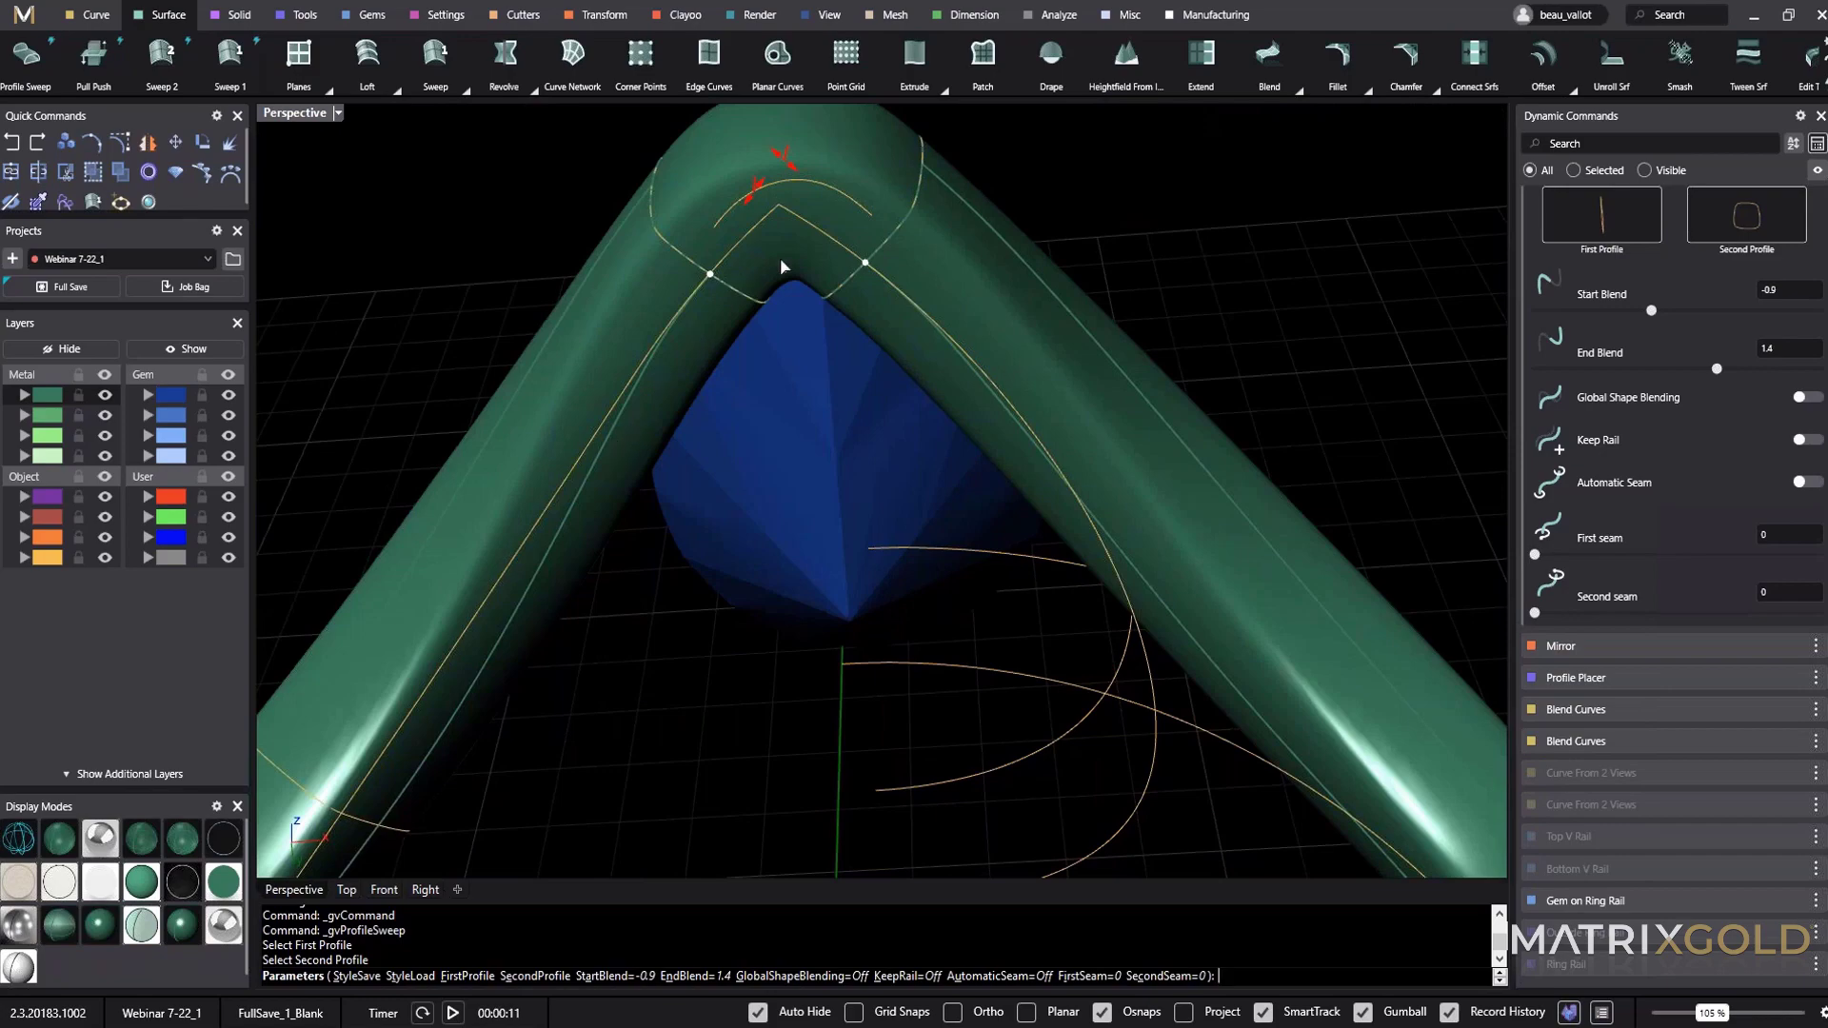
scroll(854, 268, up, 4)
click(876, 261)
Sharpen the bridging sweep with start blend -2 and end blend 2, and finish the Profile Sweep.
scroll(875, 265, down, 8)
right_drag(881, 271, 1003, 609)
scroll(1005, 617, up, 5)
drag(802, 583, 773, 629)
right_click(776, 630)
Mirror the bottom profile curve to the open shank end on the opposite side with Y Mirror on.
scroll(819, 629, down, 6)
mouse_move(1033, 619)
right_down()
mouse_move(1053, 710)
mouse_move(1051, 598)
mouse_move(1200, 448)
mouse_move(1082, 490)
mouse_move(1013, 596)
right_up()
scroll(1123, 622, up, 5)
right_drag(1123, 622, 899, 476)
click(827, 579)
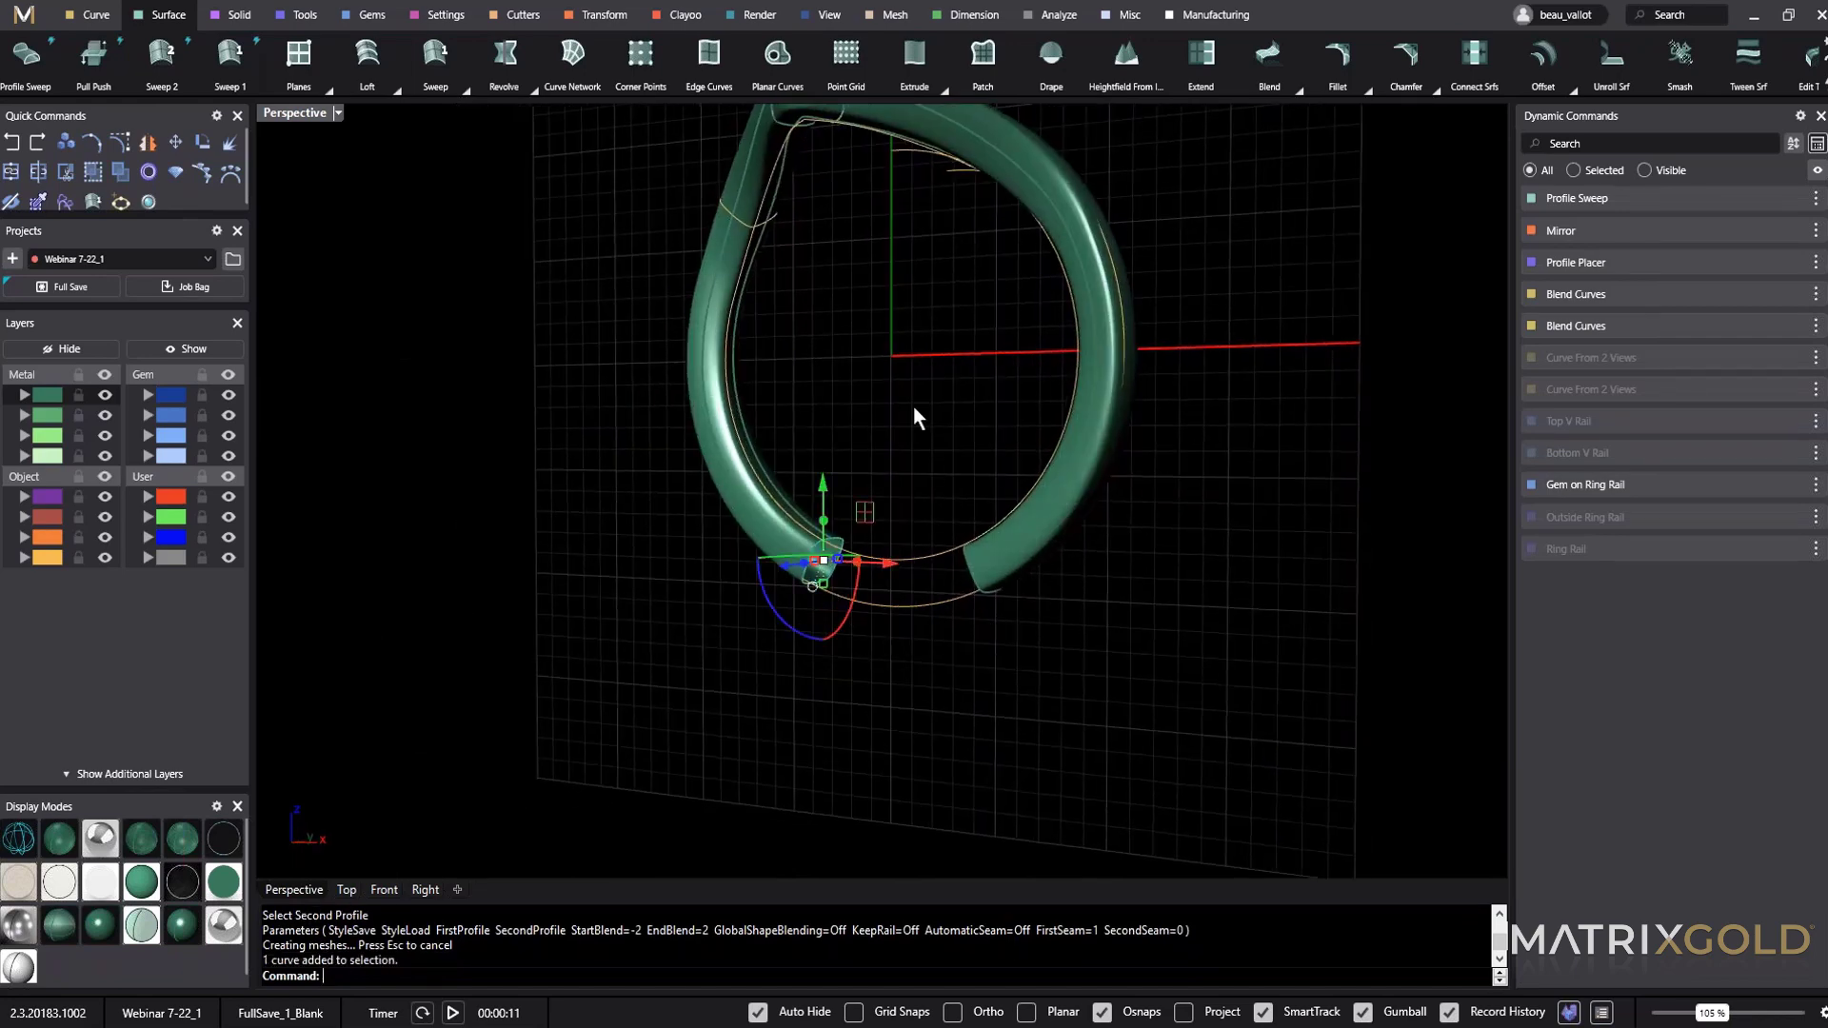
click(598, 15)
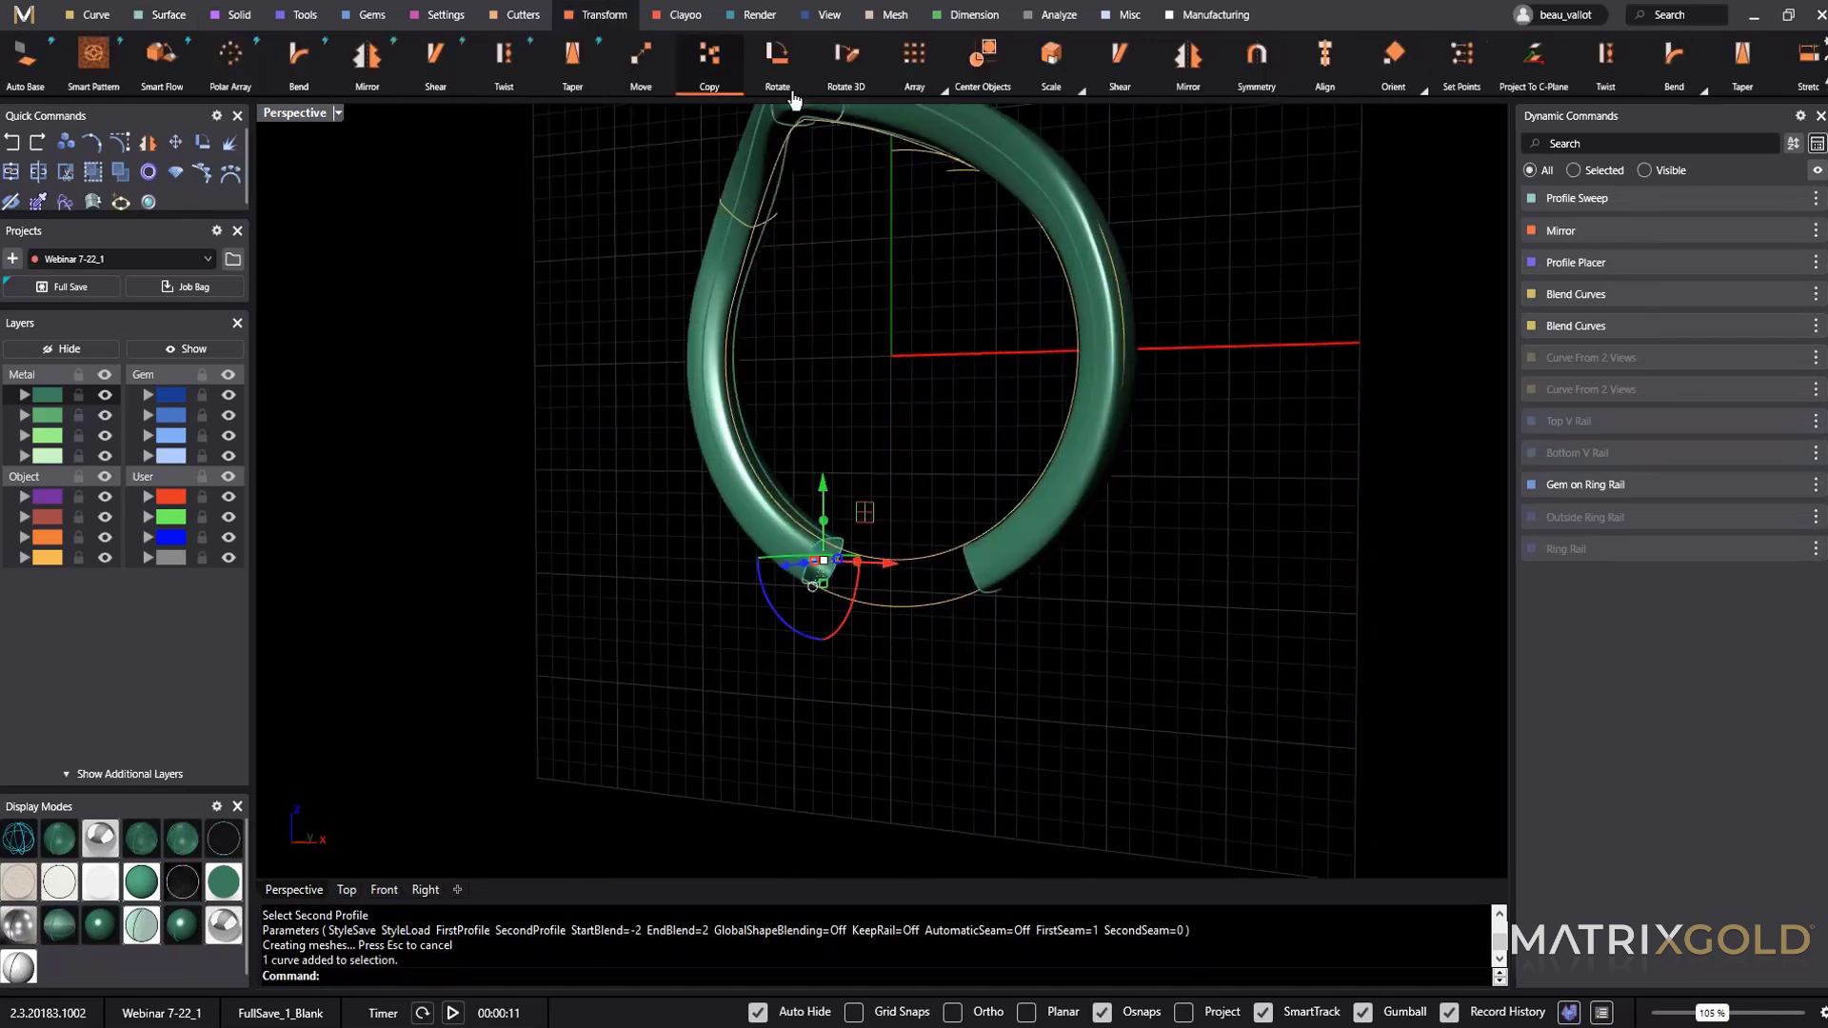
click(369, 59)
click(1045, 702)
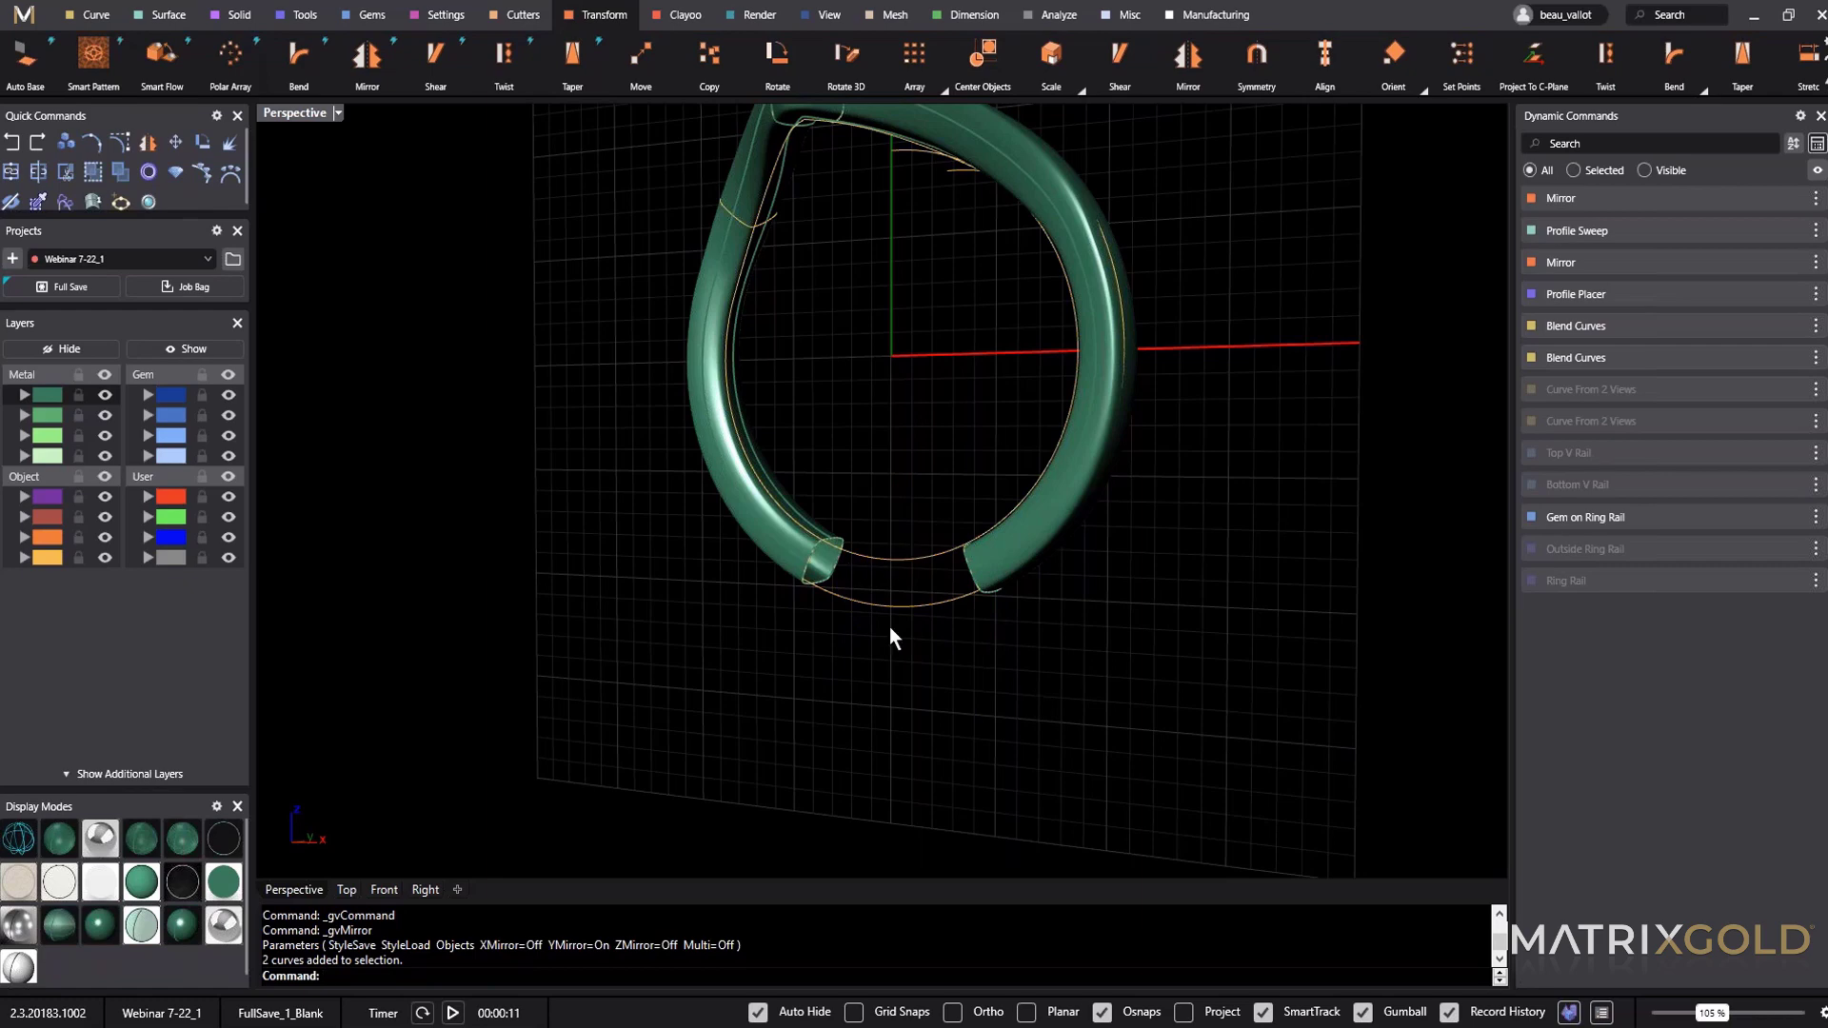
Close the gap at the ring's base with a Sweep 2 along the inner and outer rails between the two bottom profiles.
right_drag(1057, 672, 1014, 700)
click(164, 15)
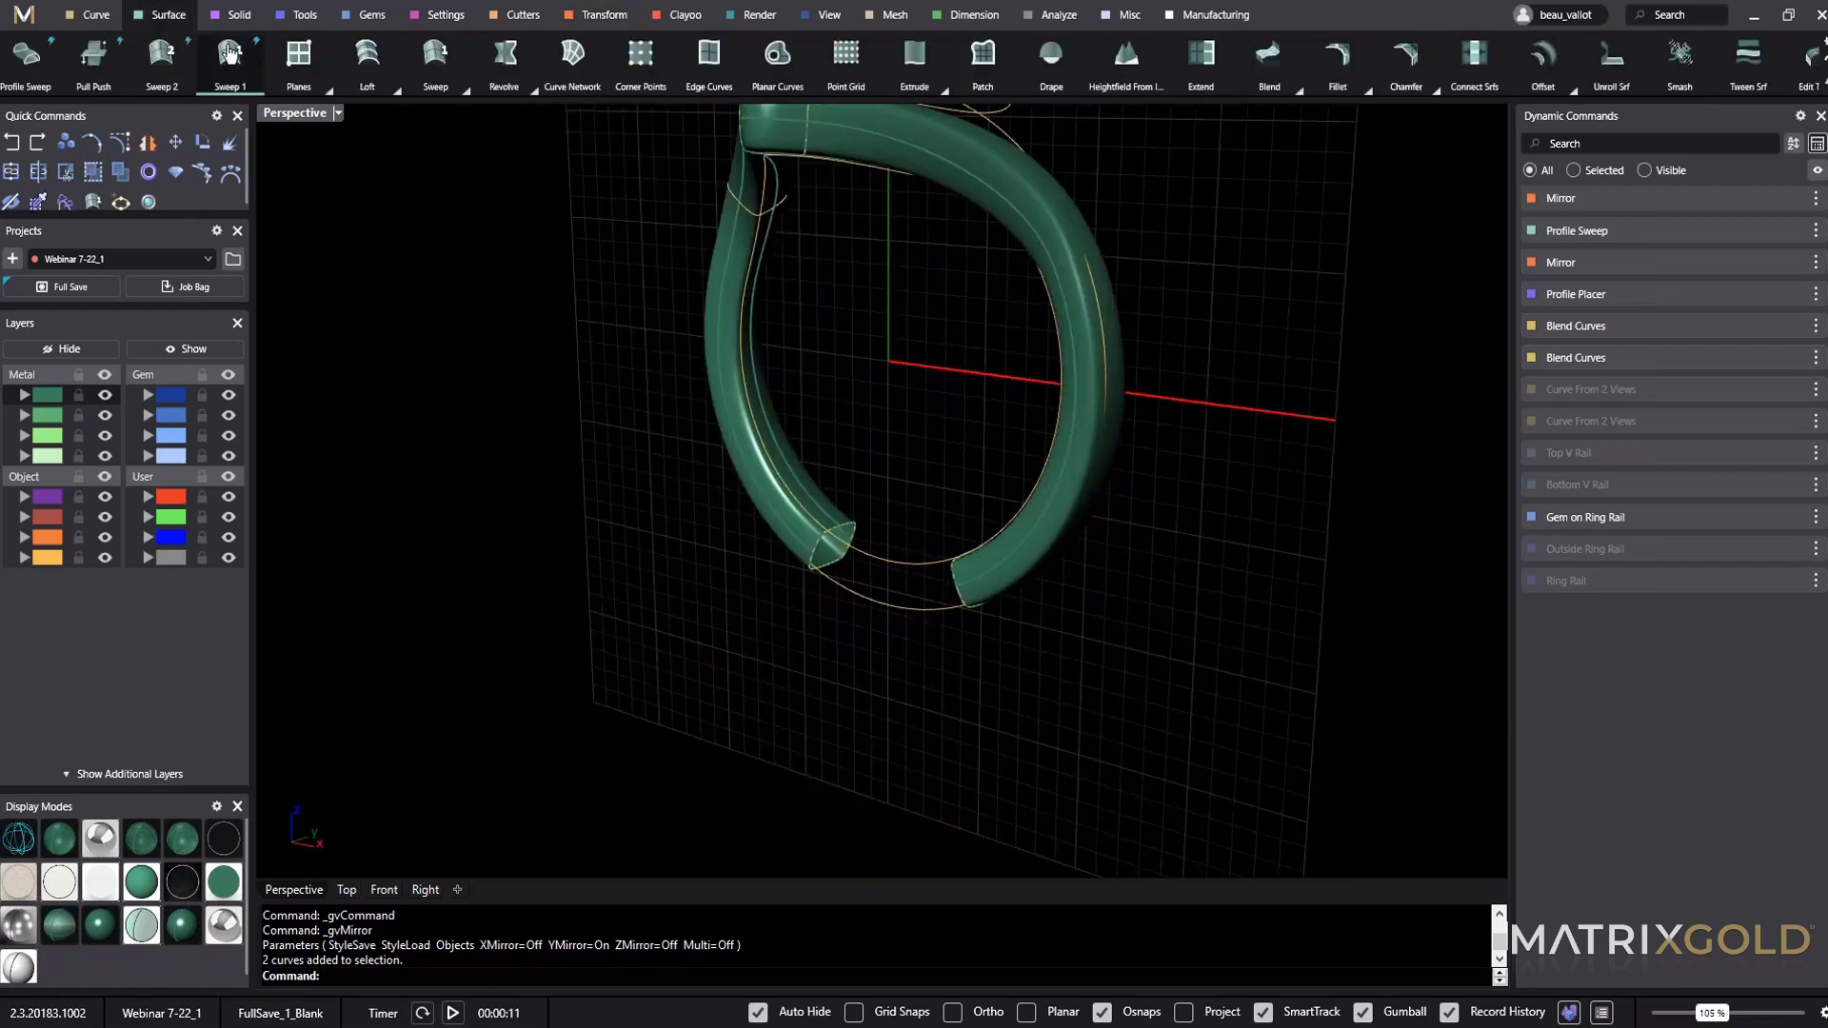
click(162, 59)
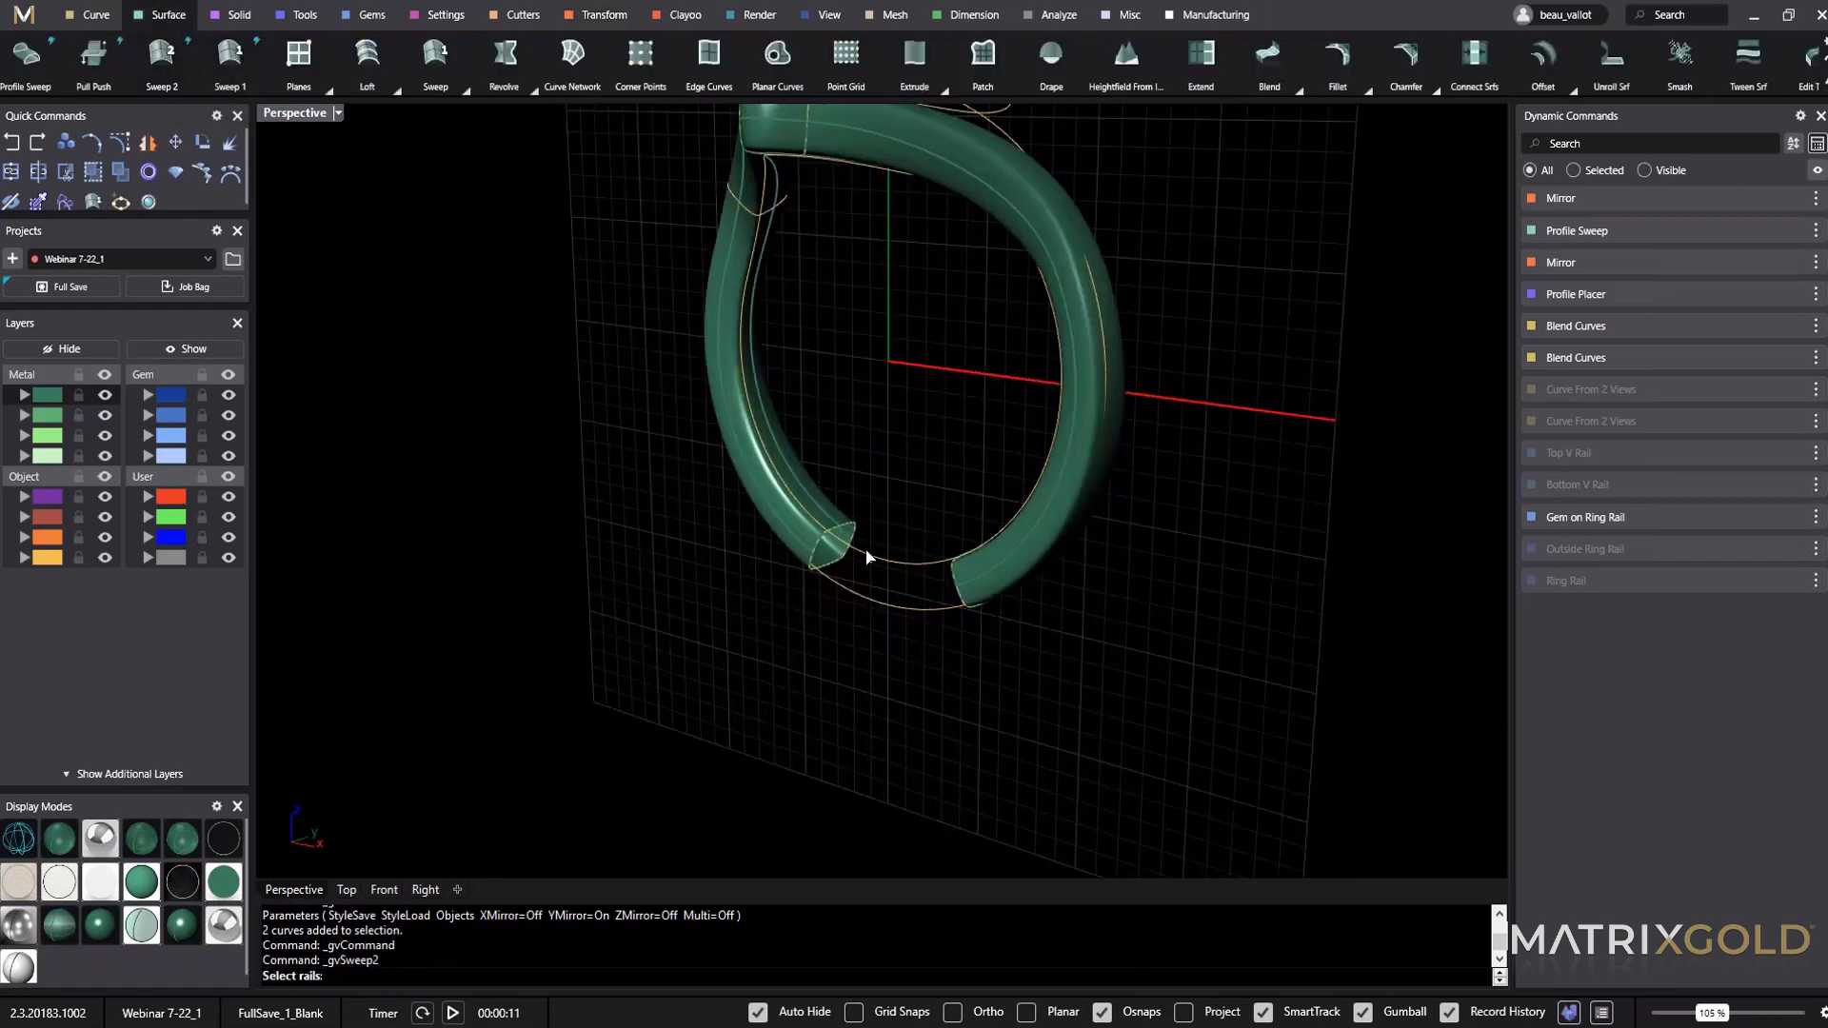
click(871, 603)
click(838, 571)
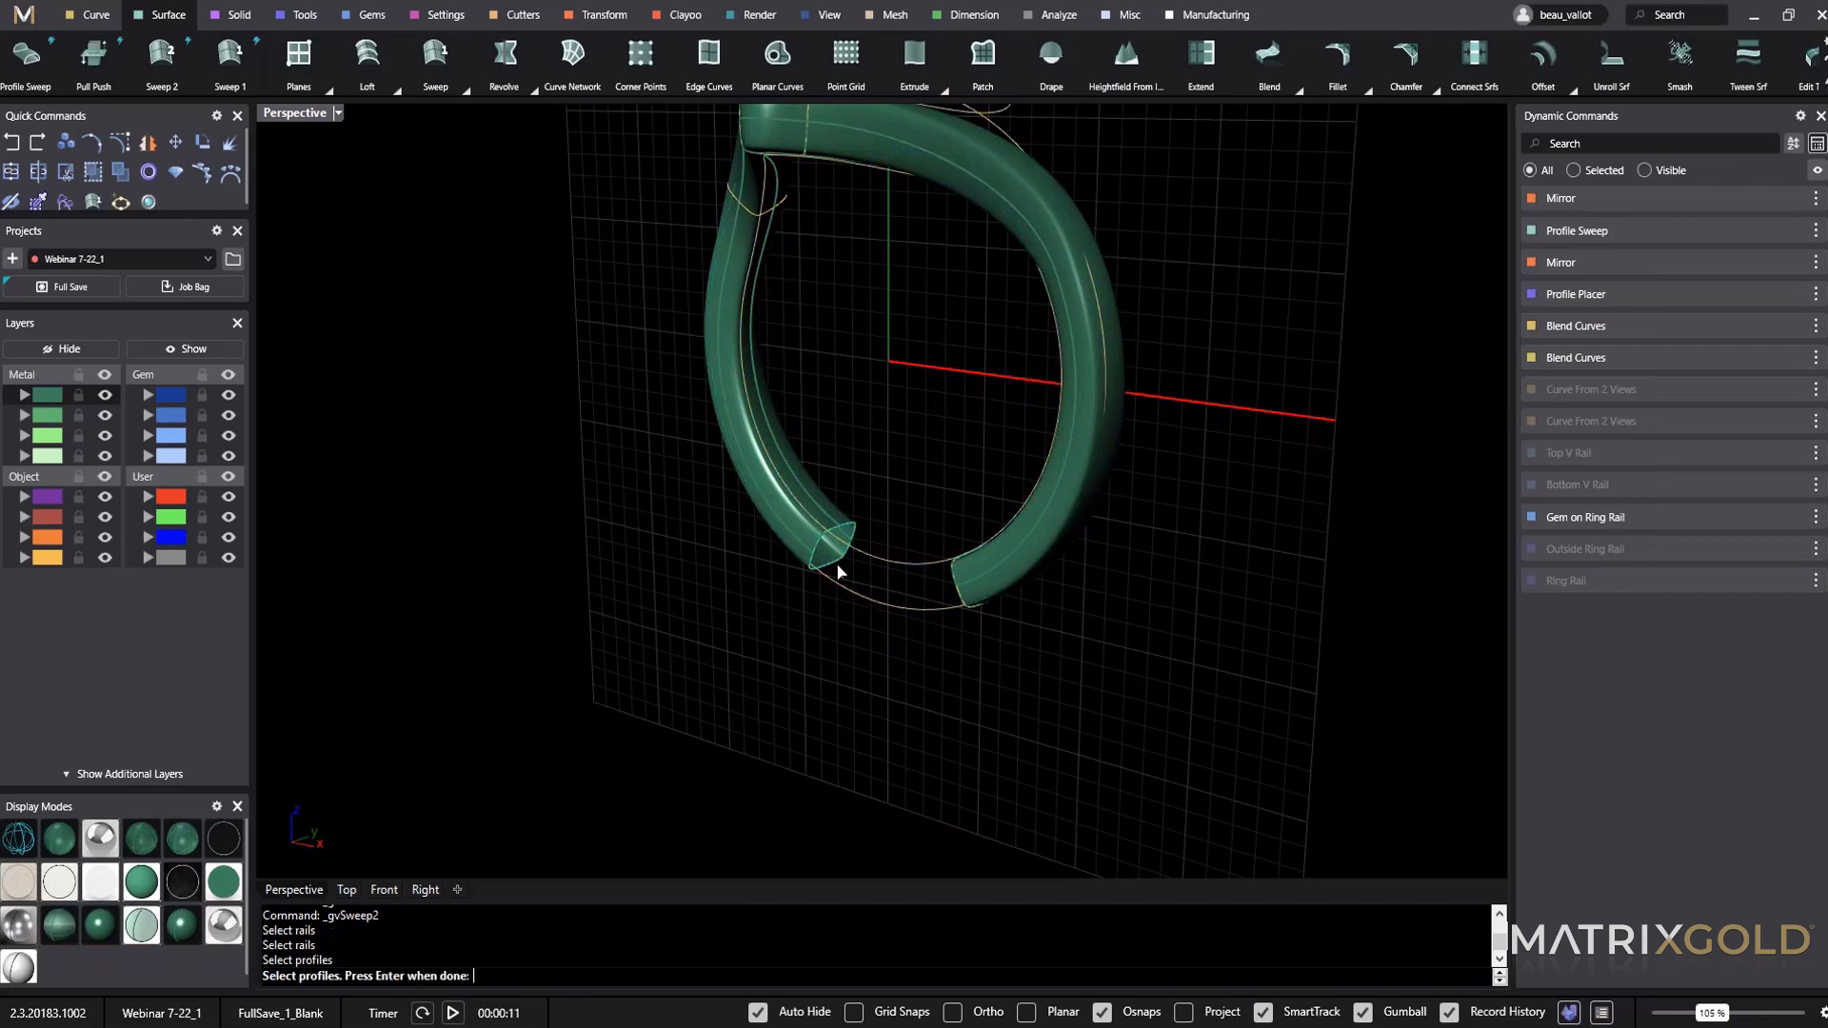
click(953, 592)
key(Return)
right_drag(1090, 727, 960, 795)
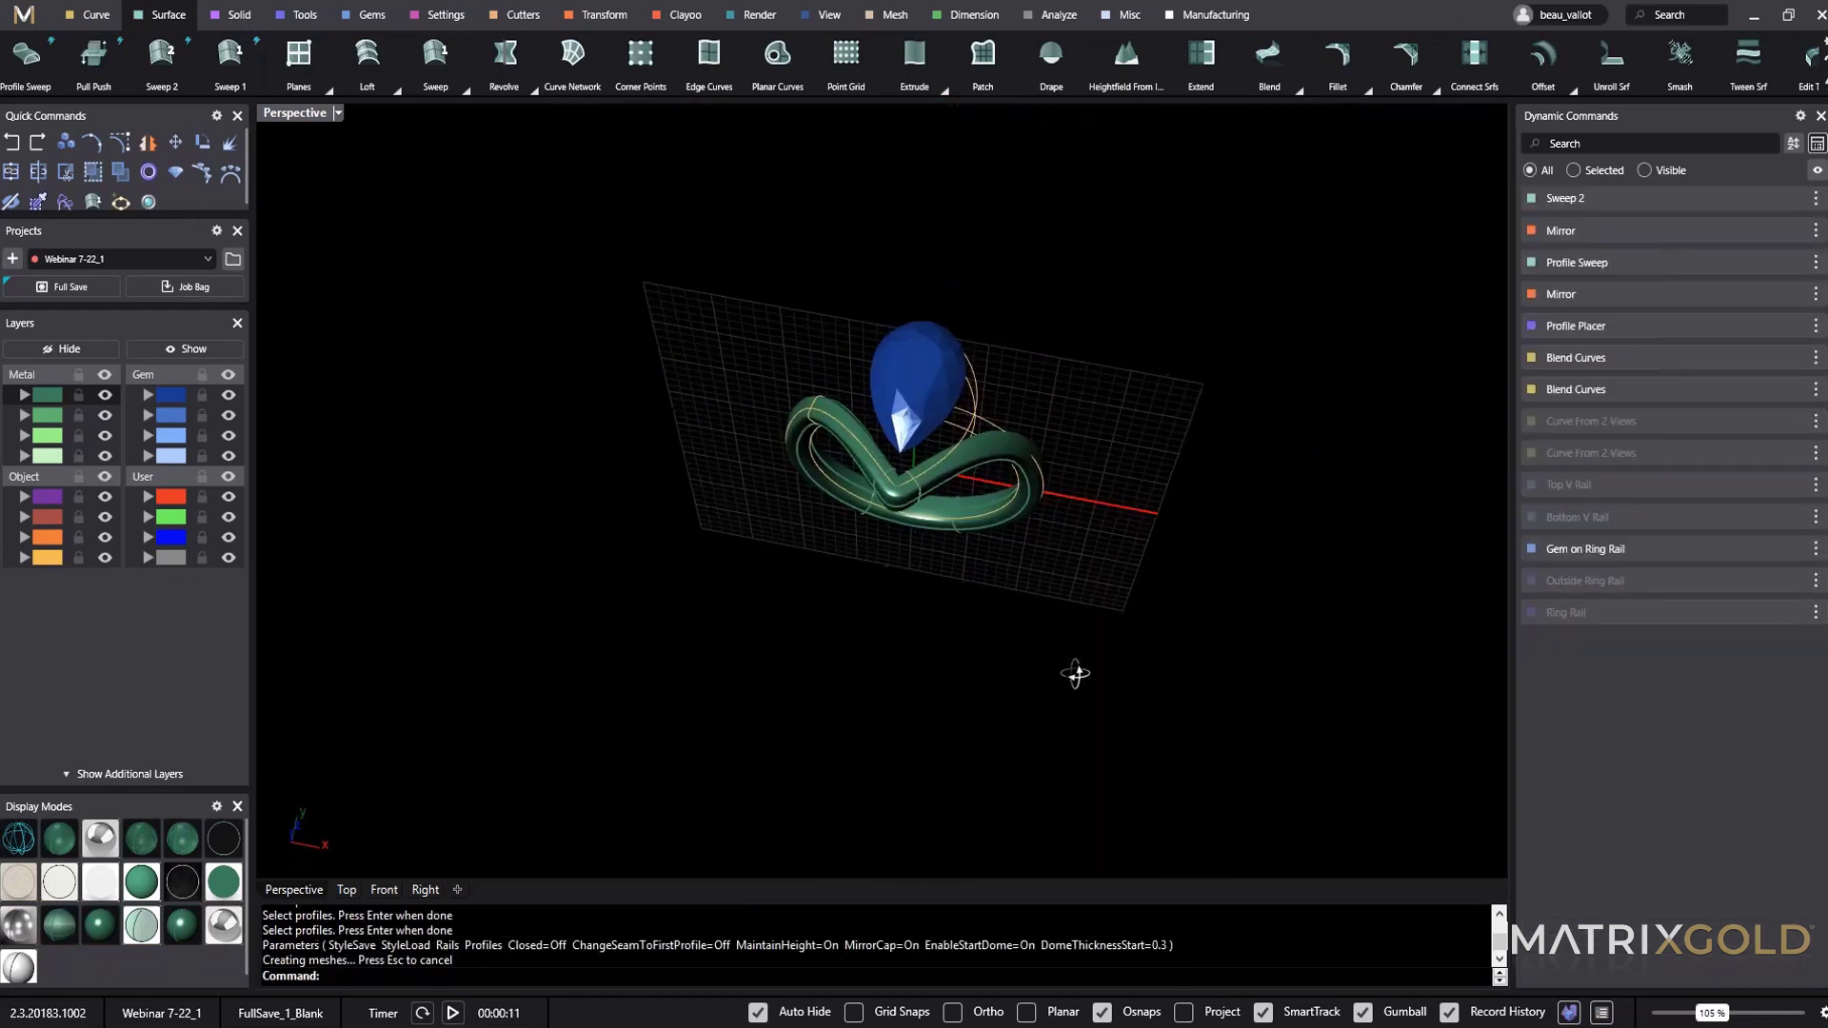
Build a Head on the pear gem with angle 17, bend -9.1, overall height 5 and prong height above girdle 0.
right_drag(1077, 675, 920, 347)
scroll(920, 346, up, 3)
click(931, 233)
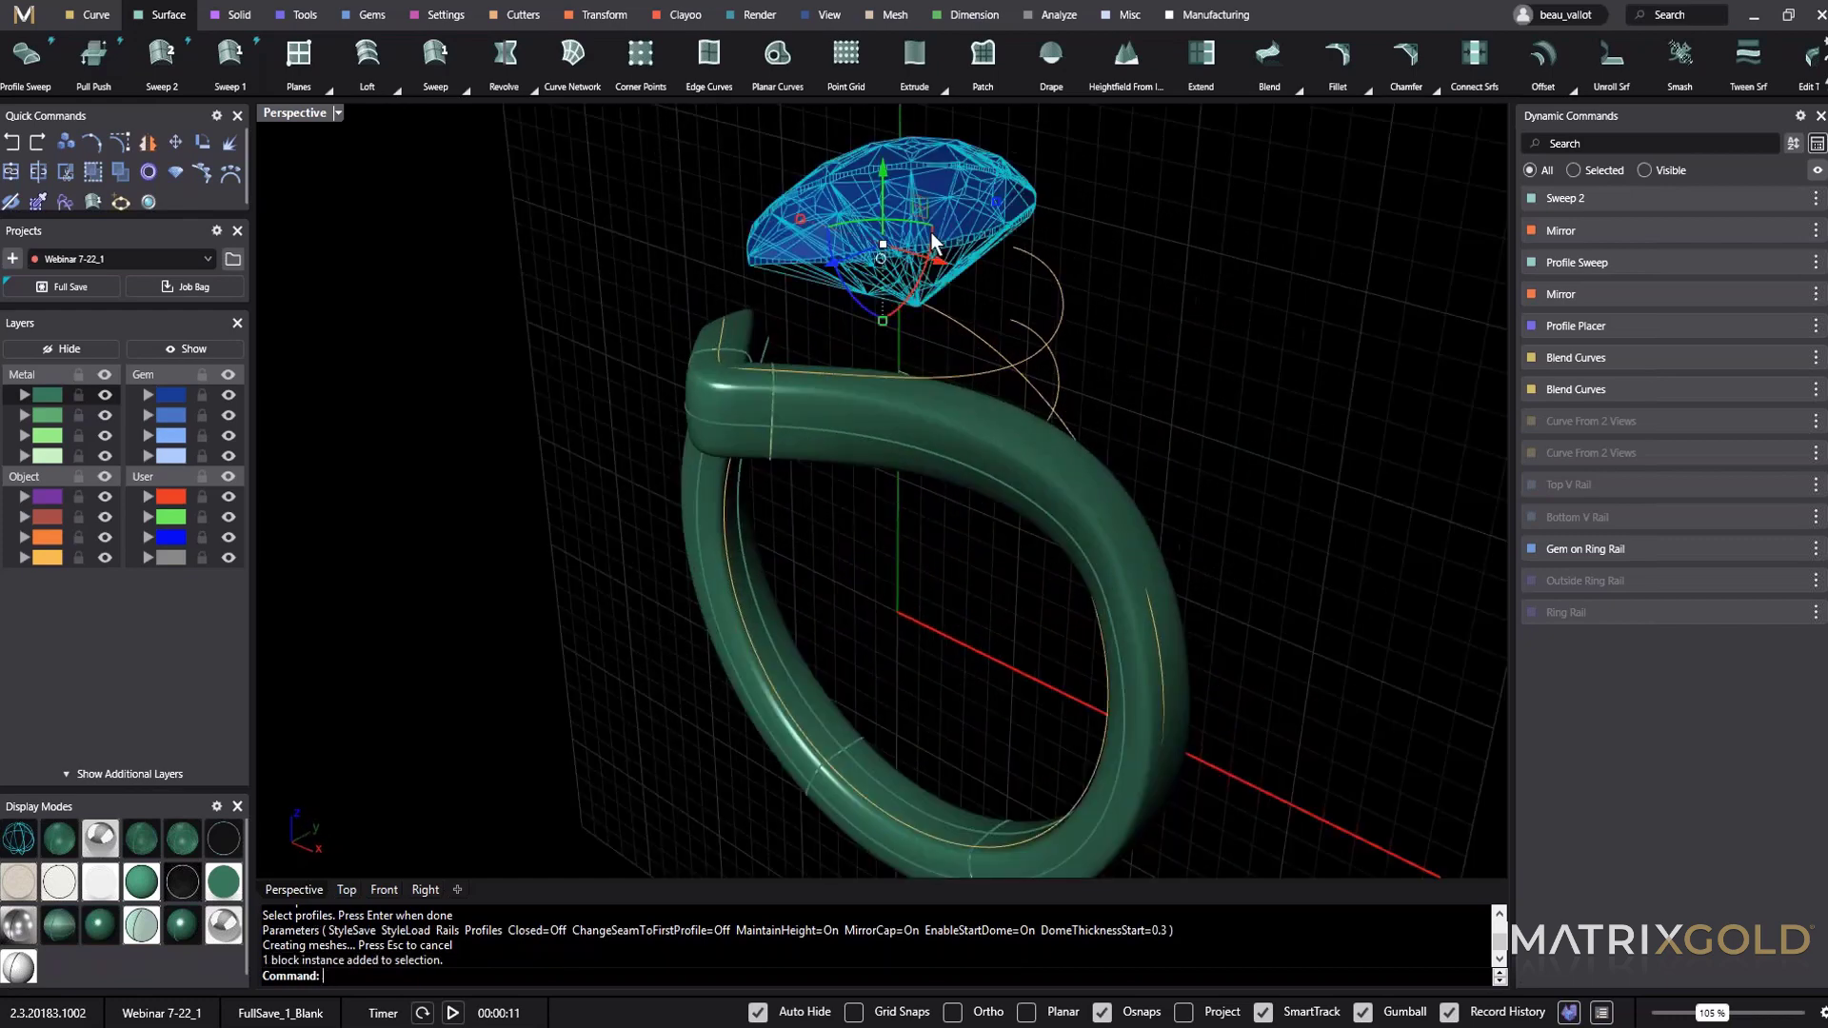
click(438, 16)
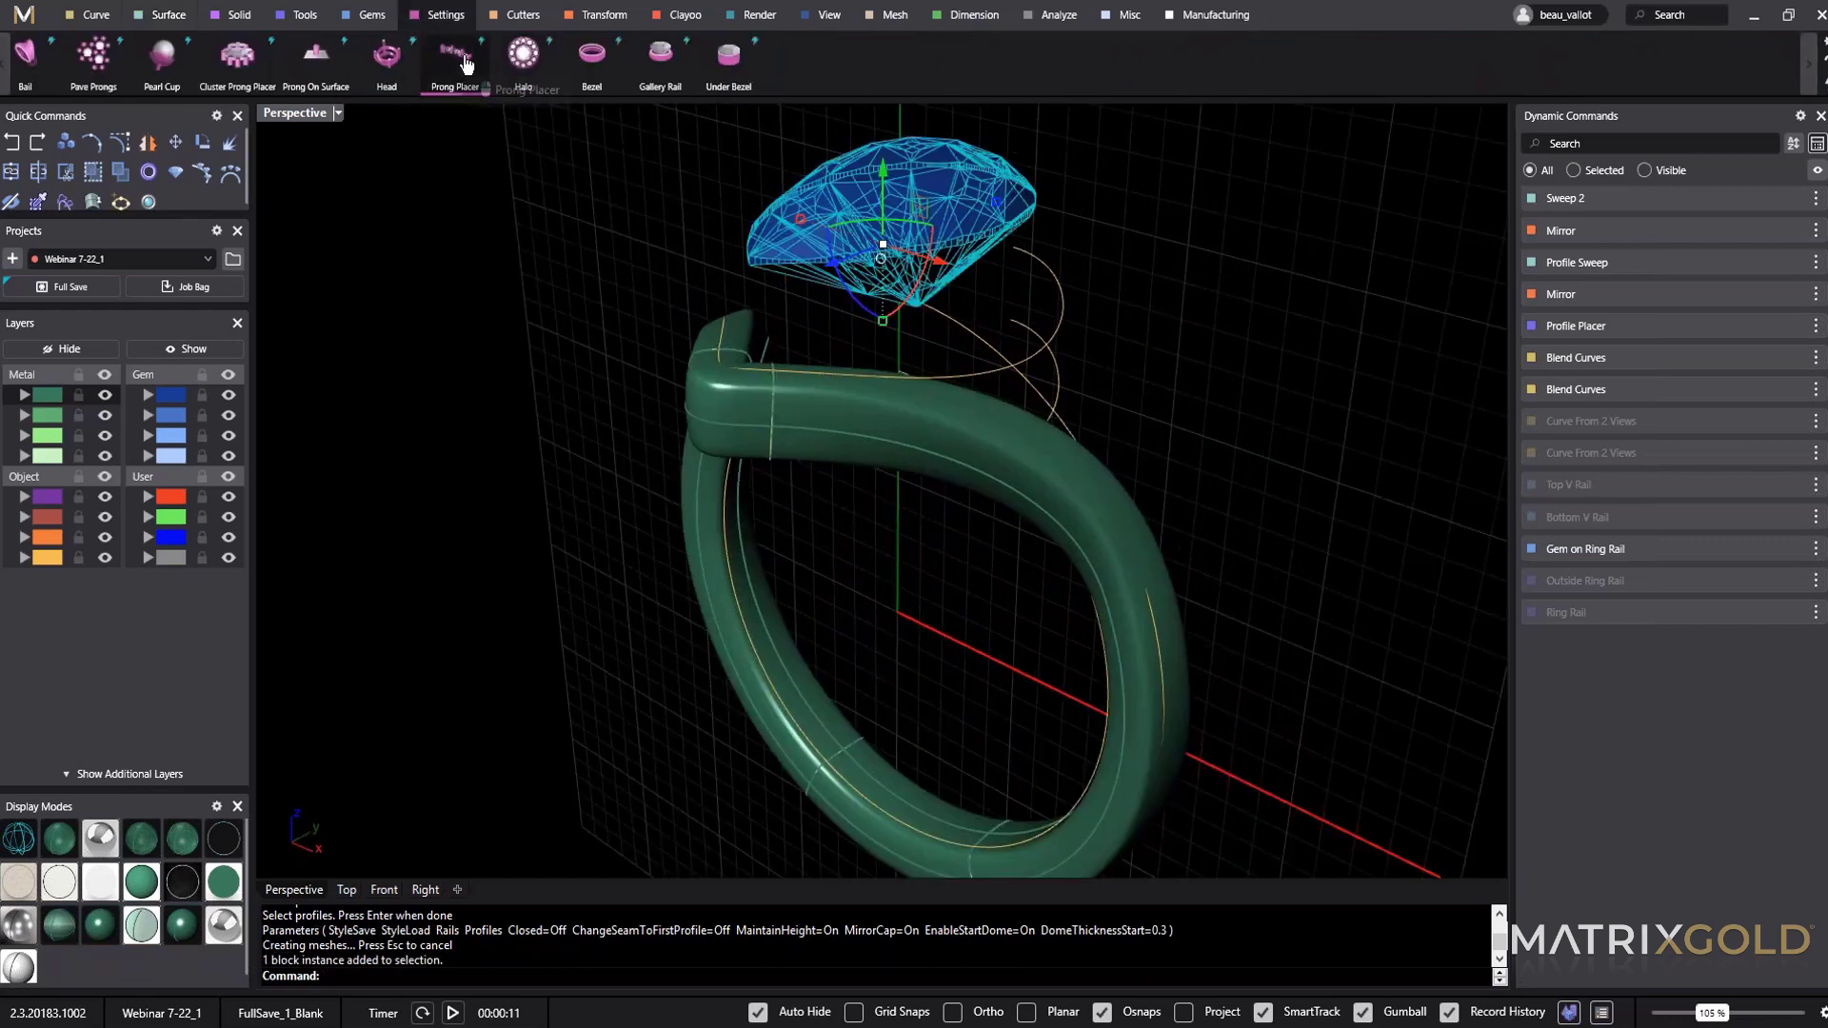
click(394, 64)
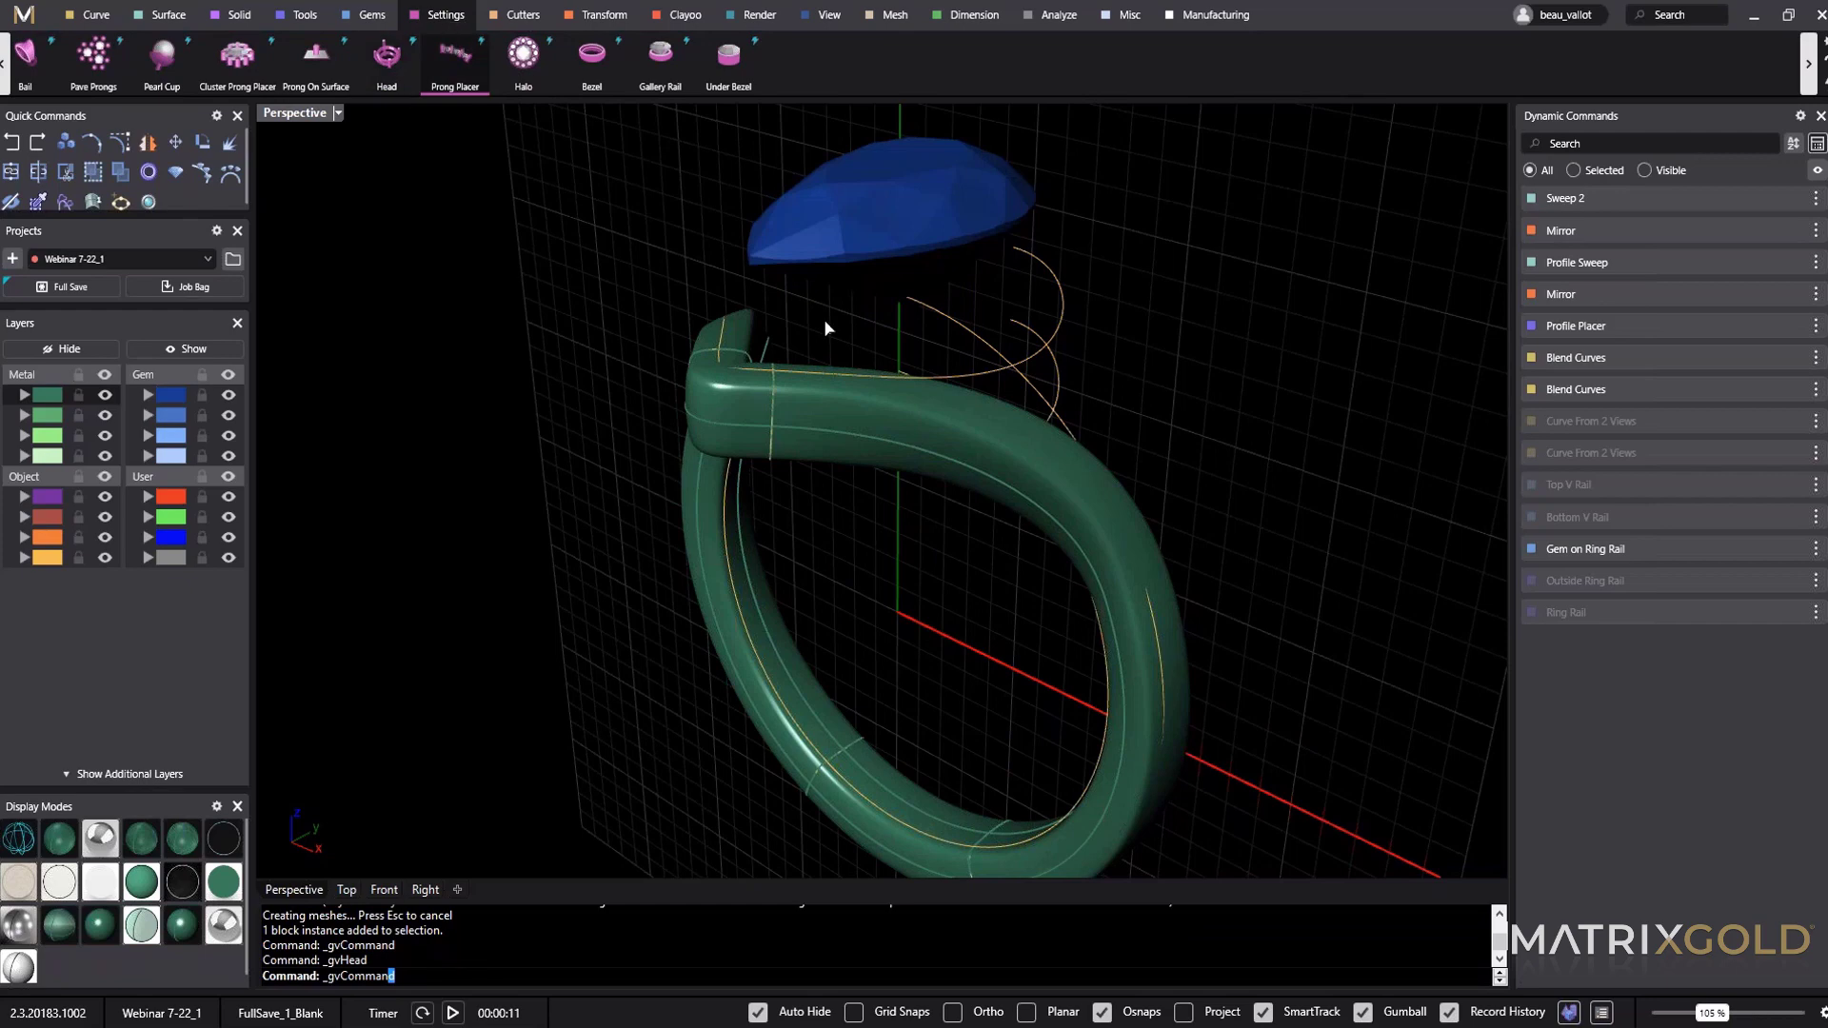
right_drag(838, 405, 947, 453)
drag(954, 577, 923, 577)
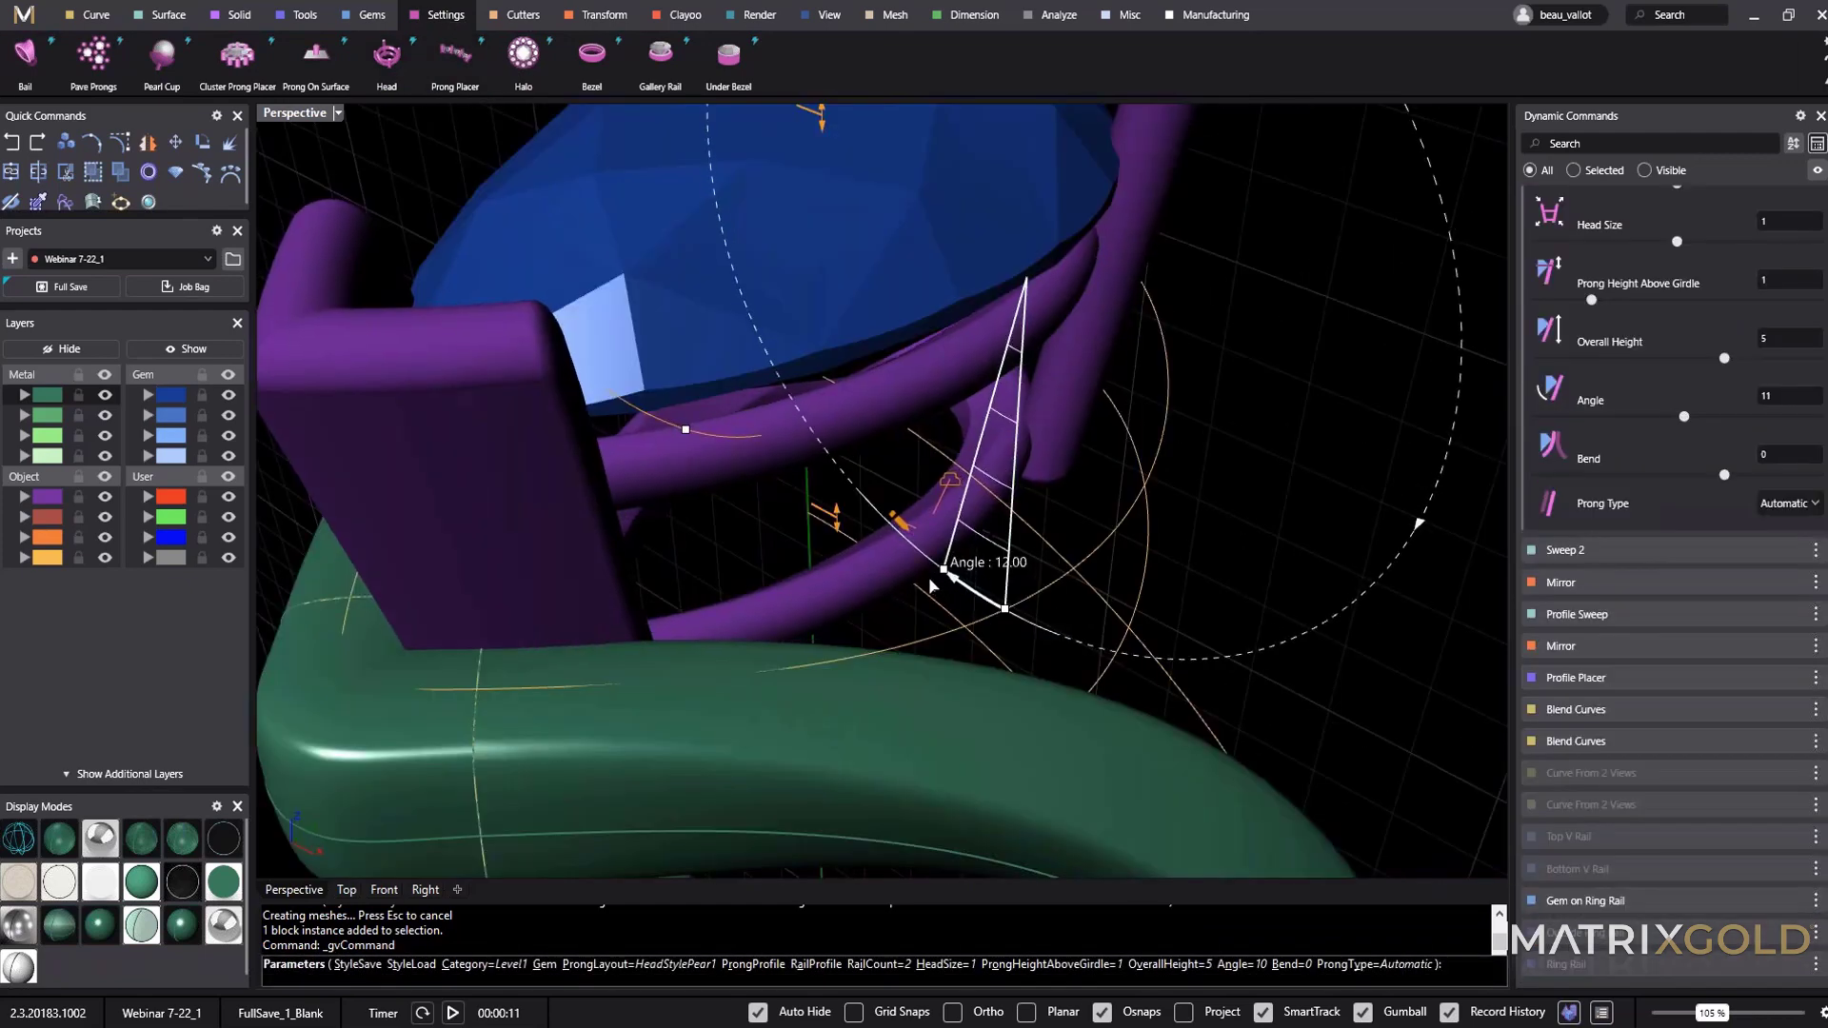
scroll(924, 577, down, 3)
drag(868, 279, 861, 320)
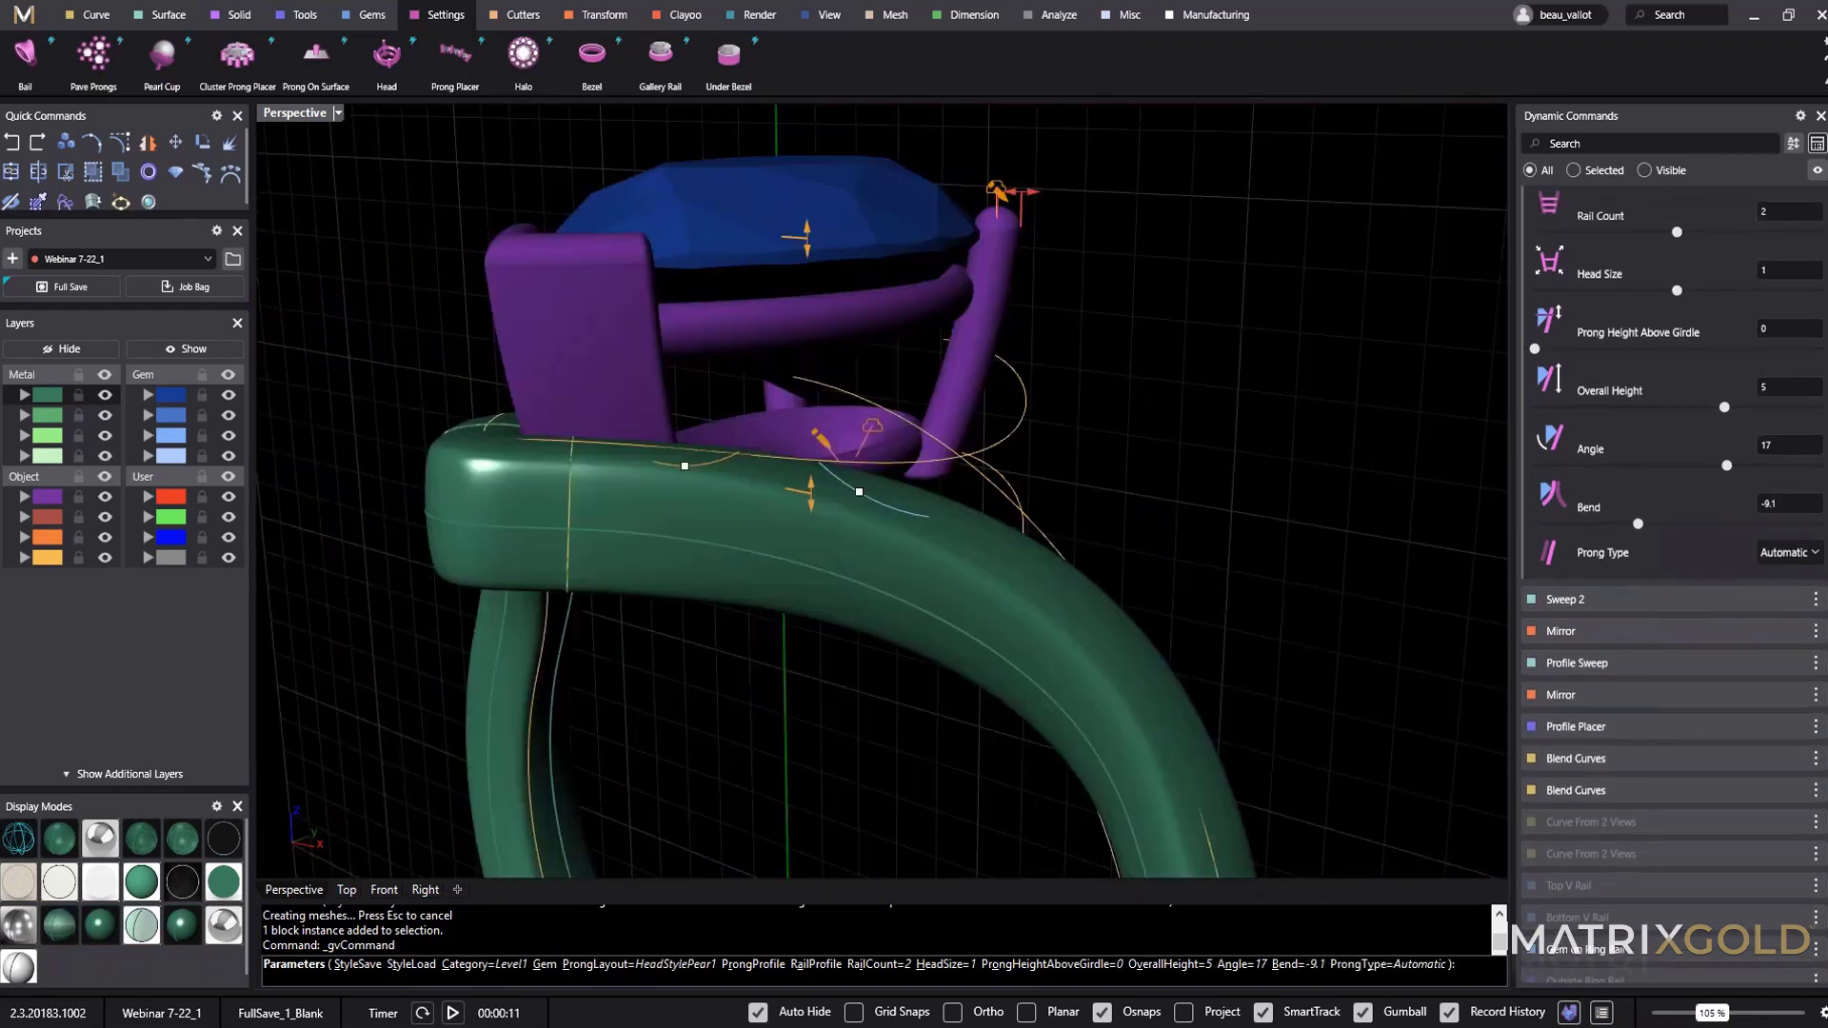
Set the head's lower rail to thickness 1.3, height 1.35 and offset 0.15 in the prong and rail settings.
scroll(1673, 533, up, 4)
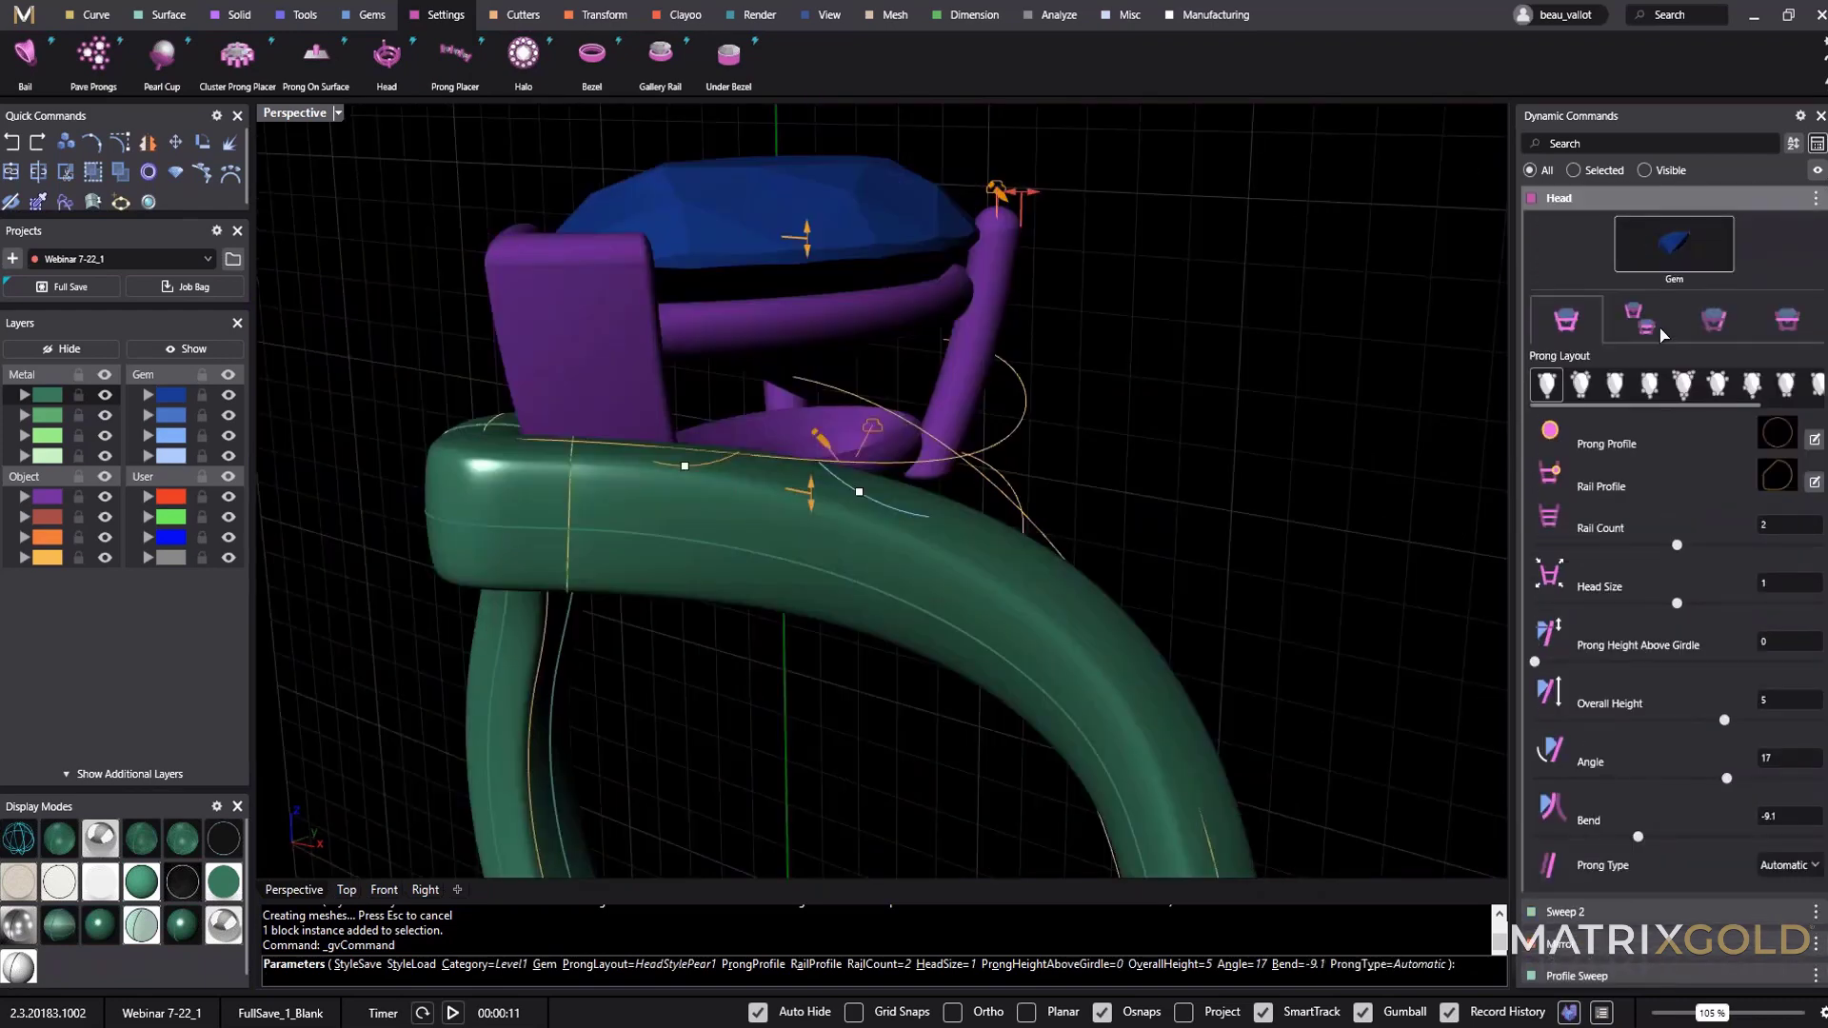
click(1719, 326)
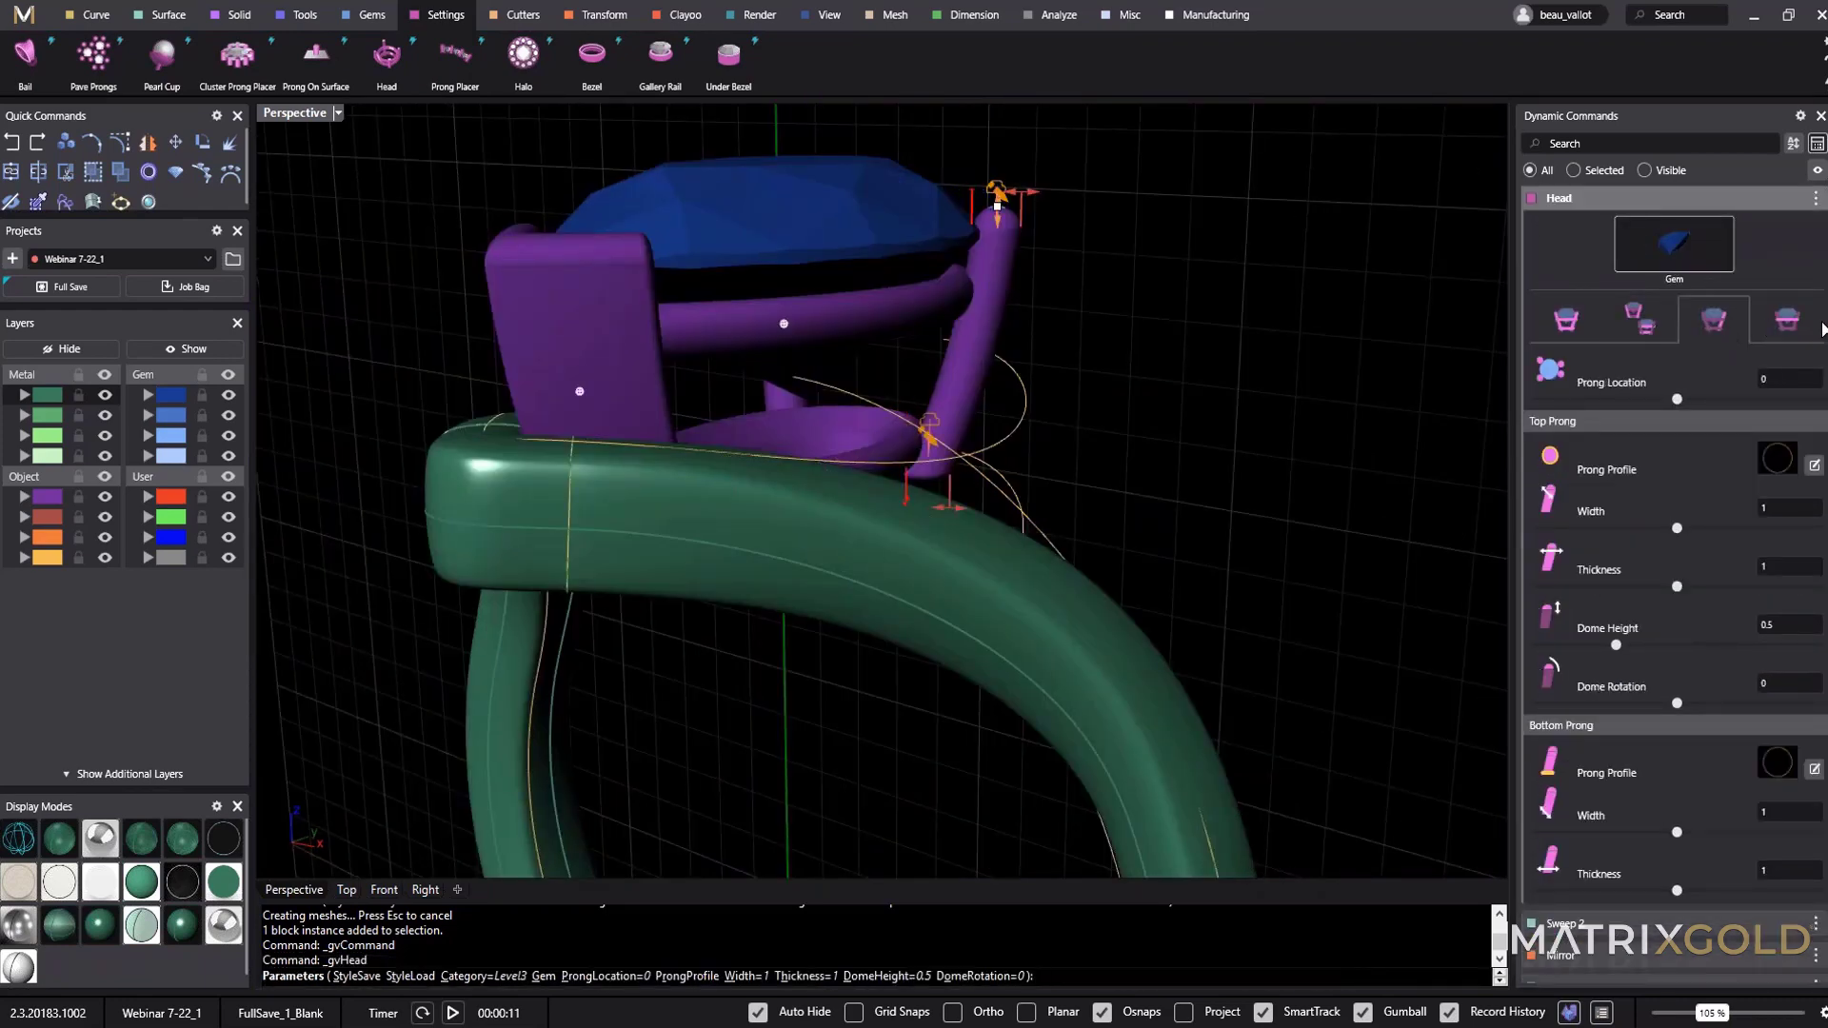
click(1791, 324)
click(1640, 324)
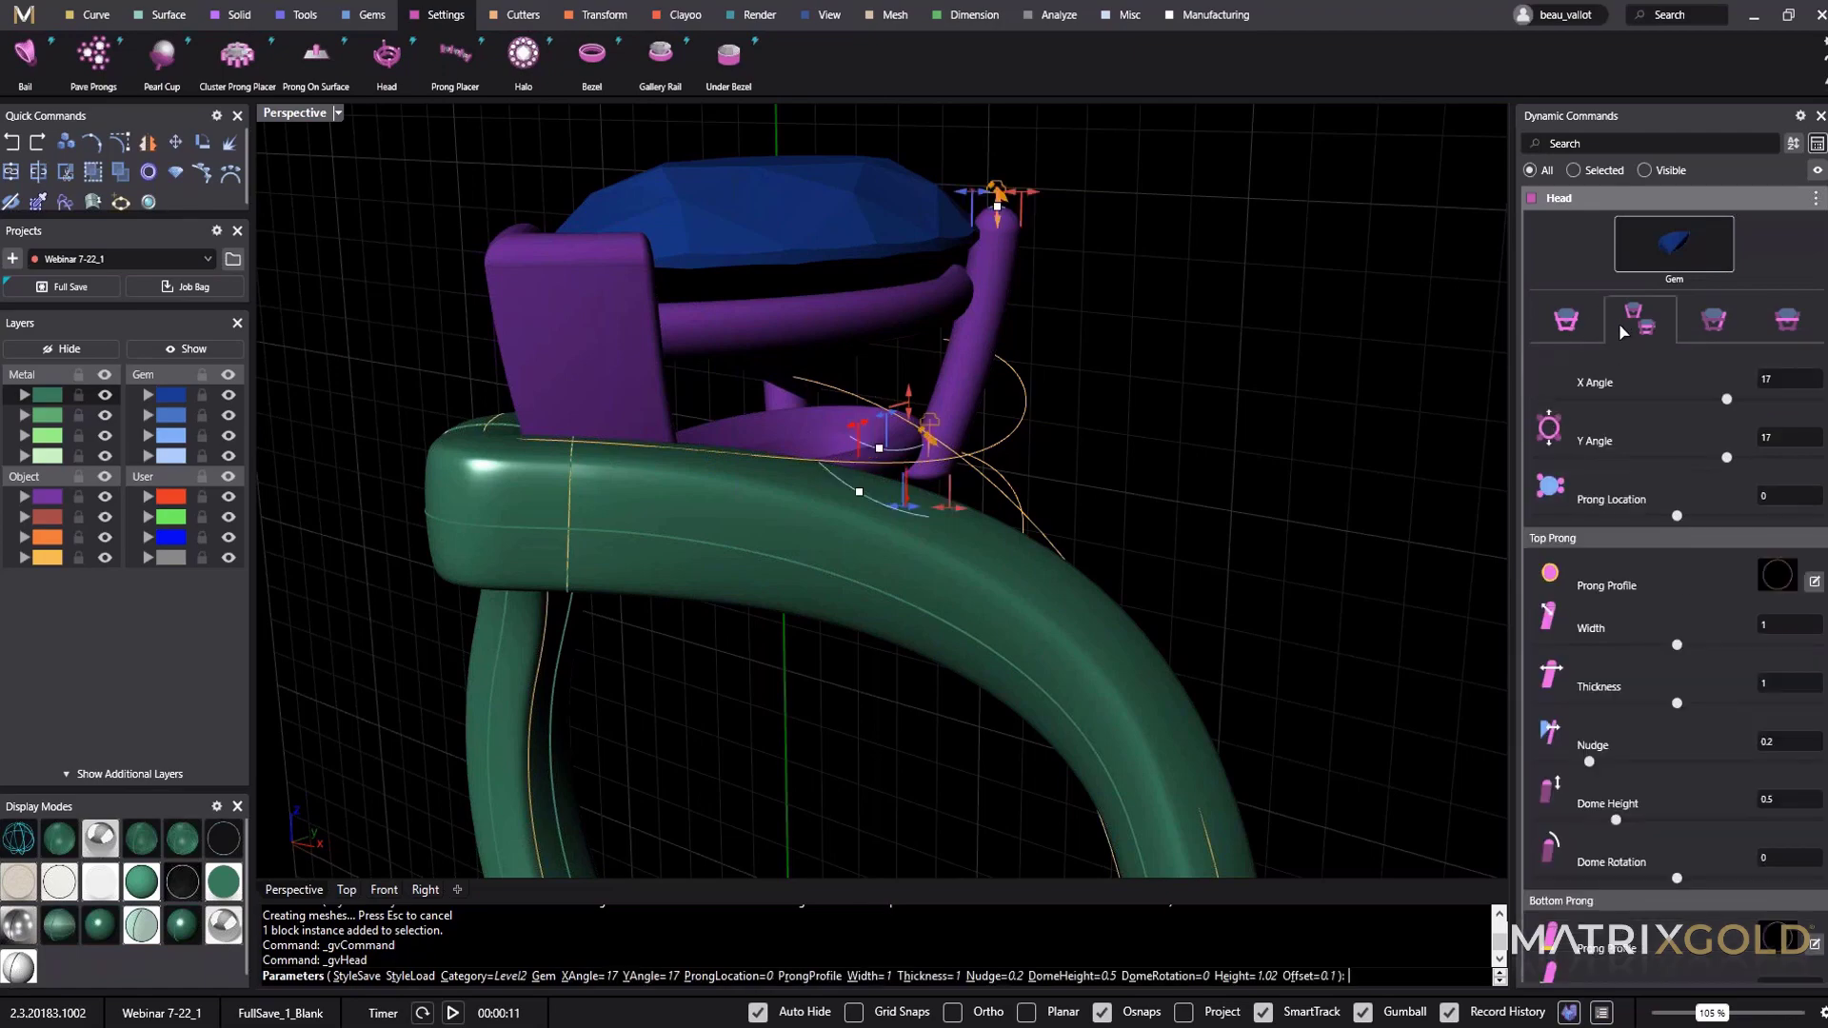
scroll(1000, 324, up, 6)
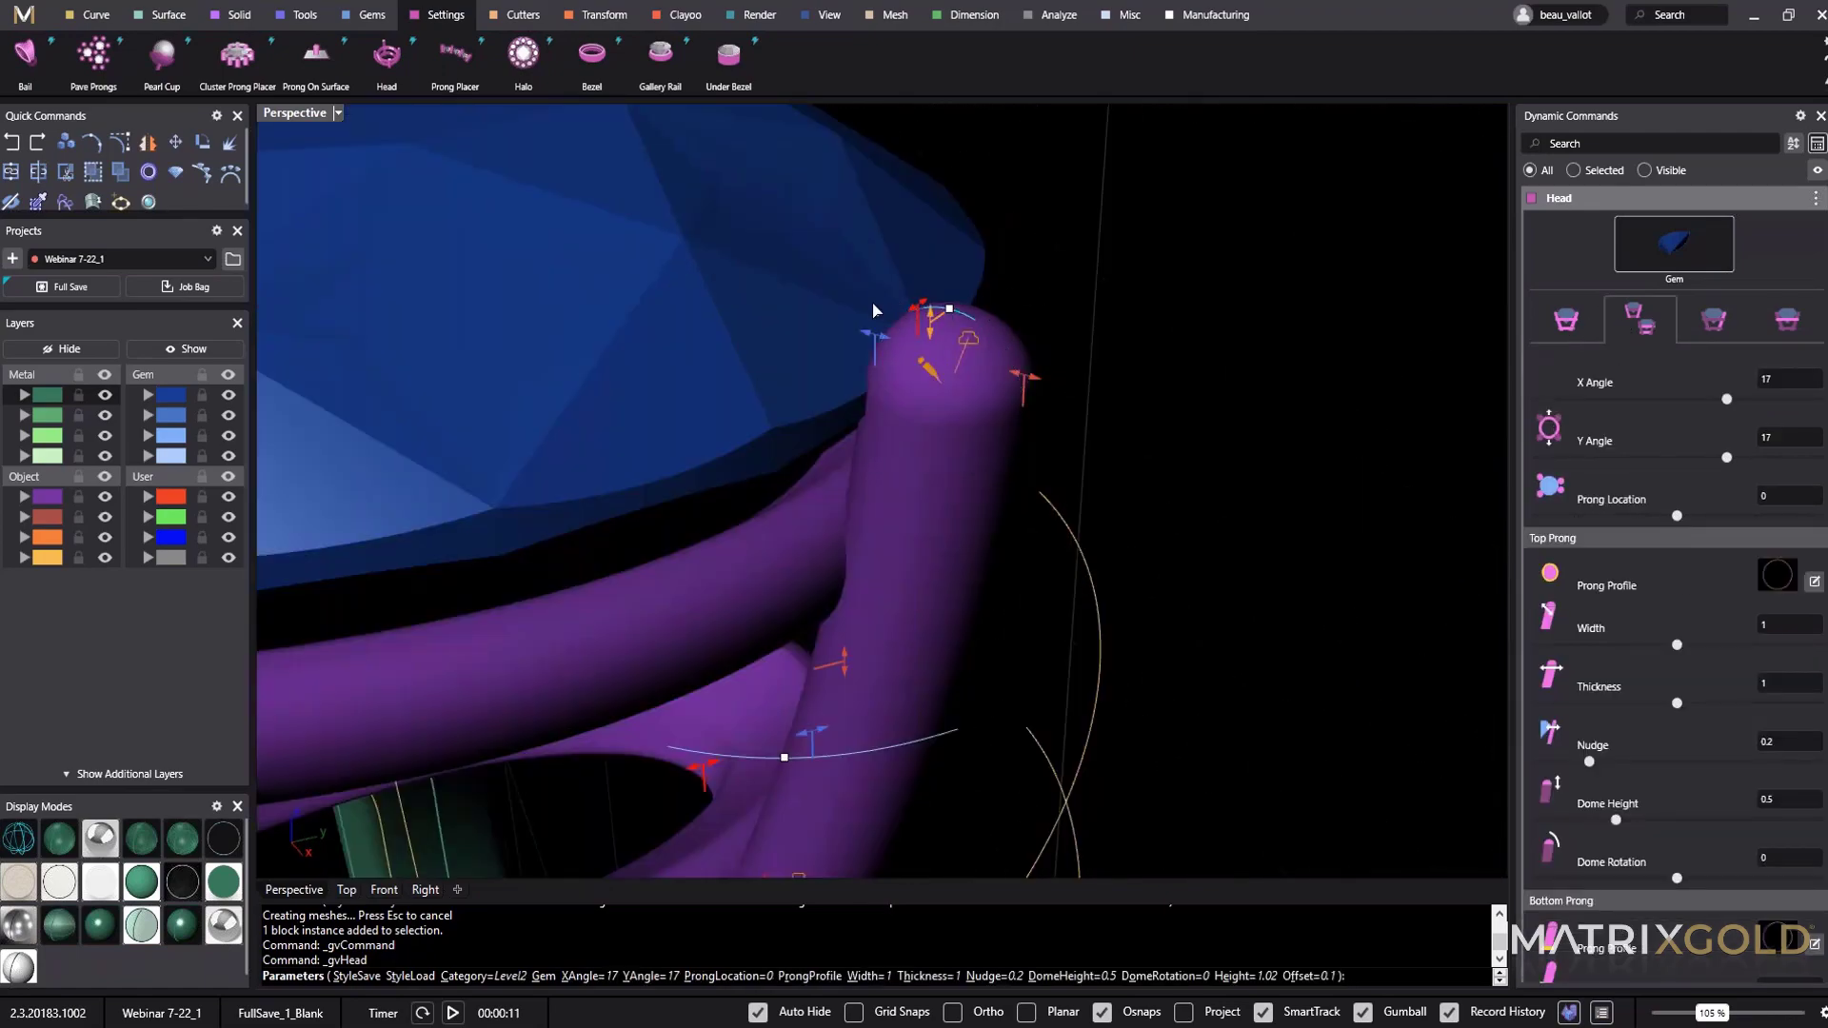
scroll(978, 445, down, 2)
right_drag(962, 582, 809, 568)
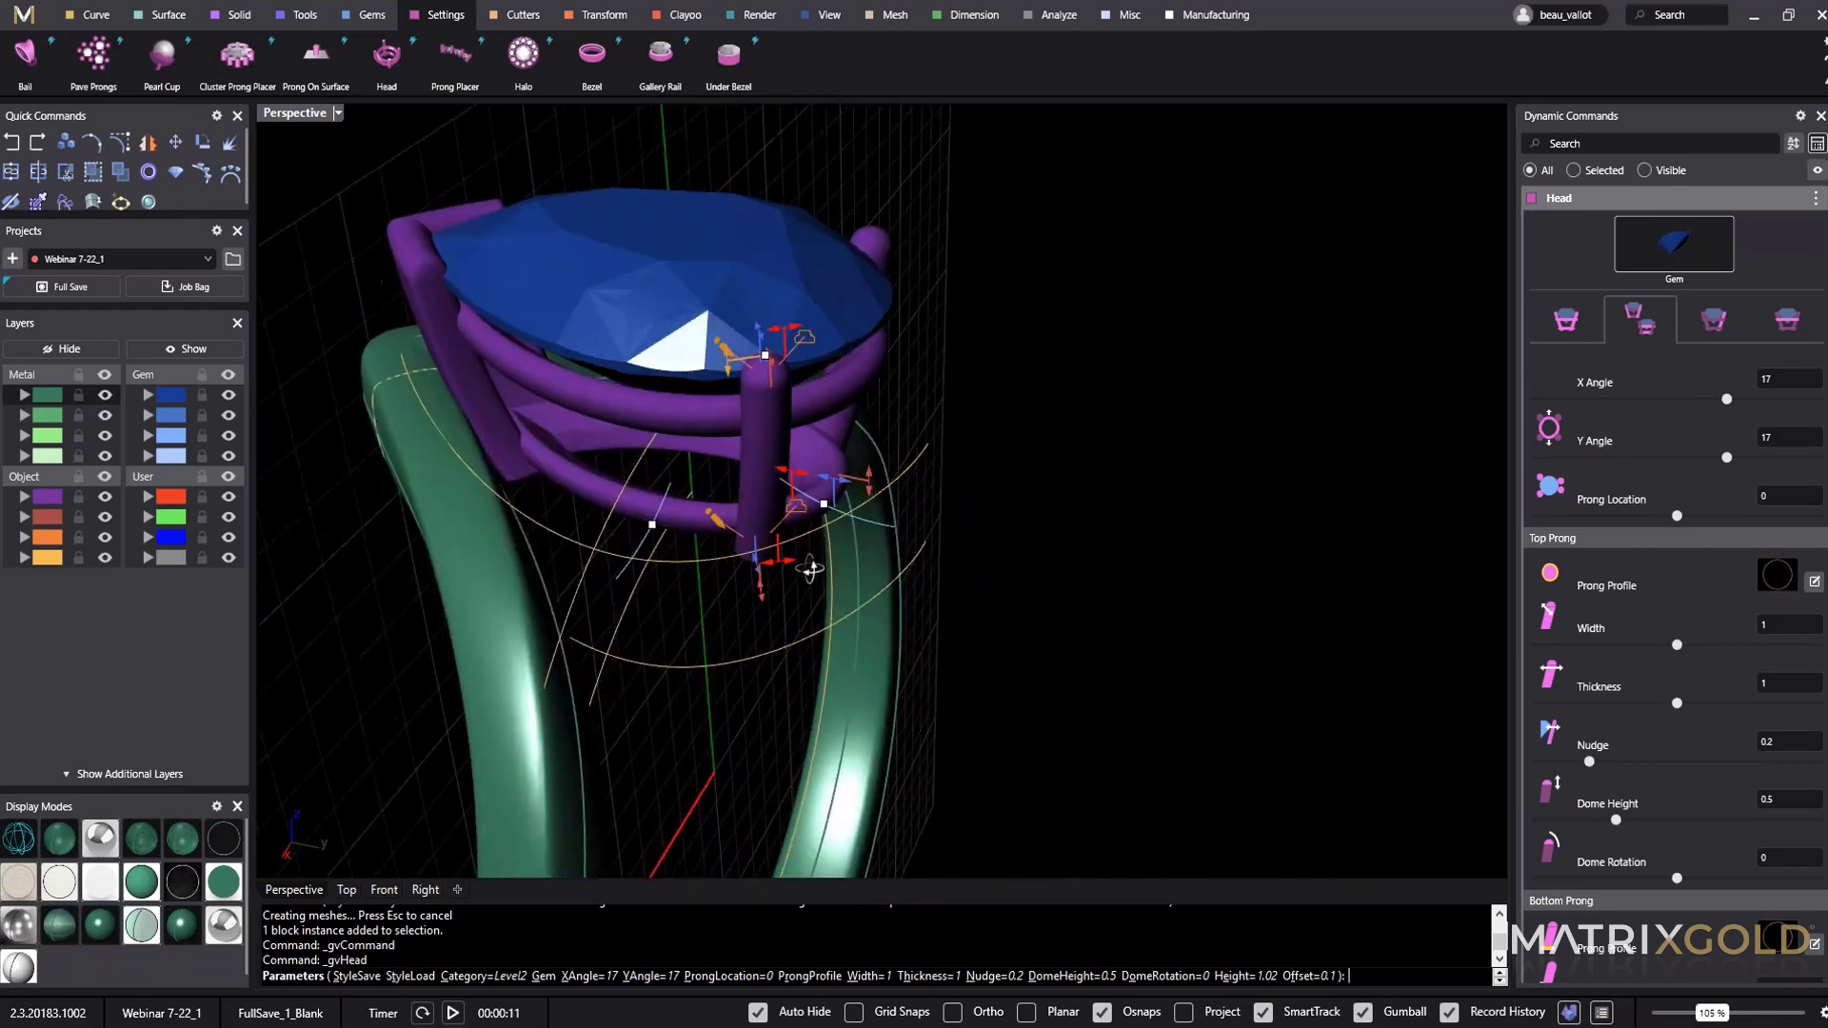
scroll(811, 569, up, 5)
drag(884, 421, 877, 416)
drag(855, 483, 851, 486)
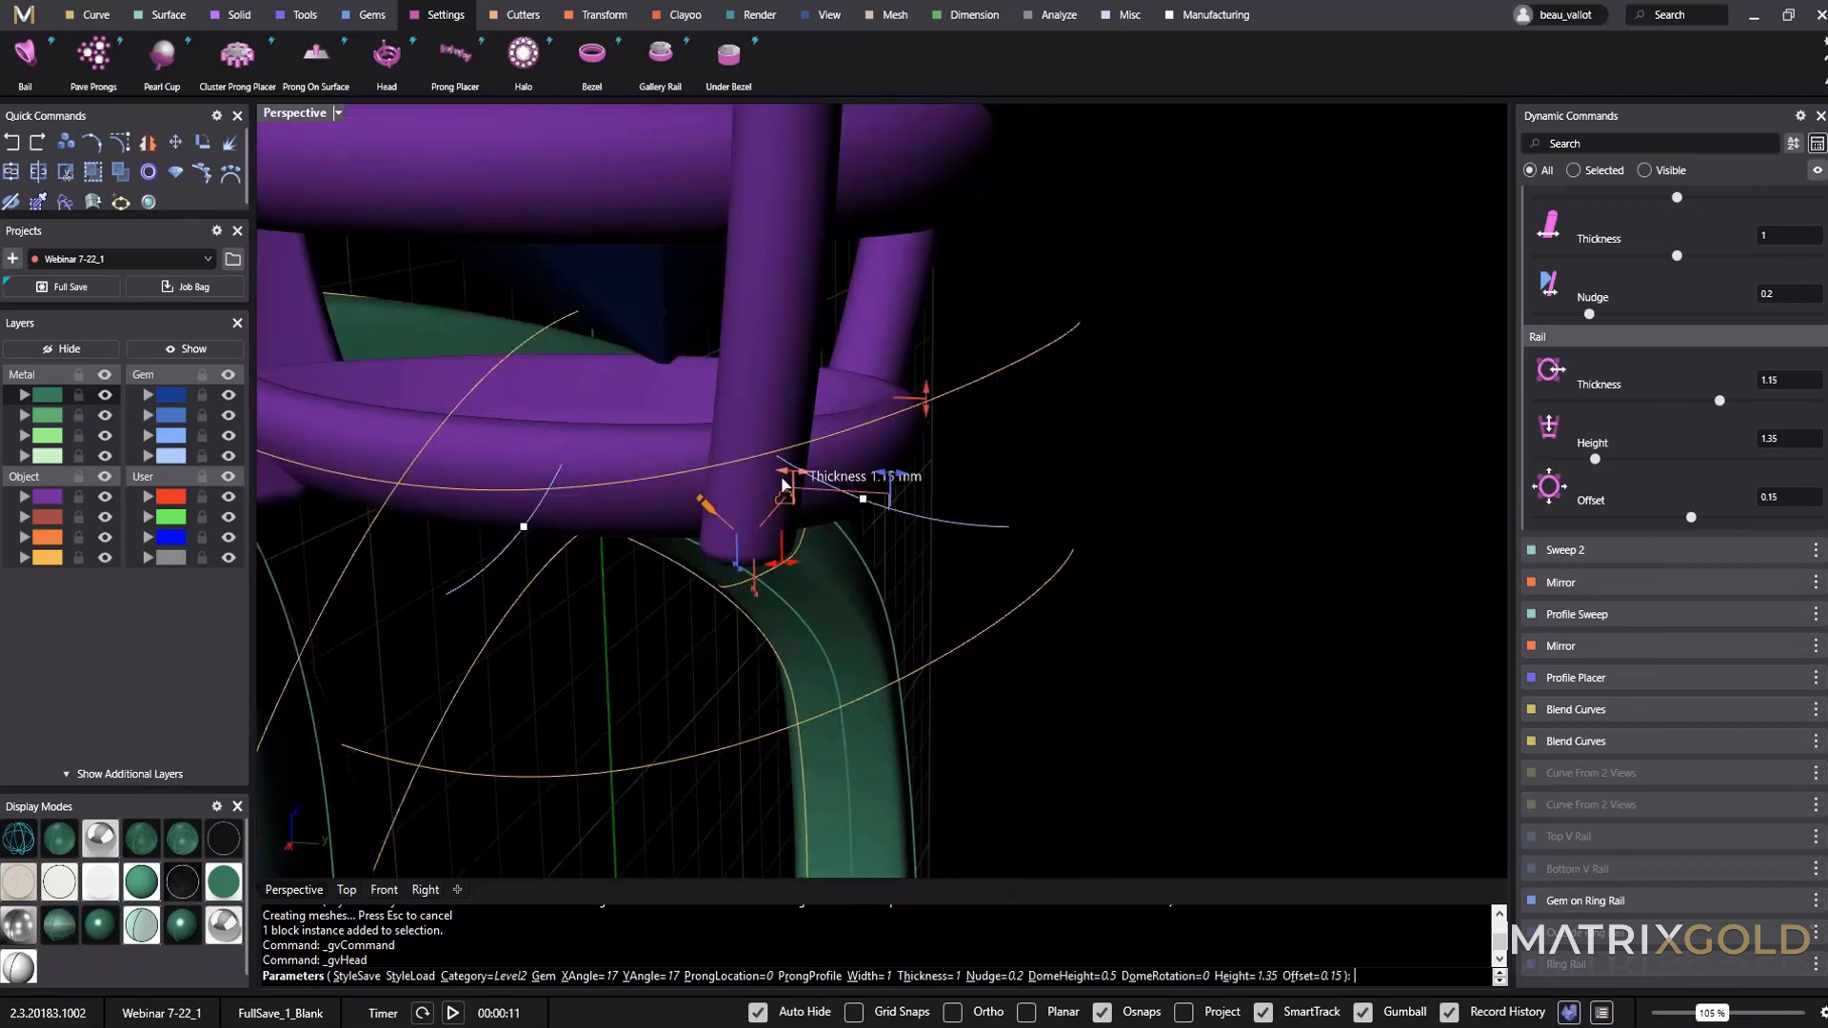
drag(845, 612, 848, 611)
Set the bottom ends of the head's prongs to nudge 0.4 and thickness 1.2.
right_drag(848, 611, 912, 562)
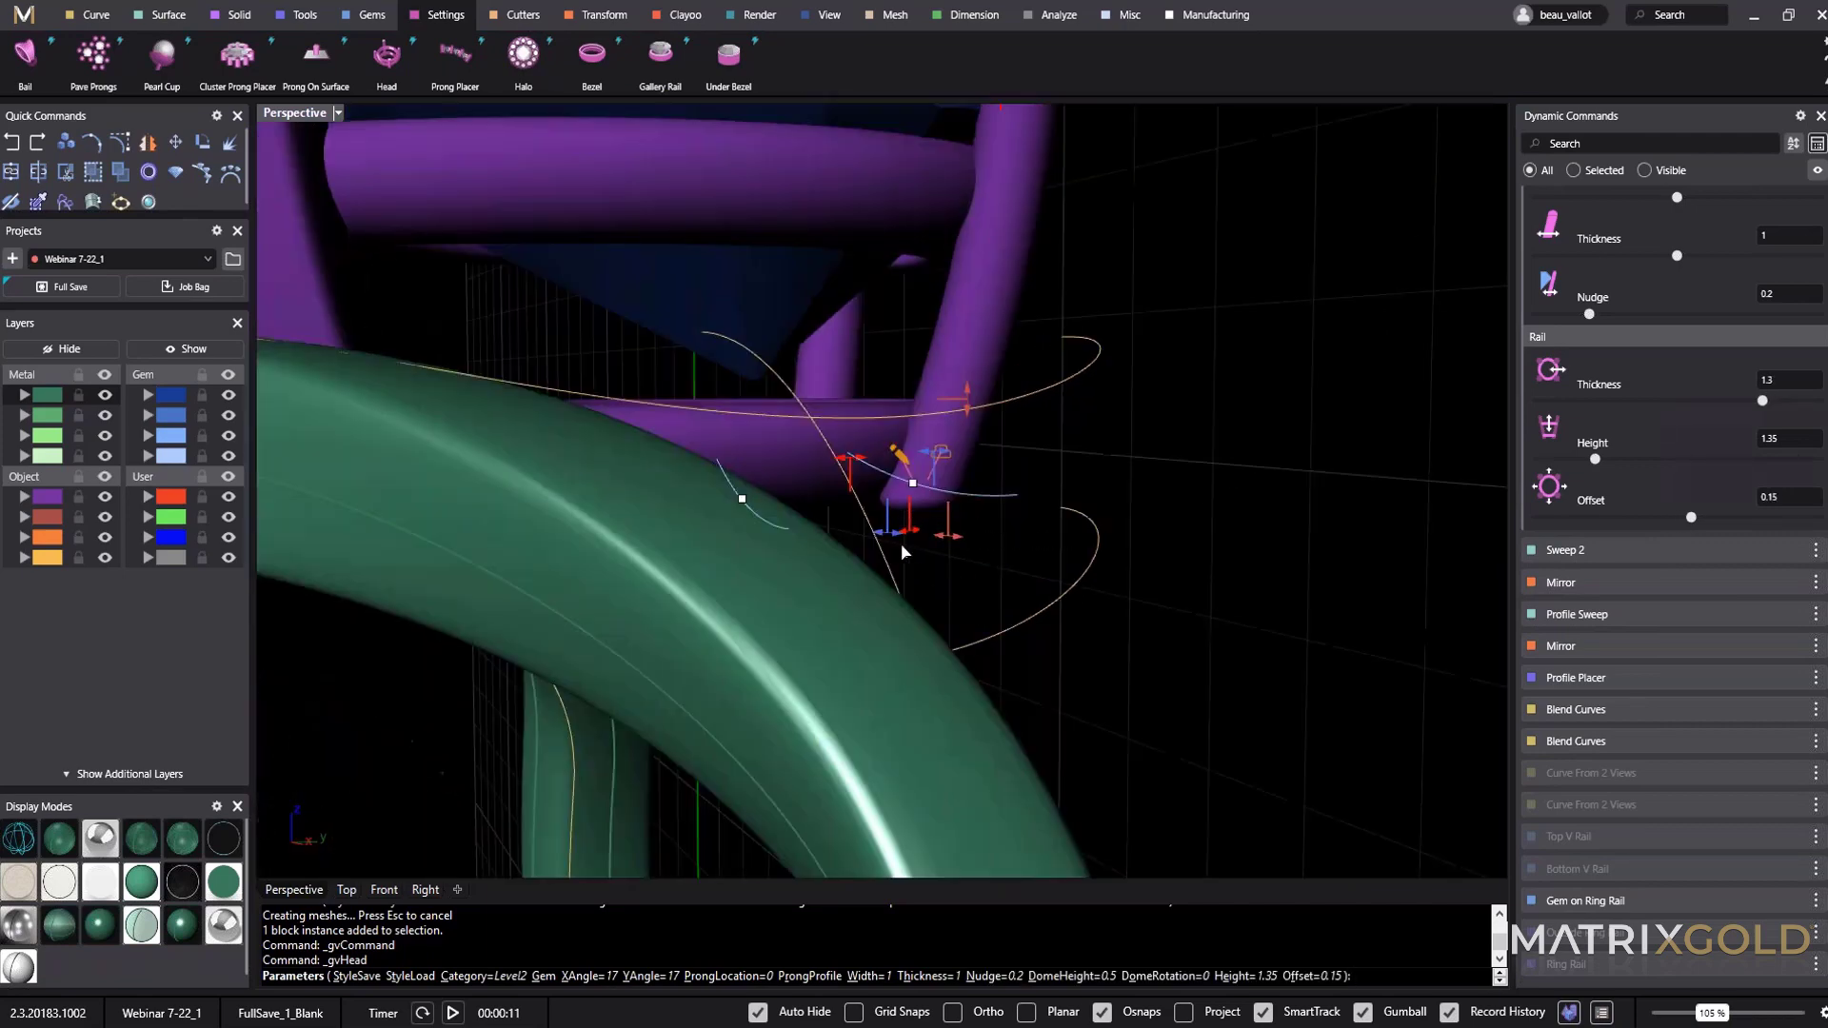
drag(885, 539, 871, 546)
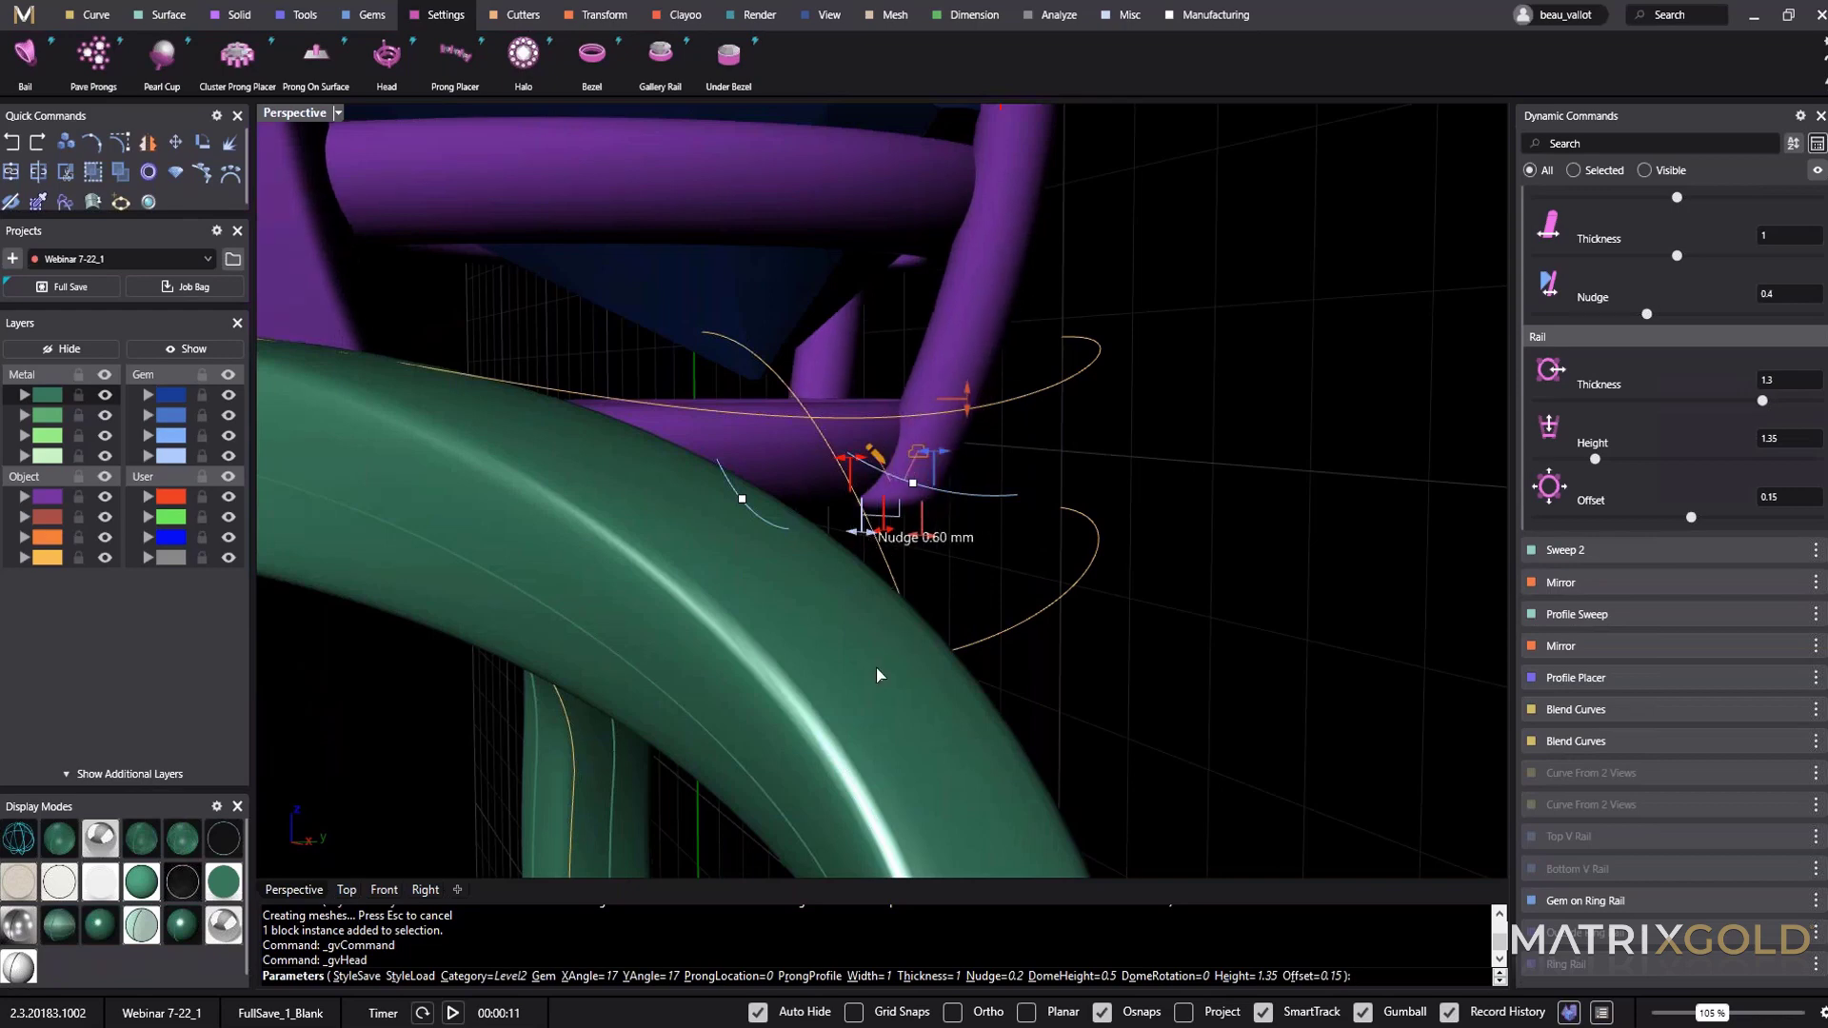
right_drag(876, 654, 933, 349)
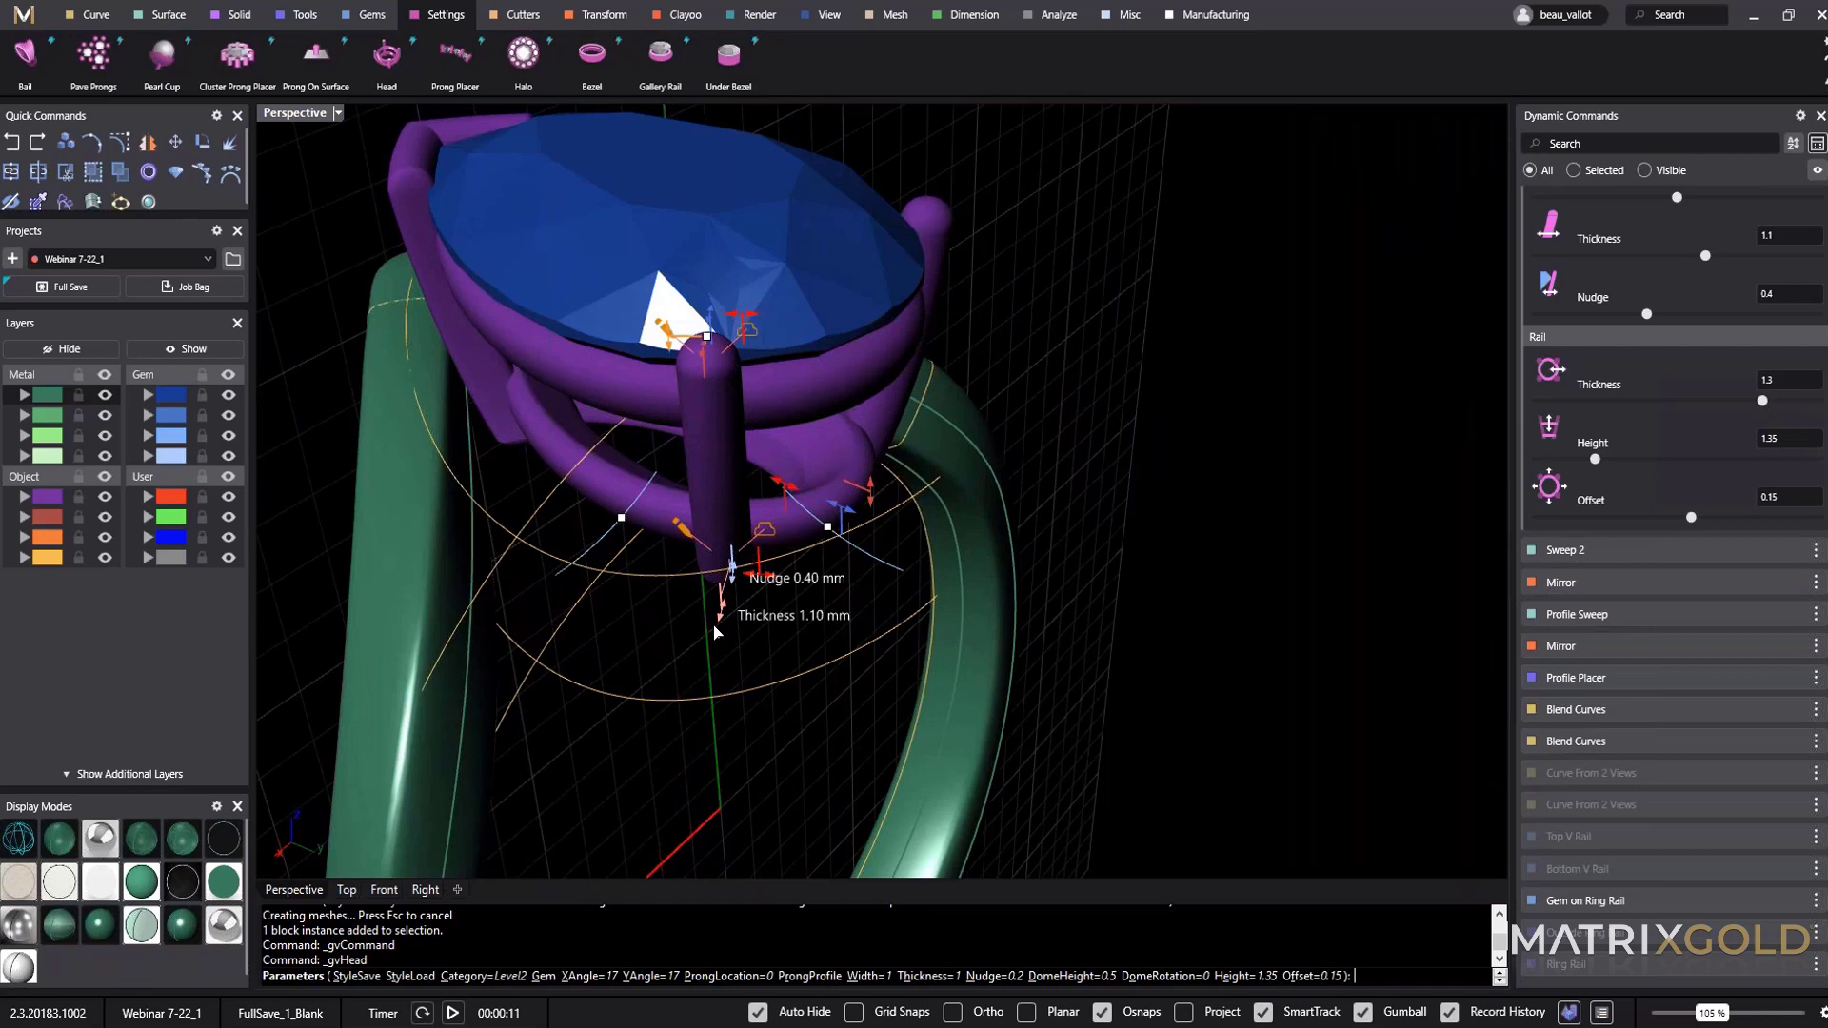
drag(716, 631, 721, 618)
right_drag(729, 615, 928, 624)
Set the individual V-prong to top angle 7, dome height 0.7, dome rotation 42, bottom thickness 1.5 and bottom angle 5.
drag(1822, 583, 1819, 228)
scroll(1765, 251, up, 1)
click(1712, 323)
right_drag(1322, 600, 743, 326)
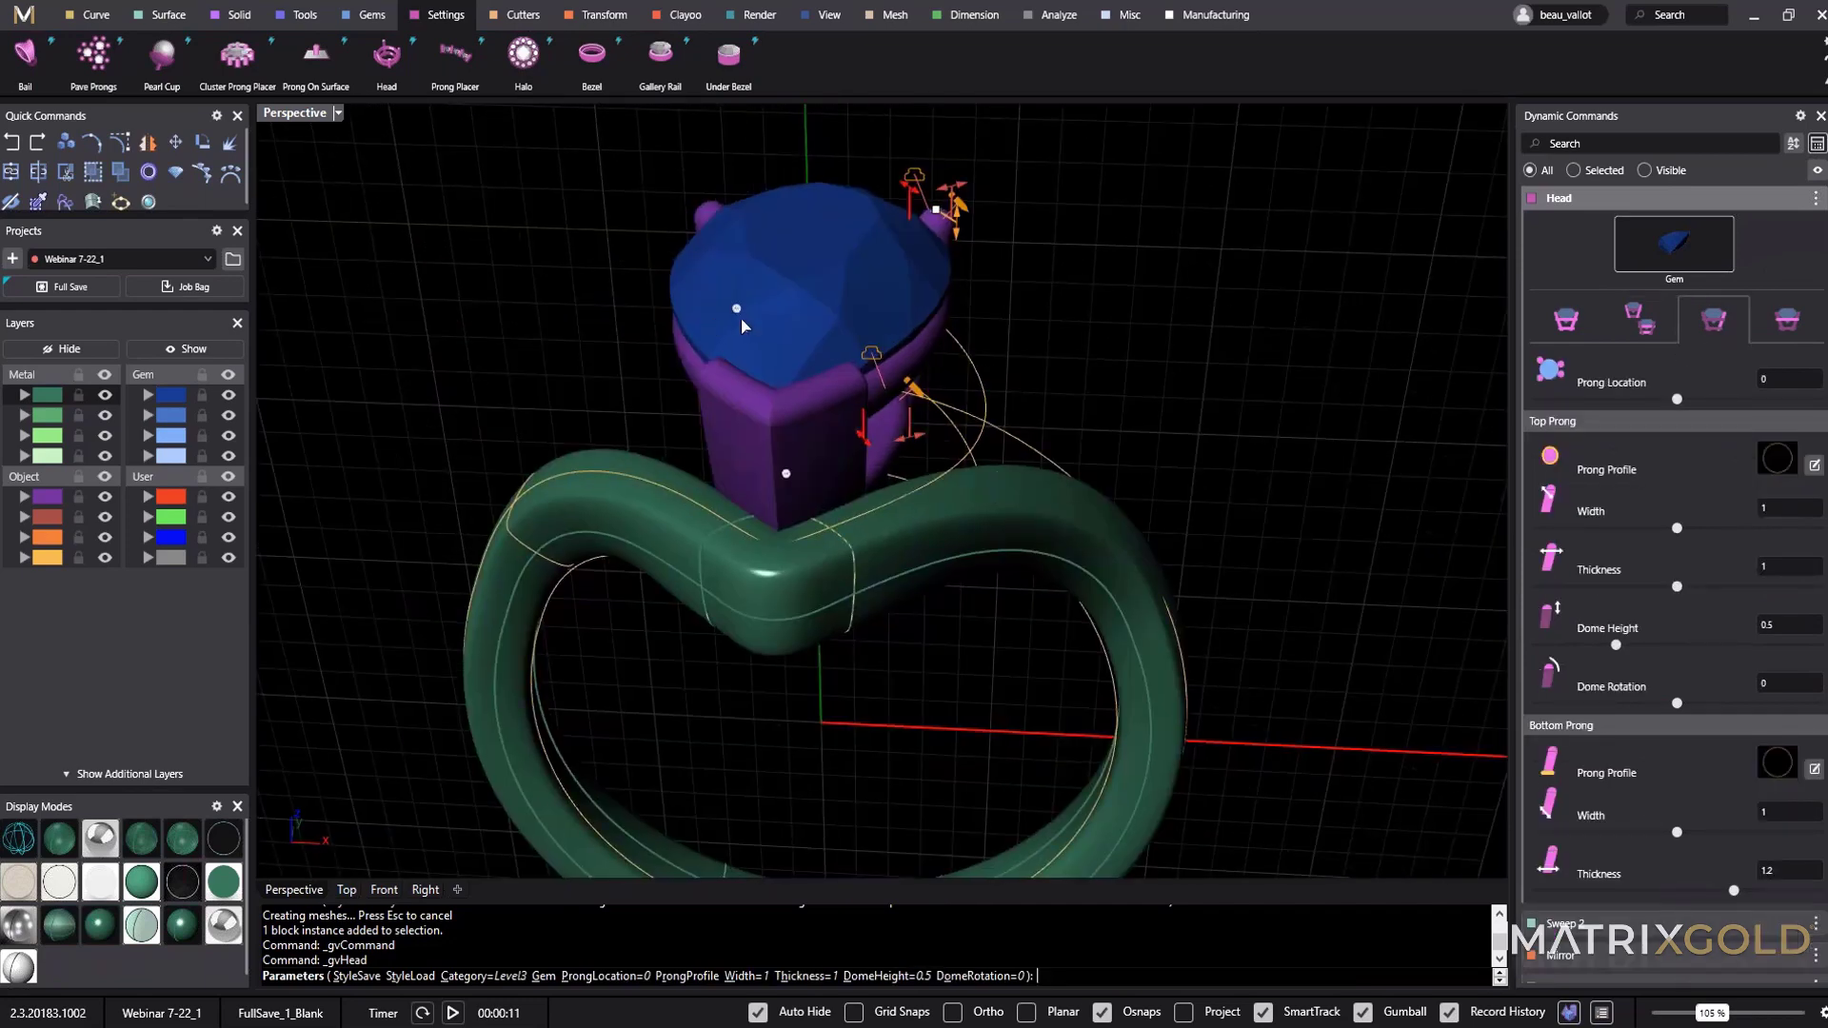
click(786, 475)
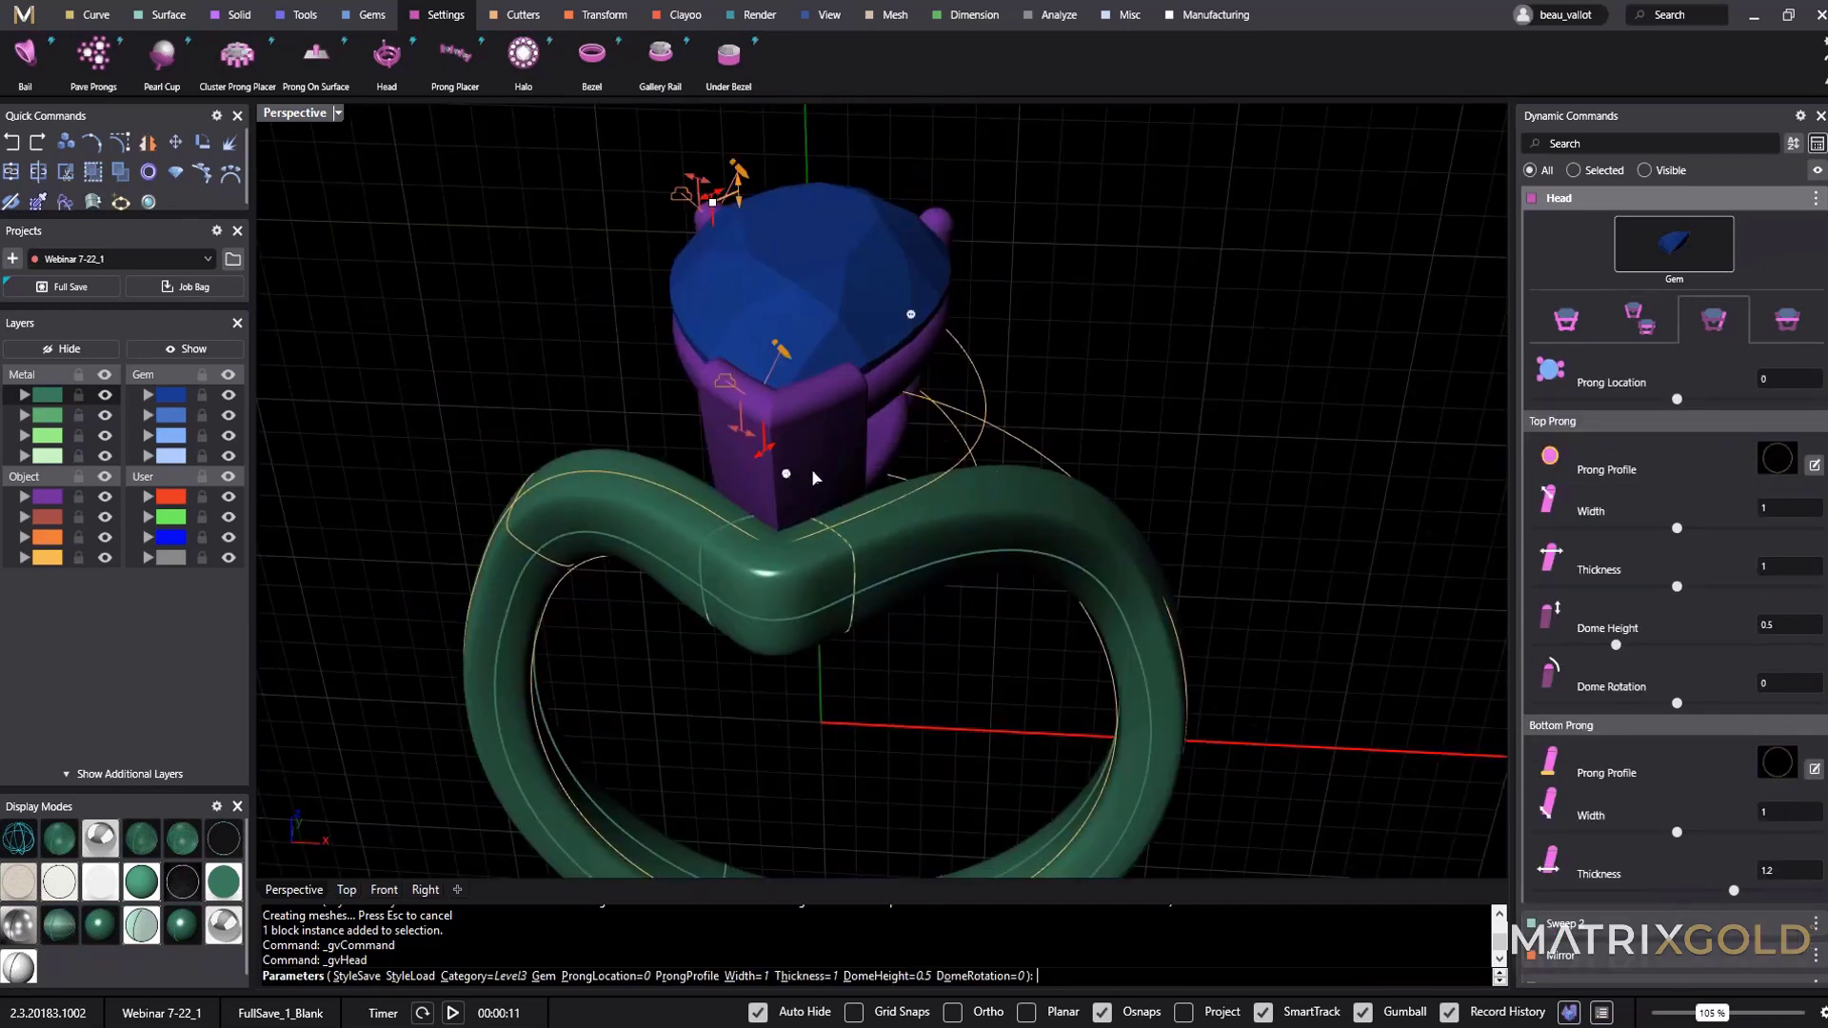
click(787, 475)
shift+right_drag(790, 478, 857, 476)
scroll(810, 380, up, 5)
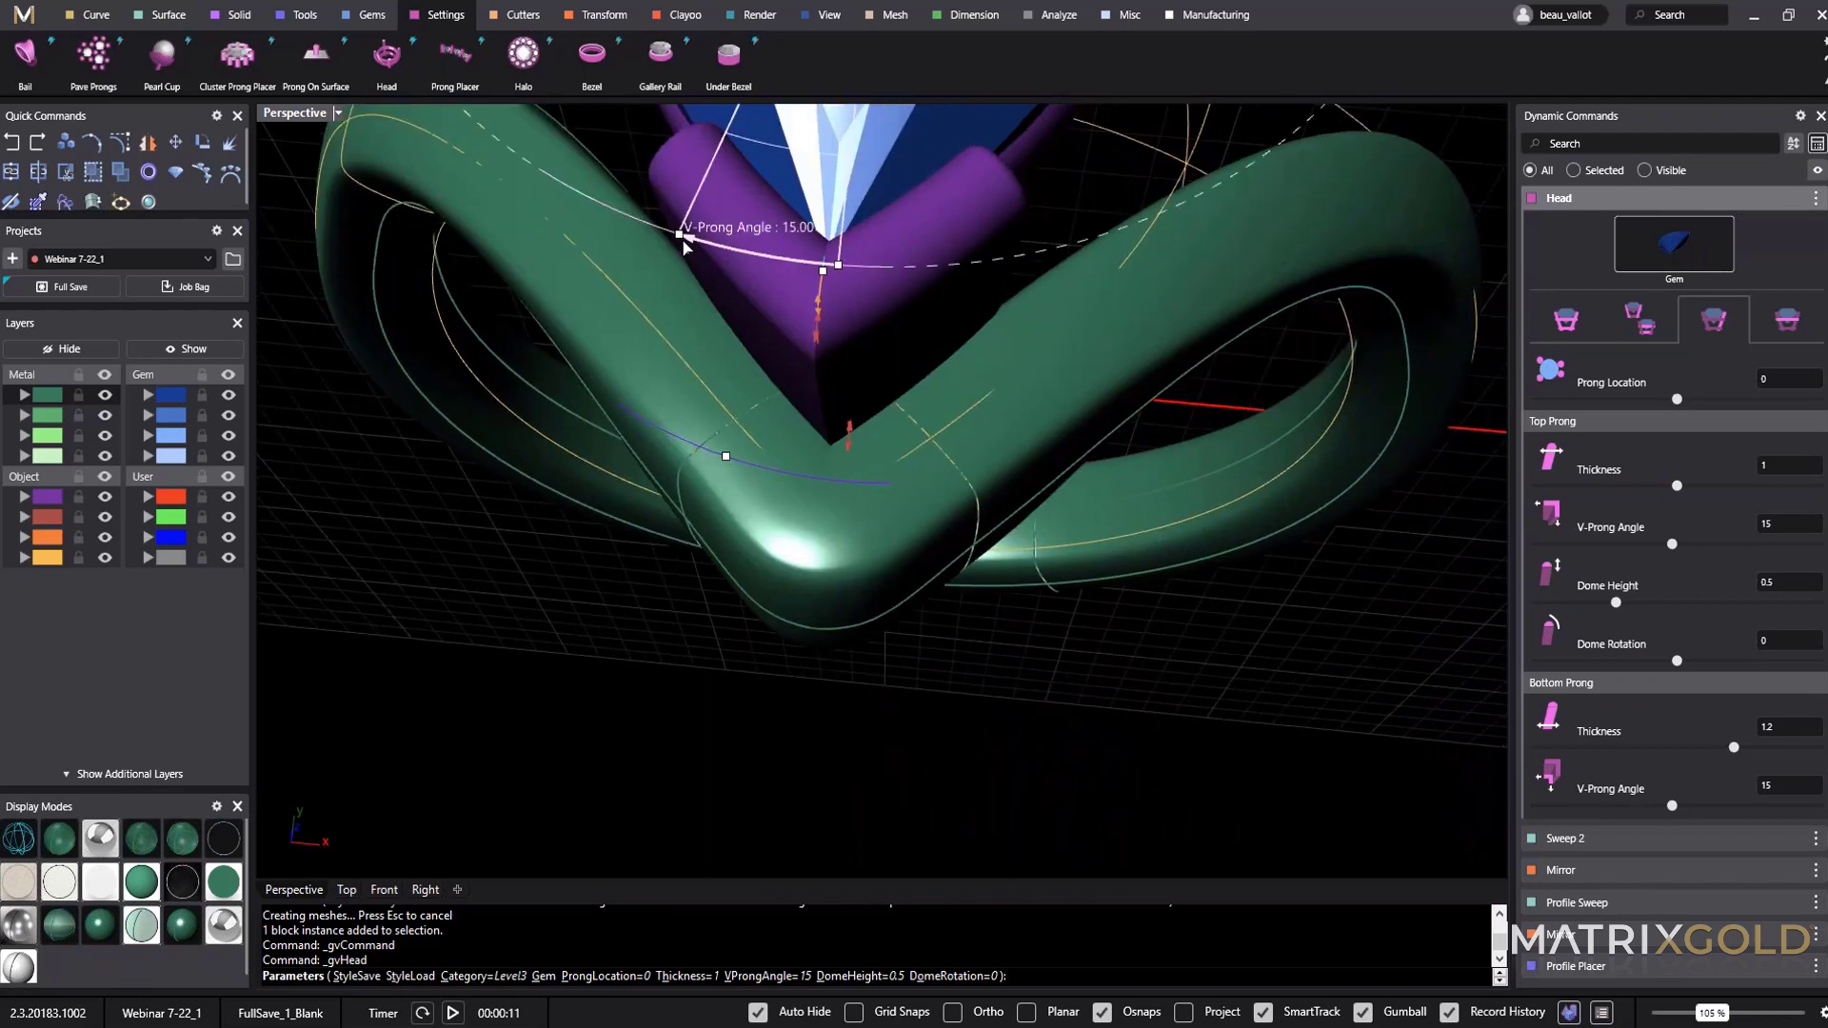
drag(709, 255, 755, 269)
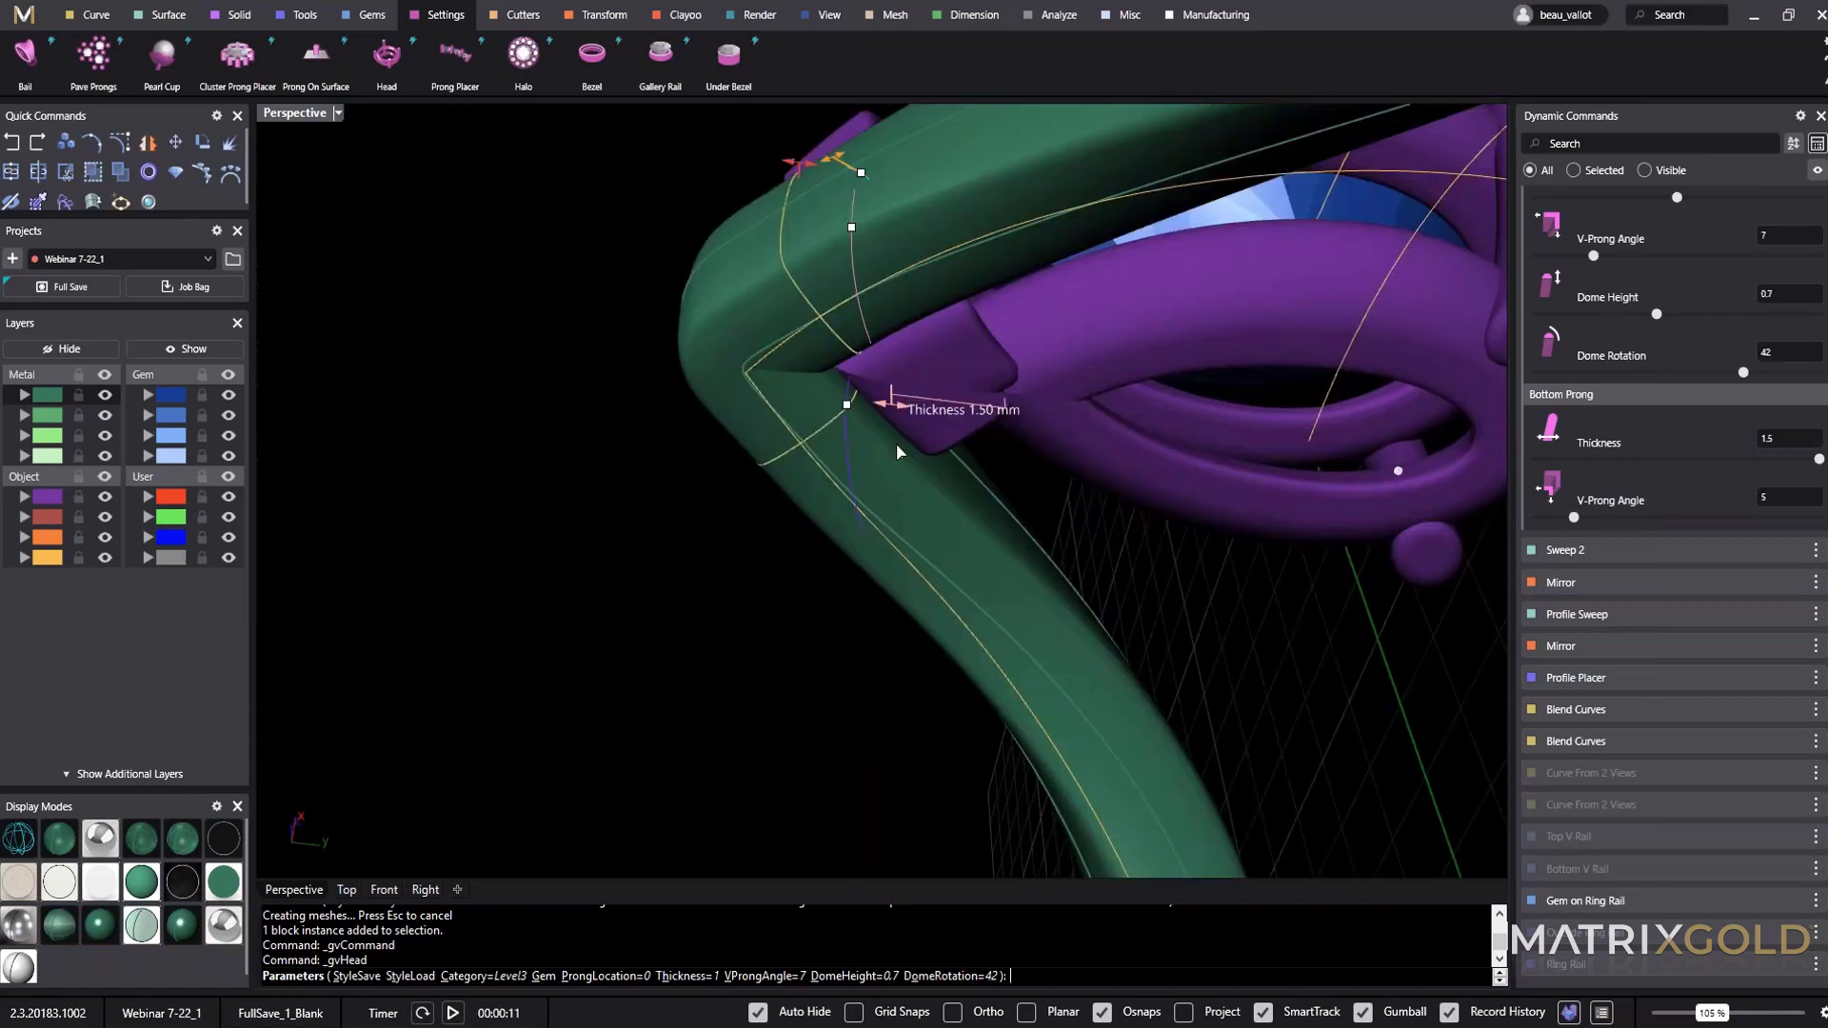
Set the V-prong's top thickness to 0.75 mm and finish the Head.
right_drag(895, 443, 953, 732)
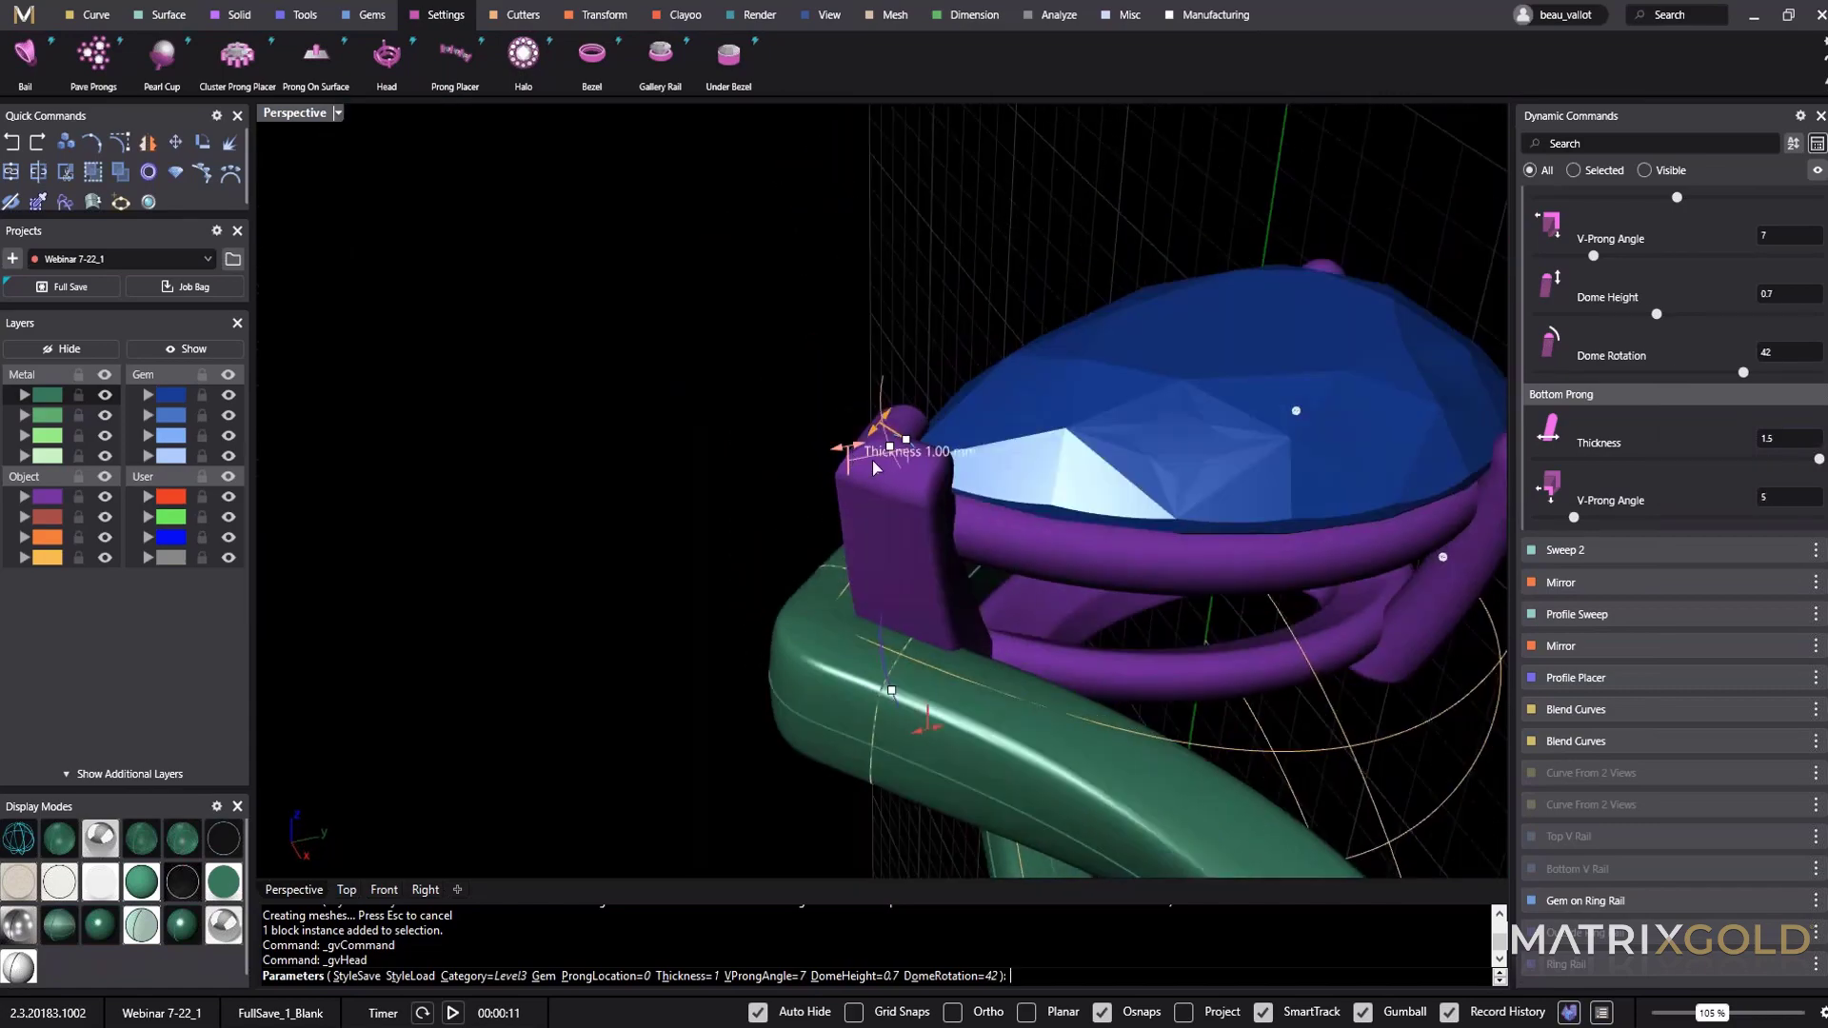
drag(874, 461, 876, 462)
click(1741, 201)
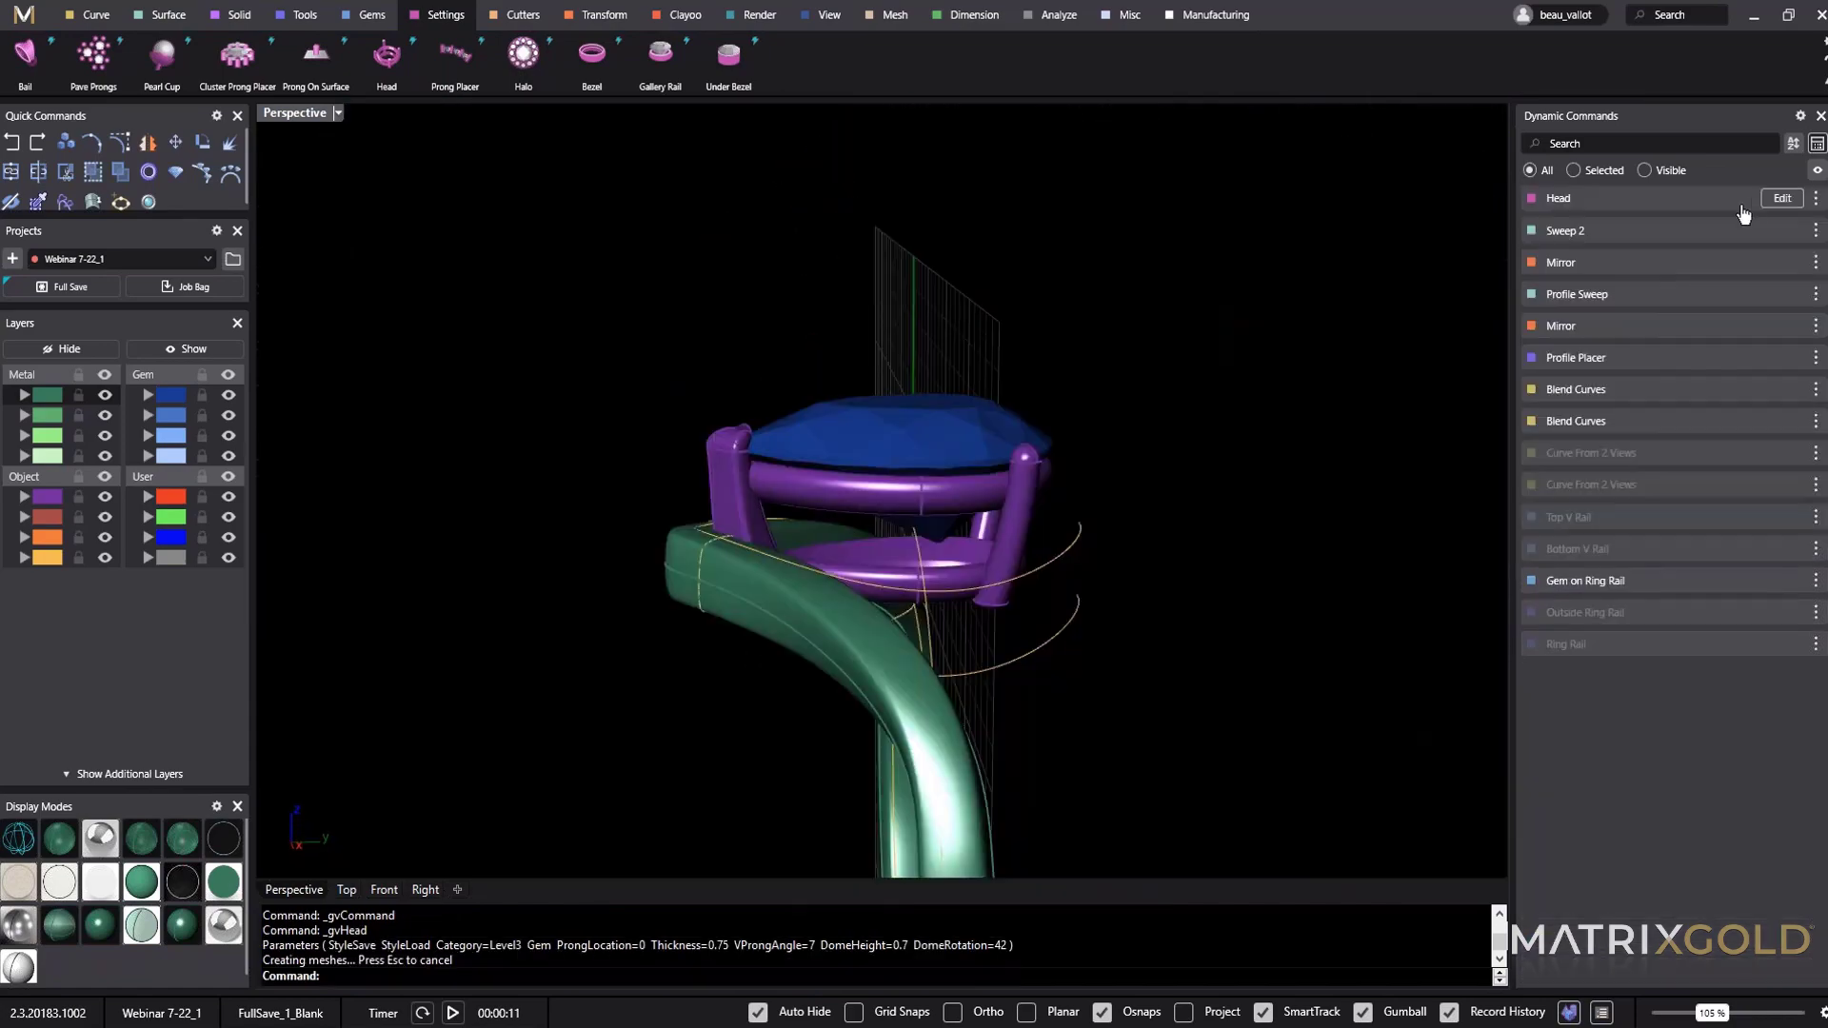
Hide the light orange Object layer that holds the construction curves.
right_drag(1116, 497, 1180, 419)
click(105, 557)
right_drag(733, 465, 903, 469)
Edit the Head to use the HeadStylePear7 five-prong layout with prong height above girdle 0.35.
click(902, 468)
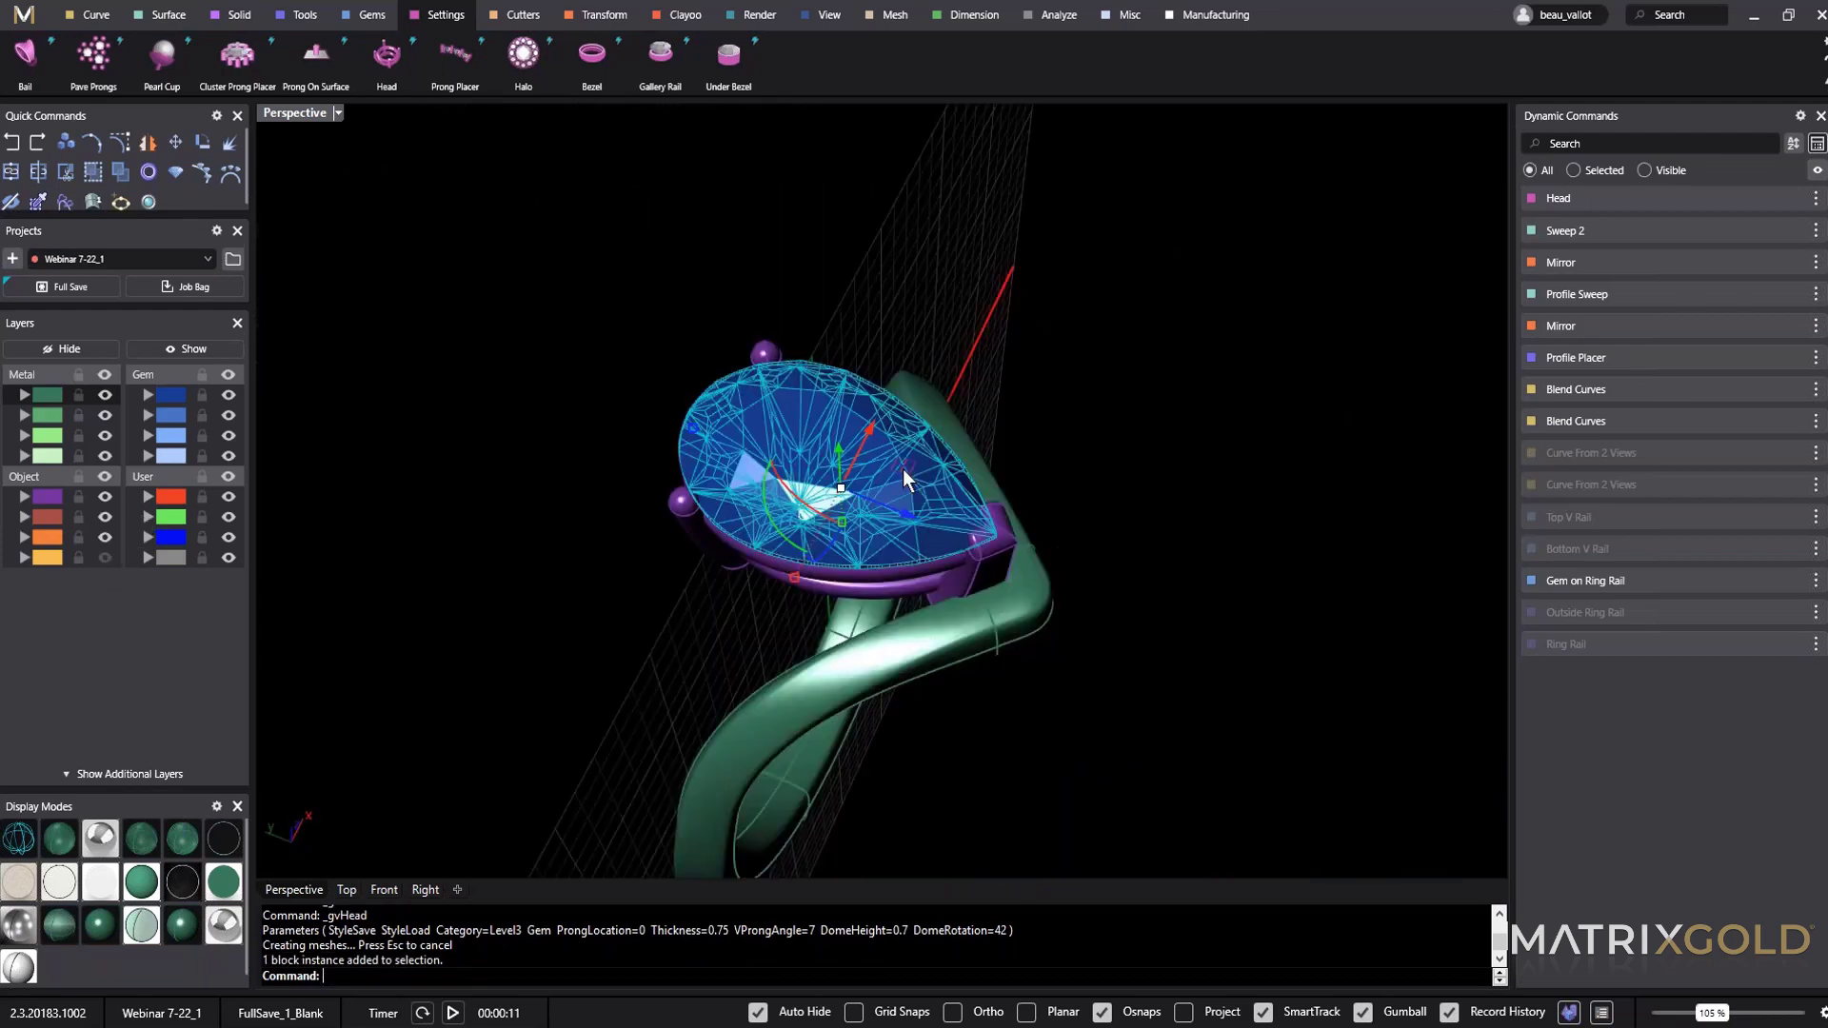
click(1781, 198)
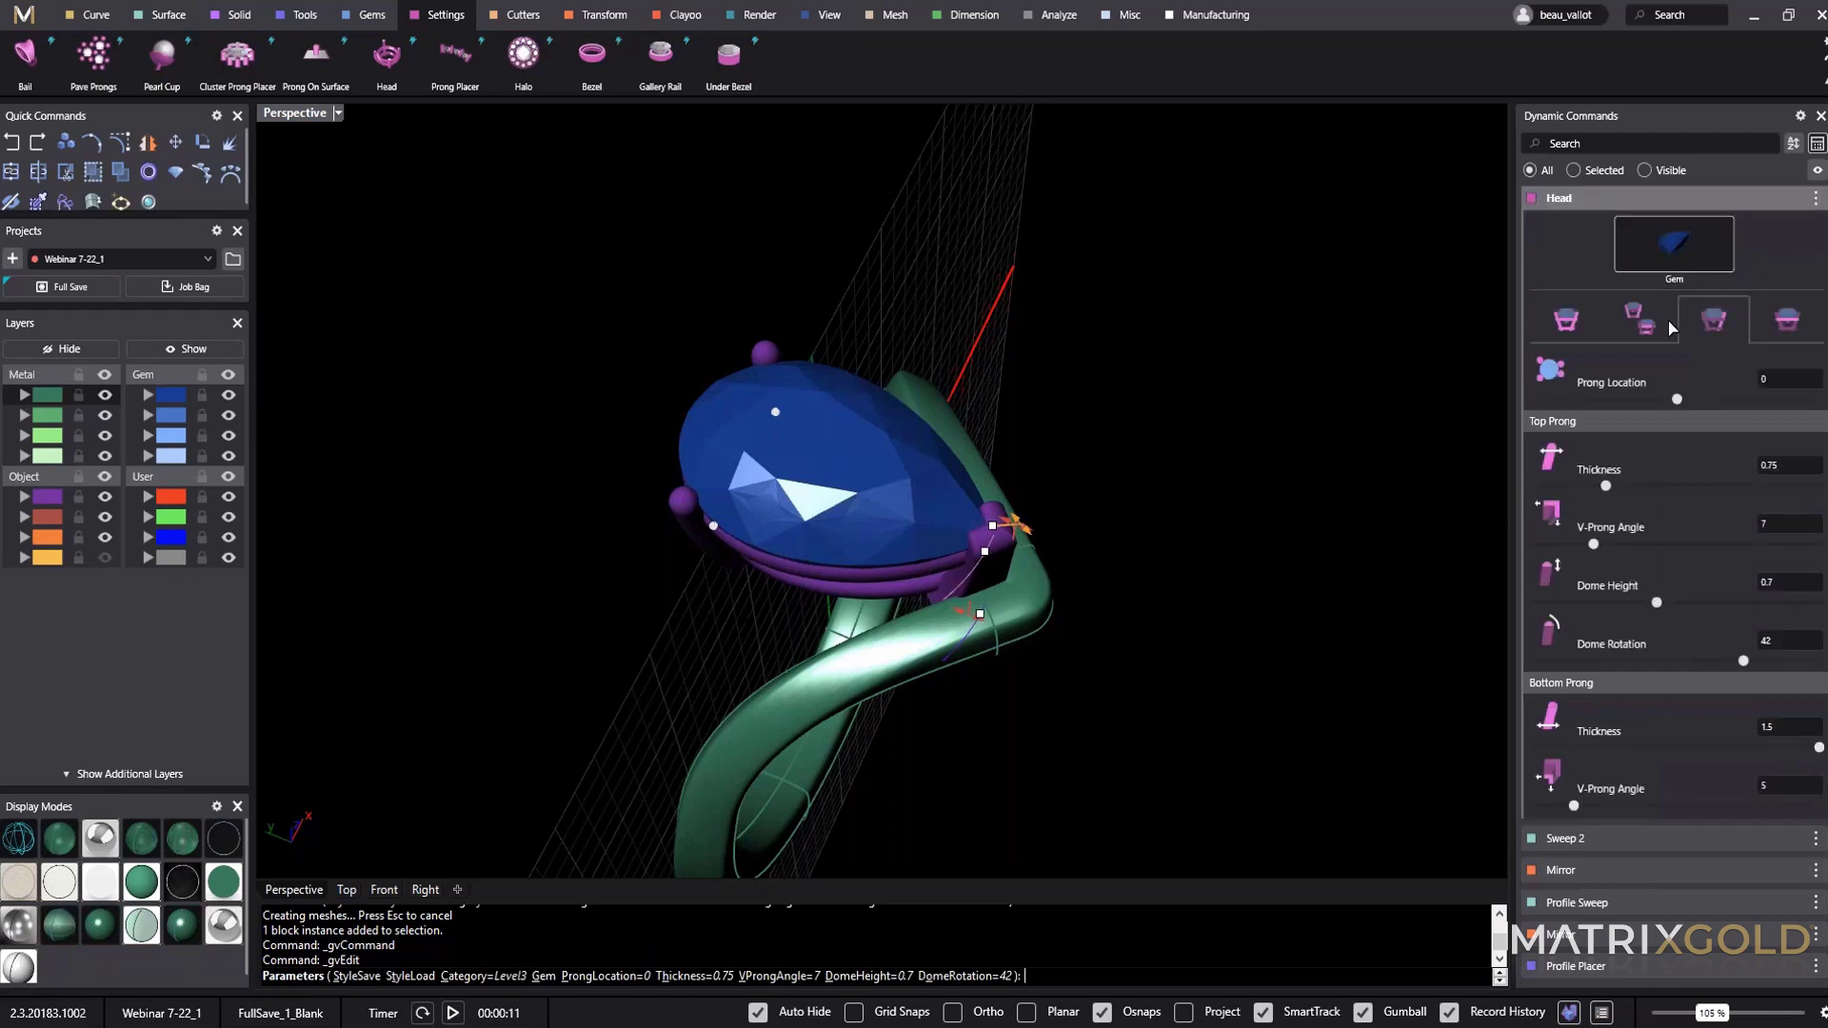
right_drag(843, 488, 735, 415)
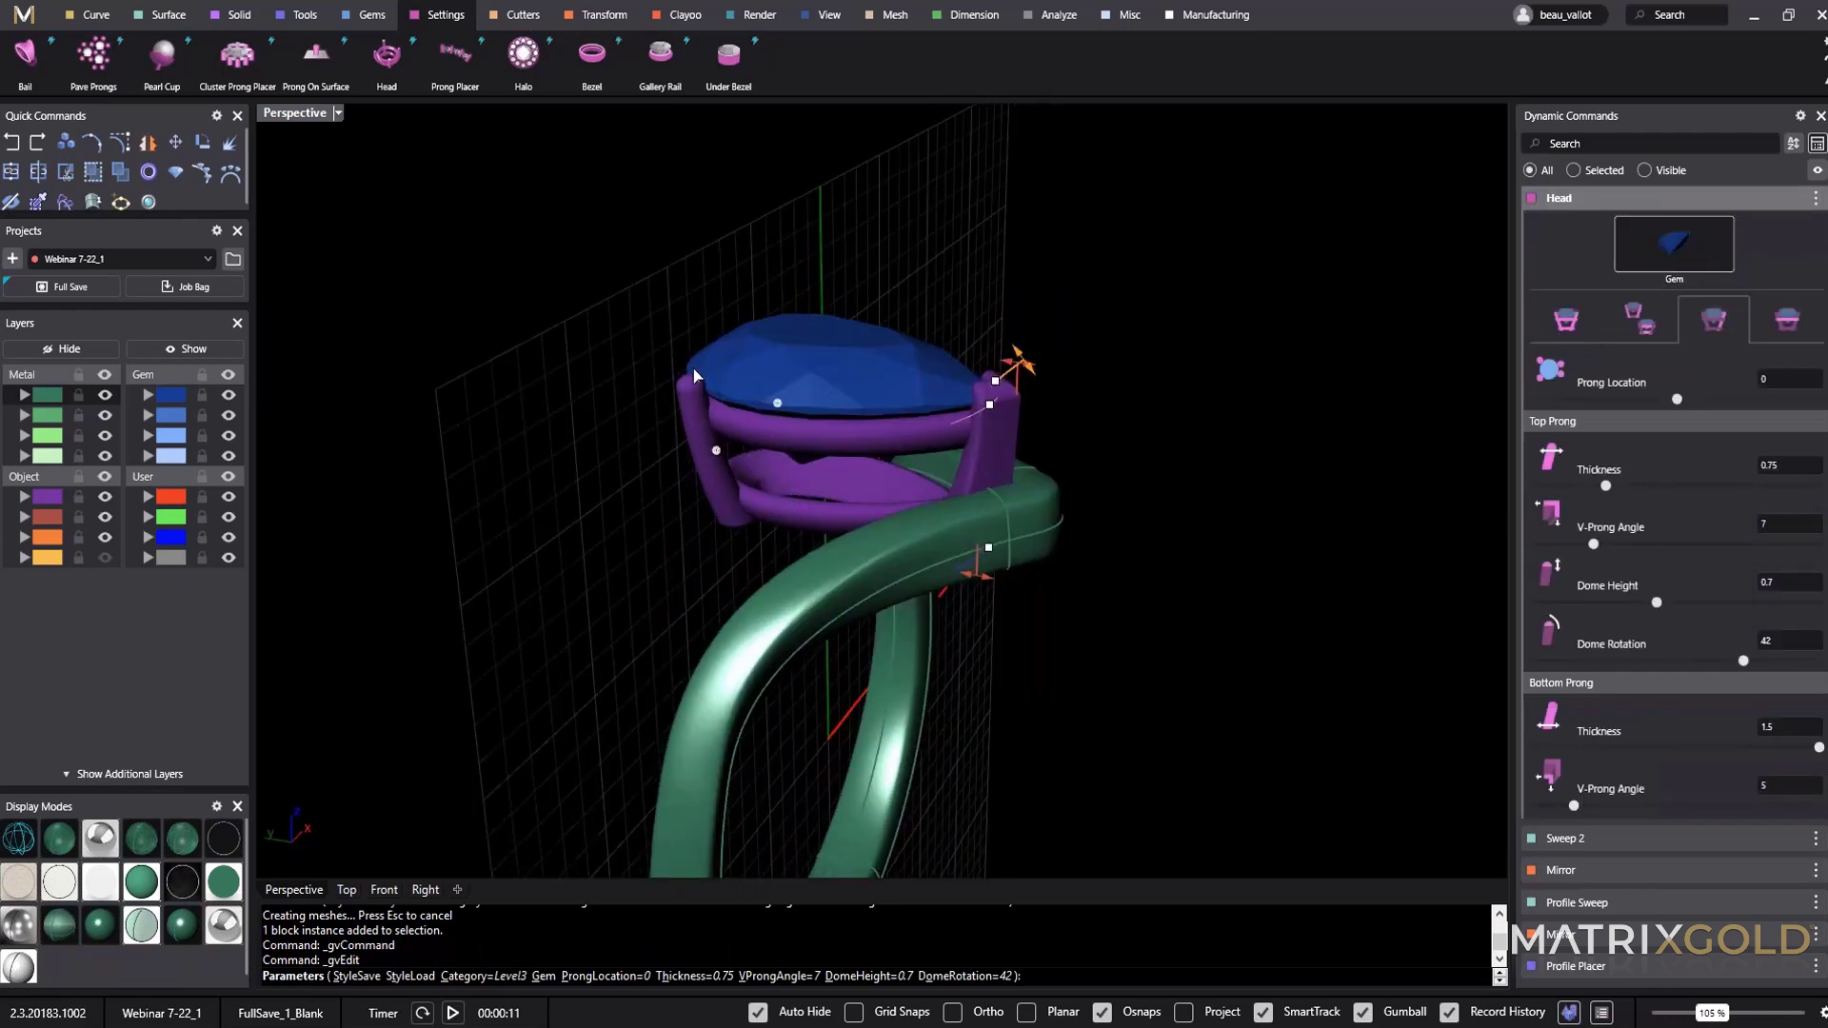
click(1572, 329)
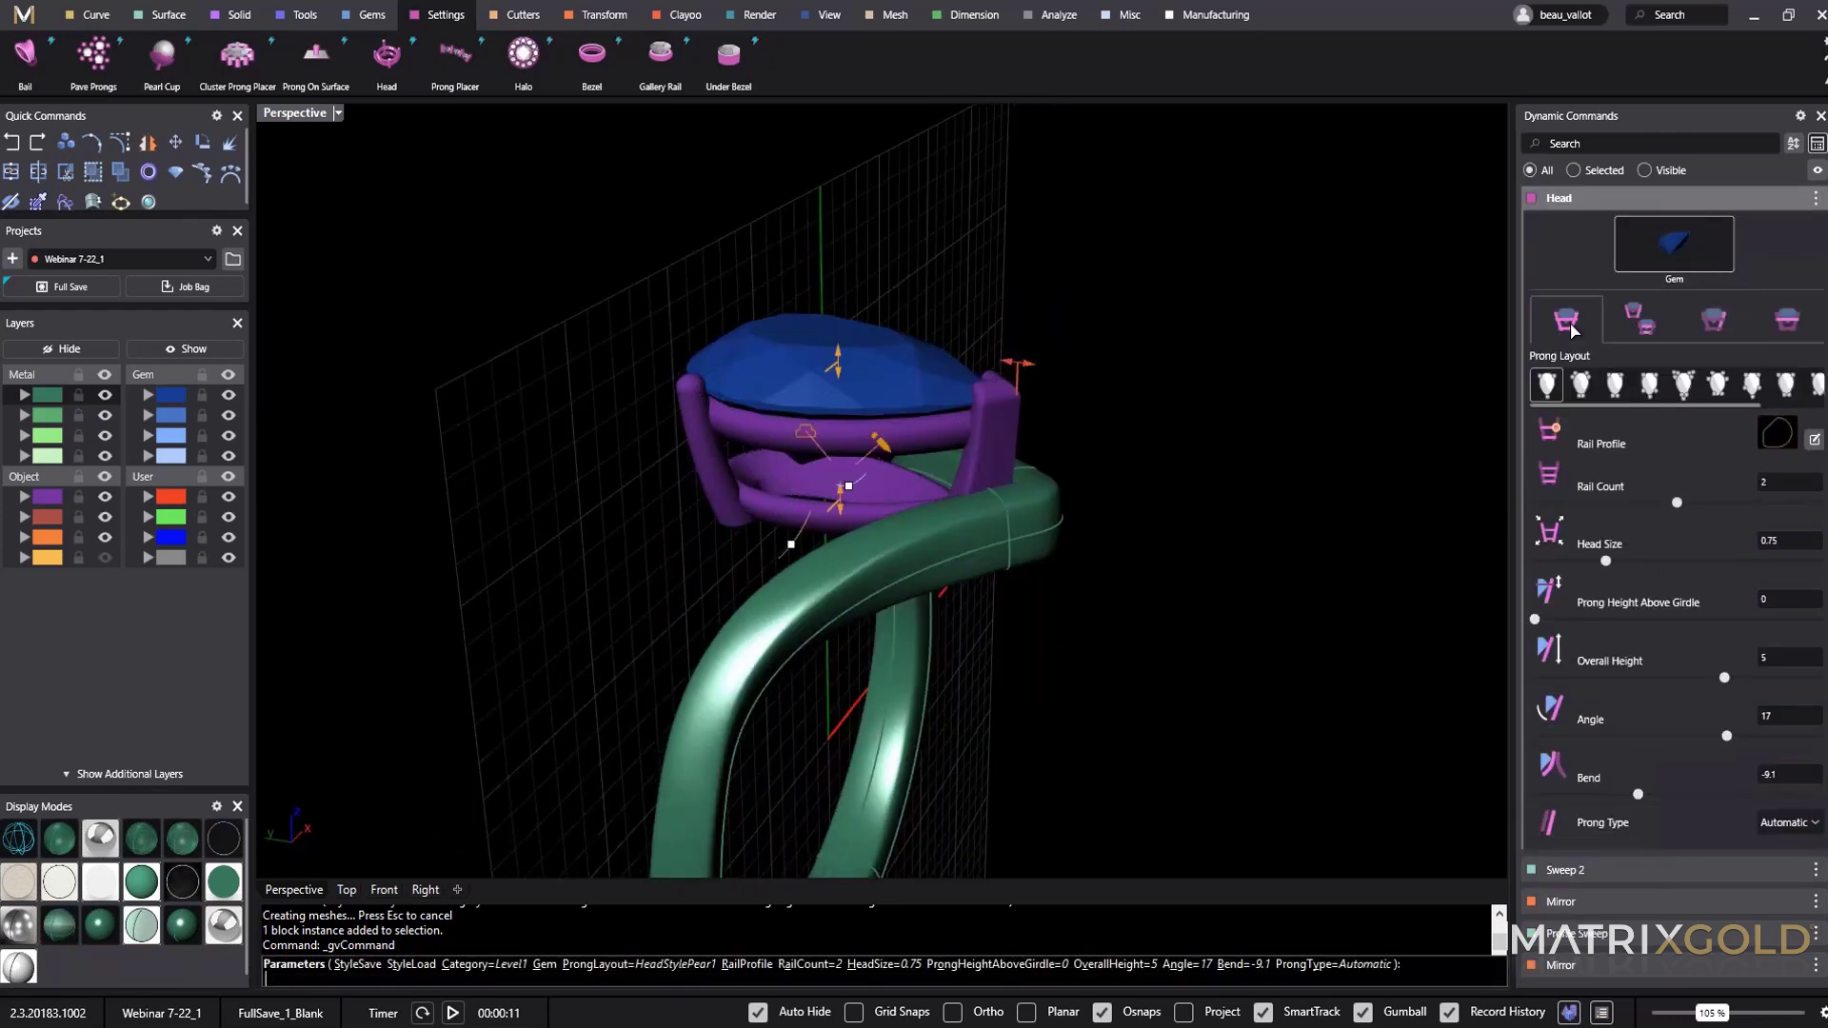
click(1756, 381)
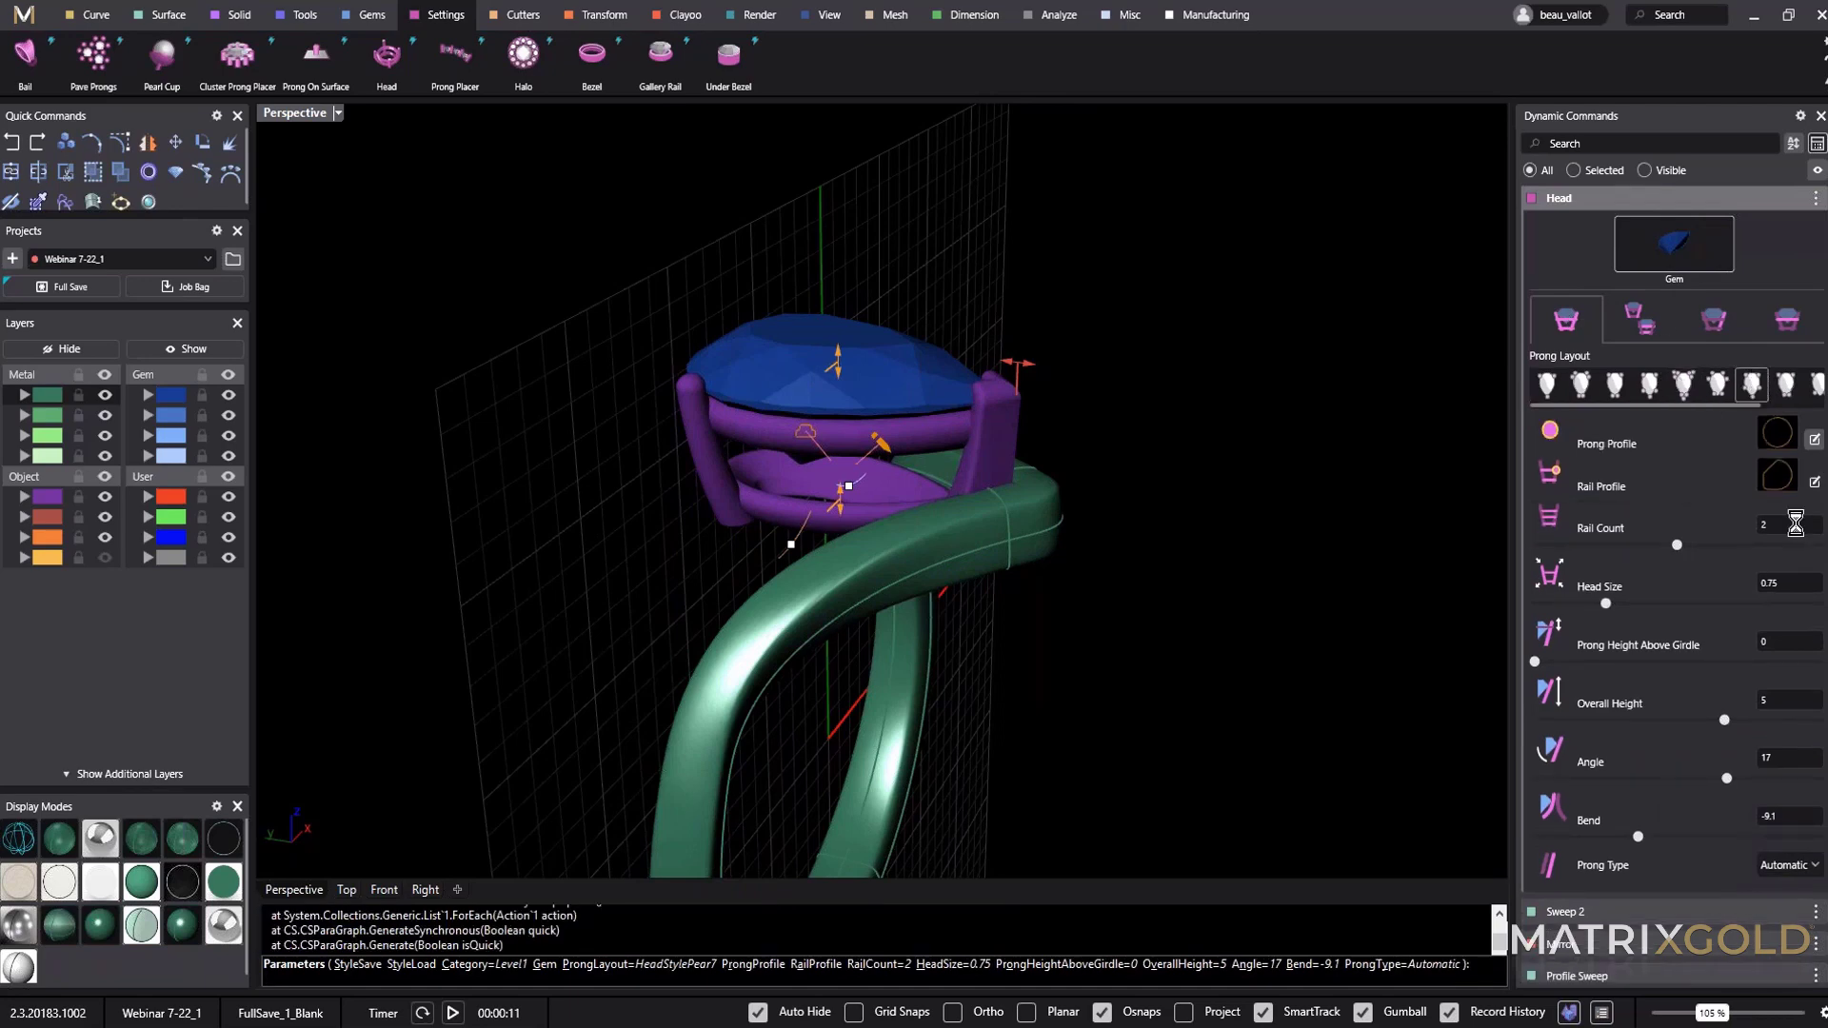
right_drag(1083, 457, 903, 391)
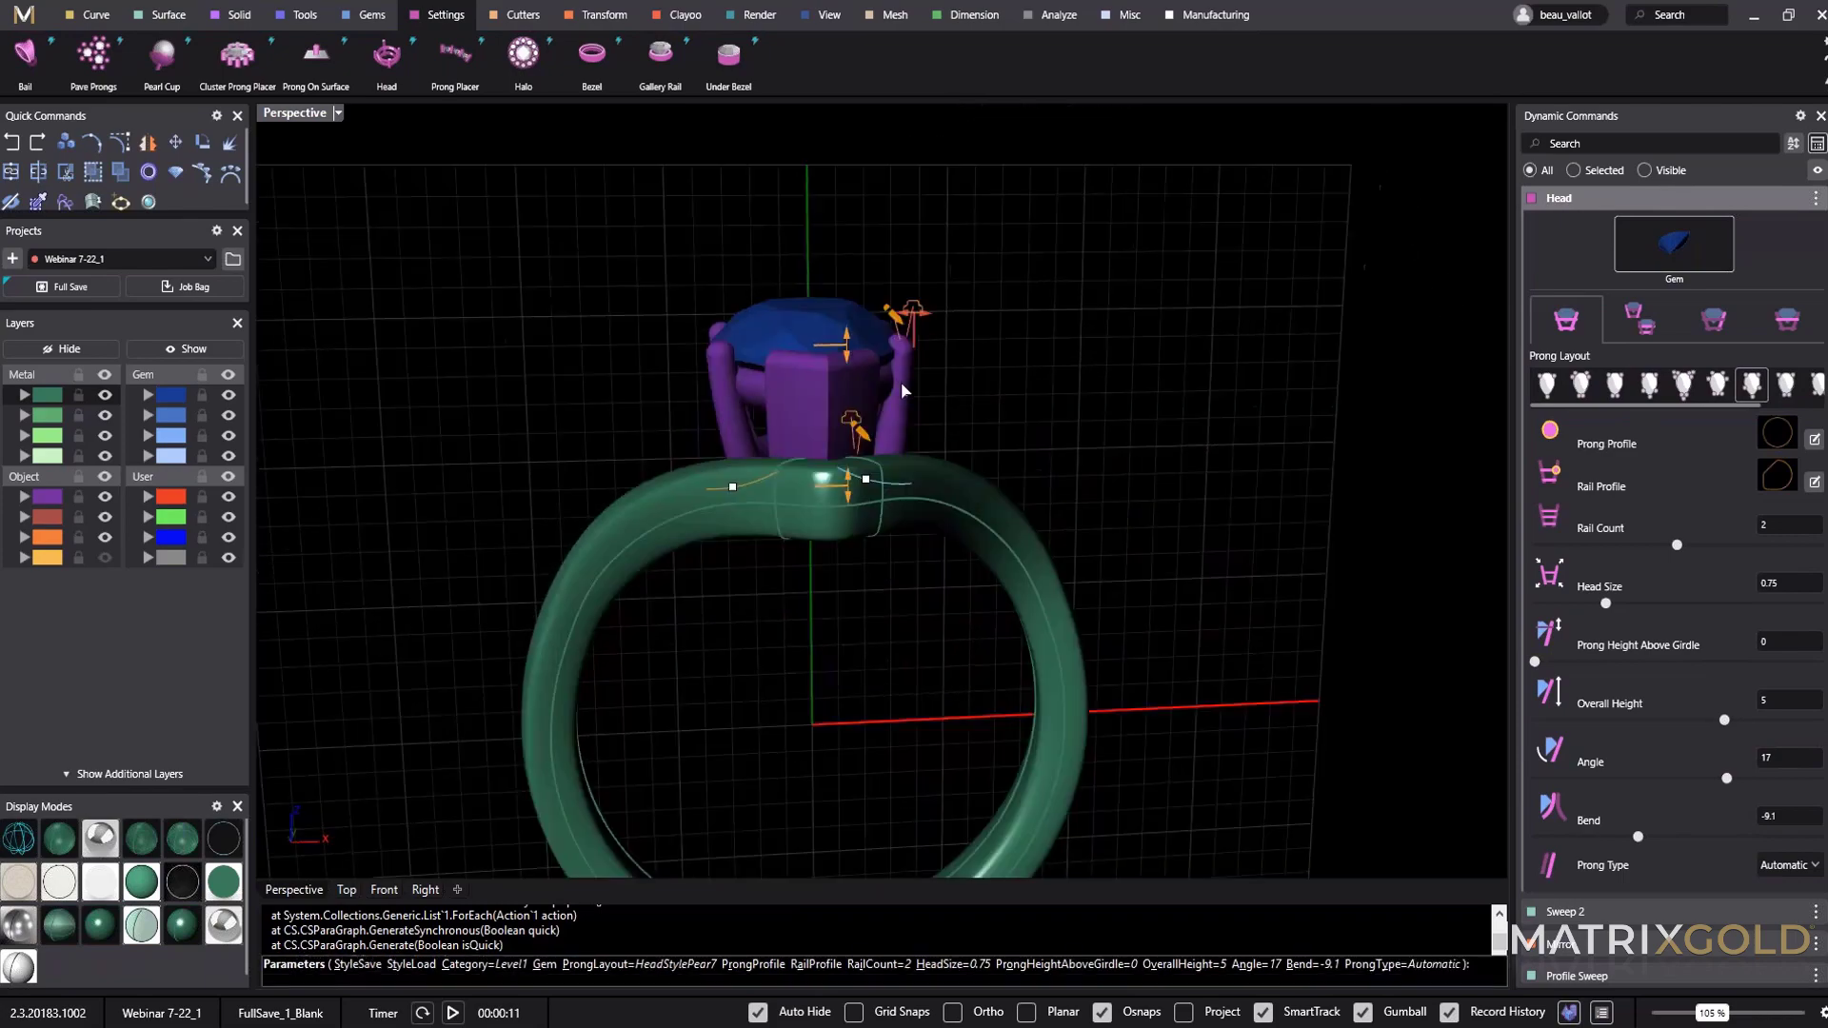
scroll(952, 301, up, 5)
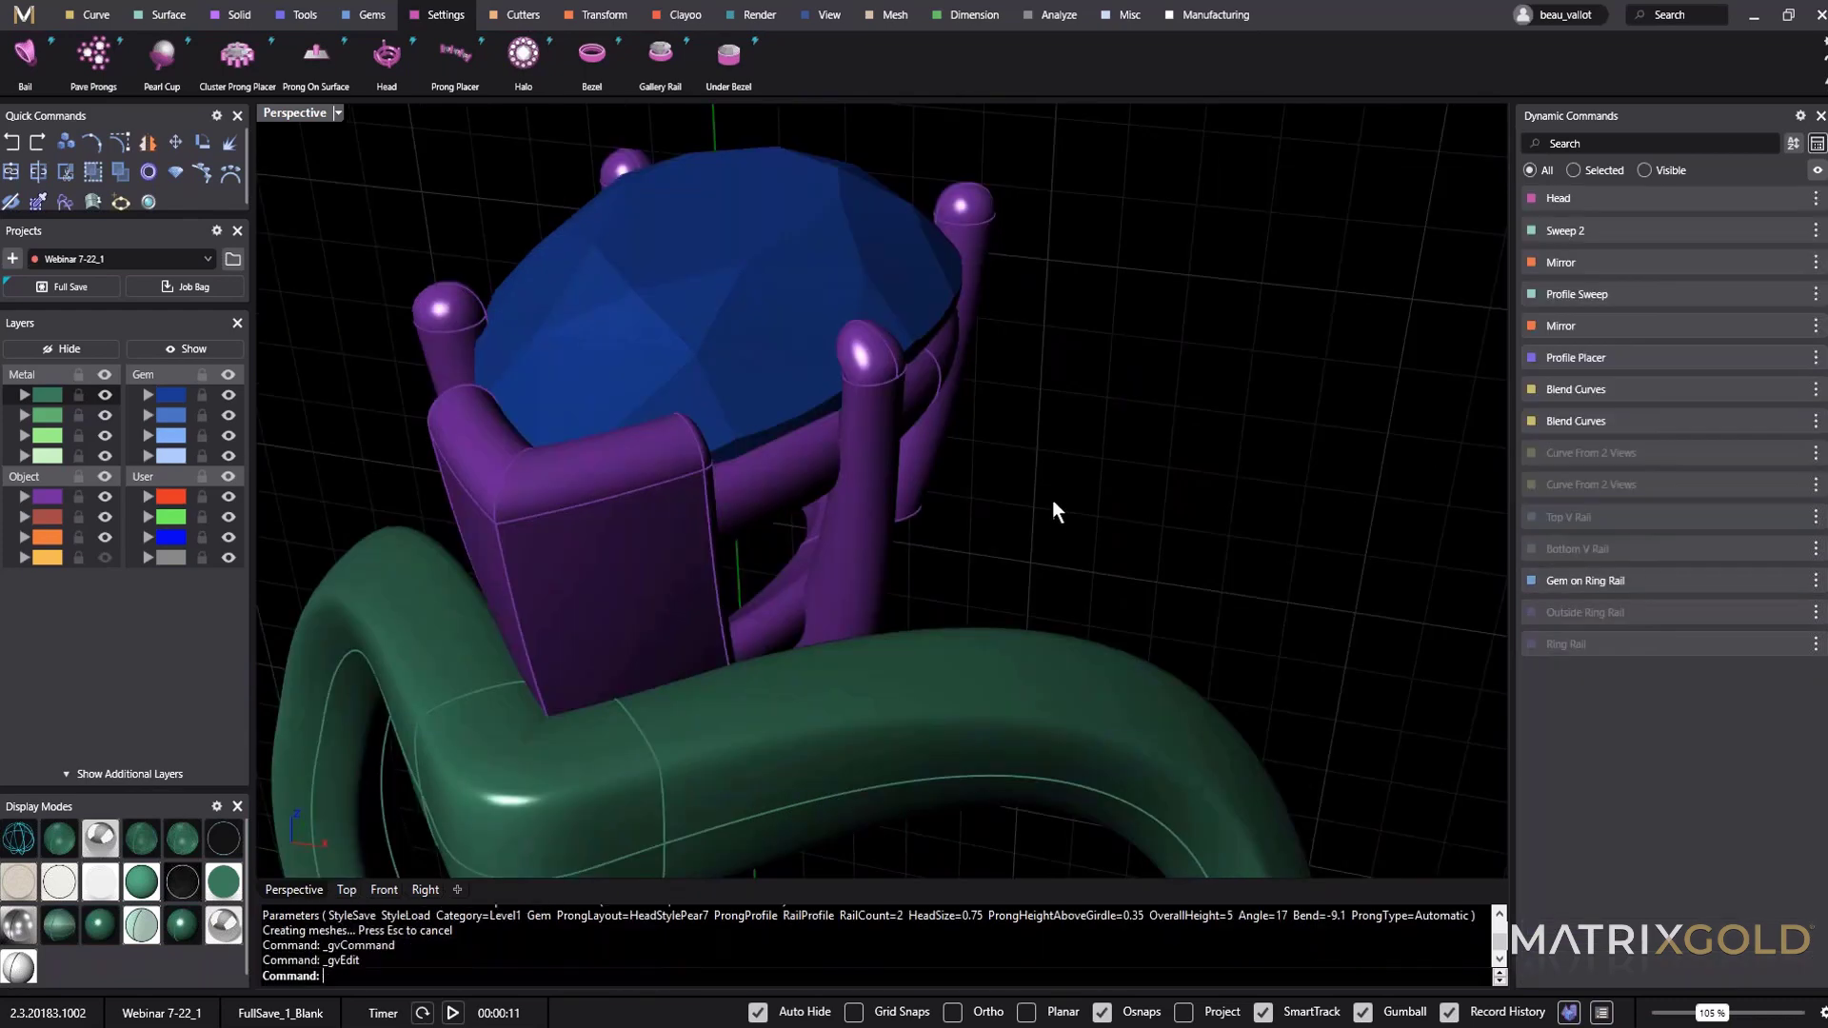
Edit the Head again and set the prong location of the side prongs nearest the V-prong to 18.
scroll(1053, 500, down, 7)
scroll(1048, 501, up, 6)
right_drag(1048, 501, 987, 560)
click(987, 560)
click(986, 558)
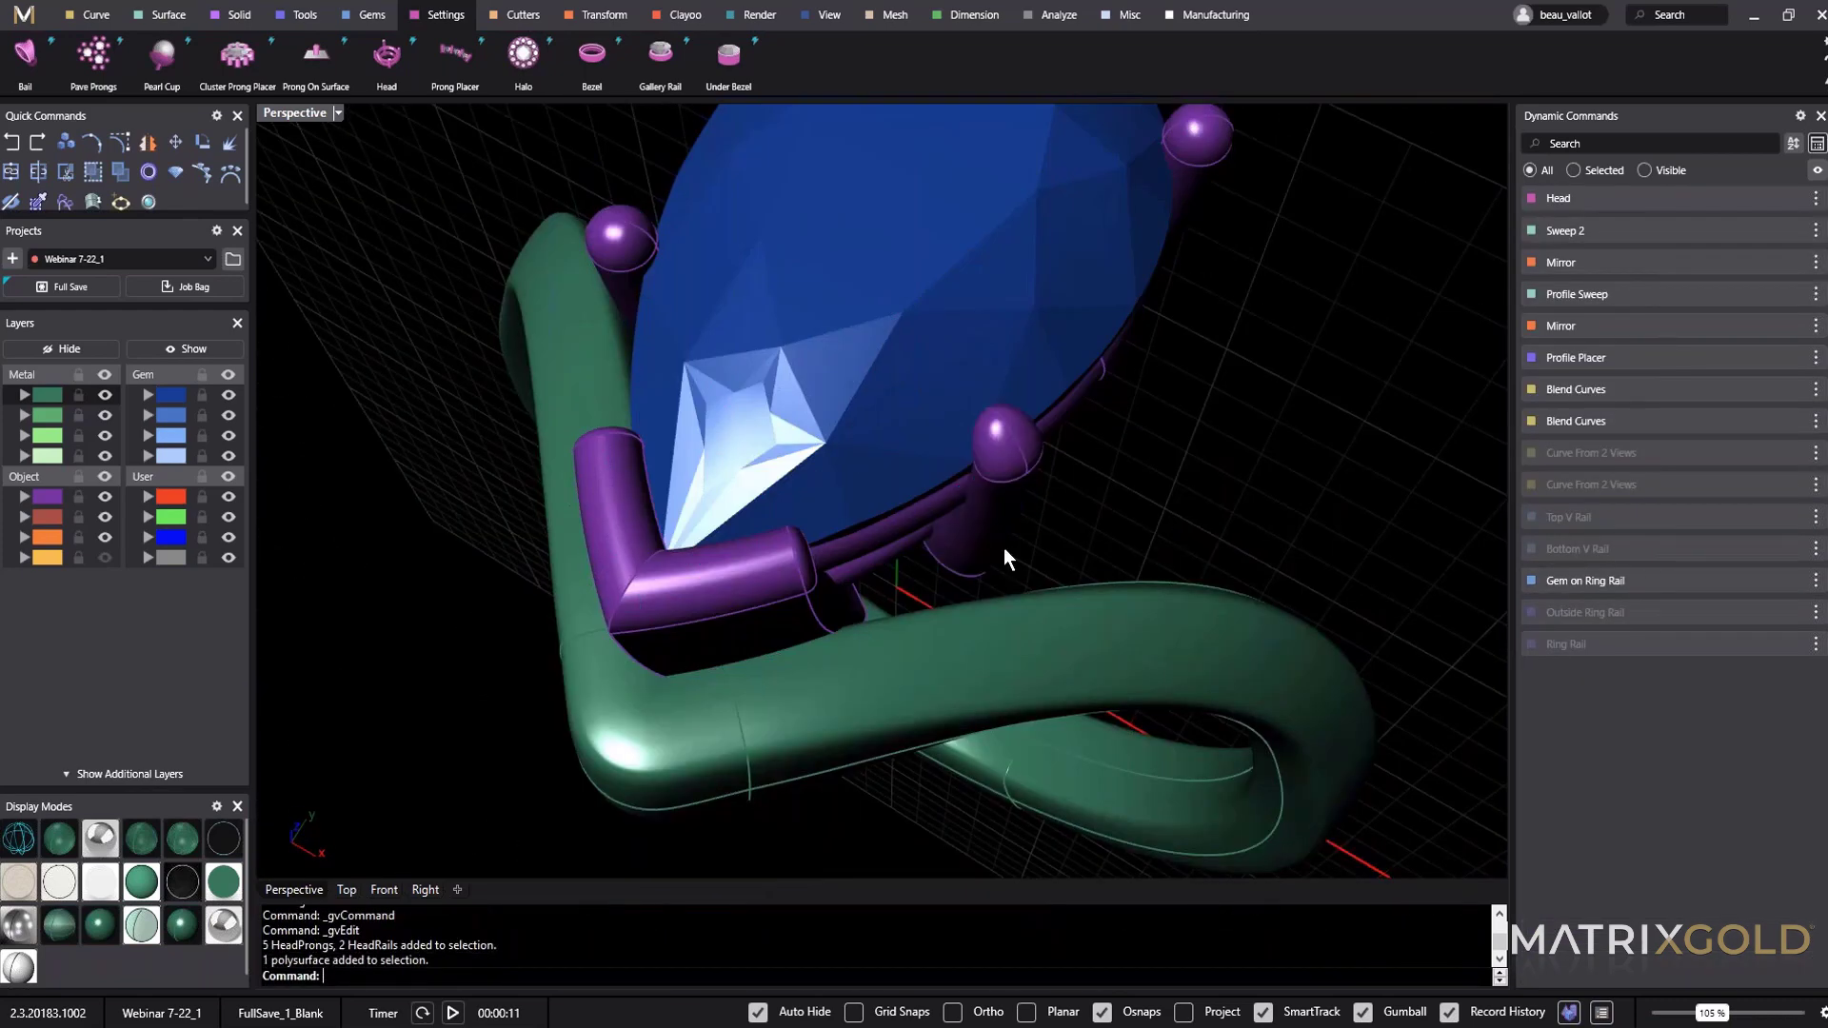
click(1783, 199)
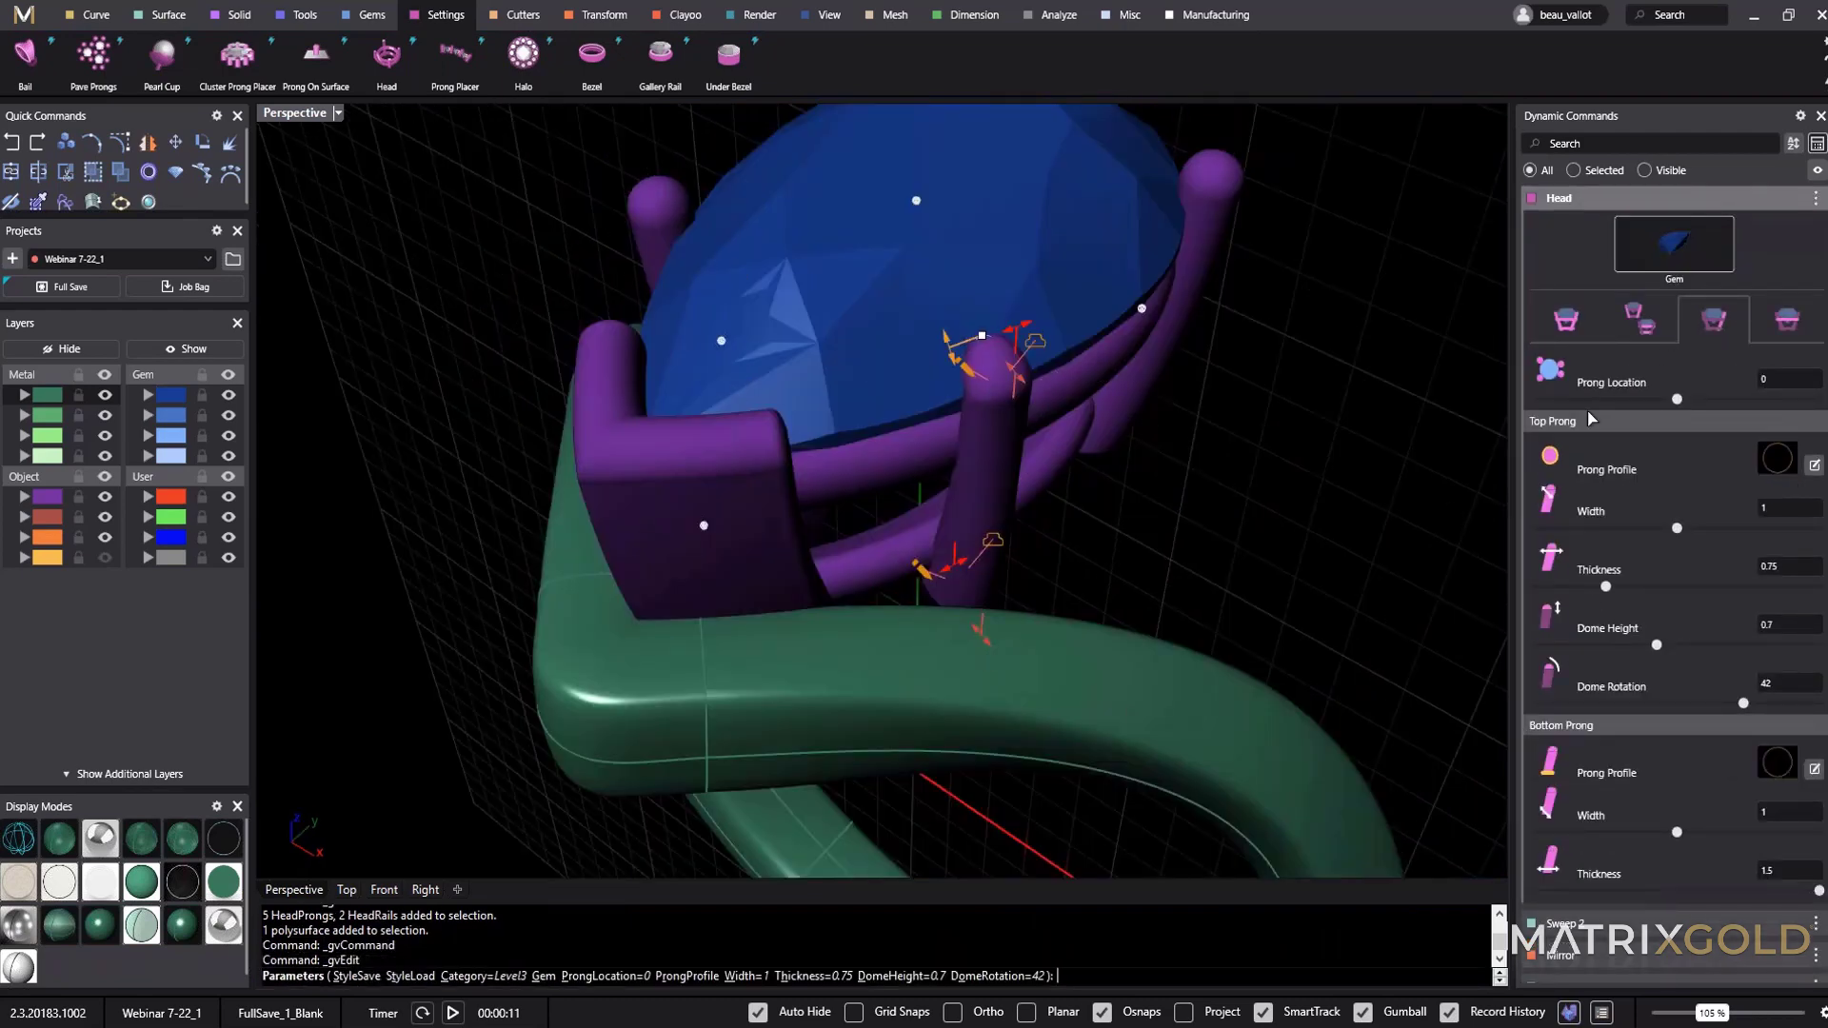
click(1672, 400)
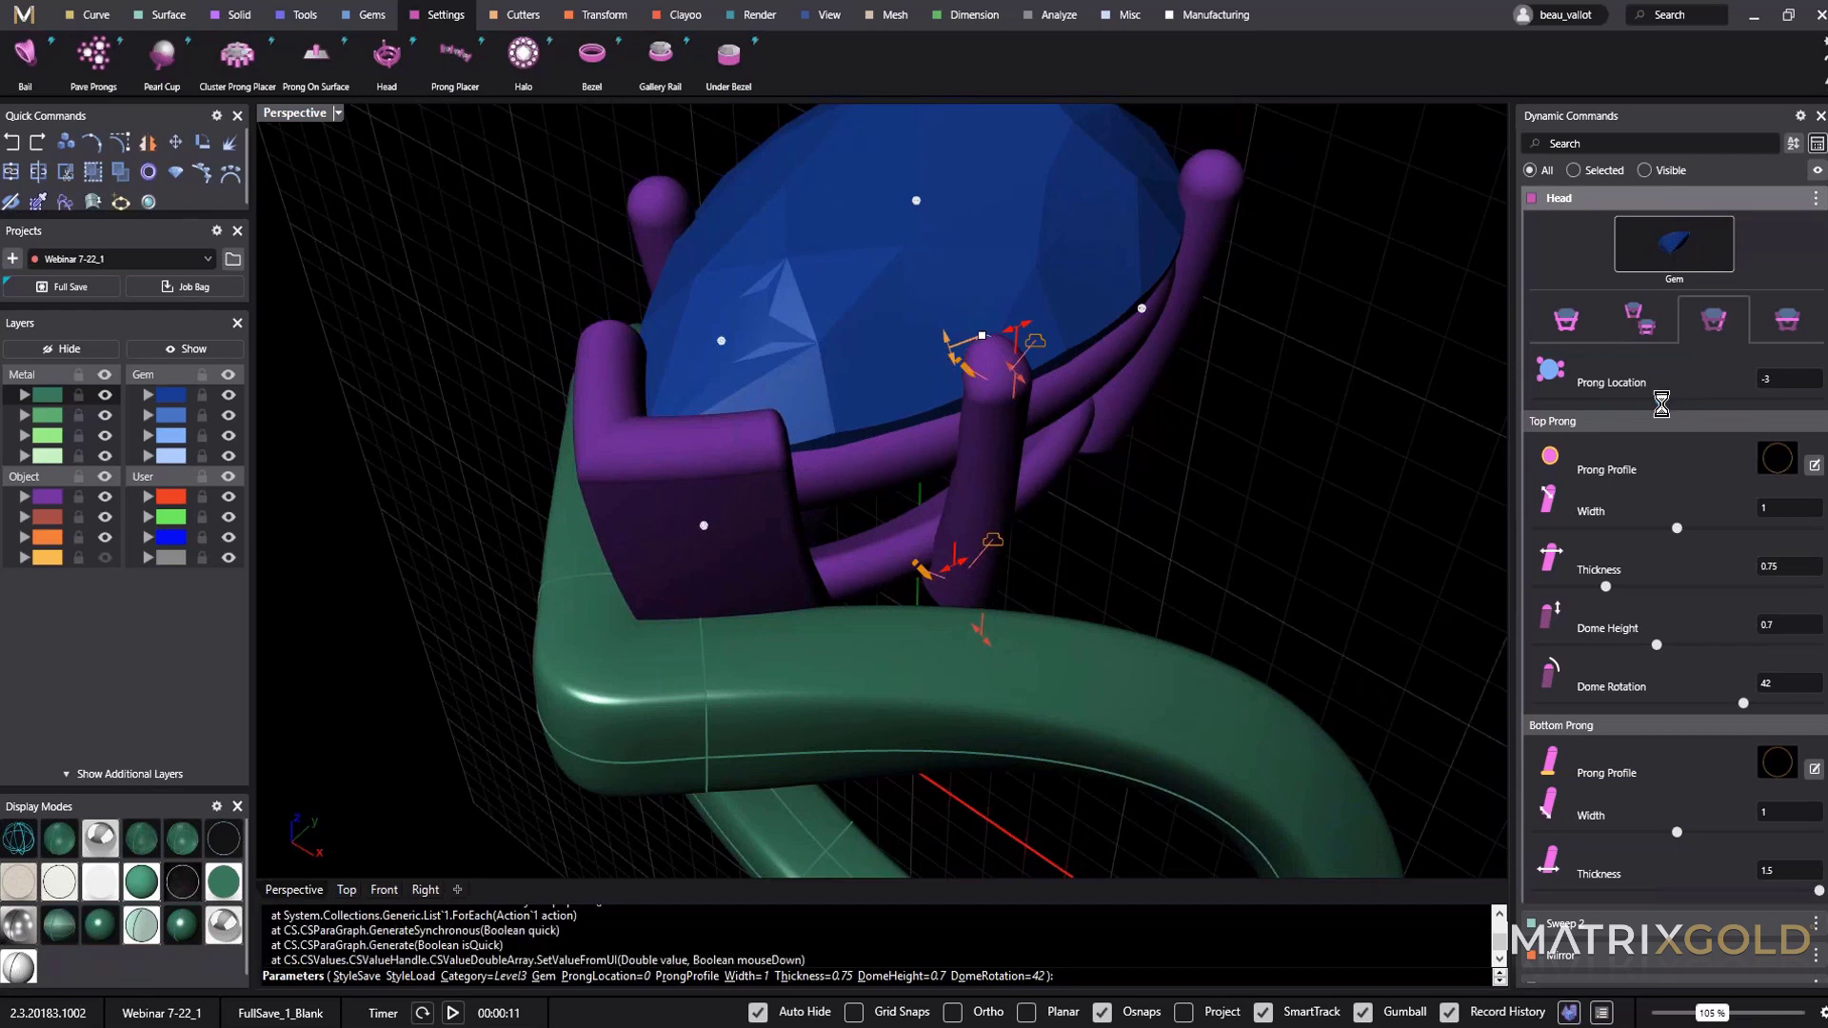
drag(1662, 403, 1644, 404)
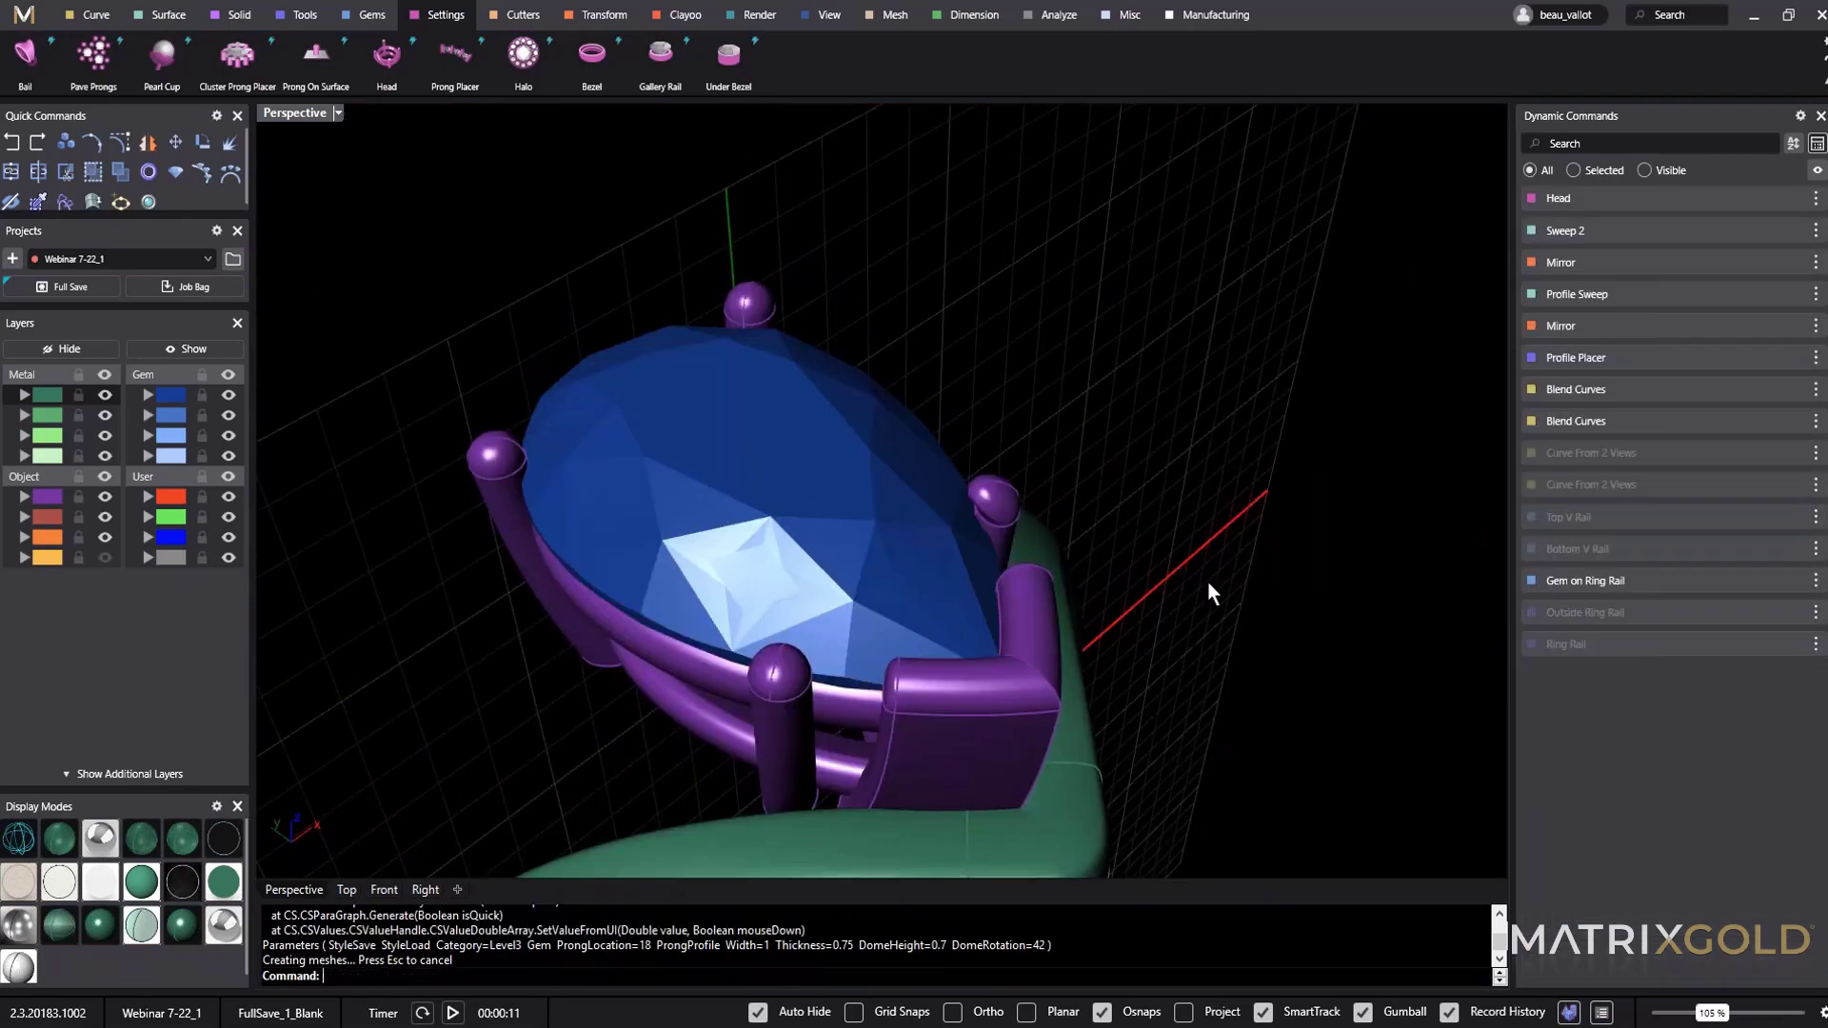
Edit the Ring Rail to try US finger sizes 9 and 12.
right_drag(1207, 581, 1409, 691)
scroll(943, 445, down, 5)
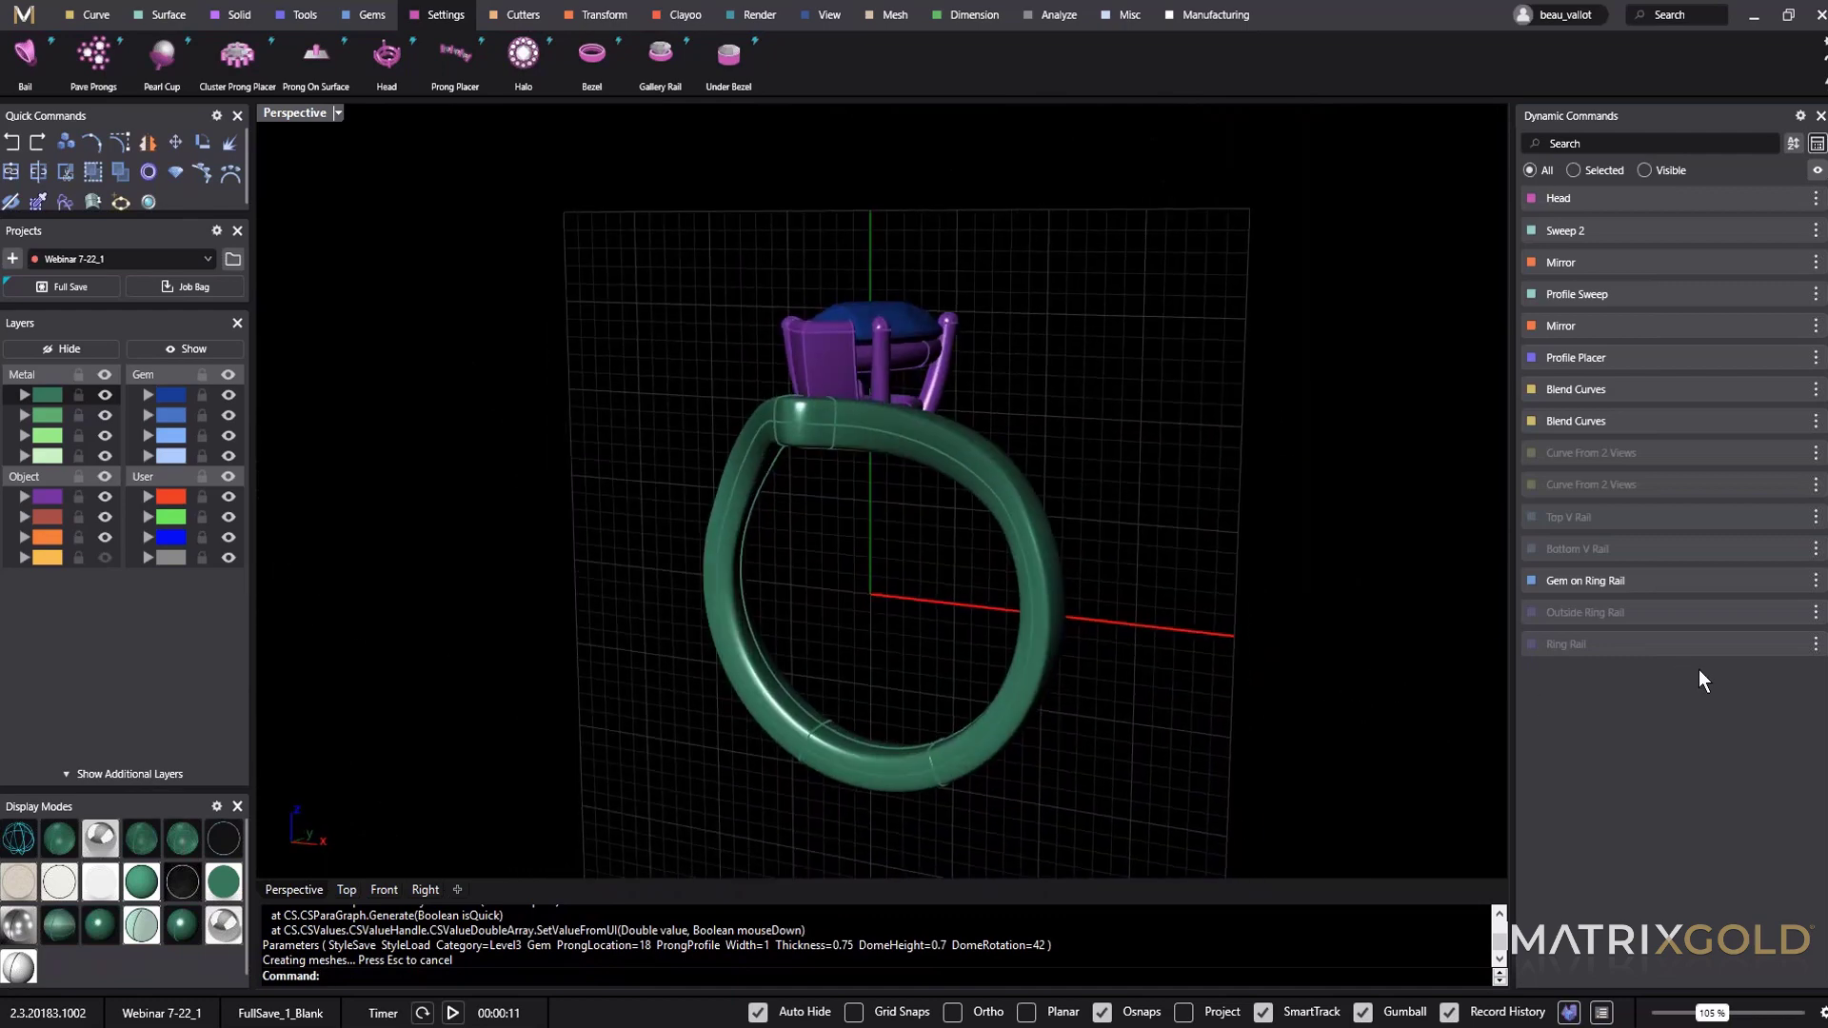
click(1780, 643)
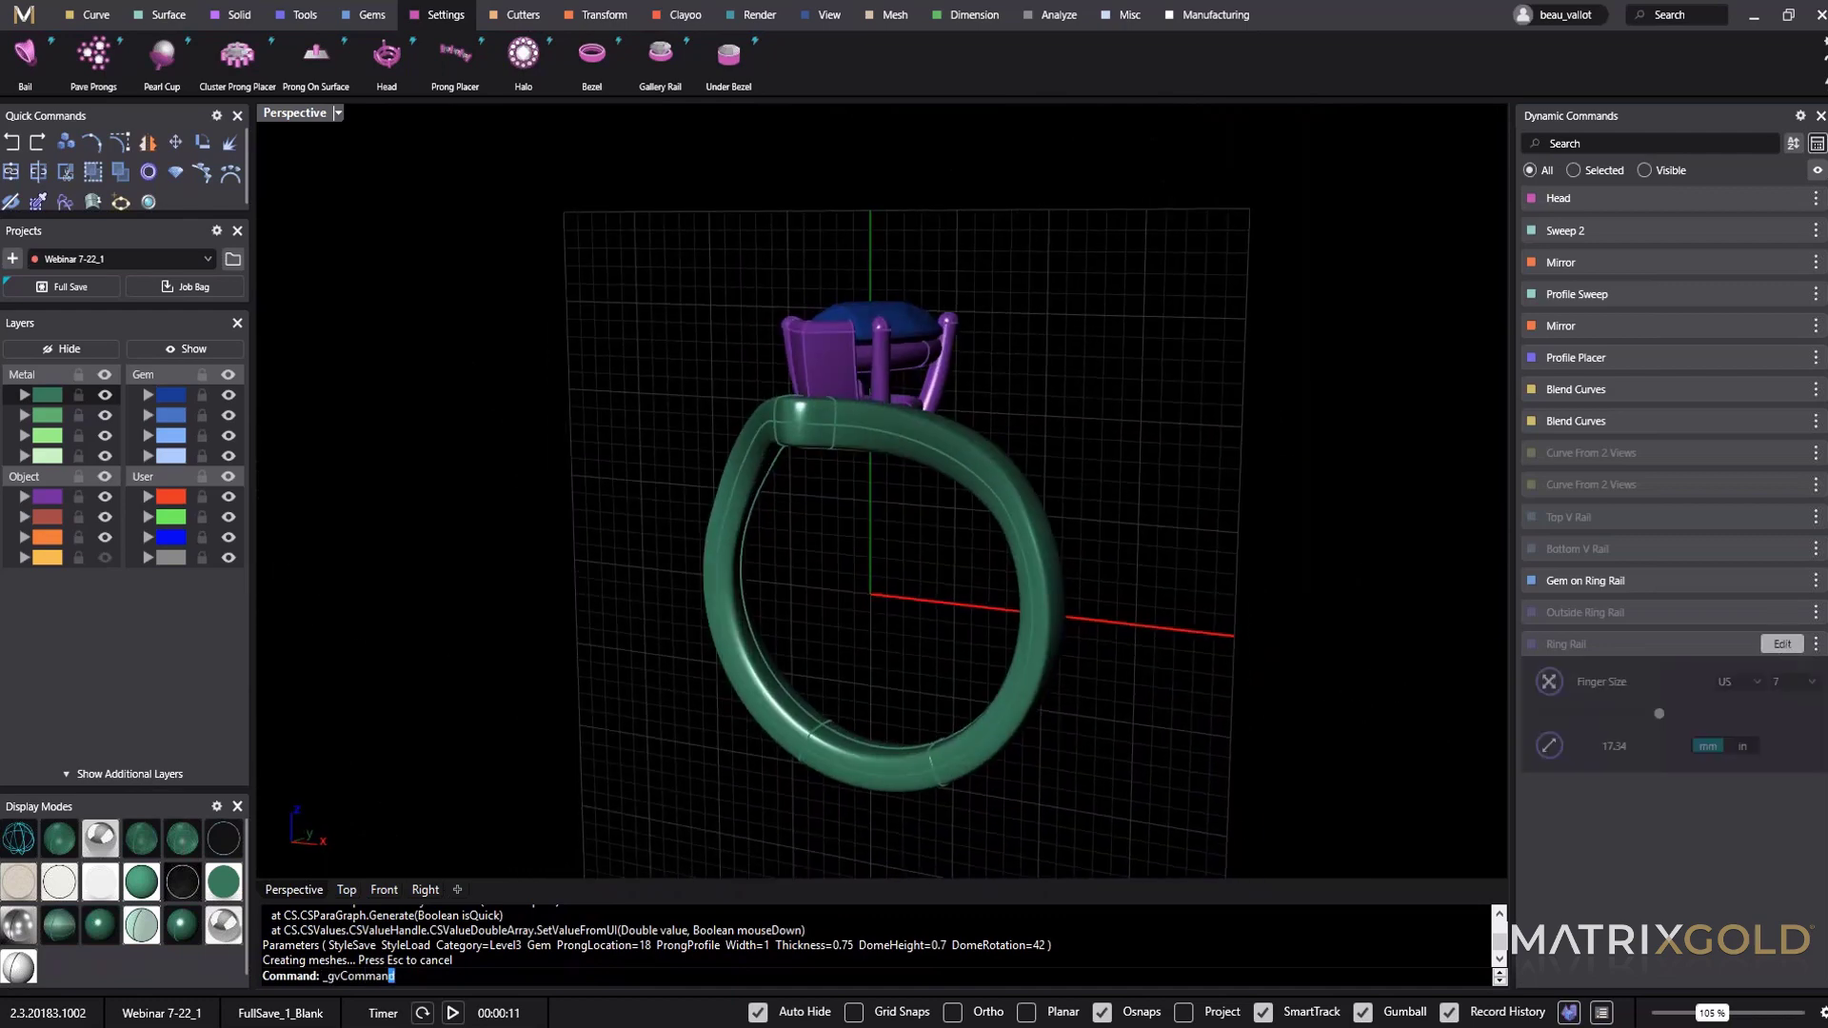
click(1812, 683)
click(1785, 874)
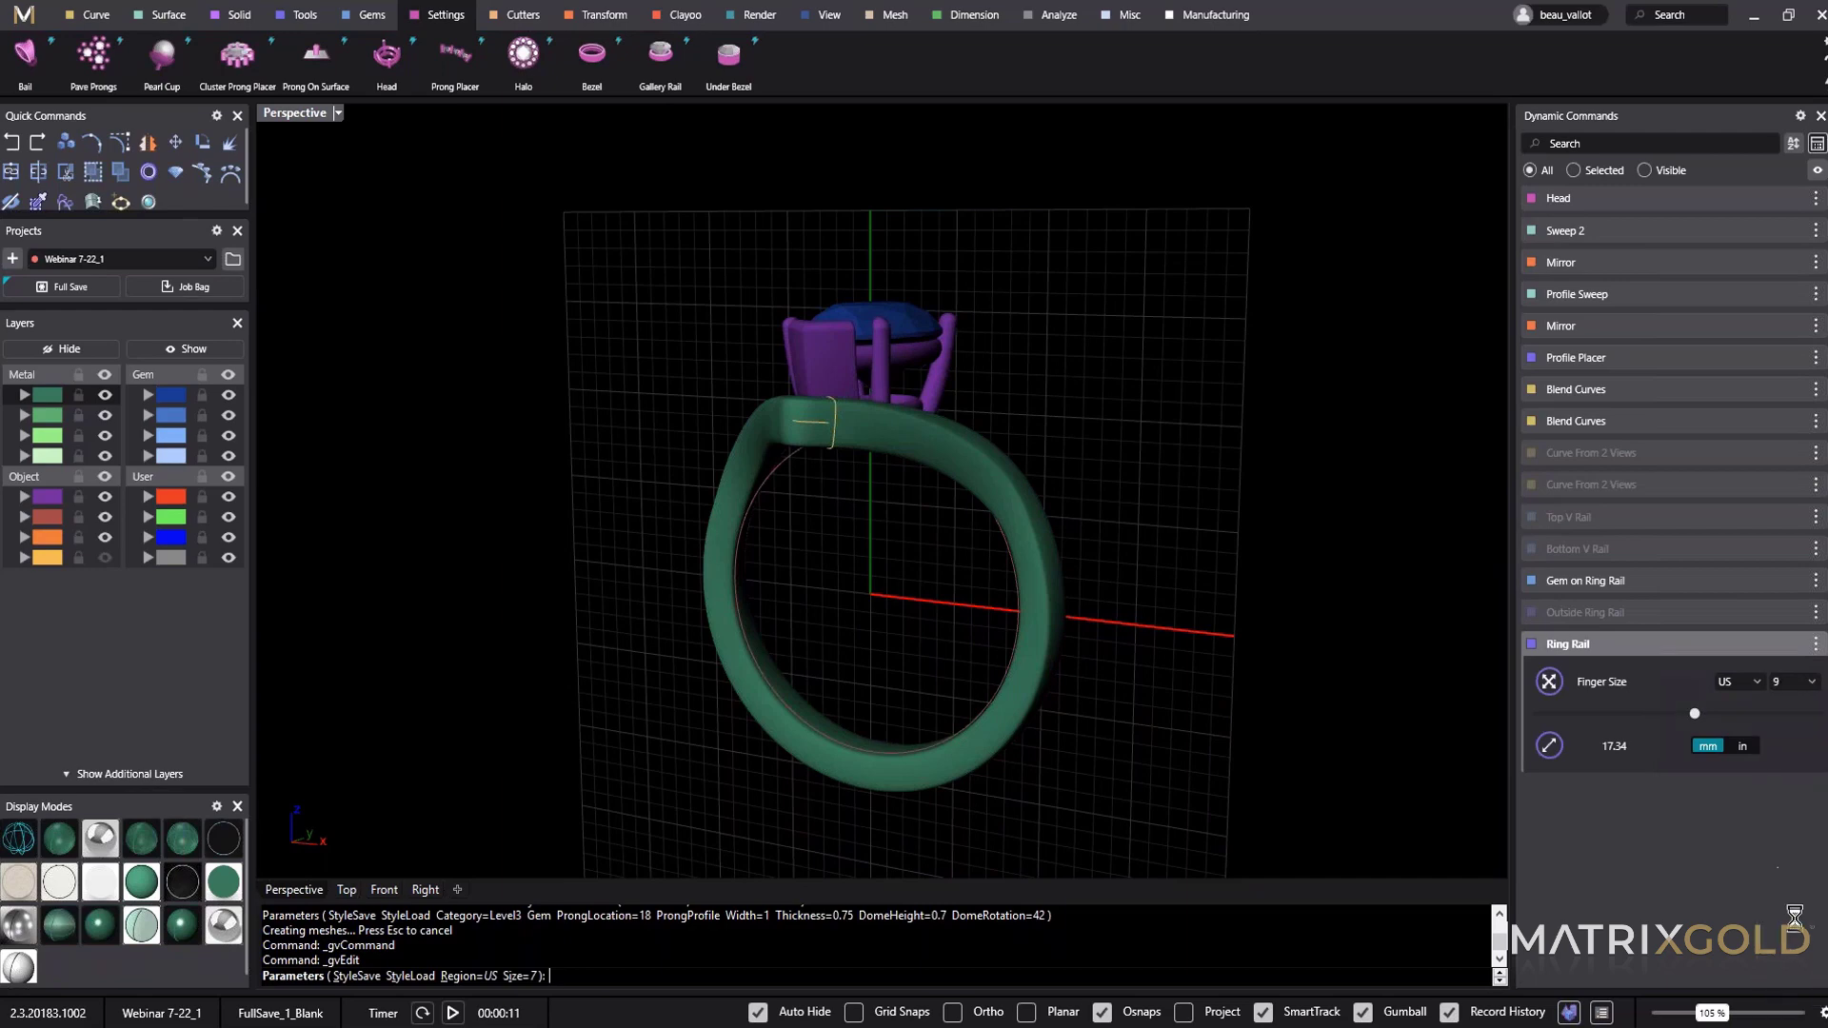
click(1812, 682)
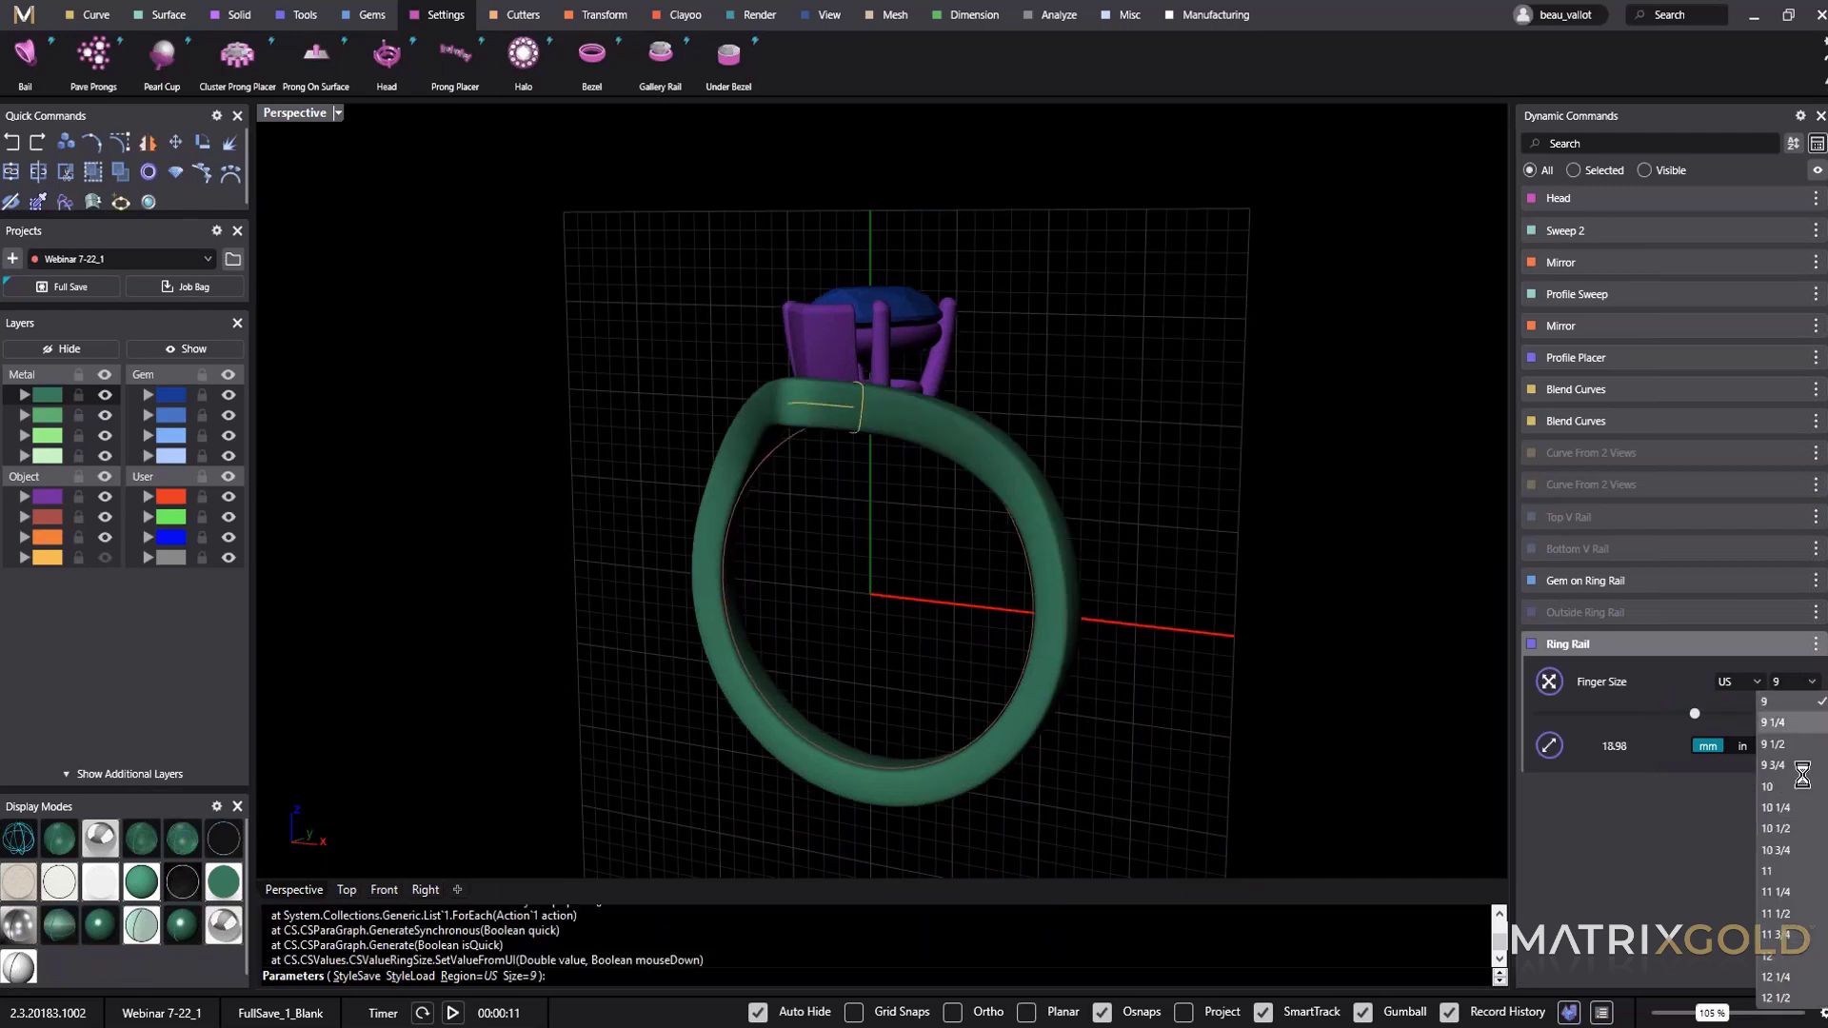
click(1789, 962)
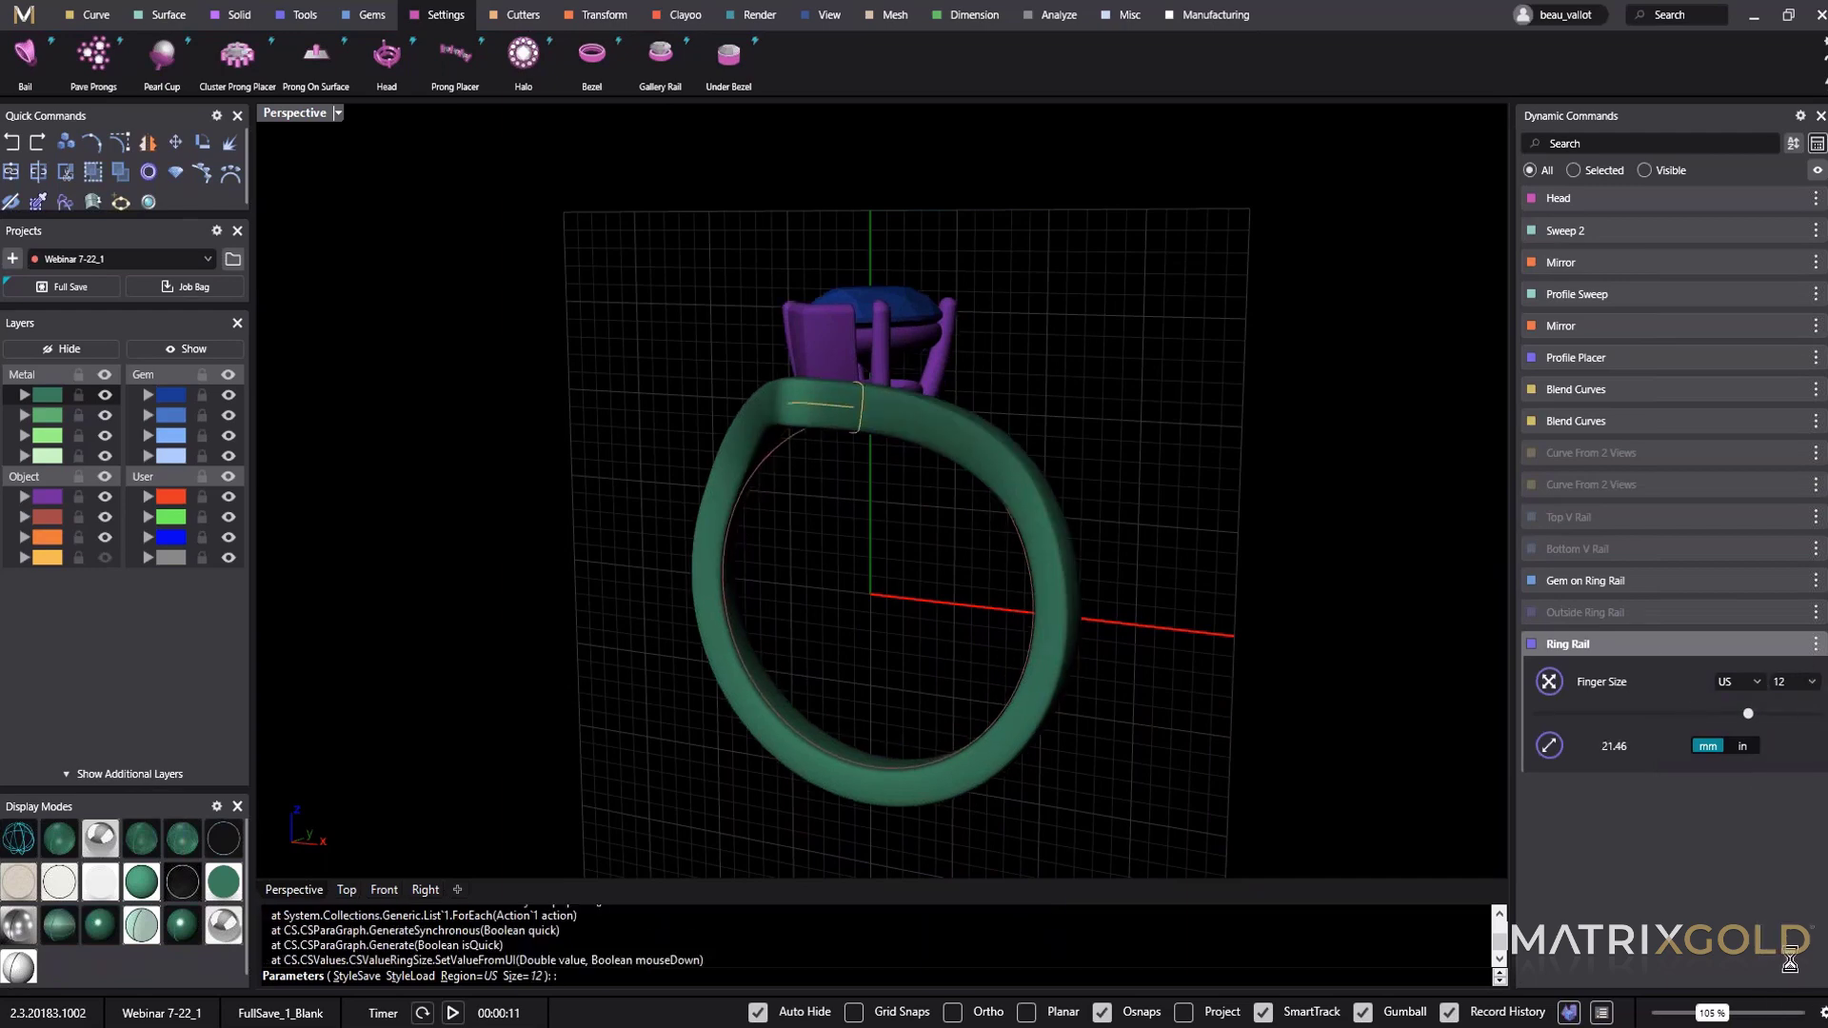
Edit Gem on Ring Rail to set the centre stone's Z offset to 4.3 mm.
click(1773, 580)
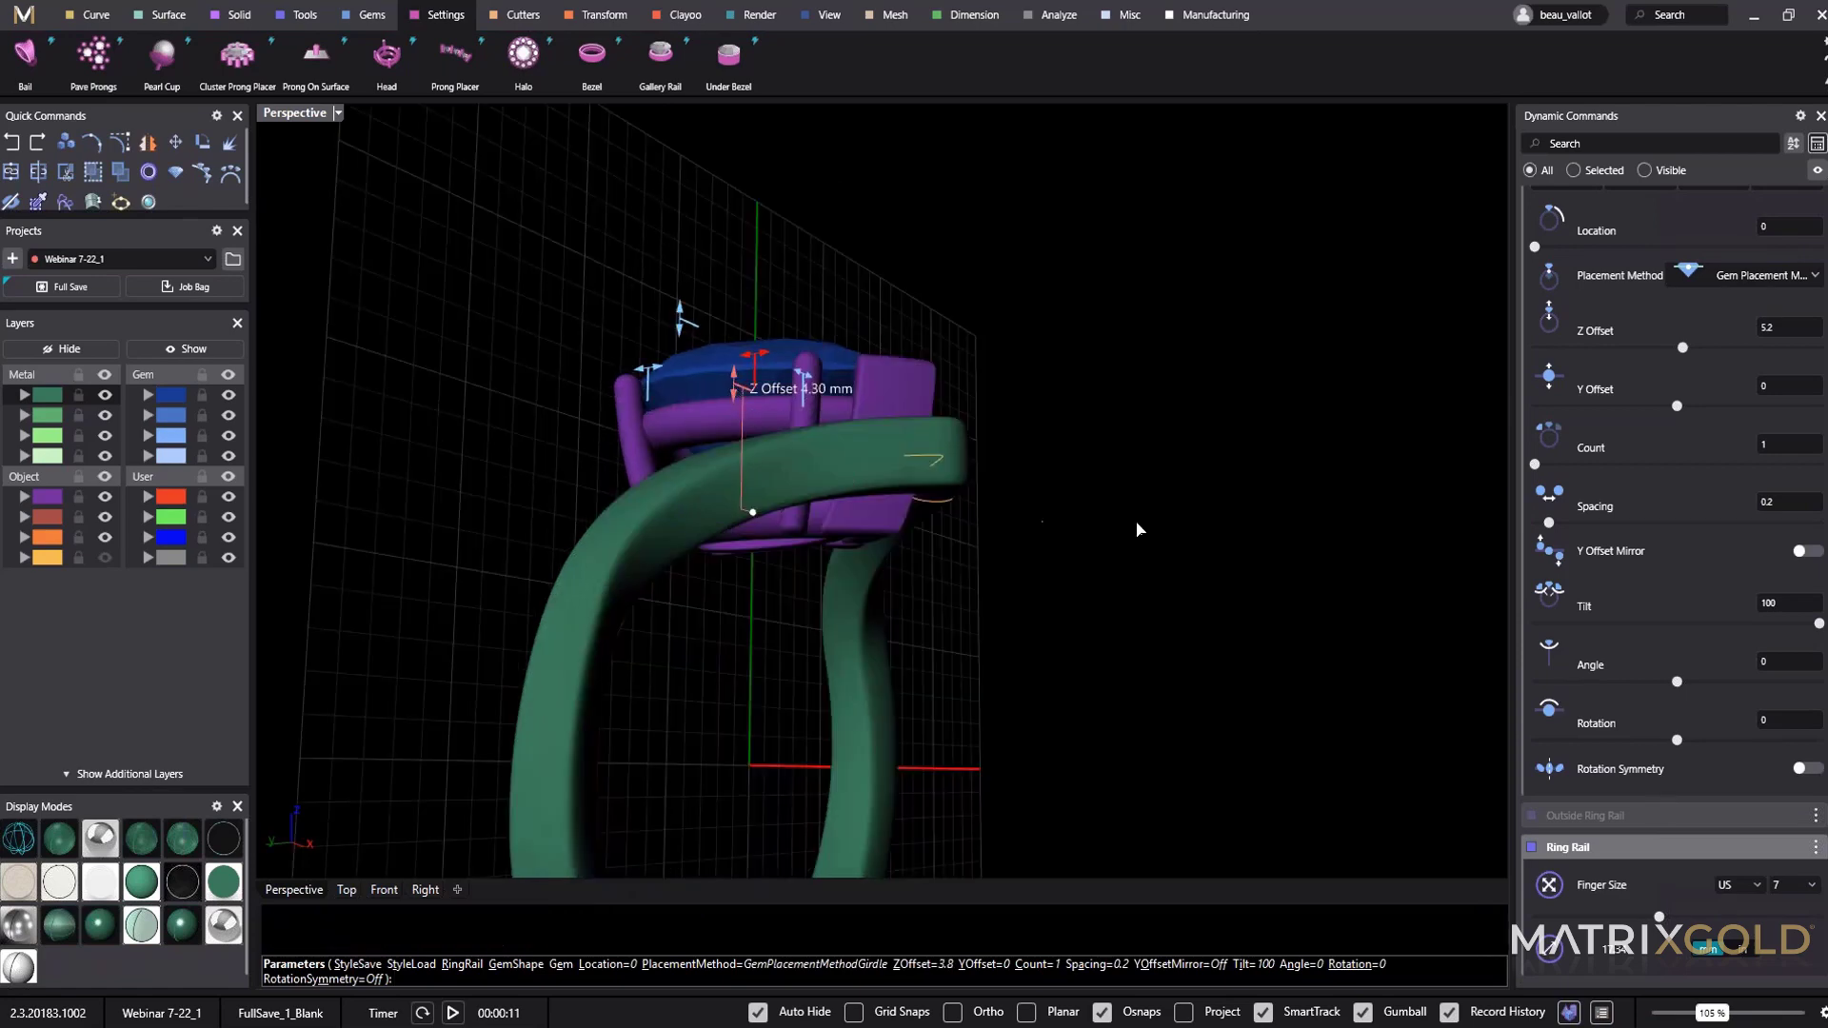
right_click(1138, 530)
right_drag(1010, 581, 857, 619)
key(Escape)
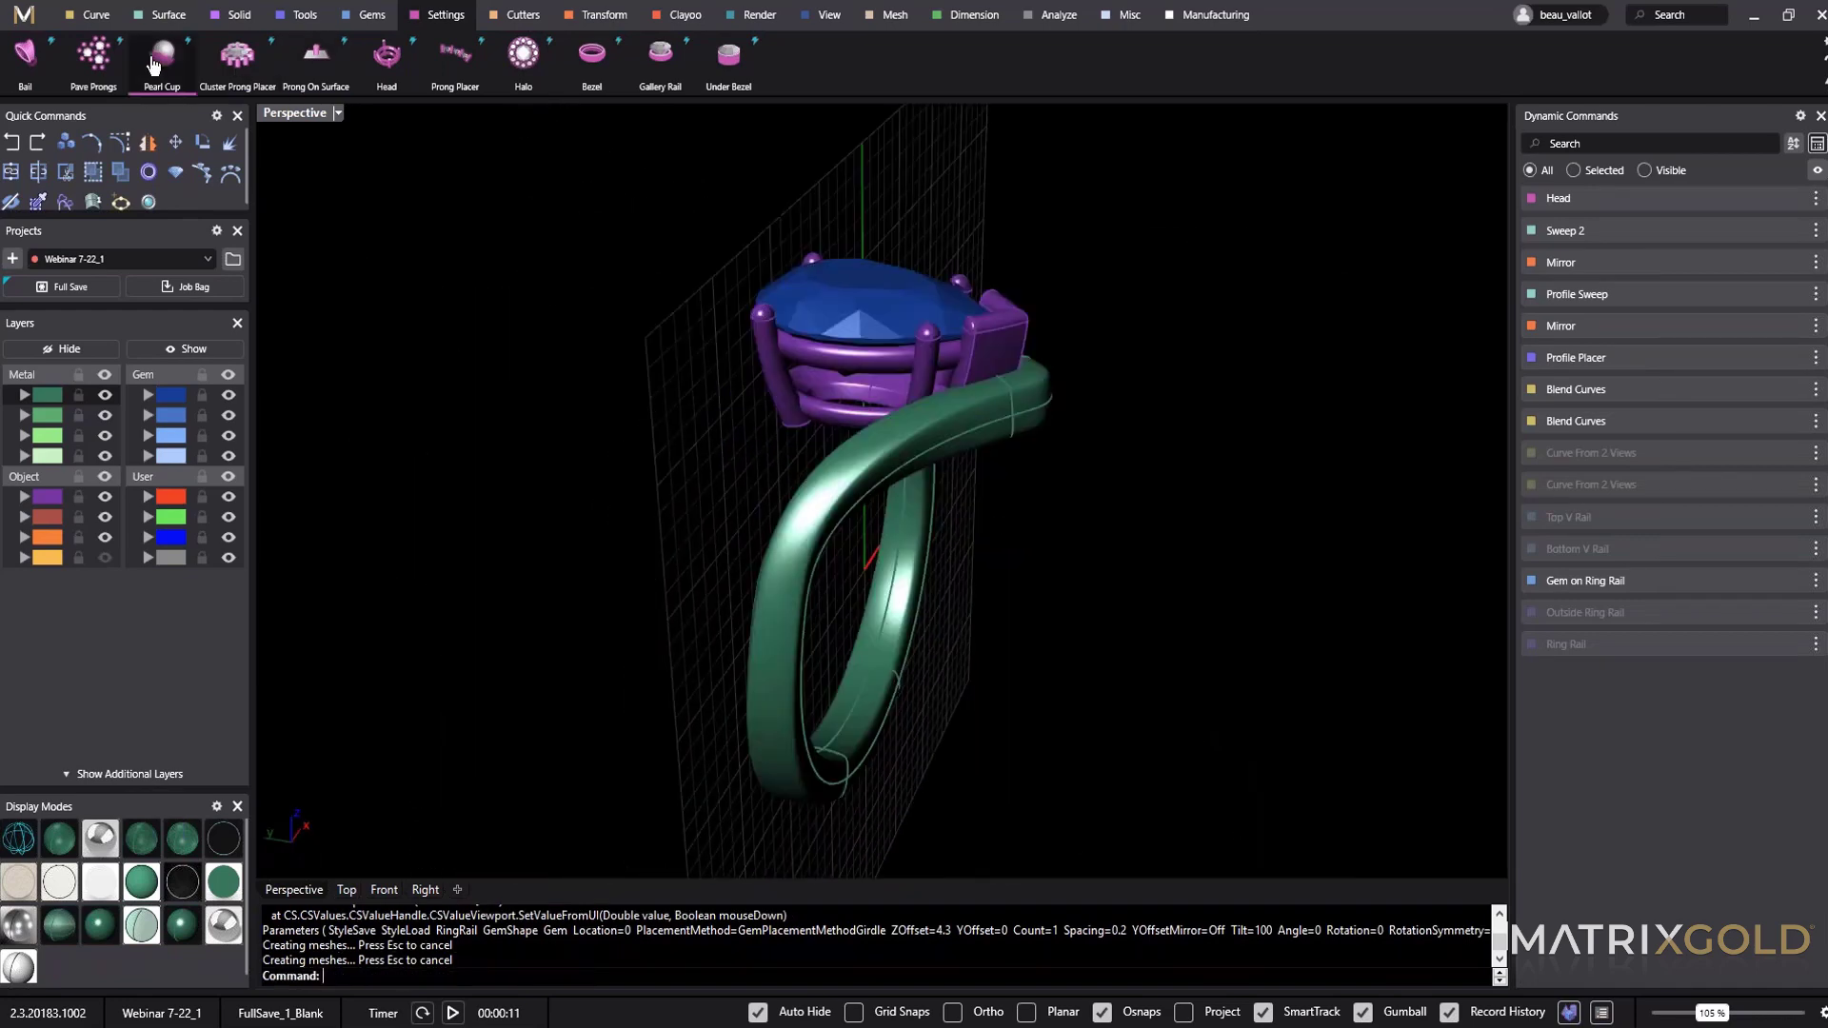
Extract a lengthwise isocurve at angle 90 from the upper surface of the shank.
click(95, 14)
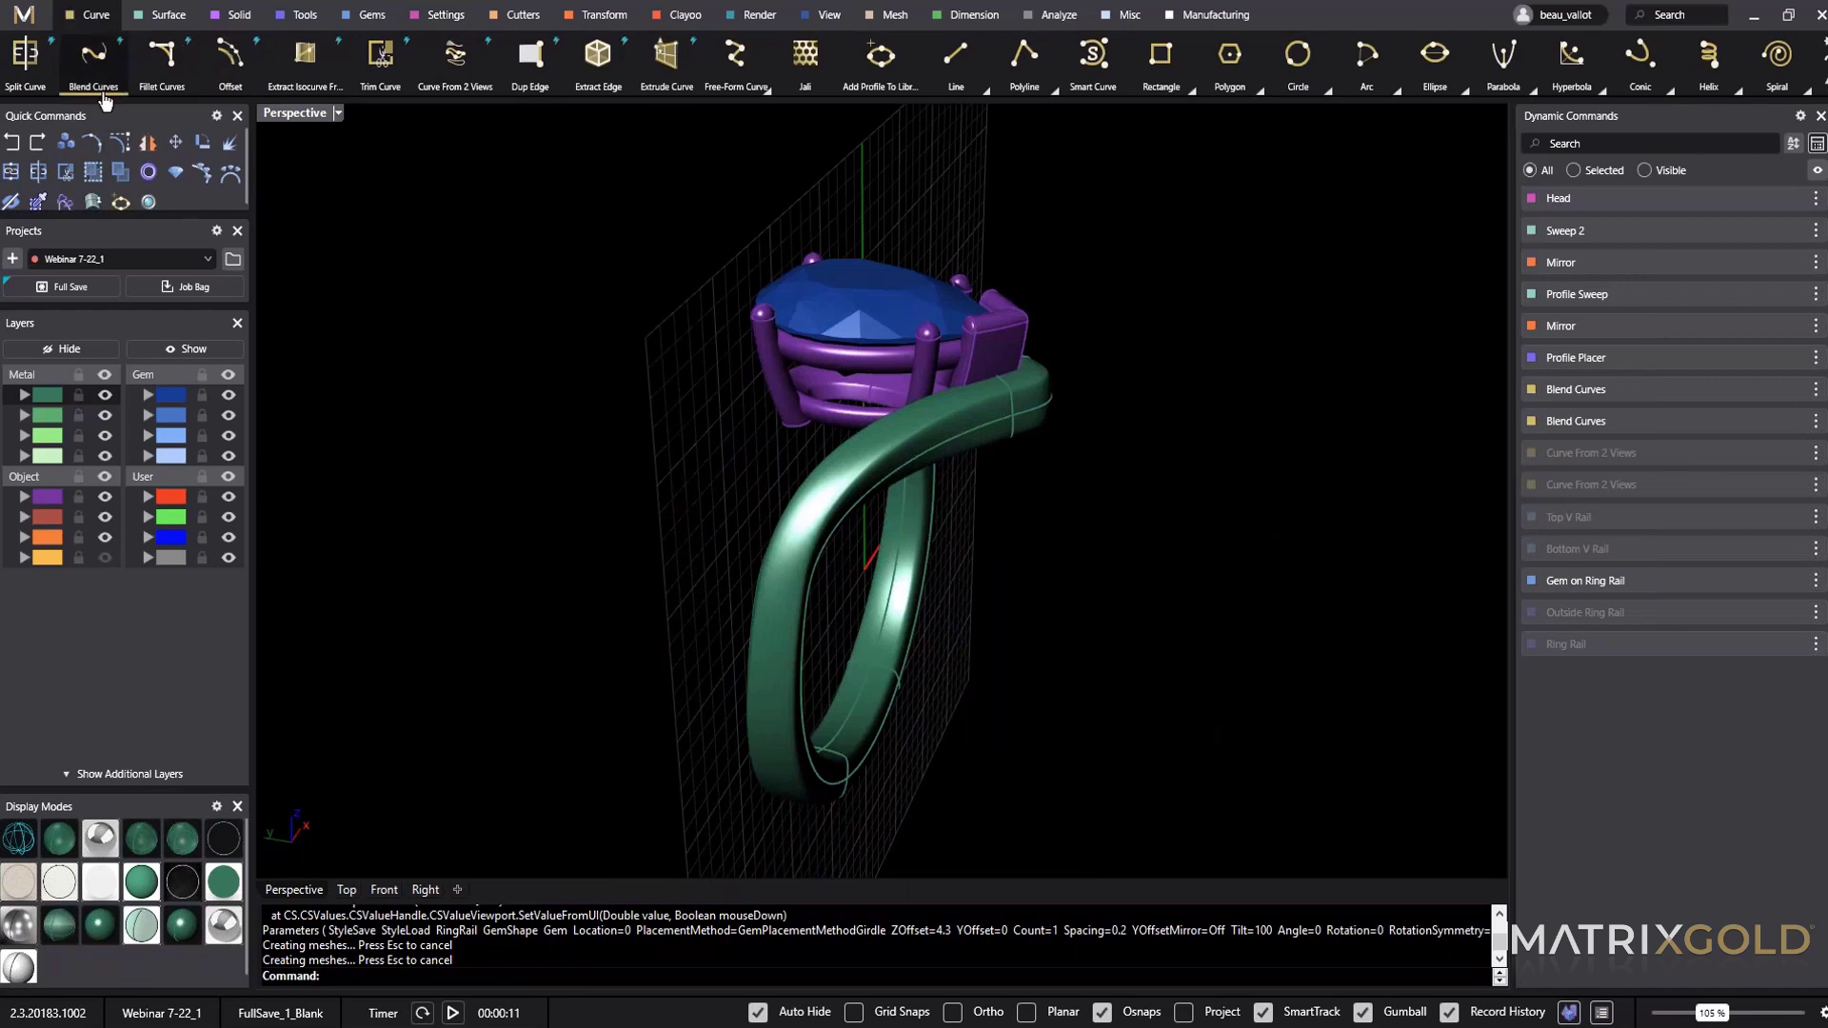
click(329, 76)
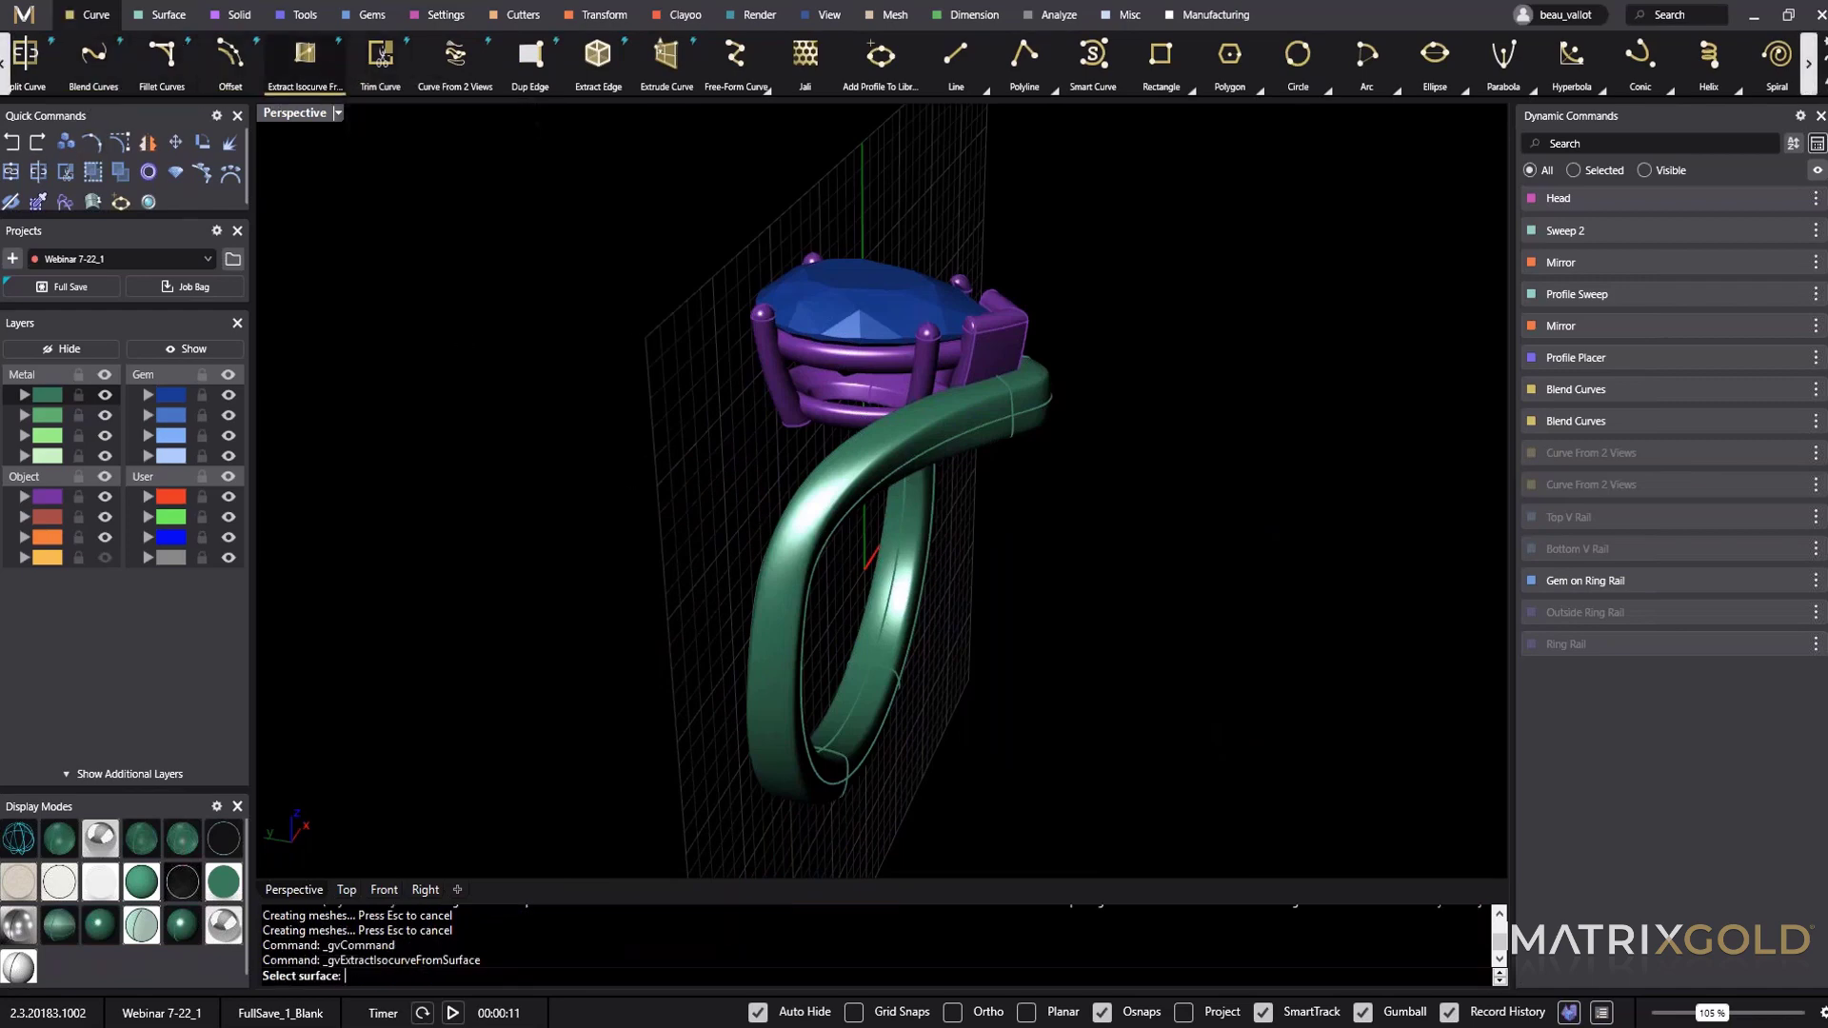
click(914, 432)
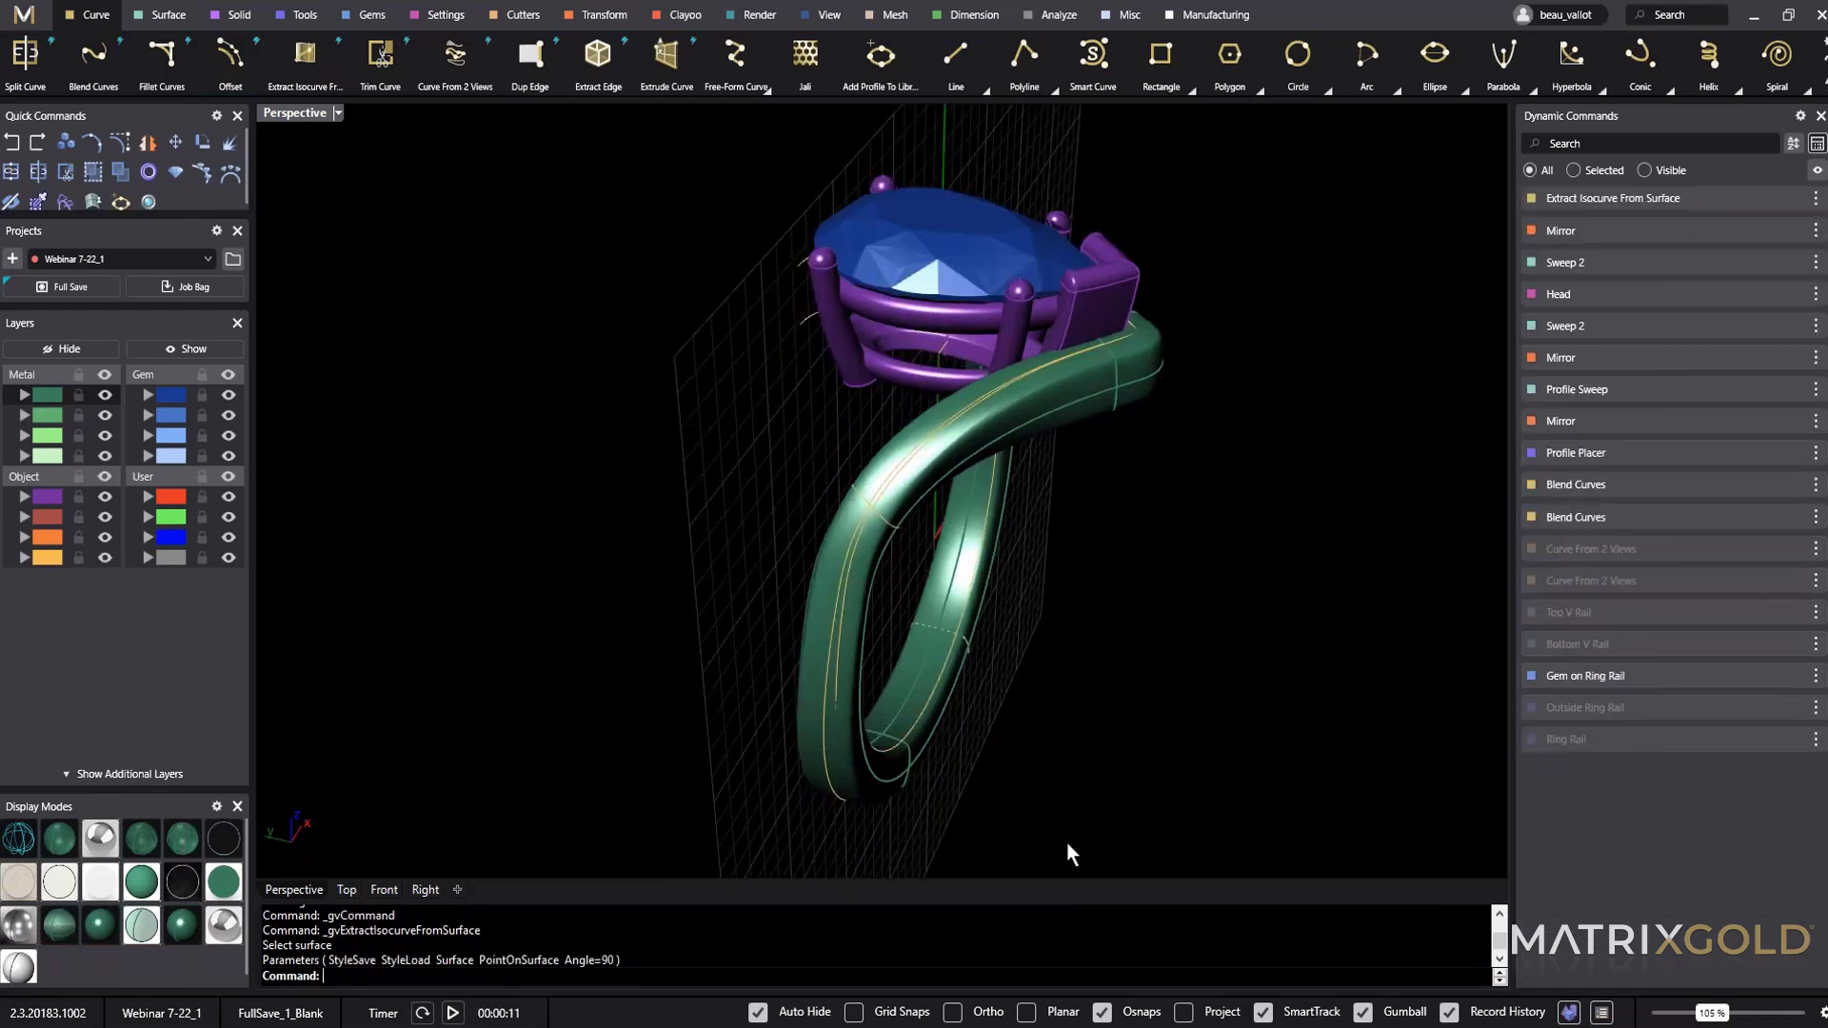
Run Gems On Curve along the isocurve extracted on top of the shank, with round diamonds.
scroll(824, 614, up, 8)
click(824, 612)
click(904, 629)
right_drag(1306, 504, 1166, 419)
scroll(1300, 617, down, 10)
scroll(1160, 348, up, 3)
scroll(682, 600, up, 5)
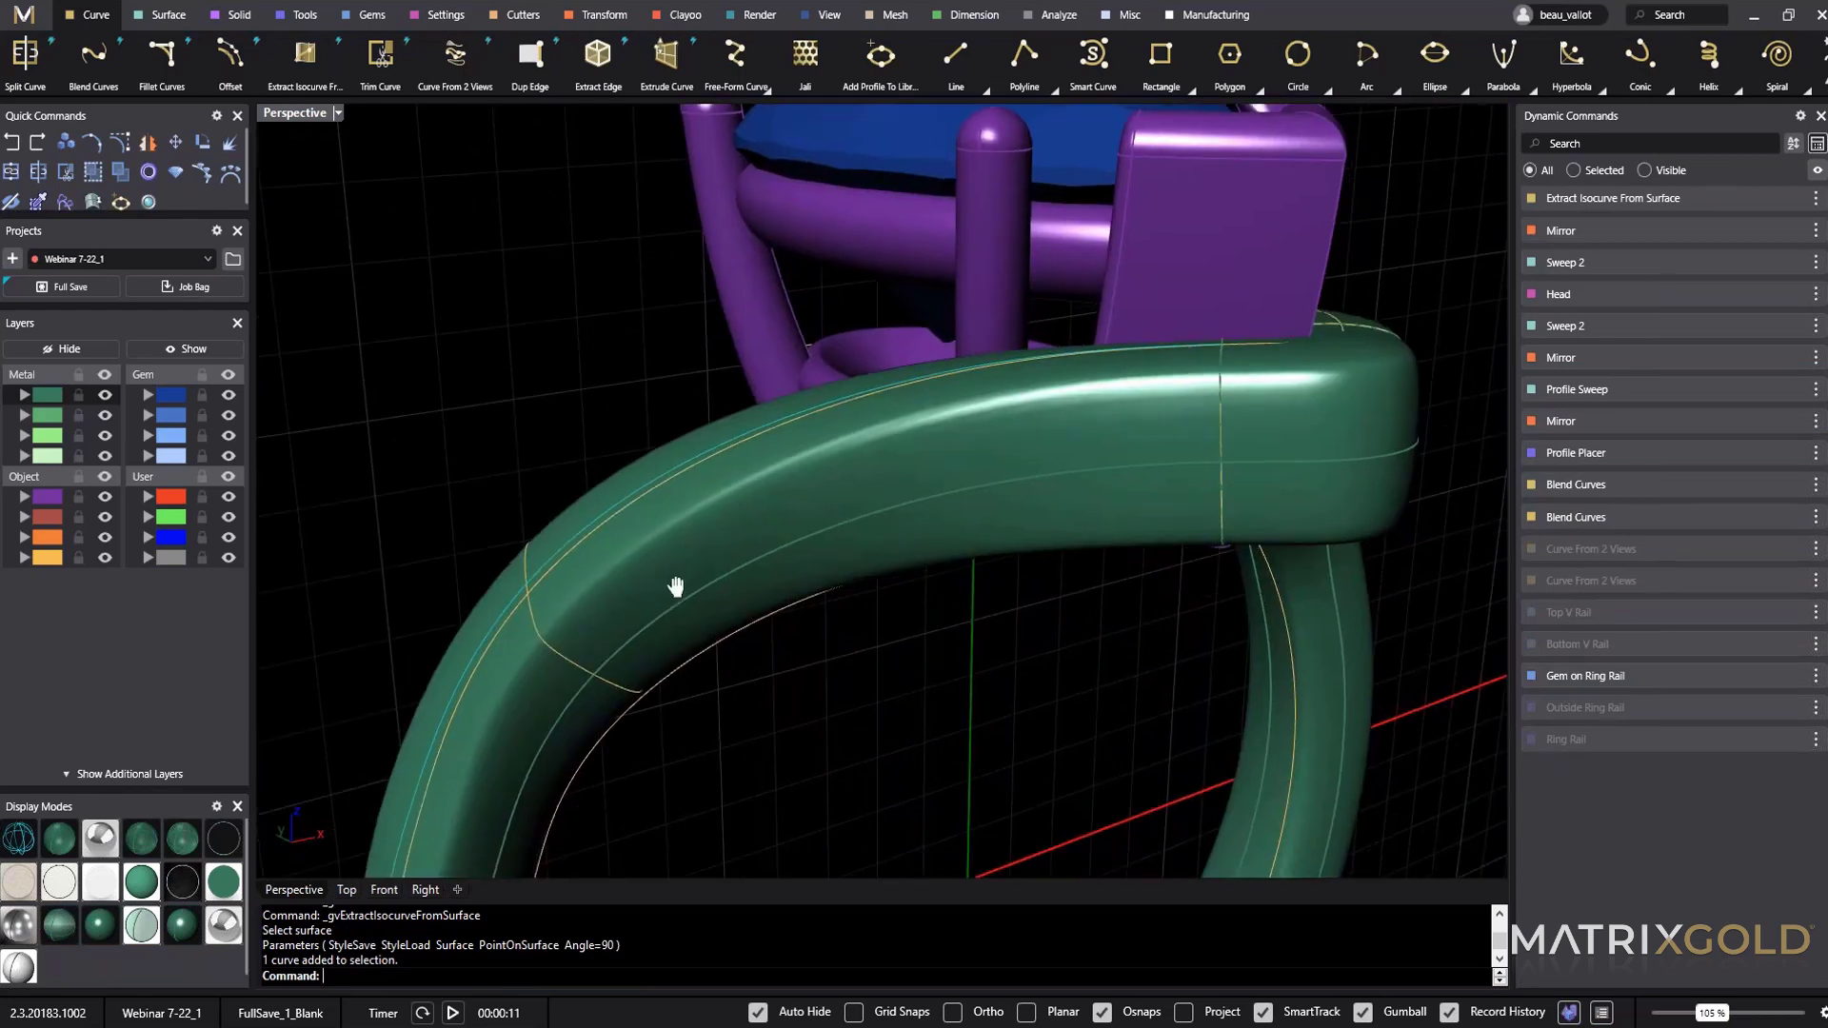
click(363, 15)
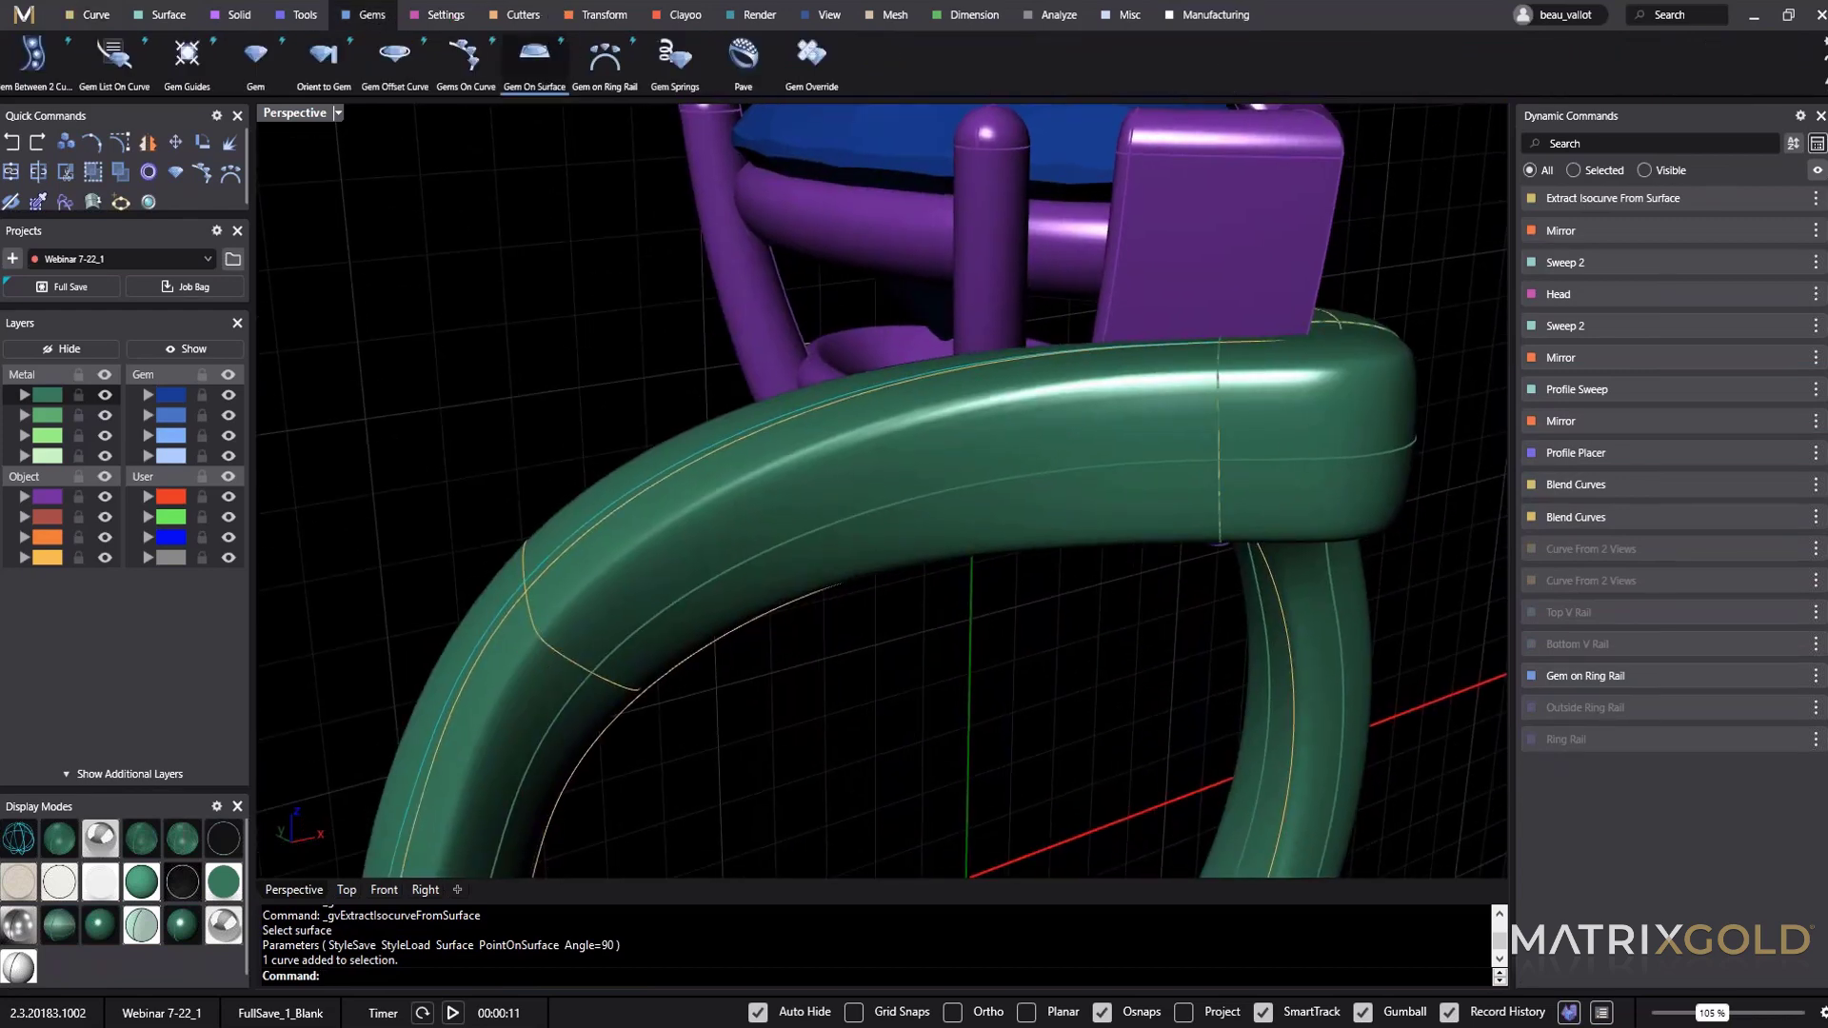
click(464, 76)
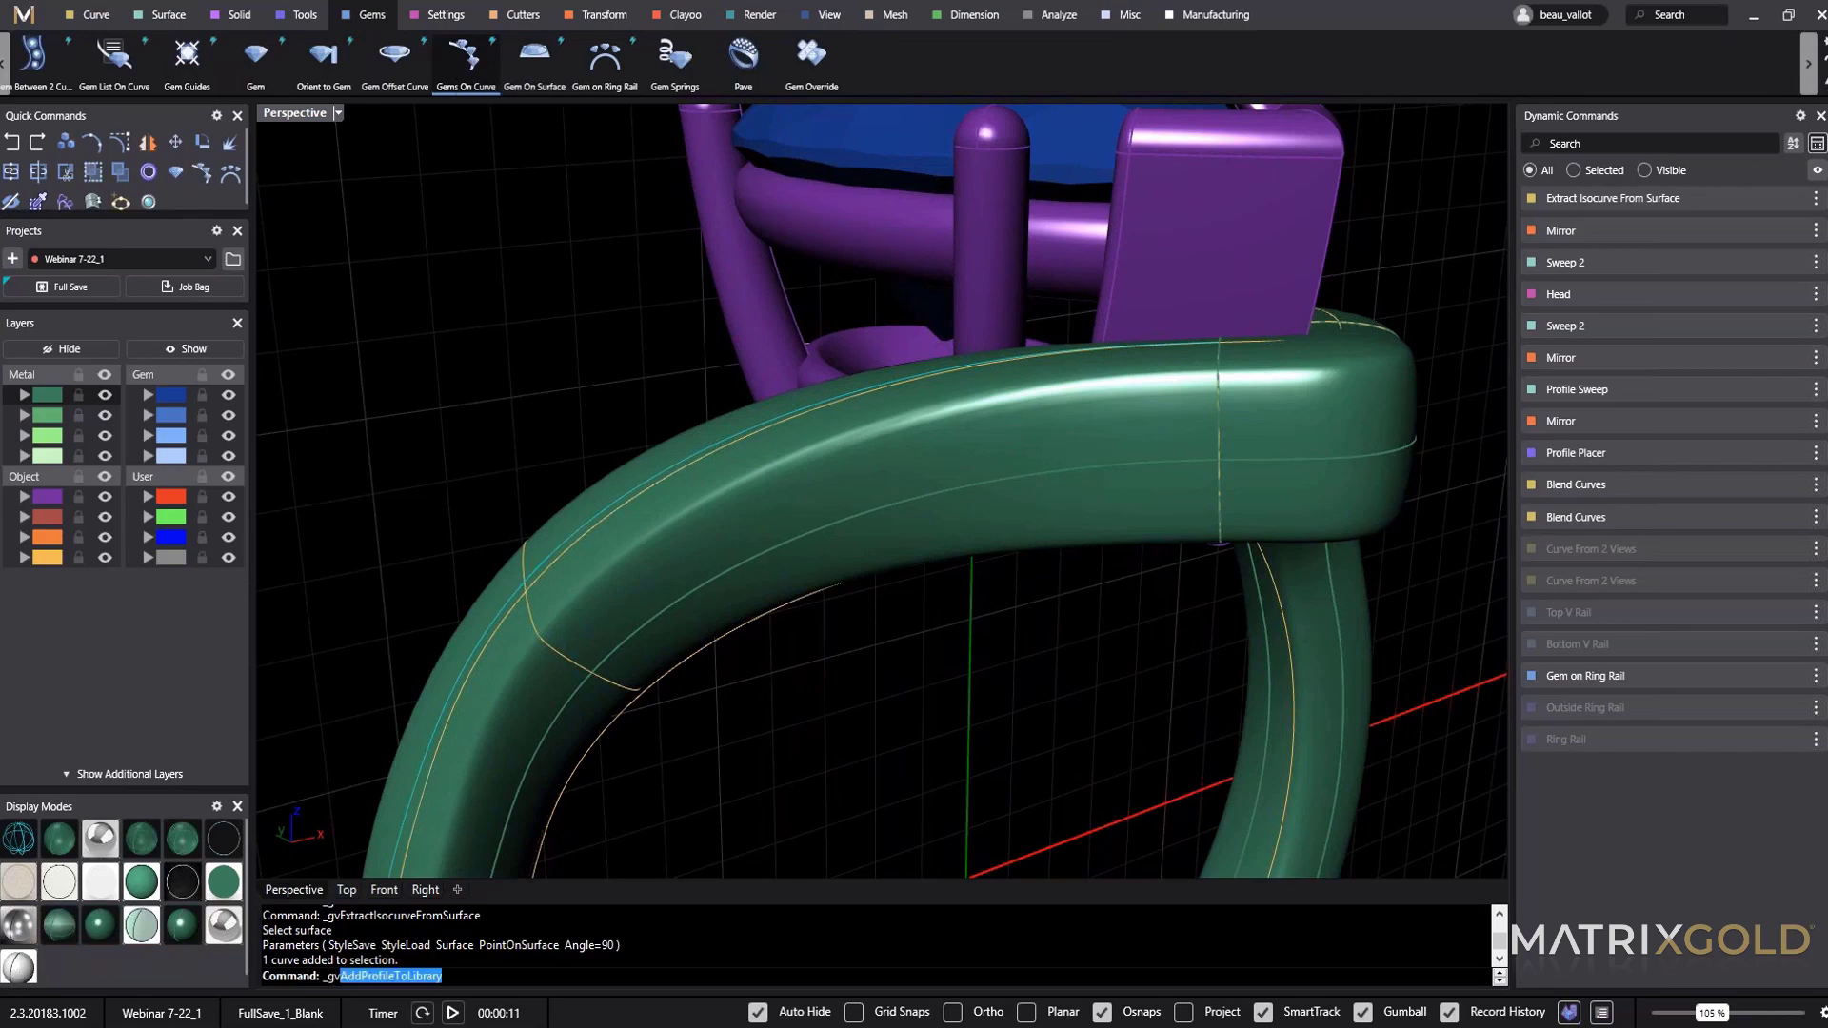
scroll(951, 685, down, 3)
right_drag(950, 685, 909, 710)
scroll(908, 711, down, 6)
Assign the shank surface as the target object for the gems on the curve.
click(1762, 246)
right_drag(1114, 731, 921, 647)
scroll(920, 638, up, 4)
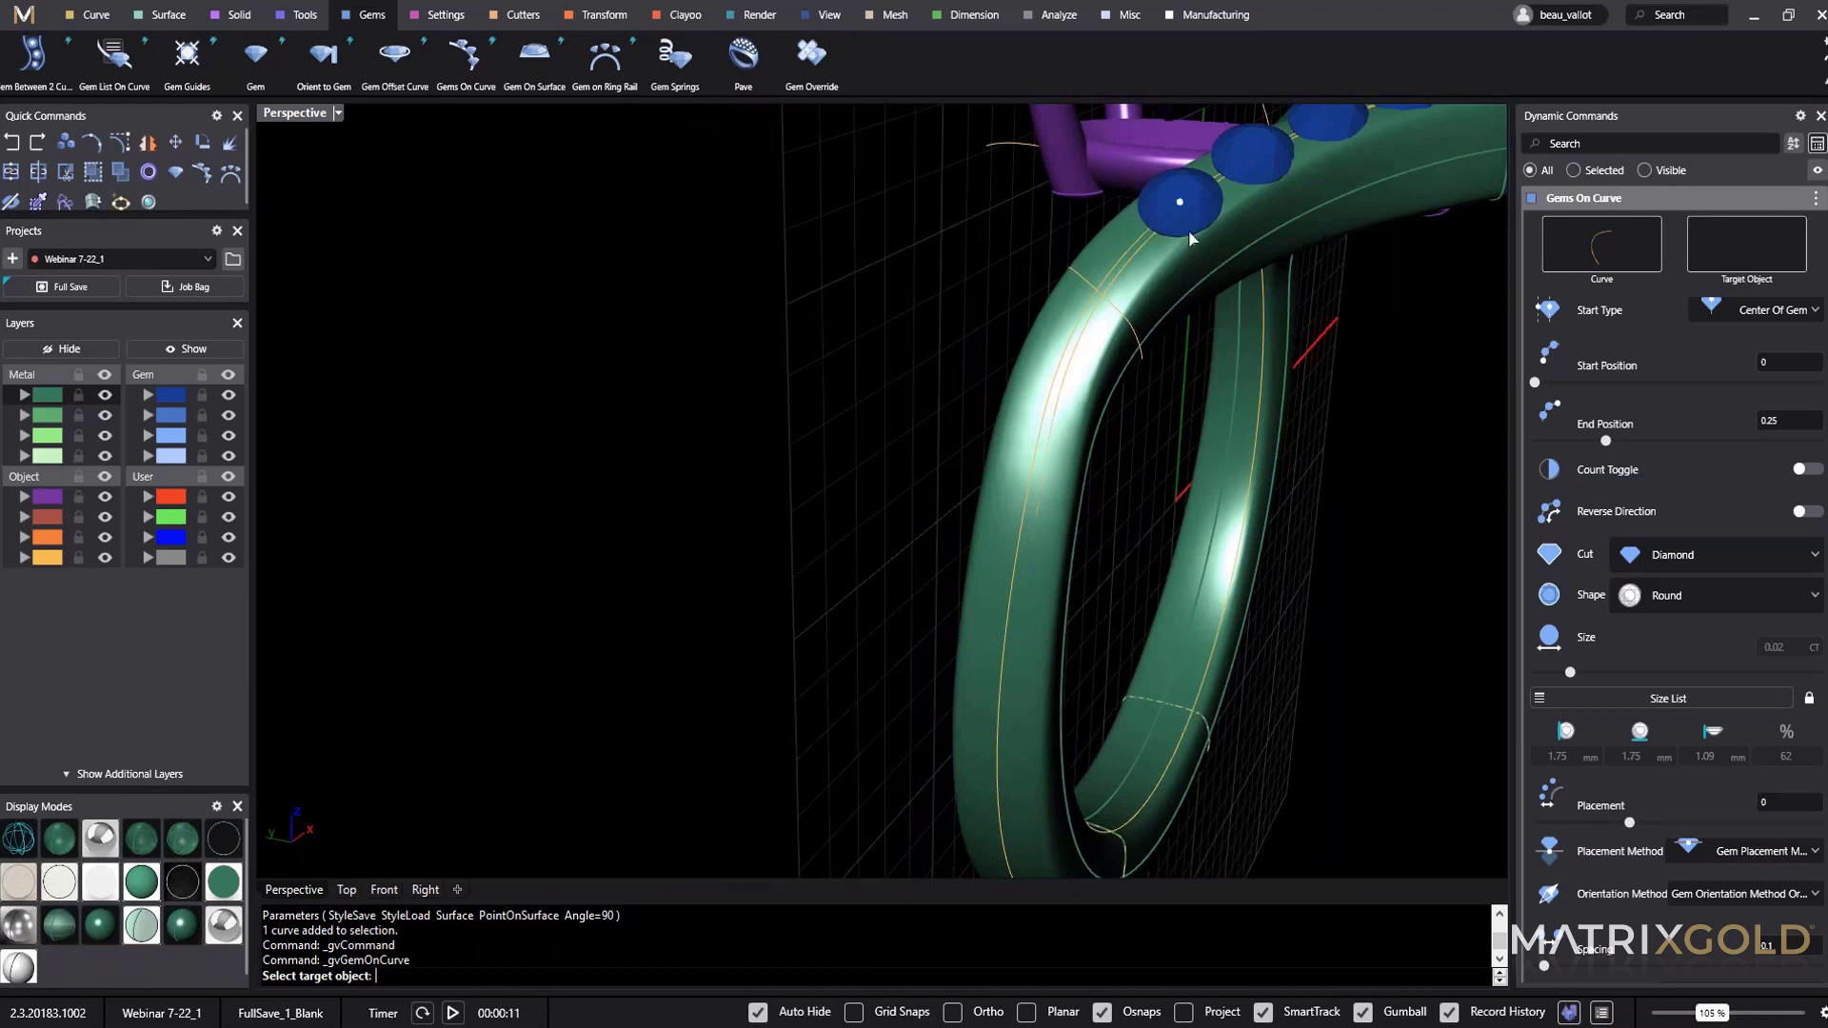
scroll(1209, 245, down, 5)
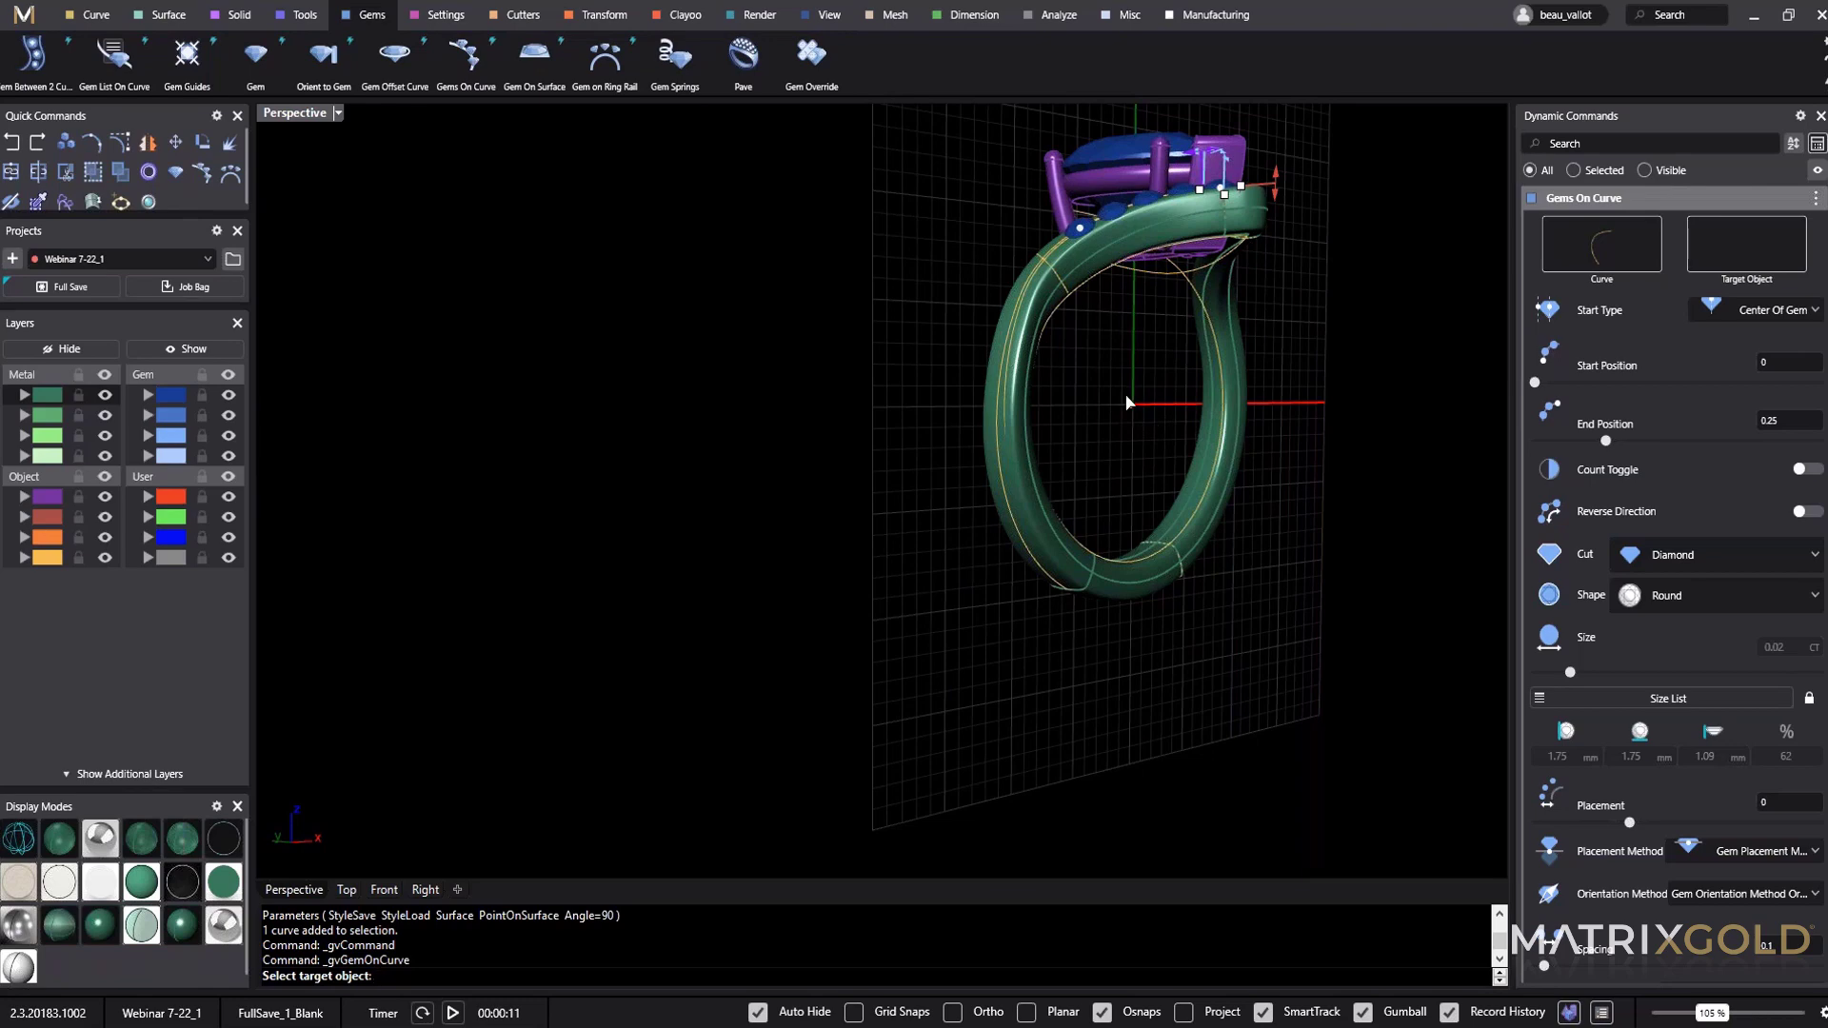
right_drag(1155, 407, 1273, 419)
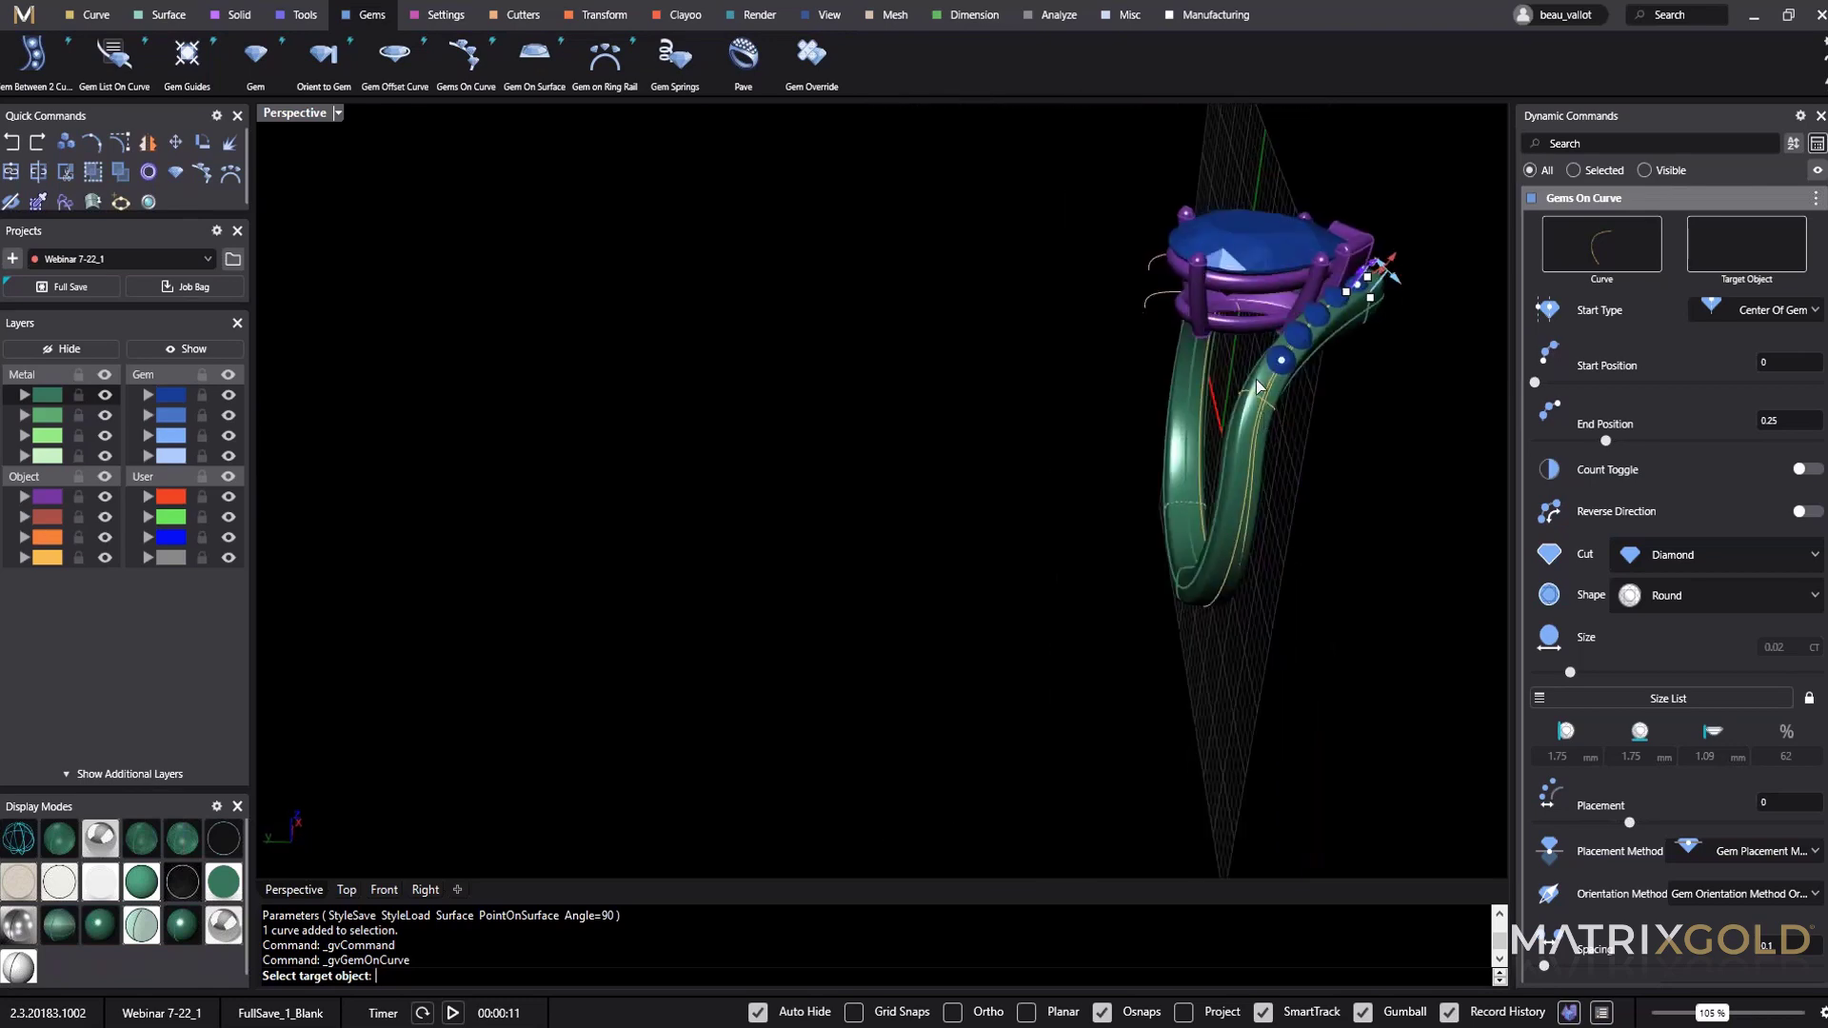
scroll(1275, 371, up, 2)
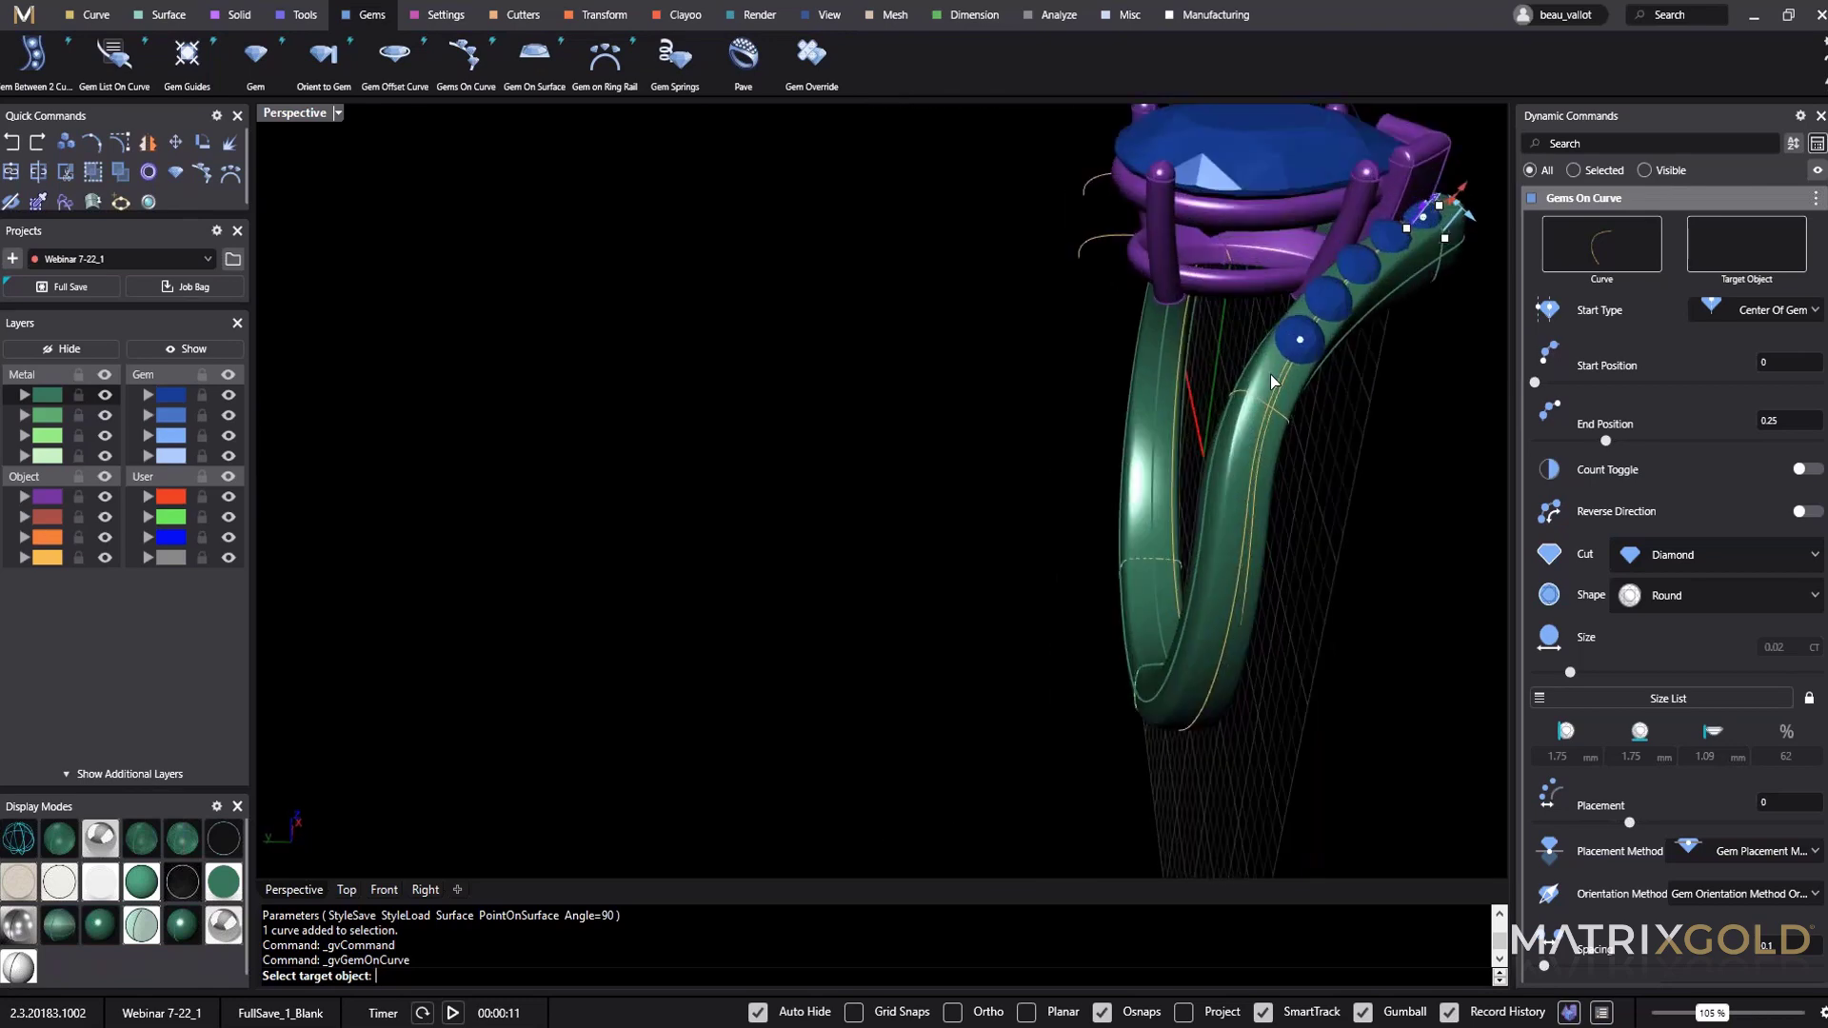
click(1271, 381)
Extend the gem row down the shank to end position 0.65 and set the gem size to 1.50 mm.
right_drag(1272, 381, 1083, 476)
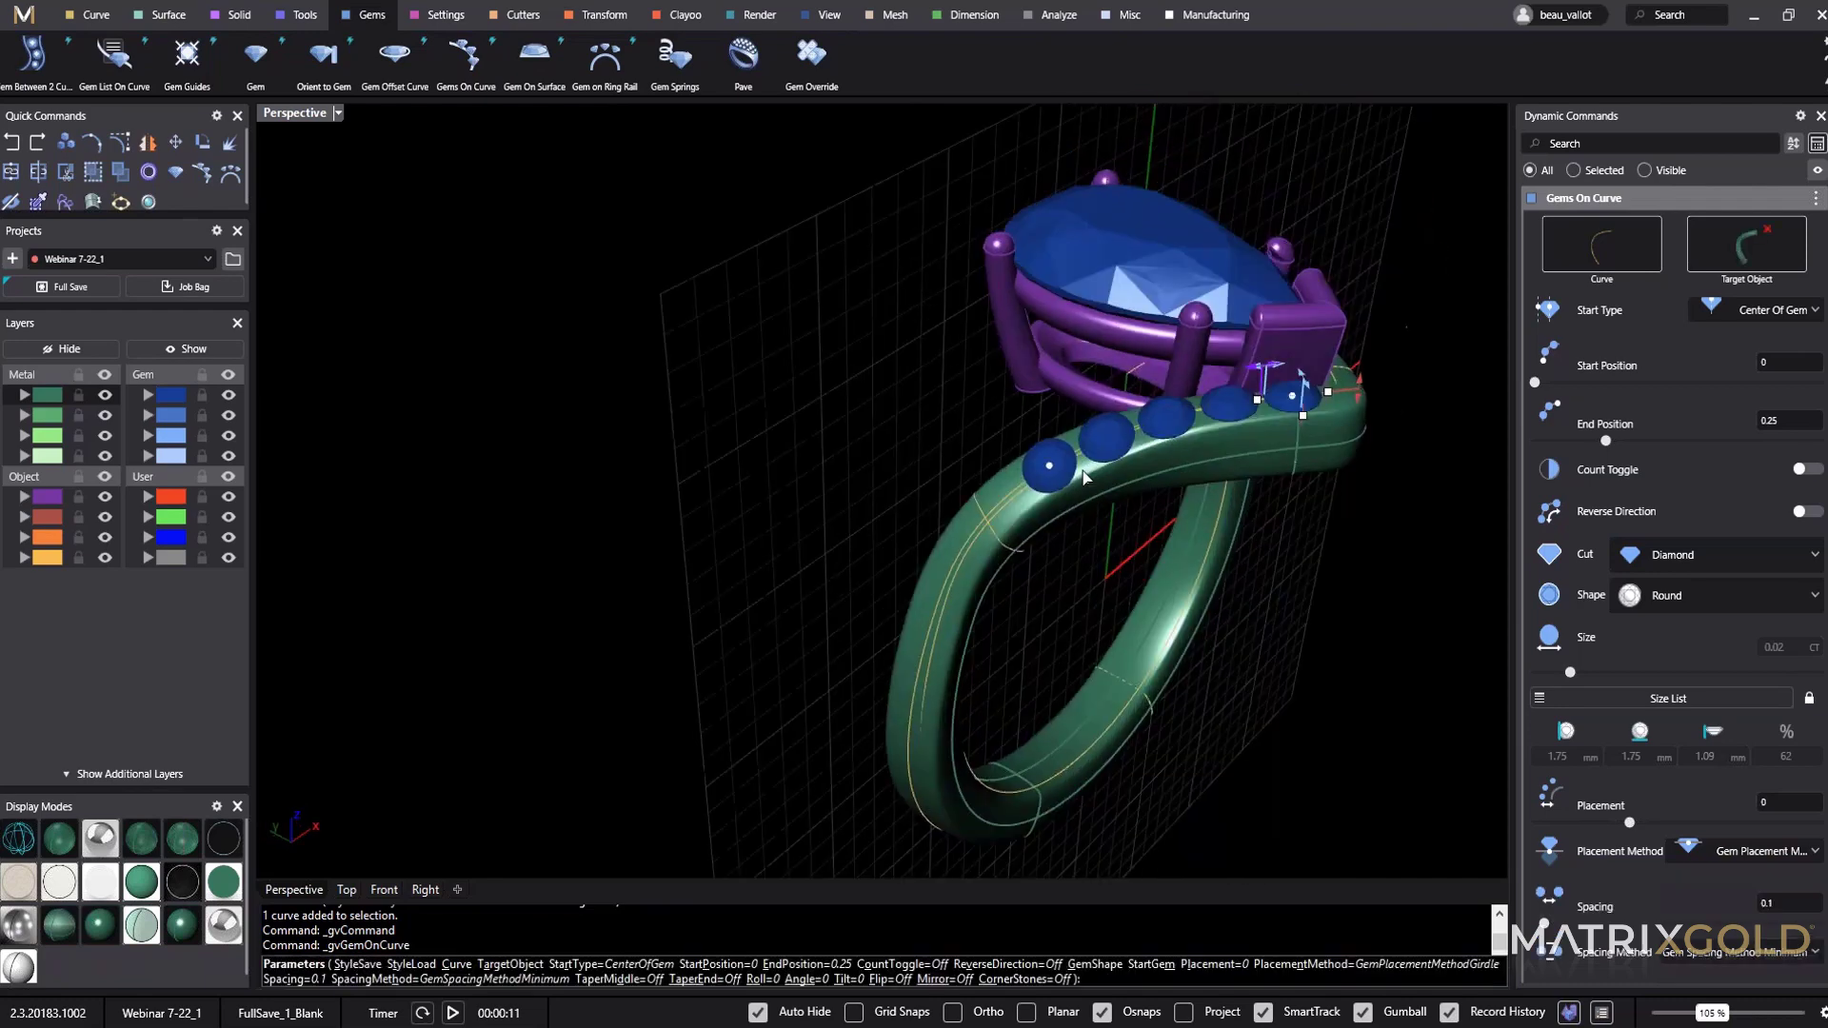
drag(1053, 474, 931, 757)
scroll(1296, 396, up, 5)
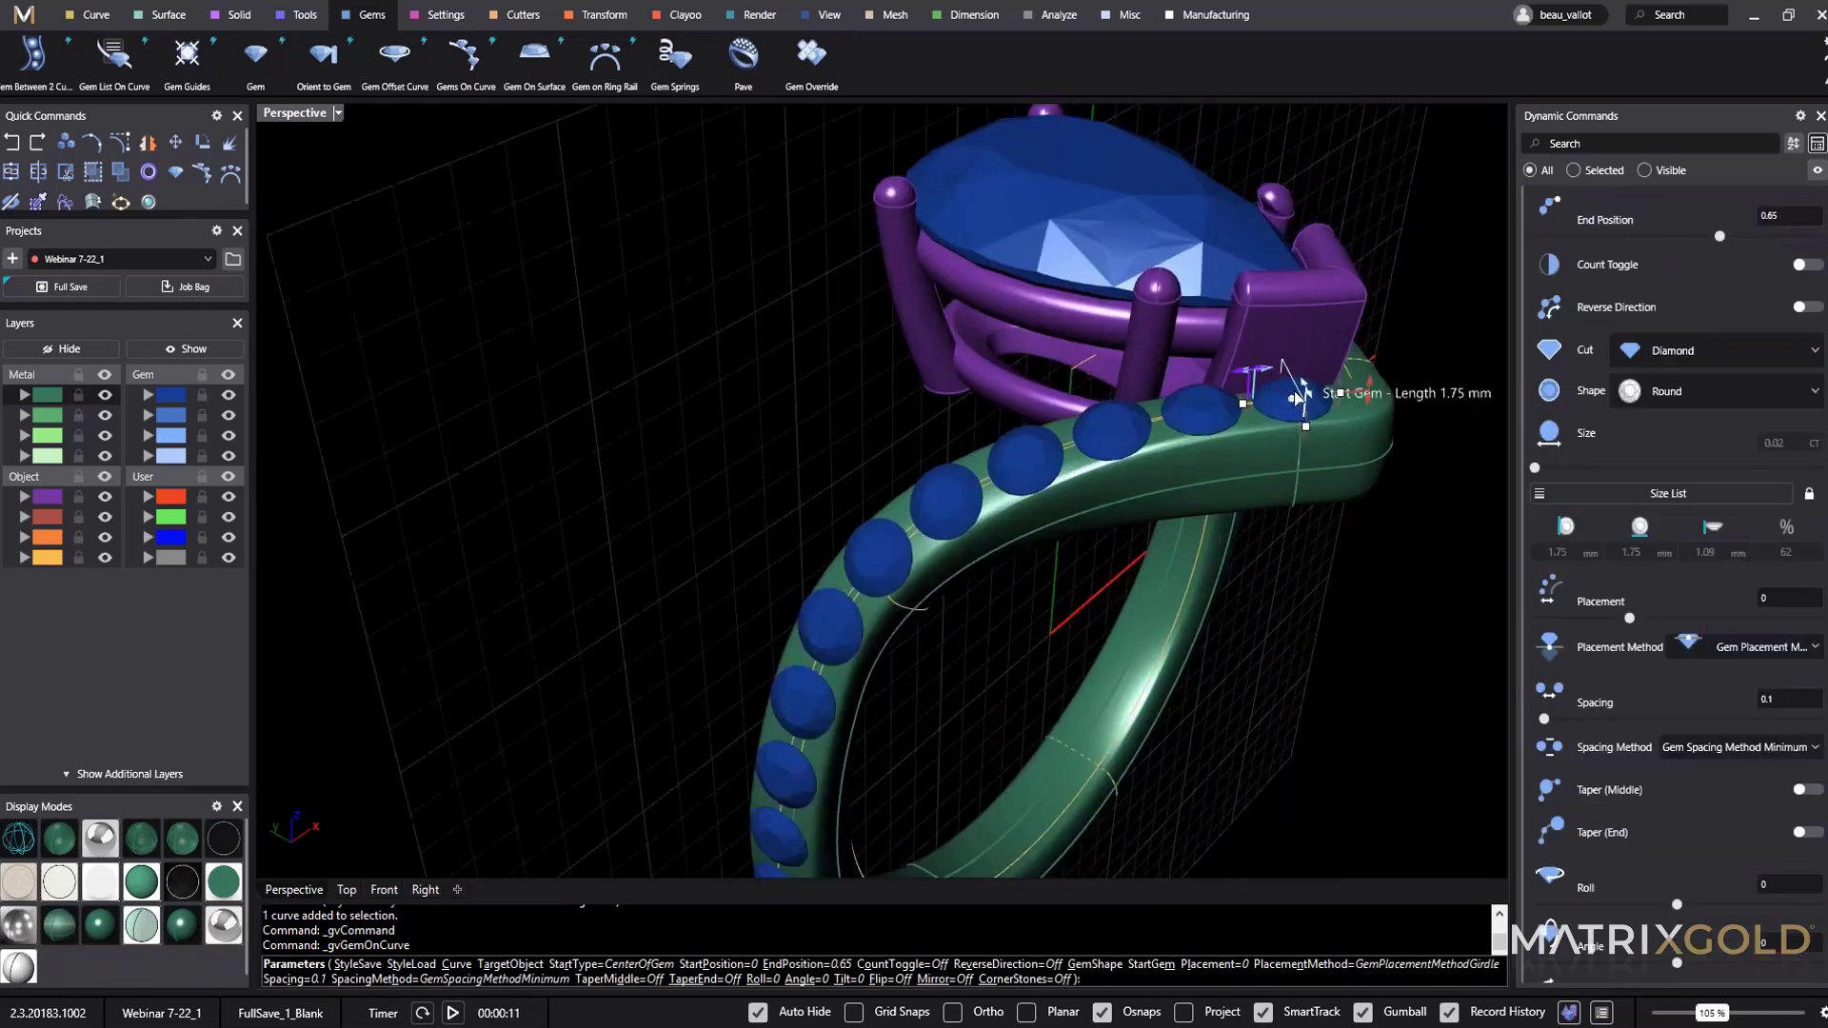
drag(1221, 389, 1241, 419)
Shift the first gem of the row toward the band's point, at start position 0.012.
scroll(1241, 419, down, 7)
right_drag(1240, 419, 1067, 446)
scroll(1077, 530, up, 4)
scroll(1077, 526, up, 3)
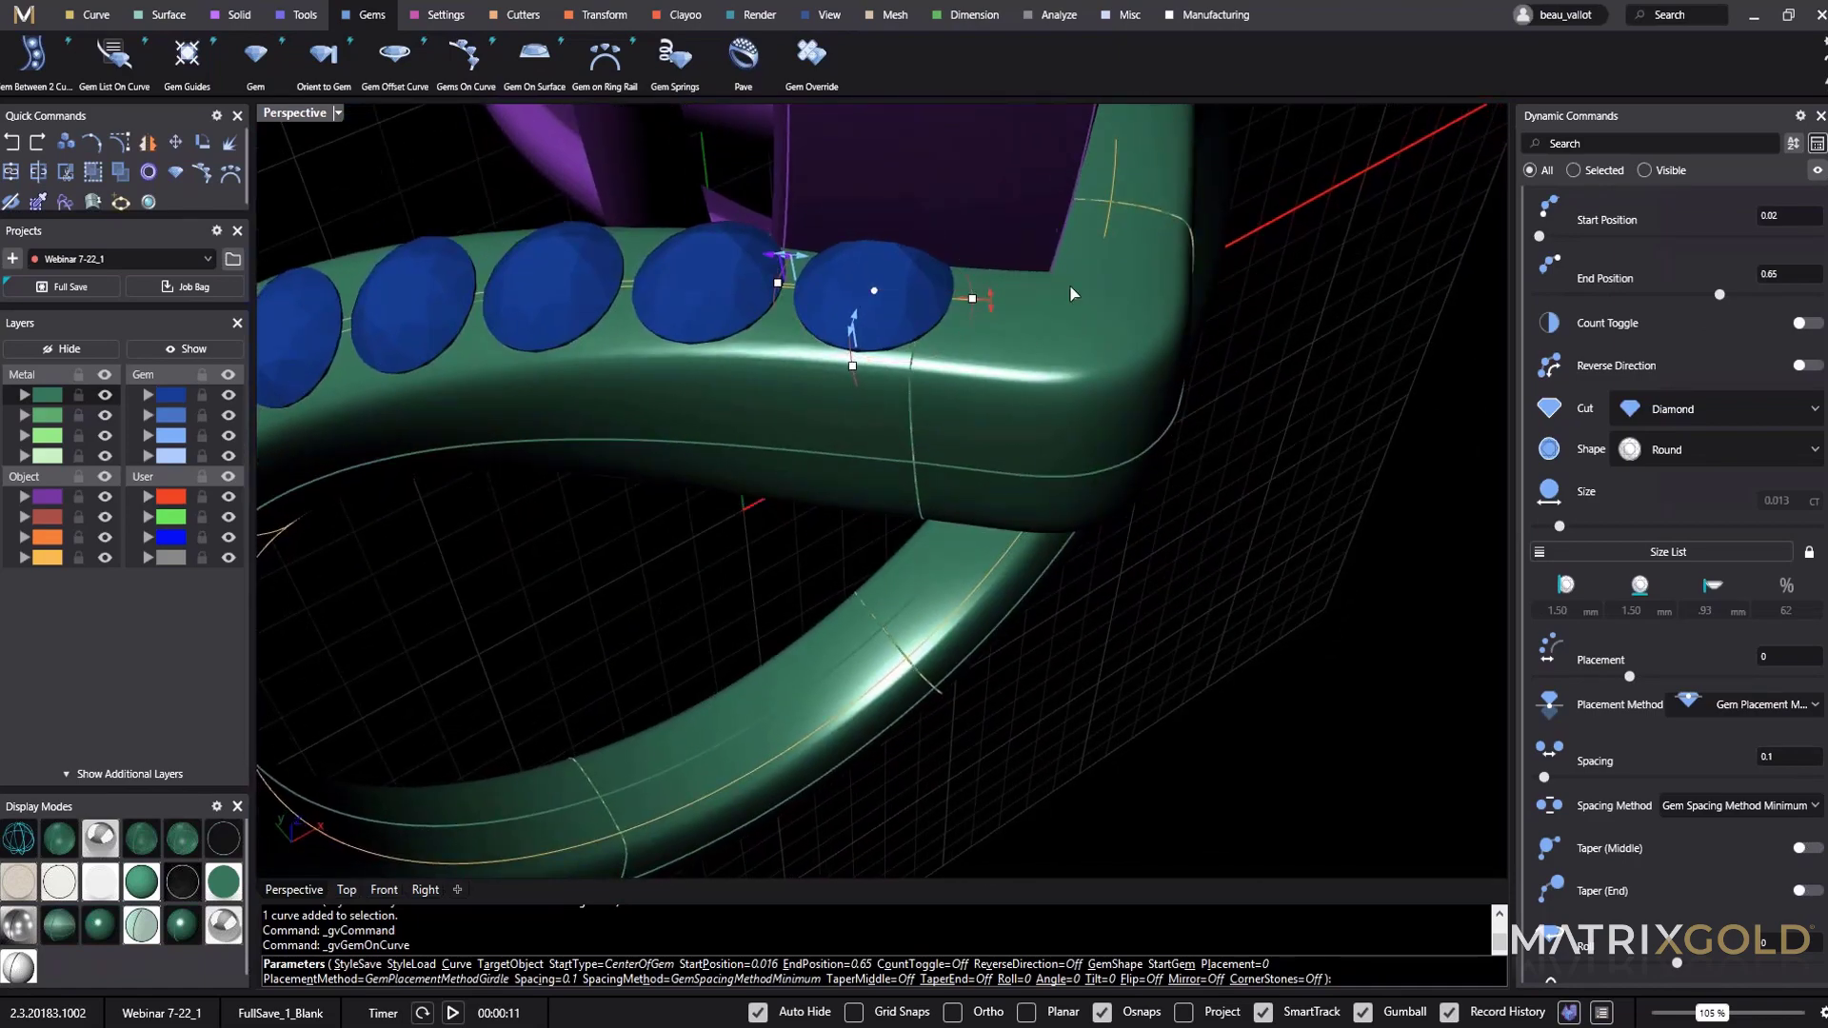
drag(875, 294, 888, 308)
scroll(883, 306, down, 8)
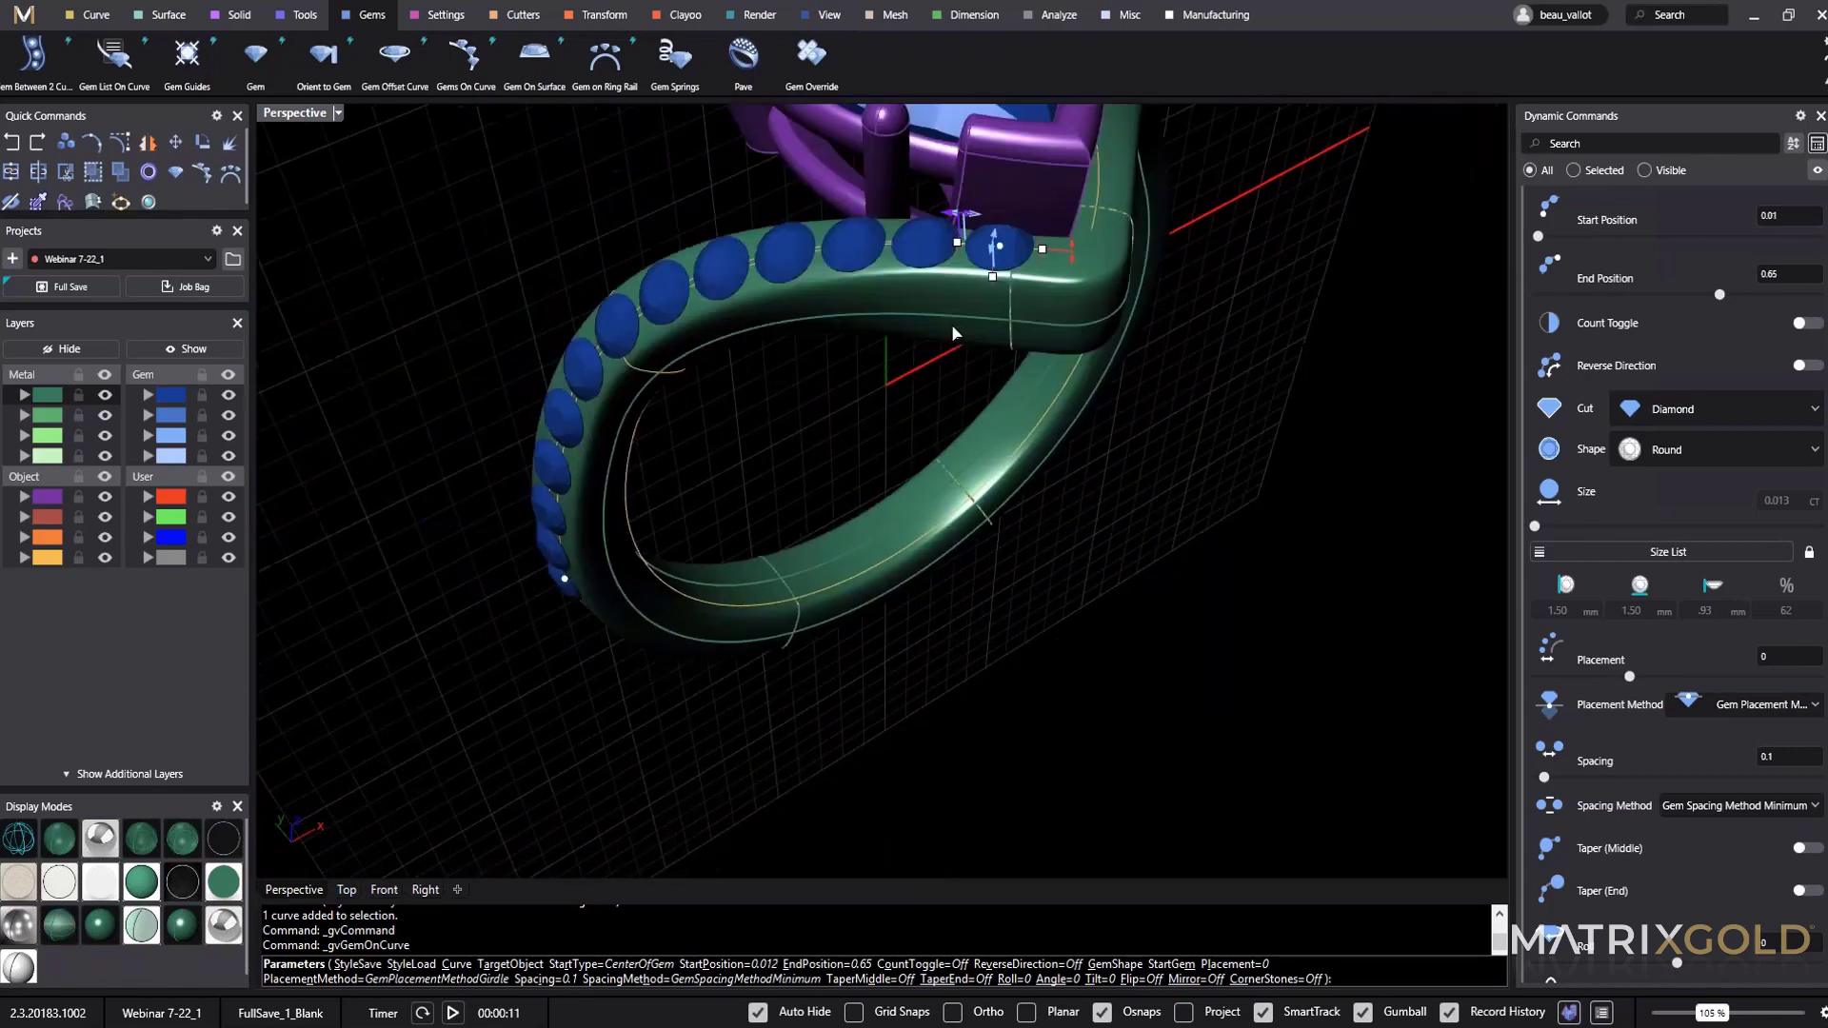
Set the gem spacing to 0.15 and the end position to 0.663, and finish the gem row.
scroll(838, 310, up, 12)
click(1014, 271)
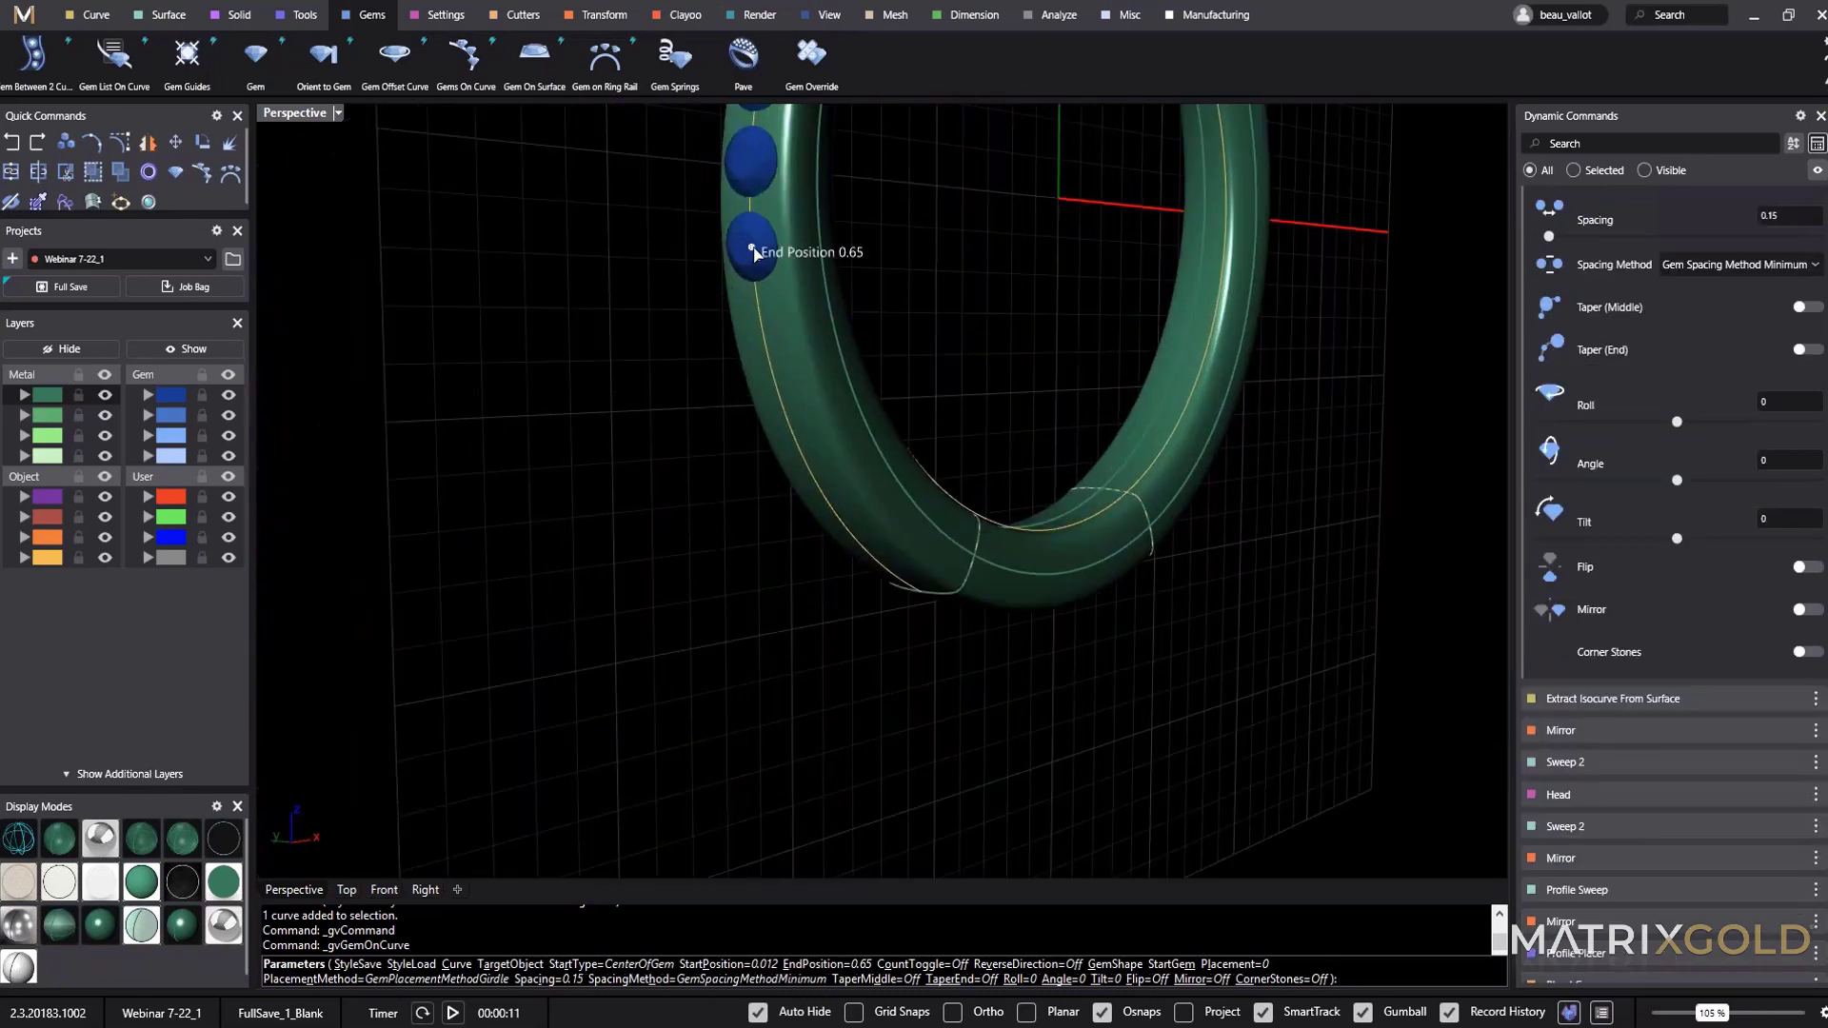
drag(753, 259, 752, 270)
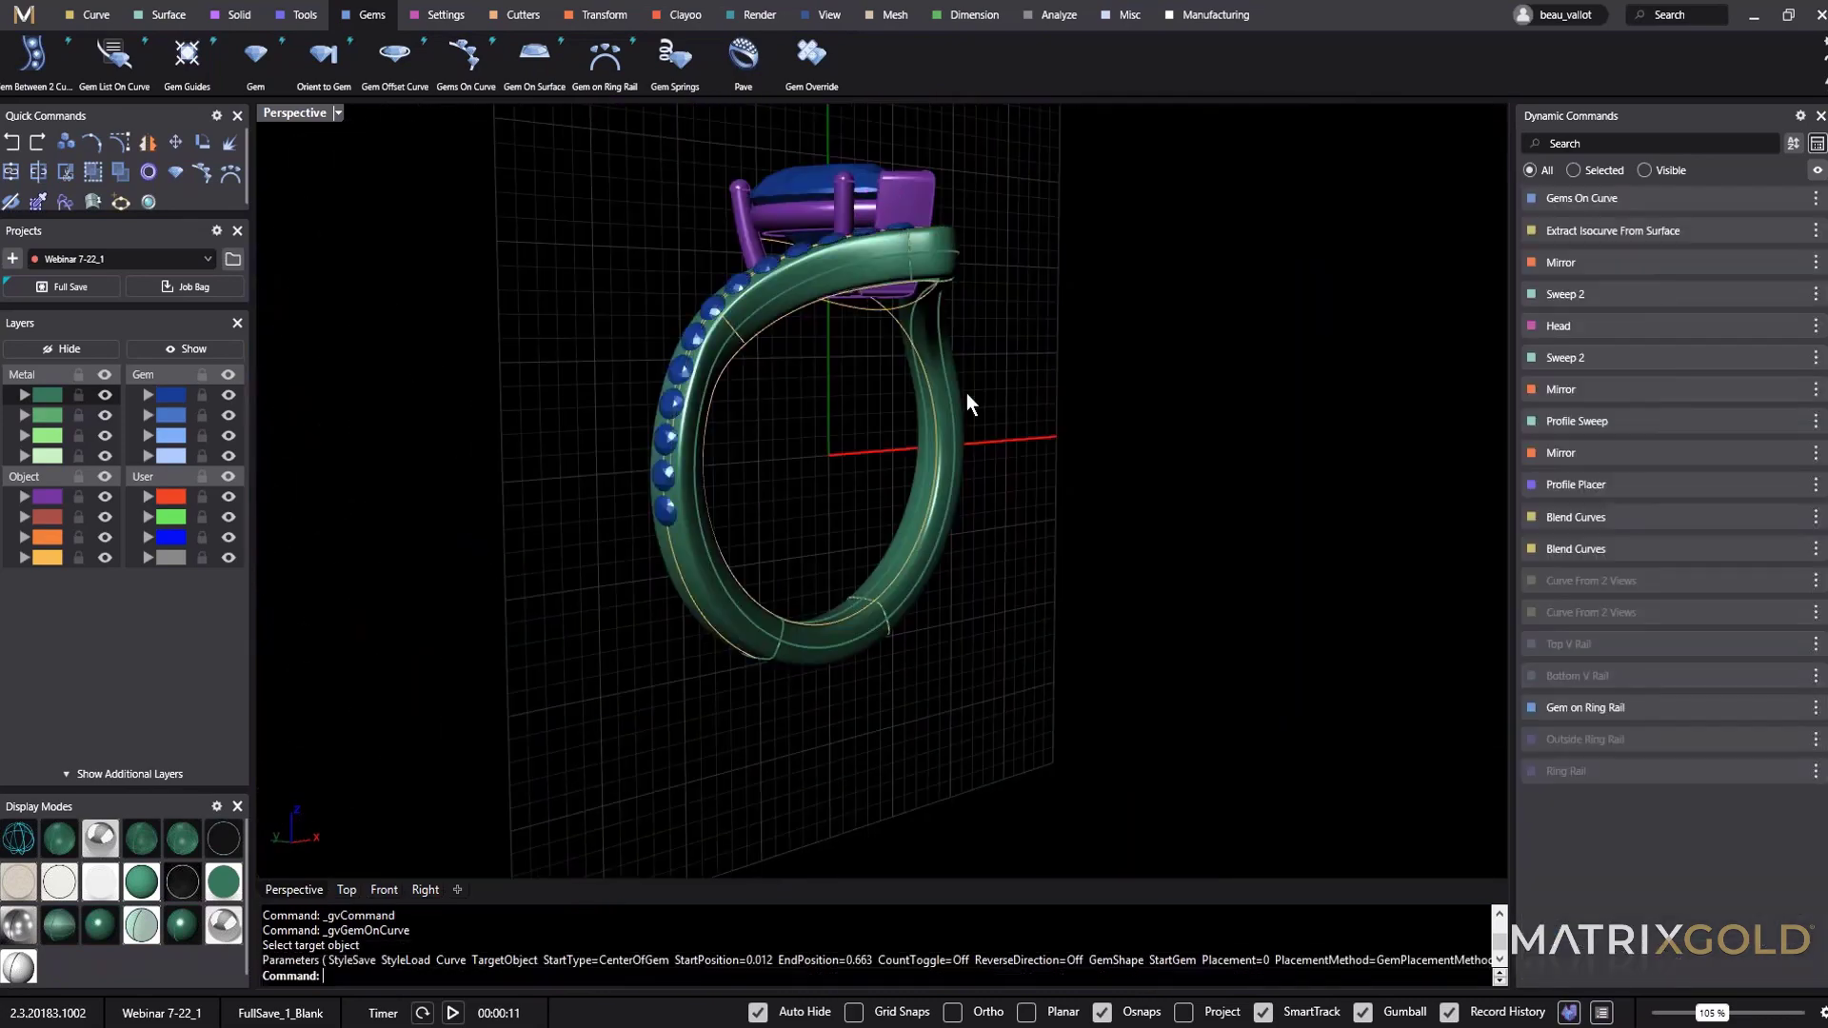
Mirror the finished gem row to the other half of the band with only Y Mirror enabled.
right_drag(967, 393, 809, 521)
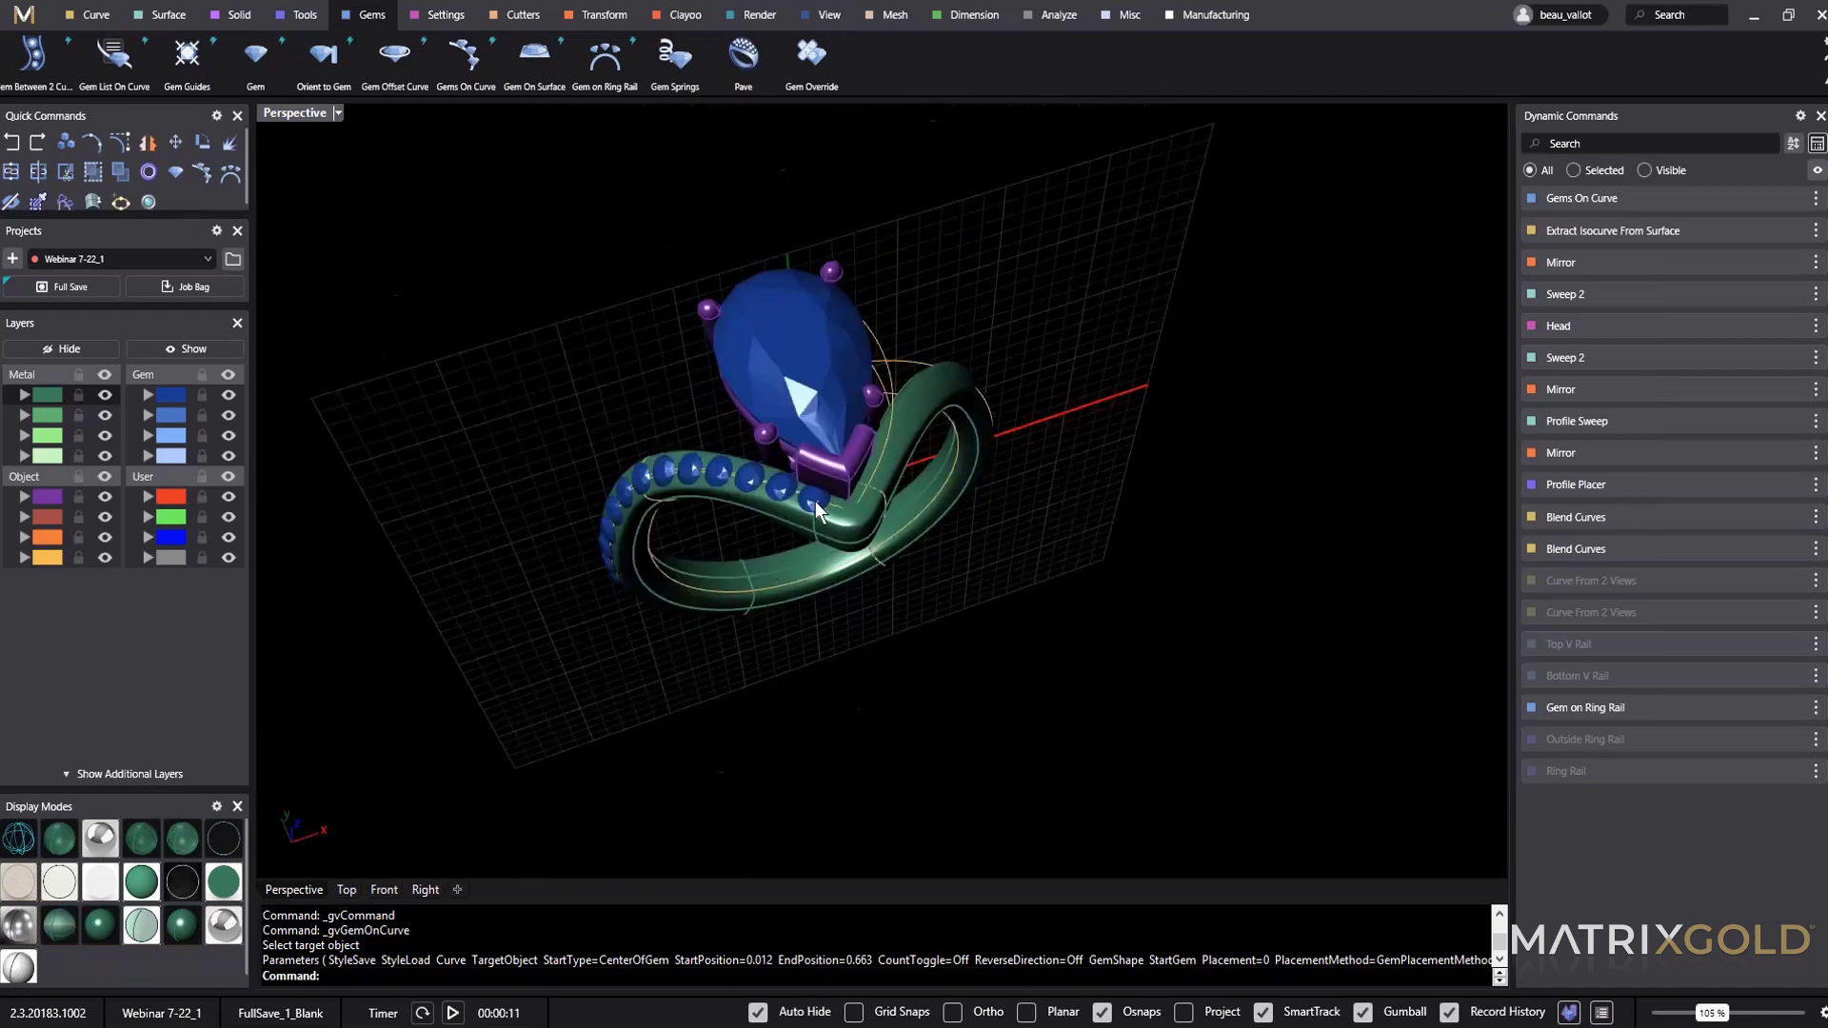
click(815, 494)
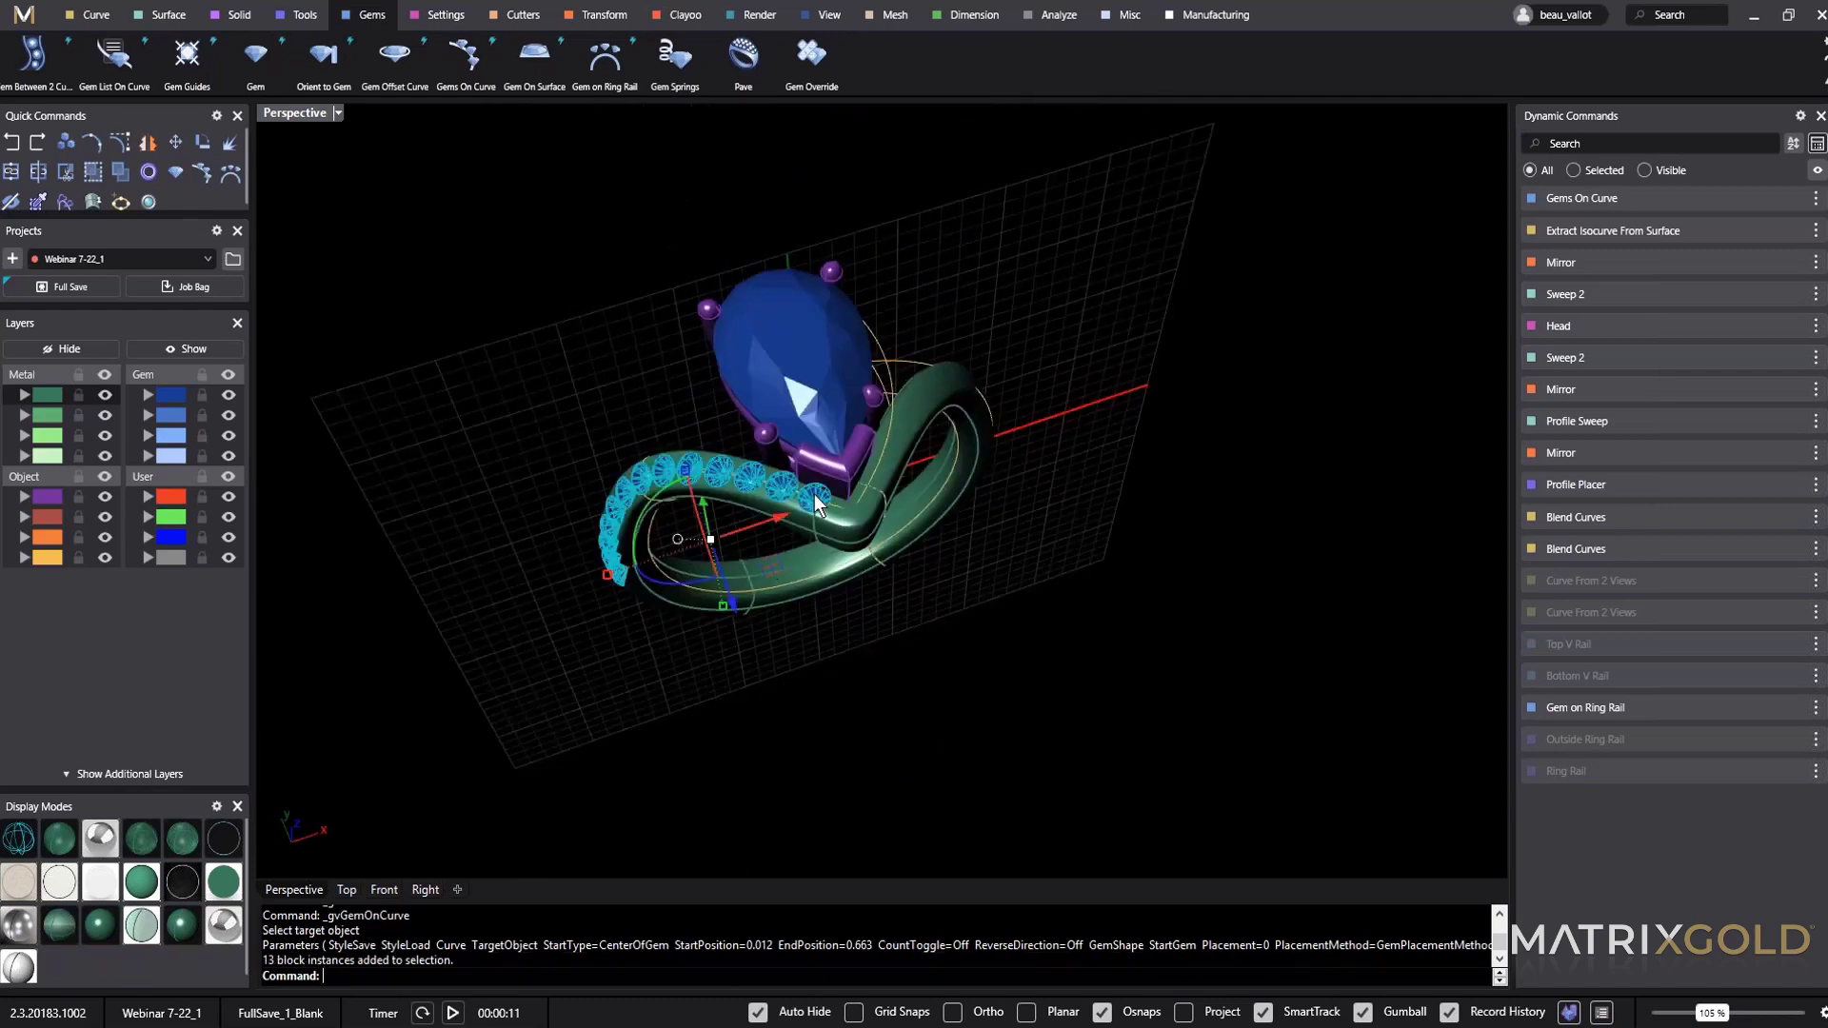
click(620, 21)
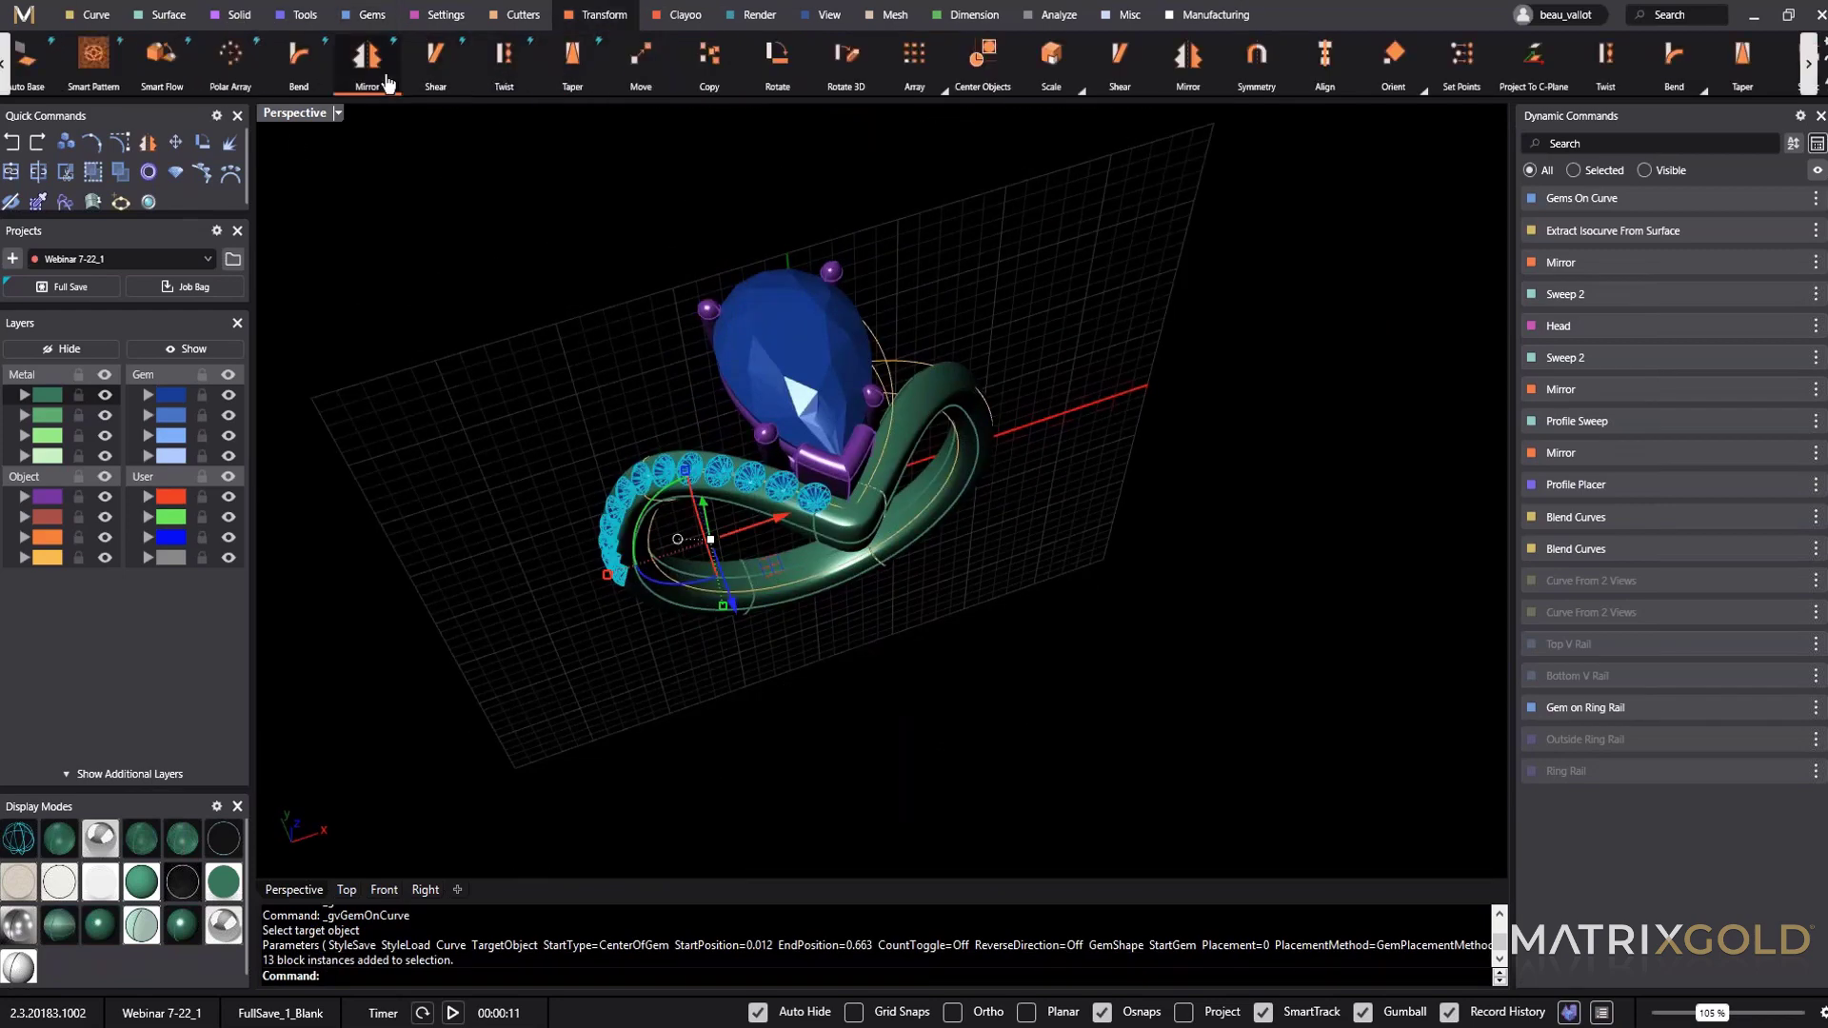
click(366, 55)
key(Escape)
right_drag(1106, 680, 995, 610)
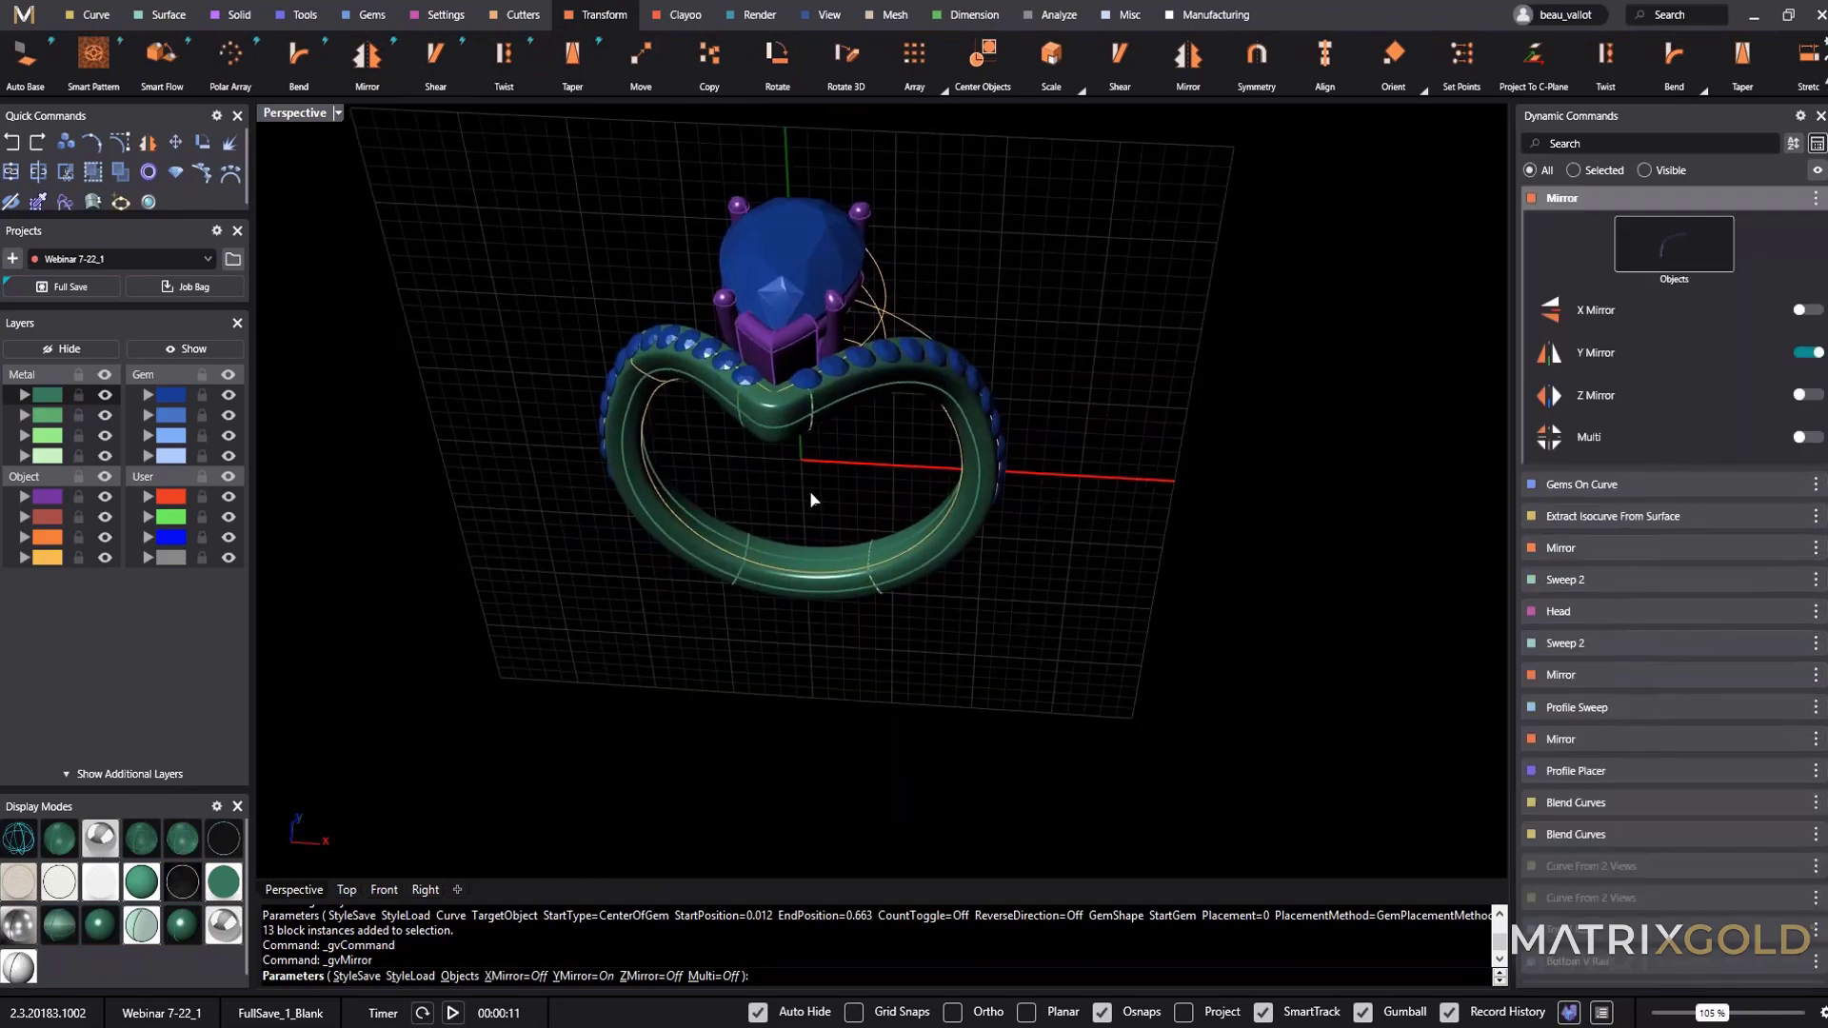
right_click(809, 494)
Place a round gem on the pointed centre piece of the band with Gem On Surface.
scroll(808, 493, up, 5)
click(772, 339)
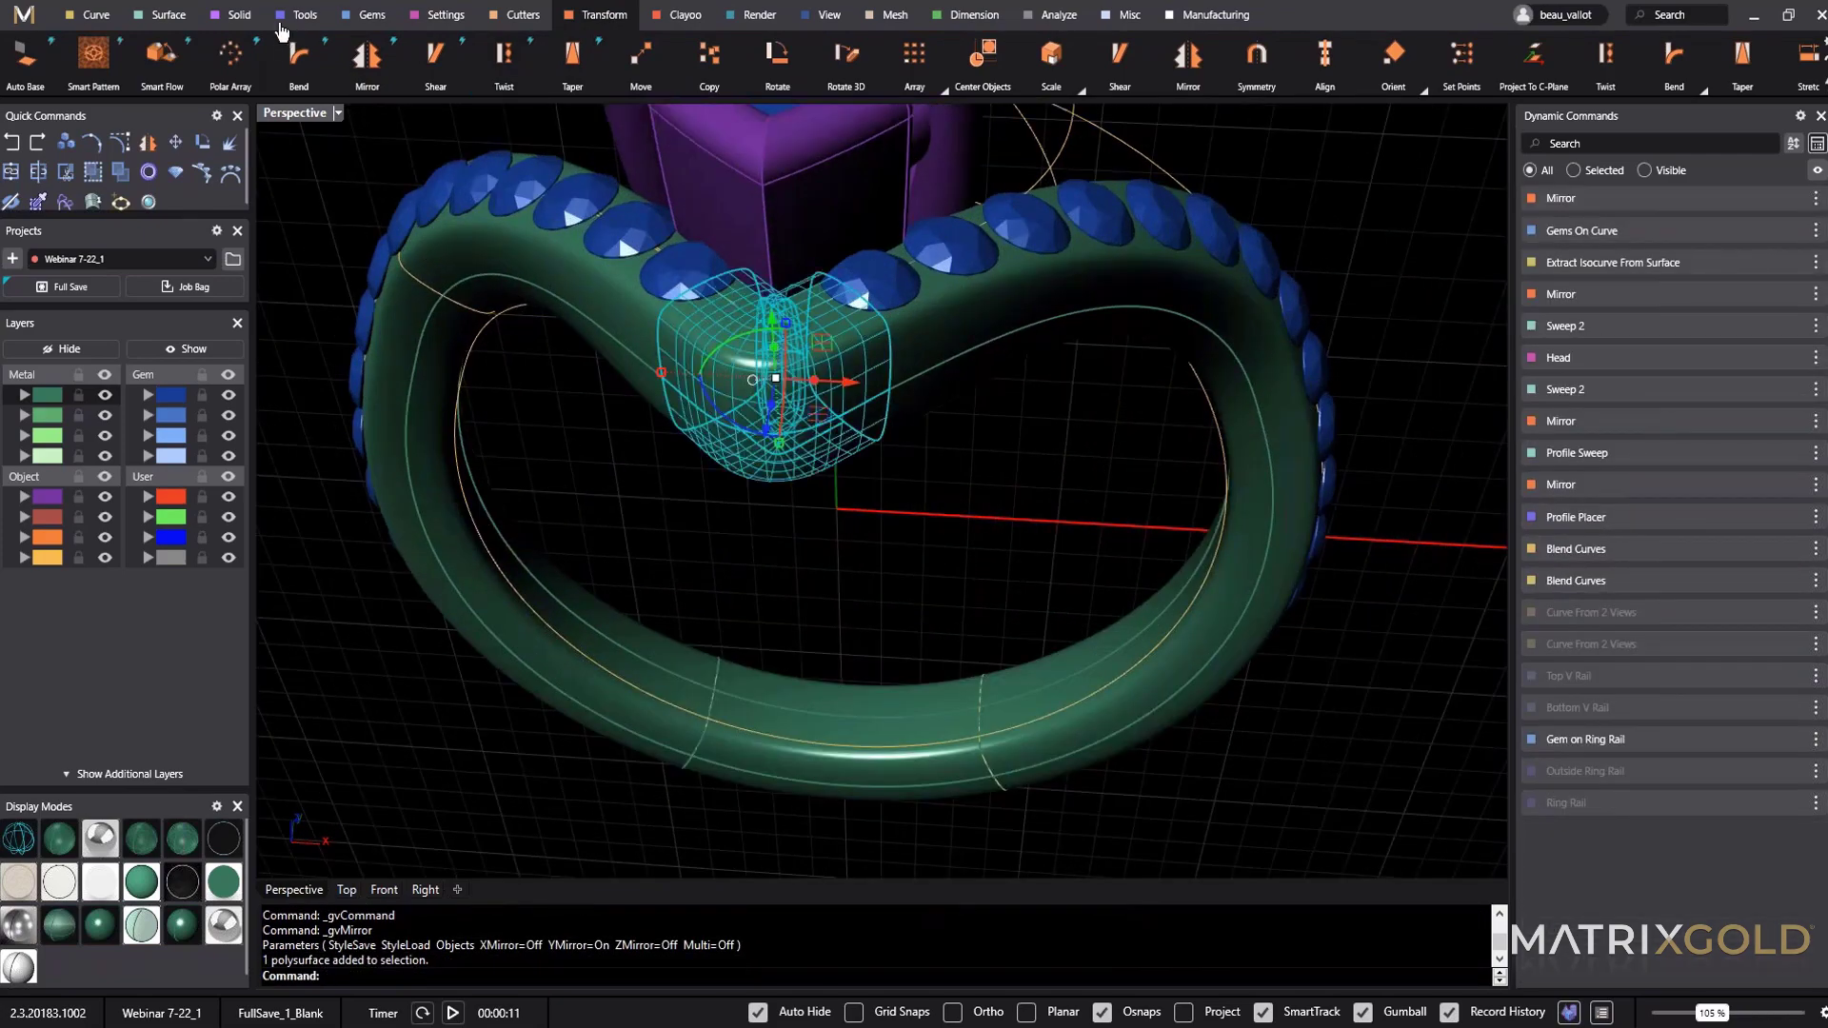
click(363, 21)
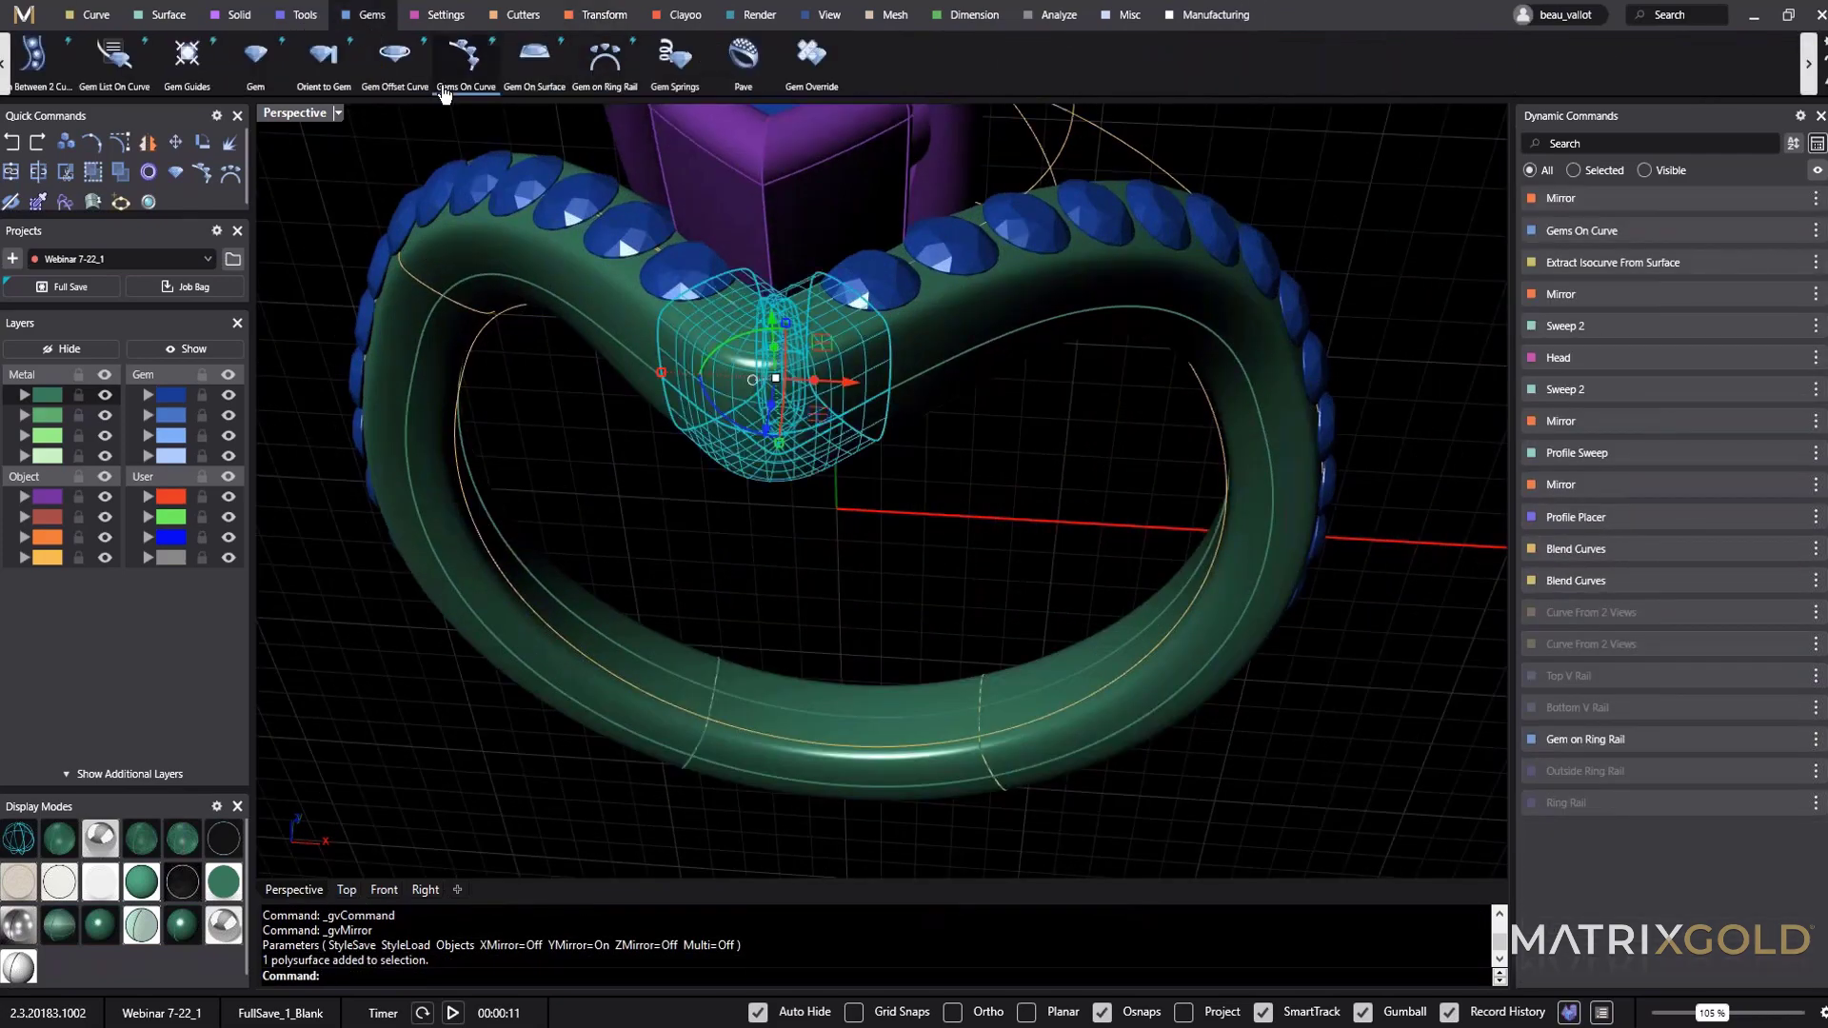
click(536, 57)
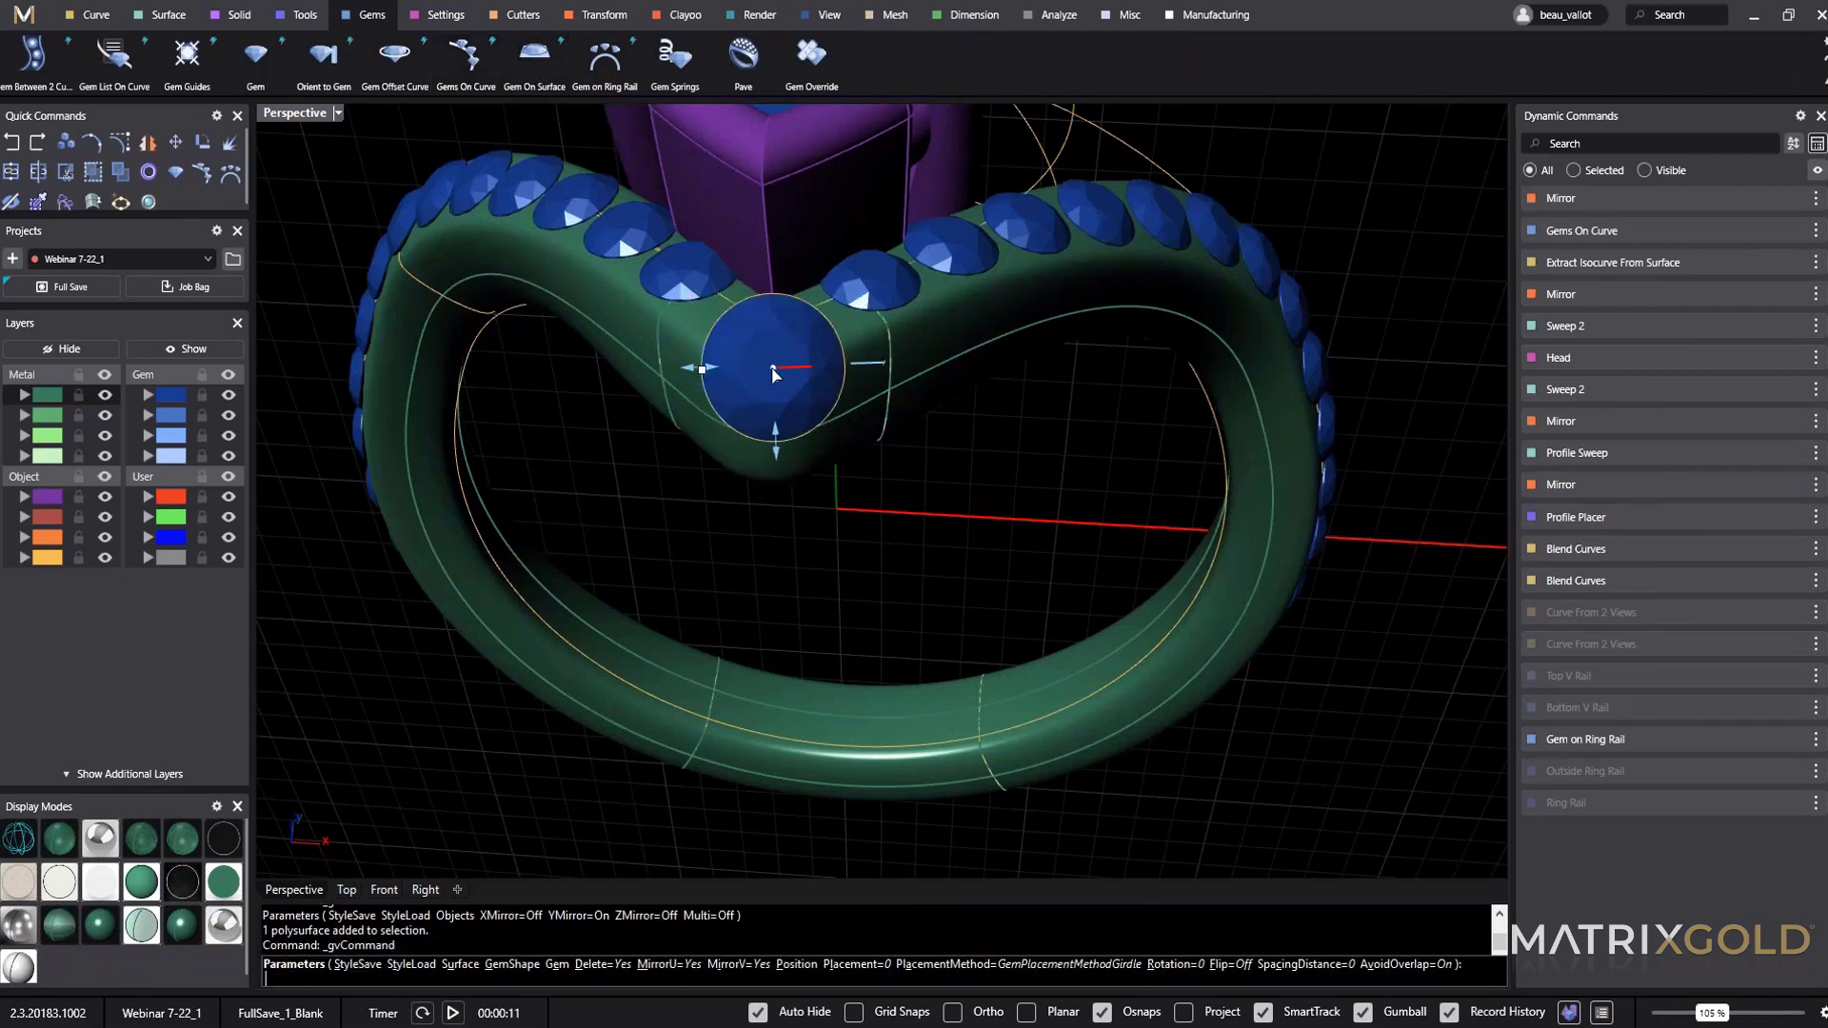
click(772, 365)
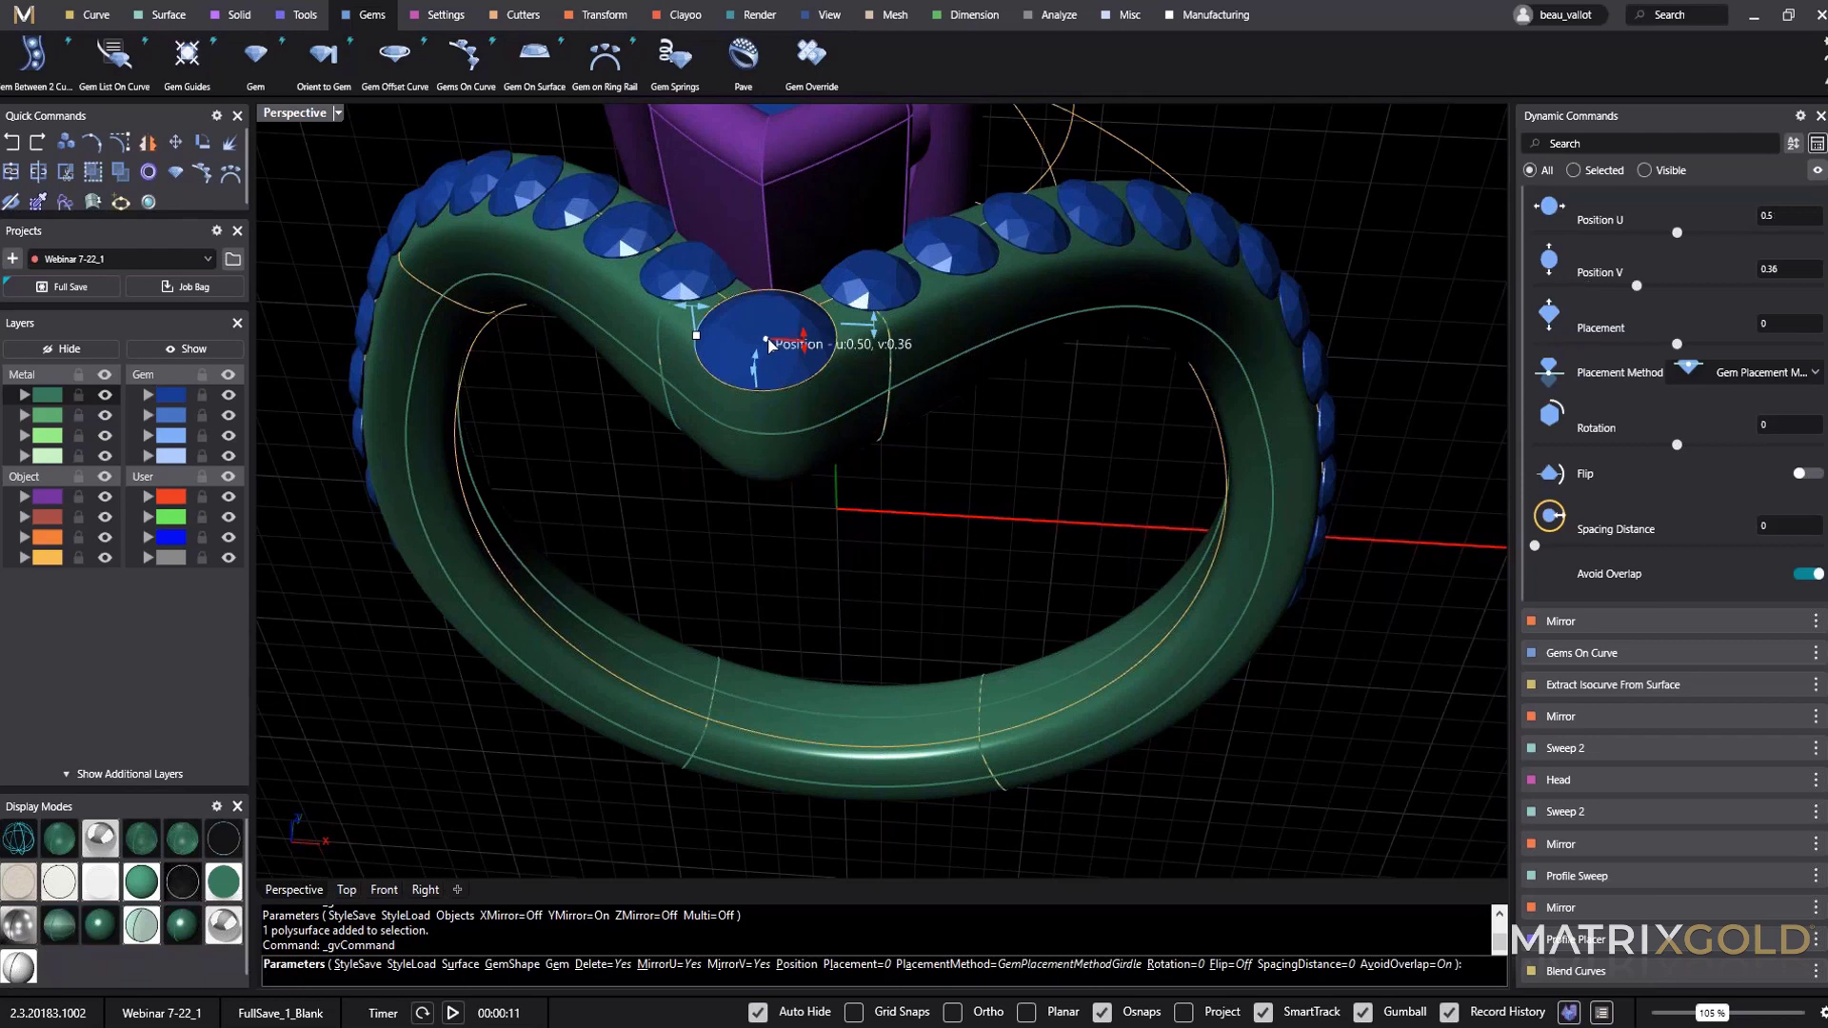
Centre the gem on the band's point at position U 0.5 and V 0.5, and set its width to 1.75 mm.
click(1777, 217)
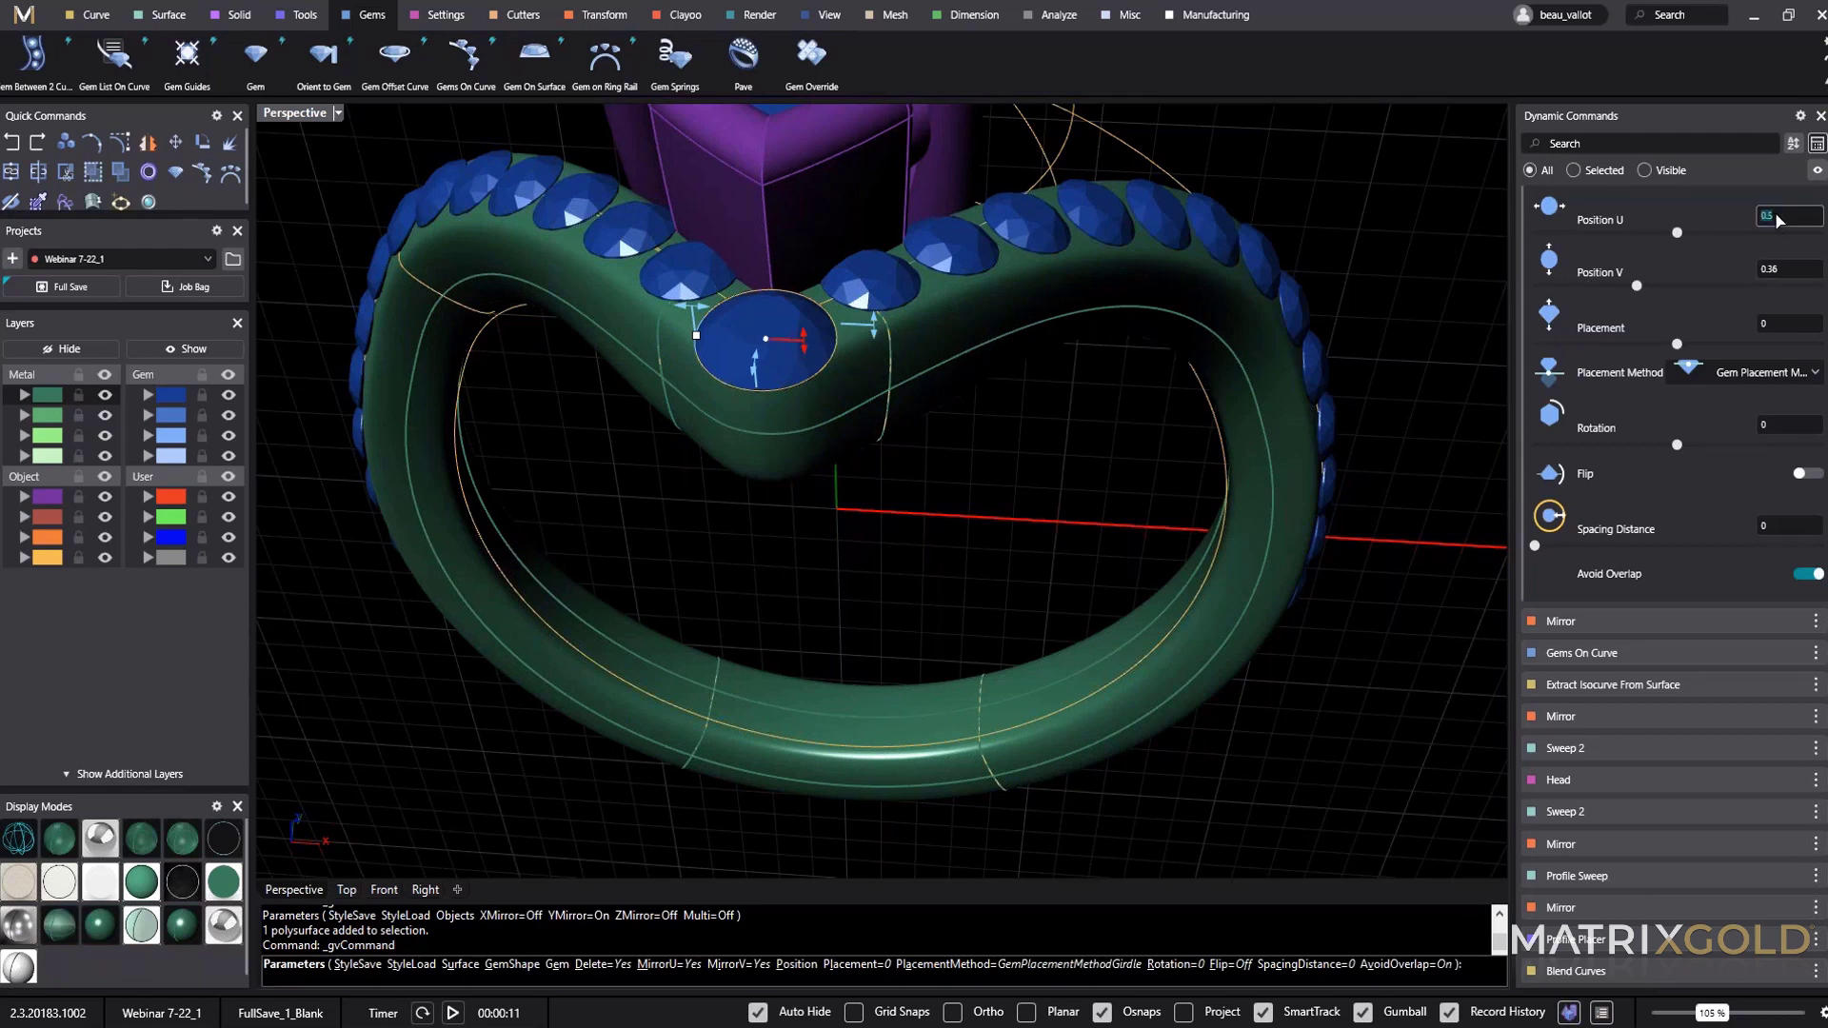
key(Return)
text(0.5)
key(Tab)
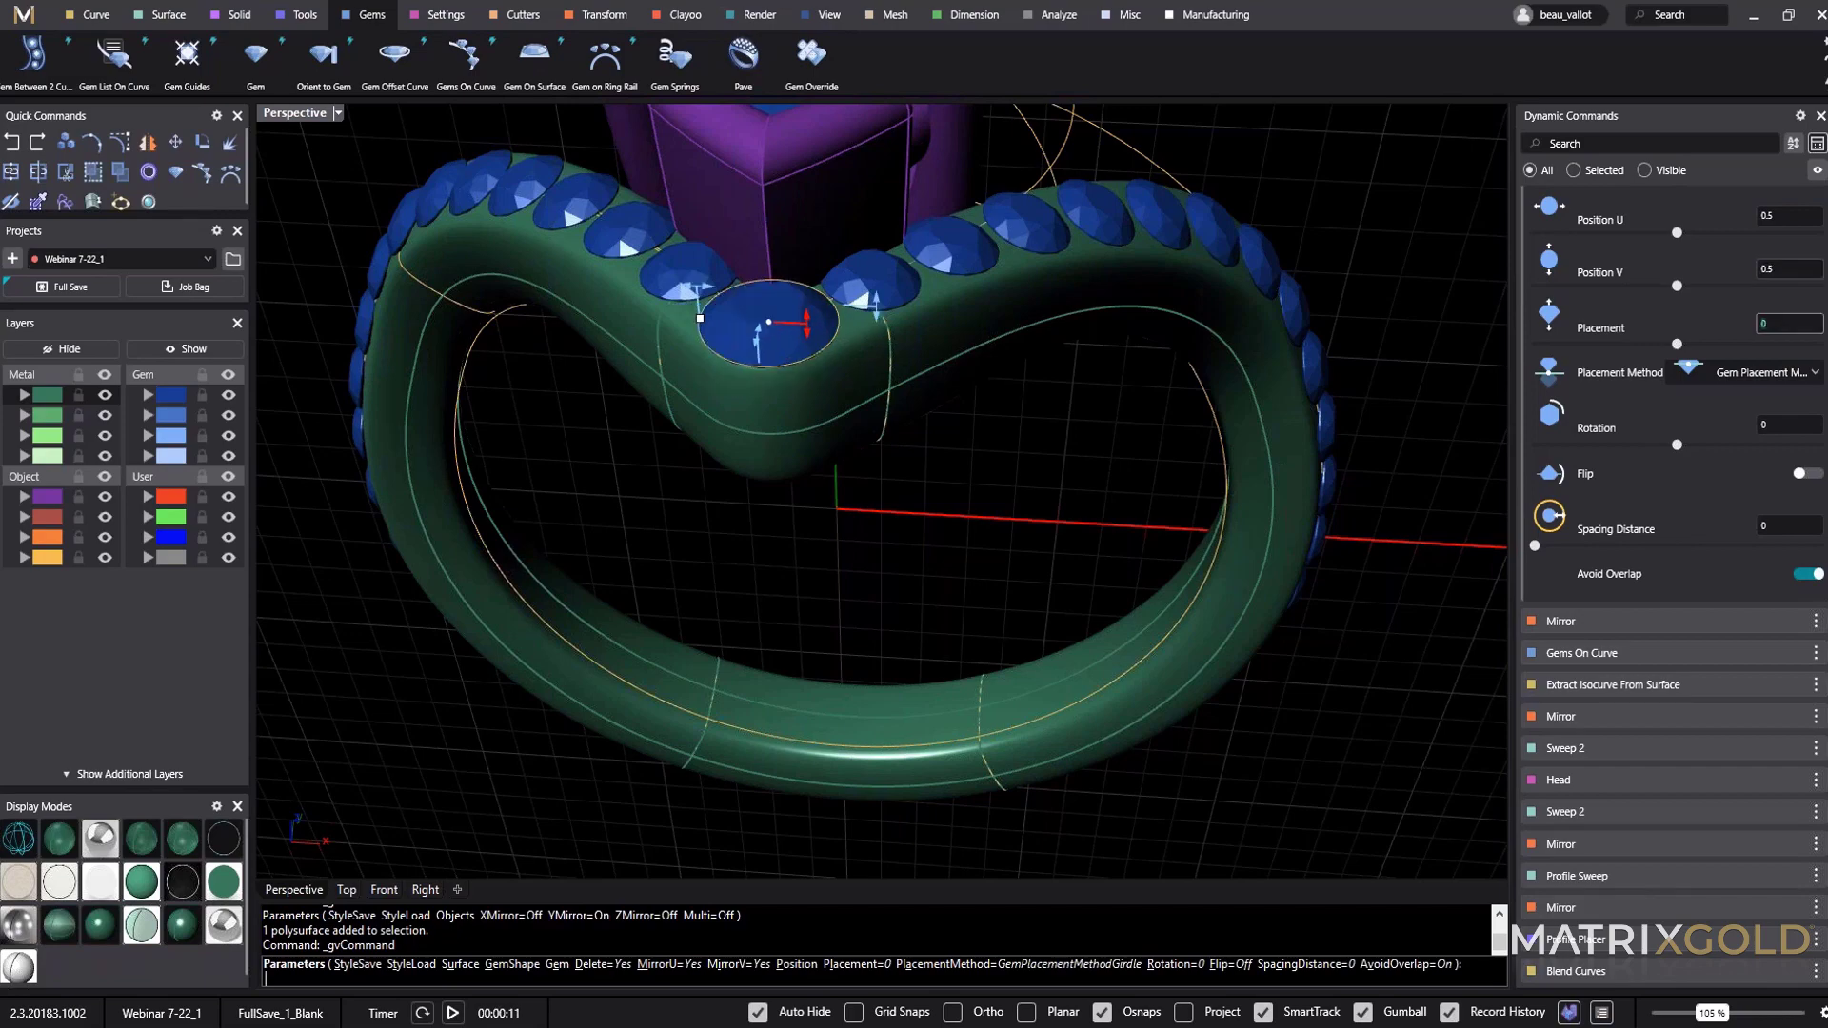
right_drag(719, 299, 752, 400)
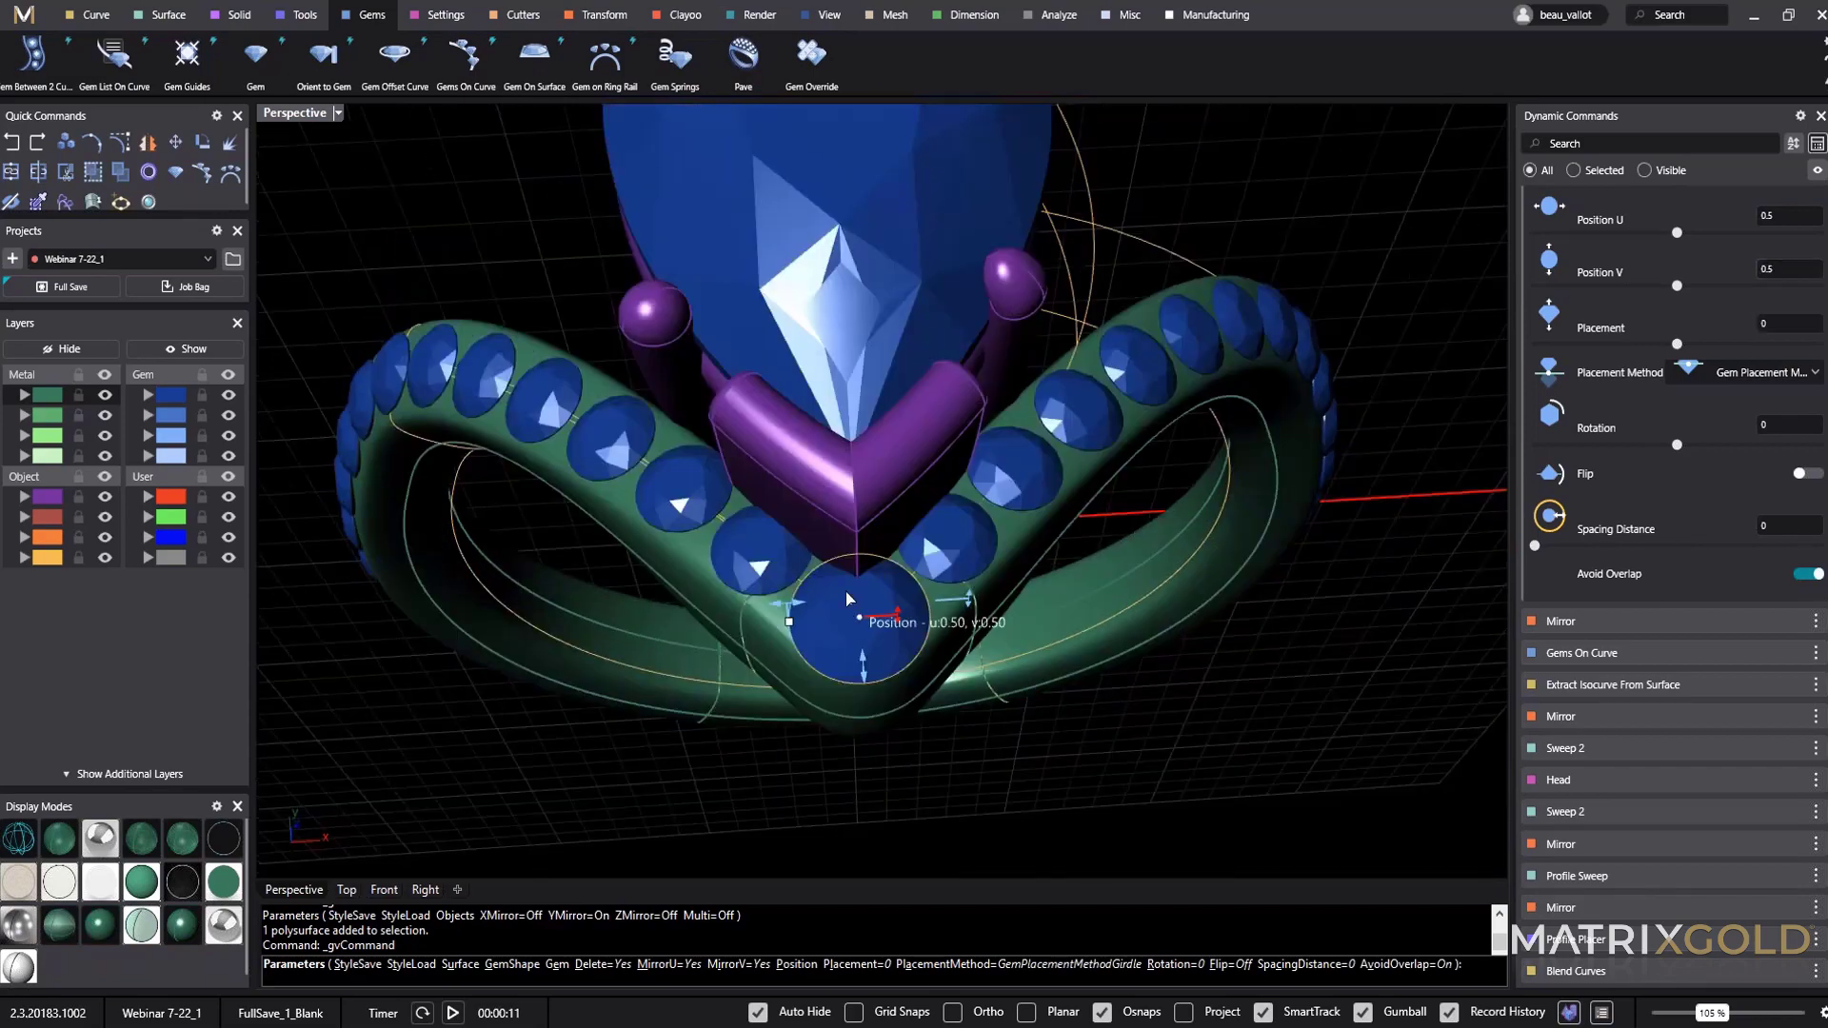
drag(796, 607, 798, 612)
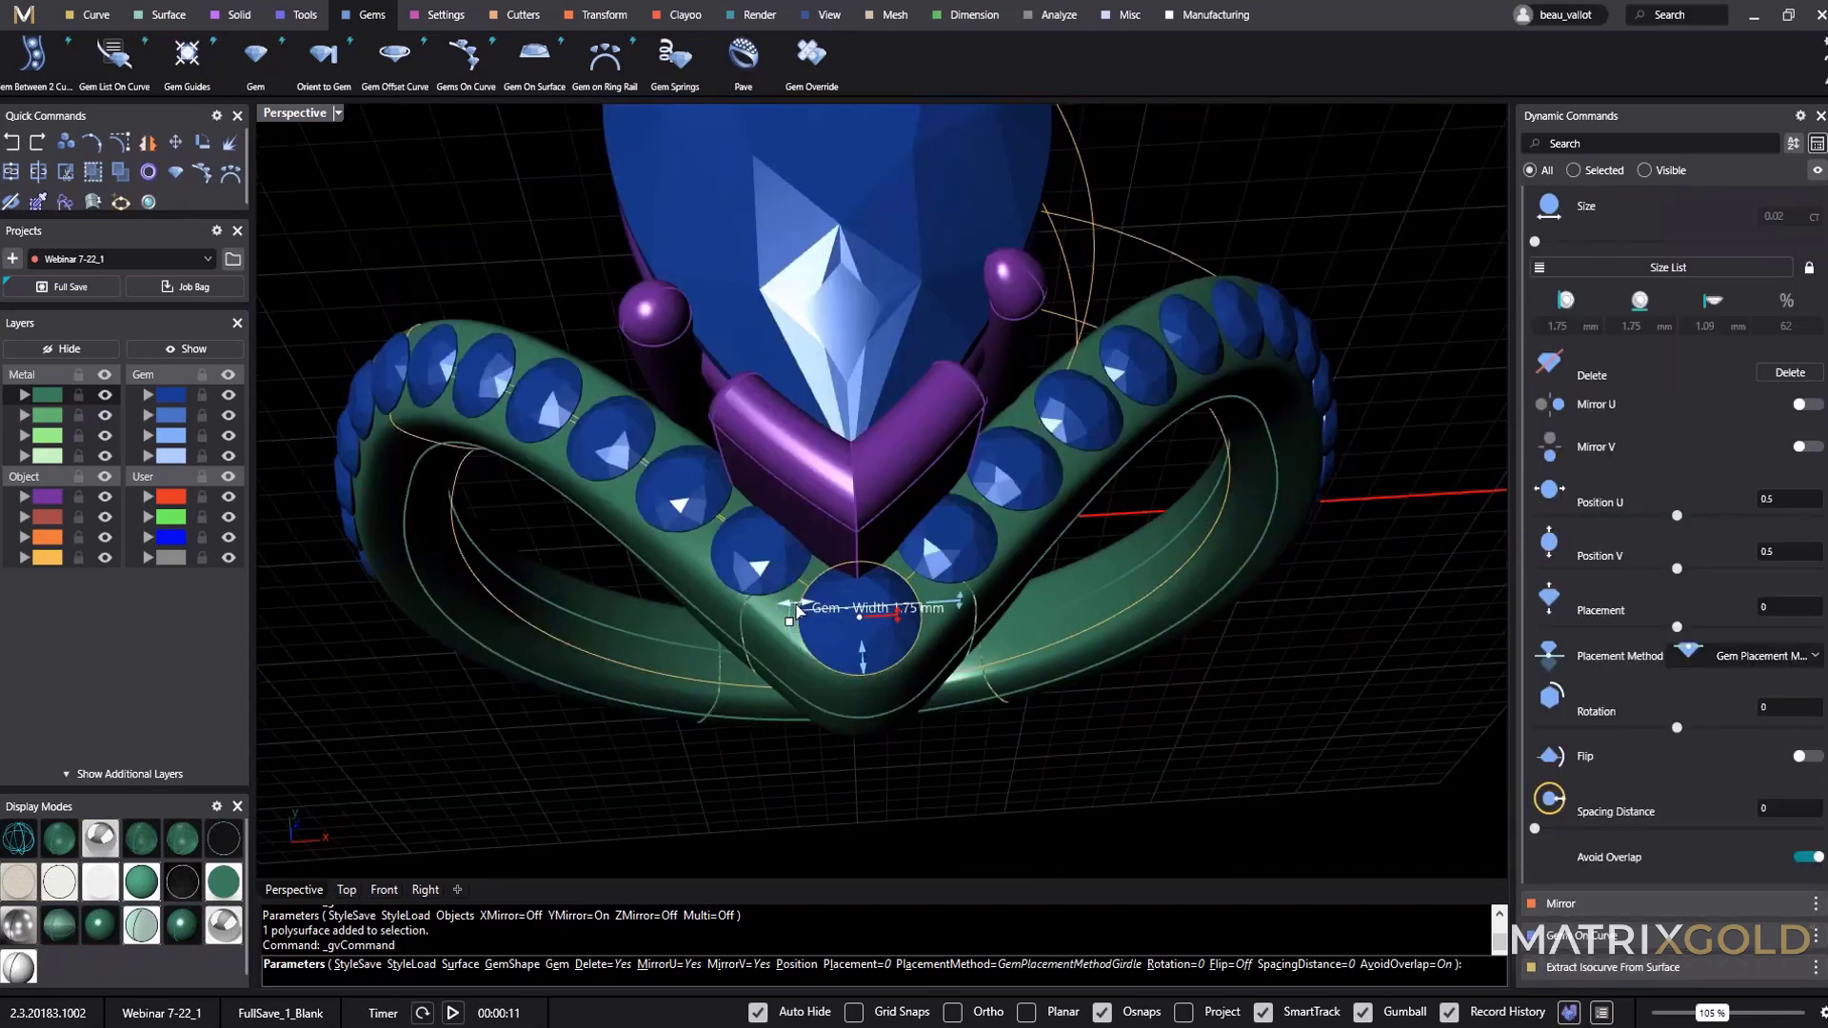
Finish placing the round gem on the pointed centre of the band.
scroll(819, 700, down, 5)
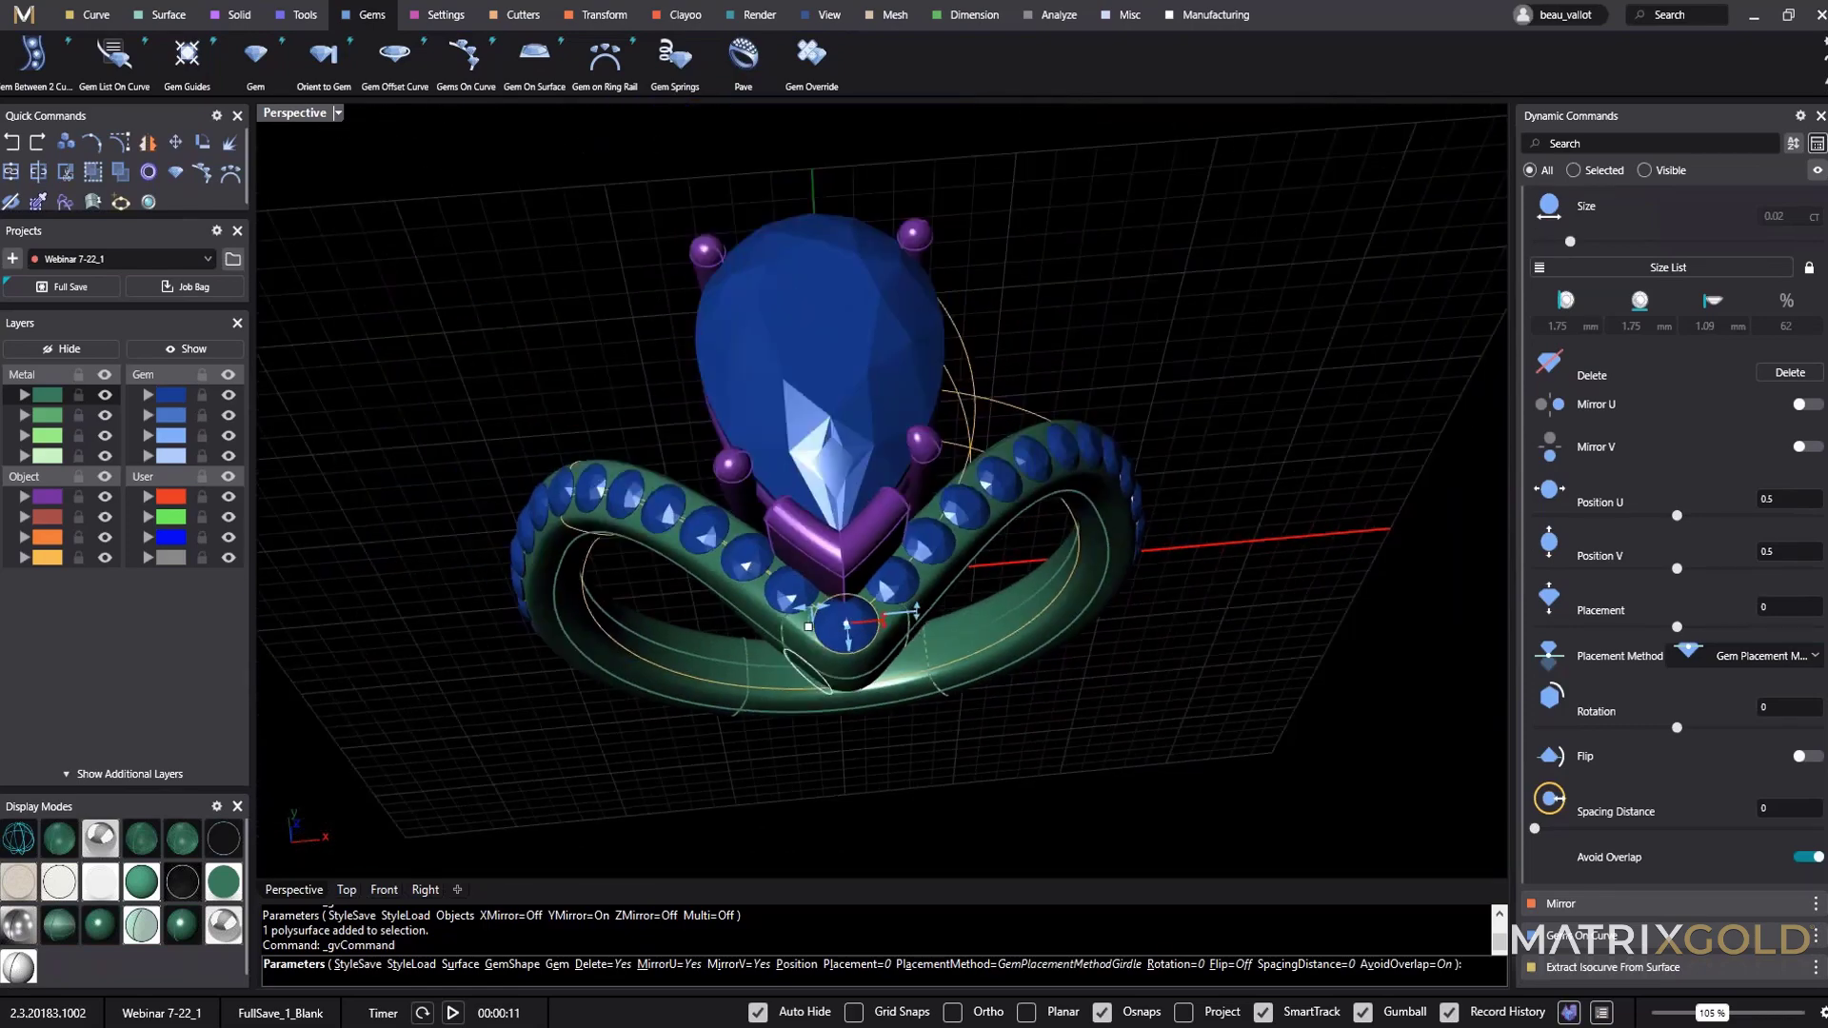
right_drag(1043, 624, 866, 562)
right_click(996, 620)
Place prongs along both rows of band gems and the centre gem with Prong Placer.
click(724, 276)
shift+click(854, 537)
shift+click(915, 505)
shift+click(917, 506)
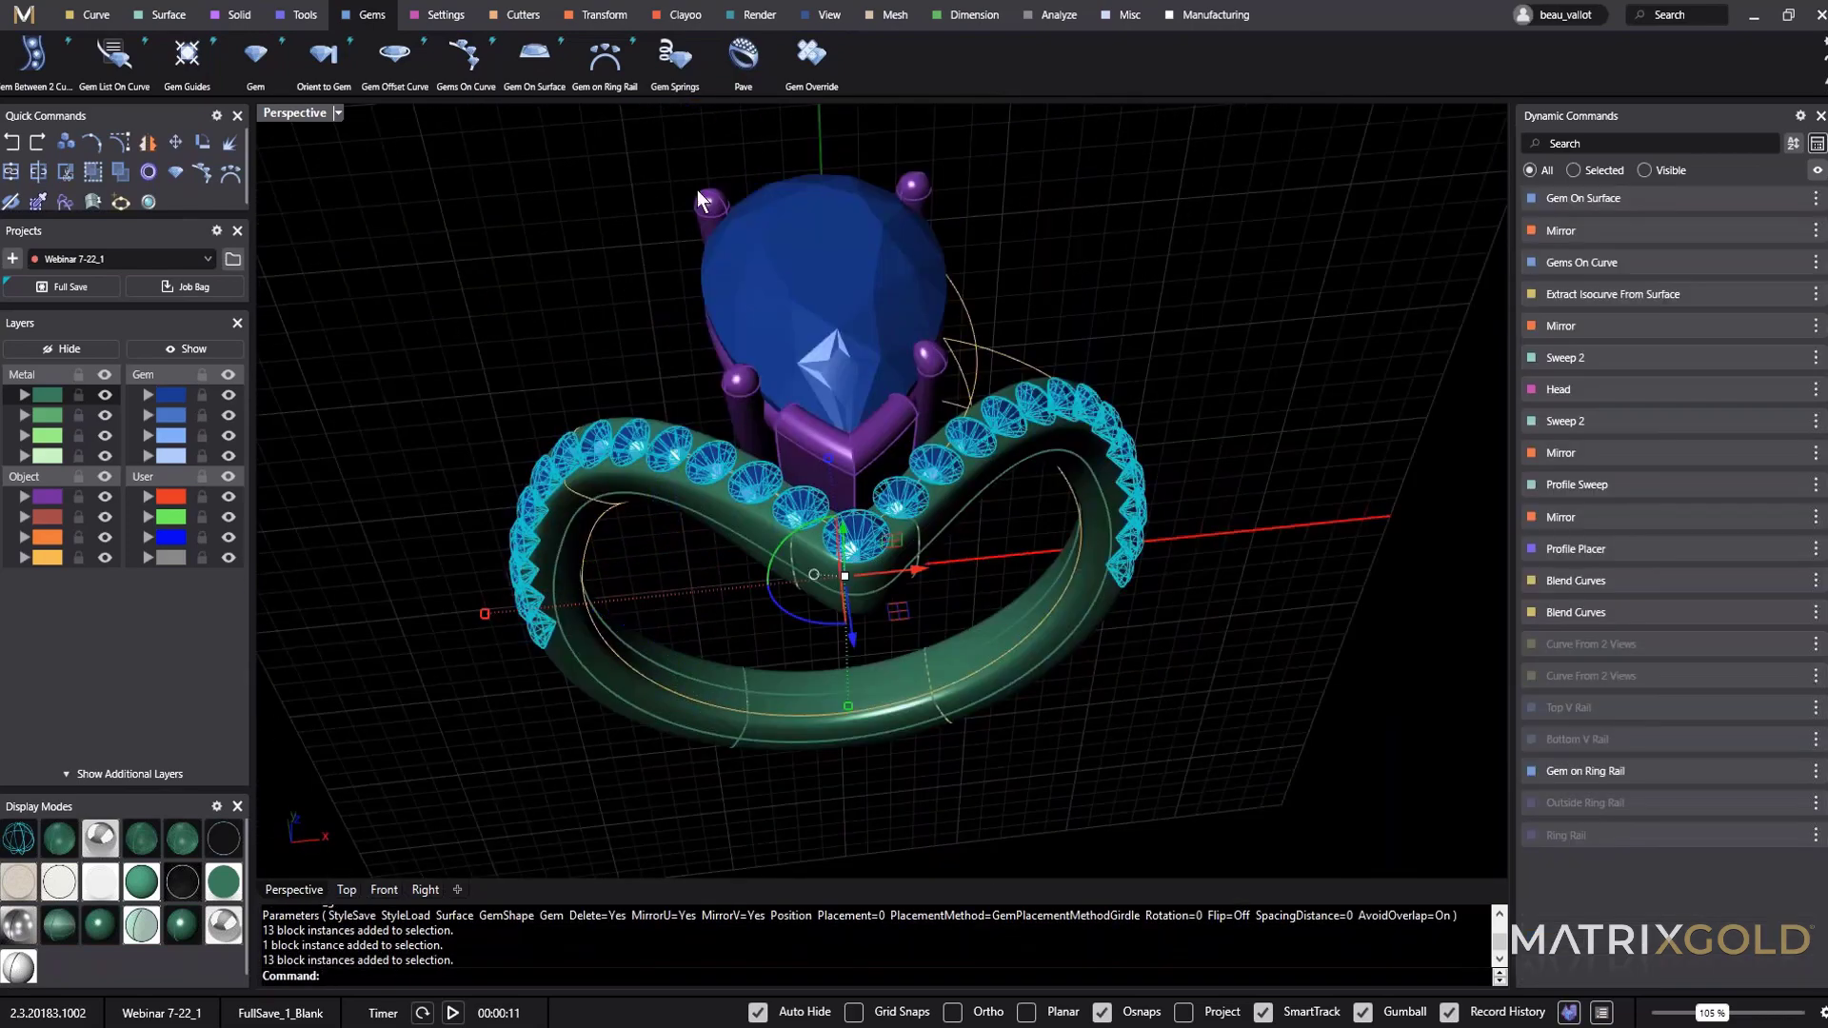
click(428, 12)
click(455, 56)
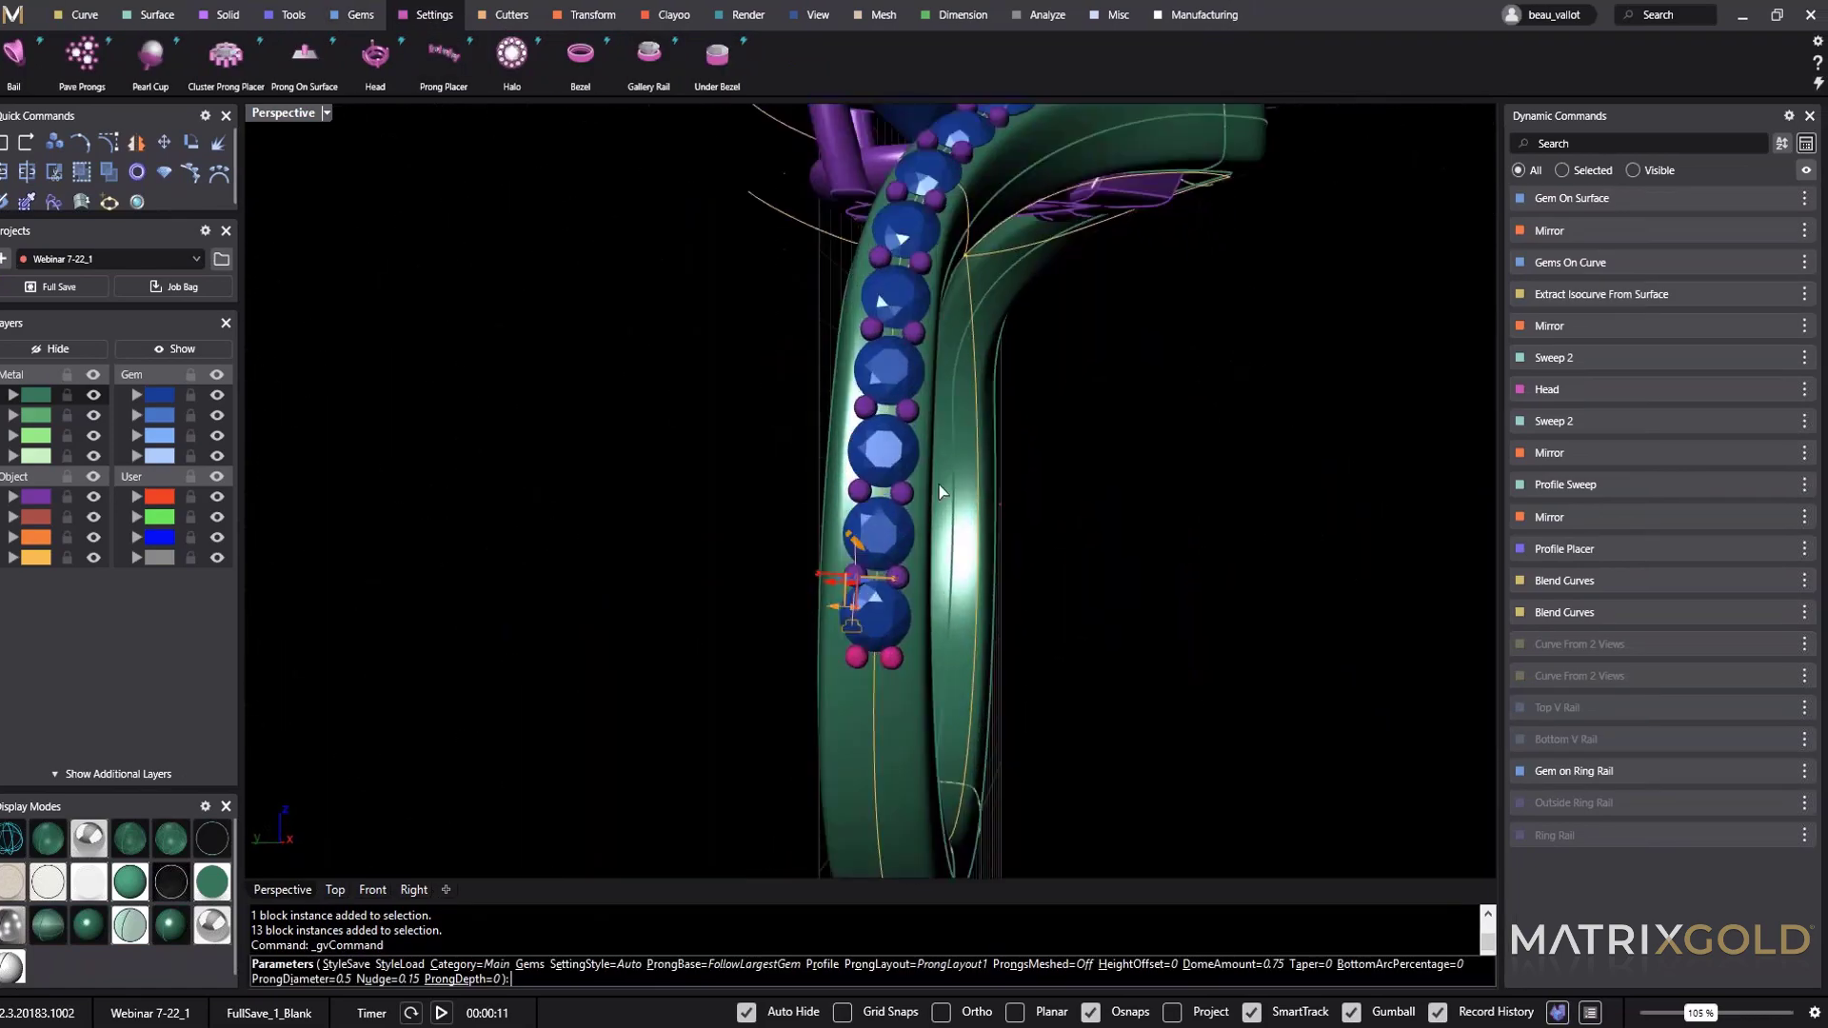
Set the band prongs' taper to 0.45, prong diameter to 0.5 mm and nudge to 0.13.
scroll(837, 617, up, 5)
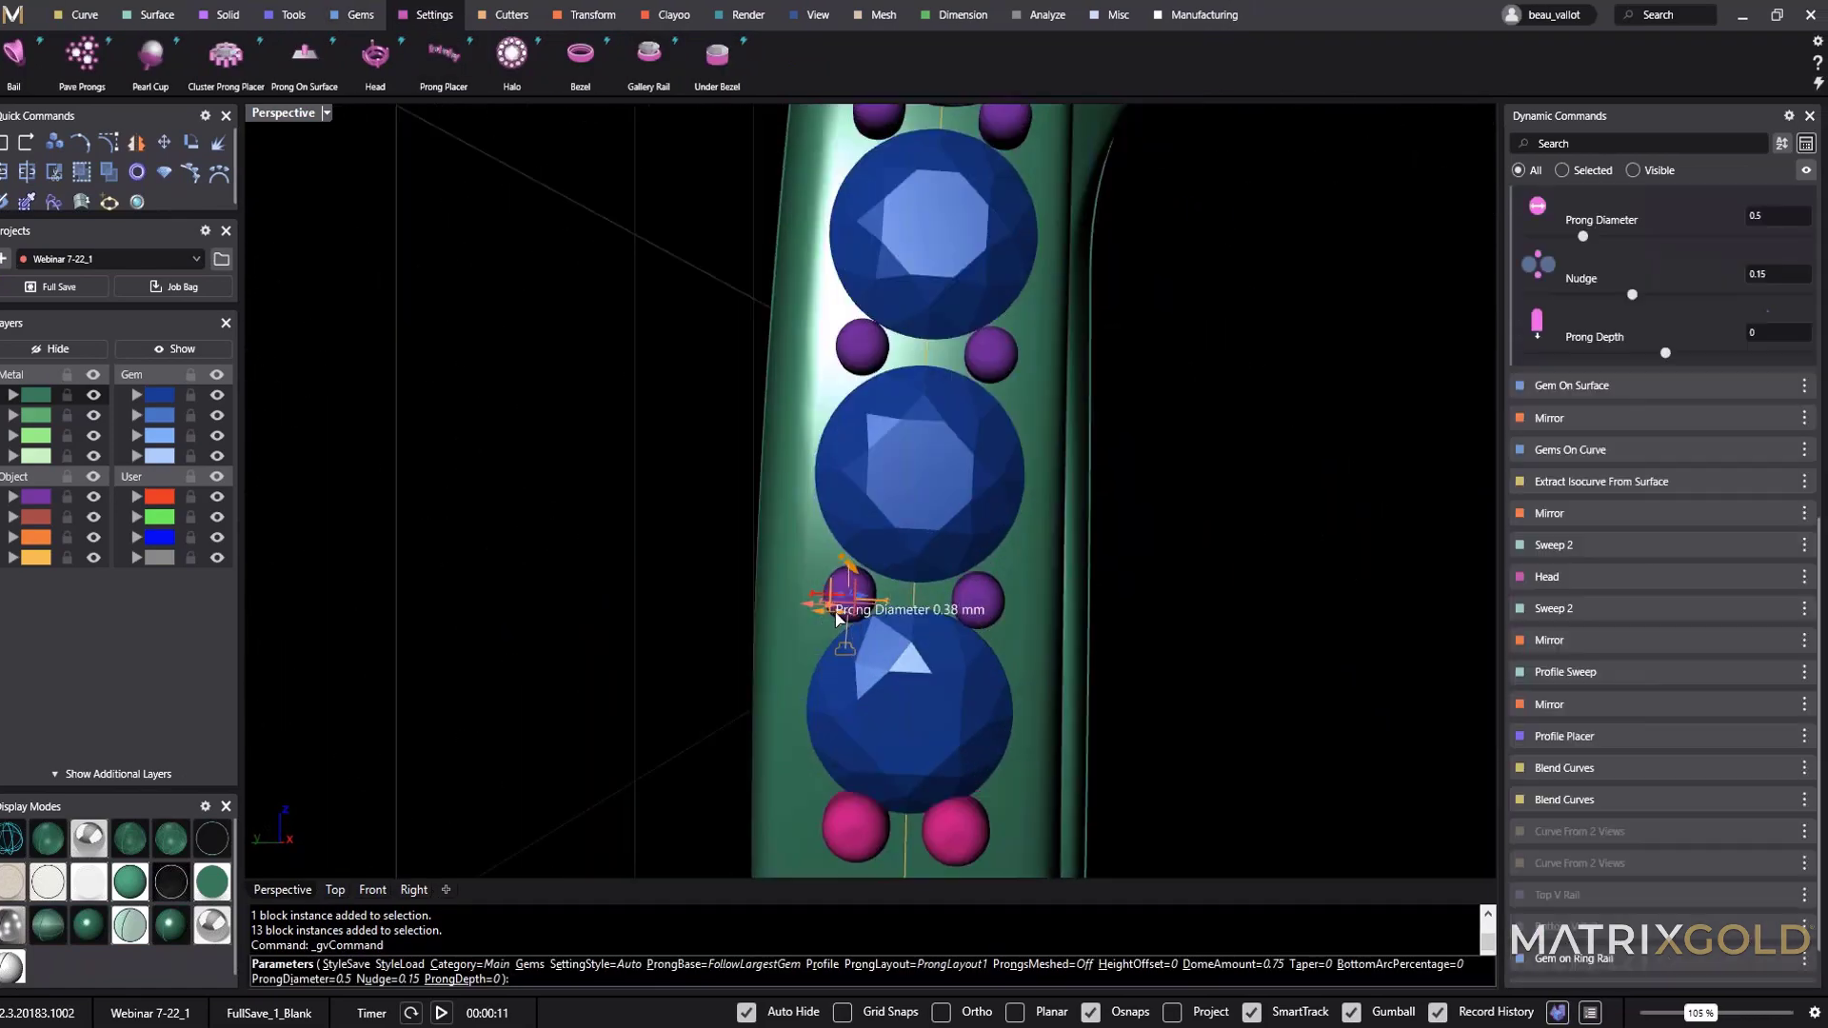
drag(836, 617, 838, 612)
scroll(958, 705, down, 5)
right_drag(836, 742, 832, 682)
scroll(832, 682, up, 5)
drag(789, 617, 792, 710)
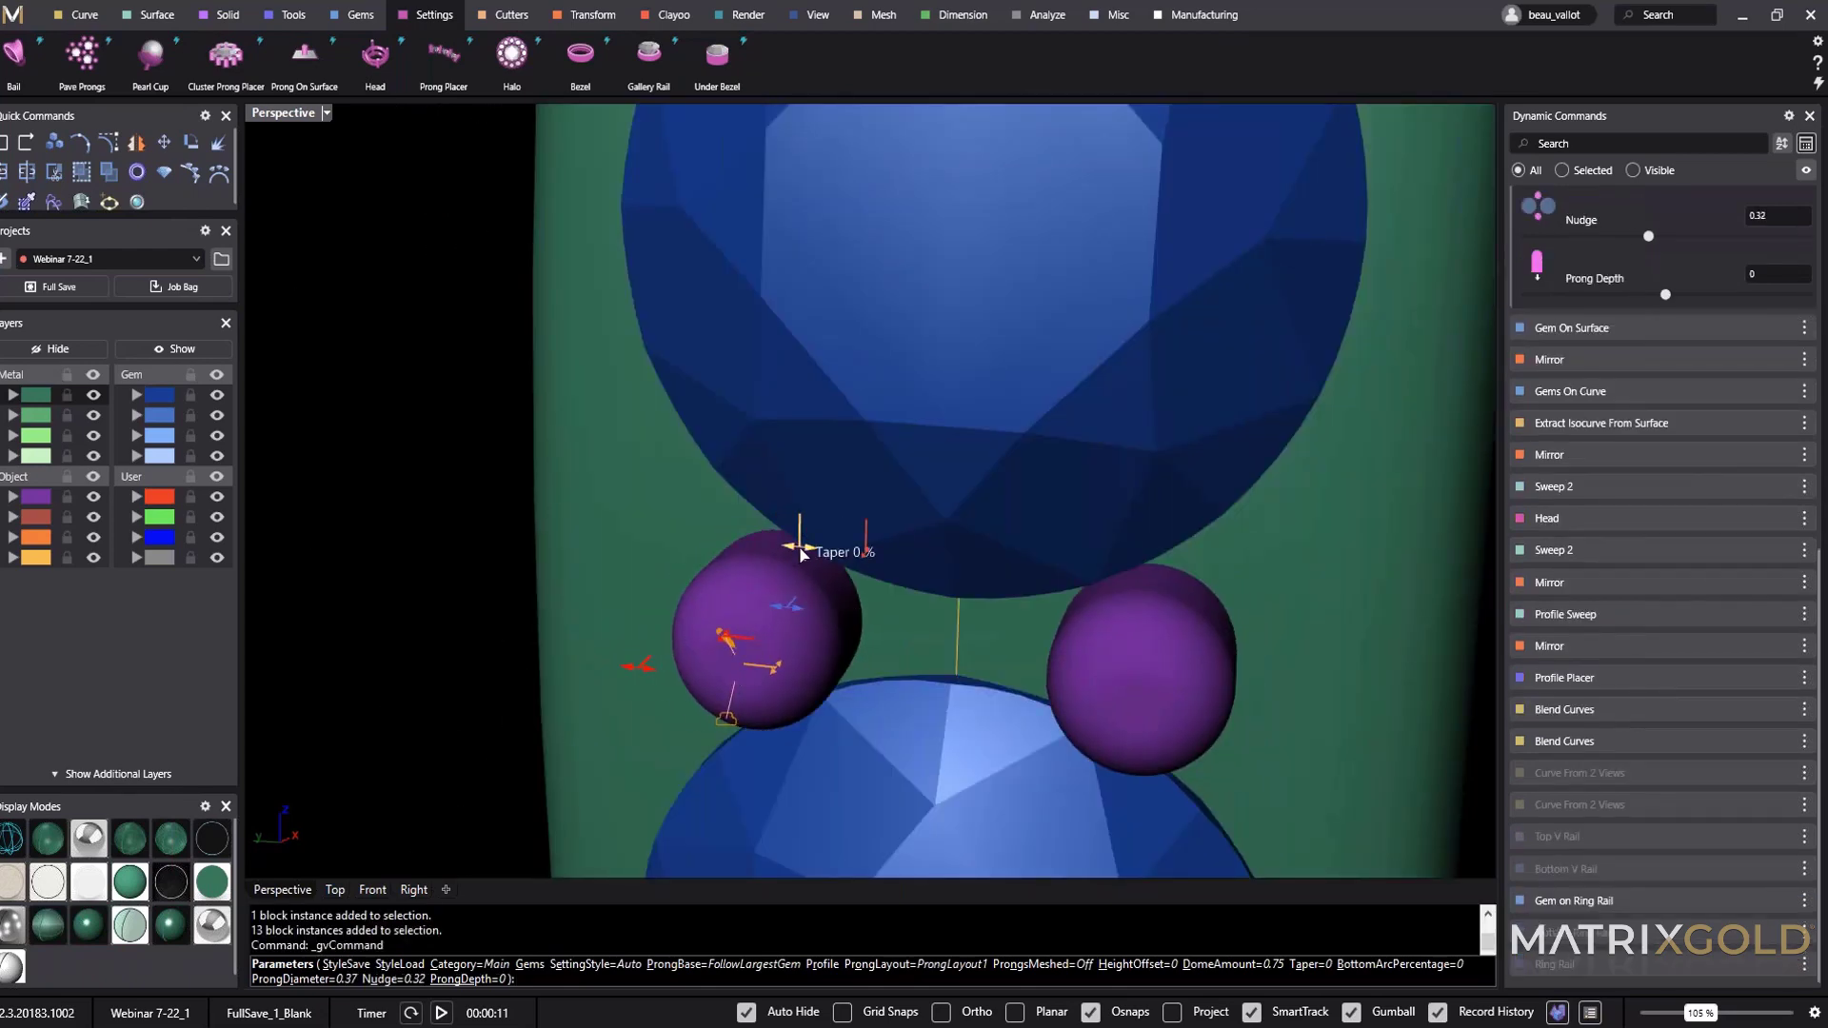
drag(767, 540, 786, 626)
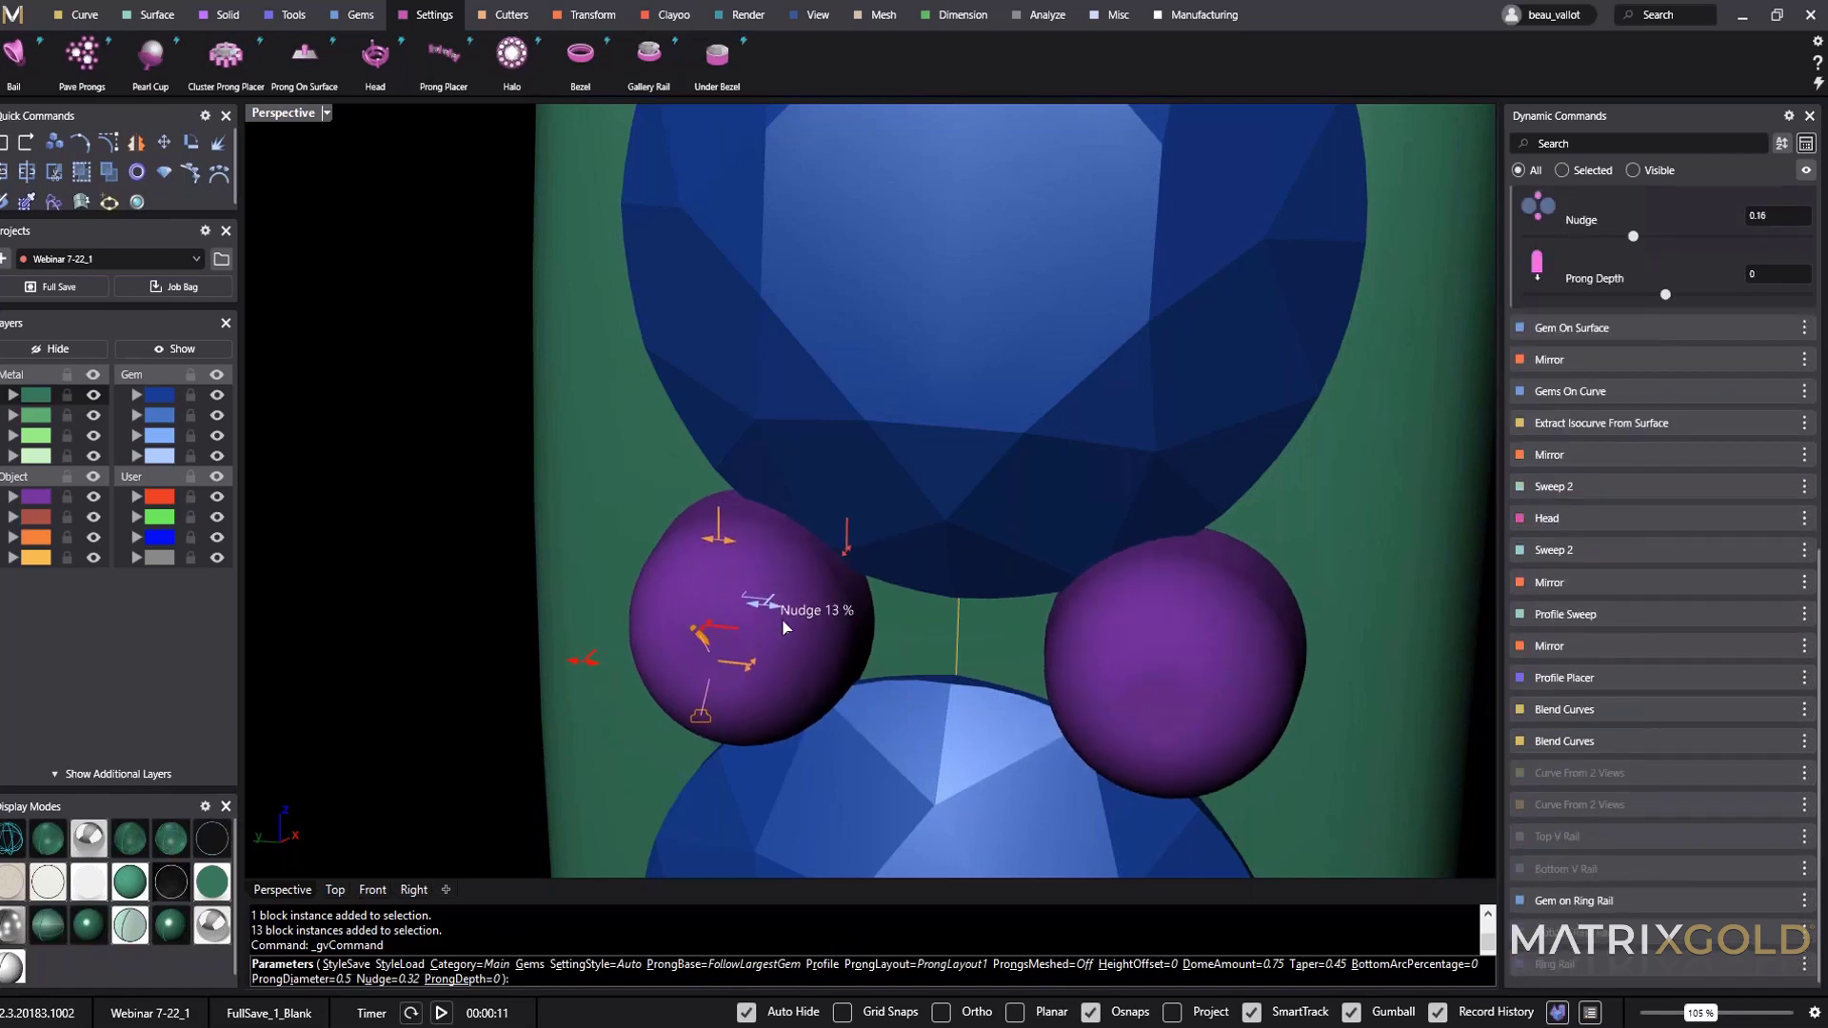
Set the band prongs' height offset to 0.1 mm and finish the prong placement.
right_drag(964, 623, 657, 638)
scroll(657, 638, down, 3)
drag(385, 745, 369, 756)
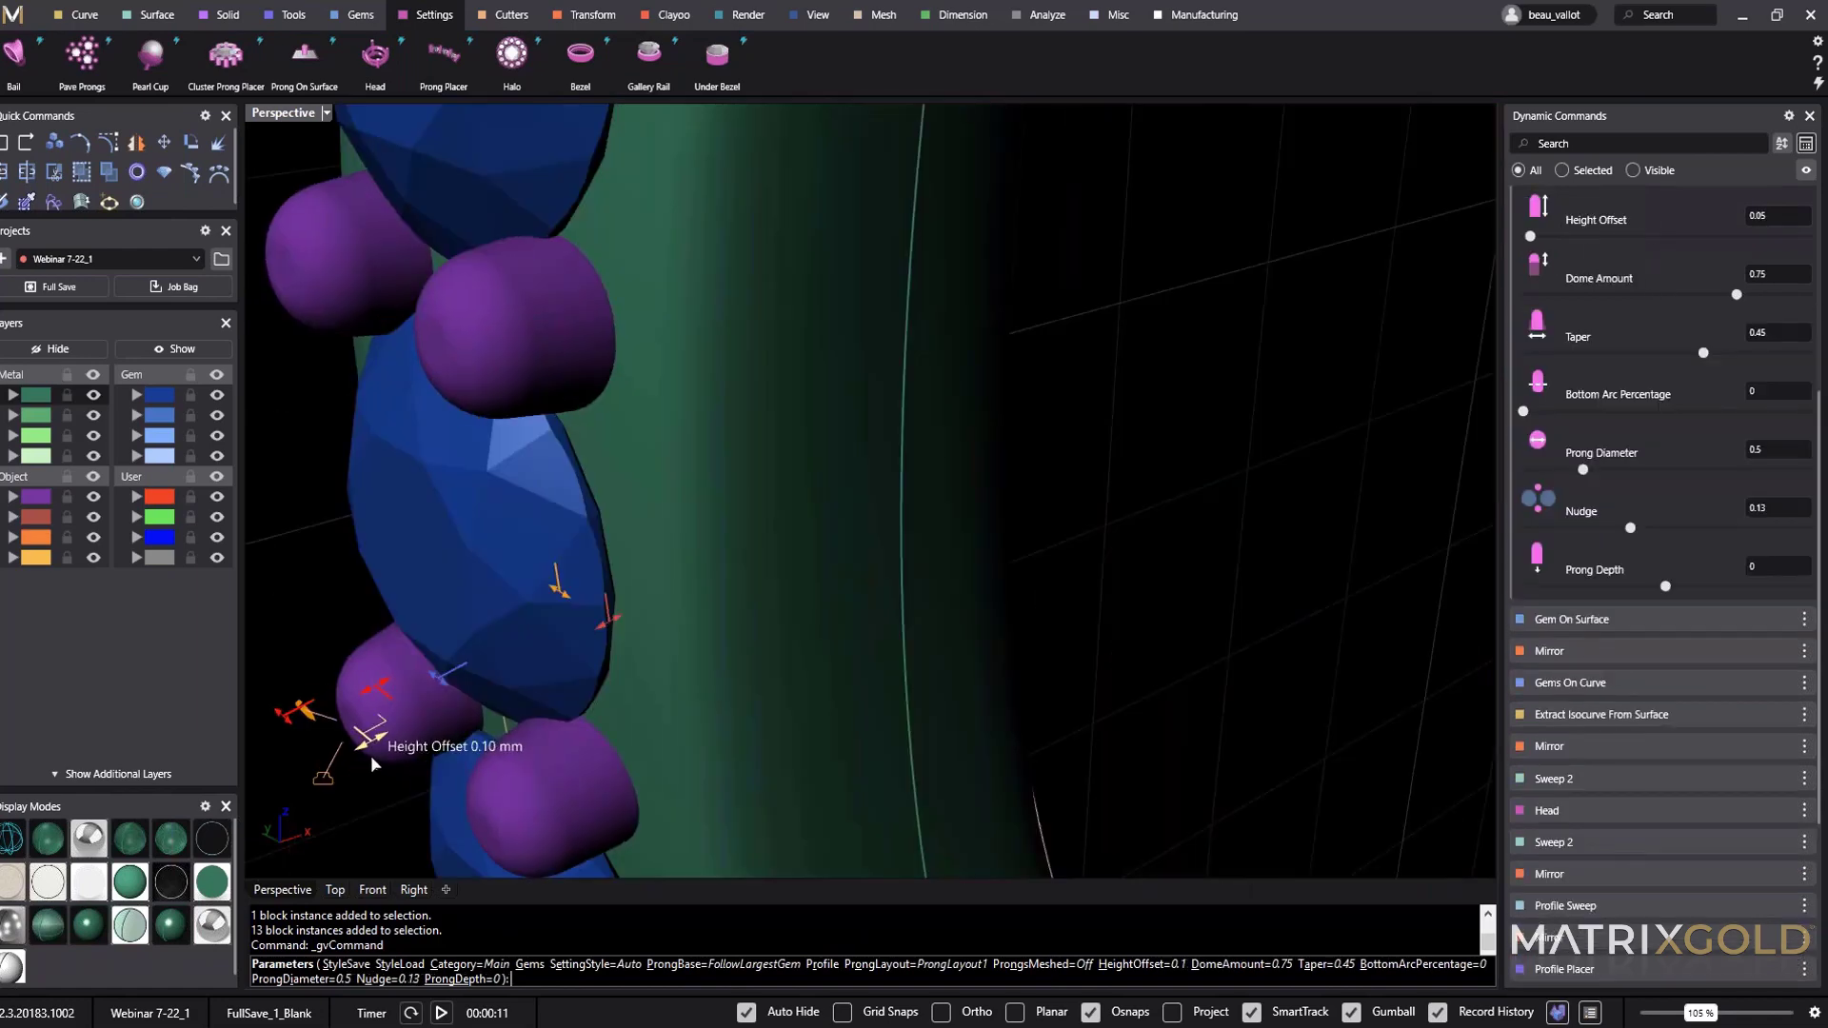
scroll(369, 756, down, 5)
scroll(664, 601, down, 5)
right_drag(829, 557, 995, 694)
scroll(787, 669, up, 5)
right_drag(826, 697, 1040, 694)
right_click(1040, 693)
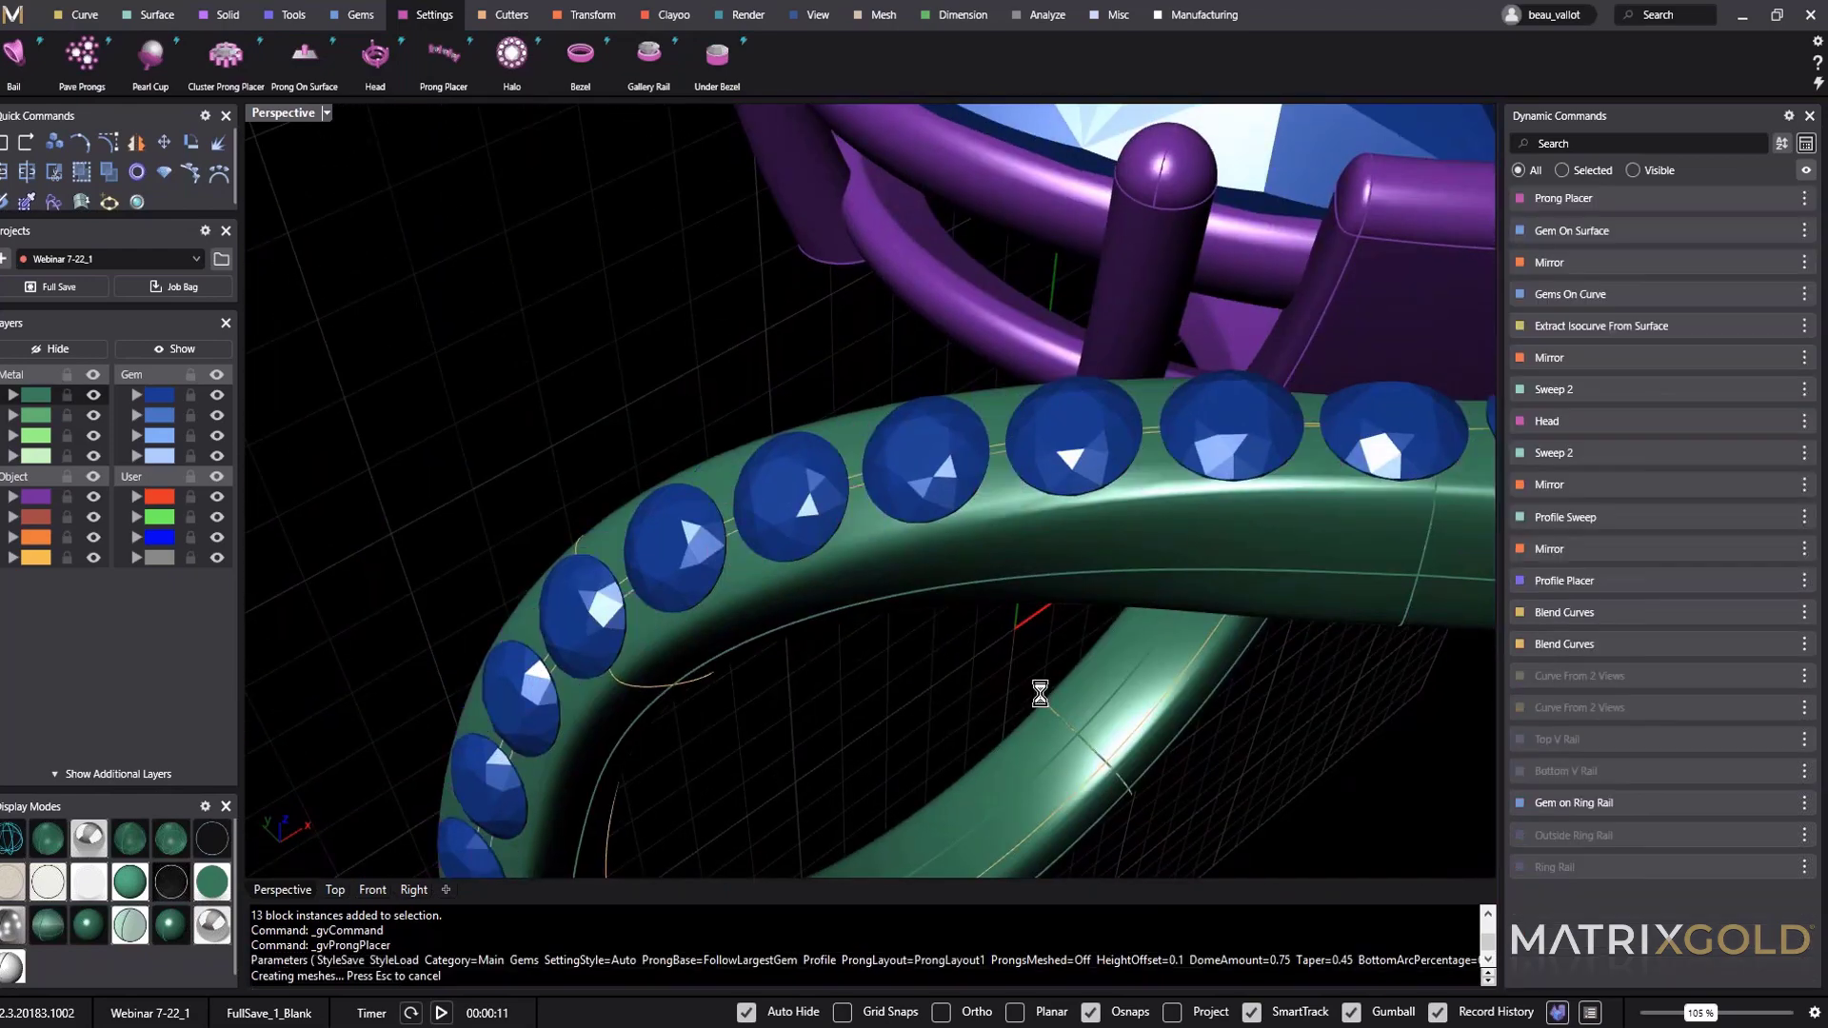
Hide the single prong in front of the centre gem at the band's point.
scroll(1309, 619, down, 5)
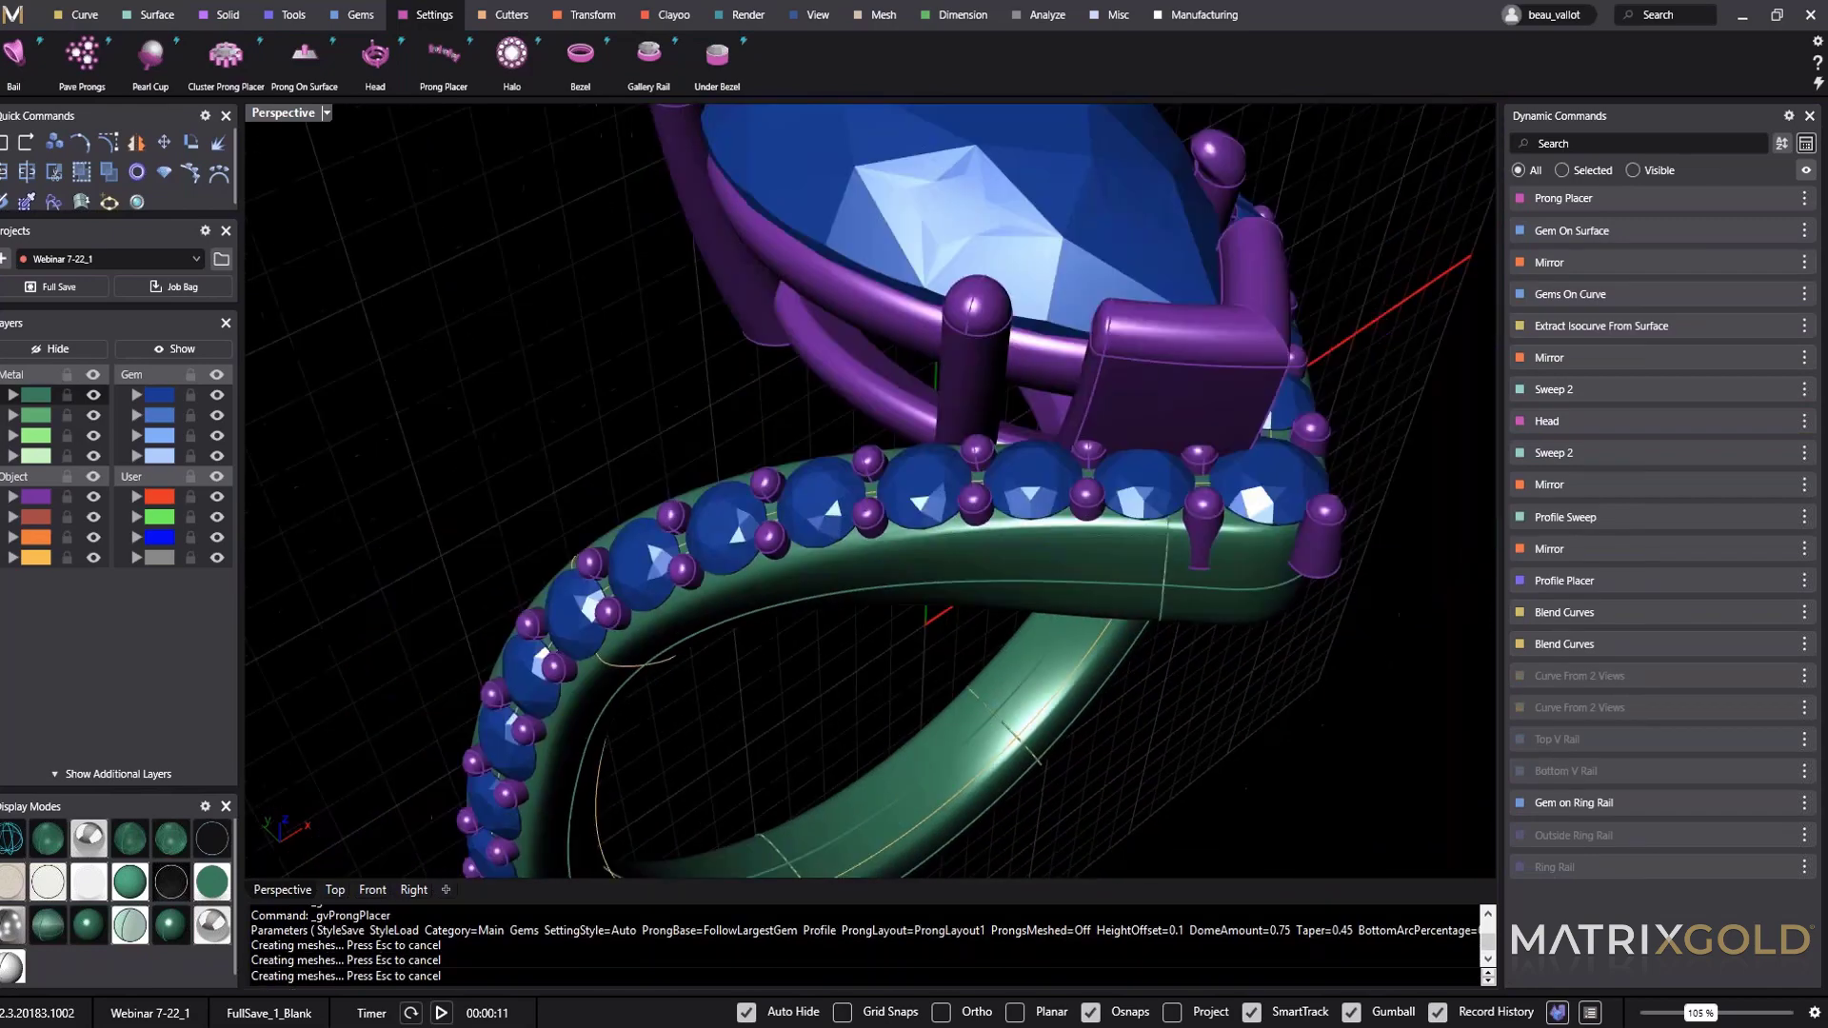
right_drag(1309, 619, 1019, 701)
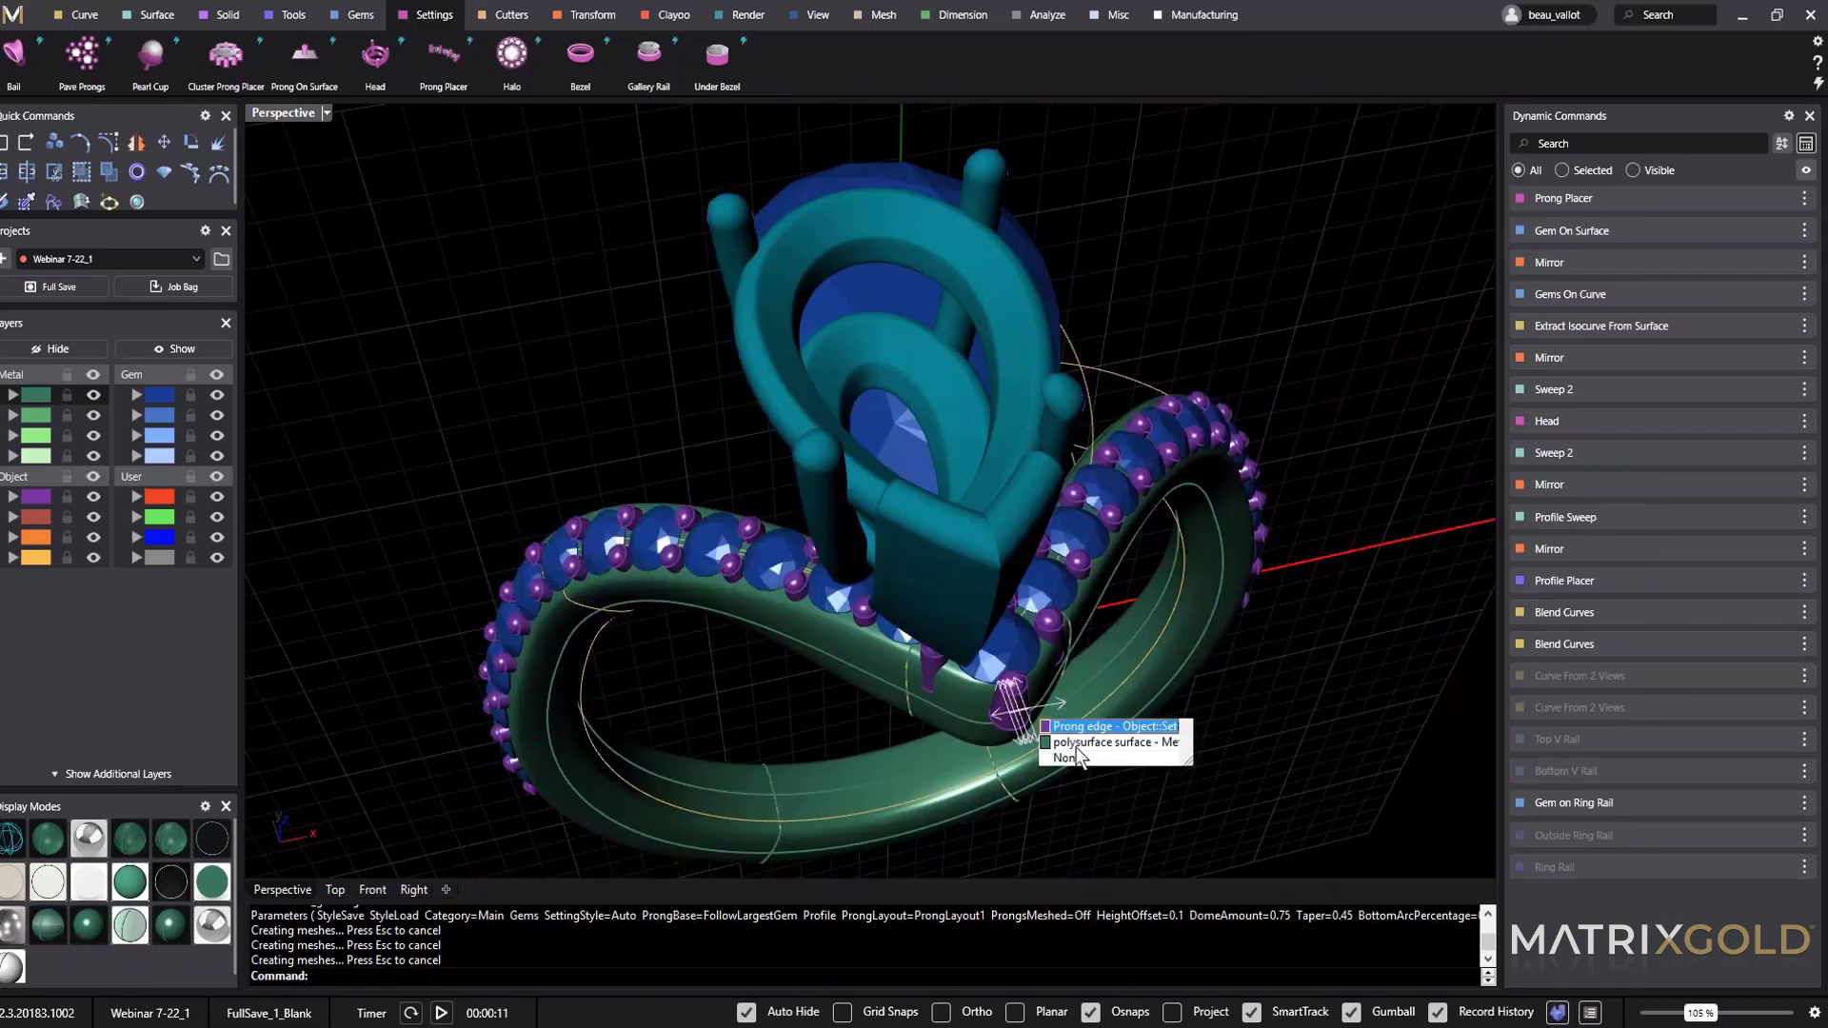
scroll(1030, 727, up, 4)
click(1019, 716)
scroll(1014, 716, up, 3)
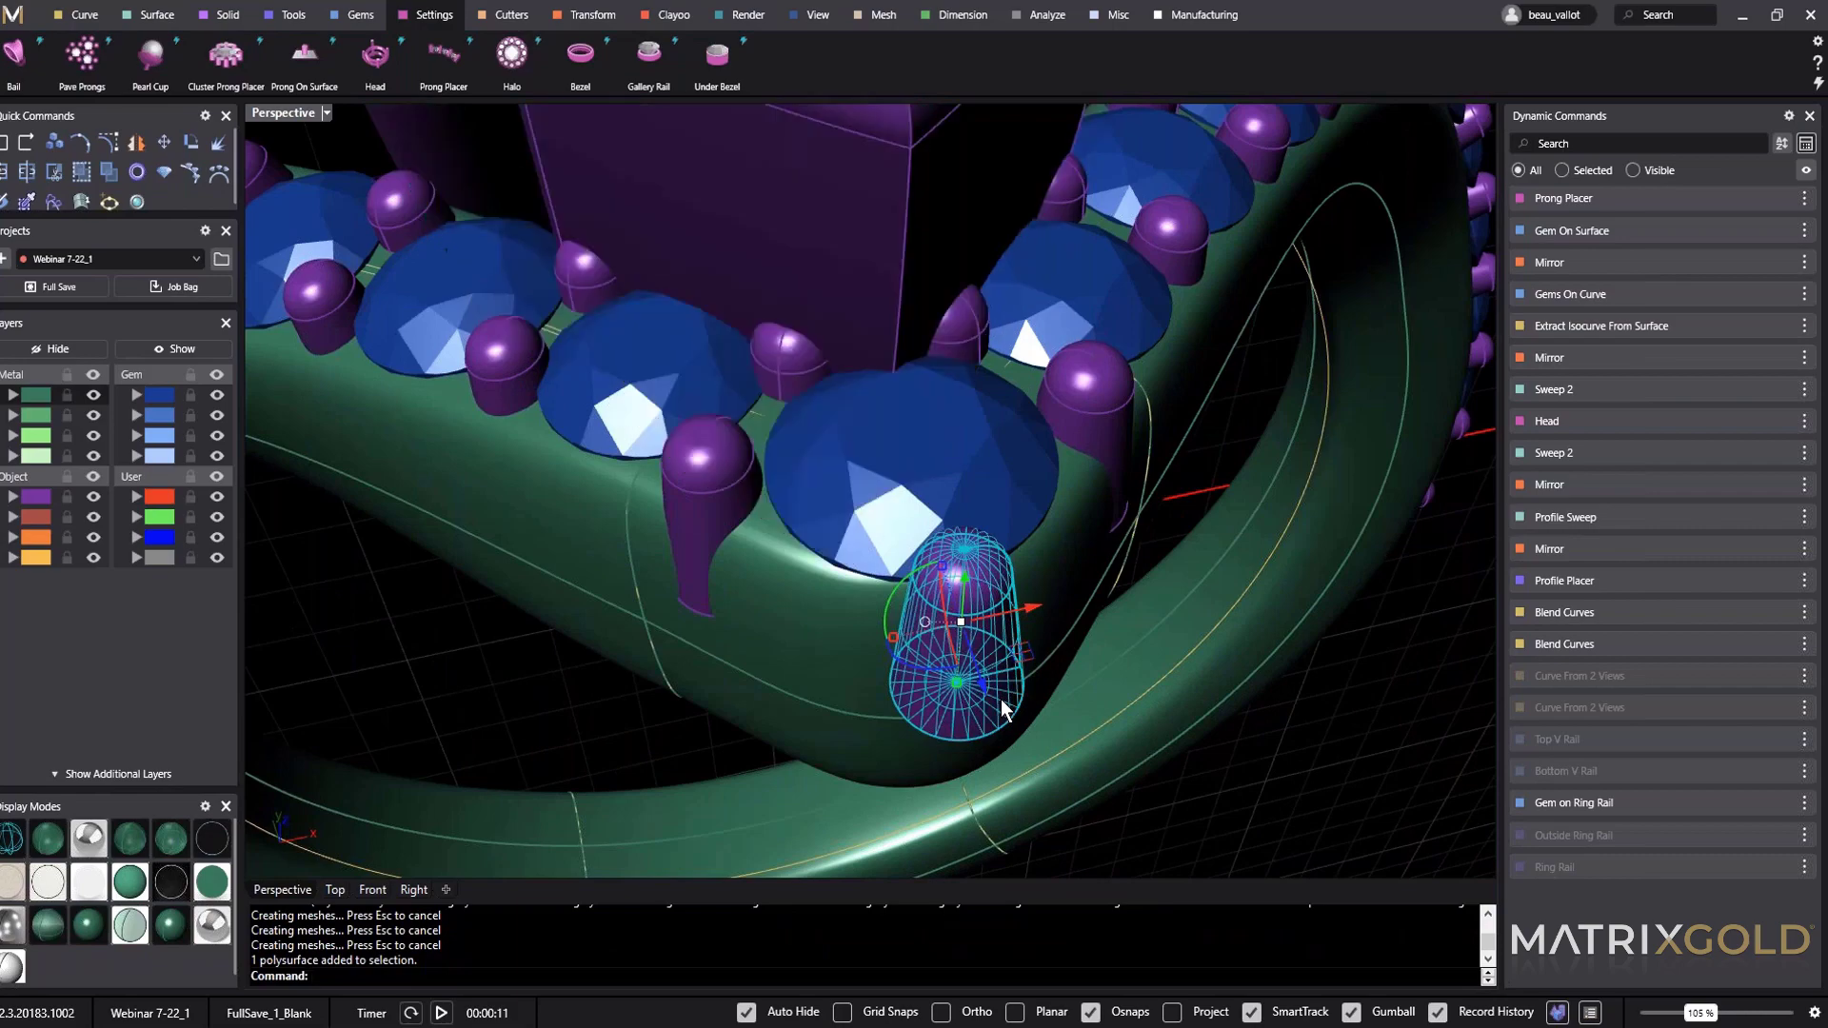
key(Return)
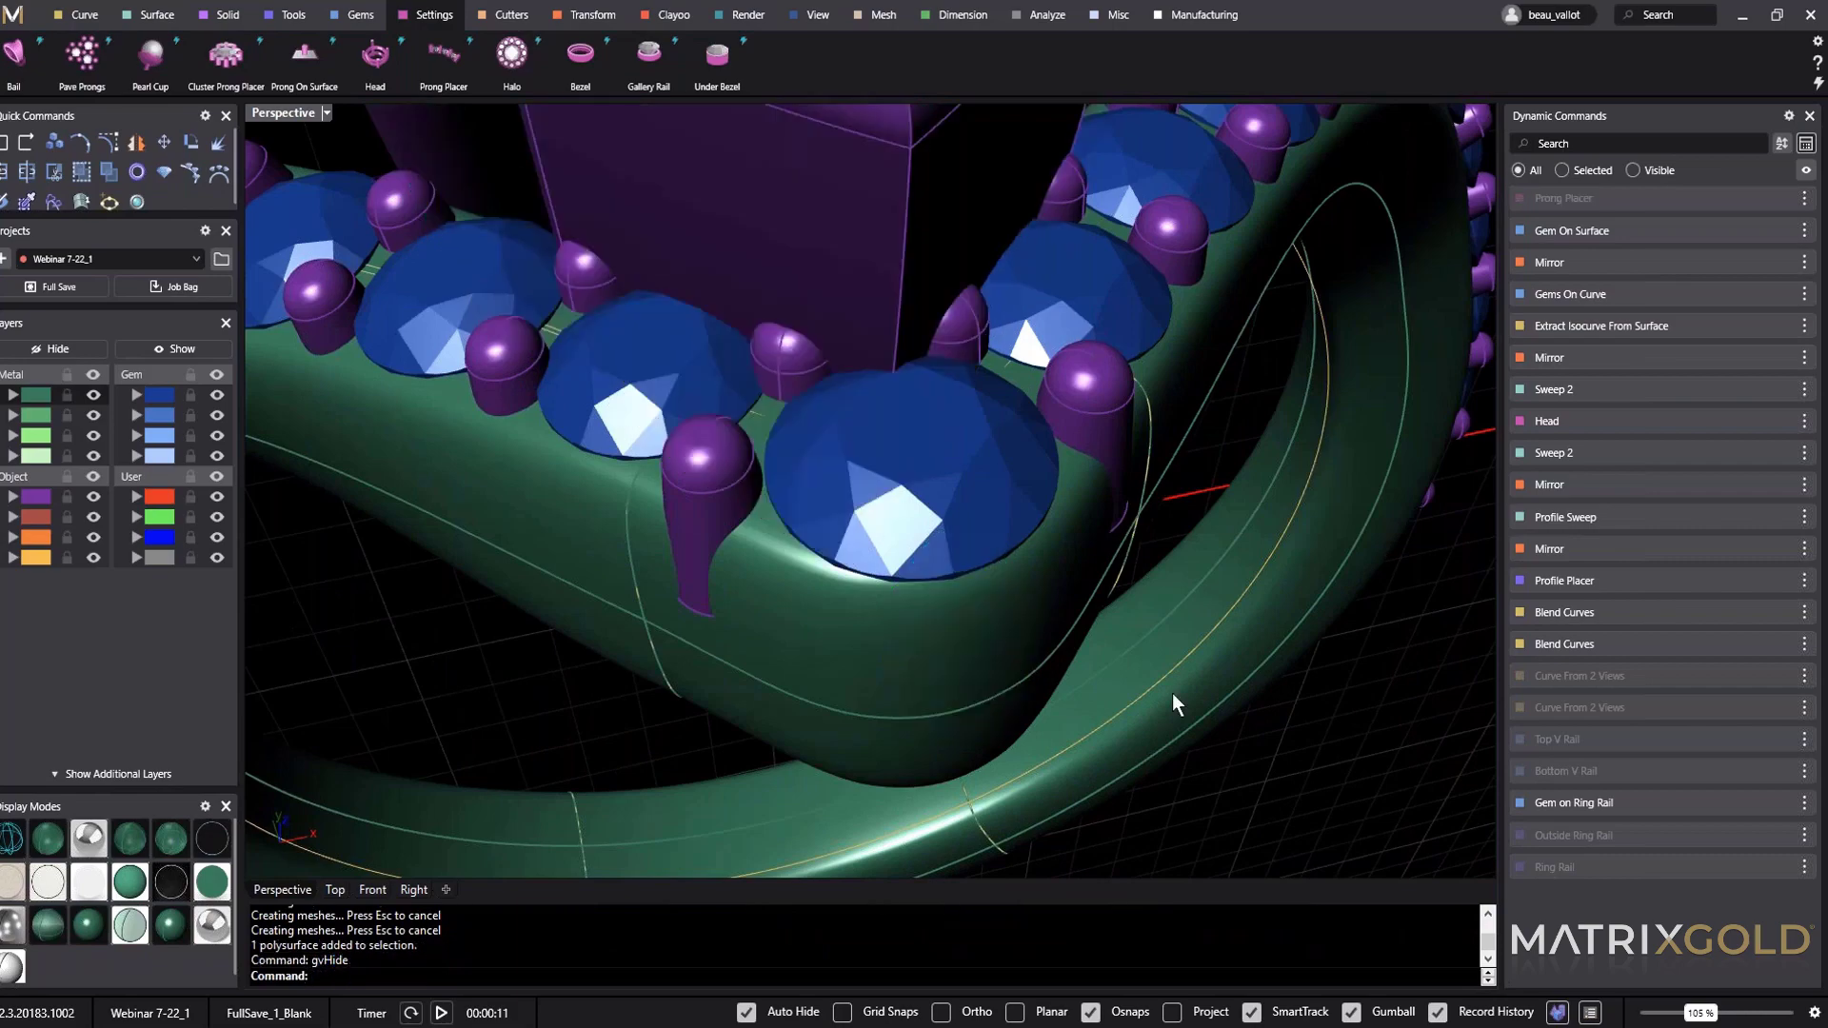
Build a Head on the round gem at the band's point using the HeadStyleRound3 prong layout.
scroll(1174, 693, down, 8)
right_drag(1127, 695, 580, 524)
click(574, 518)
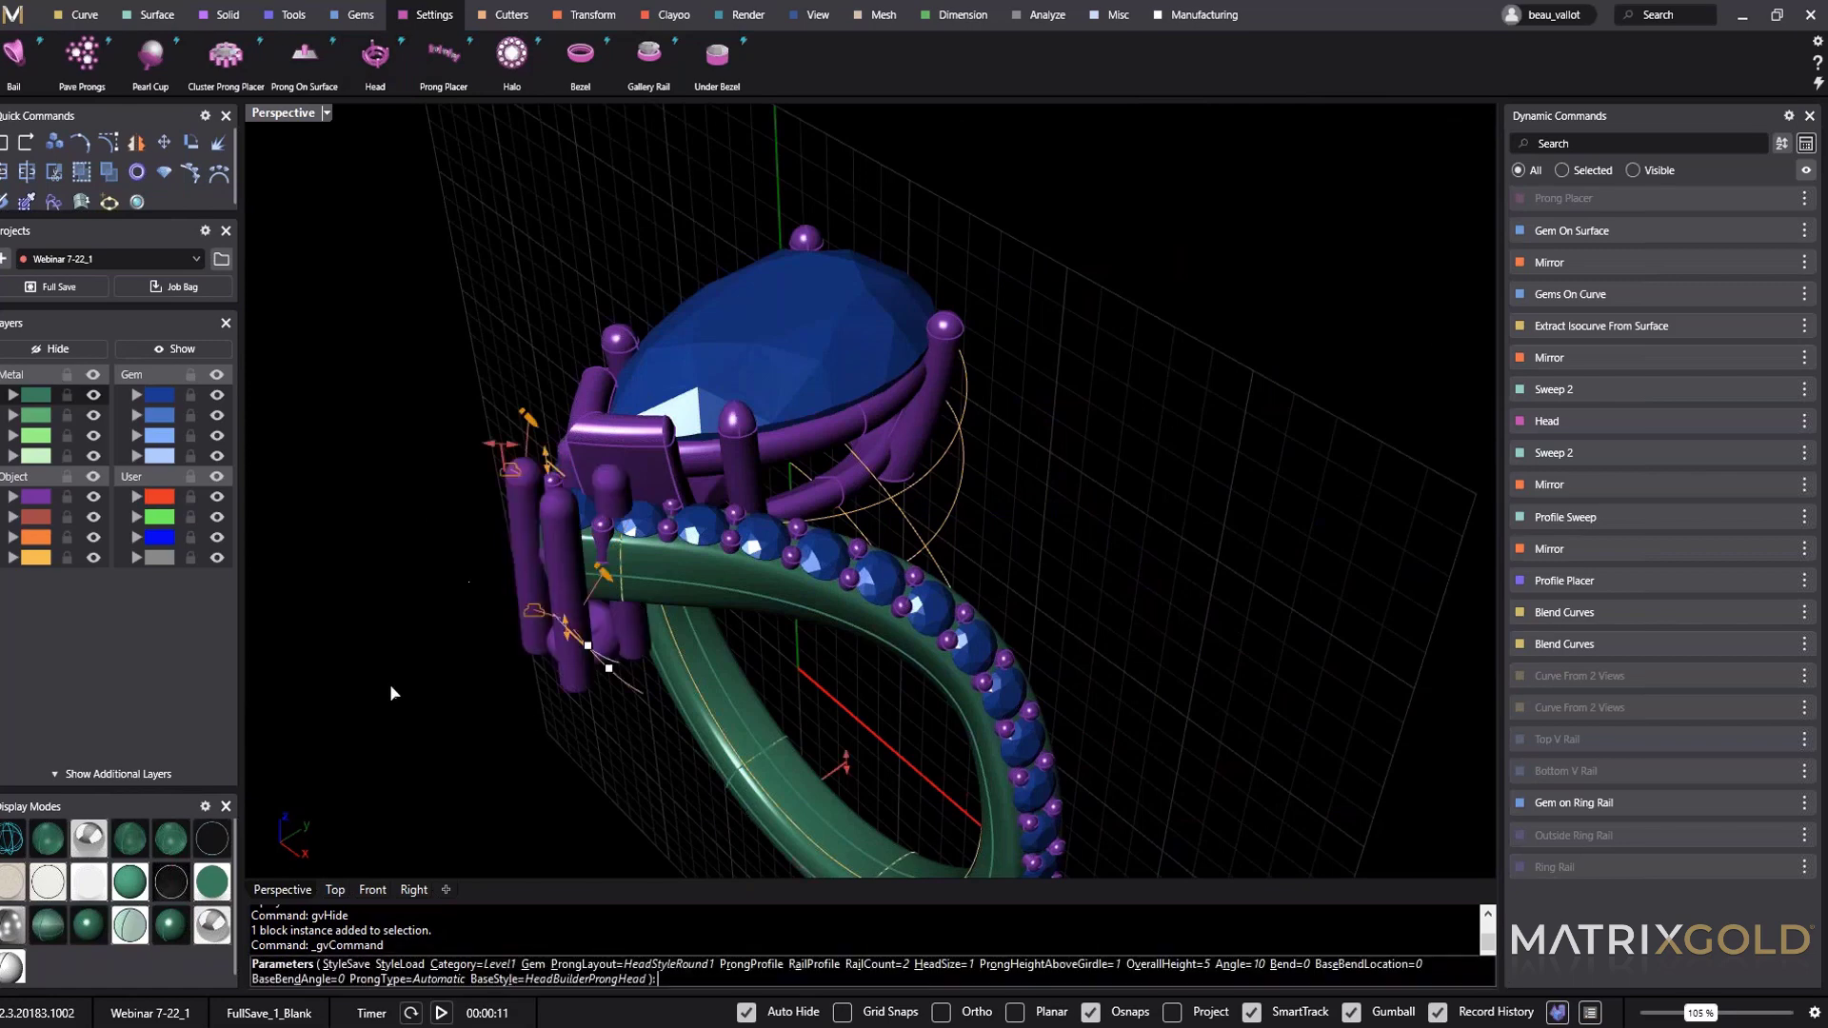
click(1795, 424)
click(1603, 385)
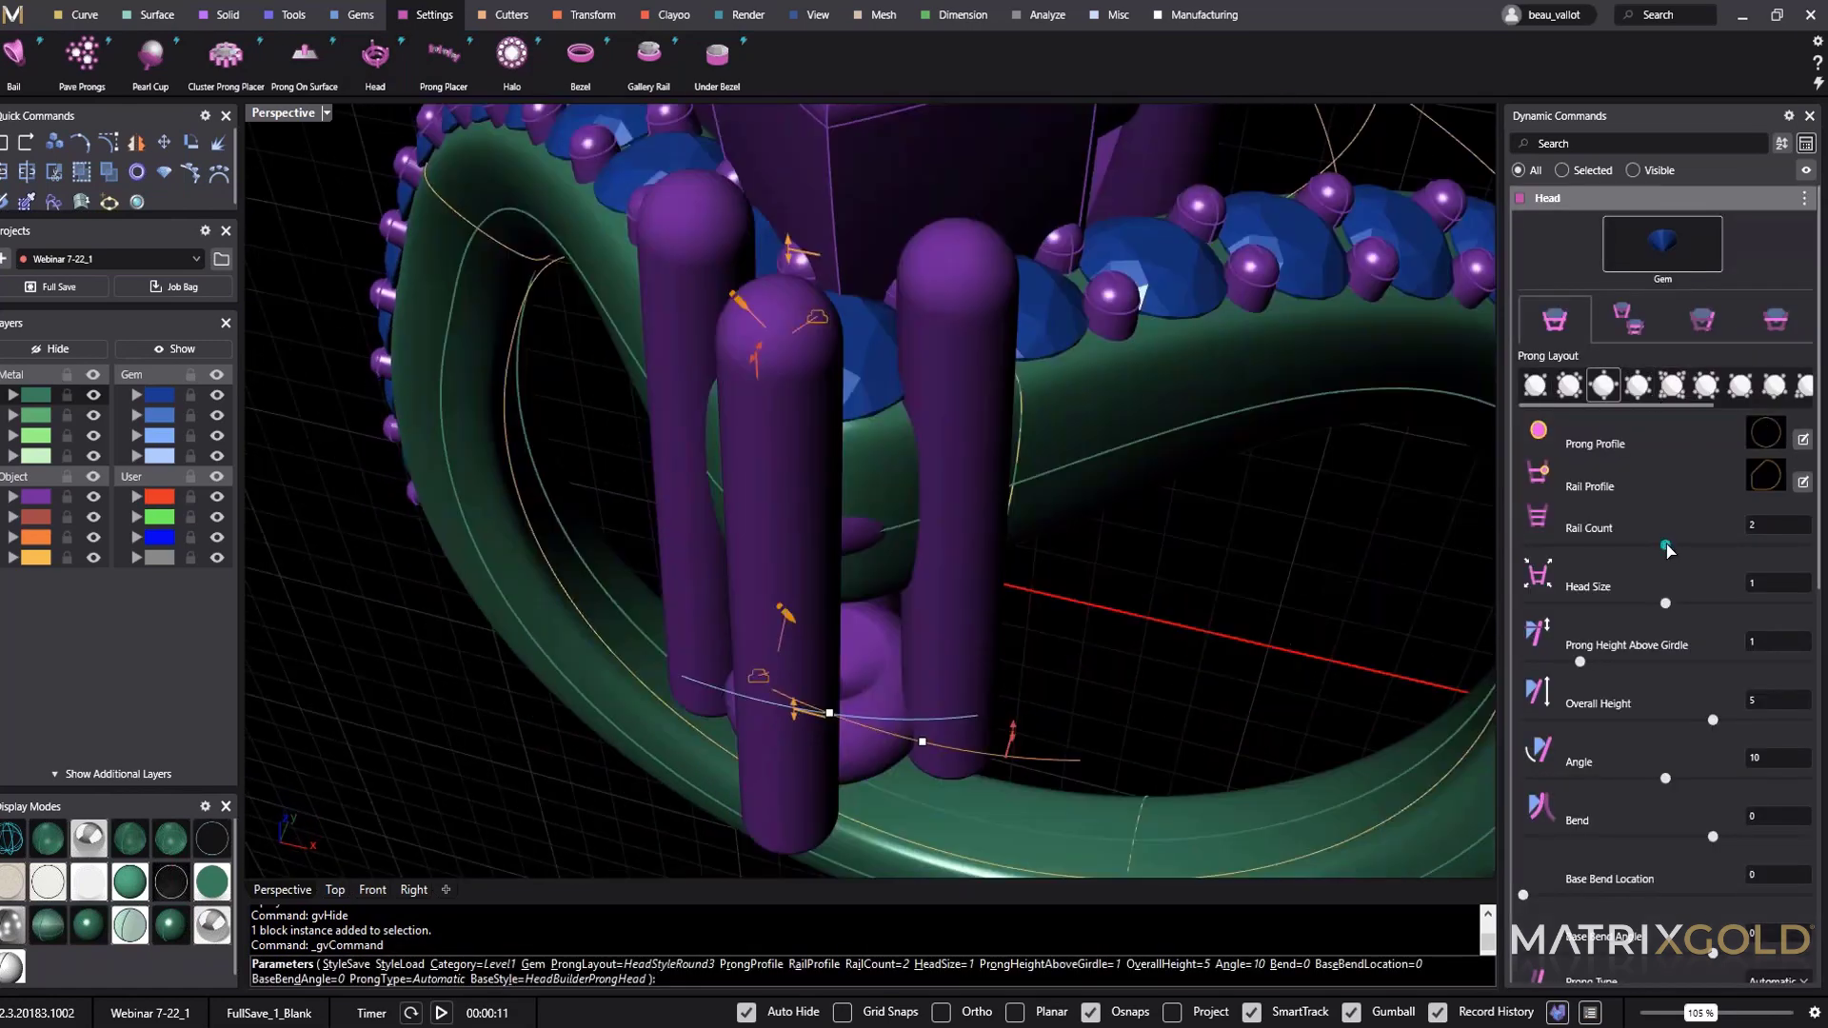
Try the head with rail count 0, overall height 1.8, angle 27, bend 5.8 and base bend angle 10.
drag(1545, 550, 1525, 551)
drag(796, 710, 830, 505)
drag(932, 530, 910, 530)
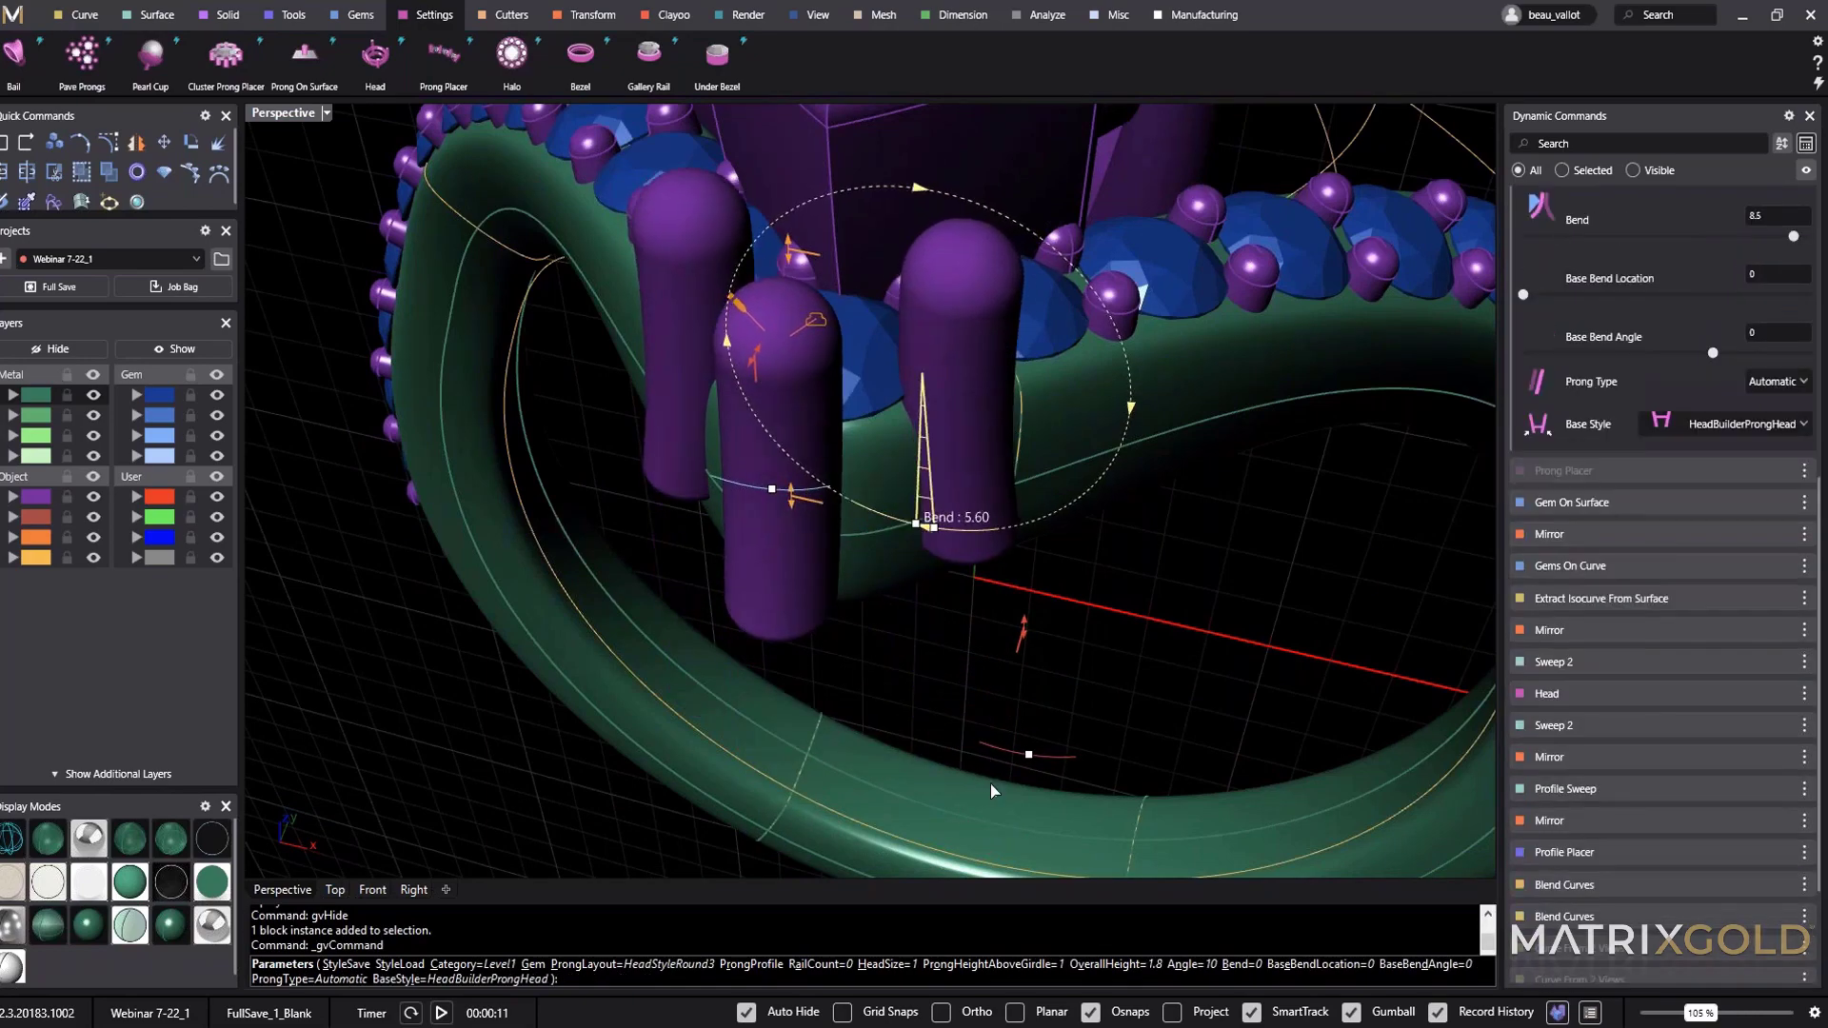
drag(1029, 758, 990, 762)
right_drag(990, 762, 1131, 715)
scroll(1133, 709, down, 5)
right_drag(1184, 641, 1047, 602)
scroll(981, 619, up, 7)
drag(938, 617, 1005, 571)
scroll(991, 581, down, 3)
scroll(1667, 381, up, 5)
Load the saved head style 16.json, with four round angled prongs and one rounded rail.
click(1805, 198)
click(1773, 236)
scroll(1174, 280, down, 8)
scroll(890, 401, up, 8)
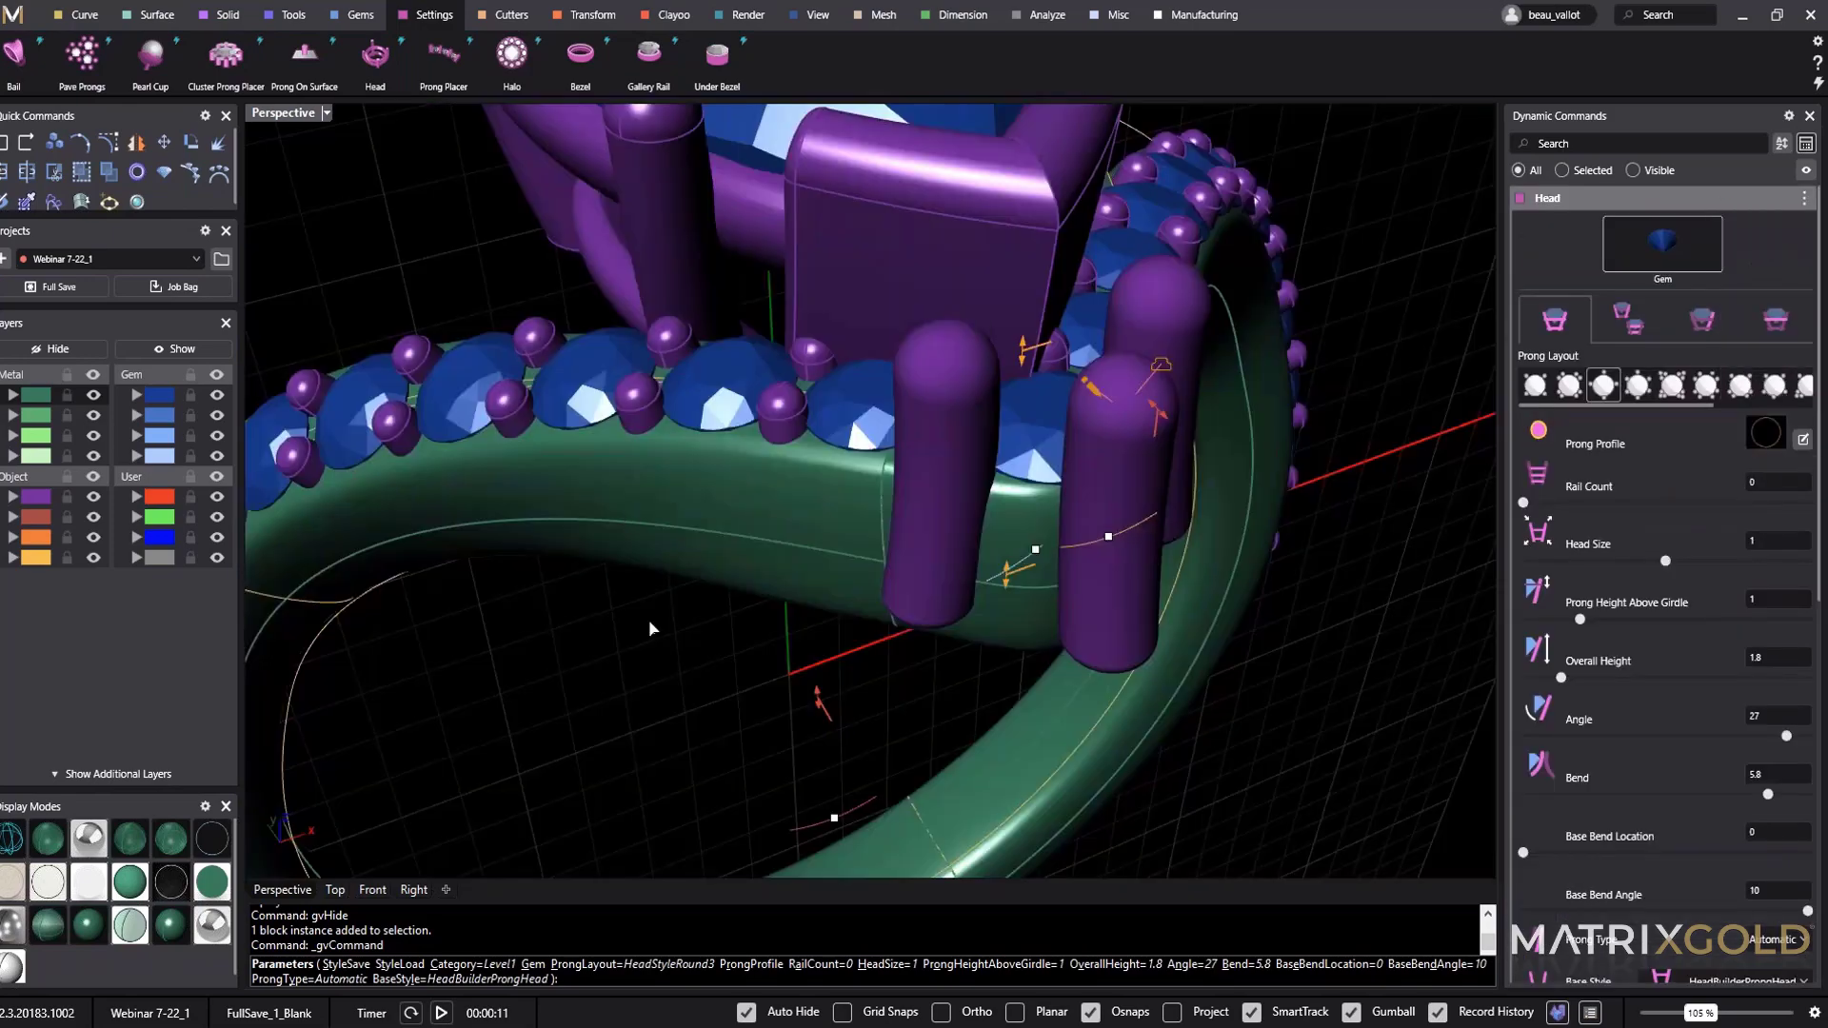
scroll(838, 795, down, 1)
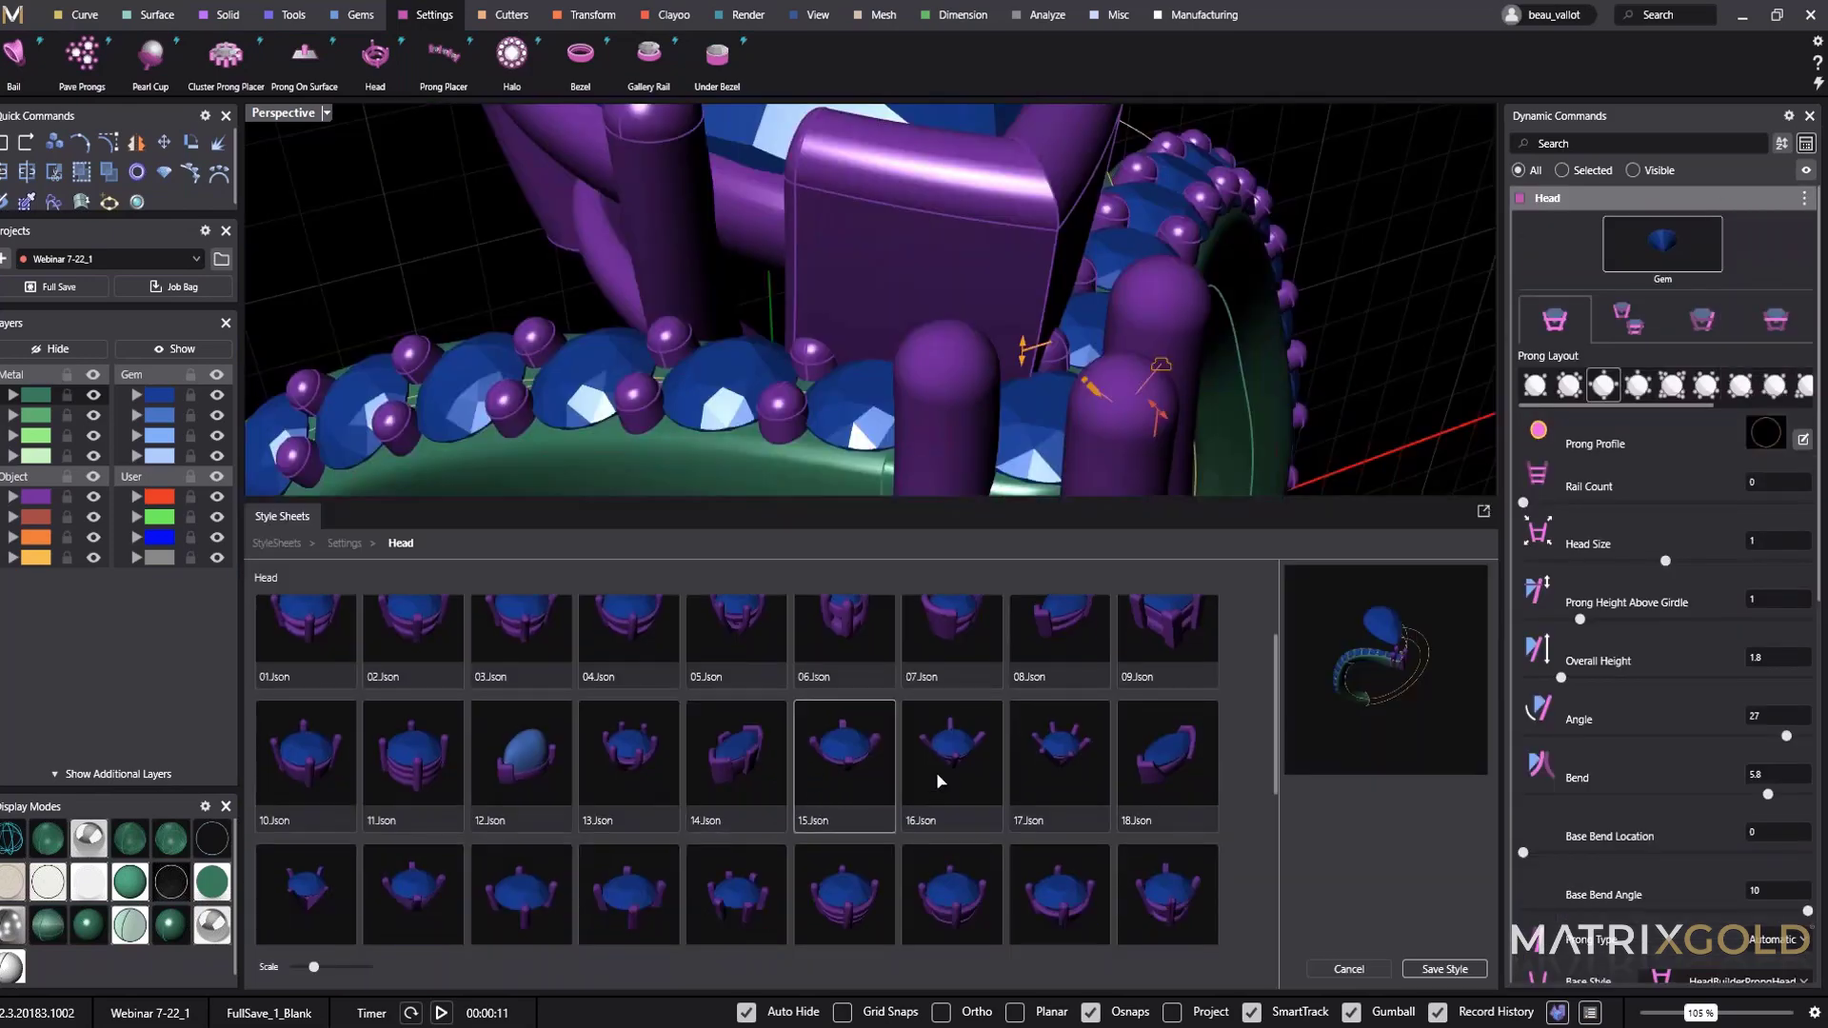
click(972, 753)
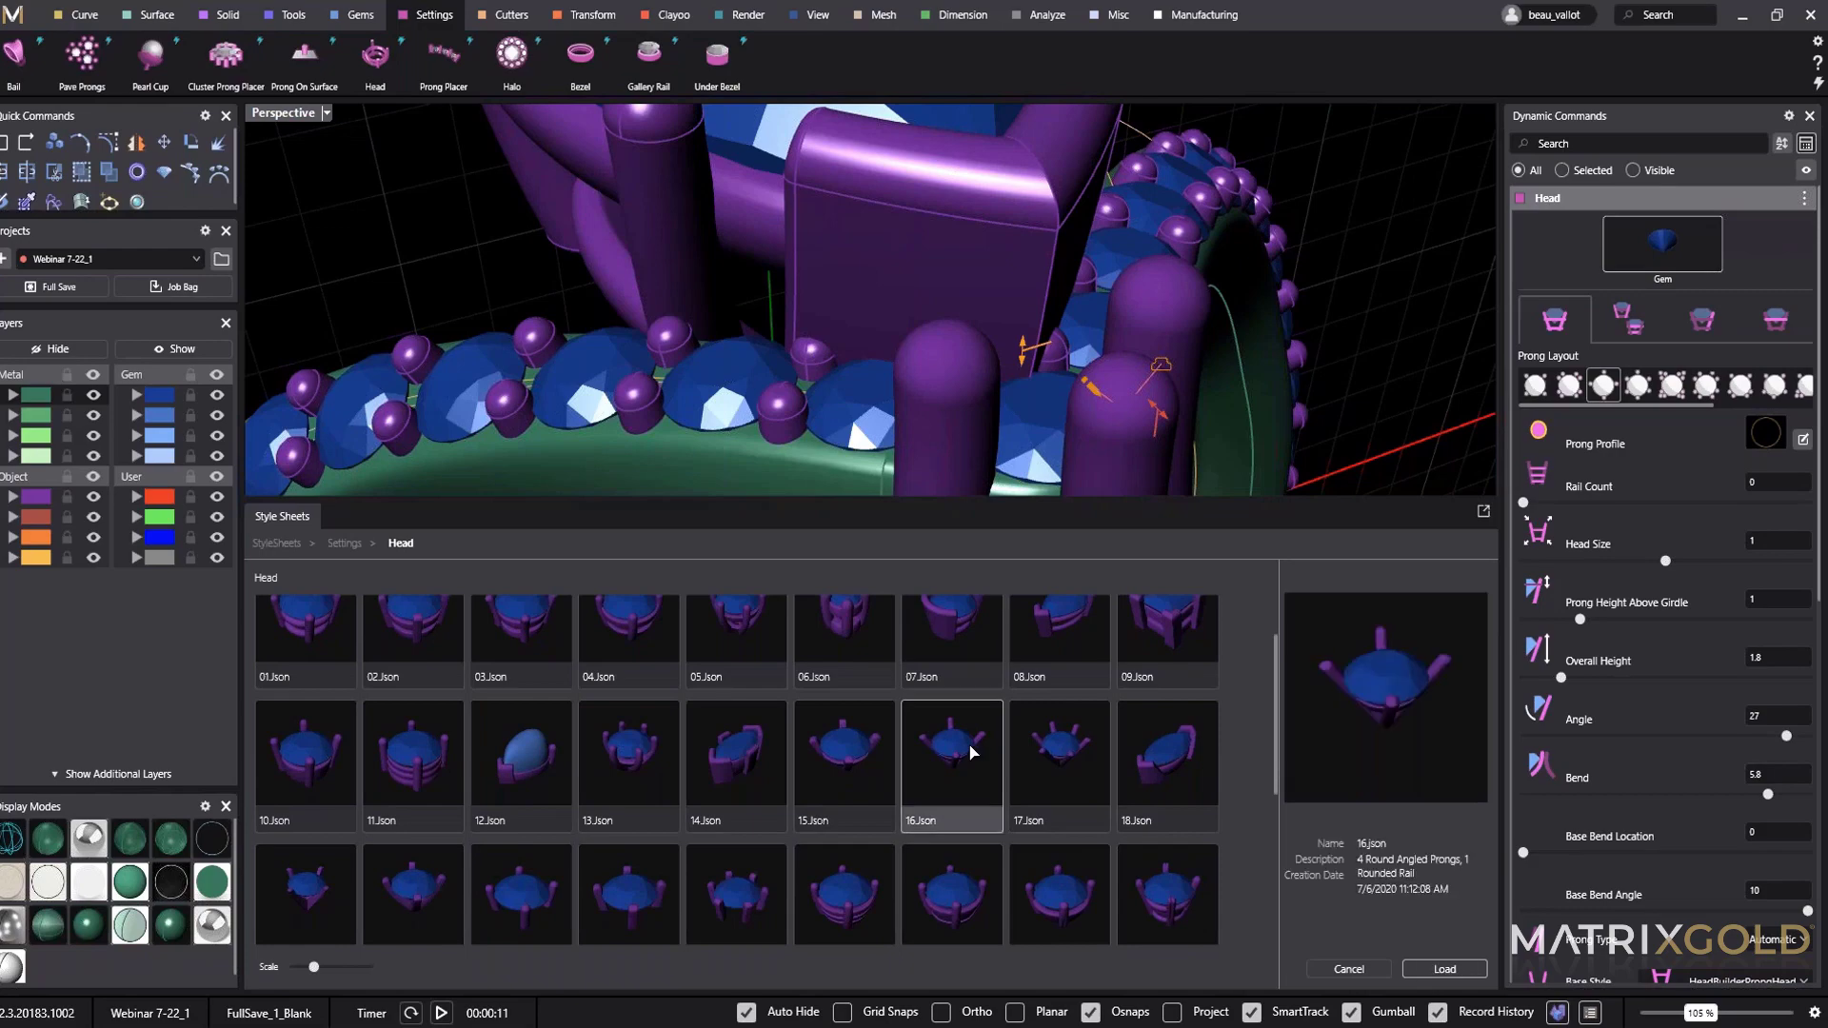
click(1445, 969)
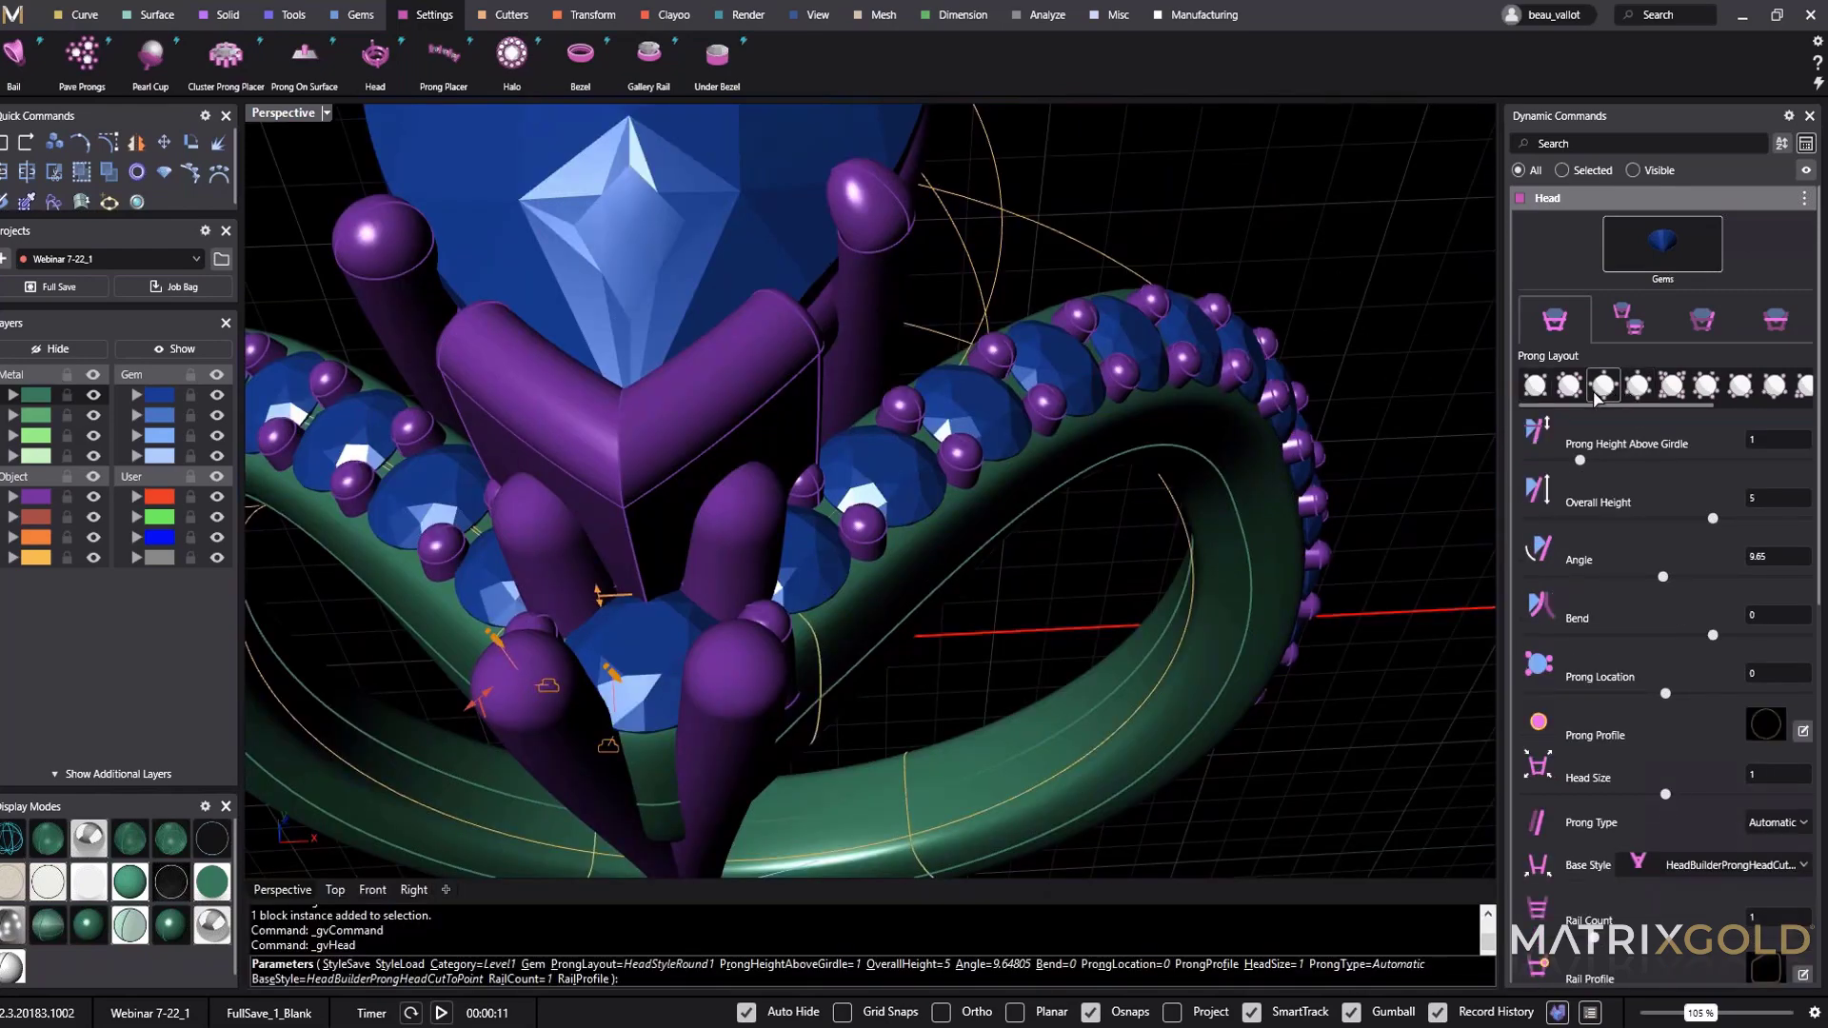
Finish the head with layout HeadStyleRound3, prong height above girdle 0, overall height 2.45, angle 19.13 and head size 0.8.
right_drag(859, 752, 988, 685)
drag(974, 691, 979, 539)
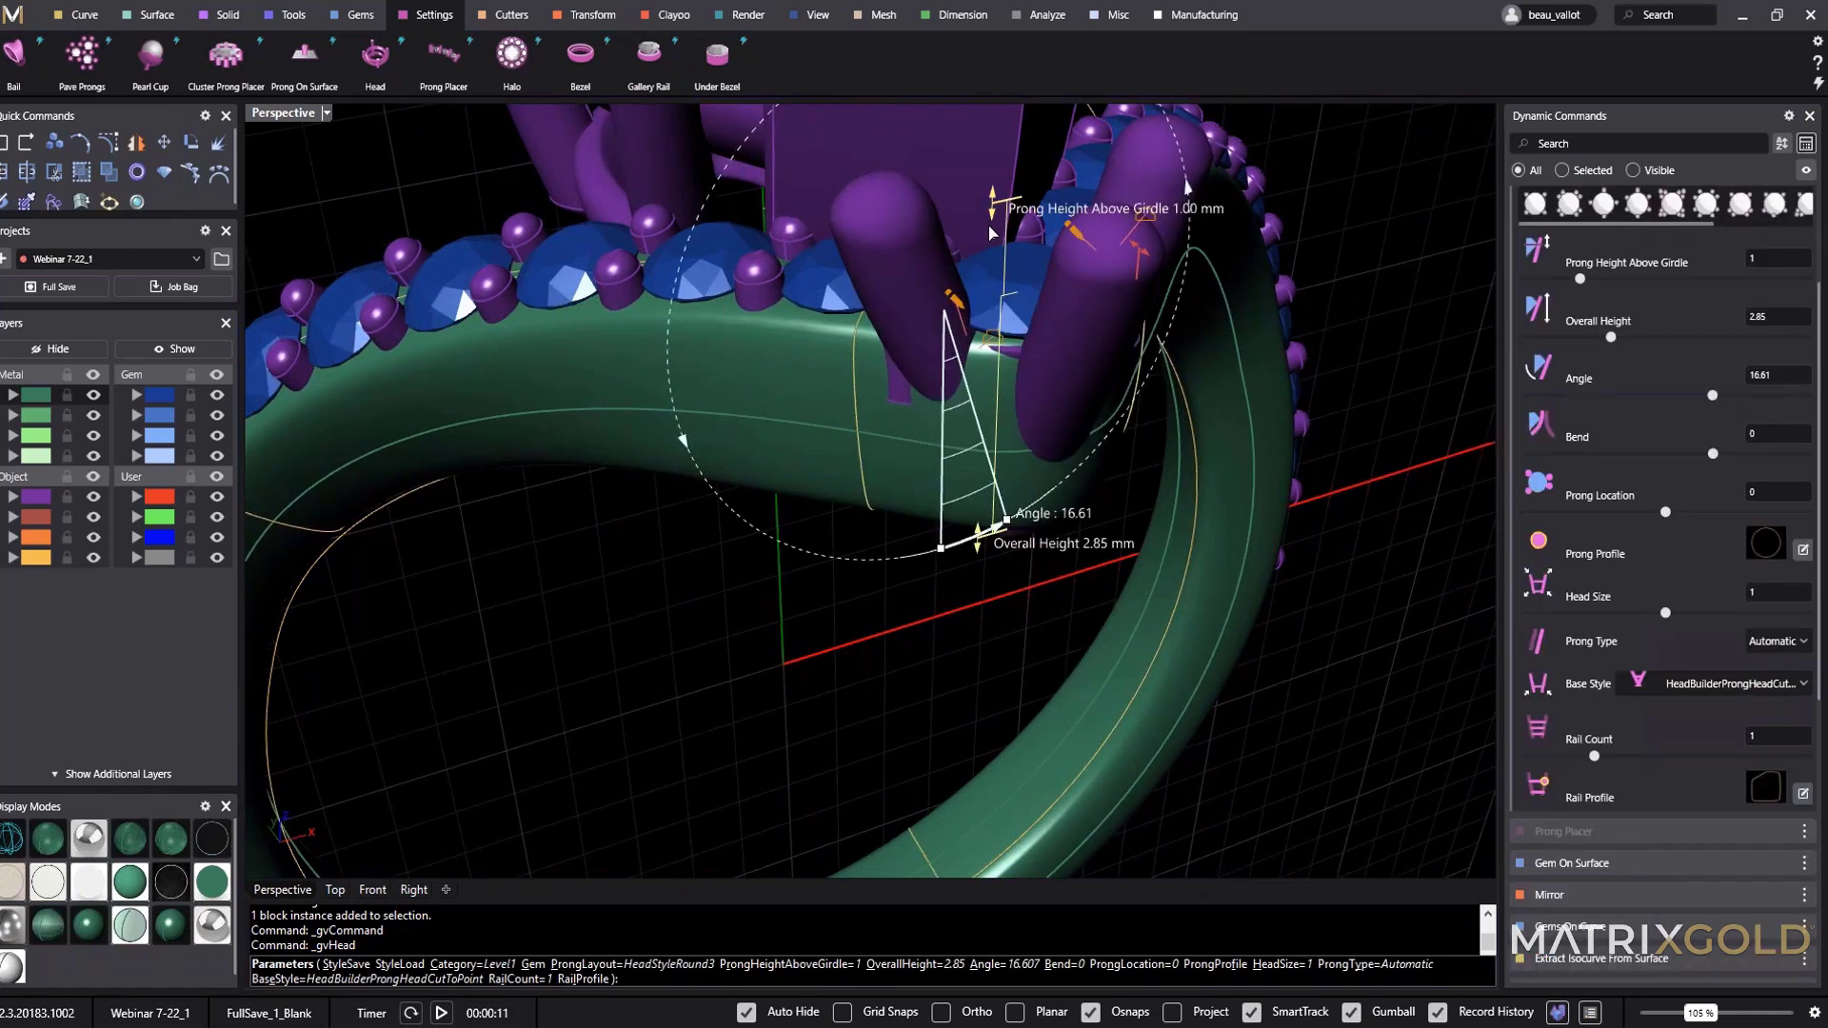
drag(991, 225, 983, 322)
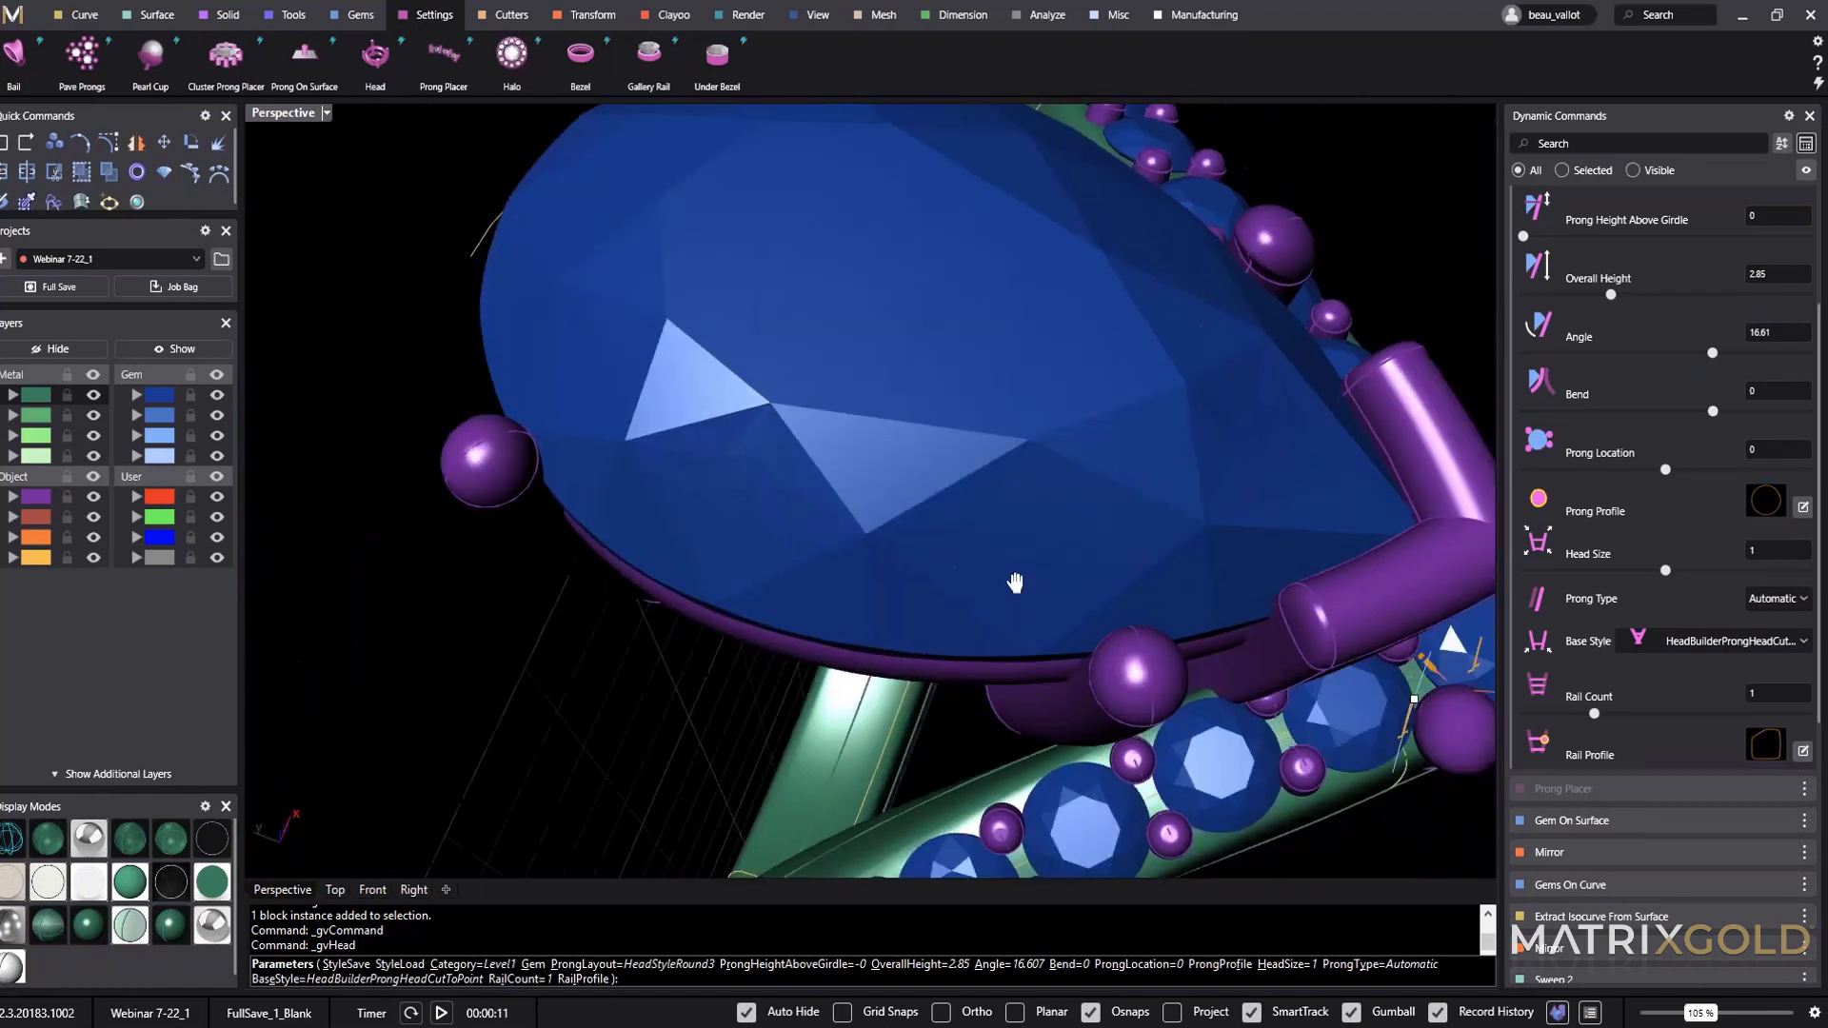
key(Return)
Hide the two Prong Placer prongs that overlap the new head's prongs on either side of the centre gem.
scroll(1020, 583, down, 5)
right_drag(954, 597, 940, 621)
scroll(940, 621, up, 6)
right_drag(907, 549, 592, 669)
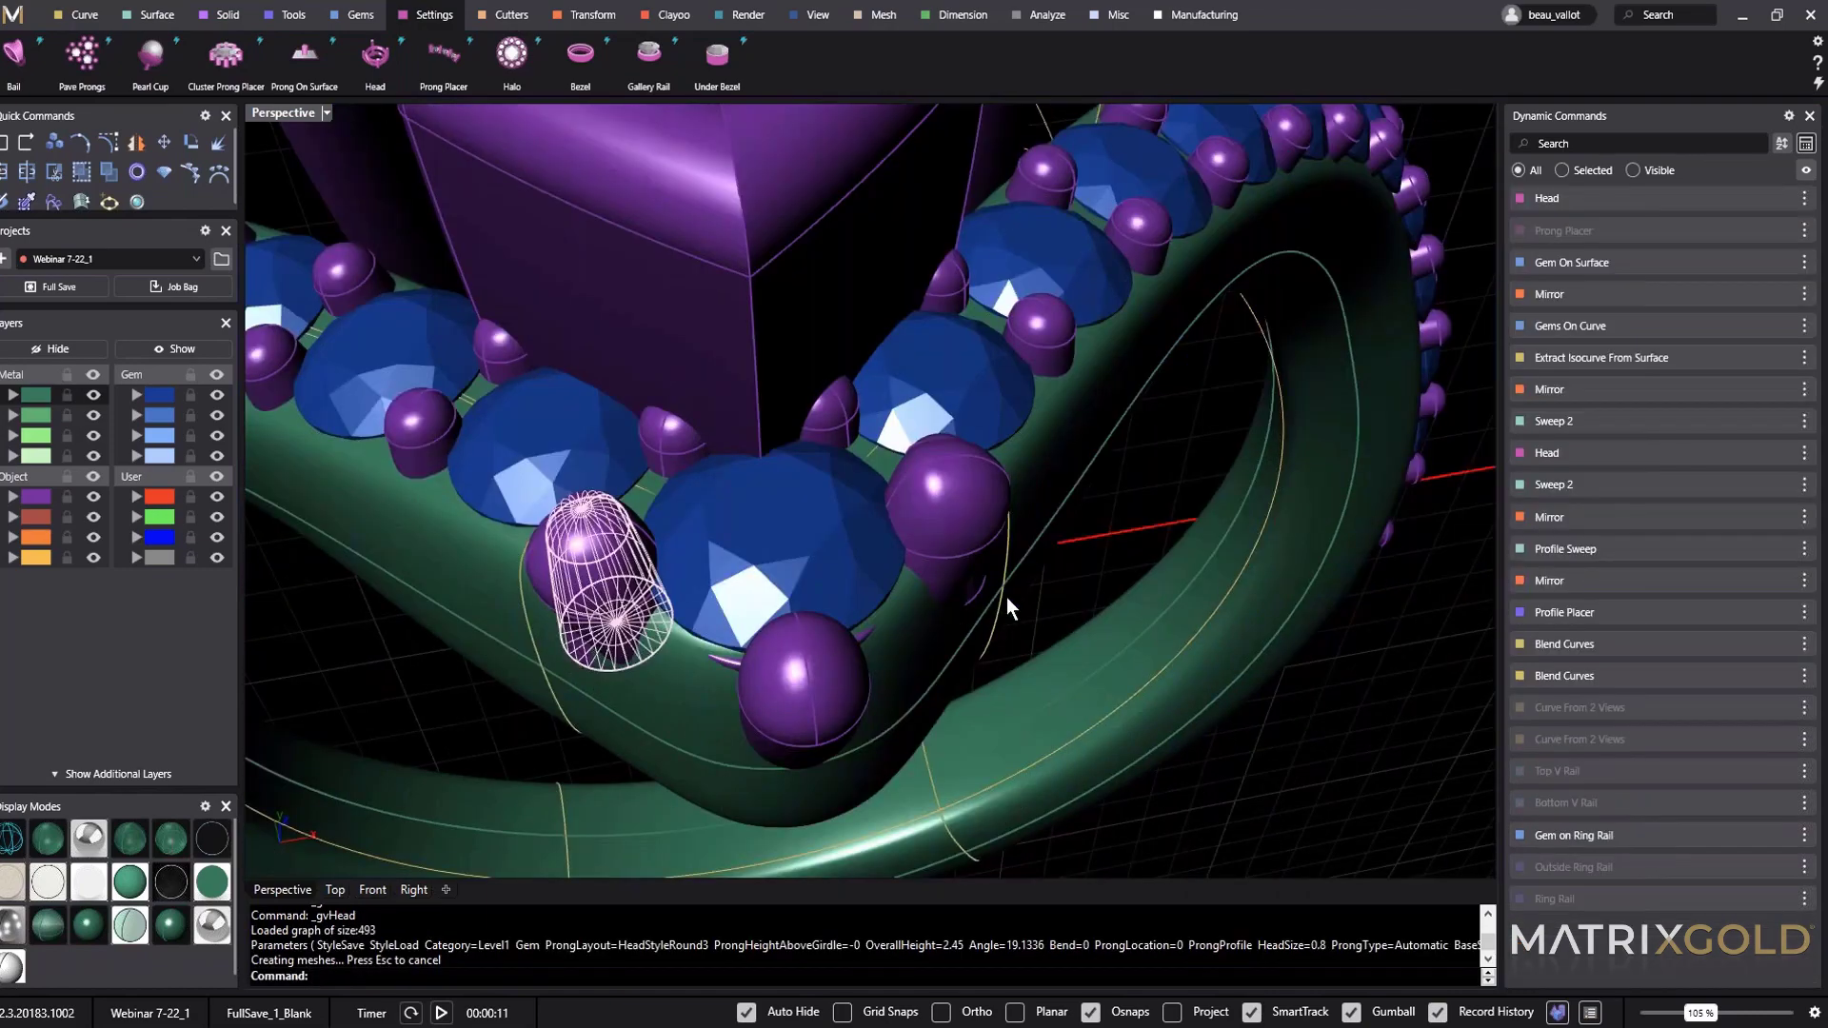
click(981, 598)
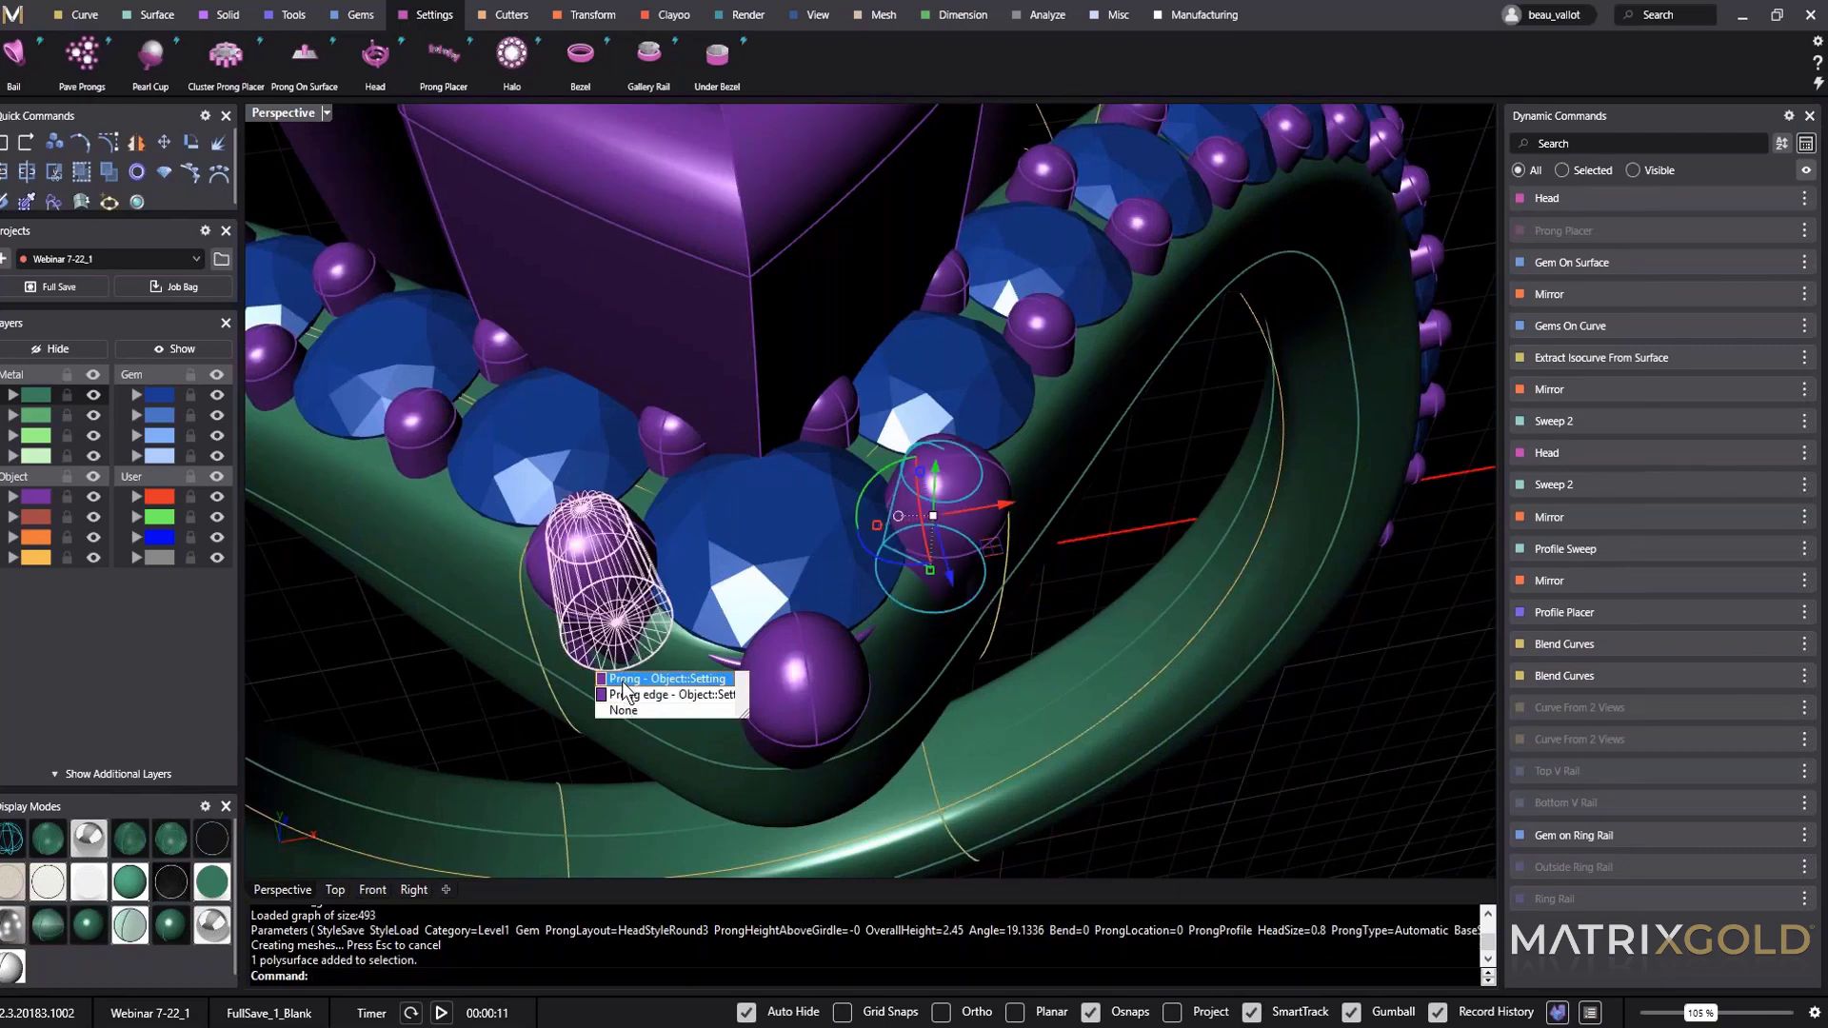
shift+click(577, 655)
scroll(966, 653, down, 8)
text(gvHide)
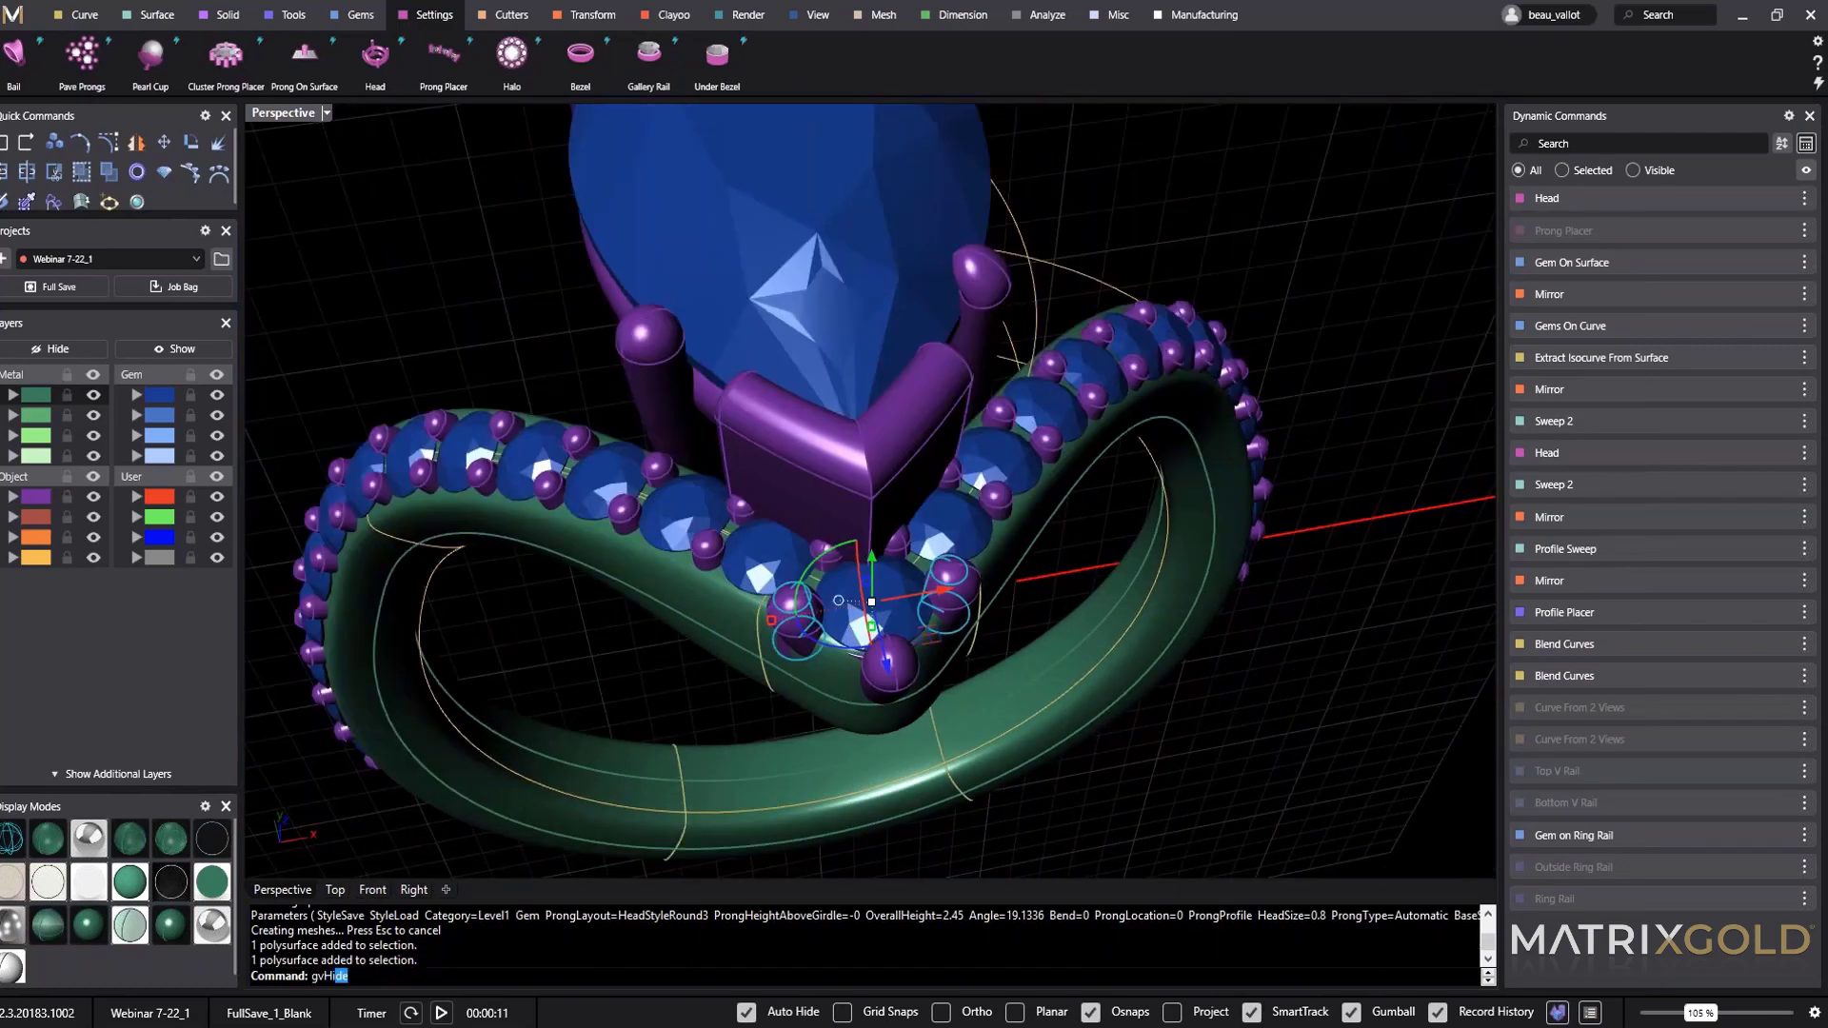
key(Return)
scroll(1074, 675, down, 7)
right_drag(1076, 676, 895, 662)
right_drag(572, 486, 694, 470)
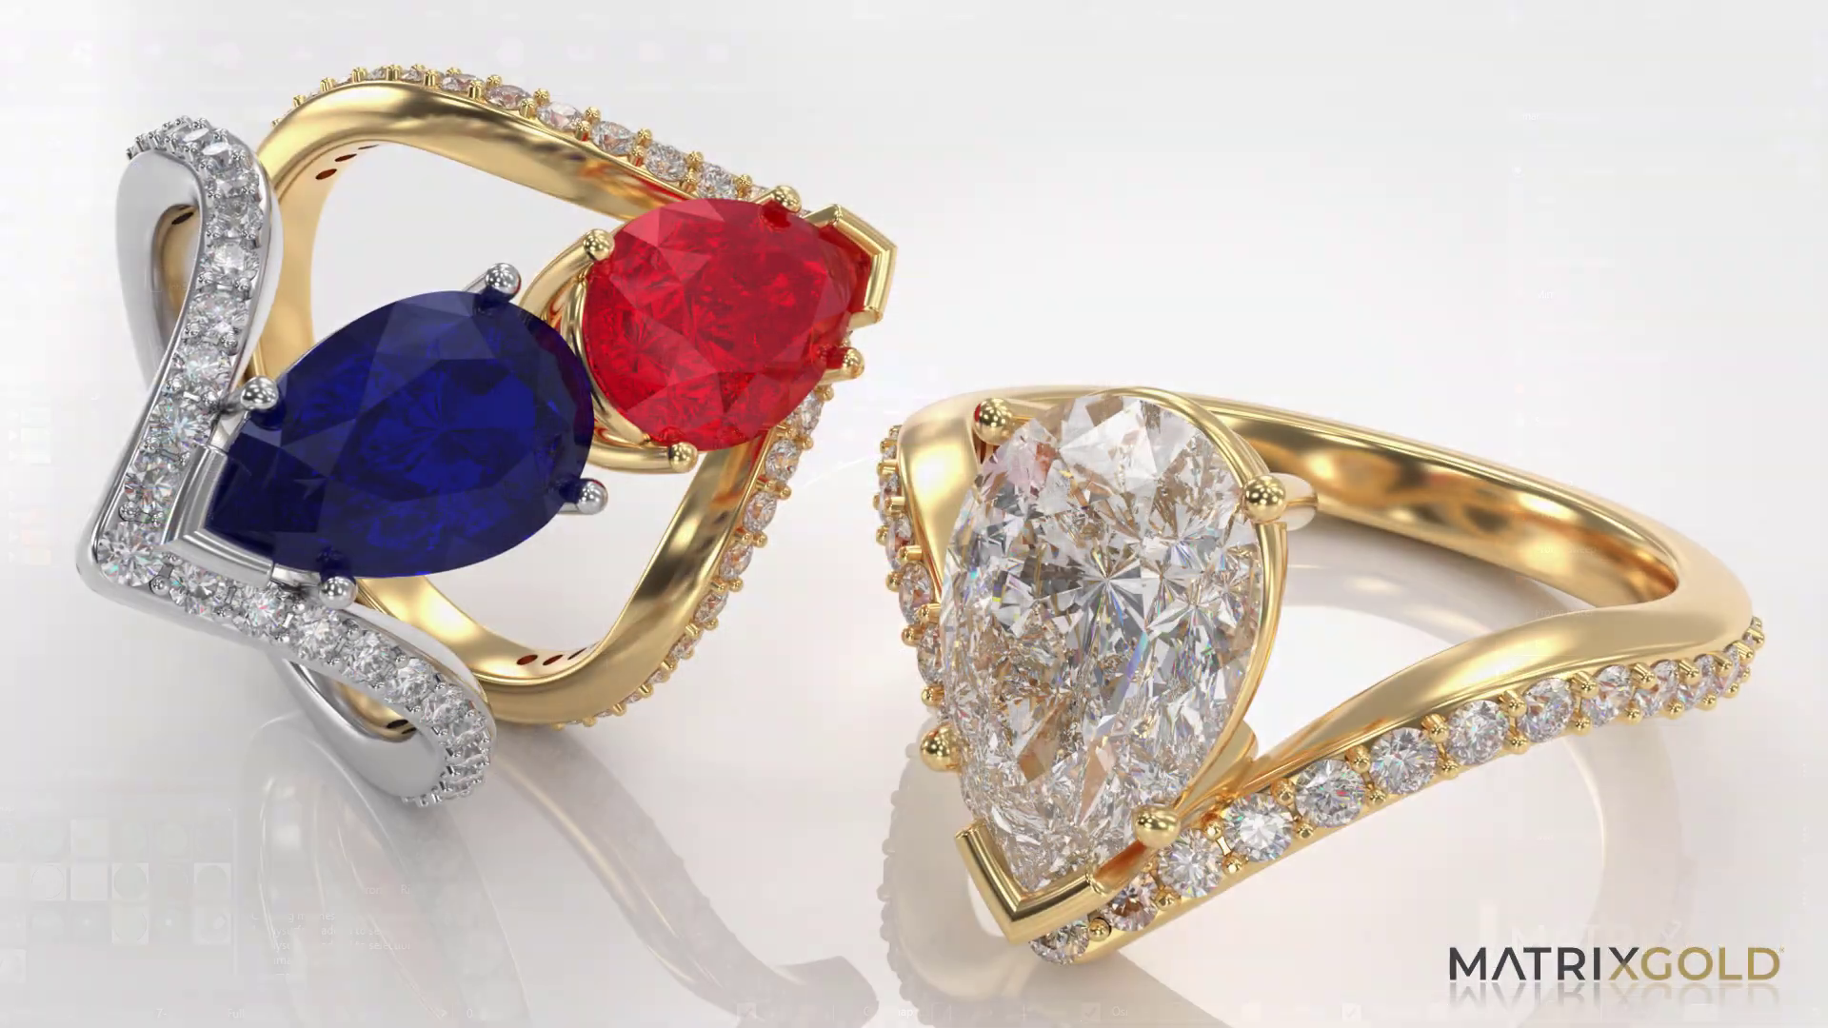